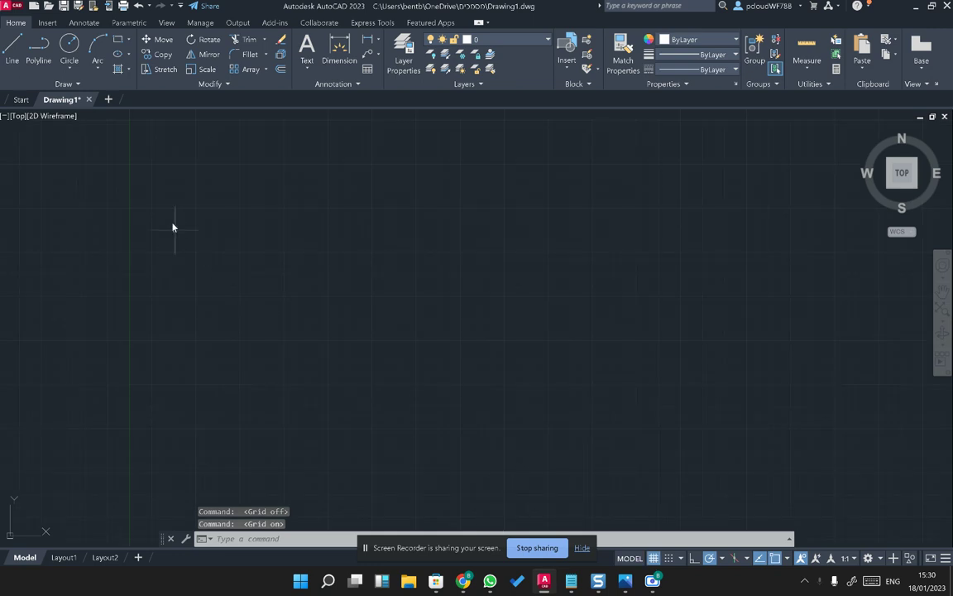
- Draw a vertical line 10000 units long upward from a point near the drawing's origin
{"action": "left_click", "coordinate": [231, 178]}
{"action": "left_click", "coordinate": [264, 318]}
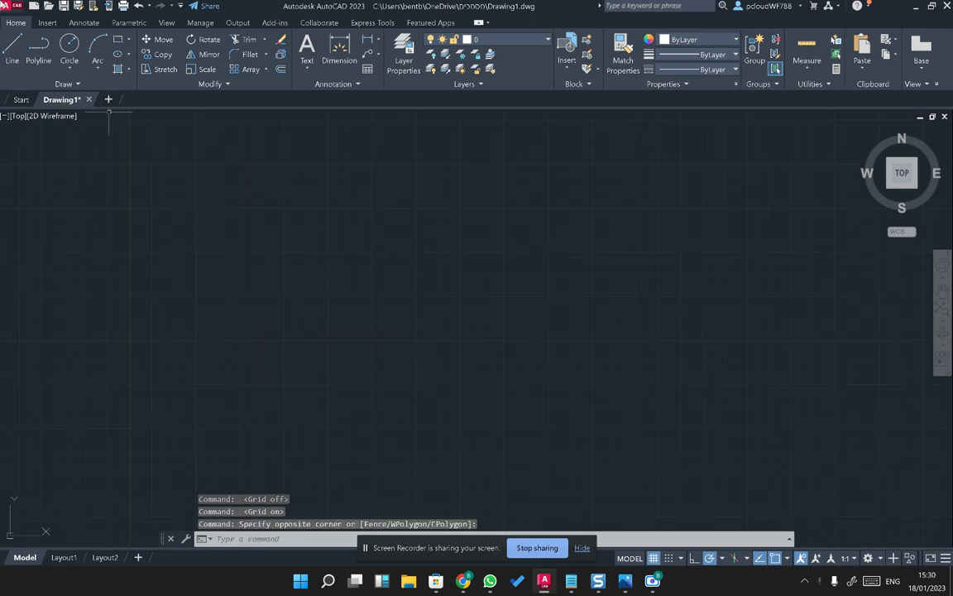
{"action": "left_click", "coordinate": [9, 53]}
{"action": "left_click", "coordinate": [231, 427]}
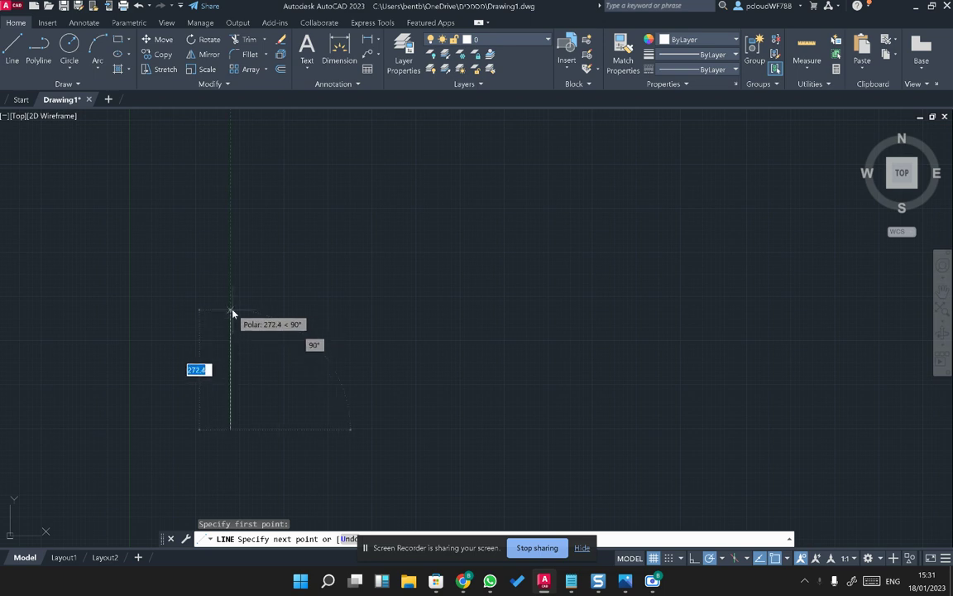
{"action": "type", "text": "10000"}
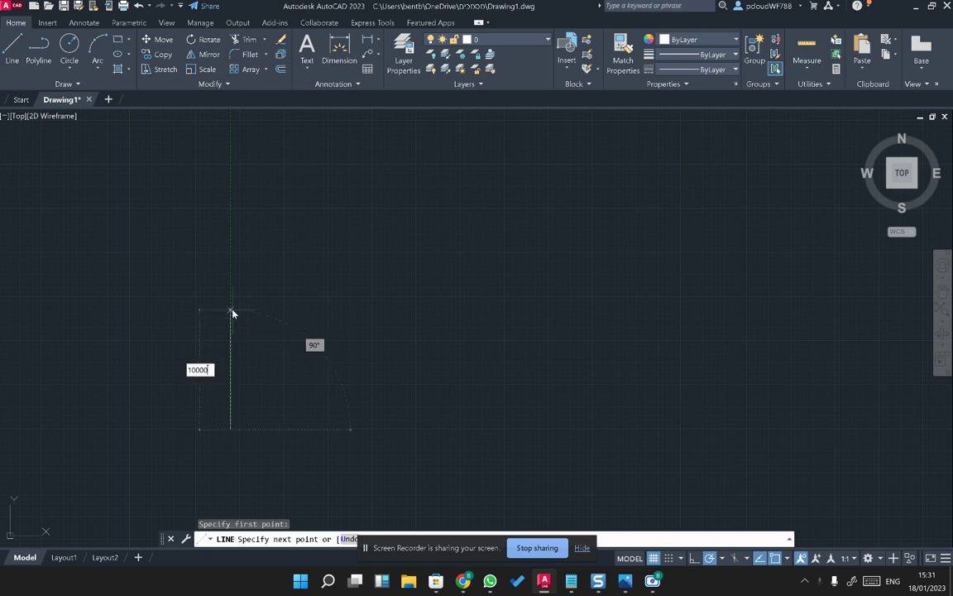
{"action": "key", "text": "Return"}
{"action": "scroll", "coordinate": [405, 248], "scroll_direction": "down", "scroll_amount": 6}
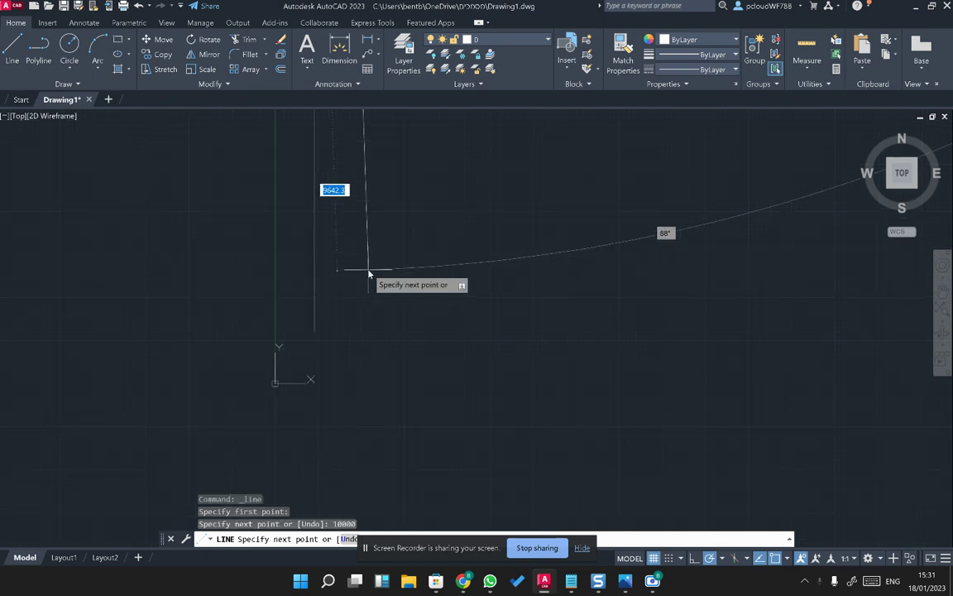
{"action": "scroll", "coordinate": [422, 249], "scroll_direction": "down", "scroll_amount": 4}
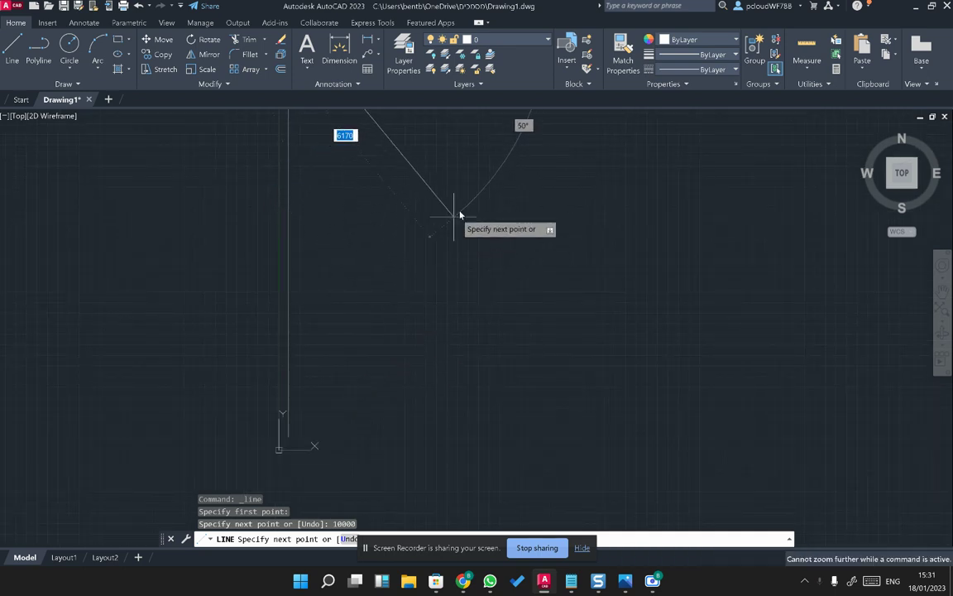
{"action": "key", "text": "Return"}
- Draw connected lines from the vertical line's lower end, 1000 units right, 500 units up, and horizontally back to the vertical line
{"action": "key", "text": "Return"}
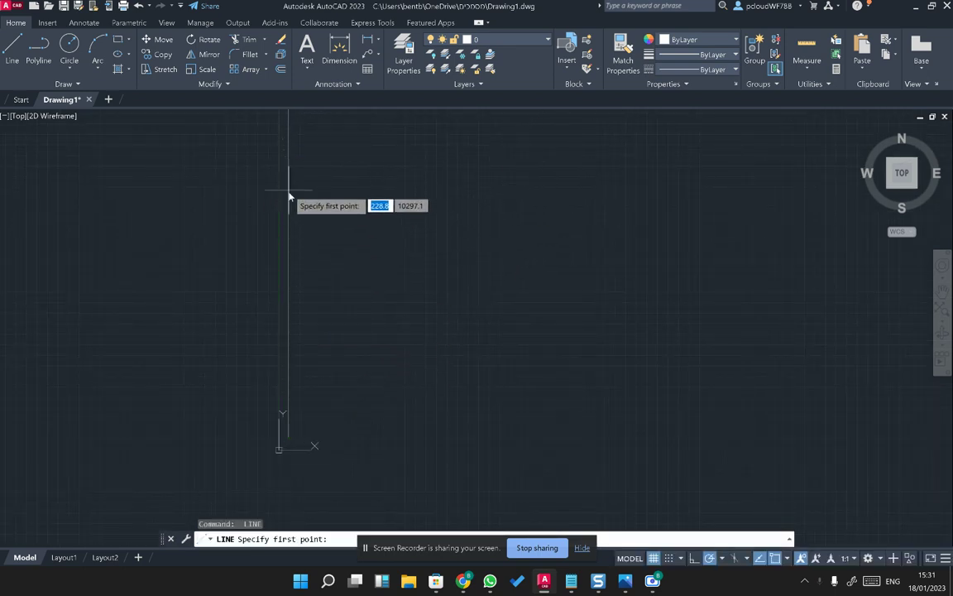
{"action": "left_click", "coordinate": [288, 437]}
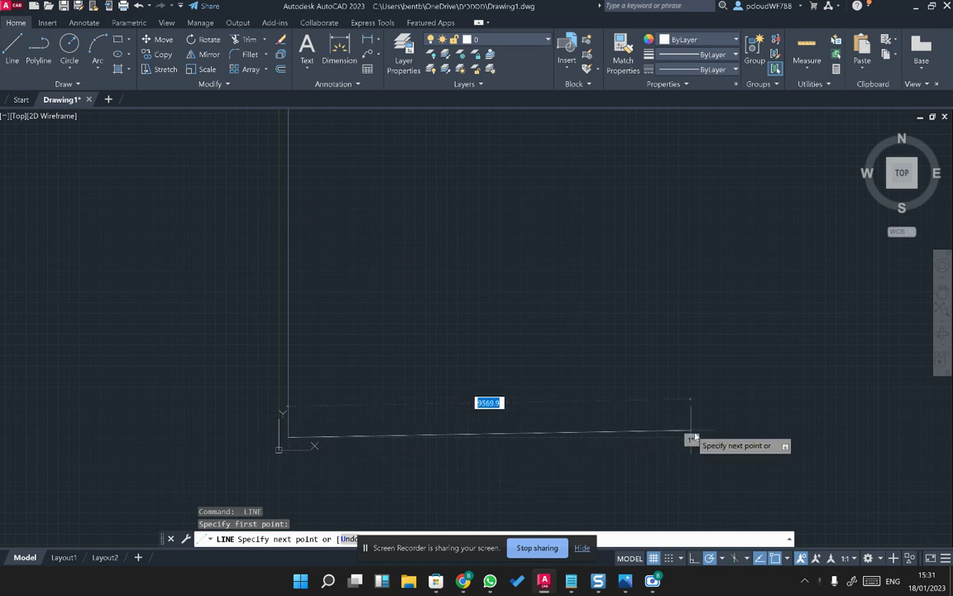
{"action": "type", "text": "1000"}
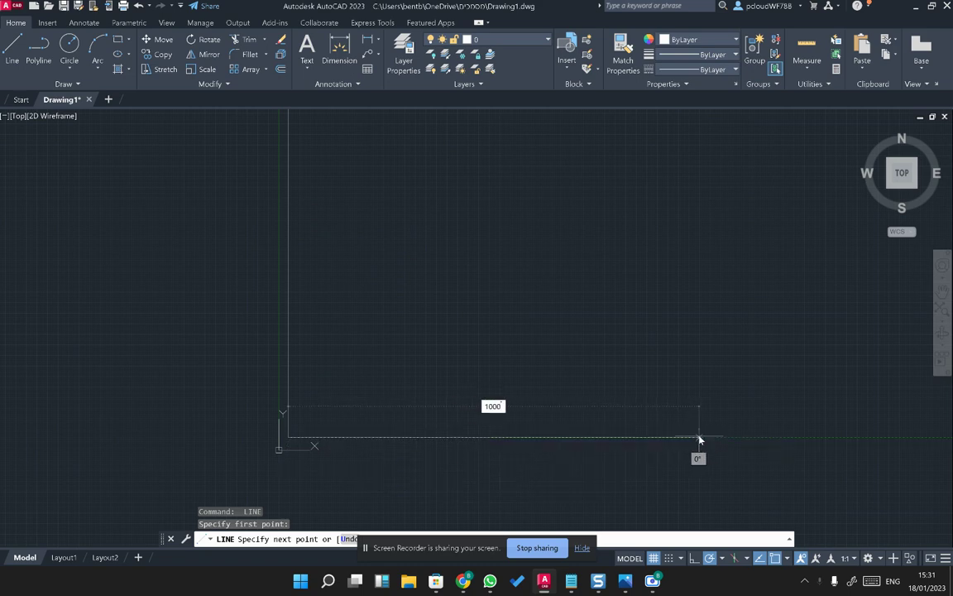
{"action": "key", "text": "Return"}
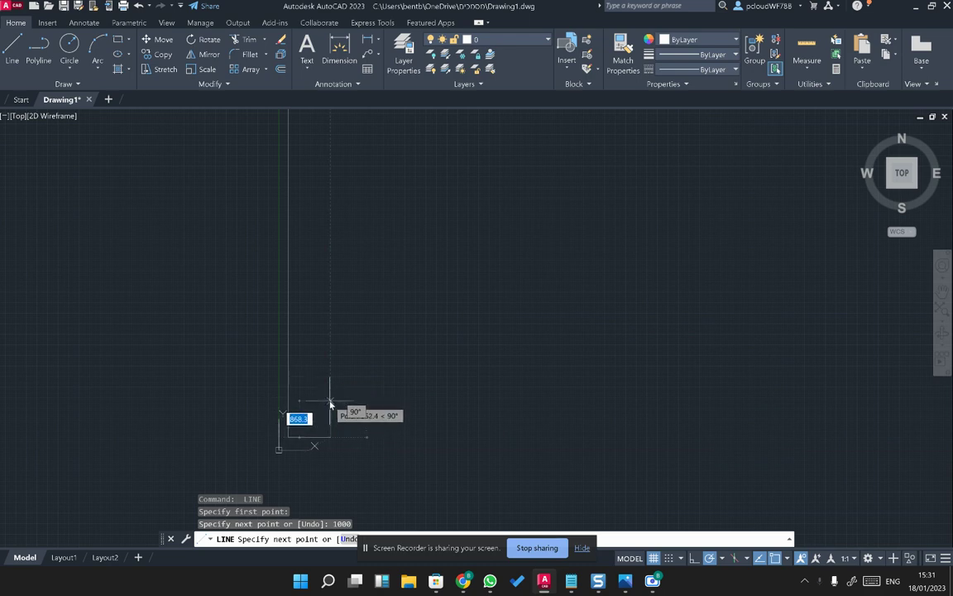
{"action": "type", "text": "500"}
{"action": "key", "text": "Return"}
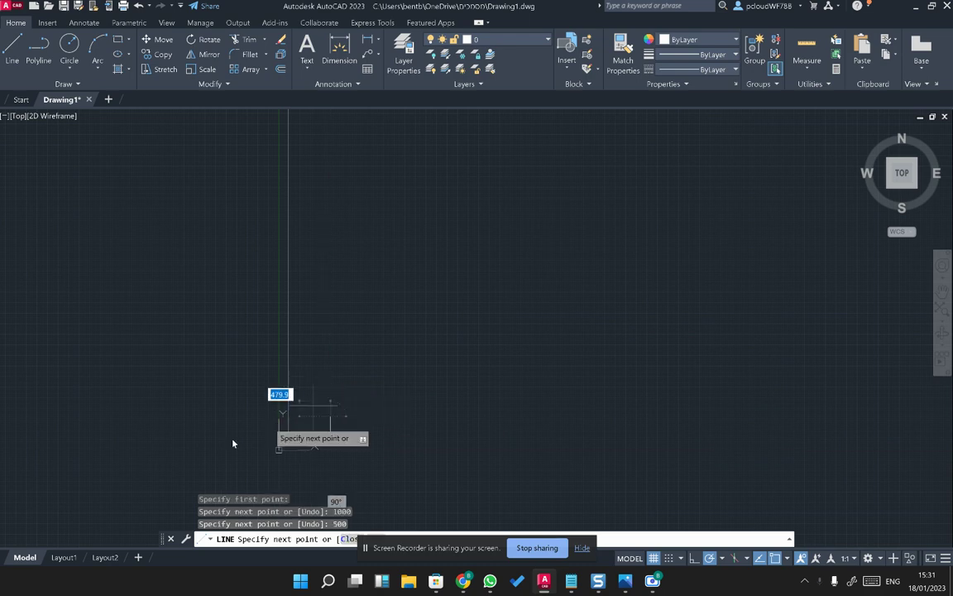
{"action": "key", "text": "Escape"}
{"action": "key", "text": "Escape"}
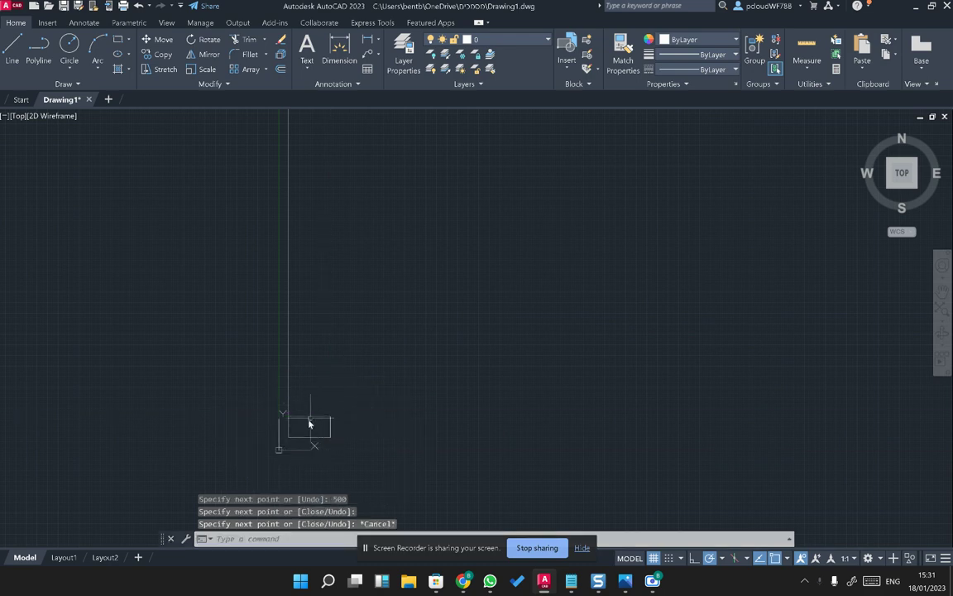
- Fillet the upper horizontal line with the lower part of the long vertical line to make a sharp rectangle corner
{"action": "scroll", "coordinate": [274, 436], "scroll_direction": "up", "scroll_amount": 3}
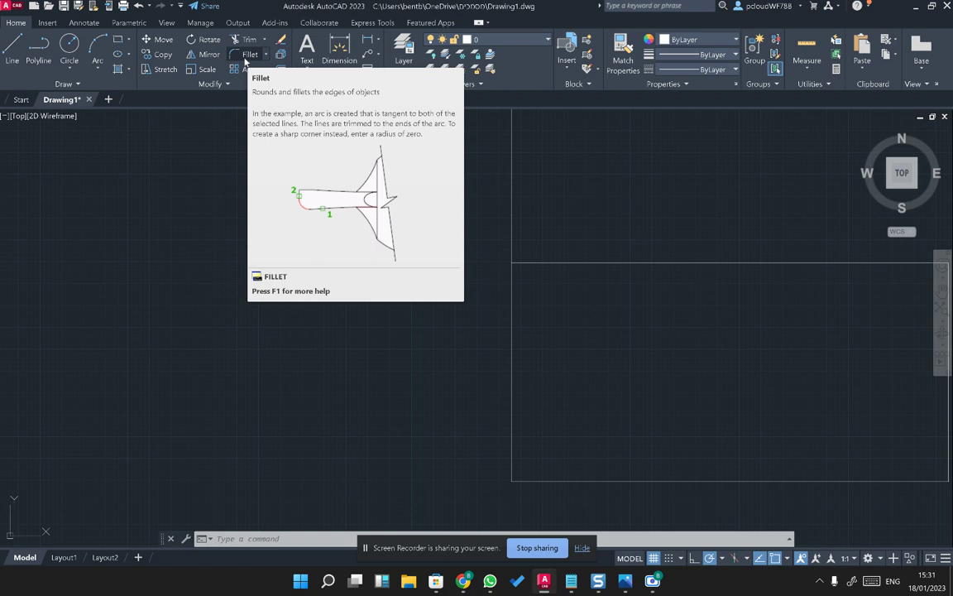
{"action": "left_click", "coordinate": [246, 58]}
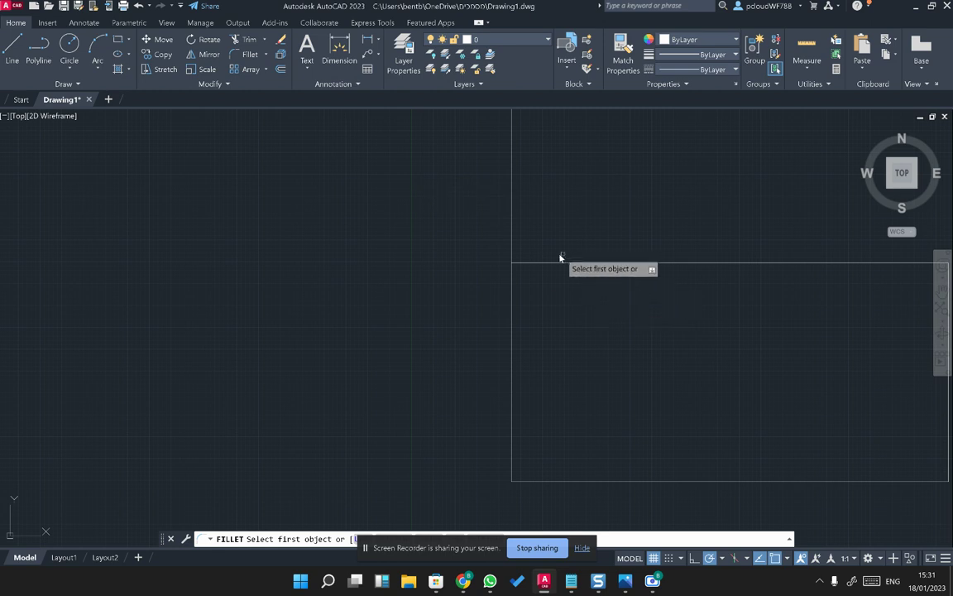
{"action": "left_click", "coordinate": [534, 265]}
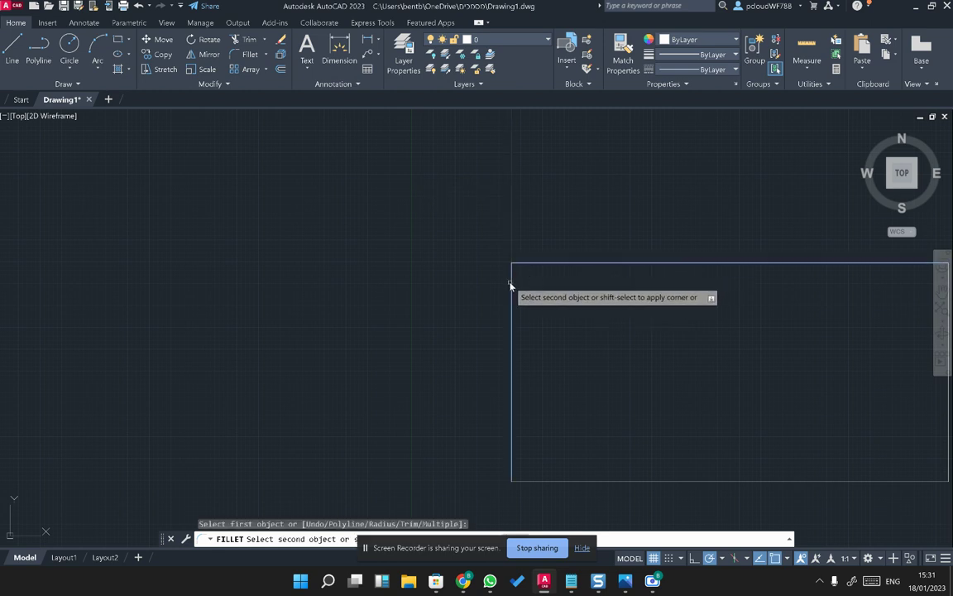
{"action": "left_click", "coordinate": [512, 280]}
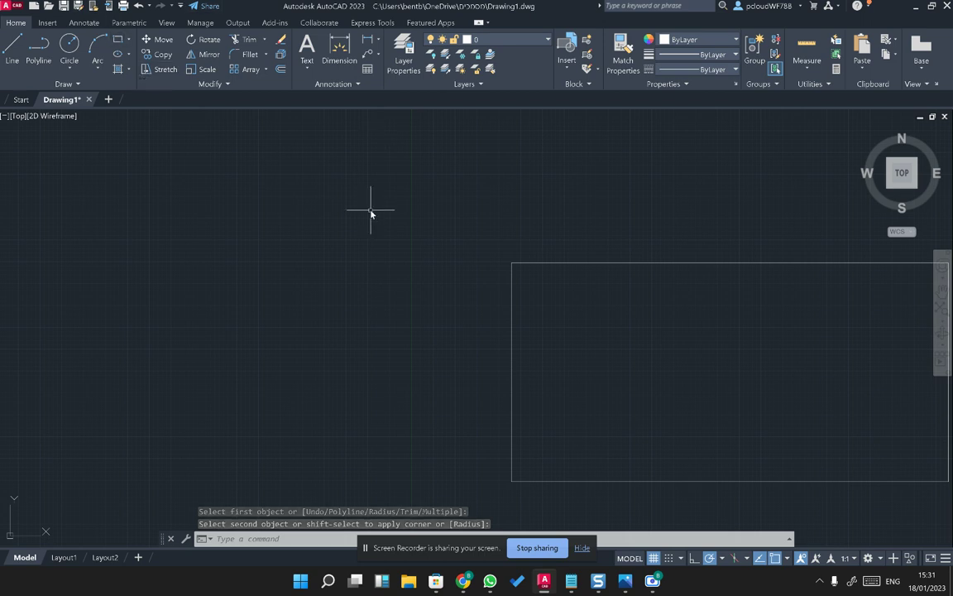
- Shorten the rectangle's left edge by stretching its upper endpoint down to the edge's midpoint
{"action": "middle_click_drag", "start_coordinate": [414, 241], "coordinate": [246, 202]}
{"action": "left_click", "coordinate": [369, 269]}
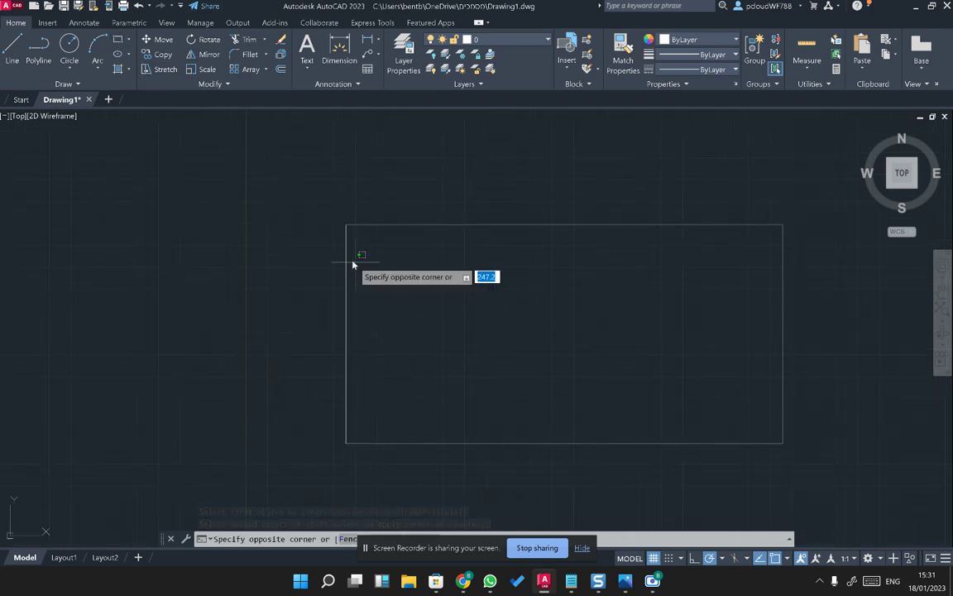
{"action": "left_click", "coordinate": [286, 347]}
{"action": "left_click", "coordinate": [346, 224]}
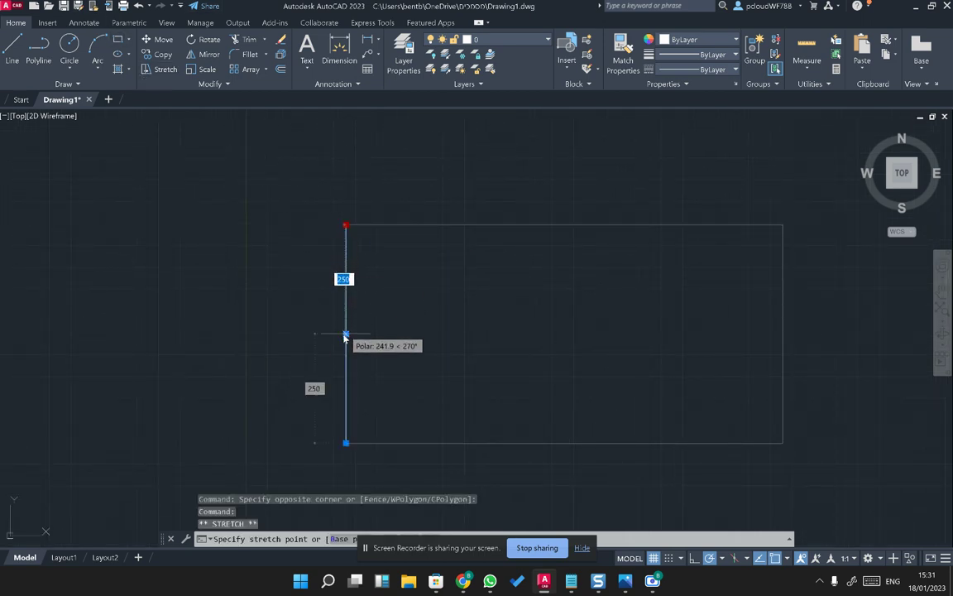
{"action": "left_click", "coordinate": [346, 332]}
{"action": "key", "text": "Escape"}
{"action": "key", "text": "Escape"}
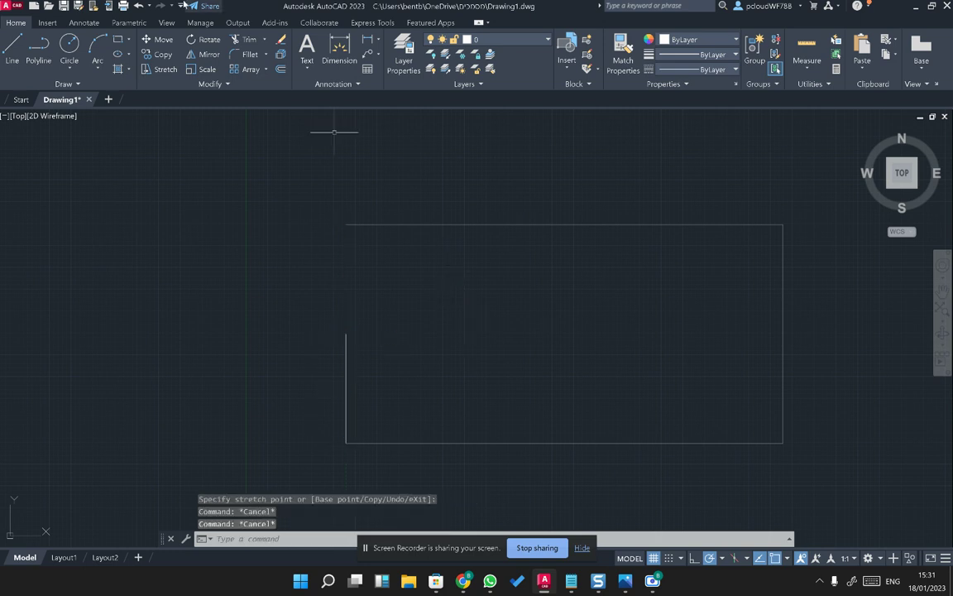
{"action": "left_click", "coordinate": [246, 54]}
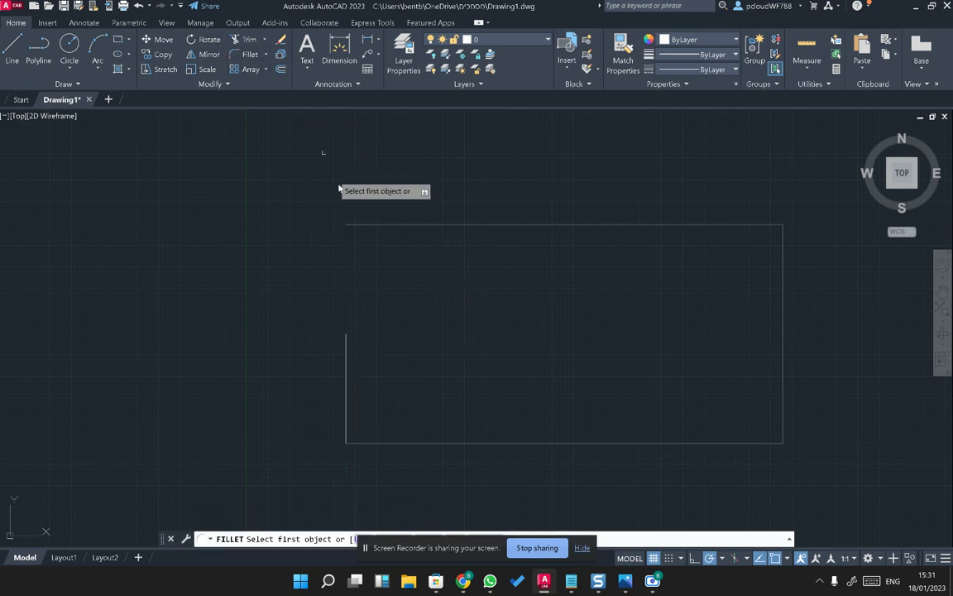
{"action": "left_click", "coordinate": [379, 224]}
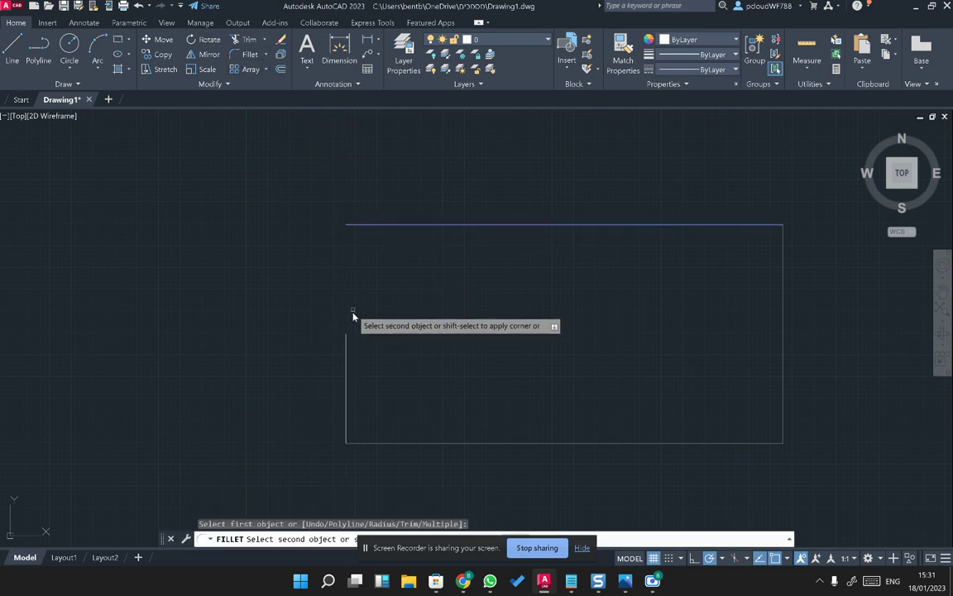
{"action": "key", "text": "Escape"}
- Shorten the rectangle's top edge by stretching its left endpoint horizontally to the right
{"action": "left_click", "coordinate": [374, 246]}
{"action": "left_click", "coordinate": [327, 204]}
{"action": "left_click", "coordinate": [346, 225]}
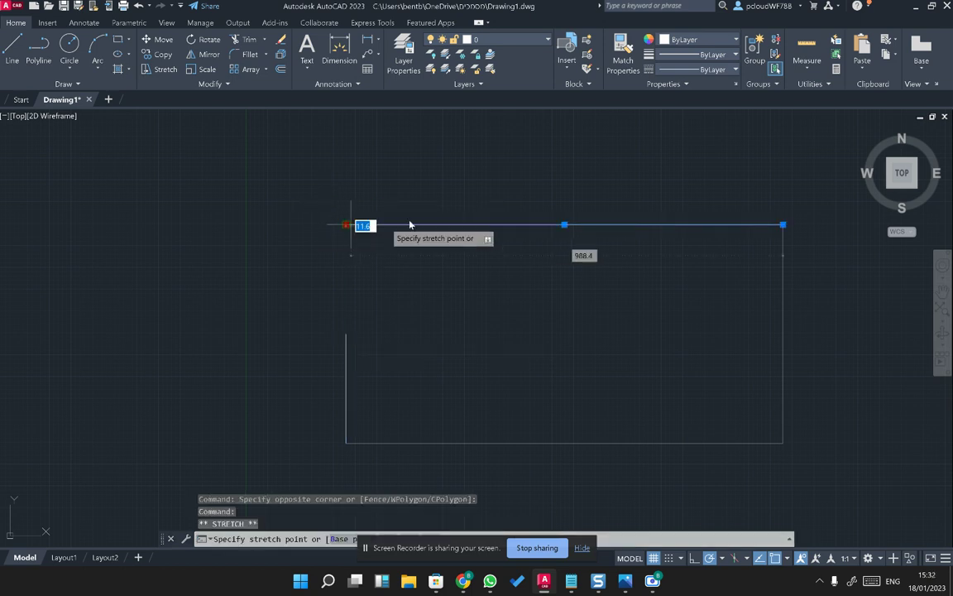
{"action": "left_click", "coordinate": [421, 224]}
{"action": "key", "text": "Escape"}
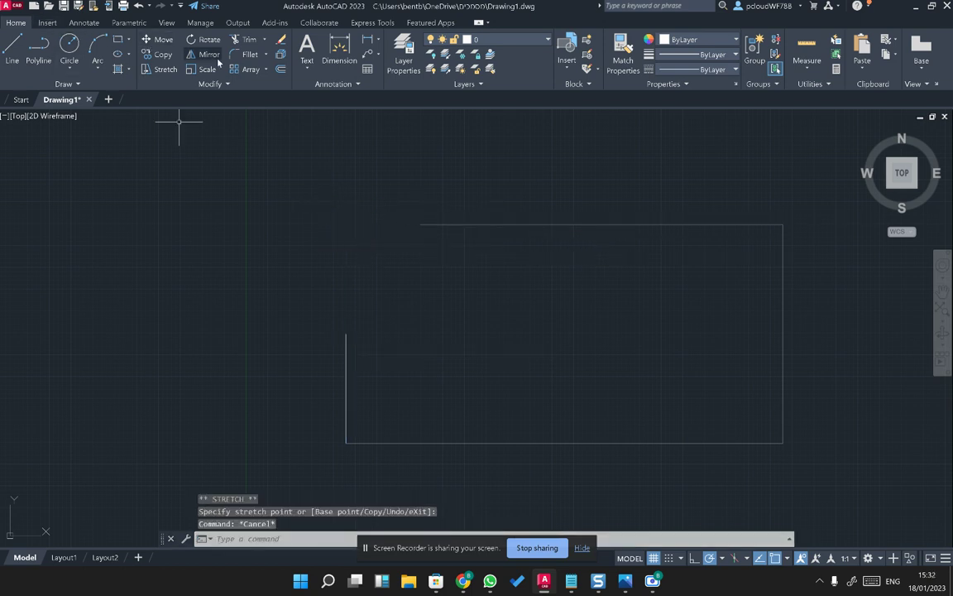
- Fillet the shortened top and left edges to rejoin them in a sharp upper-left corner
{"action": "left_click", "coordinate": [240, 54]}
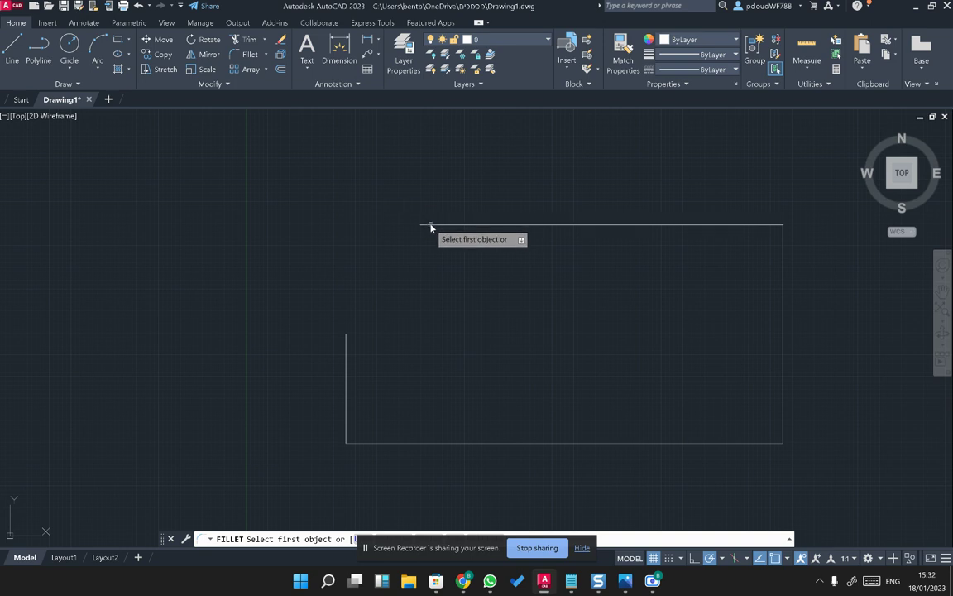
{"action": "left_click", "coordinate": [430, 224]}
{"action": "left_click", "coordinate": [348, 345]}
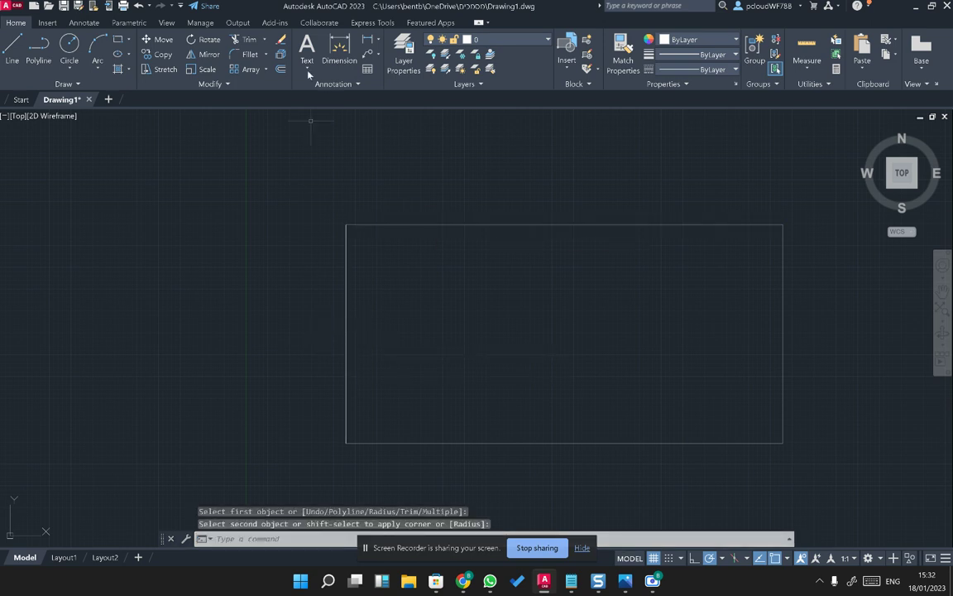
- Open the help page for the Move command, read through its prompts and coordinate options, and close the help
{"action": "mouse_move", "coordinate": [738, 353]}
{"action": "middle_mouse_down"}
{"action": "mouse_move", "coordinate": [694, 202]}
{"action": "mouse_move", "coordinate": [683, 116]}
{"action": "mouse_move", "coordinate": [677, 142]}
{"action": "mouse_move", "coordinate": [597, 228]}
{"action": "middle_mouse_up"}
{"action": "scroll", "coordinate": [694, 202], "scroll_direction": "down", "scroll_amount": 3}
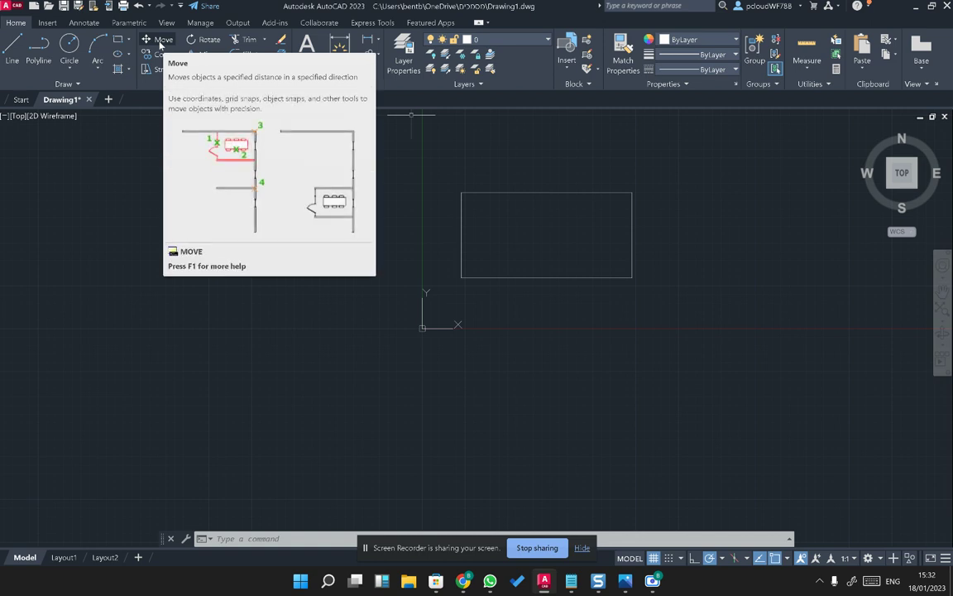
{"action": "key", "text": "F1"}
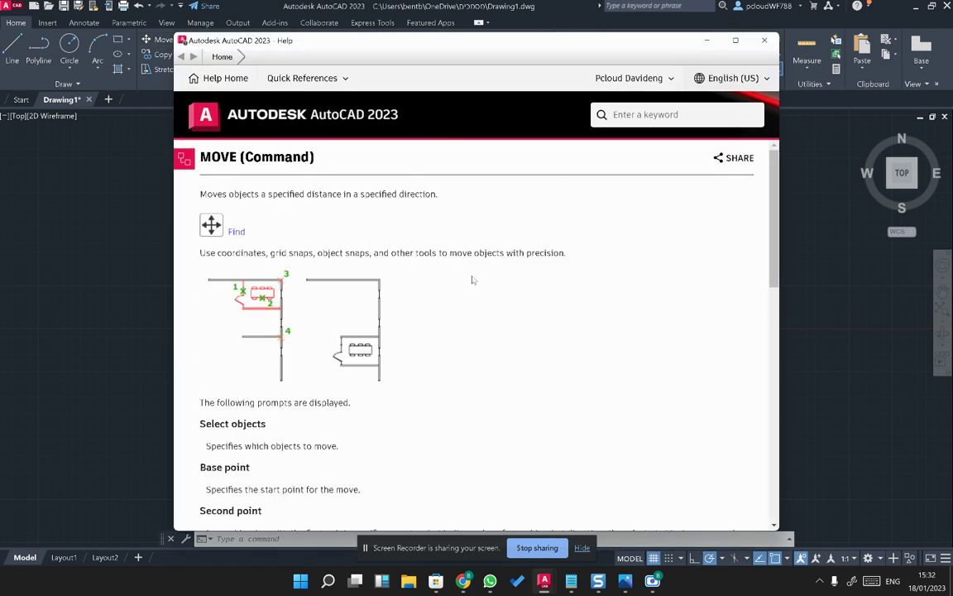
{"action": "scroll", "coordinate": [341, 317], "scroll_direction": "down", "scroll_amount": 2}
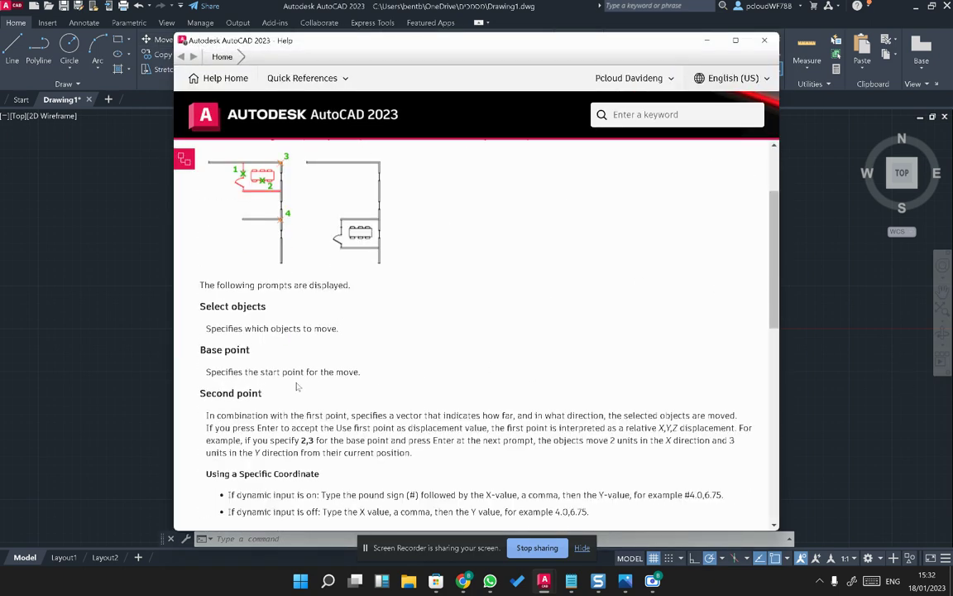
{"action": "scroll", "coordinate": [316, 398], "scroll_direction": "down", "scroll_amount": 3}
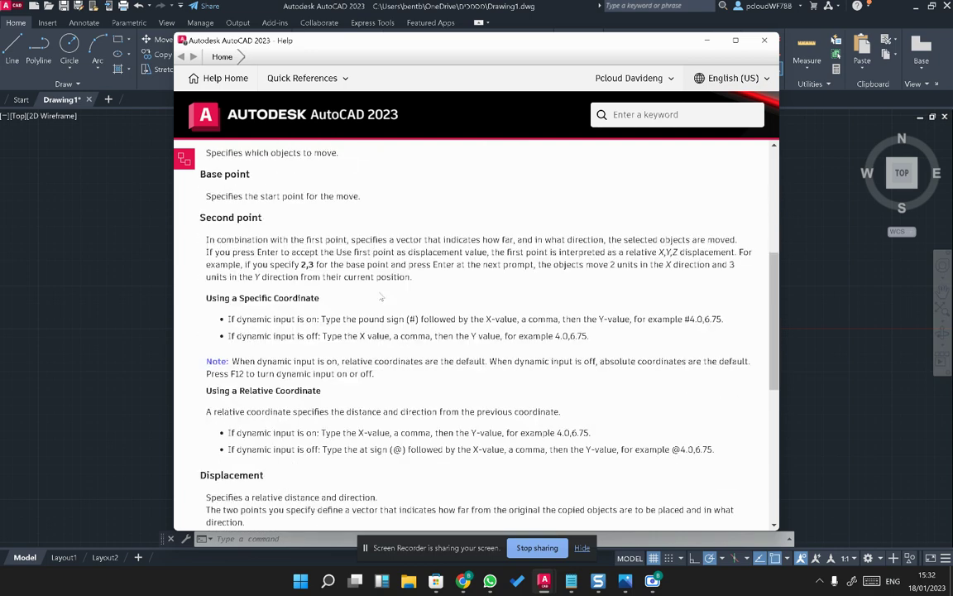
{"action": "scroll", "coordinate": [538, 296], "scroll_direction": "down", "scroll_amount": 3}
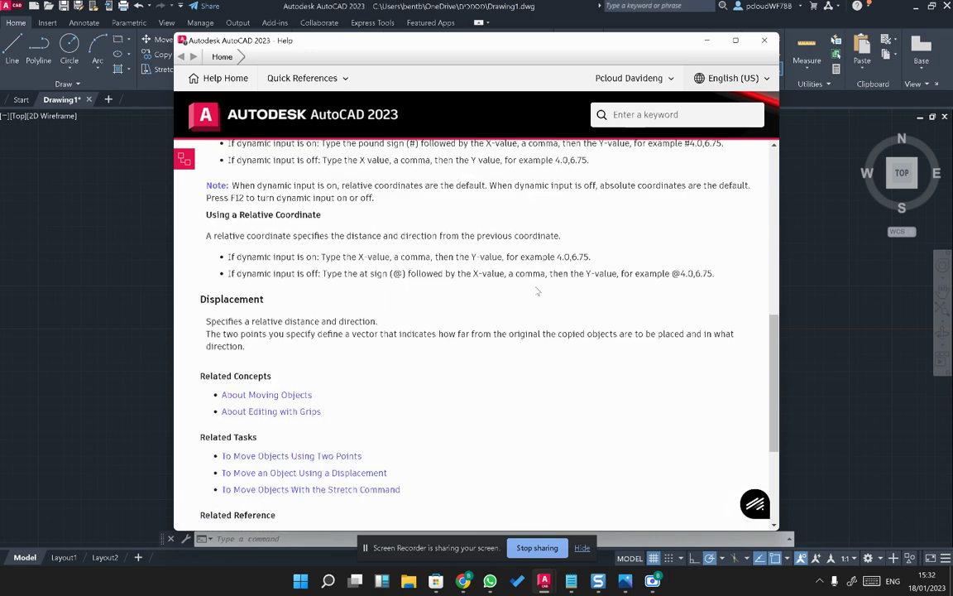
{"action": "scroll", "coordinate": [535, 290], "scroll_direction": "down", "scroll_amount": 3}
{"action": "scroll", "coordinate": [596, 187], "scroll_direction": "up", "scroll_amount": 15}
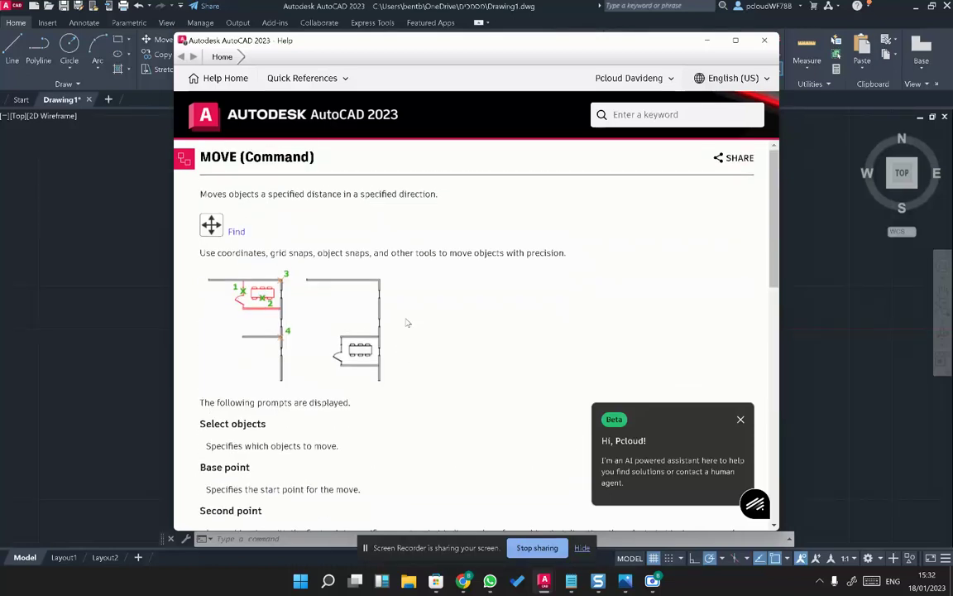
{"action": "left_click", "coordinate": [765, 39]}
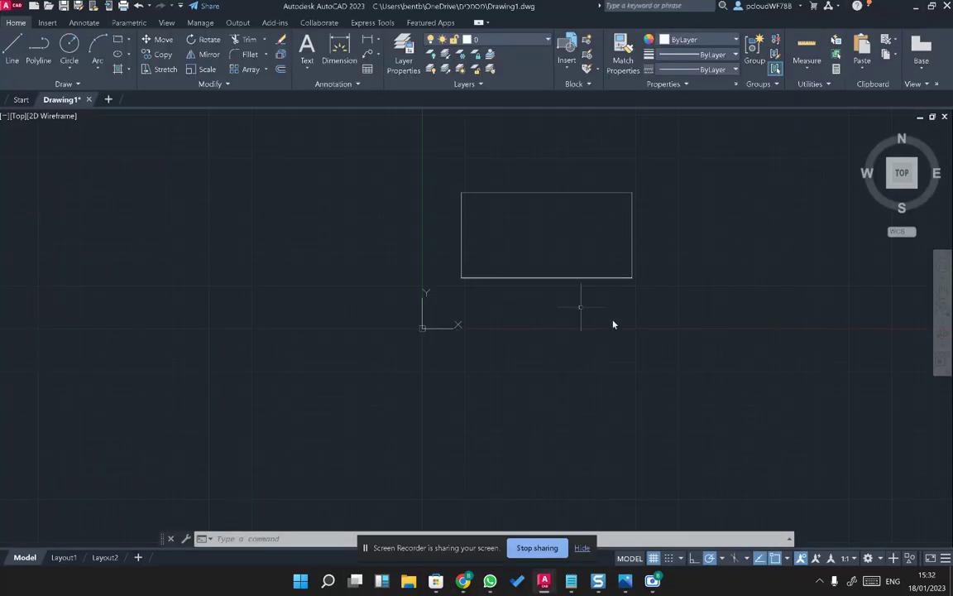
- Open the Layer Properties Manager for a brief look and close it
{"action": "scroll", "coordinate": [521, 251], "scroll_direction": "up", "scroll_amount": 5}
{"action": "middle_click_drag", "start_coordinate": [506, 245], "coordinate": [399, 311]}
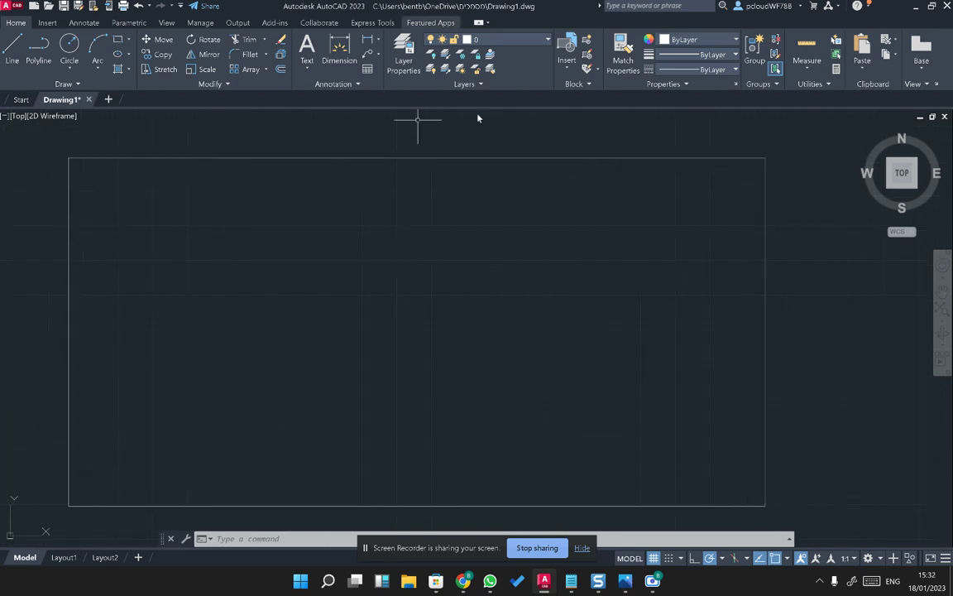
{"action": "middle_click_drag", "start_coordinate": [406, 160], "coordinate": [396, 144]}
{"action": "left_click", "coordinate": [153, 350]}
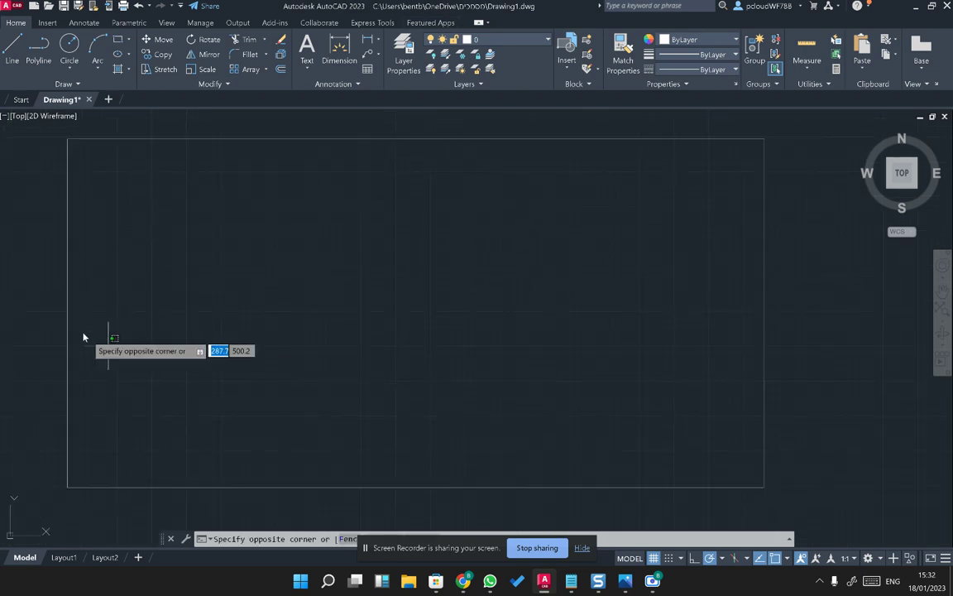
{"action": "key", "text": "Escape"}
{"action": "left_click", "coordinate": [406, 52]}
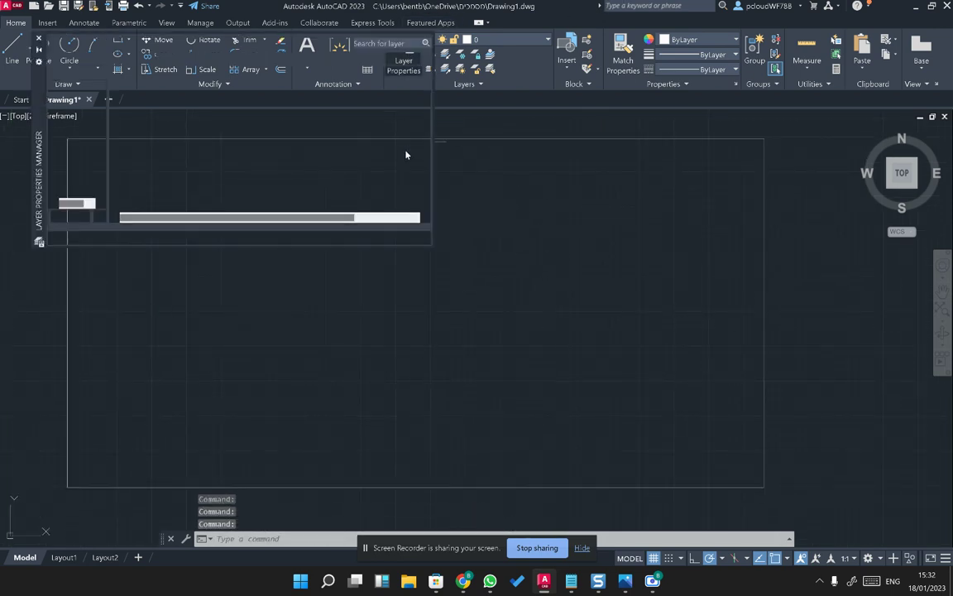
{"action": "left_click", "coordinate": [40, 38]}
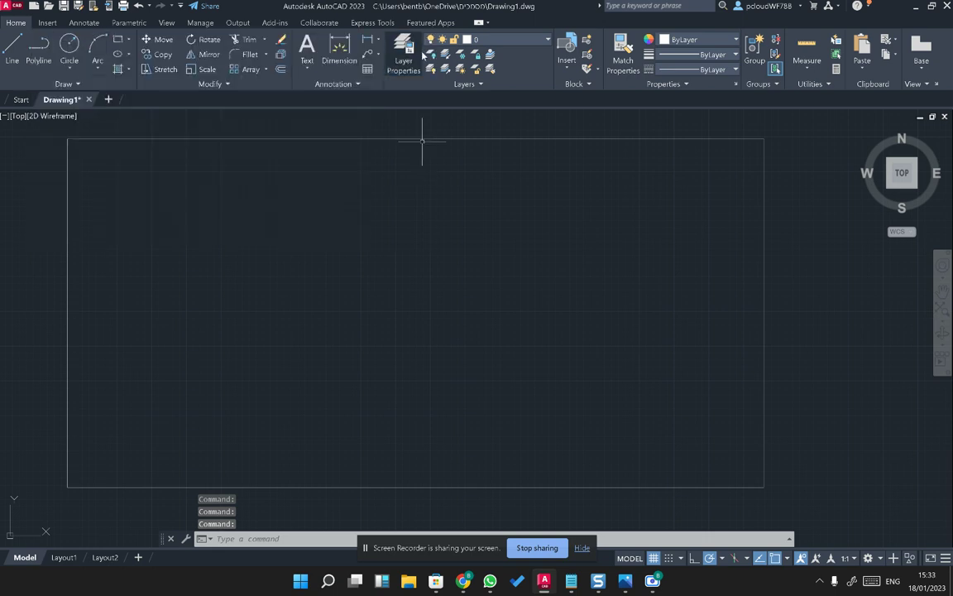
- Open the Layer Properties Manager, enlarge it, and widen the On, Freeze, Lock, Plot and Color columns
{"action": "left_click", "coordinate": [403, 65]}
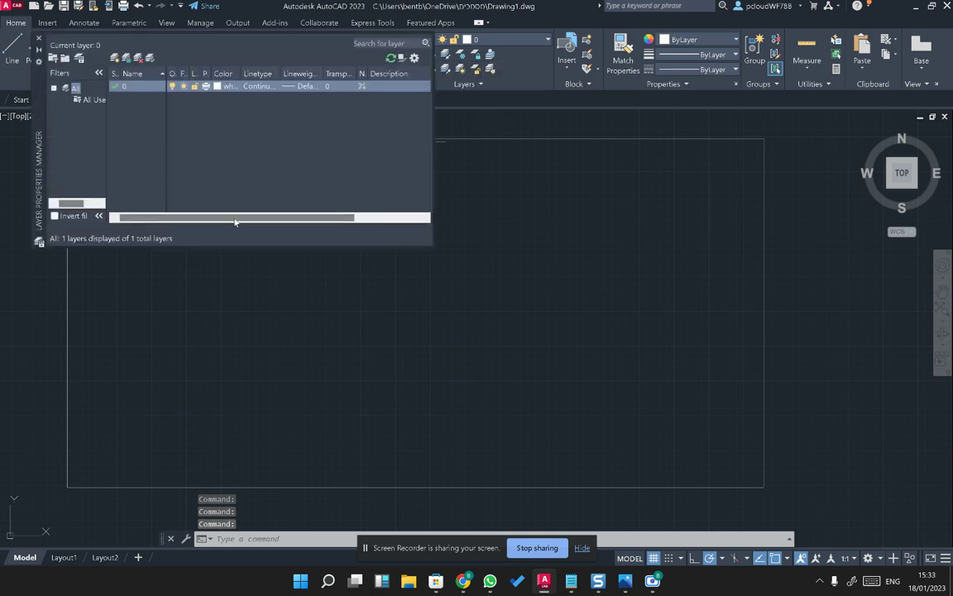
{"action": "left_click_drag", "start_coordinate": [434, 253], "coordinate": [686, 454]}
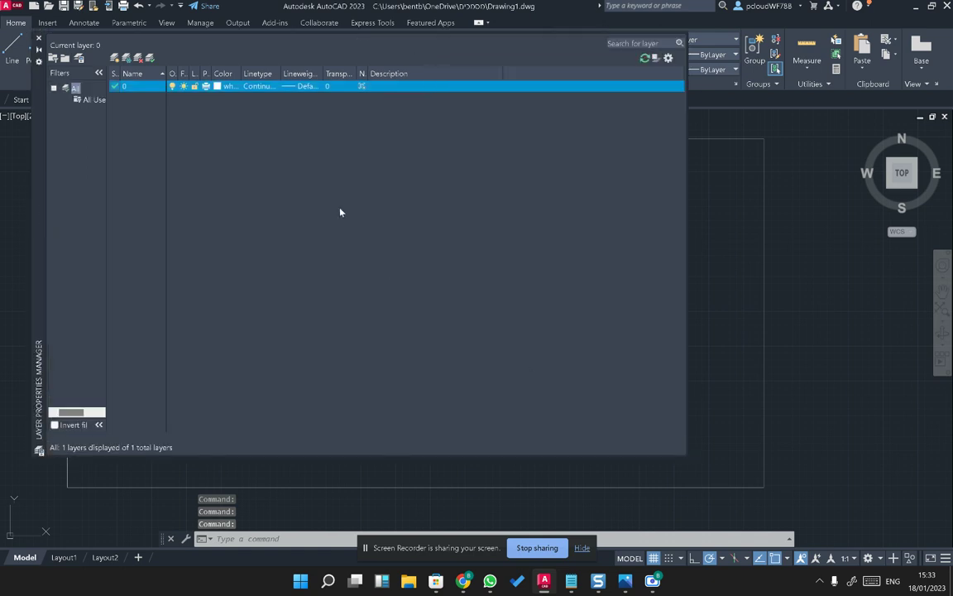
{"action": "double_click", "coordinate": [176, 73]}
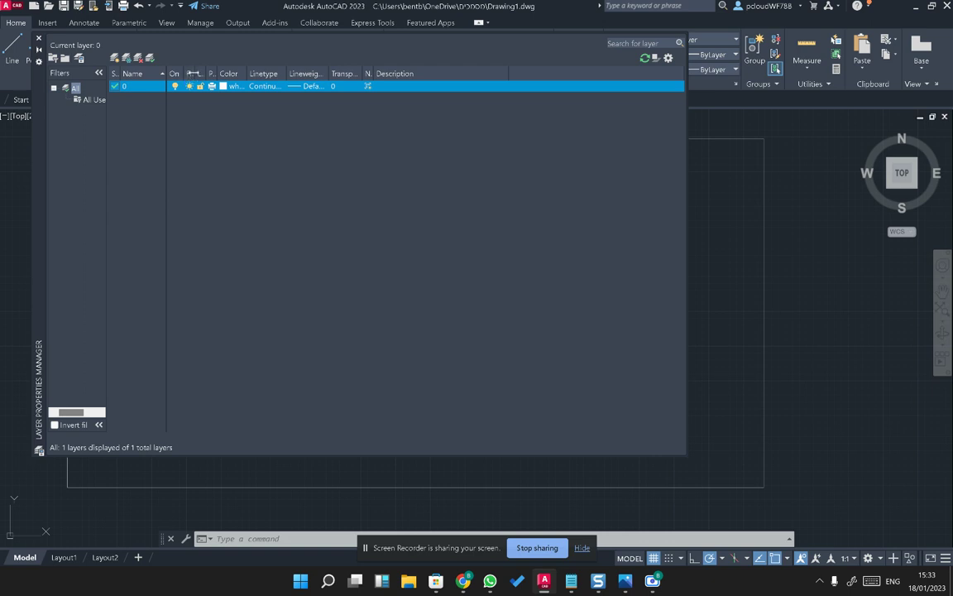
{"action": "double_click", "coordinate": [207, 73]}
{"action": "mouse_move", "coordinate": [222, 73]}
{"action": "left_mouse_down"}
{"action": "mouse_move", "coordinate": [251, 73]}
{"action": "mouse_move", "coordinate": [225, 74]}
{"action": "left_mouse_up"}
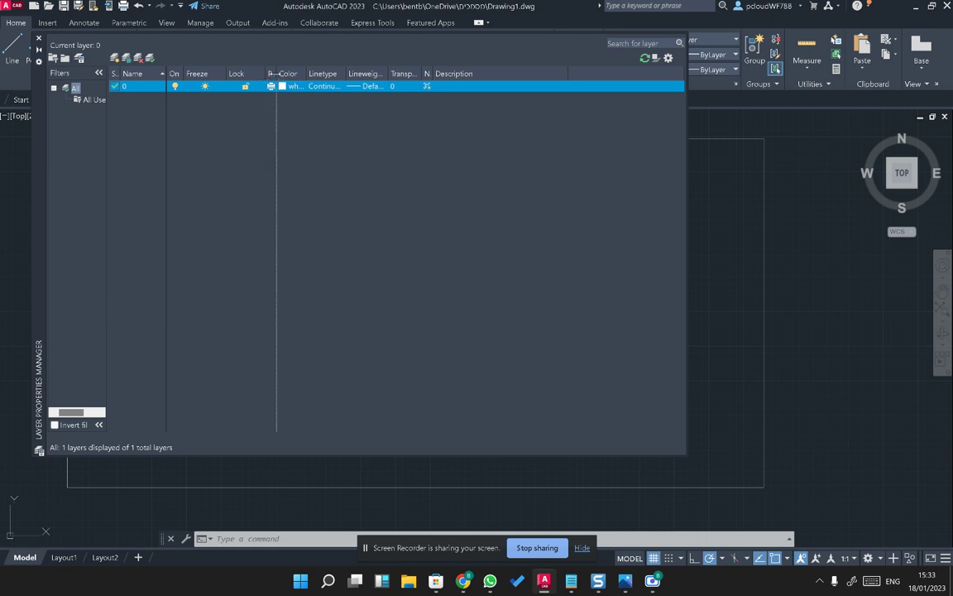
{"action": "left_click_drag", "start_coordinate": [325, 71], "coordinate": [327, 73]}
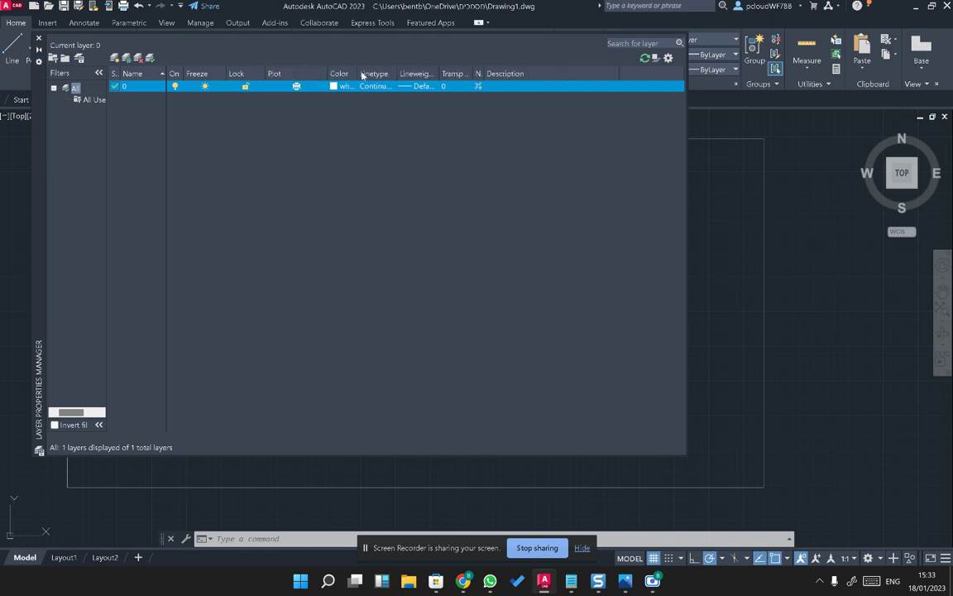
{"action": "left_click_drag", "start_coordinate": [357, 72], "coordinate": [400, 73]}
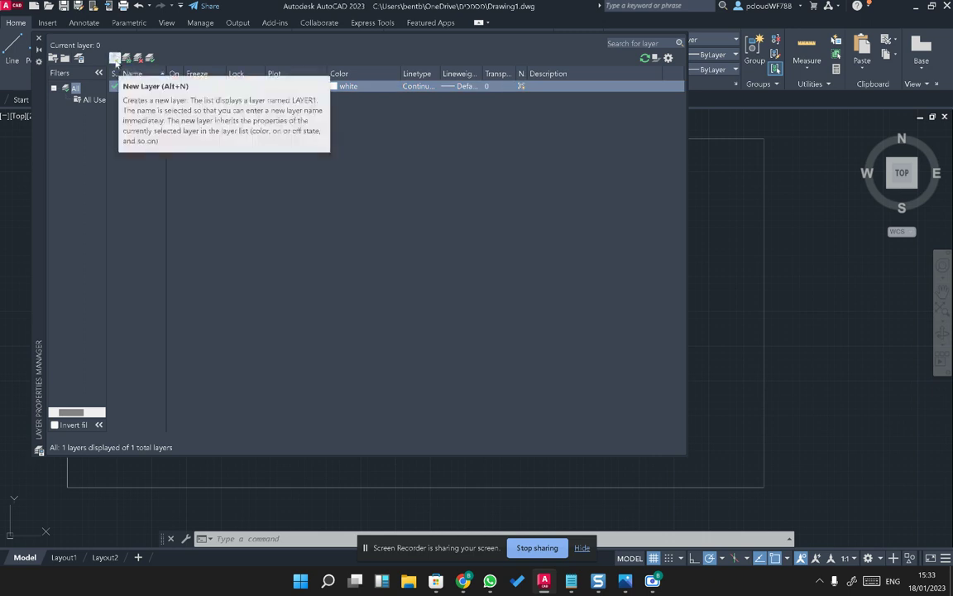
- Create a layer named electrical device, then widen the layer manager and its Name column to fit the full name
{"action": "left_click", "coordinate": [115, 58]}
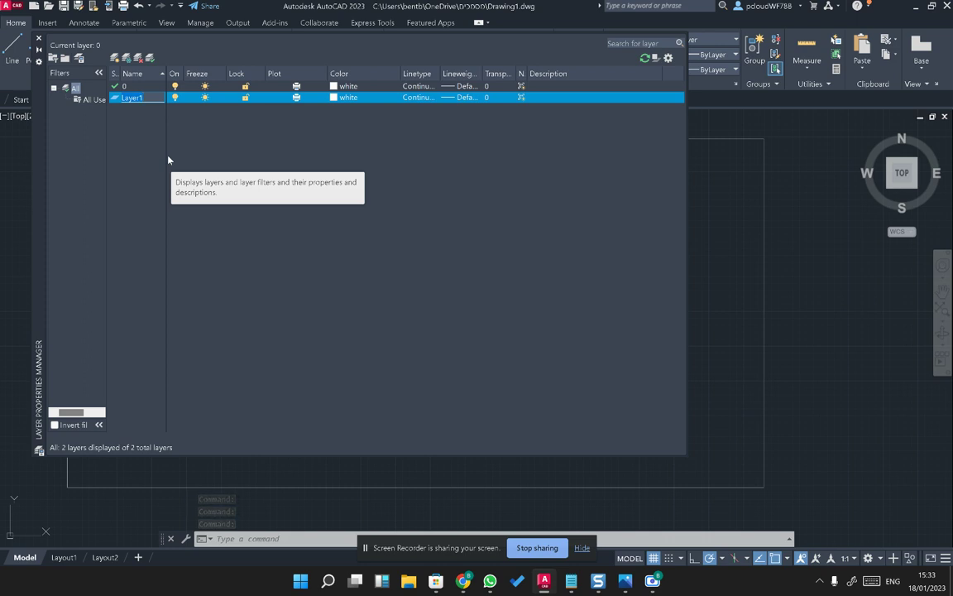
{"action": "type", "text": "electrical de"}
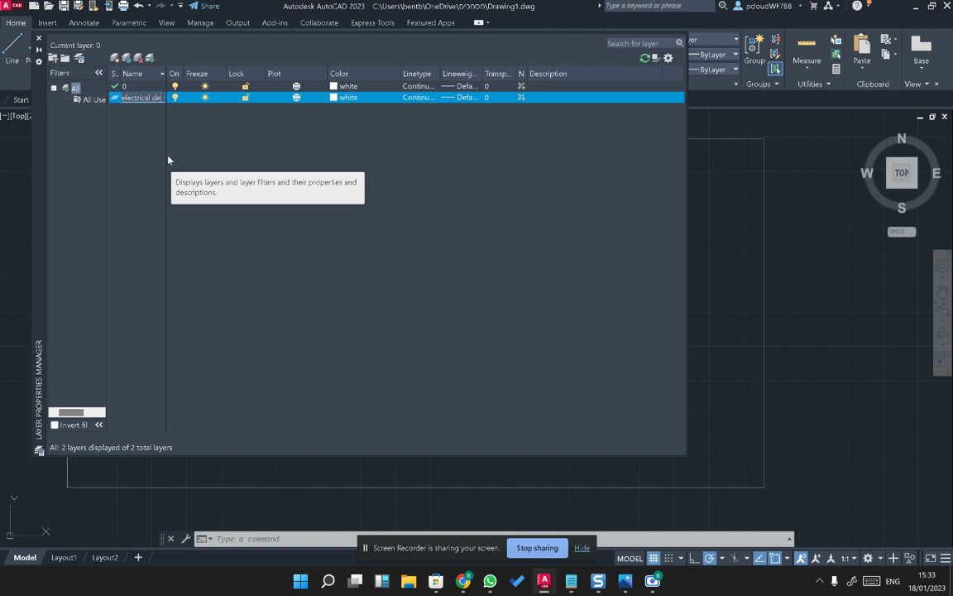
{"action": "type", "text": "vic"}
{"action": "left_click", "coordinate": [693, 148]}
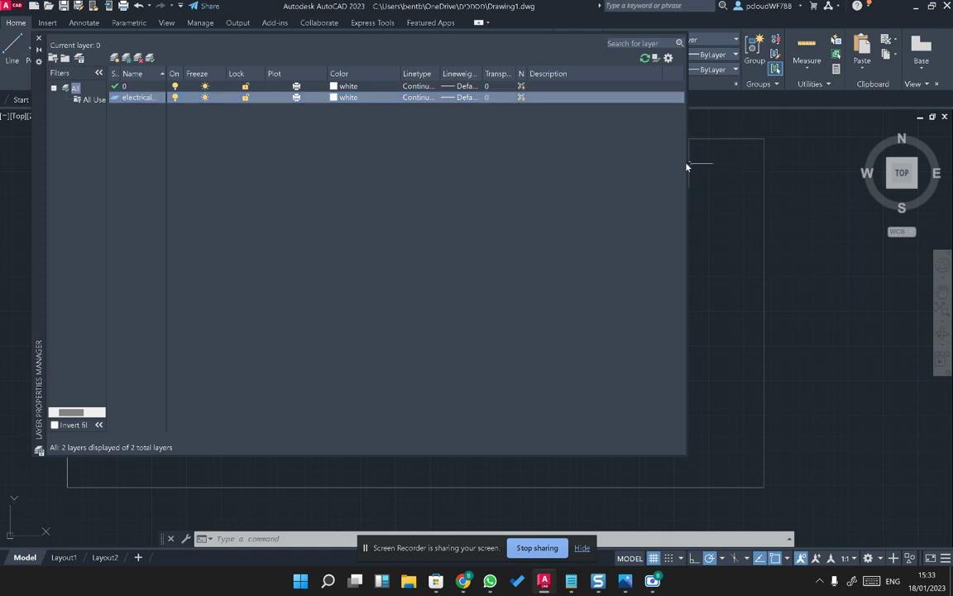
{"action": "left_click_drag", "start_coordinate": [686, 163], "coordinate": [848, 158]}
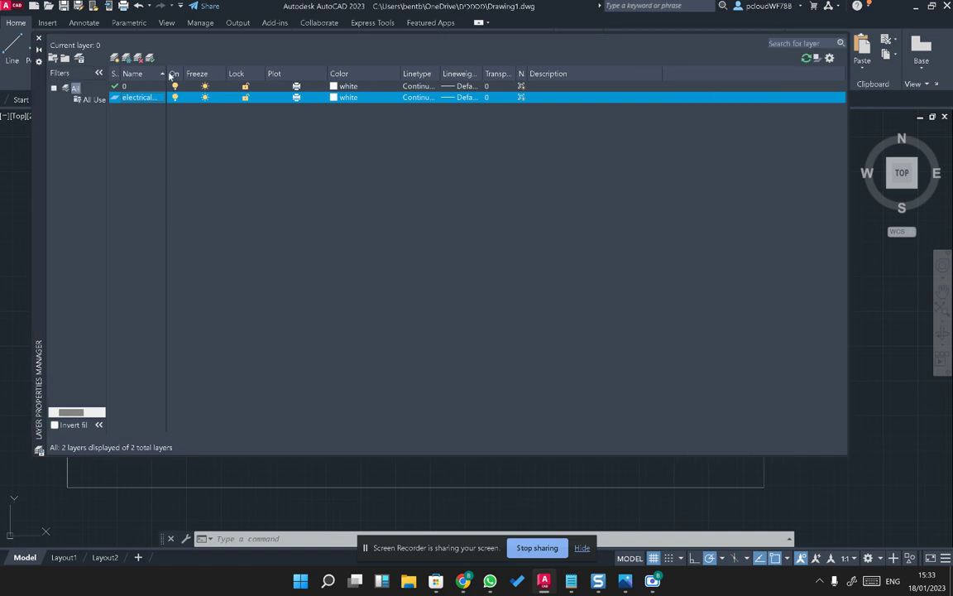
{"action": "left_click_drag", "start_coordinate": [165, 73], "coordinate": [334, 73]}
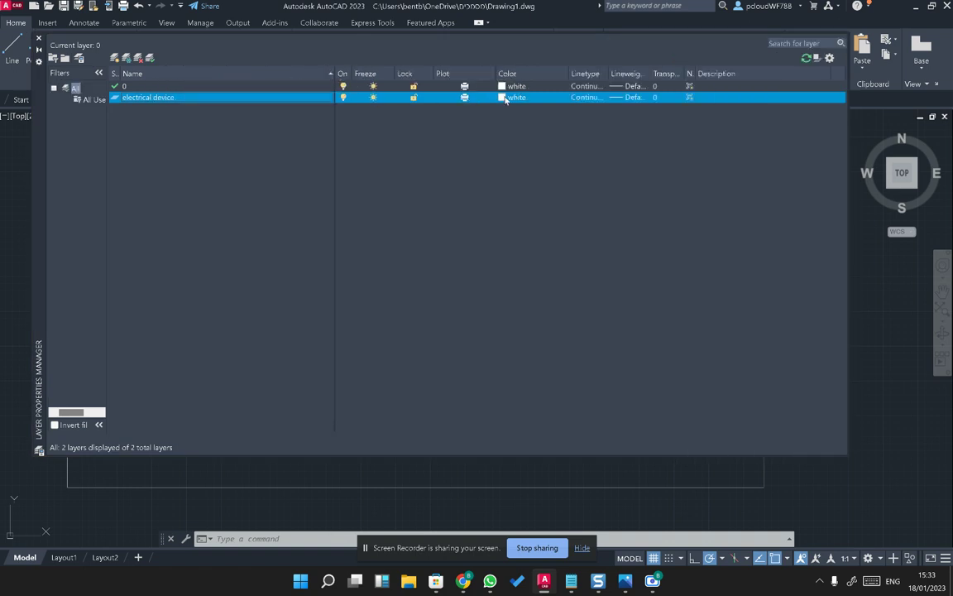
- Set the electrical device layer's color to cyan and close the layer manager
{"action": "left_click", "coordinate": [505, 98]}
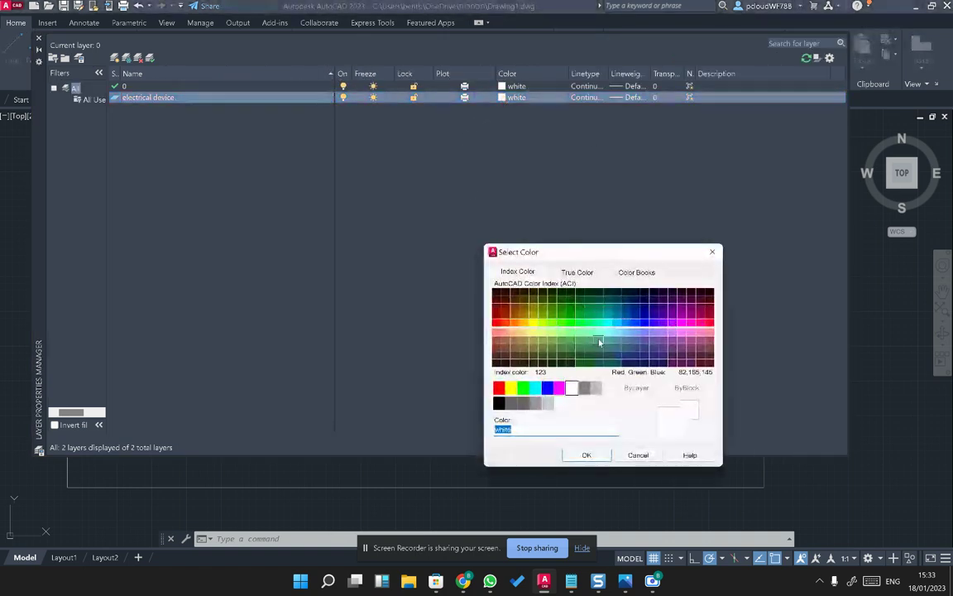
{"action": "left_click", "coordinate": [535, 388]}
{"action": "key", "text": "Return"}
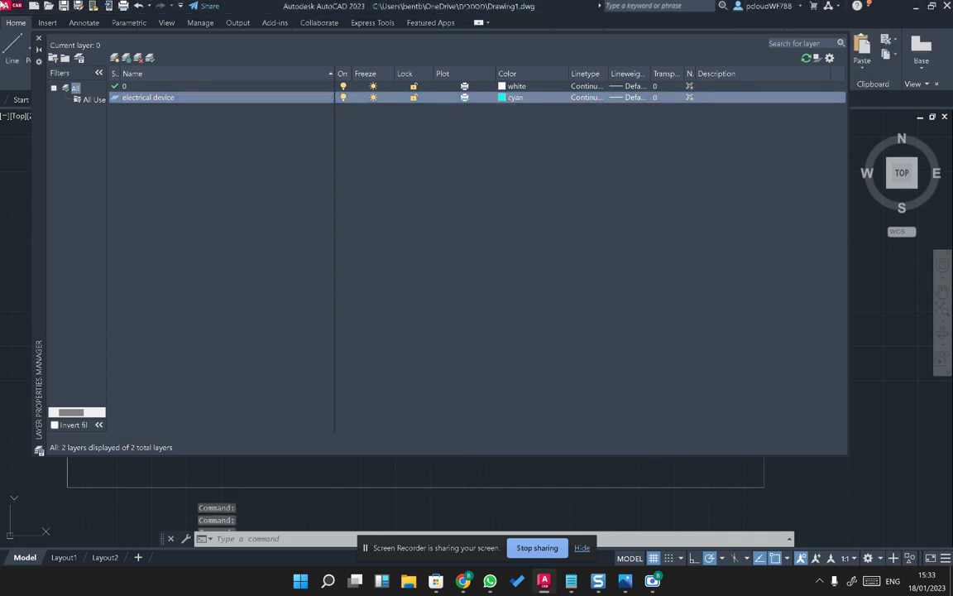
{"action": "left_click", "coordinate": [38, 38]}
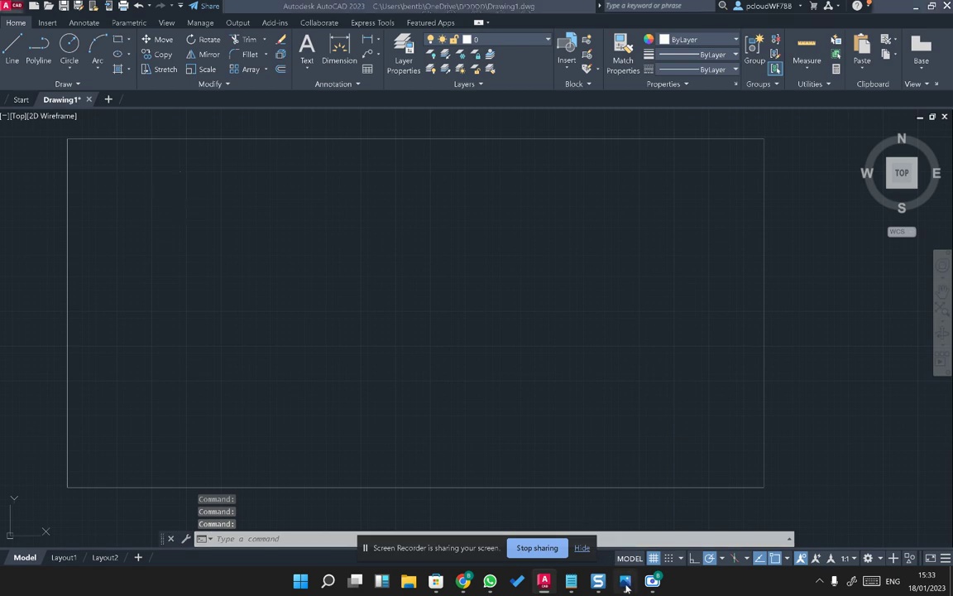
- Switch to the reference cabinet drawing in the photo viewer, examine its devices and dimension lines up close, and return to AutoCAD
{"action": "left_click", "coordinate": [625, 580]}
{"action": "scroll", "coordinate": [283, 356], "scroll_direction": "up", "scroll_amount": 3}
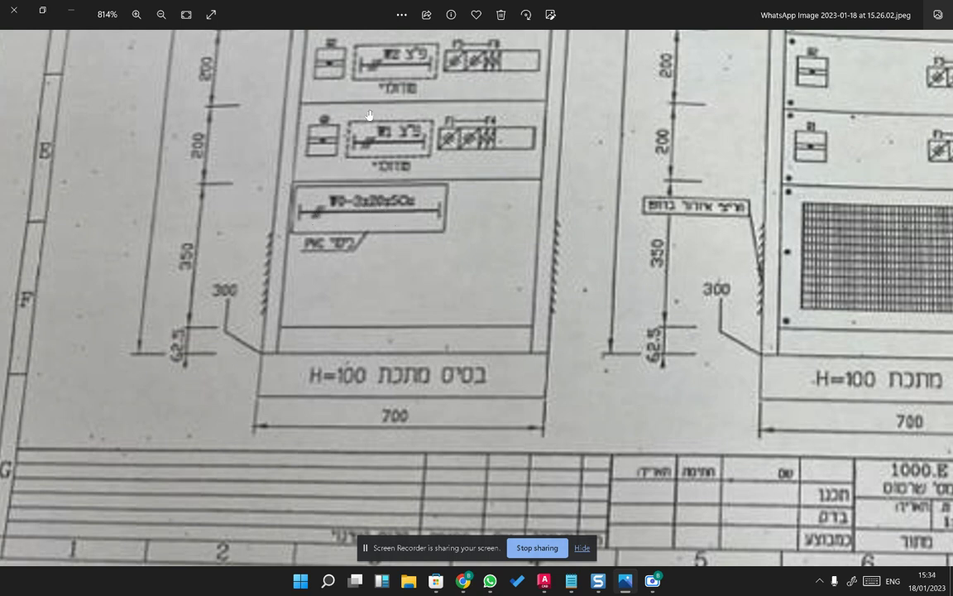
{"action": "left_click_drag", "start_coordinate": [496, 268], "coordinate": [478, 303]}
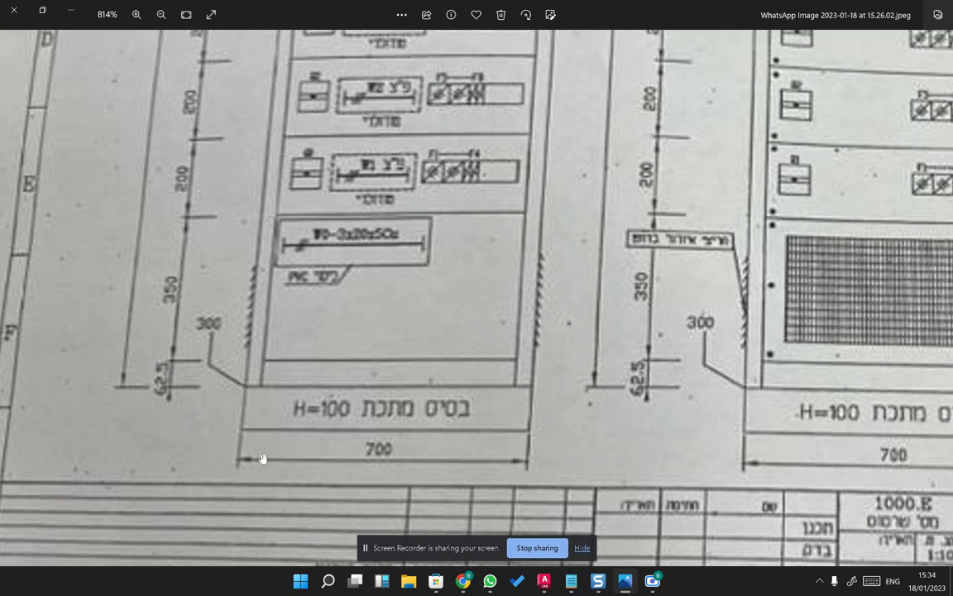
{"action": "key", "text": "alt+Tab"}
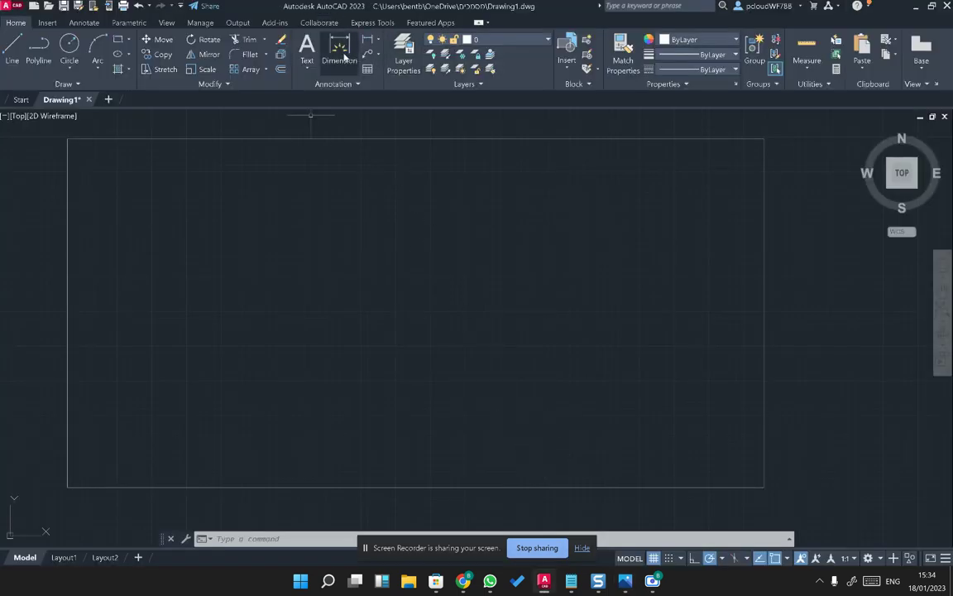
- Reopen the Layer Properties Manager and create a new layer named dimension
{"action": "left_click", "coordinate": [403, 58]}
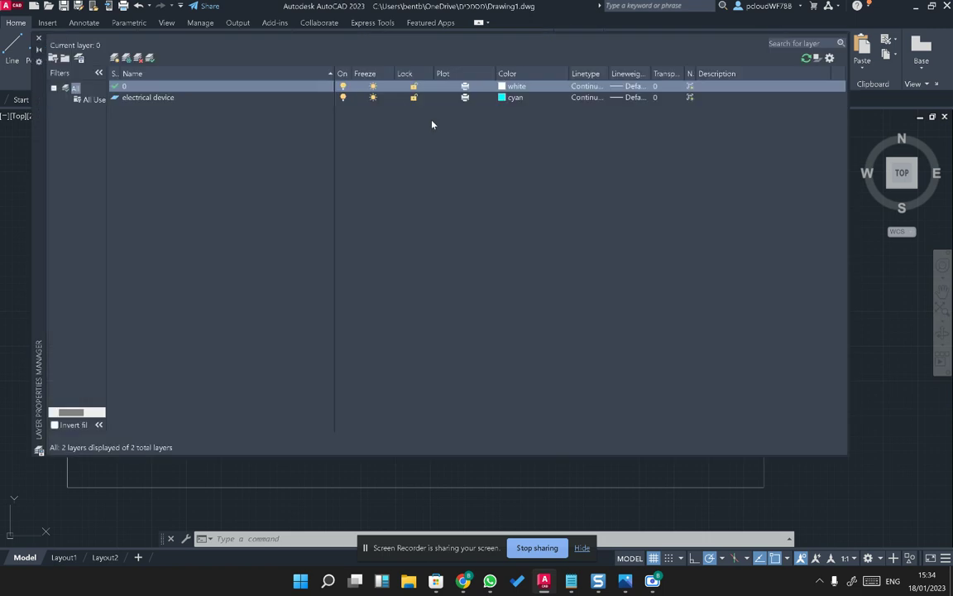
{"action": "left_click", "coordinate": [126, 58]}
{"action": "type", "text": "d"}
{"action": "type", "text": "im"}
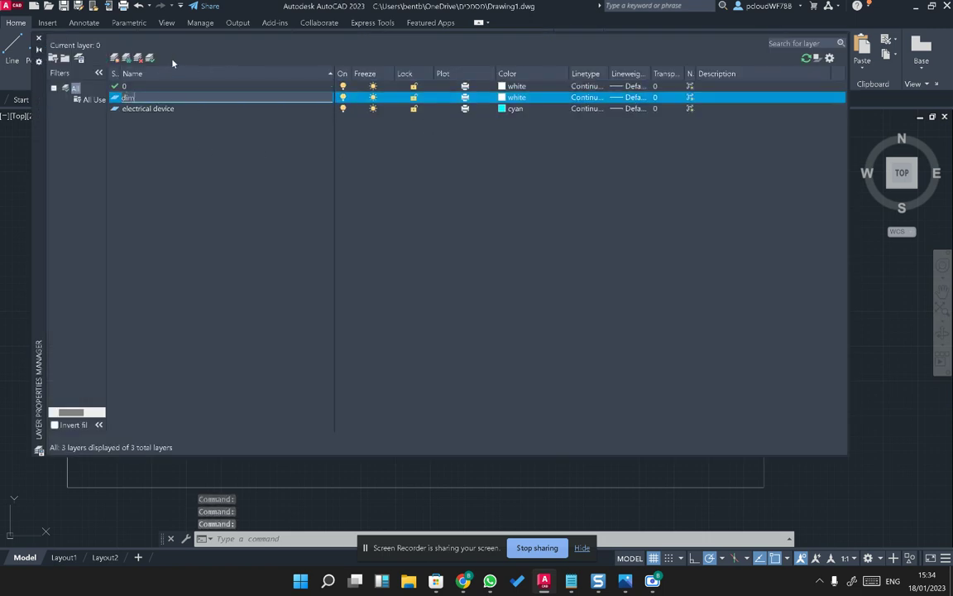
{"action": "type", "text": "ension"}
{"action": "key", "text": "Return"}
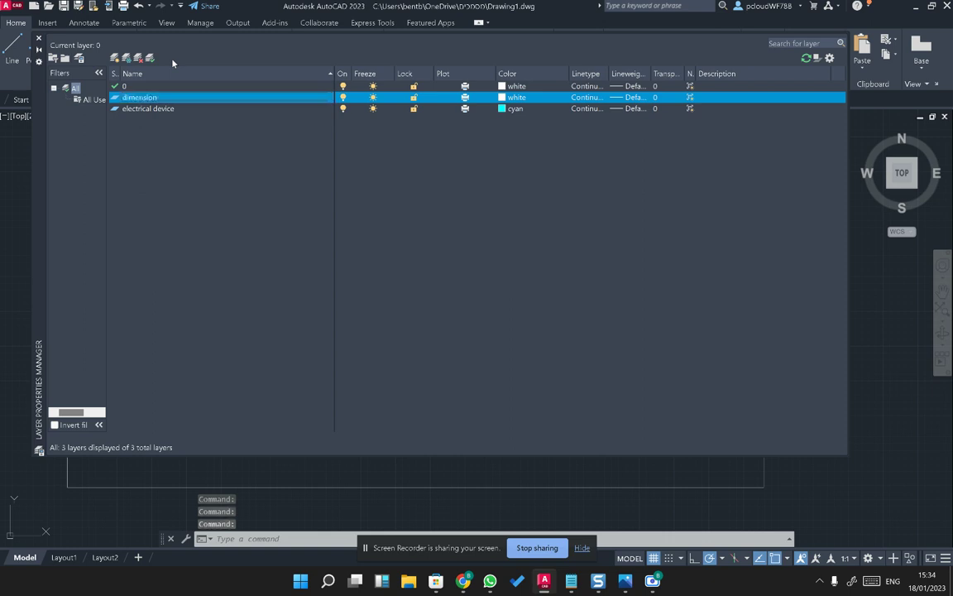
- Set the dimension layer's color to yellow
{"action": "left_click", "coordinate": [502, 98]}
{"action": "left_click", "coordinate": [510, 388]}
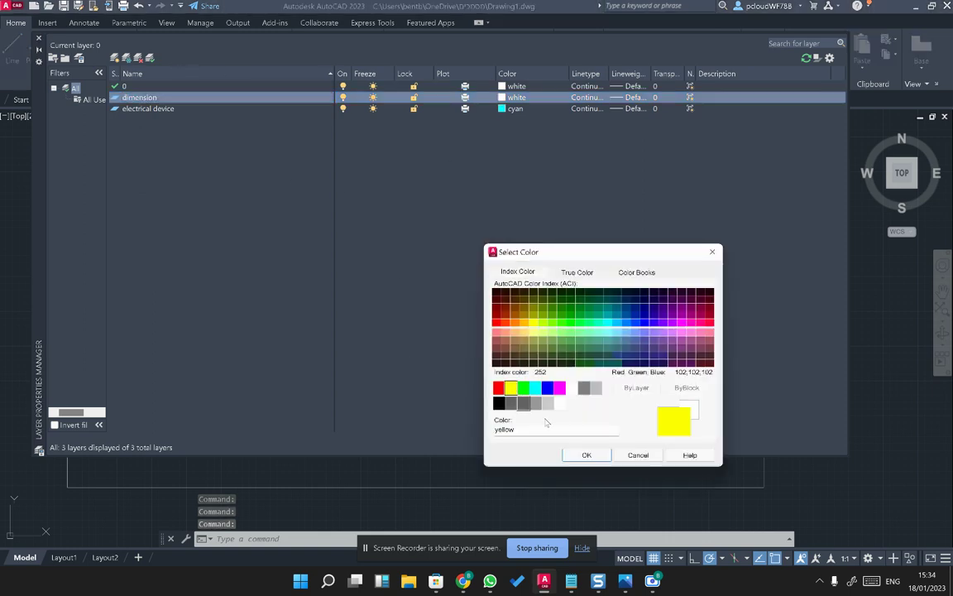
{"action": "left_click", "coordinate": [587, 455]}
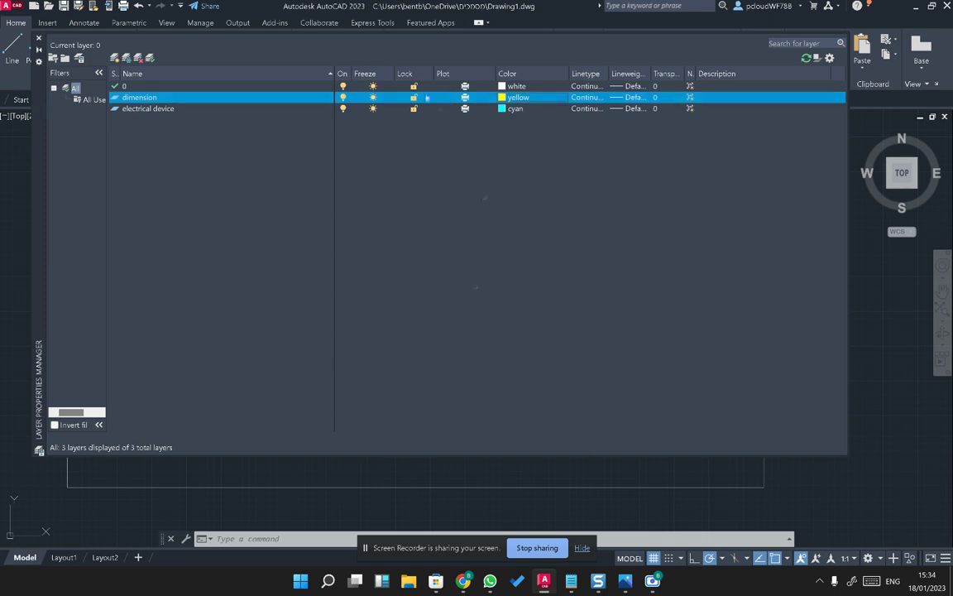
{"action": "left_click", "coordinate": [162, 108]}
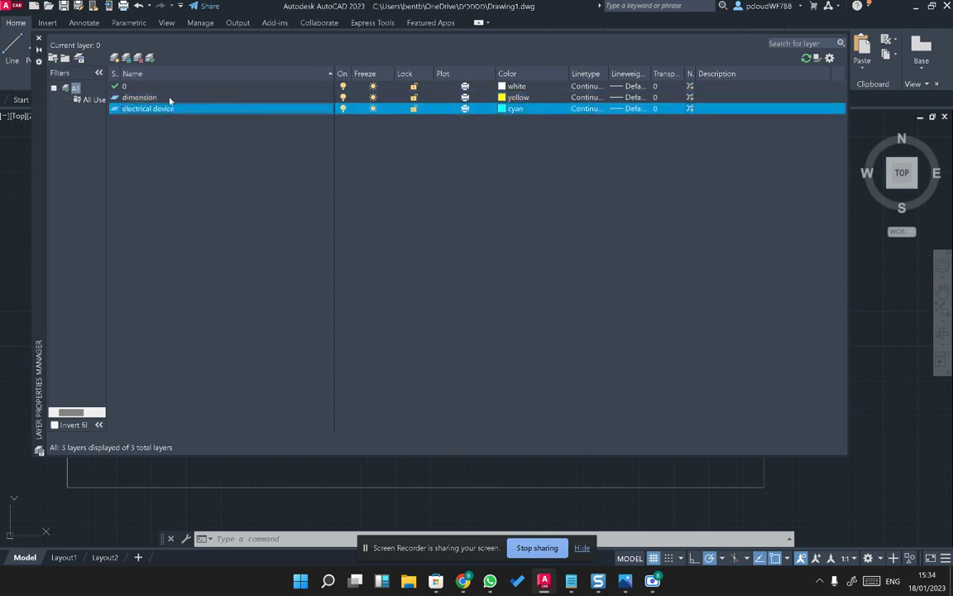
{"action": "left_click", "coordinate": [168, 99]}
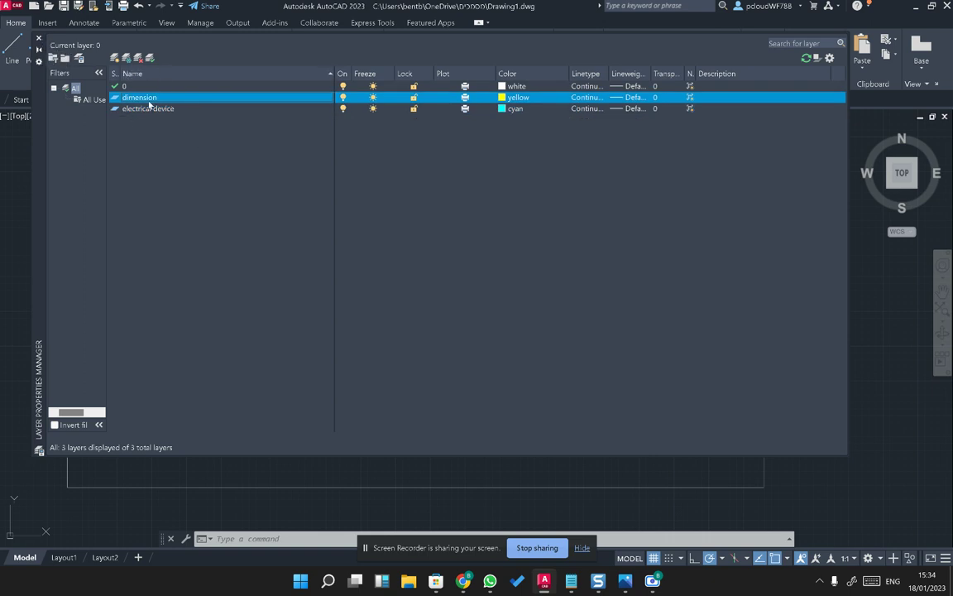
- Close the layer manager and make dimension the current layer
{"action": "left_click", "coordinate": [38, 37]}
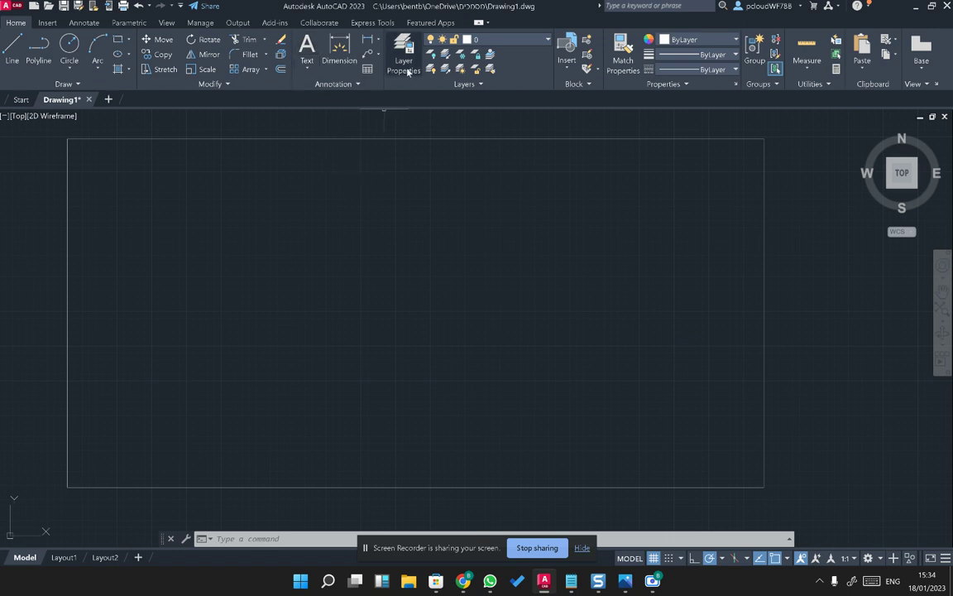
{"action": "left_click", "coordinate": [521, 39]}
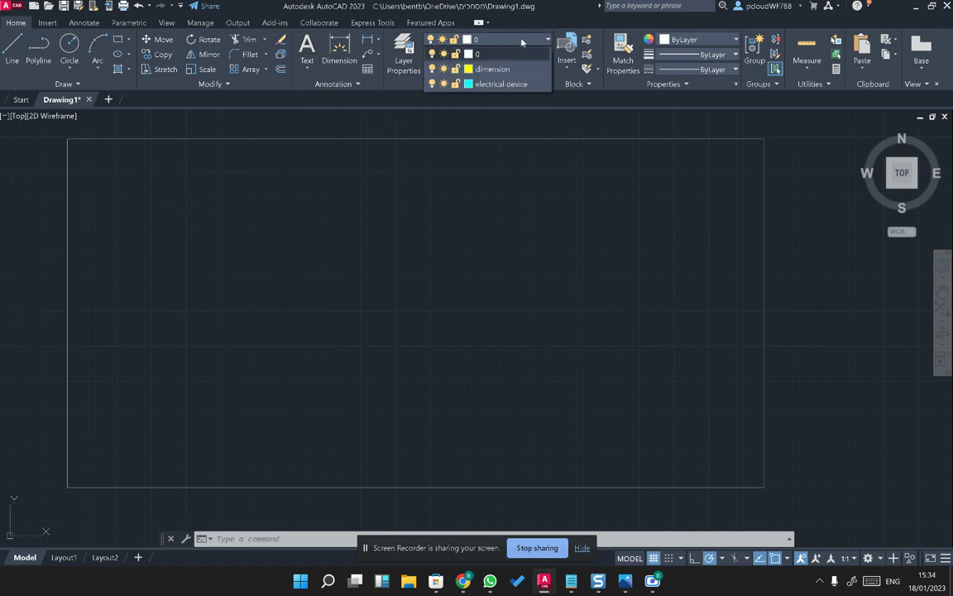
{"action": "left_click", "coordinate": [451, 68]}
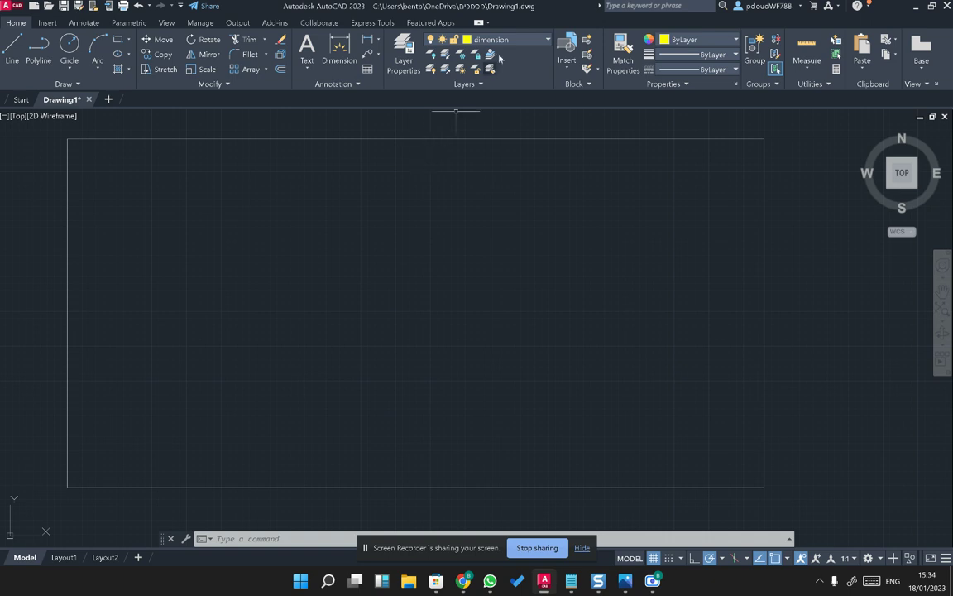
- Add a linear dimension between the rectangle's two bottom corners, placed just below the bottom edge
{"action": "left_click", "coordinate": [369, 45]}
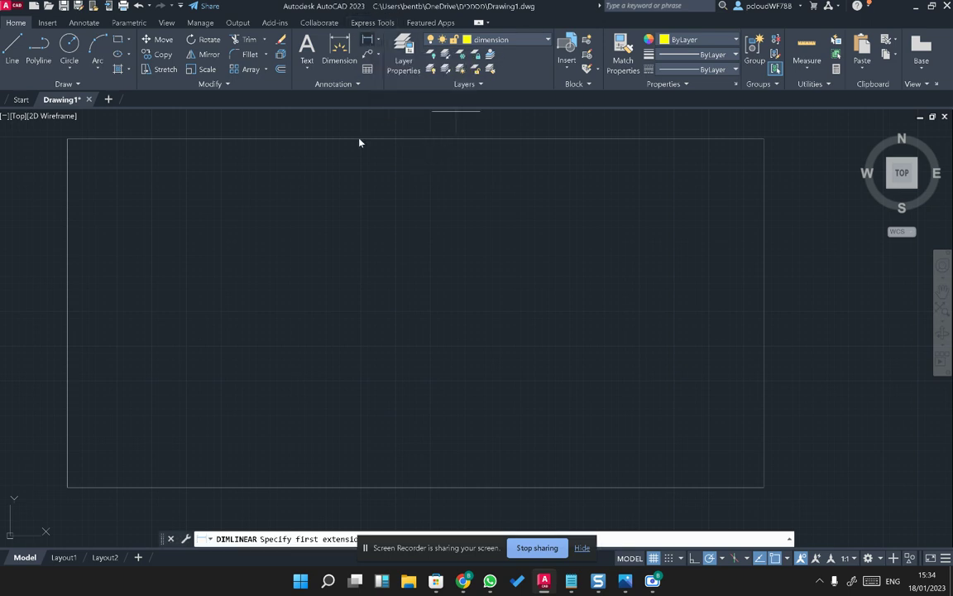
{"action": "middle_click_drag", "start_coordinate": [55, 505], "coordinate": [54, 328]}
{"action": "left_click", "coordinate": [68, 311]}
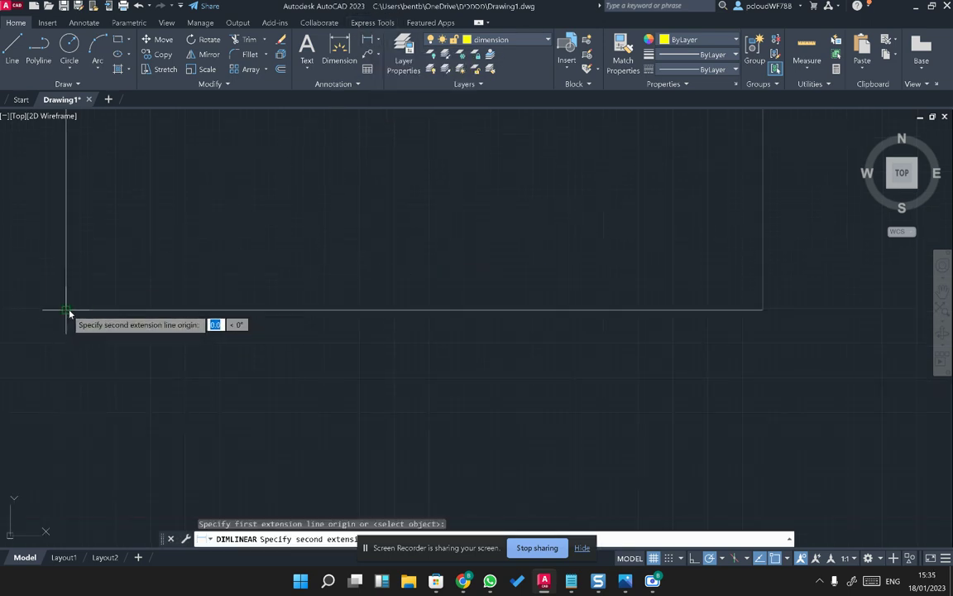
{"action": "left_click", "coordinate": [763, 311]}
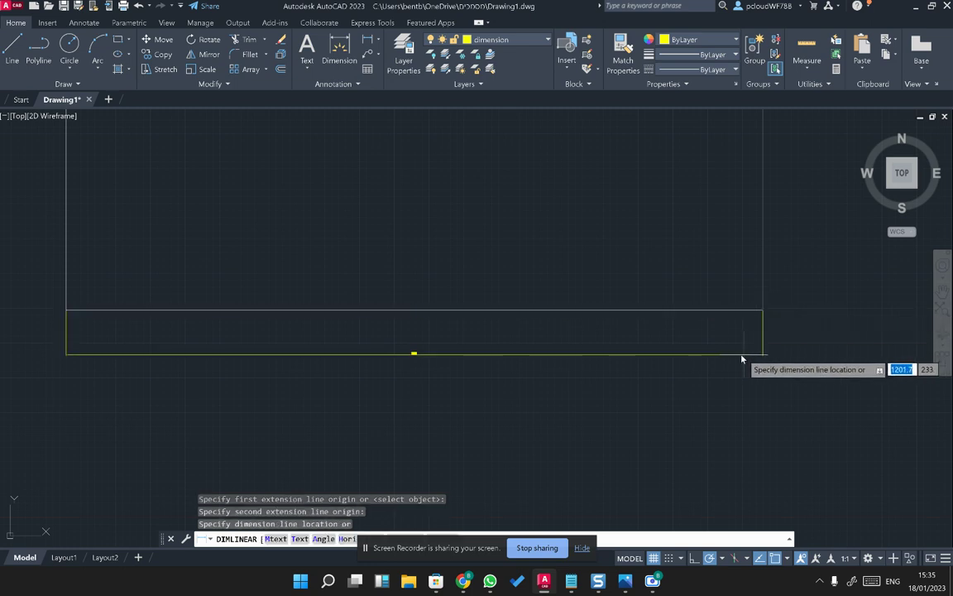
{"action": "left_click", "coordinate": [716, 353]}
{"action": "middle_click_drag", "start_coordinate": [541, 268], "coordinate": [564, 280]}
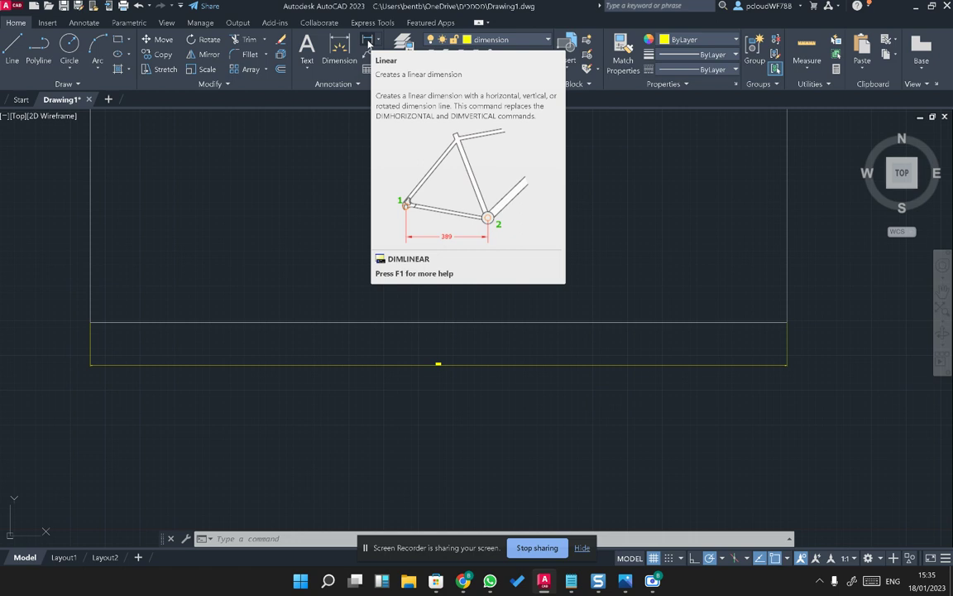
{"action": "left_click", "coordinate": [369, 43]}
{"action": "middle_click_drag", "start_coordinate": [149, 323], "coordinate": [385, 447]}
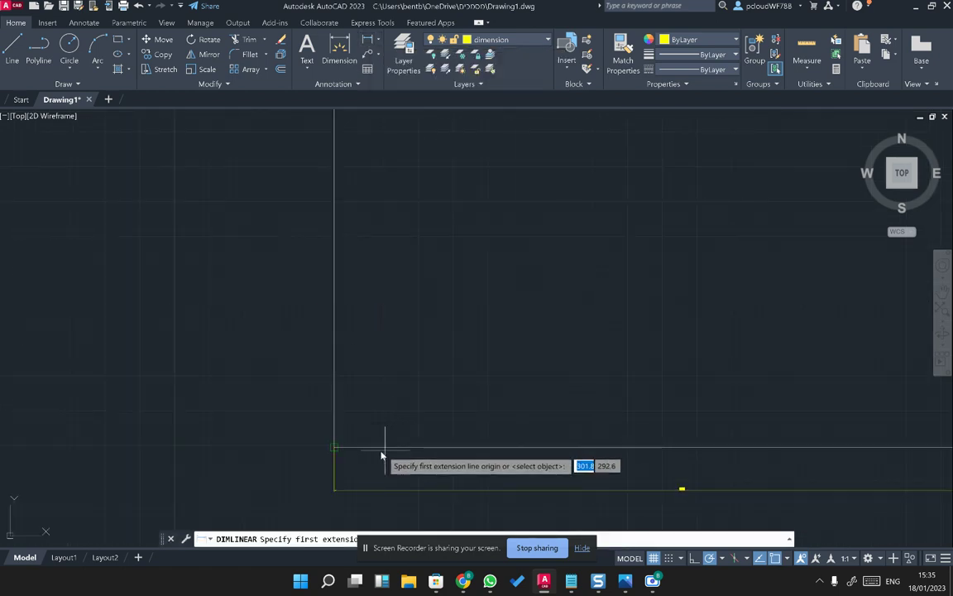
{"action": "left_click", "coordinate": [335, 448]}
{"action": "scroll", "coordinate": [343, 389], "scroll_direction": "down", "scroll_amount": 5}
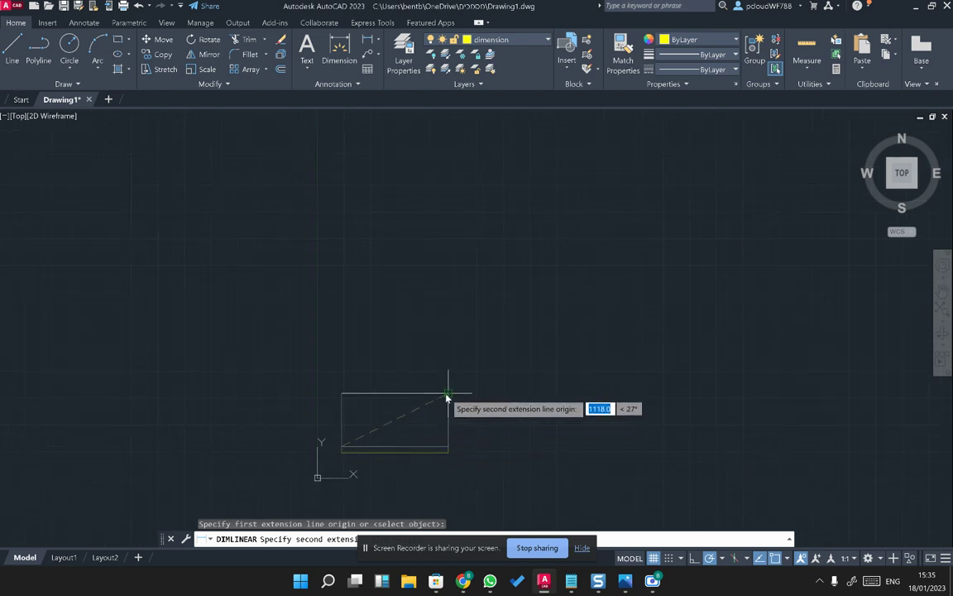
{"action": "left_click", "coordinate": [447, 395]}
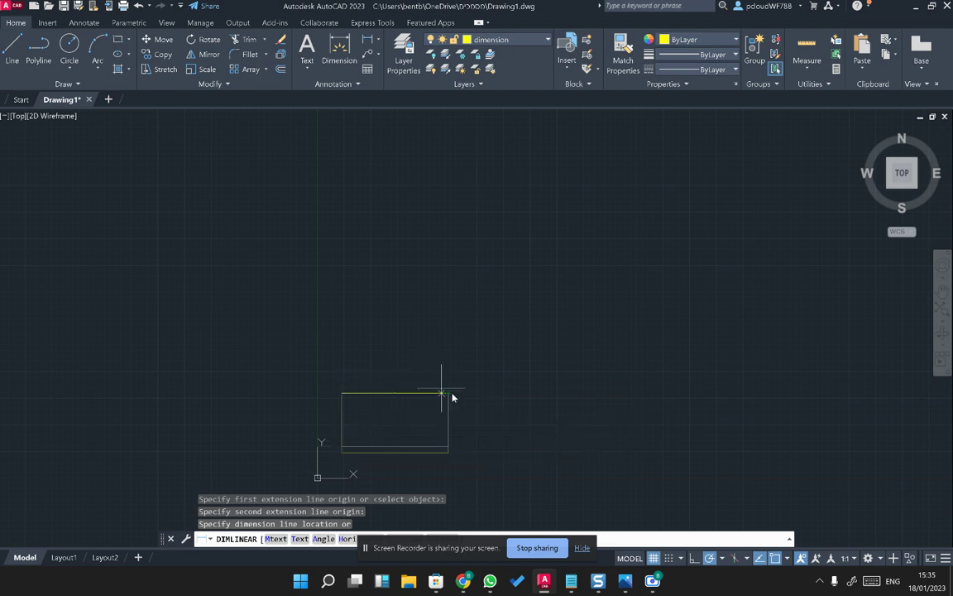
{"action": "scroll", "coordinate": [427, 415], "scroll_direction": "up", "scroll_amount": 5}
{"action": "middle_click_drag", "start_coordinate": [425, 421], "coordinate": [496, 248]}
{"action": "key", "text": "Escape"}
{"action": "key", "text": "Escape"}
- Delete the linear dimension below the rectangle
{"action": "left_click", "coordinate": [560, 434]}
{"action": "left_click", "coordinate": [503, 409]}
{"action": "key", "text": "Delete"}
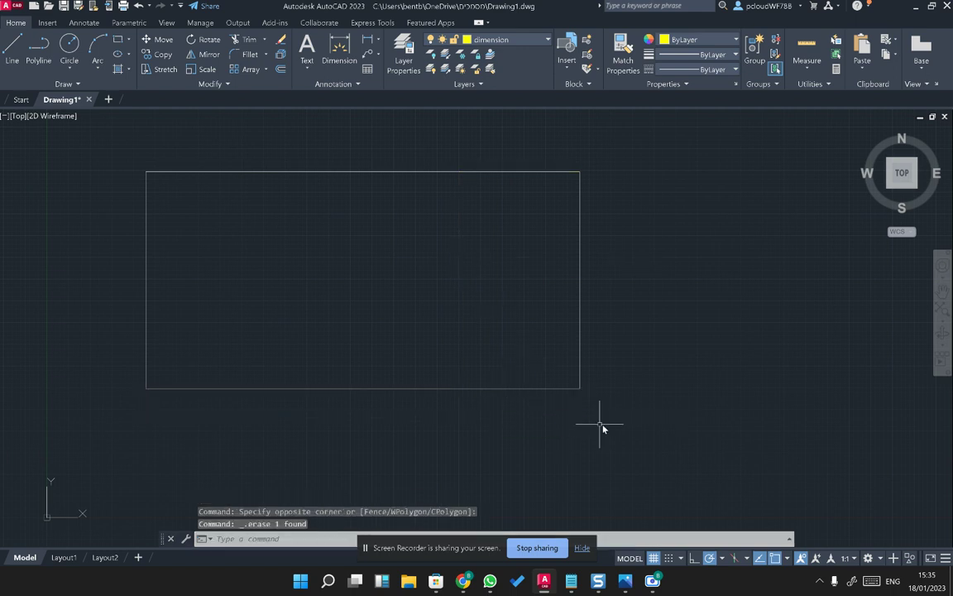
- Join the four lines of the rectangle into a single polyline
{"action": "left_click", "coordinate": [629, 422]}
{"action": "left_click", "coordinate": [114, 154]}
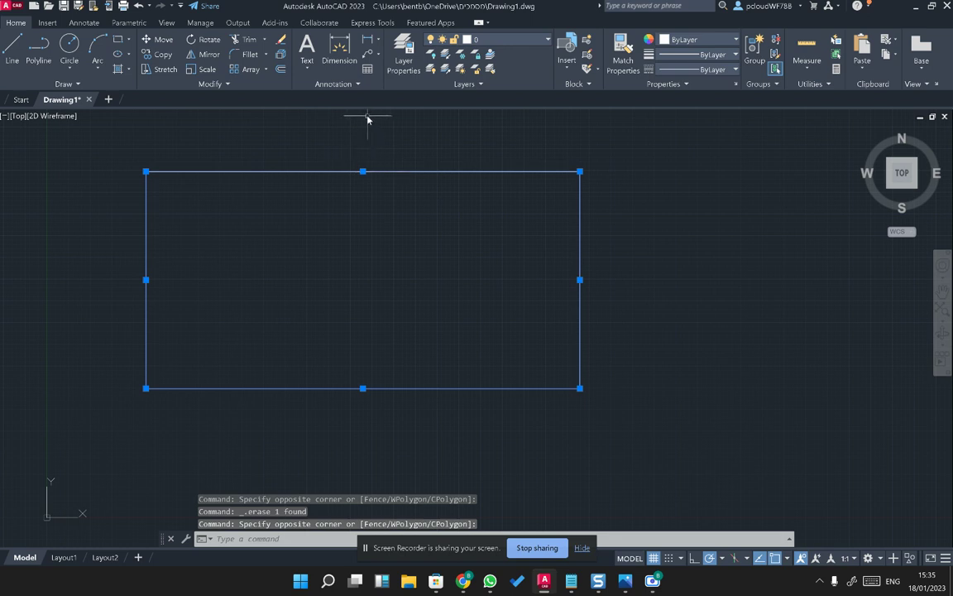
{"action": "type", "text": "jo"}
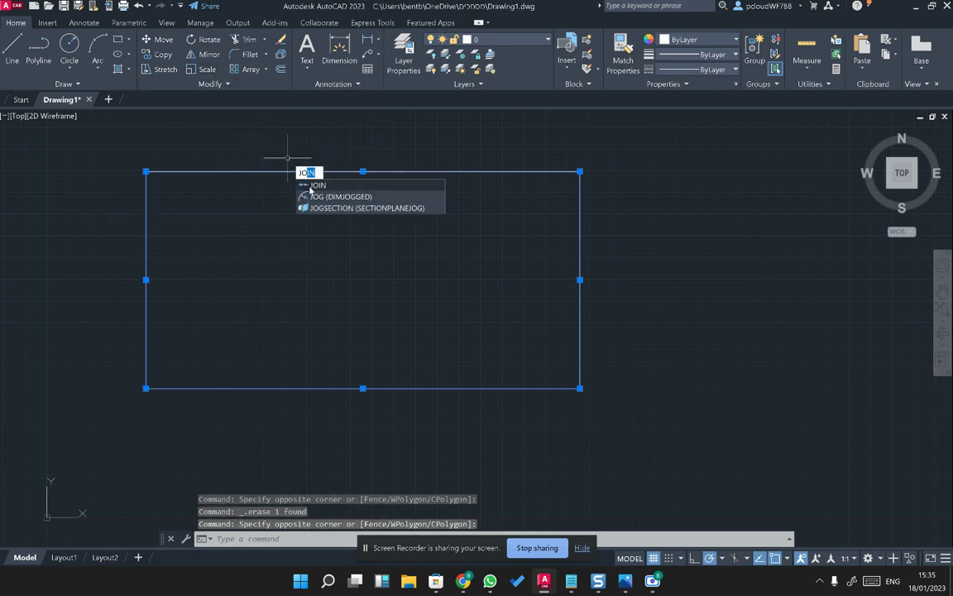
{"action": "left_click", "coordinate": [318, 186]}
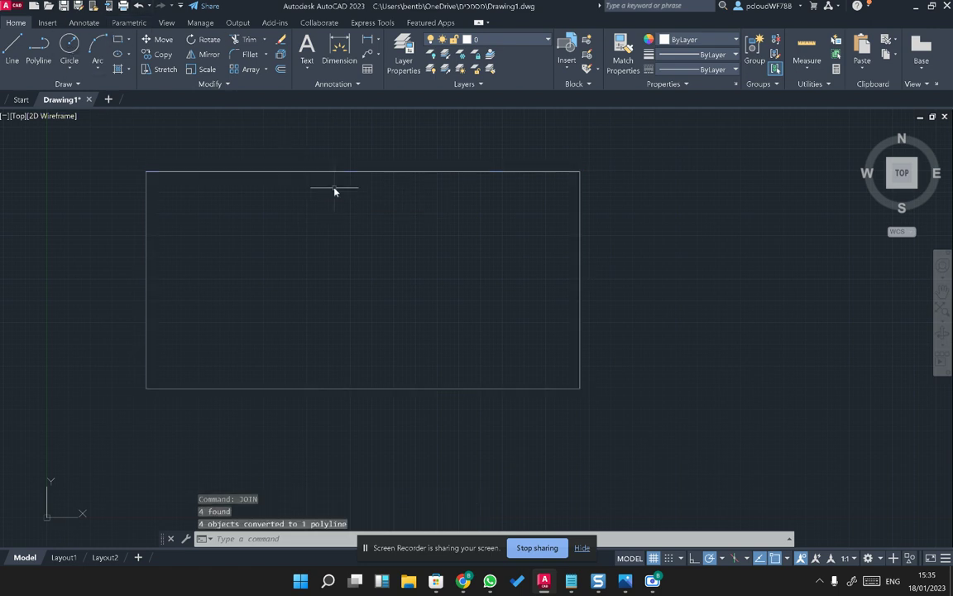
- Try scaling the joined rectangle by a factor of 0.1 from its lower-left corner, and undo the scaling
{"action": "left_click", "coordinate": [610, 270]}
{"action": "left_click", "coordinate": [523, 245]}
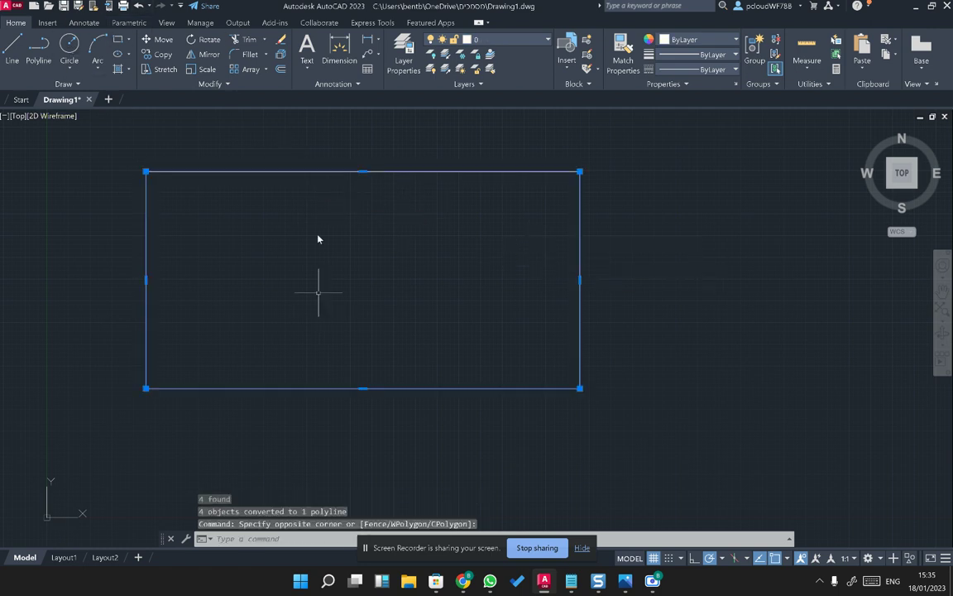
{"action": "left_click", "coordinate": [202, 68]}
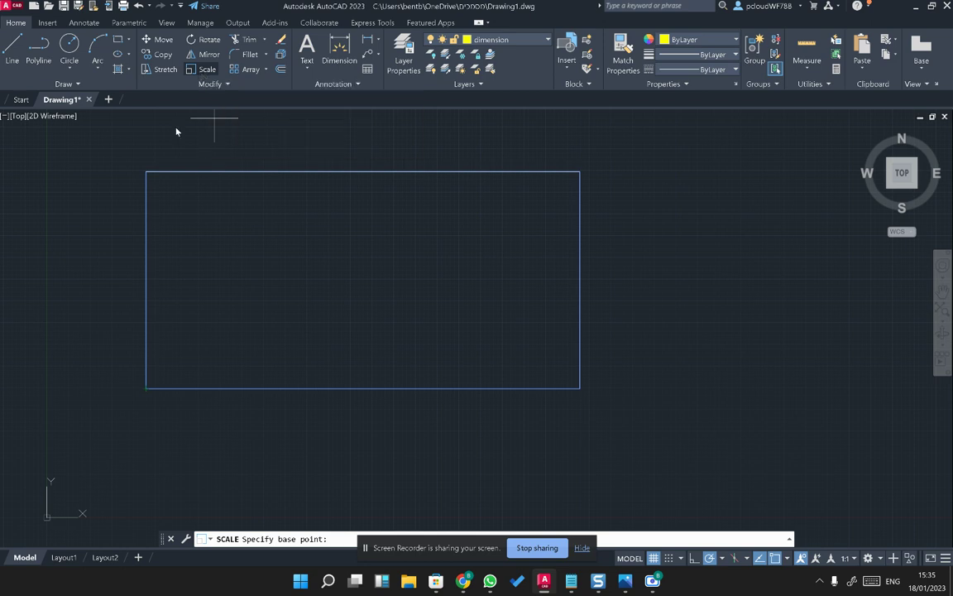
{"action": "left_click", "coordinate": [146, 388]}
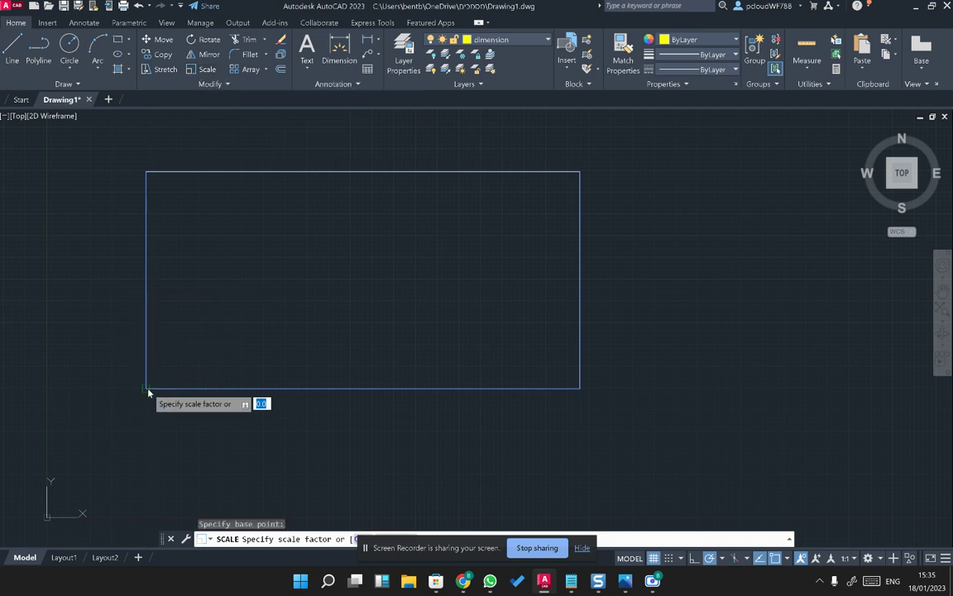
{"action": "type", "text": "0.1"}
{"action": "key", "text": "Return"}
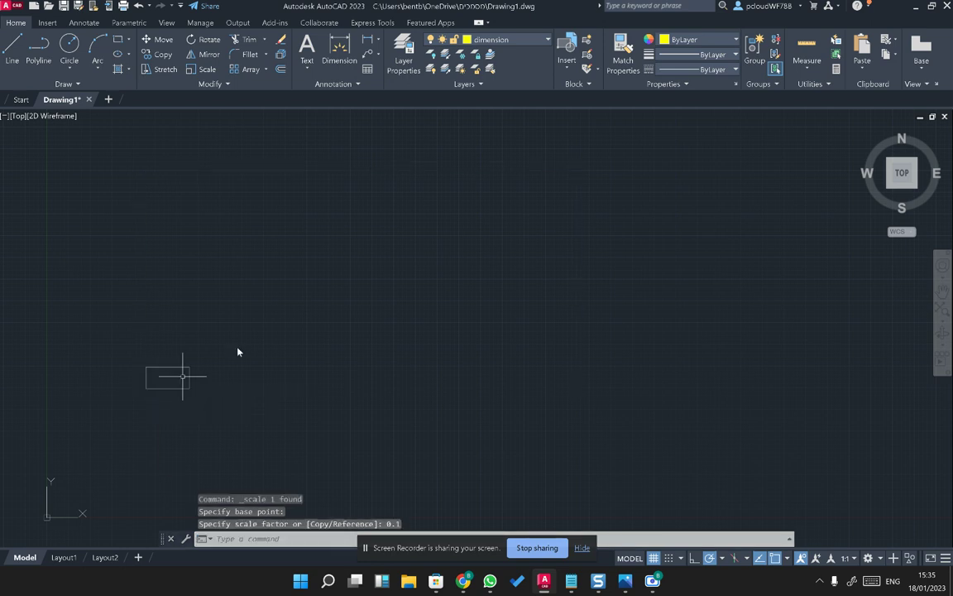
{"action": "scroll", "coordinate": [197, 388], "scroll_direction": "up", "scroll_amount": 6}
{"action": "middle_click_drag", "start_coordinate": [185, 399], "coordinate": [662, 327]}
{"action": "scroll", "coordinate": [521, 283], "scroll_direction": "up", "scroll_amount": 4}
{"action": "scroll", "coordinate": [521, 277], "scroll_direction": "down", "scroll_amount": 4}
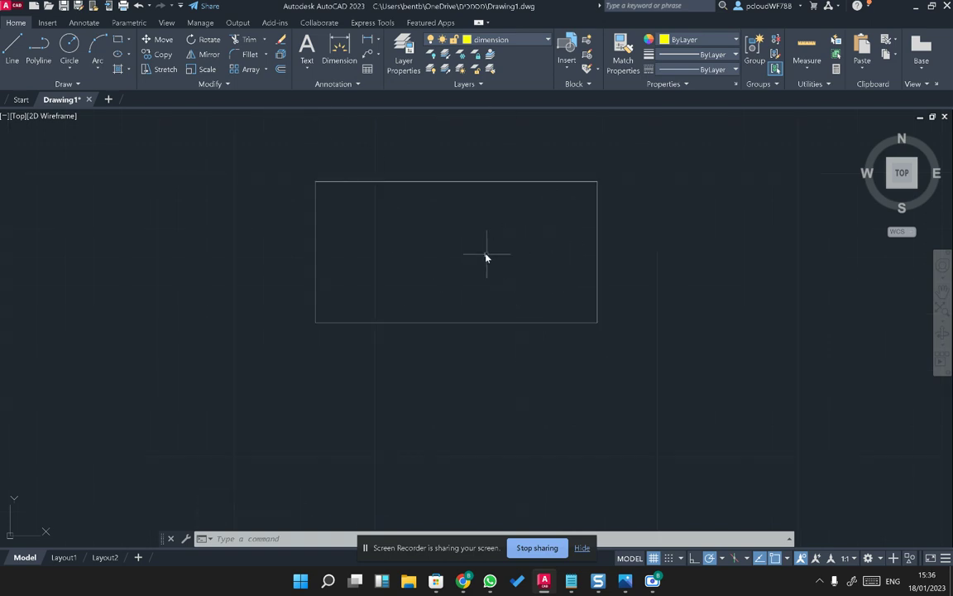
{"action": "key", "text": "ctrl+z"}
{"action": "key", "text": "ctrl+z"}
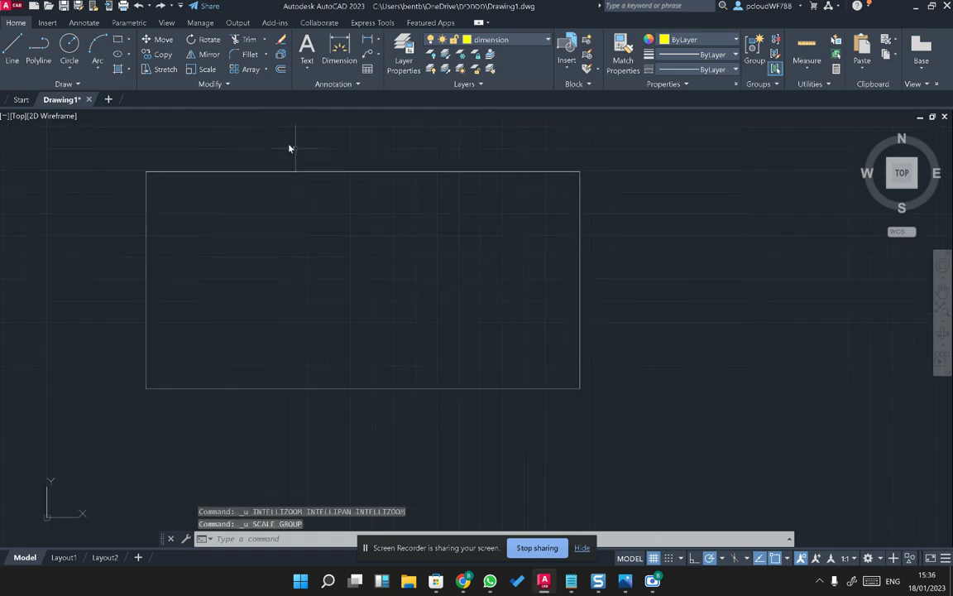
- Scale the rectangle polyline by a factor of 0.1, using its lower-left corner as the base point
{"action": "left_click", "coordinate": [203, 69]}
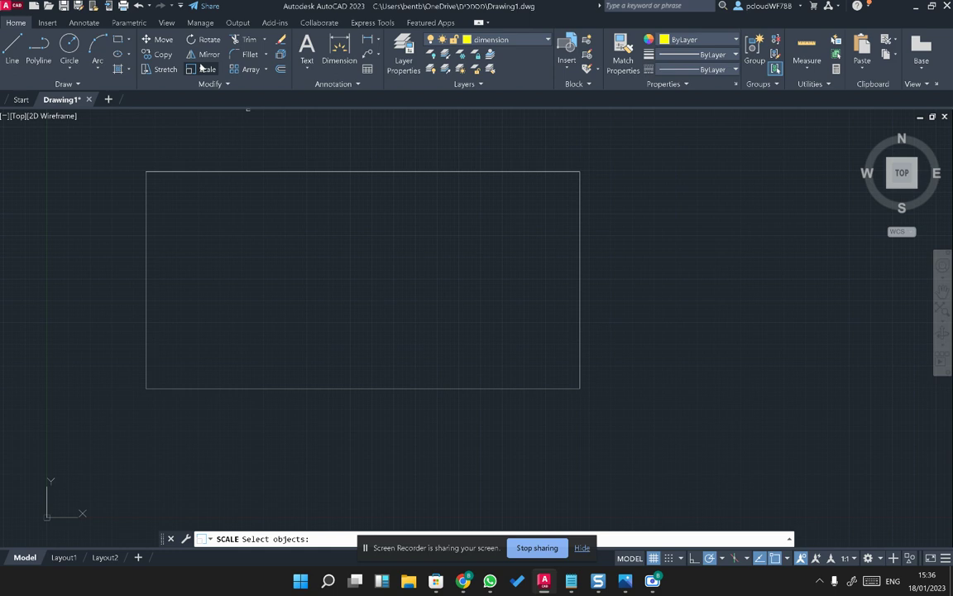
{"action": "left_click", "coordinate": [221, 173]}
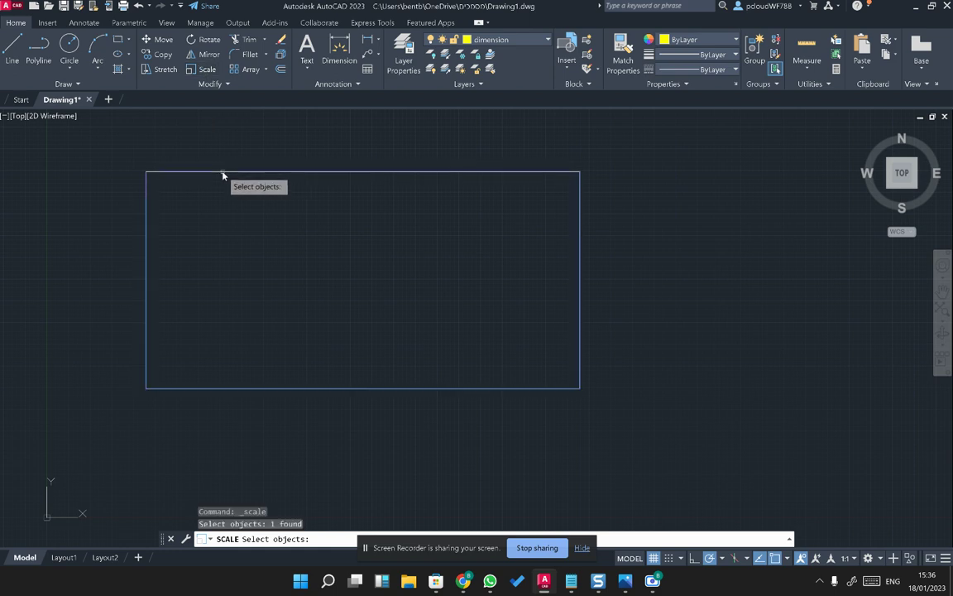
{"action": "key", "text": "Return"}
{"action": "left_click", "coordinate": [145, 388]}
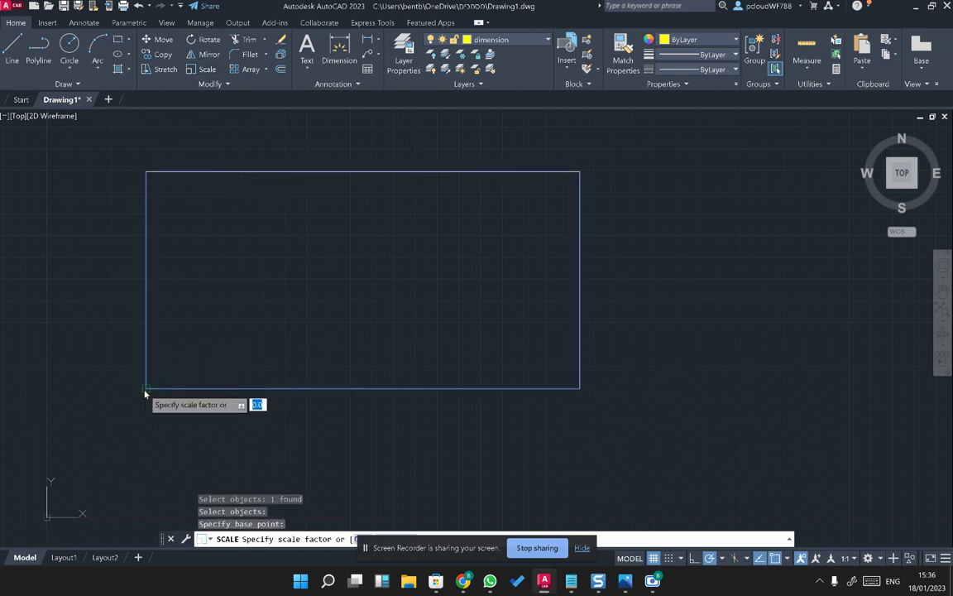
{"action": "type", "text": "0.1"}
{"action": "key", "text": "Return"}
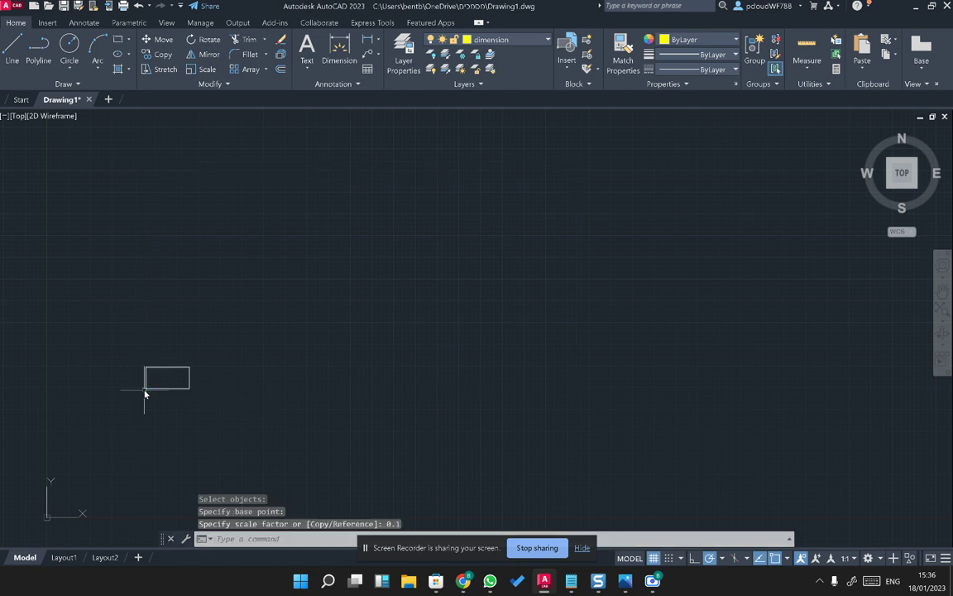
{"action": "scroll", "coordinate": [149, 392], "scroll_direction": "up", "scroll_amount": 4}
{"action": "middle_click_drag", "start_coordinate": [160, 389], "coordinate": [289, 308]}
{"action": "scroll", "coordinate": [294, 312], "scroll_direction": "up", "scroll_amount": 4}
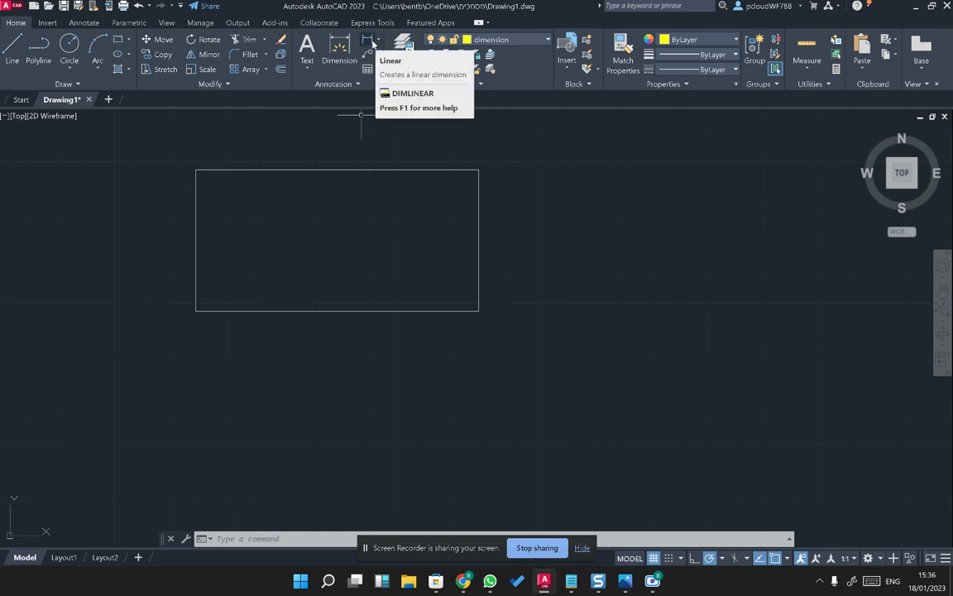
{"action": "left_click", "coordinate": [369, 42]}
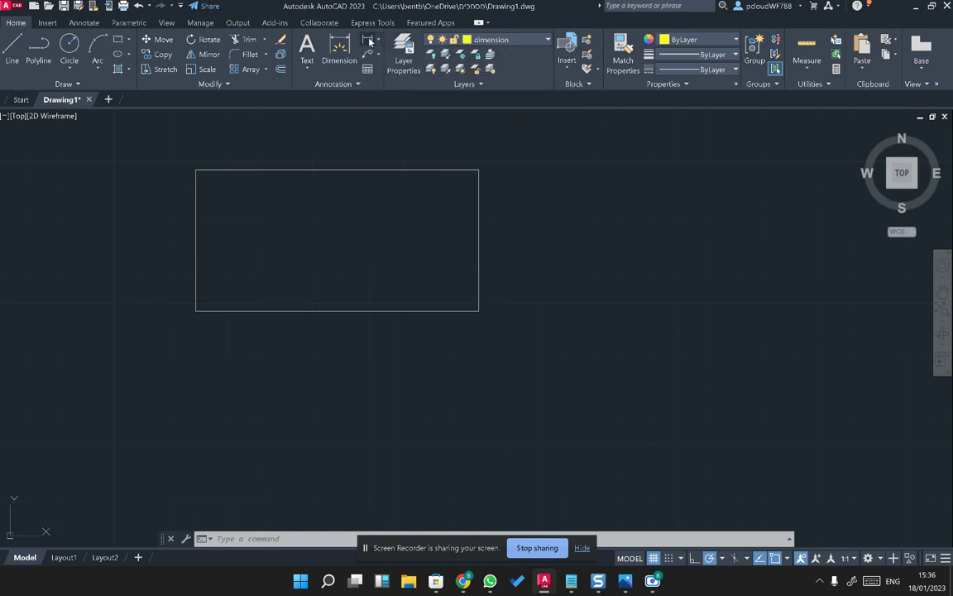
{"action": "left_click", "coordinate": [196, 311]}
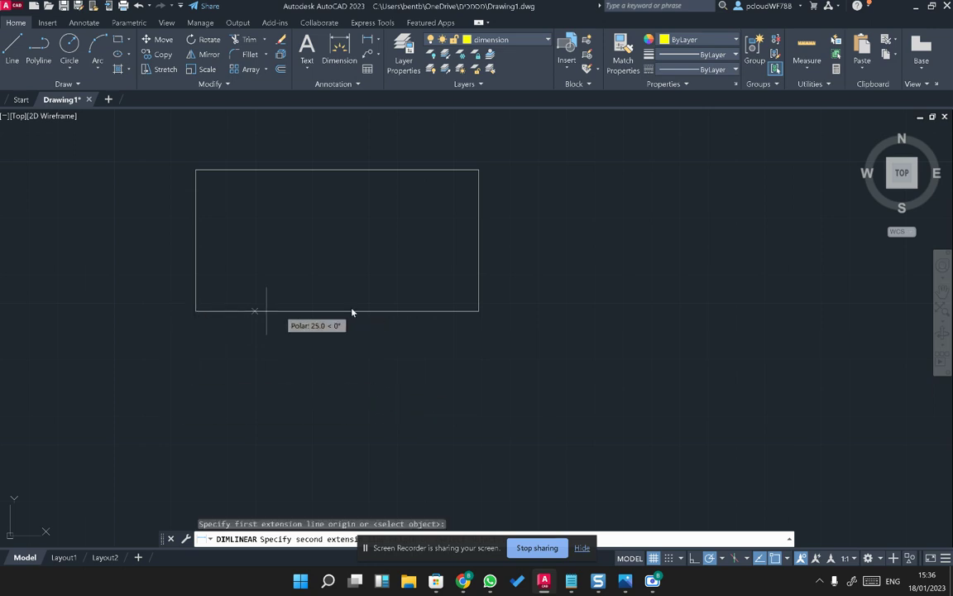
{"action": "key", "text": "Escape"}
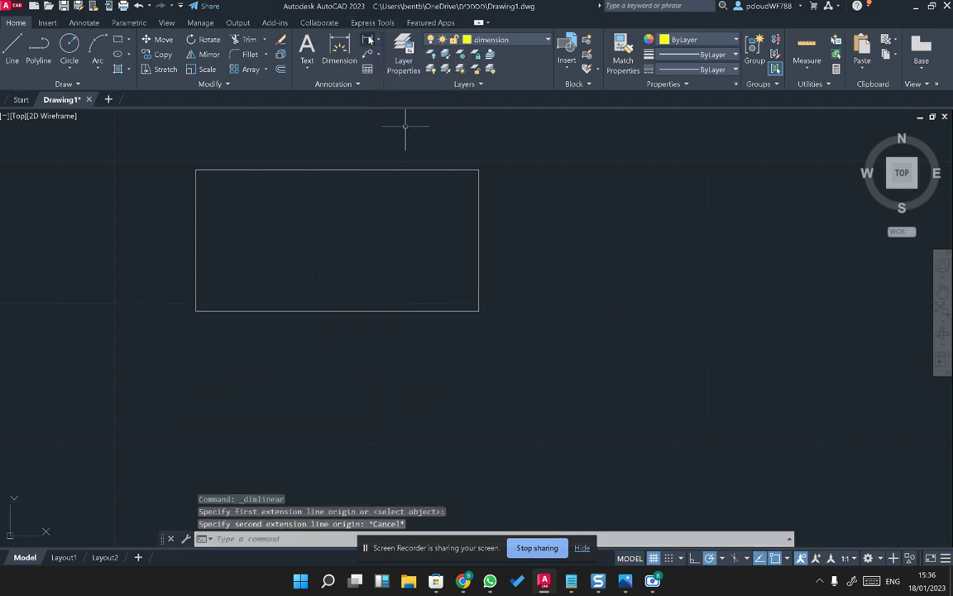
- Add a horizontal linear dimension between the rectangle's two bottom corners, placed just below the bottom edge
{"action": "left_click", "coordinate": [369, 42]}
{"action": "left_click", "coordinate": [197, 312]}
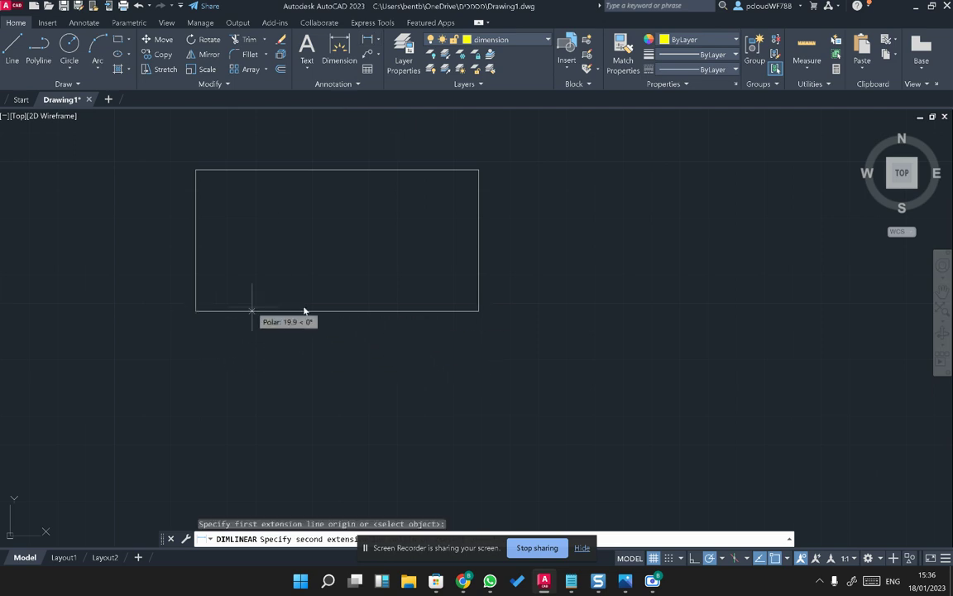
{"action": "left_click", "coordinate": [478, 311]}
{"action": "left_click", "coordinate": [451, 349]}
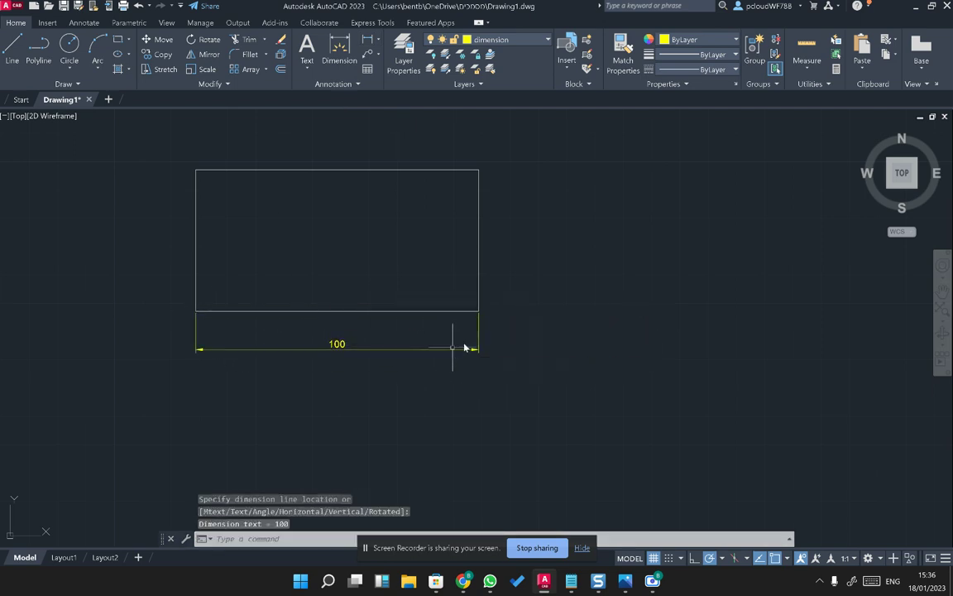
{"action": "key", "text": "Return"}
{"action": "left_click", "coordinate": [478, 312]}
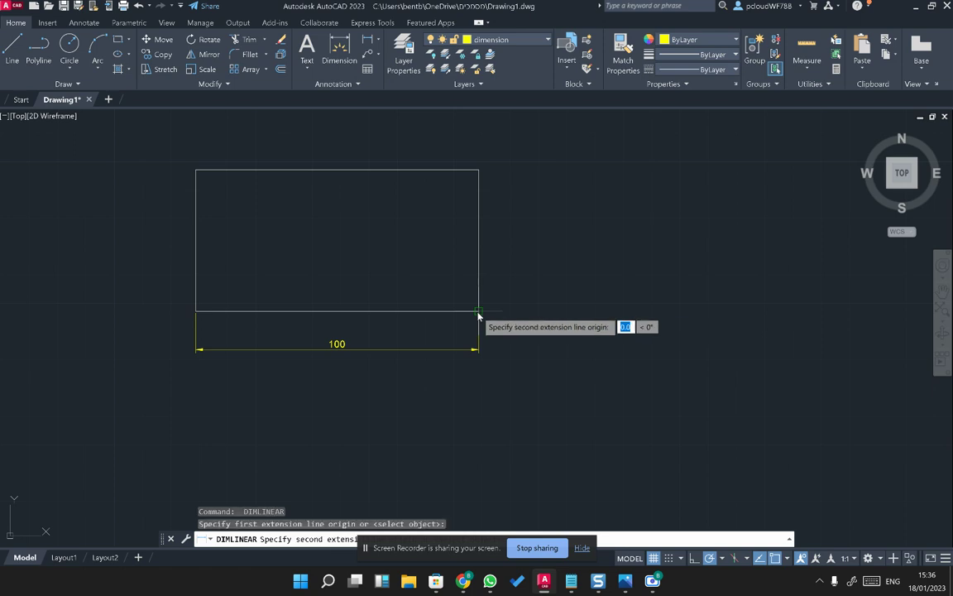
{"action": "key", "text": "Escape"}
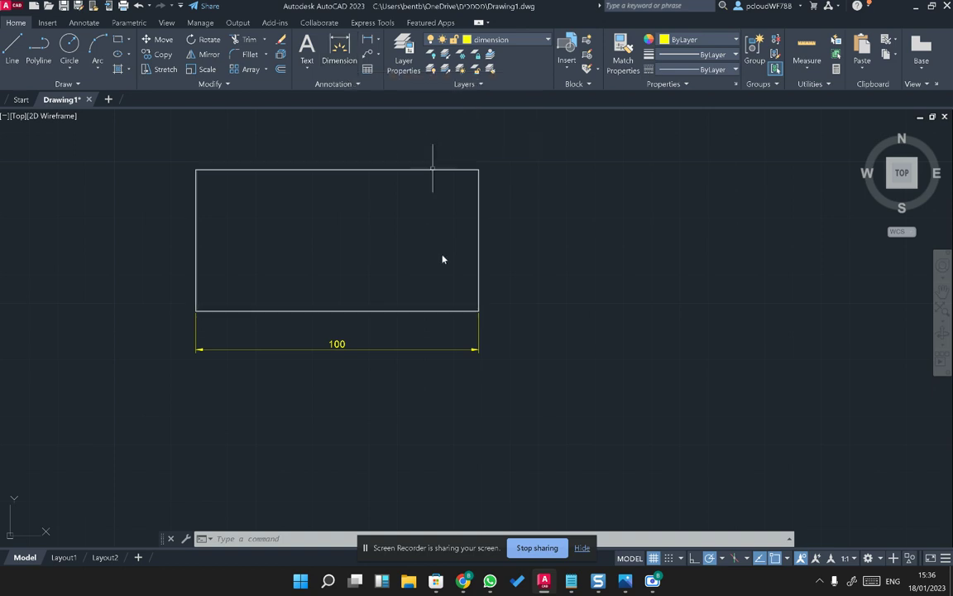
{"action": "left_click", "coordinate": [377, 343]}
{"action": "left_click", "coordinate": [349, 371]}
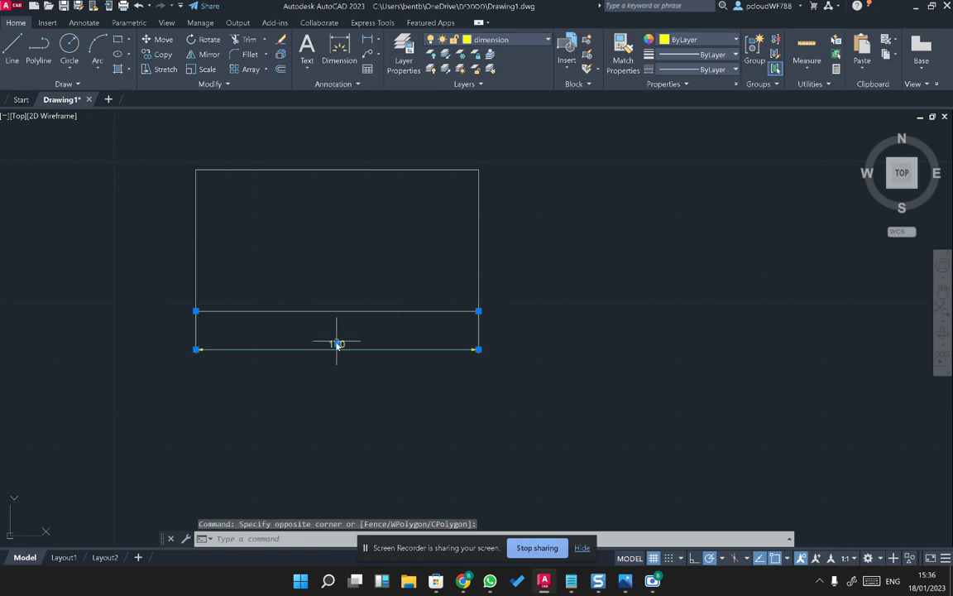
{"action": "key", "text": "Escape"}
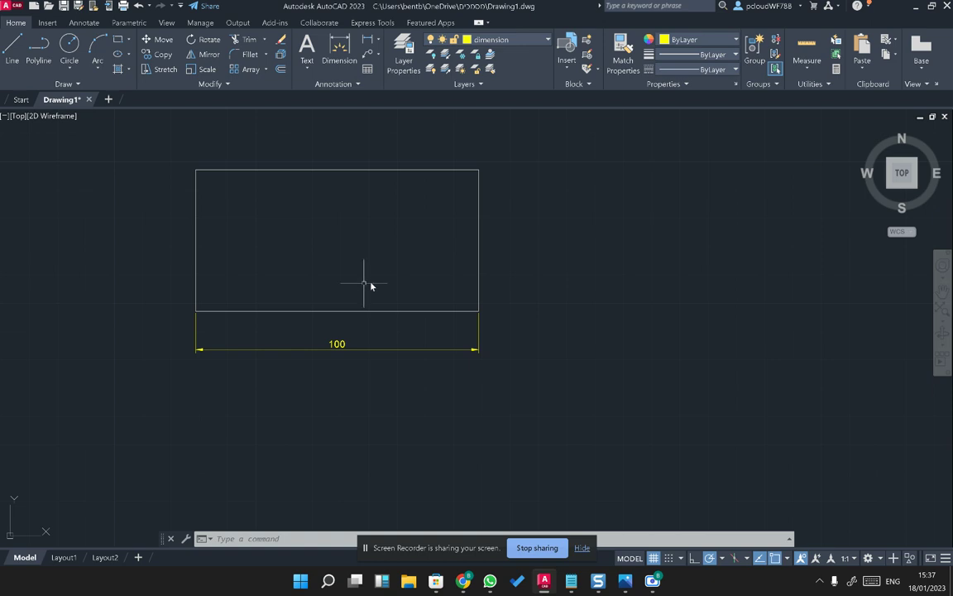
- Add a vertical linear dimension along the rectangle's right edge, placed just outside it
{"action": "key", "text": "space"}
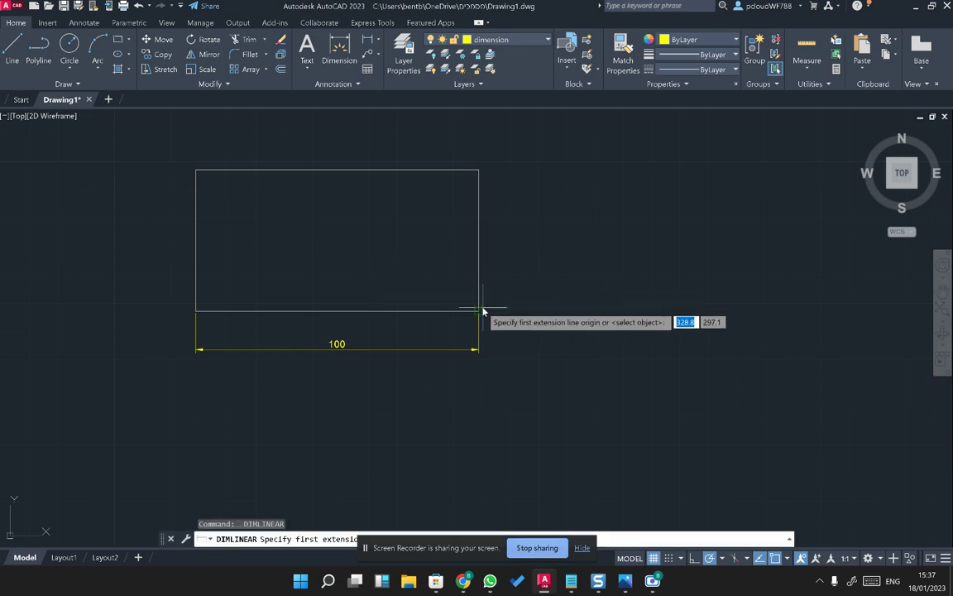
{"action": "left_click", "coordinate": [479, 311]}
{"action": "left_click", "coordinate": [478, 170]}
{"action": "left_click", "coordinate": [518, 179]}
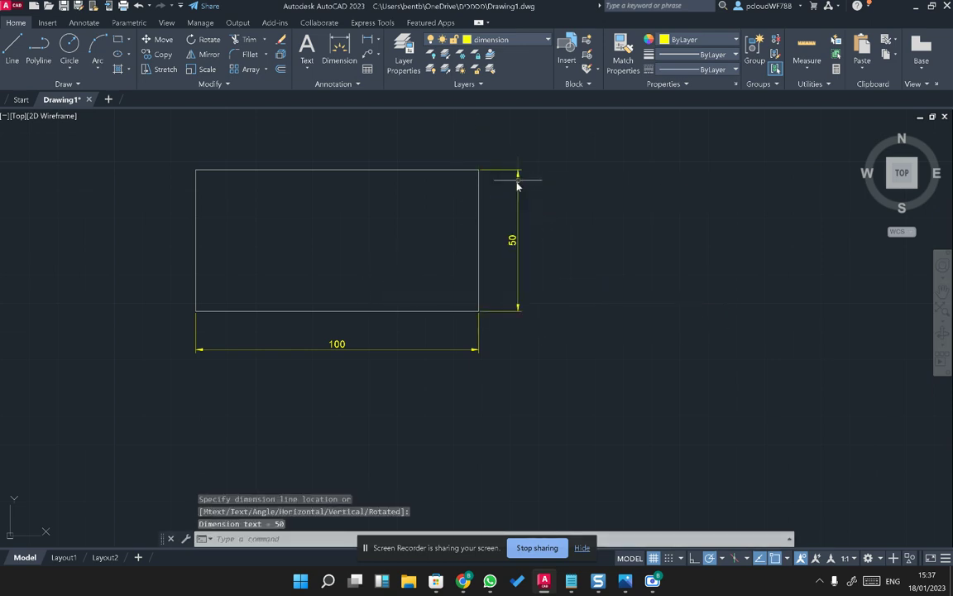
- Try a linear dimension between the rectangle's upper-right and lower-left corners
{"action": "key", "text": "space"}
{"action": "left_click", "coordinate": [479, 170]}
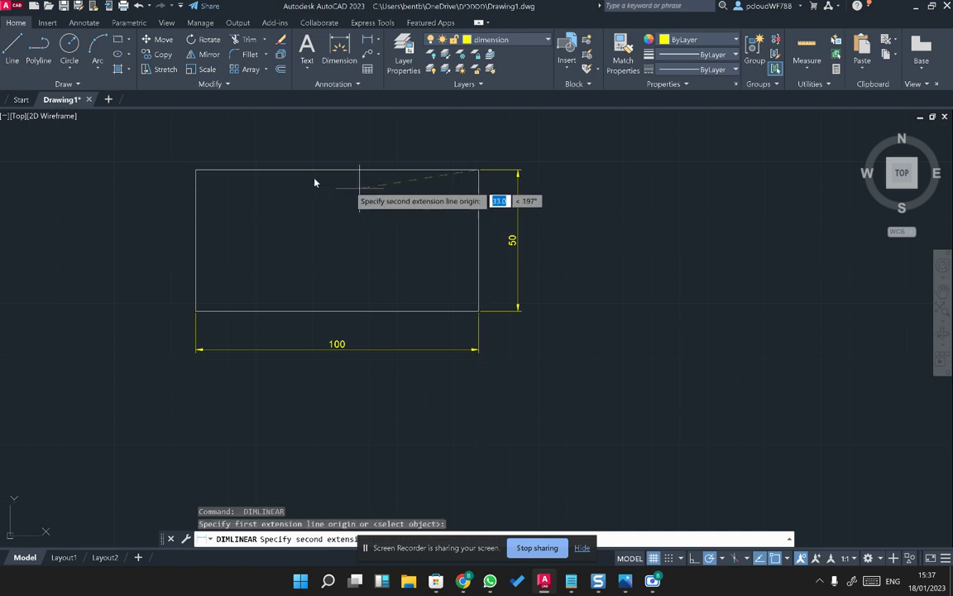
{"action": "left_click", "coordinate": [197, 312]}
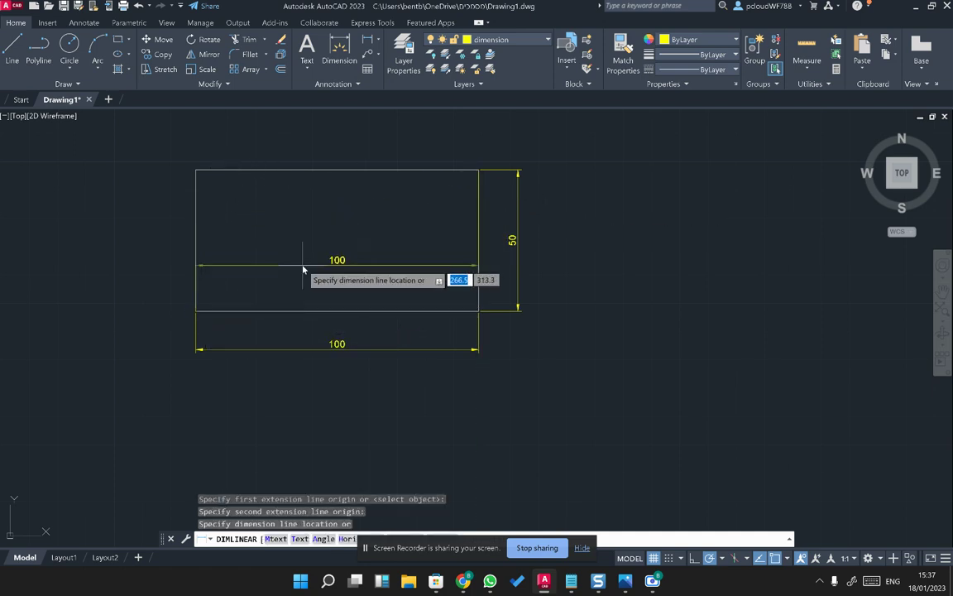
{"action": "key", "text": "Escape"}
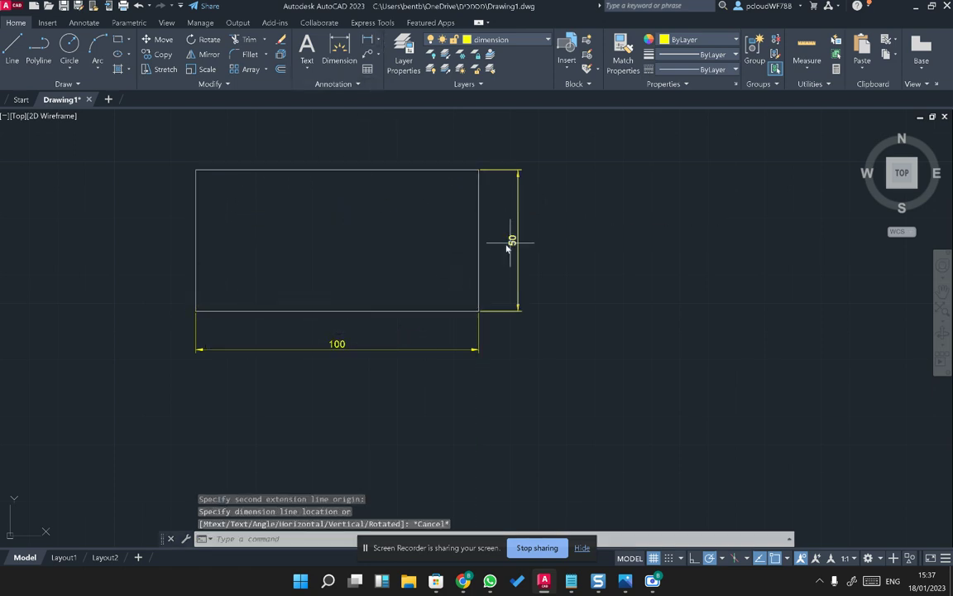
- Try an aligned dimension along the diagonal from the rectangle's lower-right corner to its upper-left corner
{"action": "left_click", "coordinate": [381, 42]}
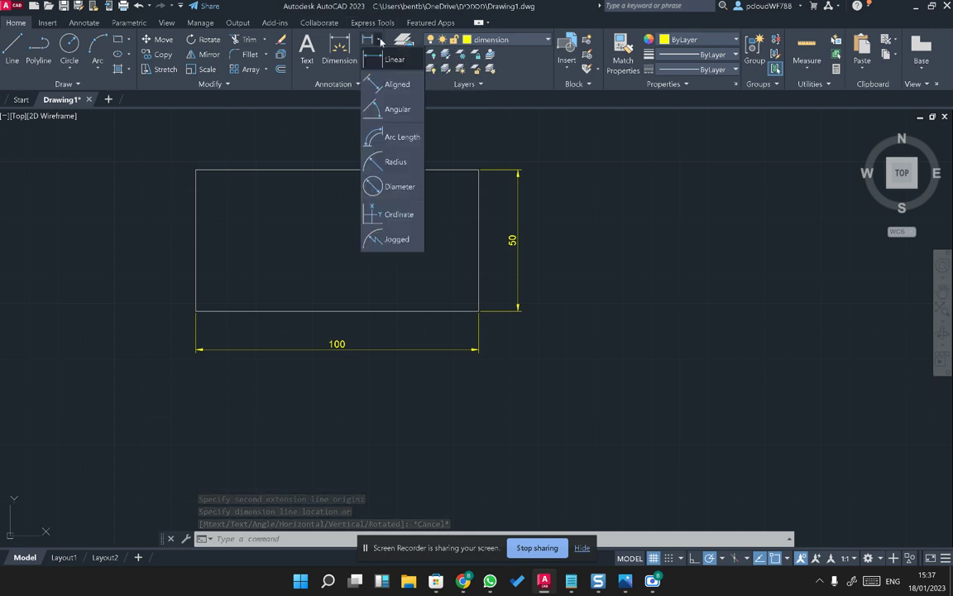
{"action": "left_click", "coordinate": [388, 86]}
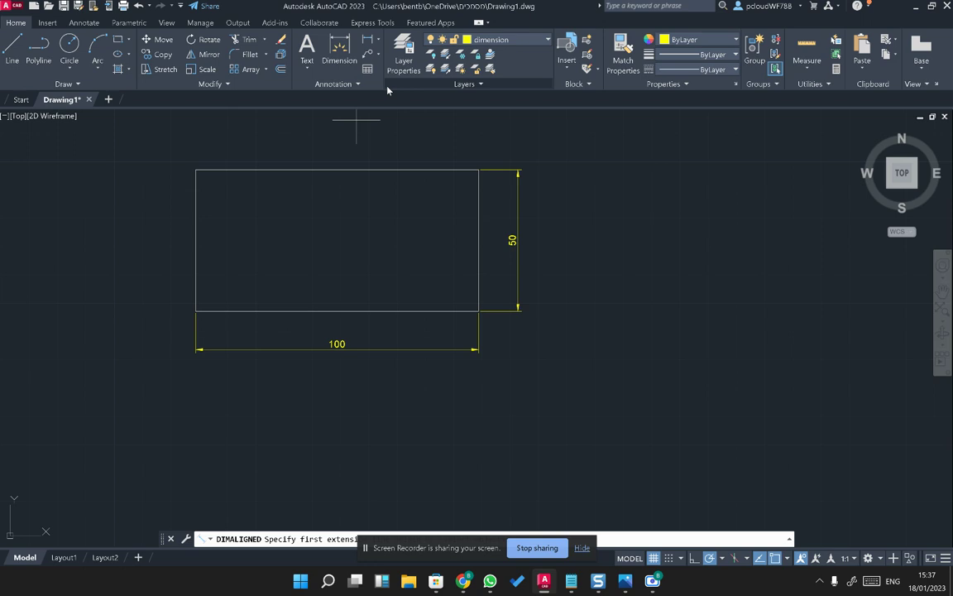
{"action": "left_click", "coordinate": [479, 311]}
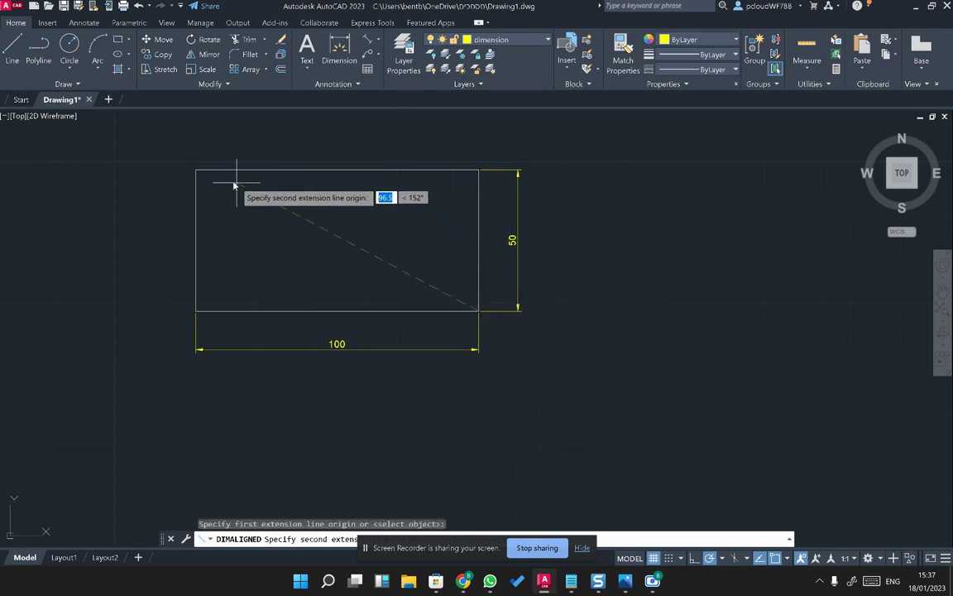
{"action": "left_click", "coordinate": [196, 170]}
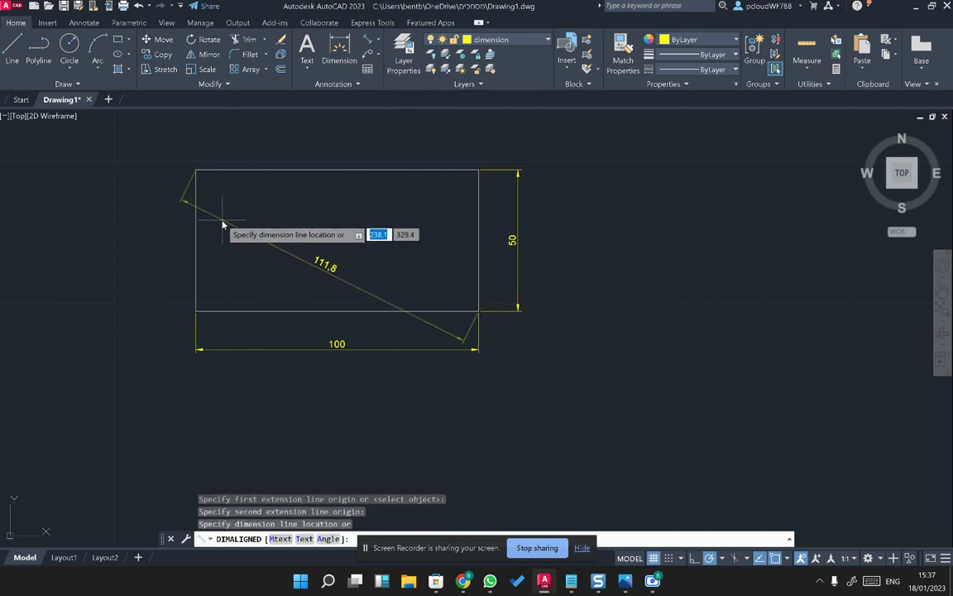
{"action": "key", "text": "Escape"}
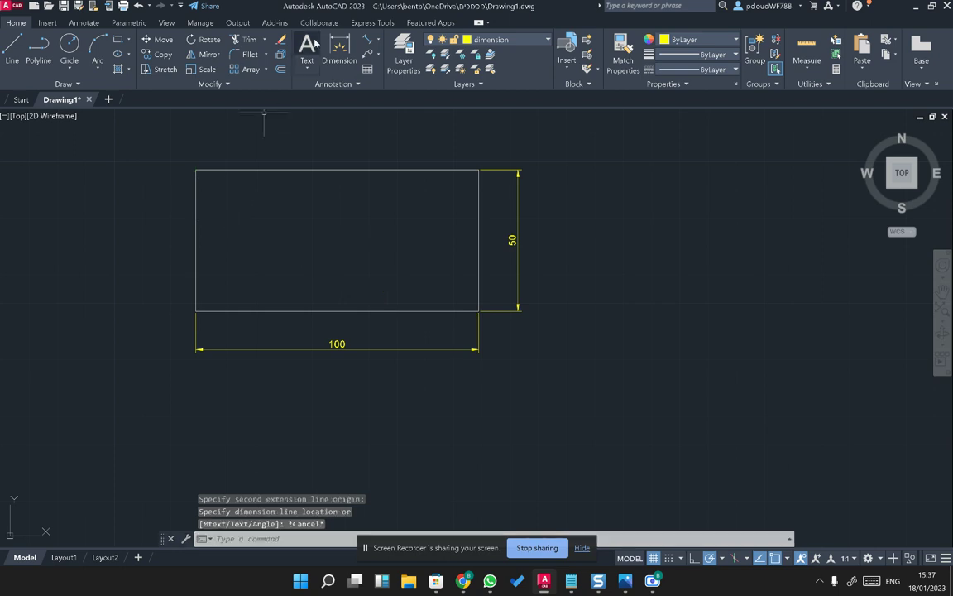
{"action": "left_click", "coordinate": [377, 39]}
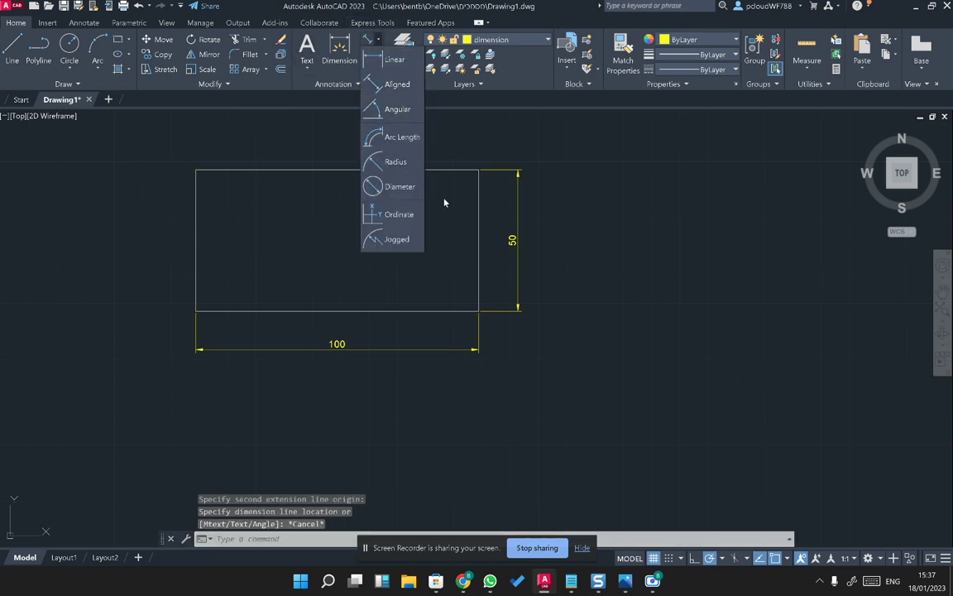
{"action": "left_click", "coordinate": [374, 38]}
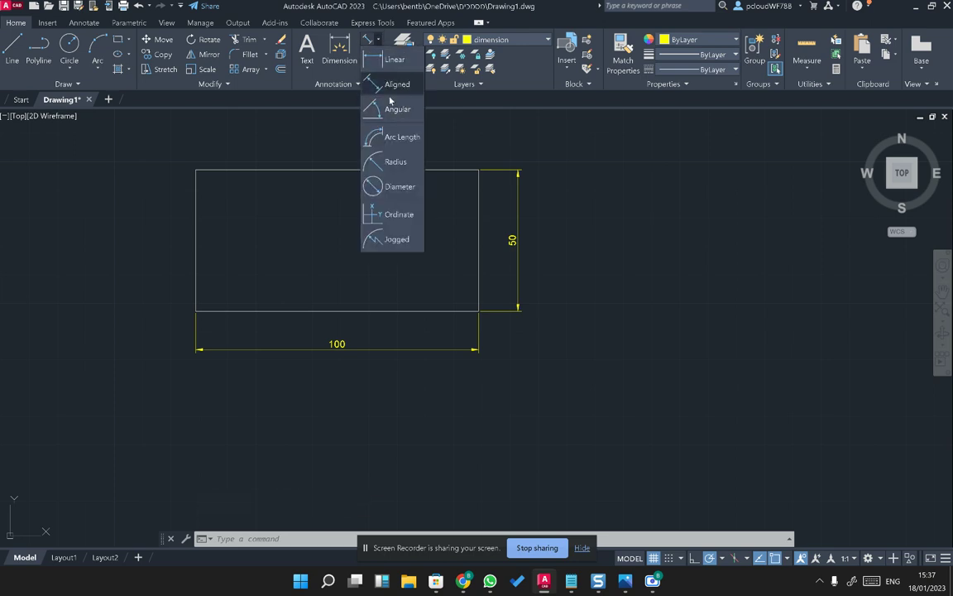
- Try an angular dimension between the rectangle's left and bottom edges
{"action": "left_click", "coordinate": [393, 108]}
{"action": "left_click", "coordinate": [196, 273]}
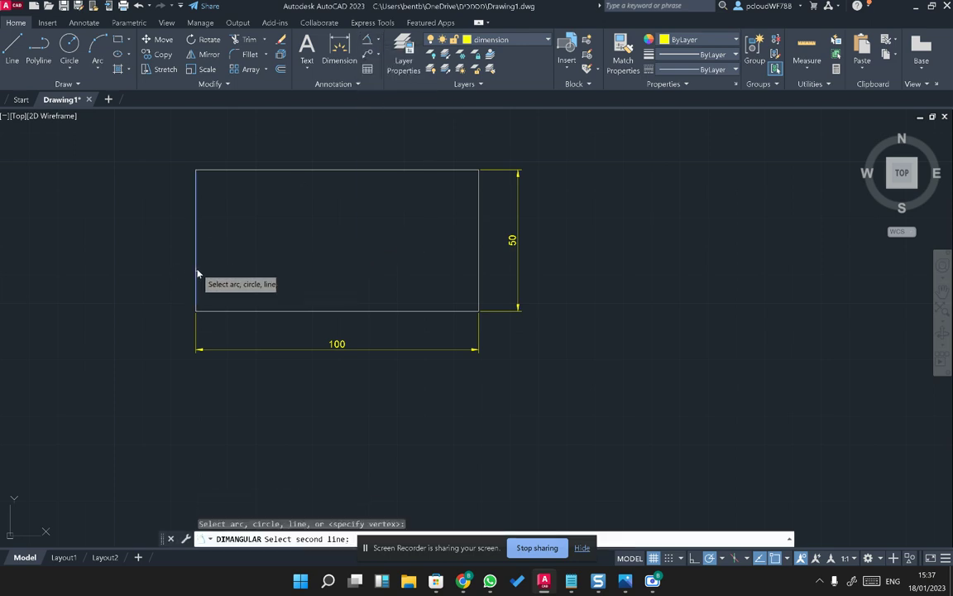
{"action": "left_click", "coordinate": [218, 309]}
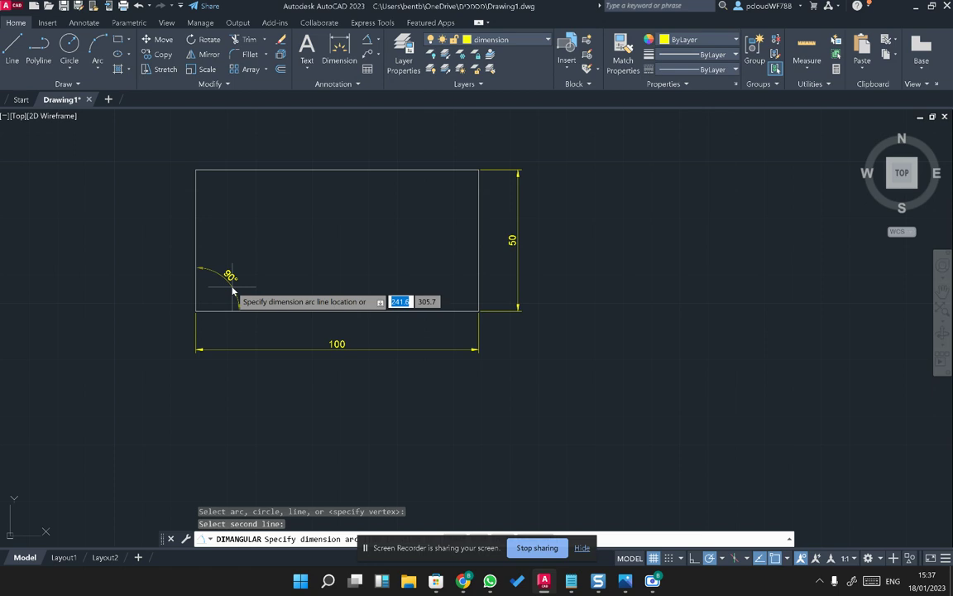
{"action": "key", "text": "Escape"}
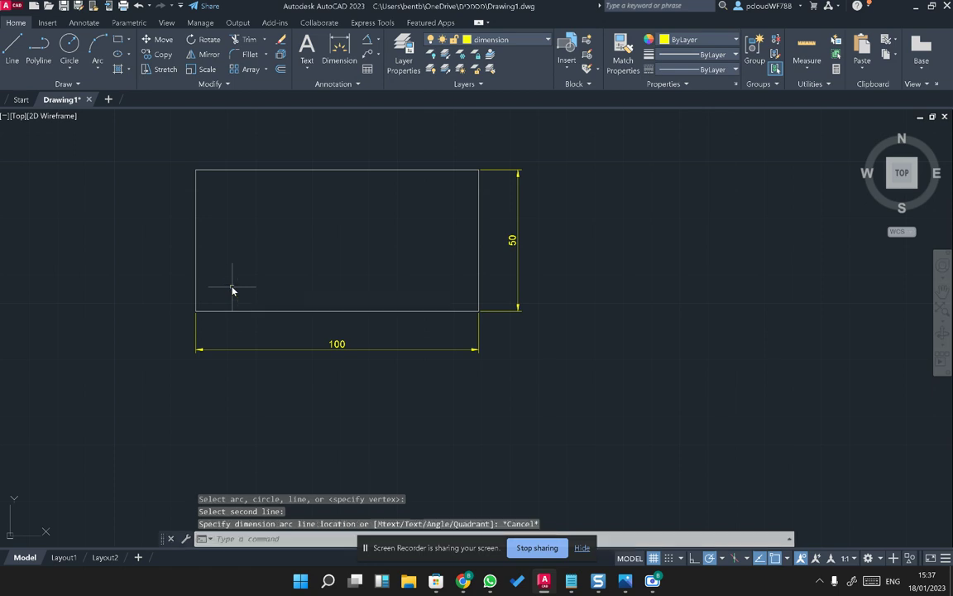
{"action": "left_click", "coordinate": [380, 40]}
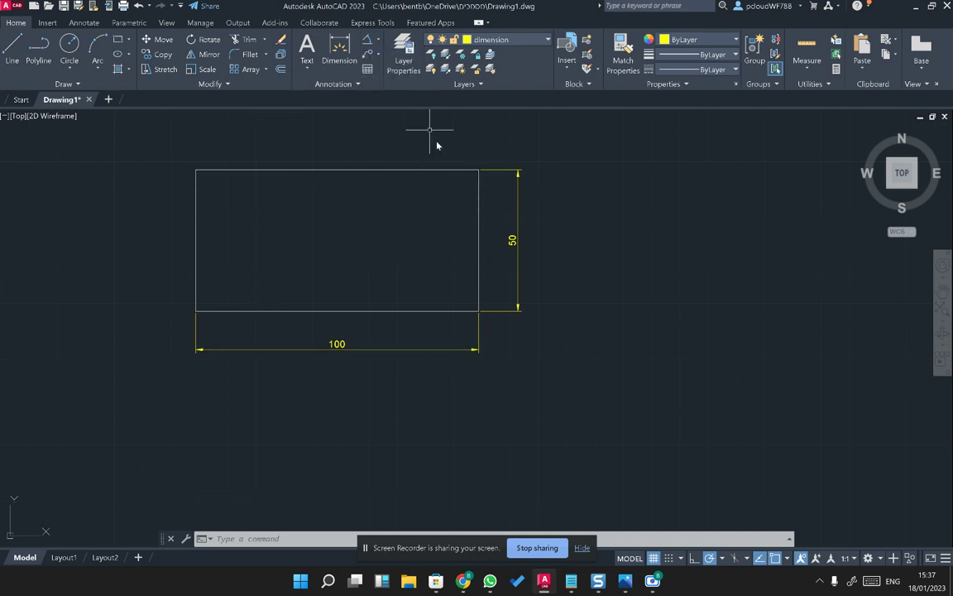
{"action": "left_click", "coordinate": [380, 40]}
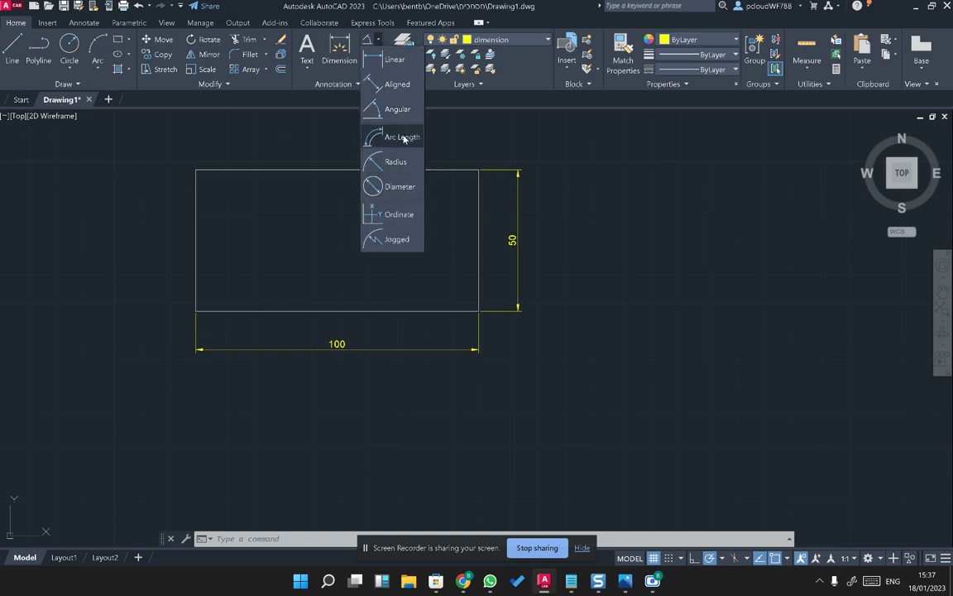
{"action": "left_click", "coordinate": [98, 45]}
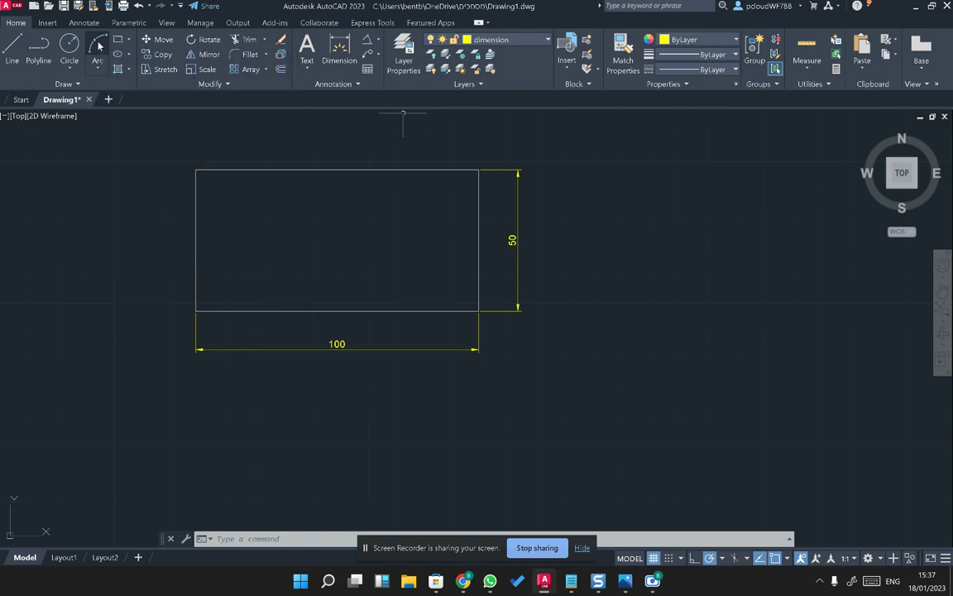
{"action": "left_click", "coordinate": [198, 312]}
{"action": "left_click", "coordinate": [283, 230]}
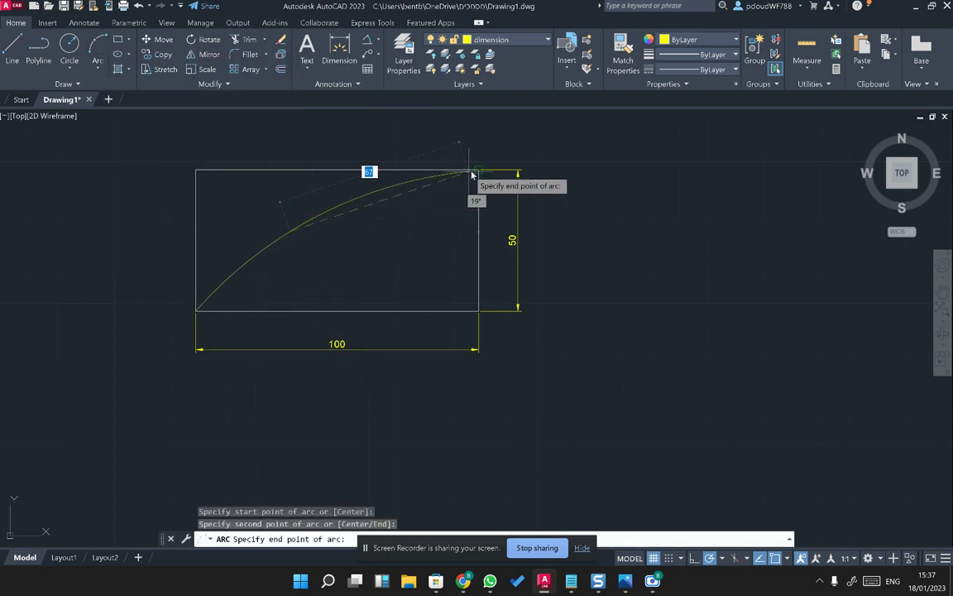
{"action": "key", "text": "Escape"}
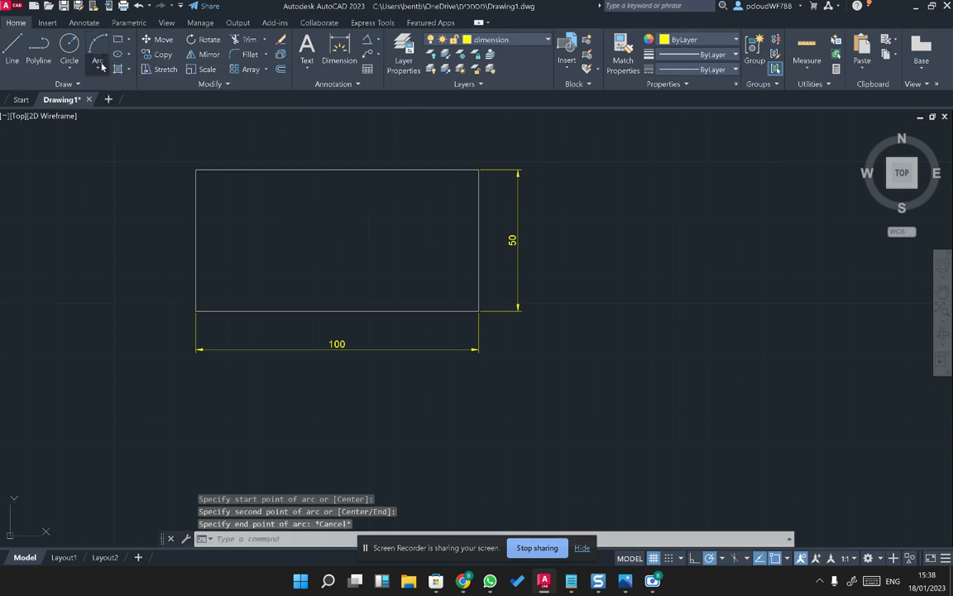
- Draw a three-point arc from the rectangle's lower-left corner through its interior to the upper-right corner
{"action": "left_click", "coordinate": [98, 70]}
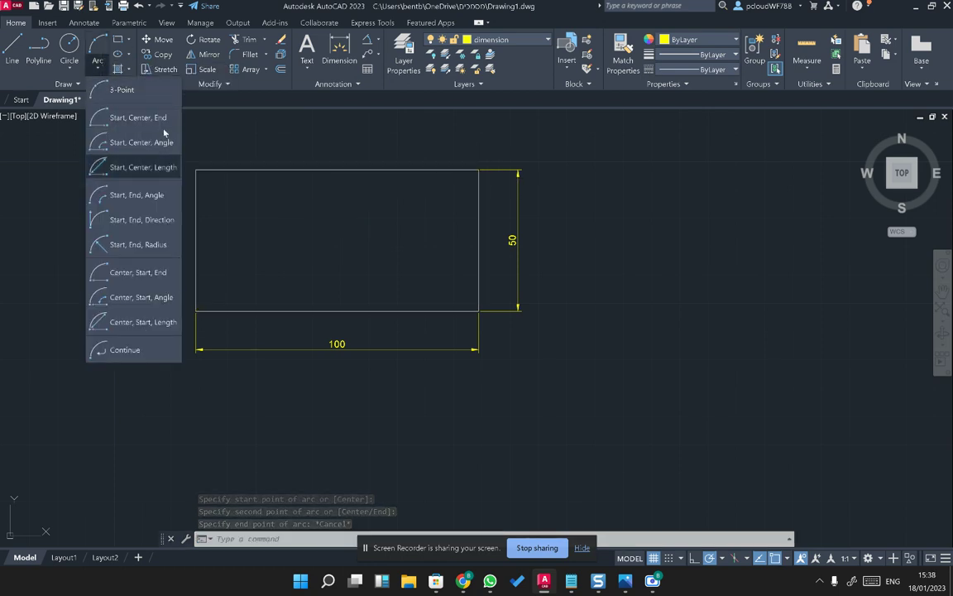
{"action": "left_click", "coordinate": [130, 90]}
{"action": "left_click", "coordinate": [214, 303]}
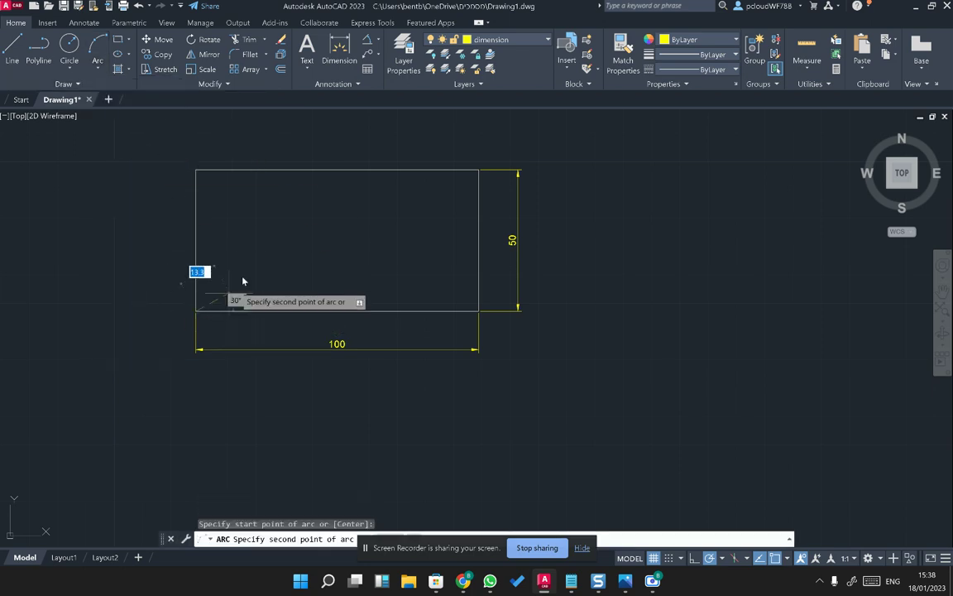
{"action": "left_click", "coordinate": [326, 215]}
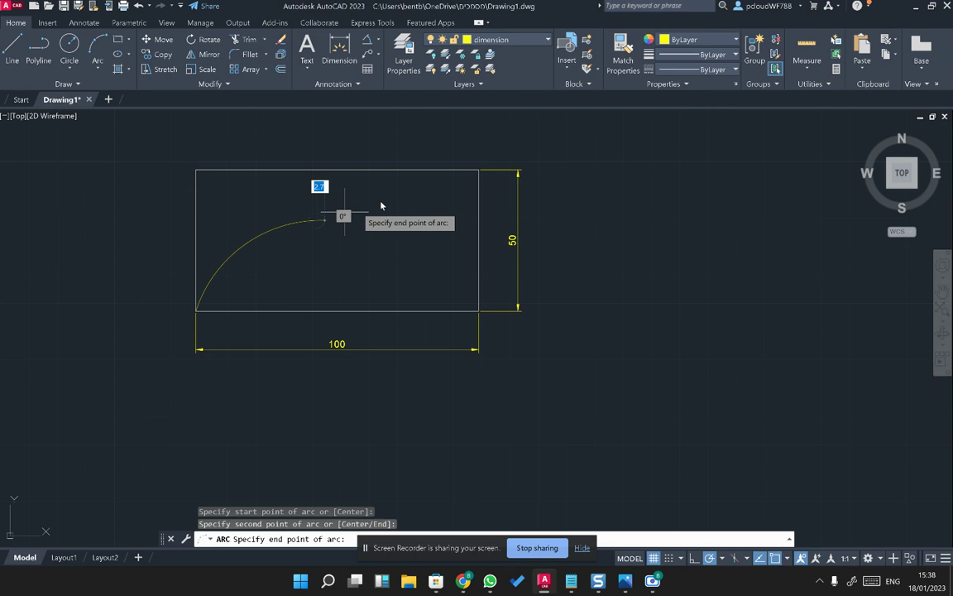
{"action": "left_click", "coordinate": [478, 172]}
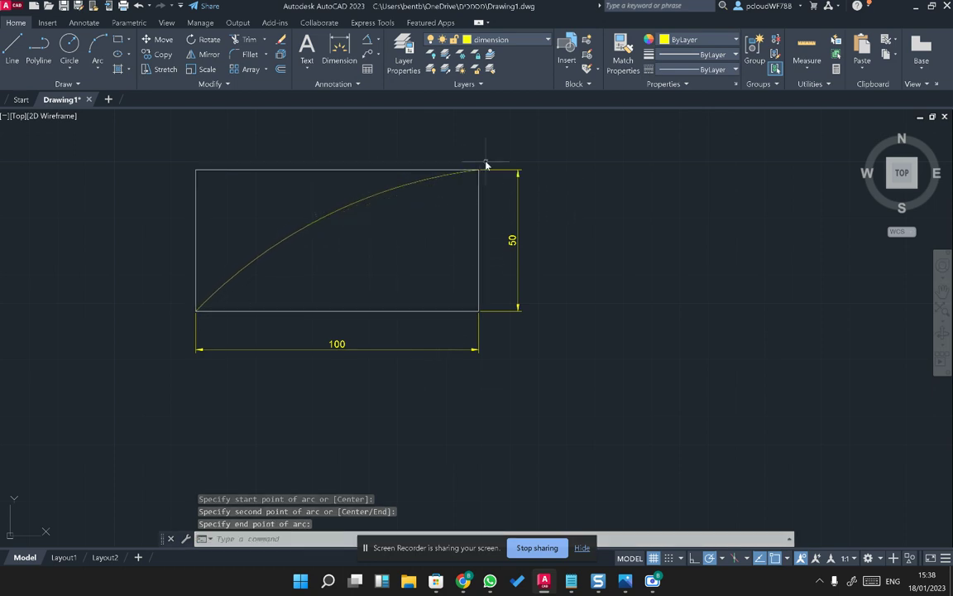
- Move the arc inside the rectangle to layer 0
{"action": "left_click", "coordinate": [502, 198]}
{"action": "left_click", "coordinate": [386, 189]}
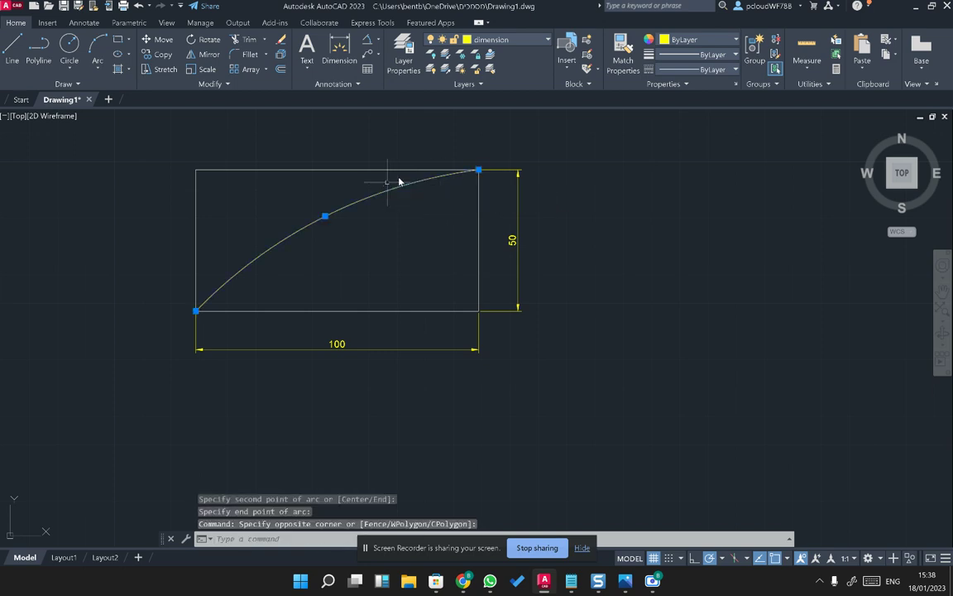
{"action": "left_click", "coordinate": [512, 44]}
{"action": "left_click", "coordinate": [497, 51]}
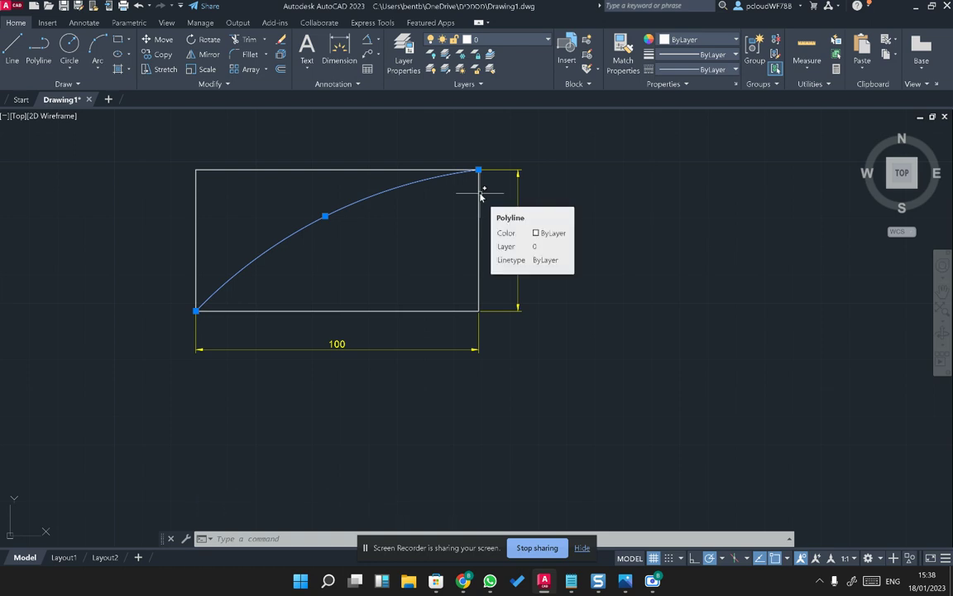
{"action": "key", "text": "Escape"}
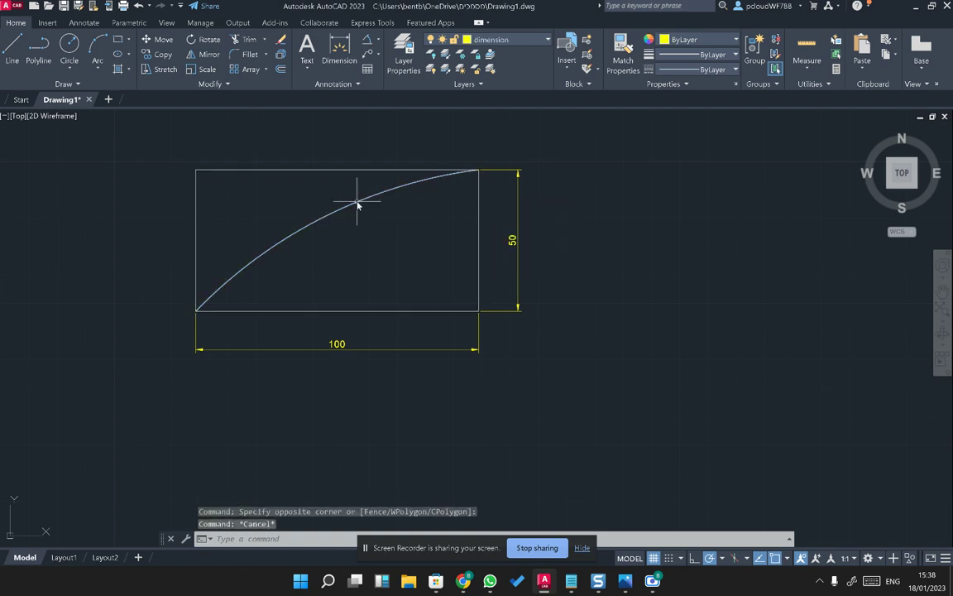
- Try an angular dimension on the arc inside the rectangle
{"action": "left_click", "coordinate": [358, 204]}
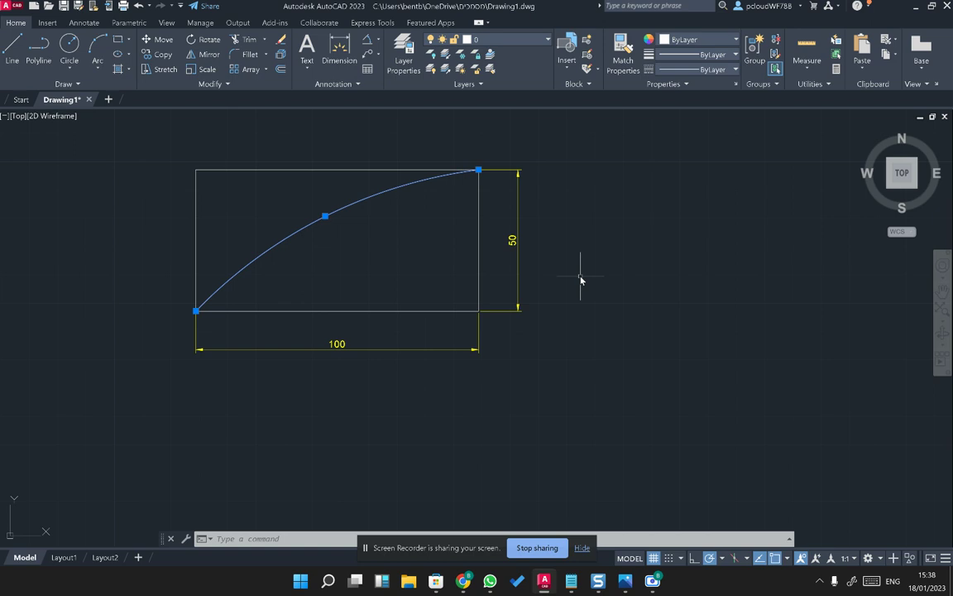
{"action": "left_click", "coordinate": [367, 41]}
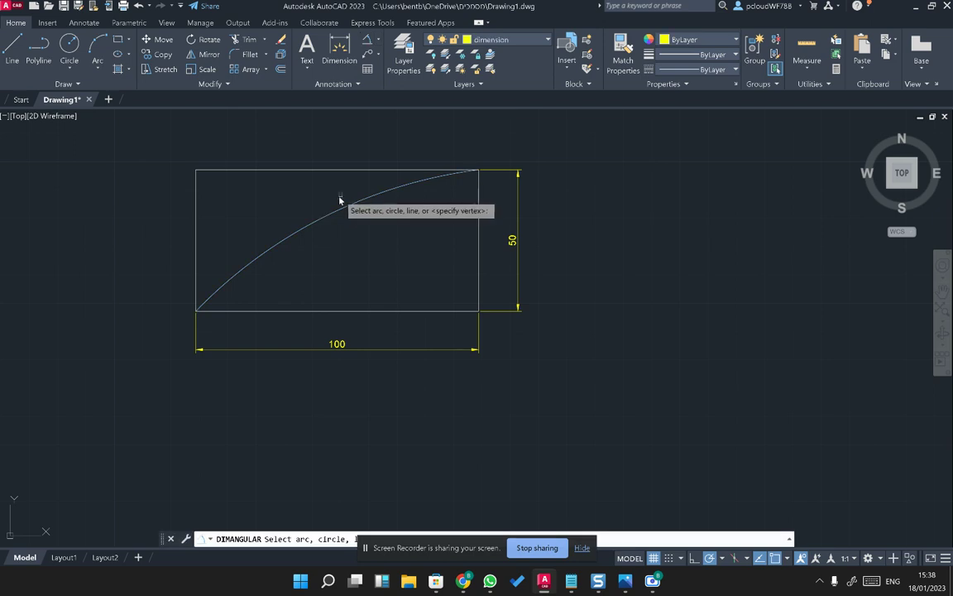
{"action": "left_click", "coordinate": [341, 210]}
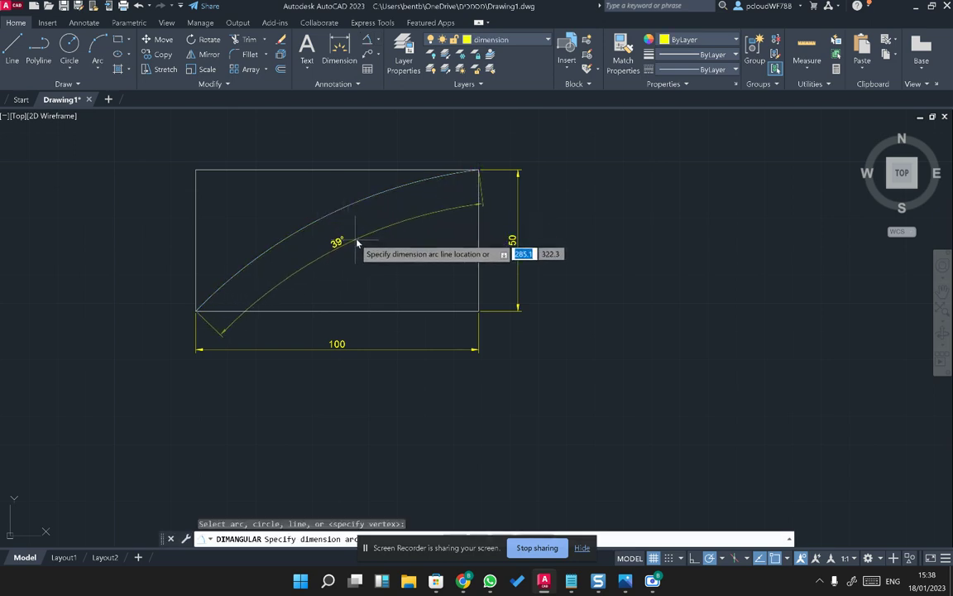
{"action": "key", "text": "Escape"}
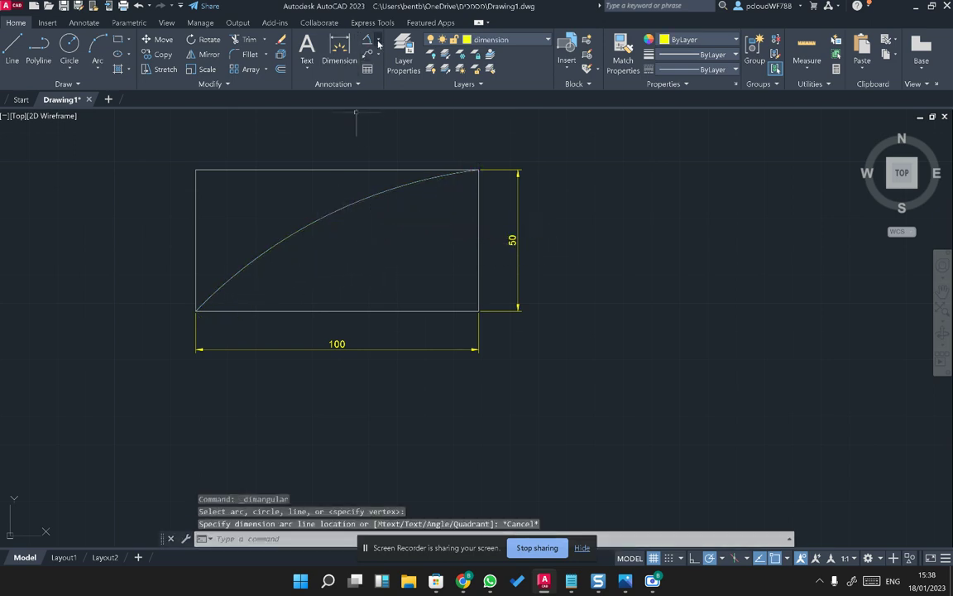
- Add an arc length dimension to the arc, placed just below it
{"action": "left_click", "coordinate": [378, 39]}
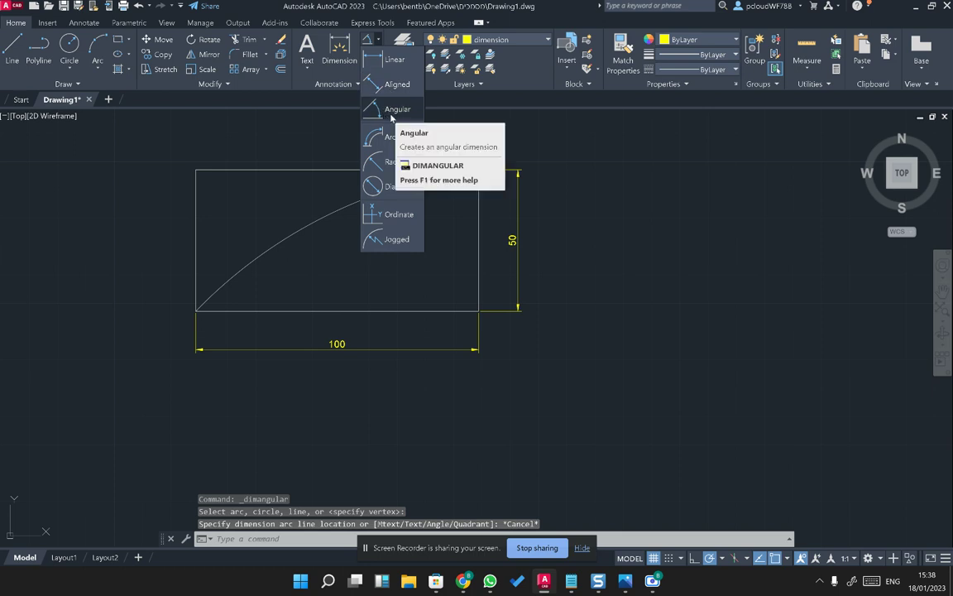
{"action": "left_click", "coordinate": [403, 139]}
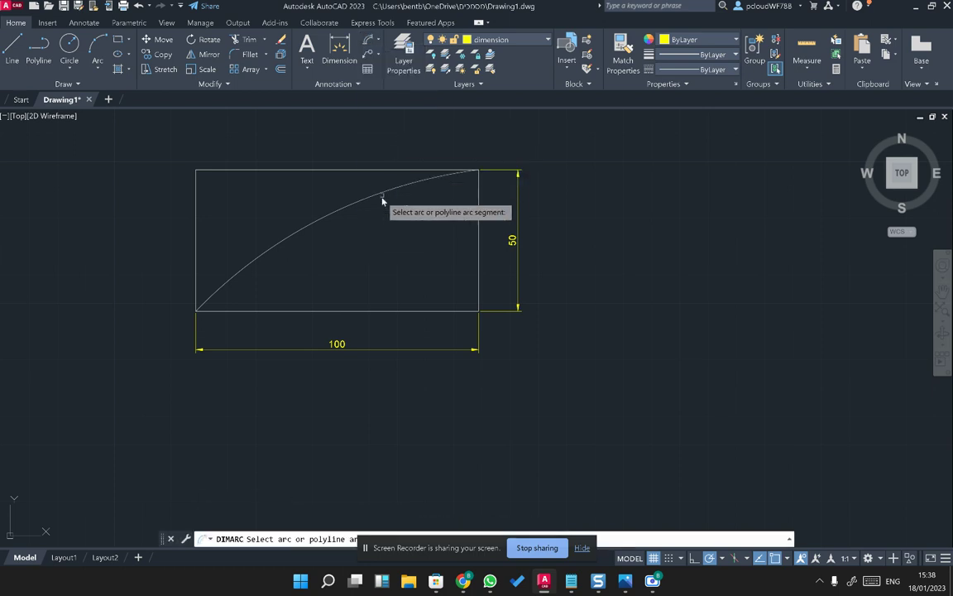
{"action": "left_click", "coordinate": [372, 196]}
{"action": "left_click", "coordinate": [378, 223]}
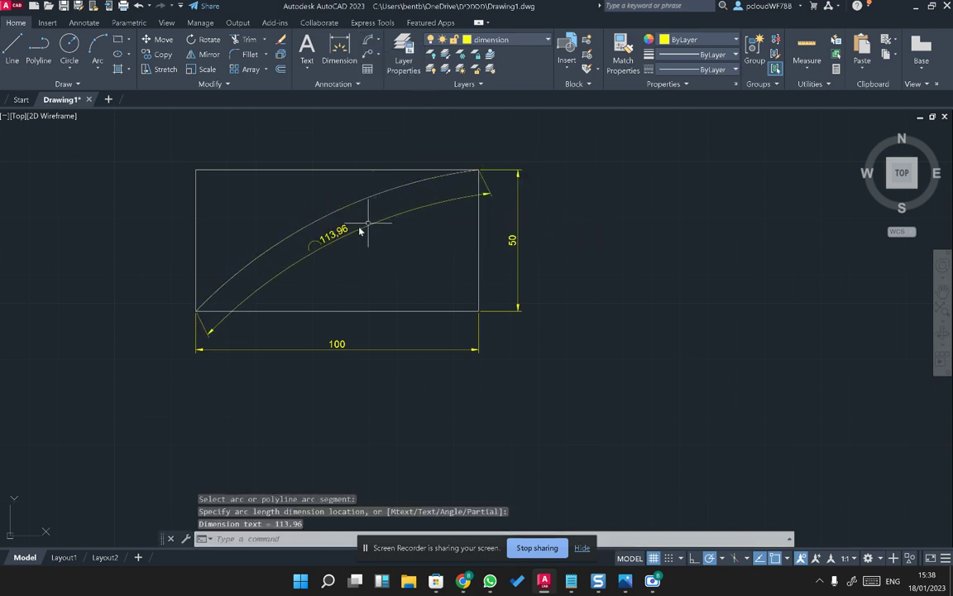
{"action": "key", "text": "Escape"}
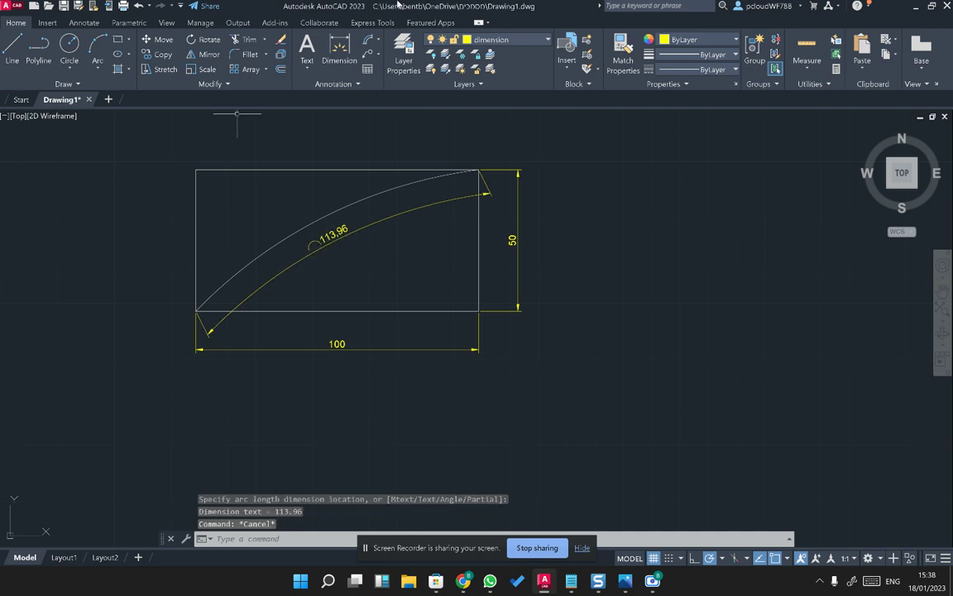
- Draw a straight line from the rectangle's lower-left corner to its upper-right corner
{"action": "left_click", "coordinate": [13, 52]}
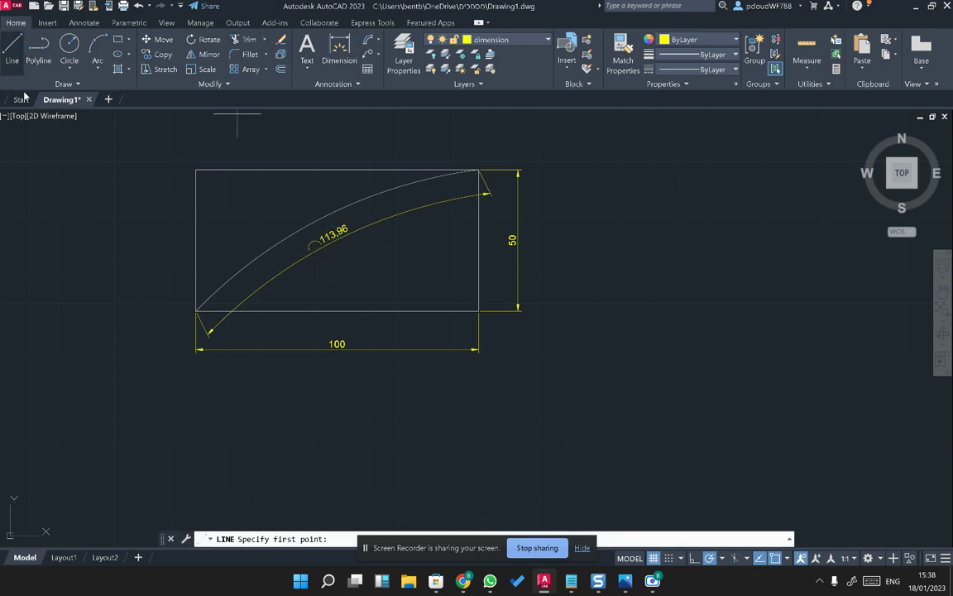
{"action": "left_click", "coordinate": [198, 313]}
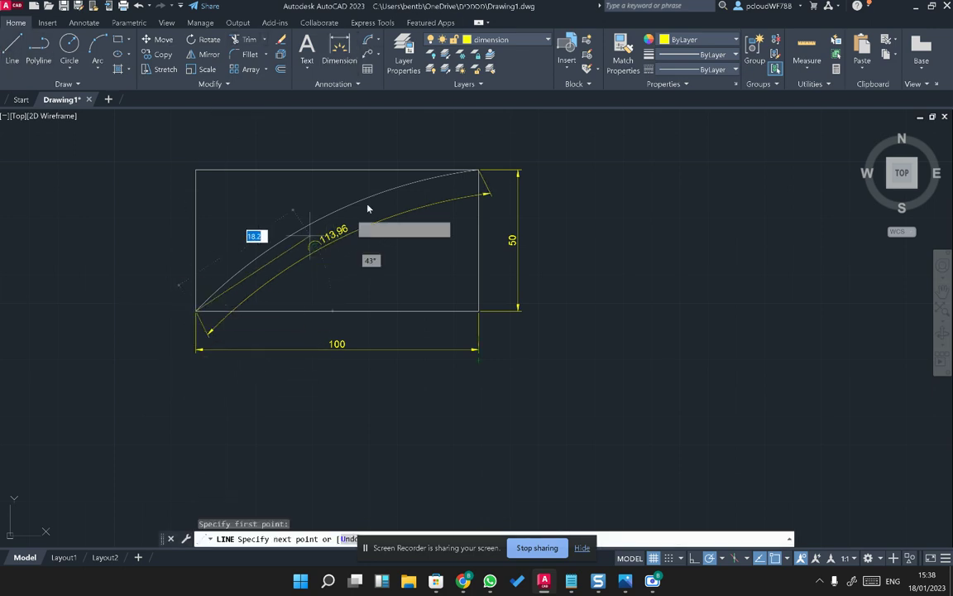
{"action": "left_click", "coordinate": [478, 171]}
{"action": "key", "text": "Escape"}
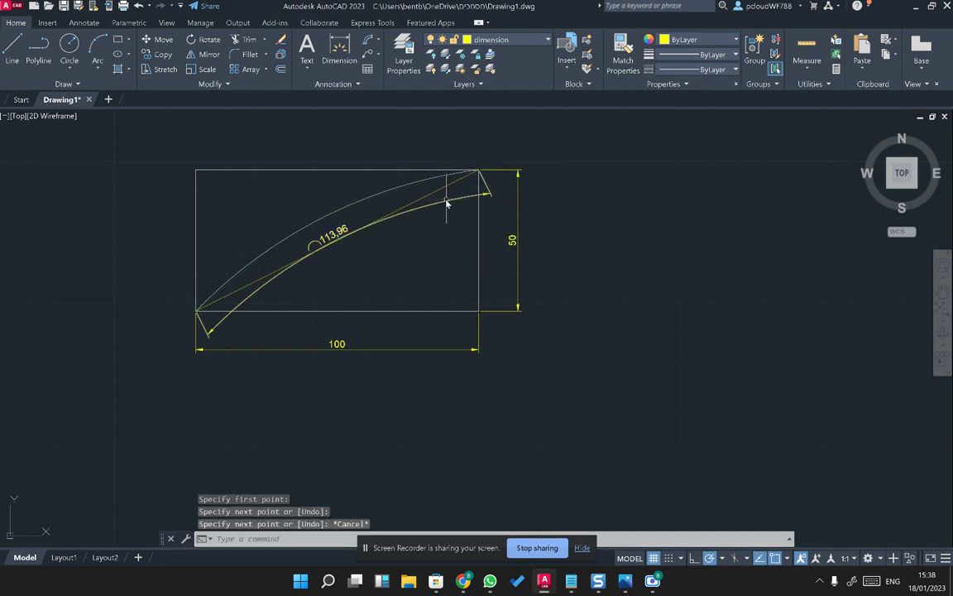
- Move the arc length dimension farther below the arc, clear of the diagonal line
{"action": "left_click", "coordinate": [468, 175]}
{"action": "left_click", "coordinate": [385, 217]}
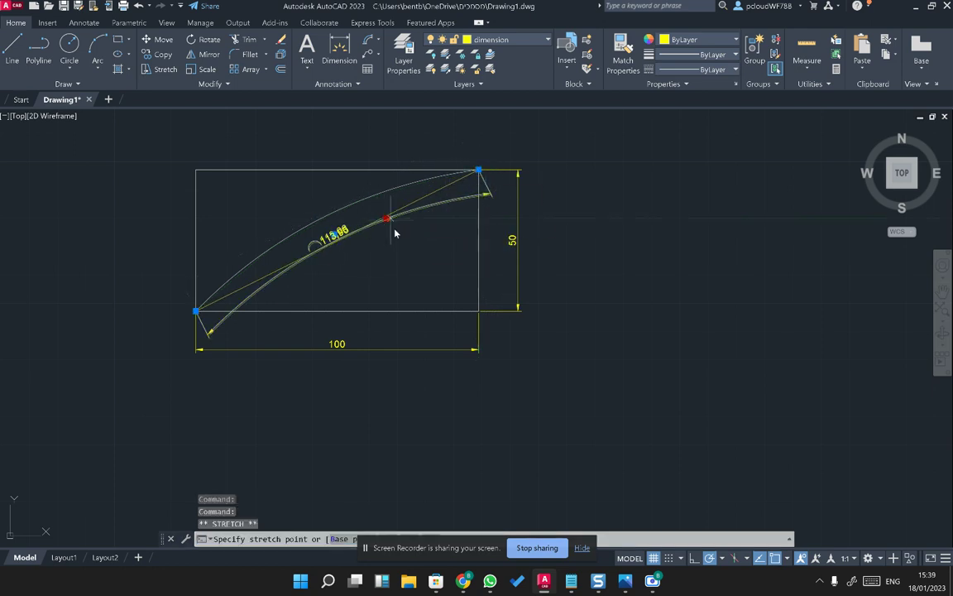
{"action": "key", "text": "Escape"}
- Apply the arc's properties to the diagonal line with Match Properties
{"action": "left_click", "coordinate": [379, 195]}
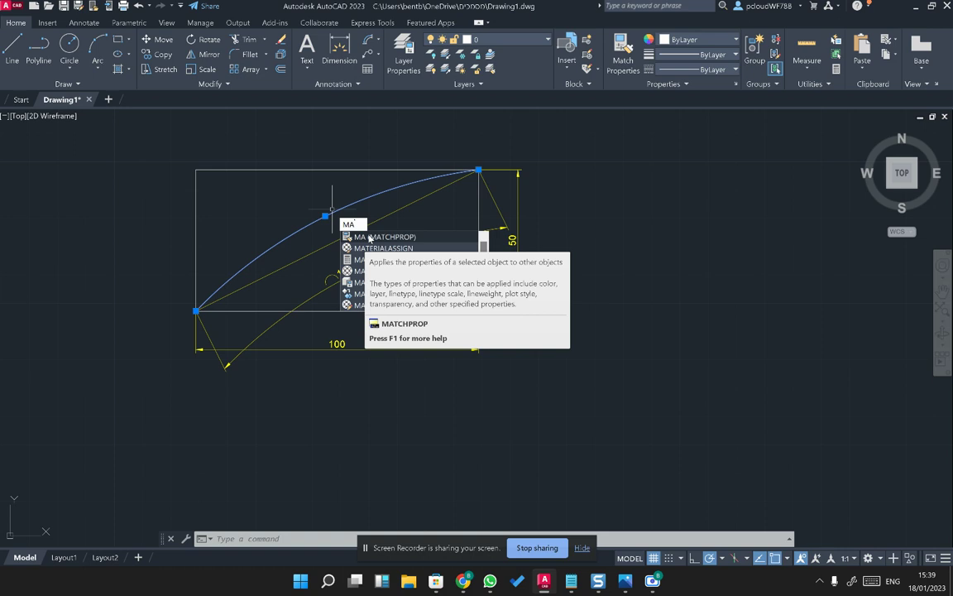
{"action": "left_click", "coordinate": [370, 237]}
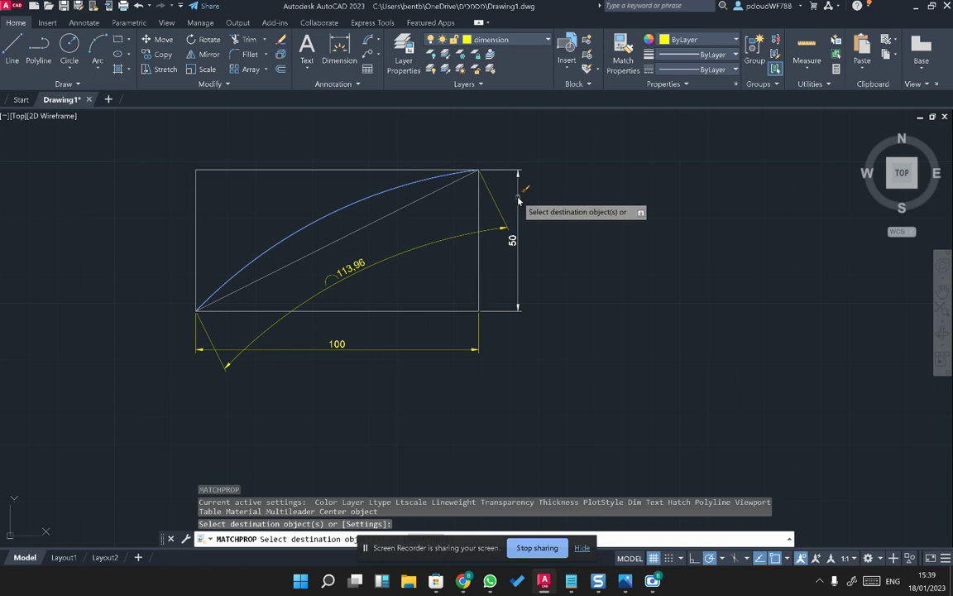
{"action": "key", "text": "Escape"}
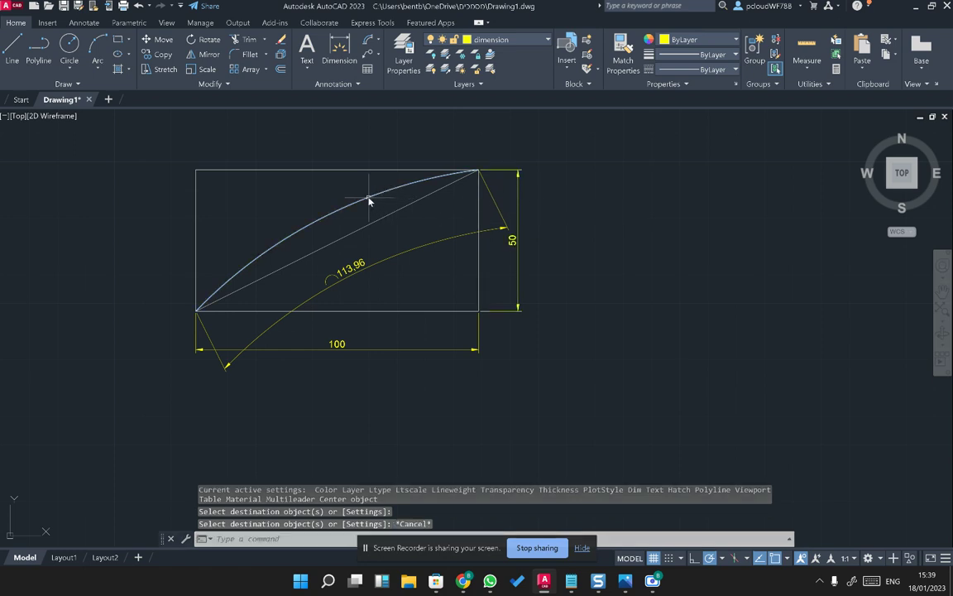
{"action": "type", "text": "MA"}
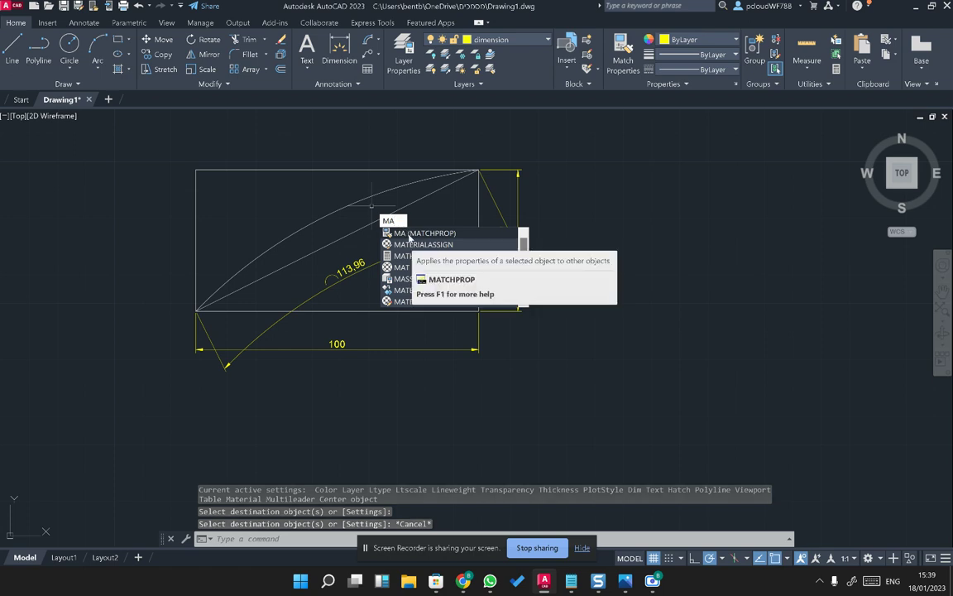
{"action": "key", "text": "Escape"}
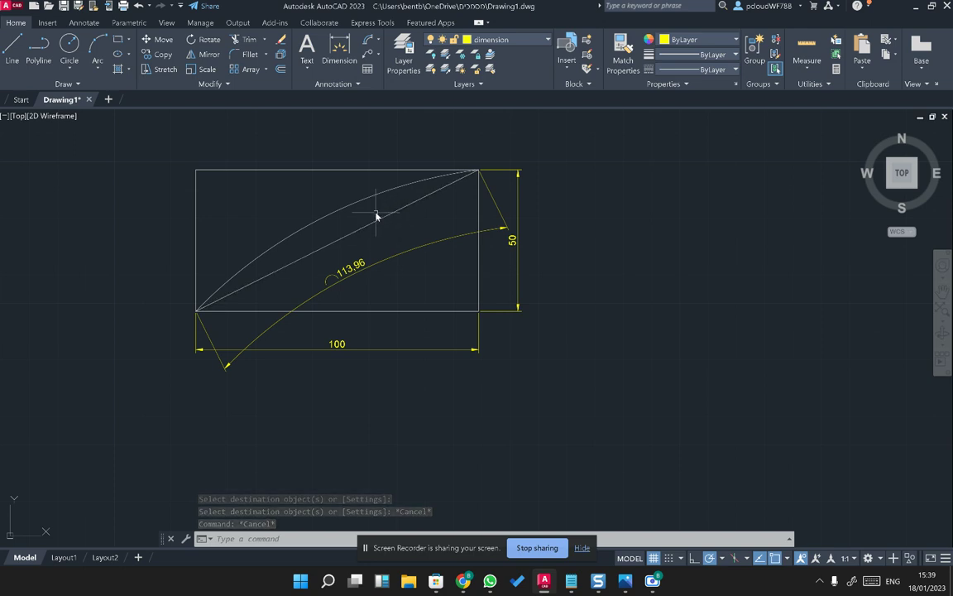
{"action": "type", "text": "ma"}
{"action": "key", "text": "Return"}
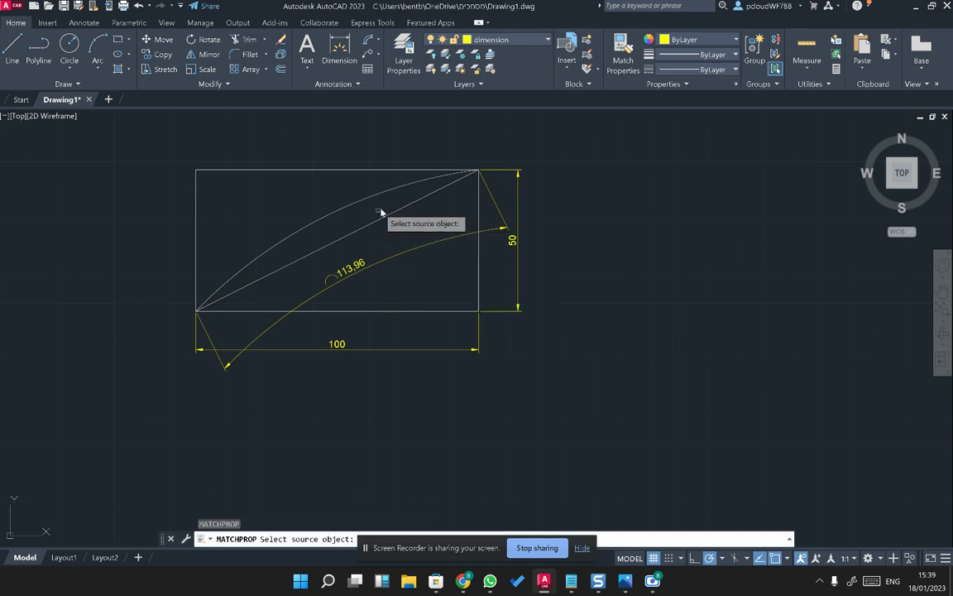
{"action": "left_click", "coordinate": [374, 196]}
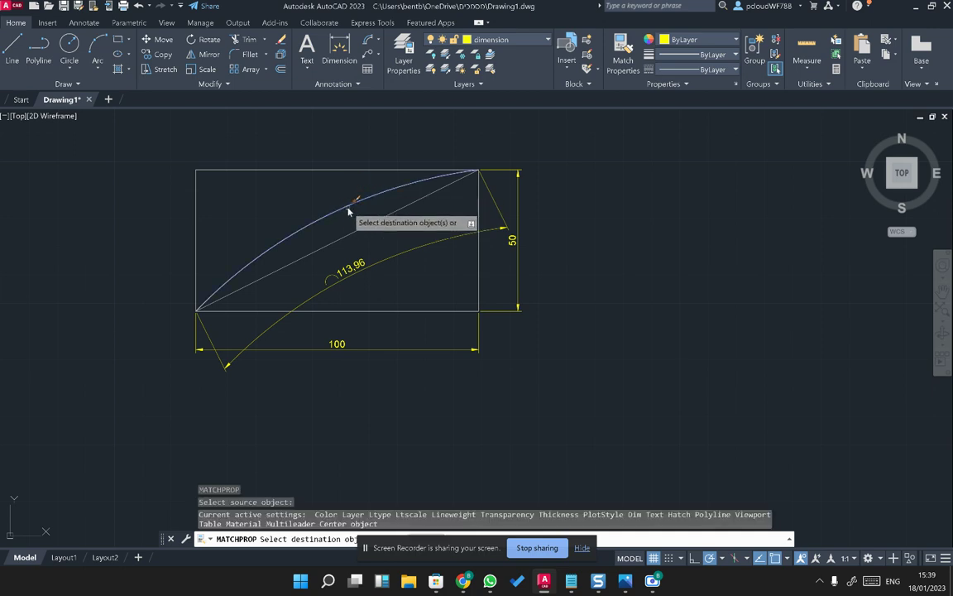
{"action": "left_click", "coordinate": [399, 257]}
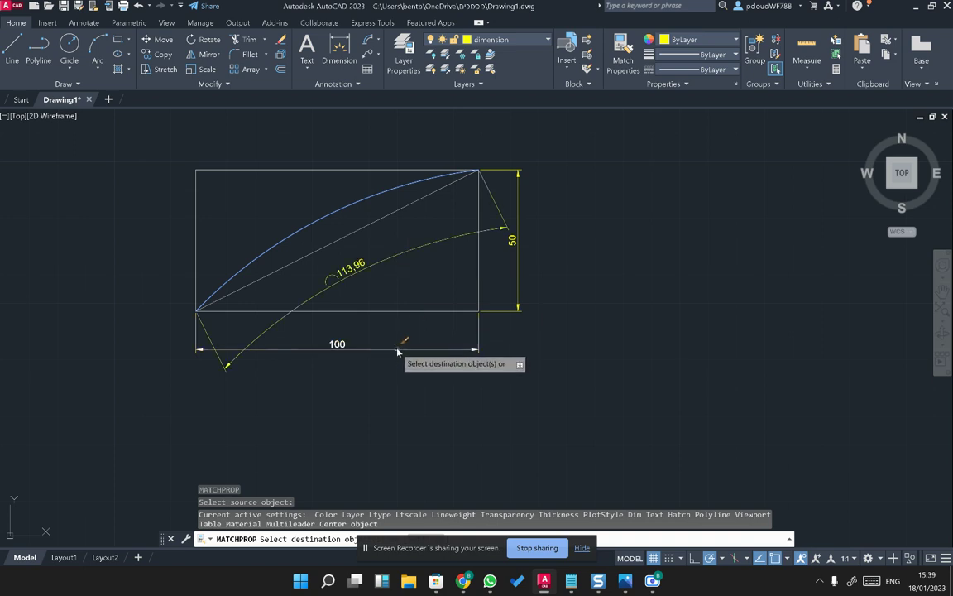
{"action": "key", "text": "Escape"}
{"action": "key", "text": "Escape"}
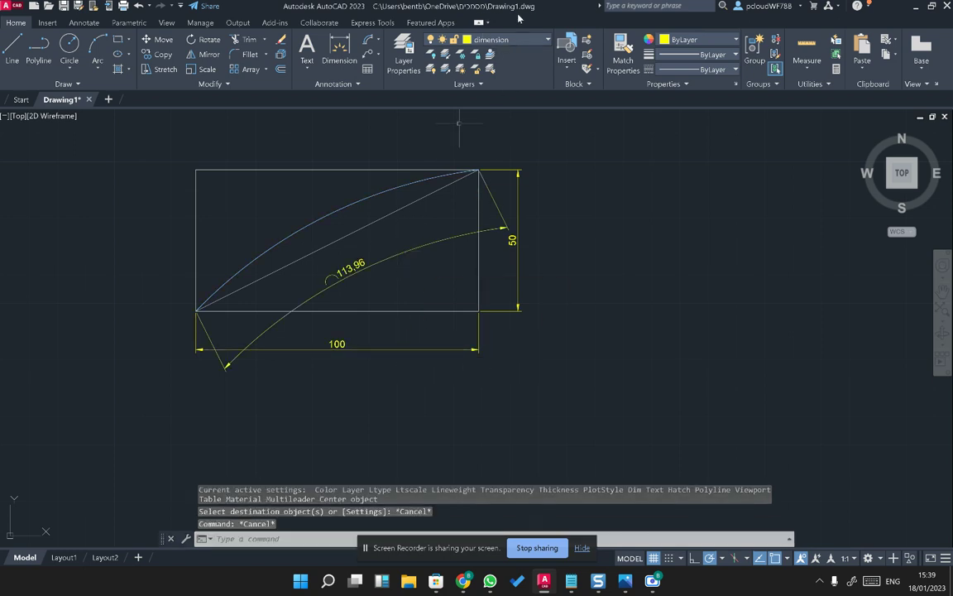
{"action": "scroll", "coordinate": [314, 217], "scroll_direction": "up", "scroll_amount": 4}
{"action": "left_click", "coordinate": [428, 288]}
{"action": "key", "text": "Escape"}
{"action": "left_click", "coordinate": [407, 247]}
{"action": "key", "text": "Escape"}
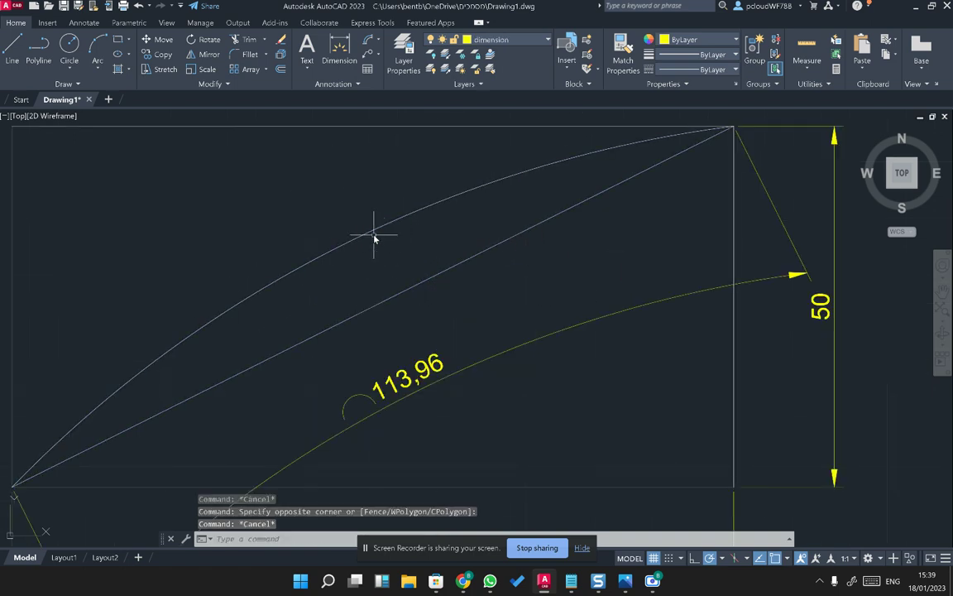
{"action": "scroll", "coordinate": [389, 207], "scroll_direction": "down", "scroll_amount": 3}
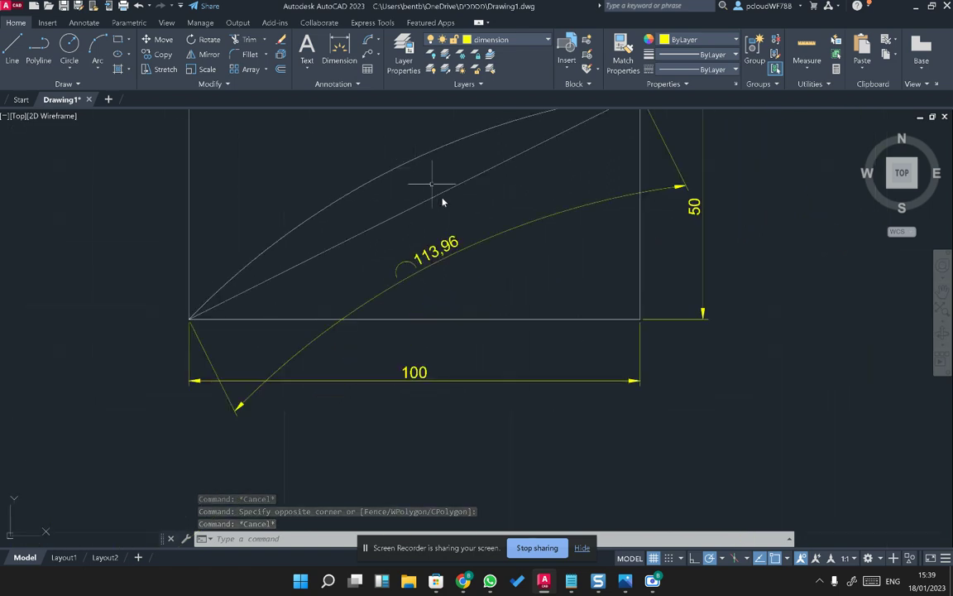
- Add an aligned dimension to the diagonal line, placed between the line and the arc length dimension
{"action": "left_click", "coordinate": [339, 49]}
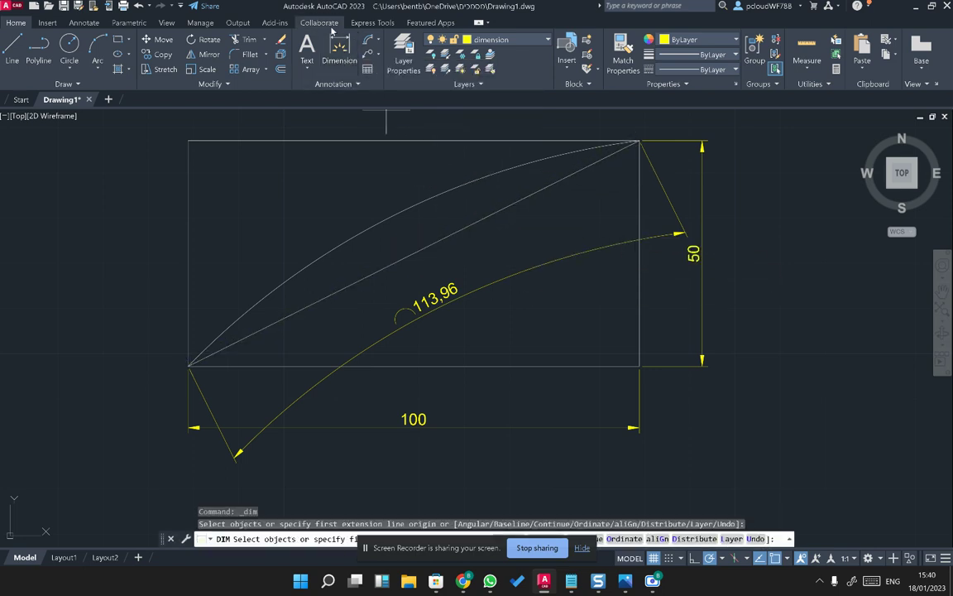
{"action": "left_click", "coordinate": [463, 230]}
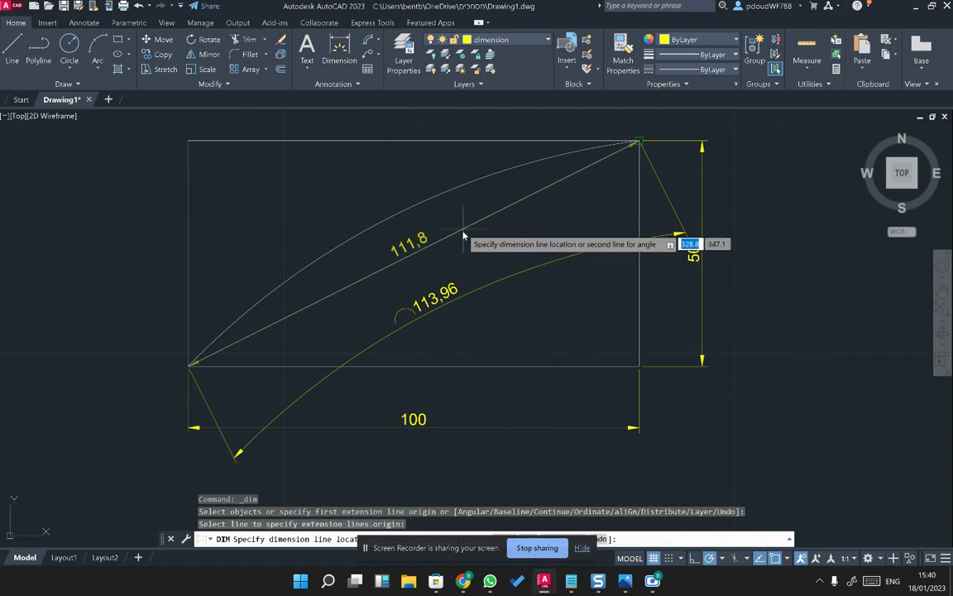
{"action": "left_click", "coordinate": [478, 249]}
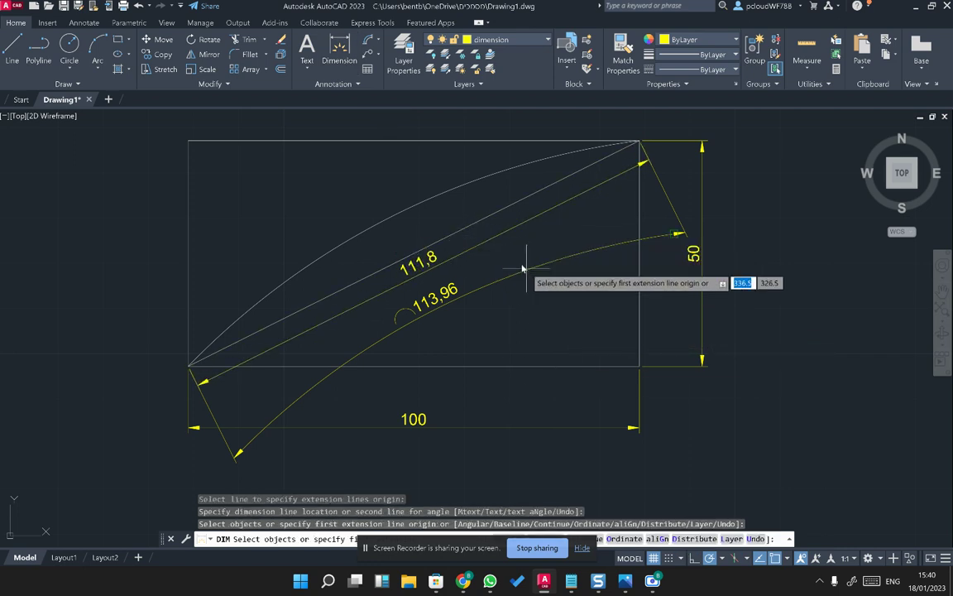
{"action": "key", "text": "Escape"}
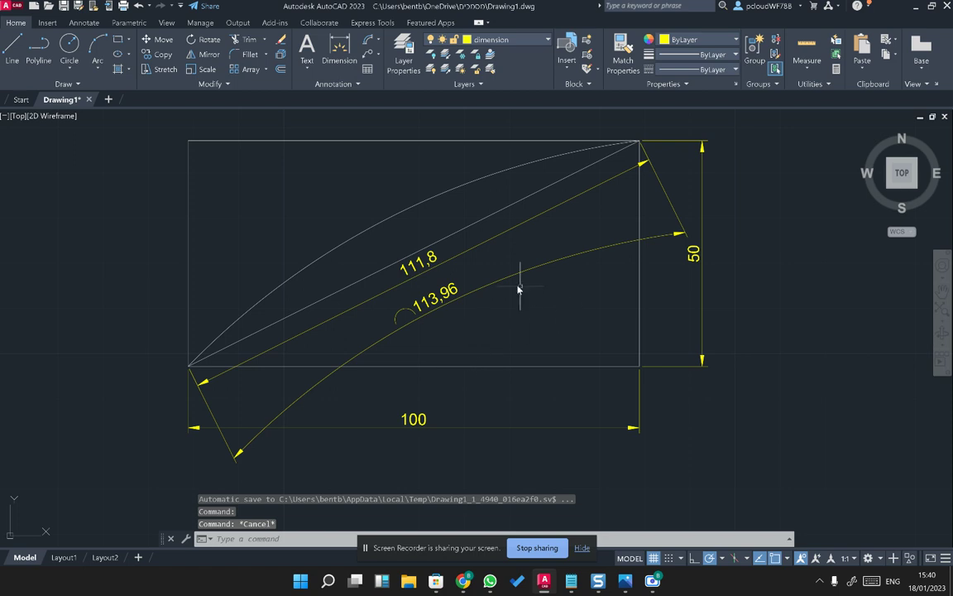
- Delete the diagonal line's aligned dimension together with the arc length dimension
{"action": "left_click", "coordinate": [450, 263]}
{"action": "left_click", "coordinate": [475, 297]}
{"action": "left_click", "coordinate": [430, 267]}
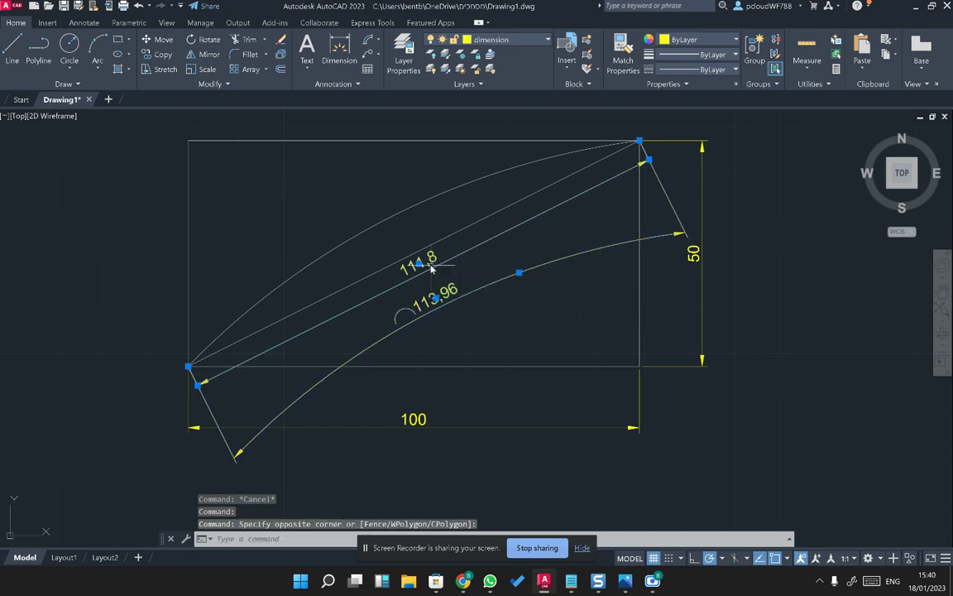
{"action": "key", "text": "Delete"}
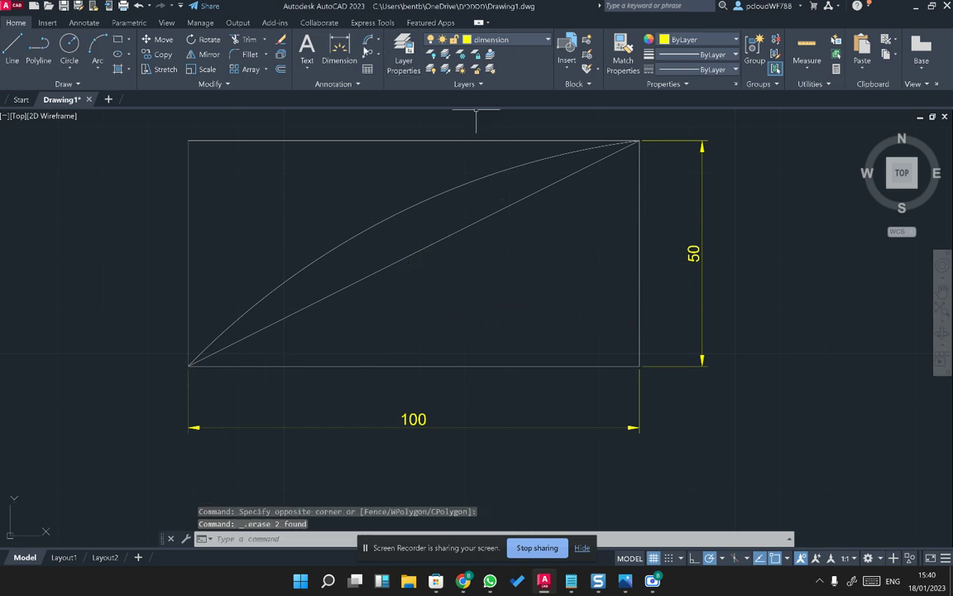
{"action": "left_click", "coordinate": [339, 51]}
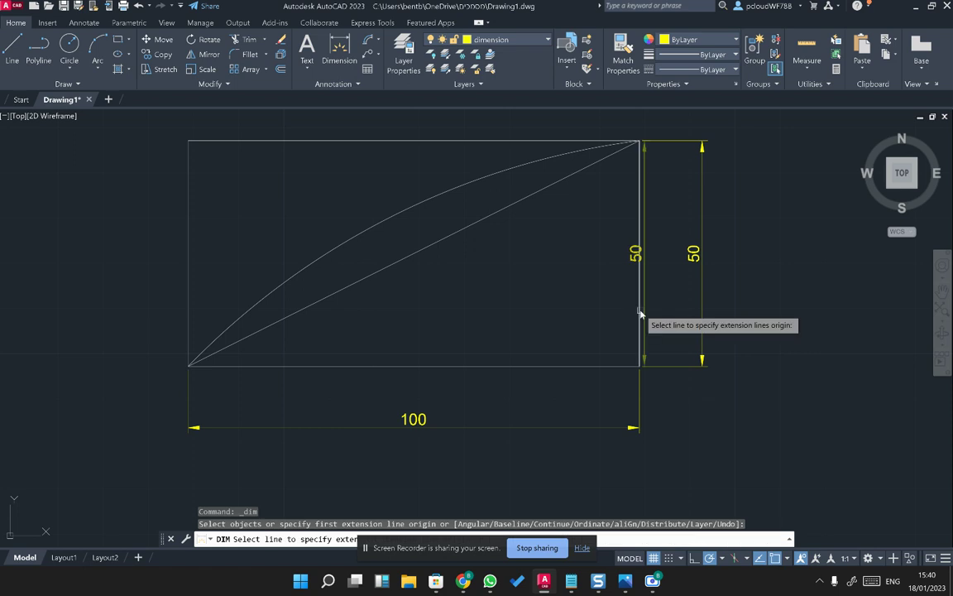
{"action": "key", "text": "Escape"}
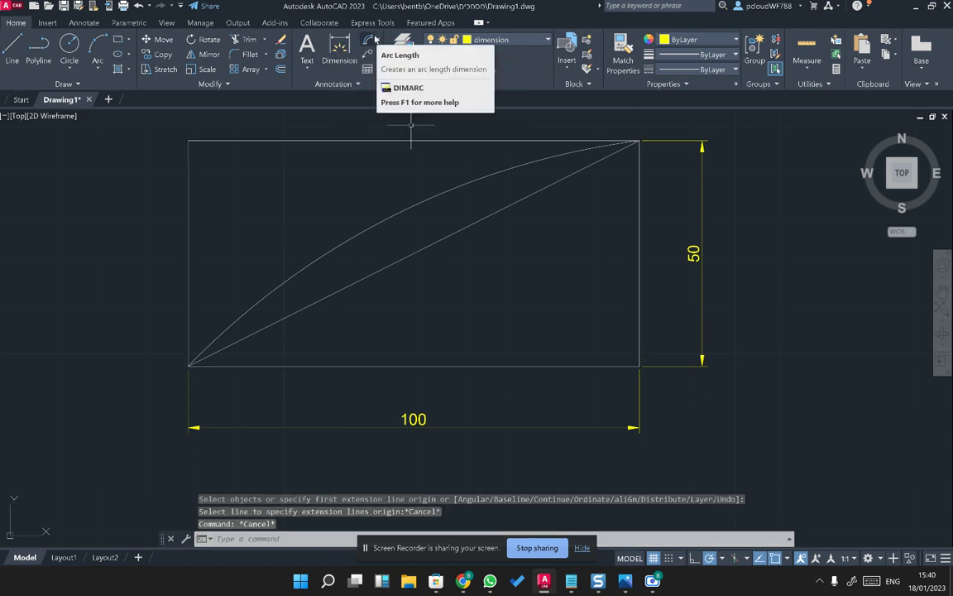
{"action": "left_click", "coordinate": [379, 40]}
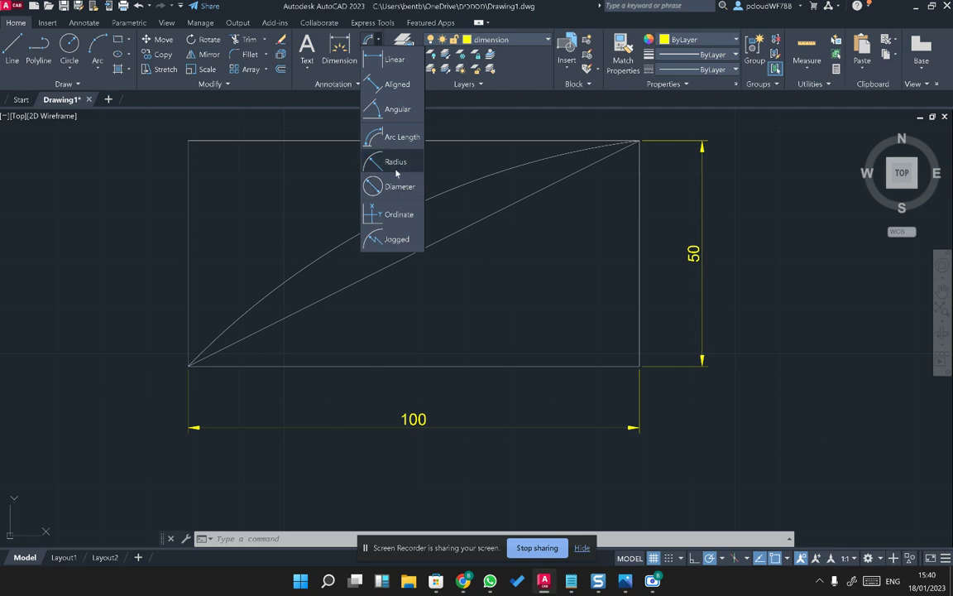
{"action": "left_click", "coordinate": [396, 187]}
{"action": "left_click", "coordinate": [452, 192]}
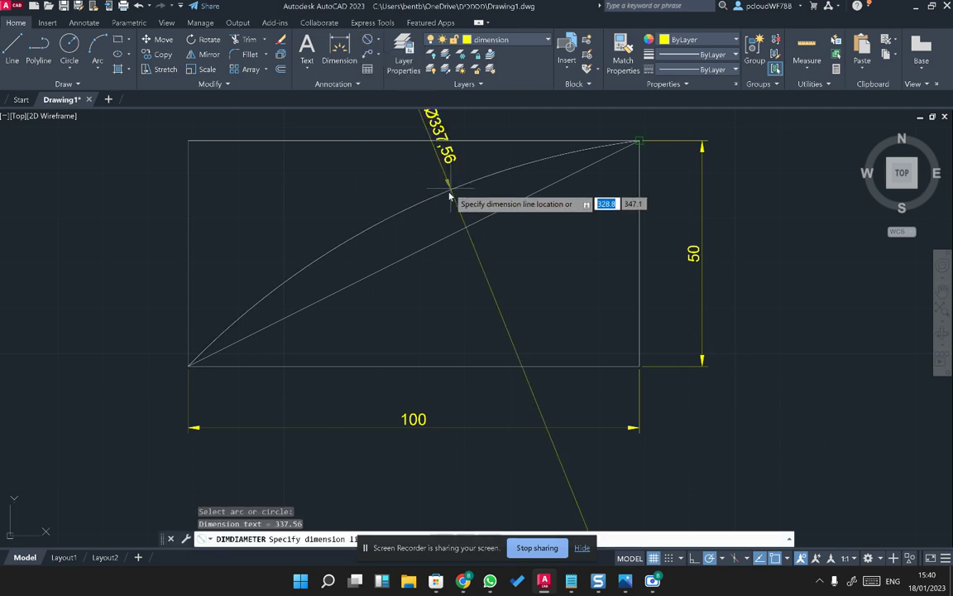
{"action": "key", "text": "Escape"}
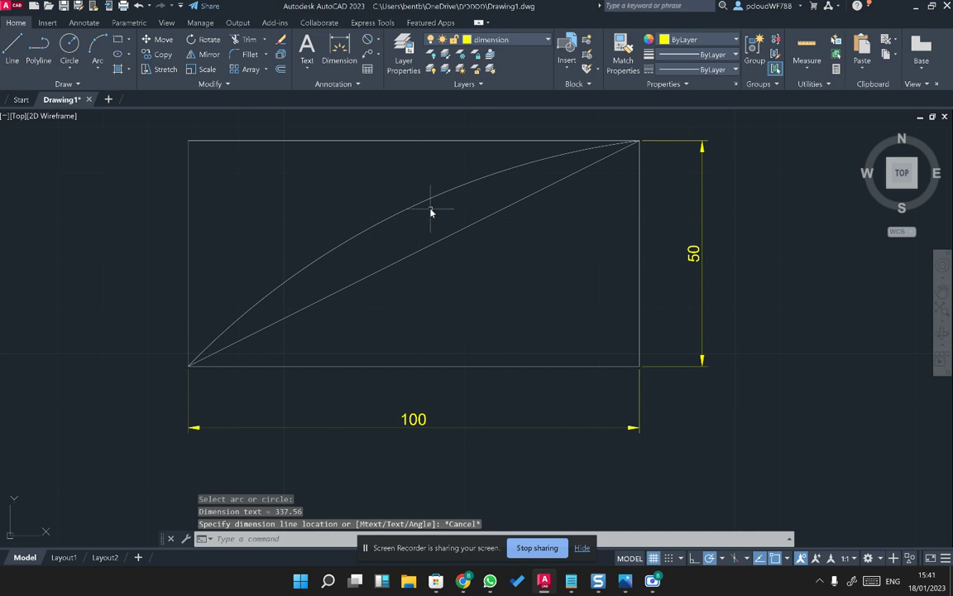
- Draw a circle with a radius of 10 inside the rectangle, below the diagonal line near the right side
{"action": "left_click", "coordinate": [69, 49]}
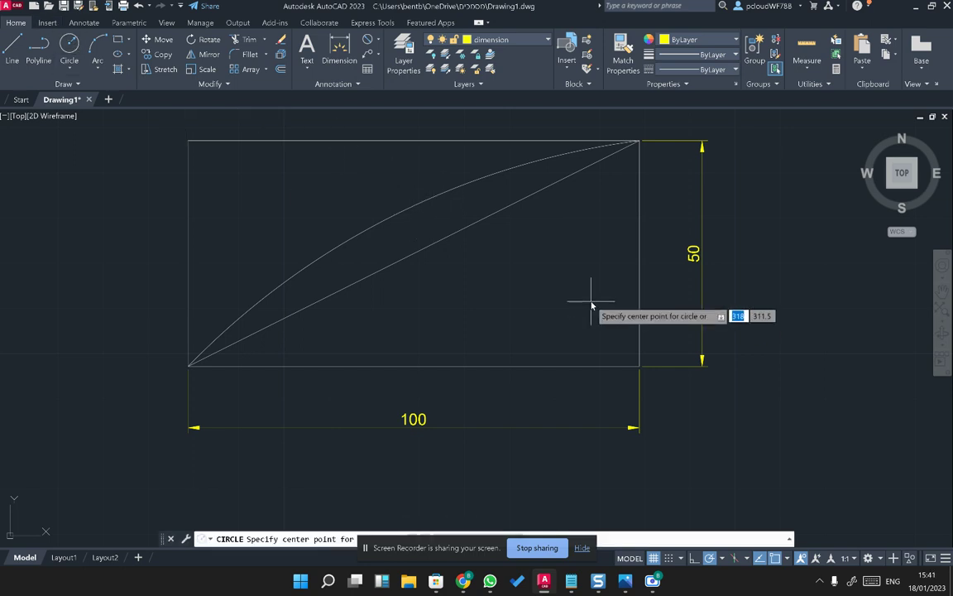
{"action": "left_click", "coordinate": [534, 263]}
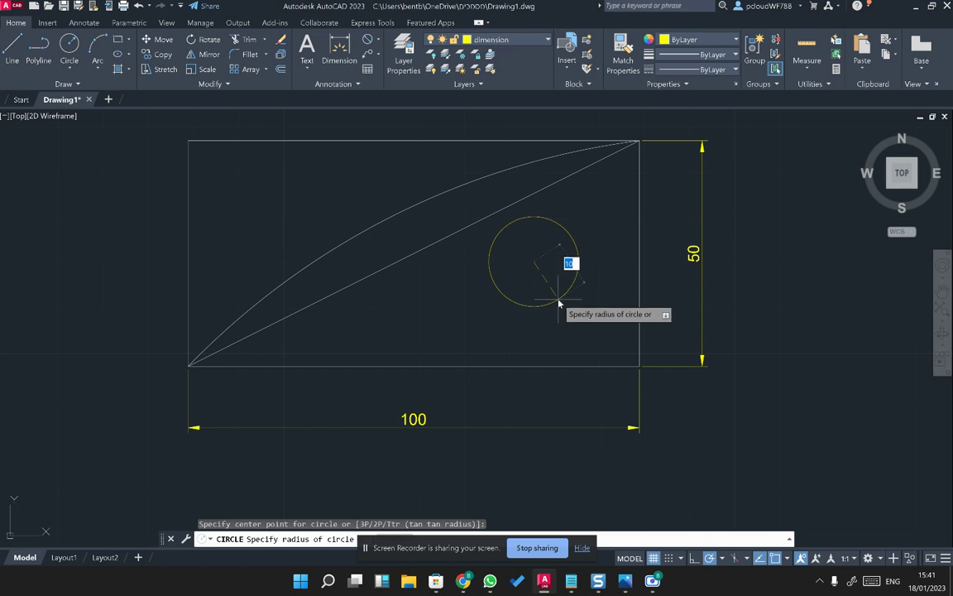
{"action": "type", "text": "10"}
{"action": "key", "text": "Return"}
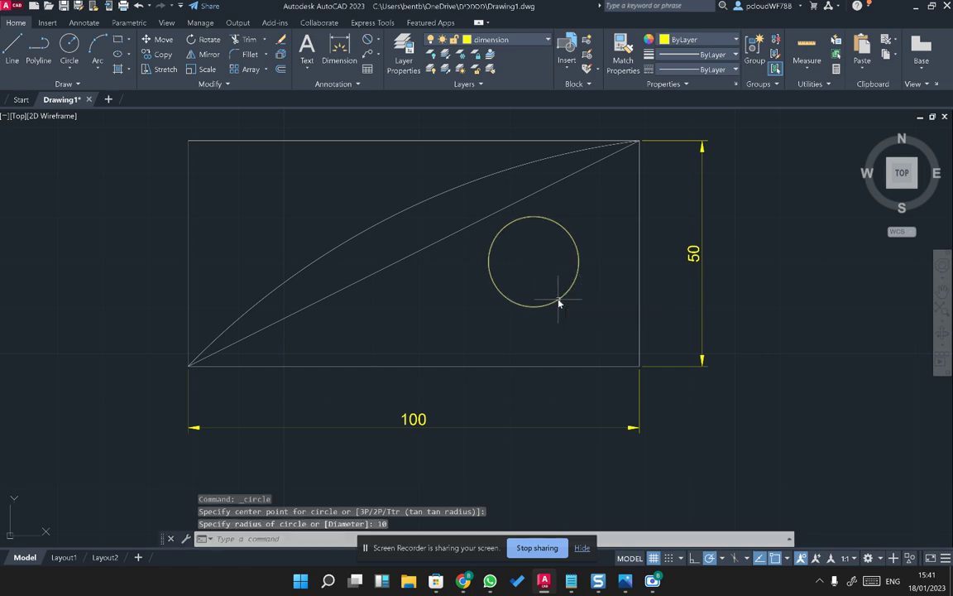
- Apply the diagonal line's properties to the circle with Match Properties
{"action": "left_click", "coordinate": [560, 183]}
{"action": "type", "text": "ma"}
{"action": "key", "text": "Return"}
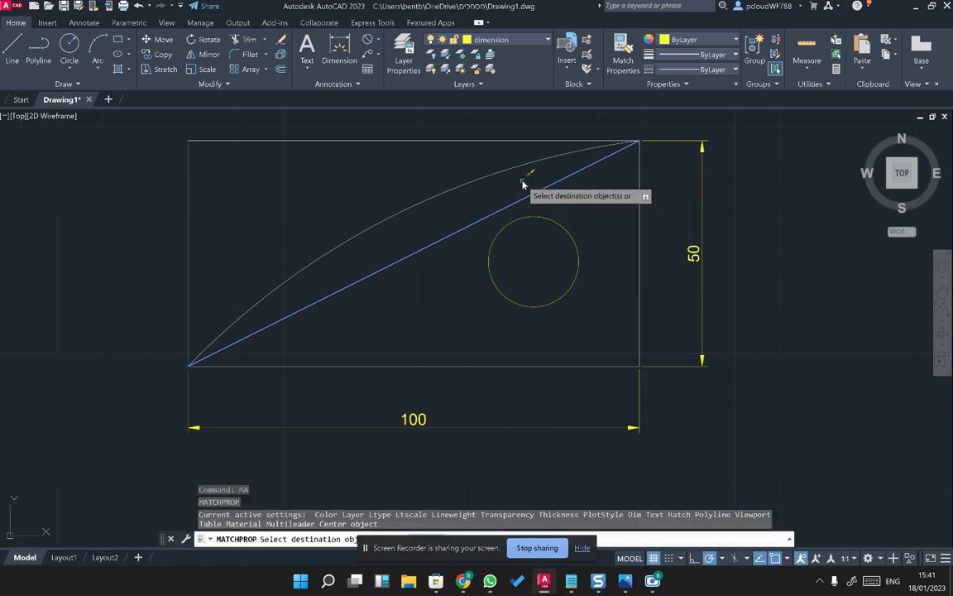
{"action": "left_click", "coordinate": [533, 306]}
{"action": "key", "text": "Escape"}
{"action": "key", "text": "Escape"}
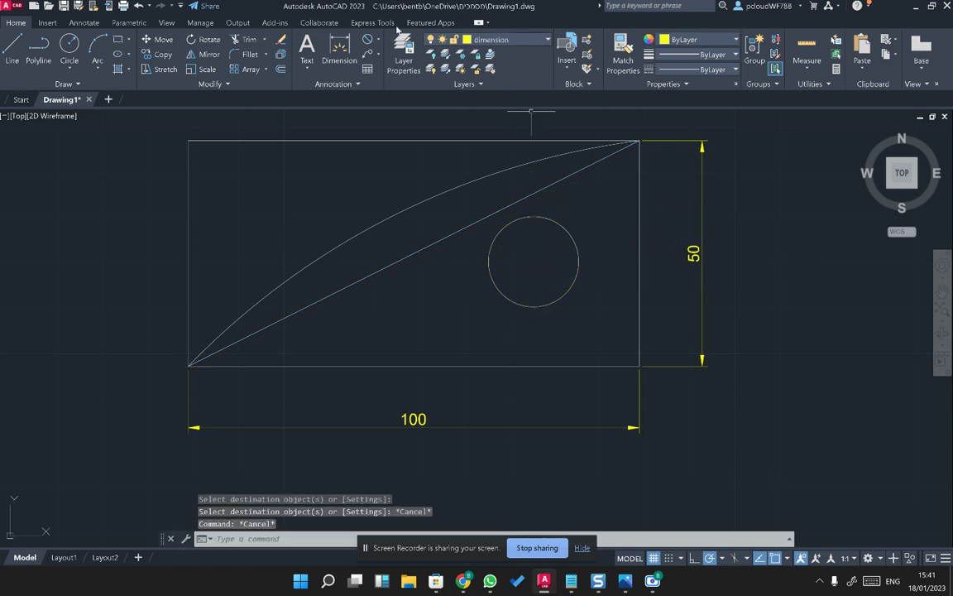
- Add a diameter dimension to the circle, placed inside it
{"action": "left_click", "coordinate": [370, 41]}
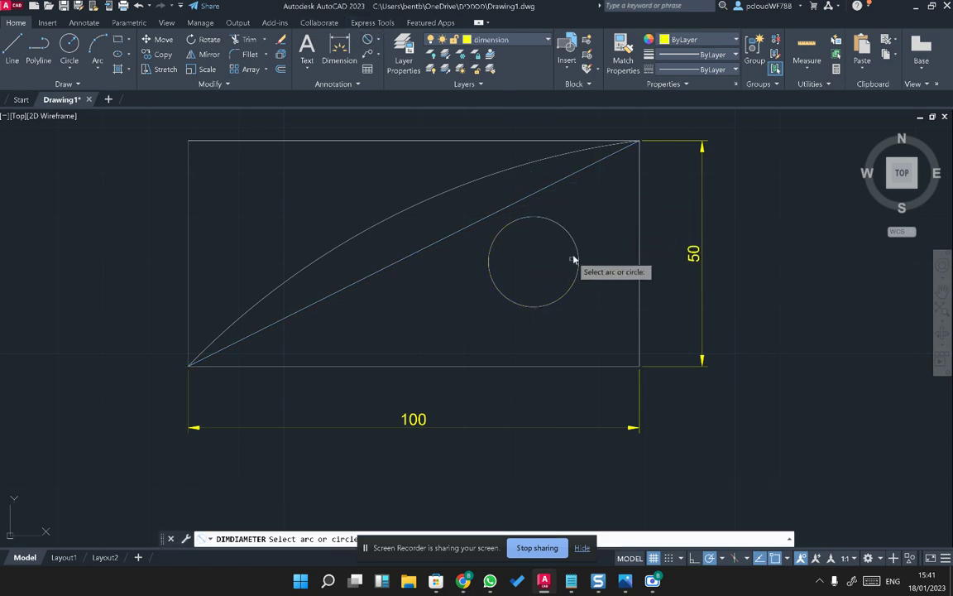
{"action": "left_click", "coordinate": [577, 255]}
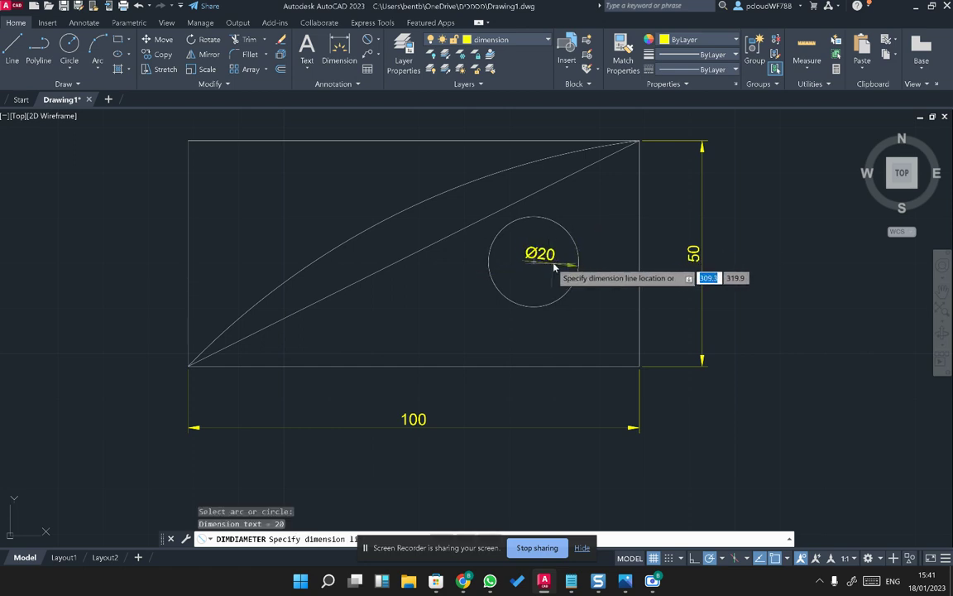
{"action": "left_click", "coordinate": [562, 258]}
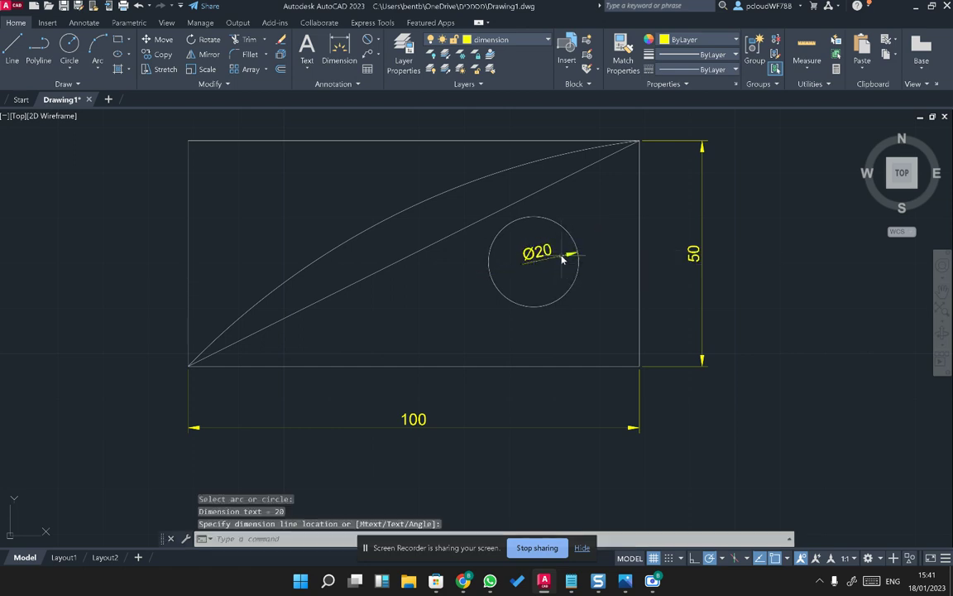
{"action": "key", "text": "Escape"}
- Add a radius dimension to the circle, placed inside it and pointing toward its lower right edge
{"action": "left_click", "coordinate": [538, 262]}
{"action": "scroll", "coordinate": [547, 266], "scroll_direction": "up", "scroll_amount": 6}
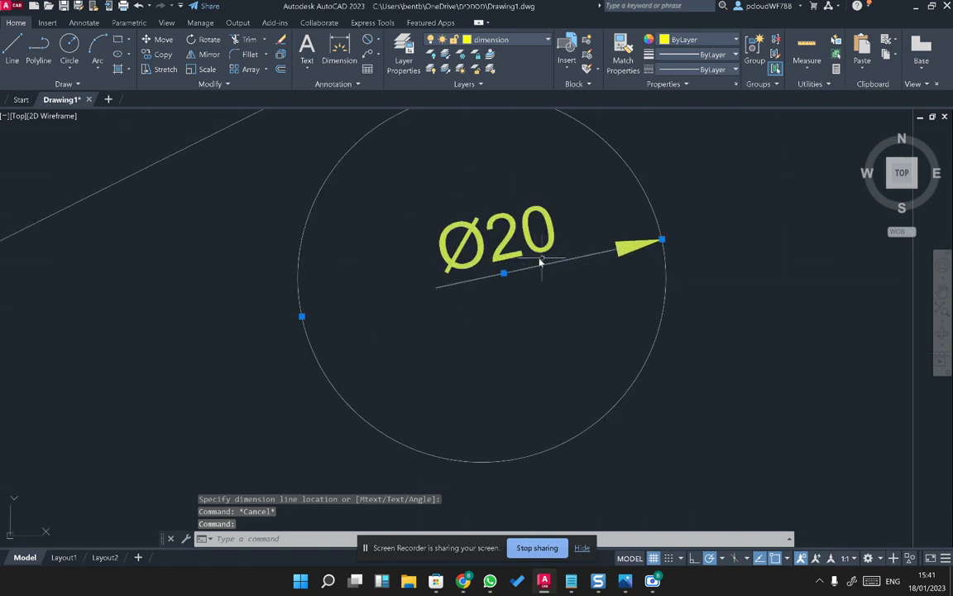
{"action": "left_click", "coordinate": [377, 39]}
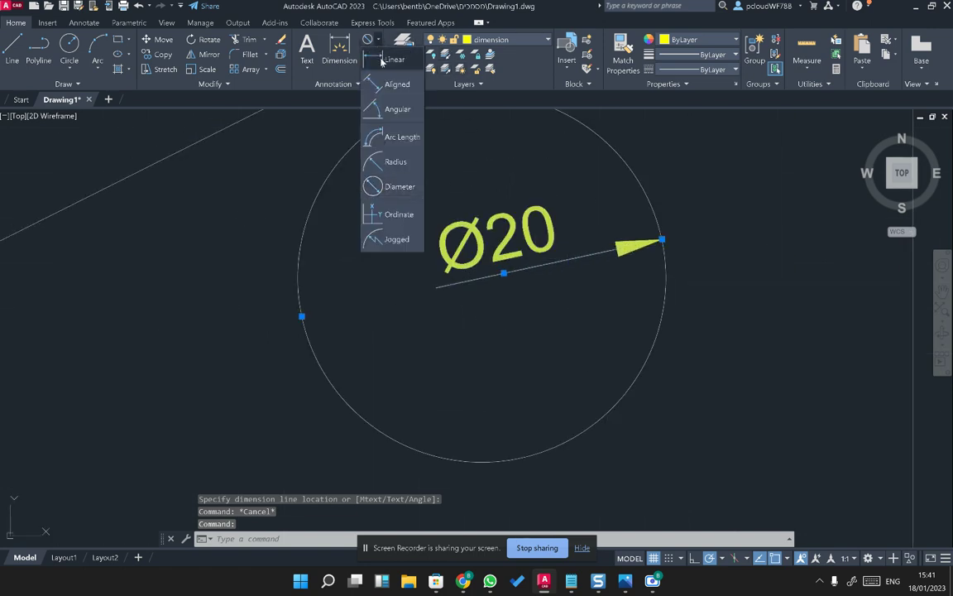
{"action": "left_click", "coordinate": [396, 161]}
{"action": "left_click", "coordinate": [636, 187]}
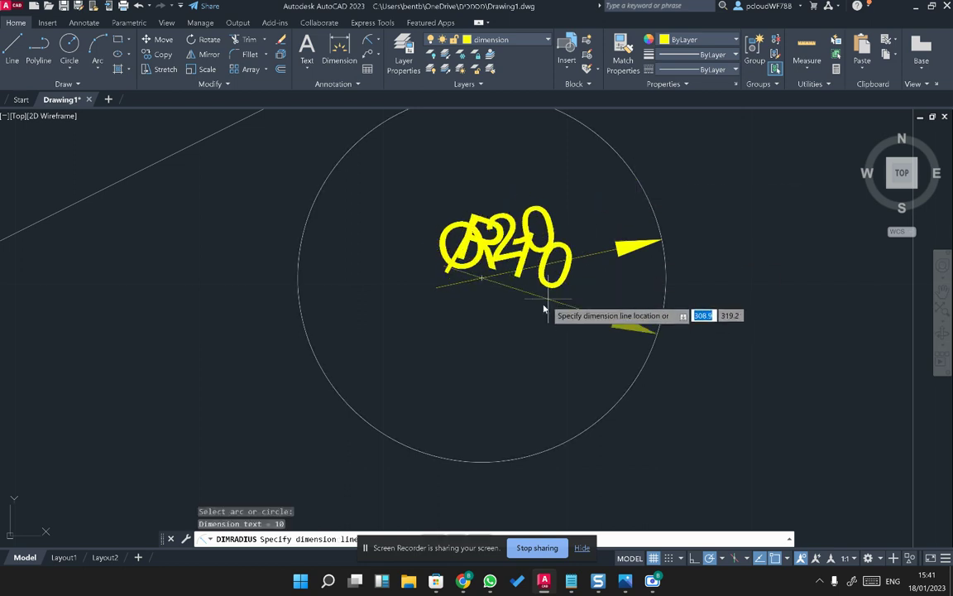
{"action": "key", "text": "Escape"}
{"action": "key", "text": "Escape"}
- Delete the diameter dimension inside the circle, keeping the radius dimension
{"action": "left_click", "coordinate": [601, 257]}
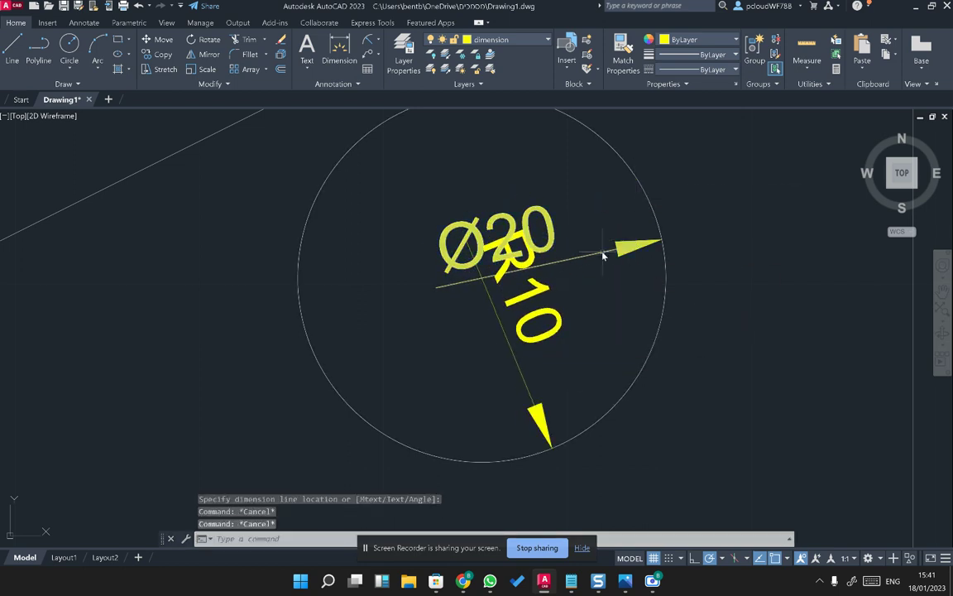
{"action": "key", "text": "Delete"}
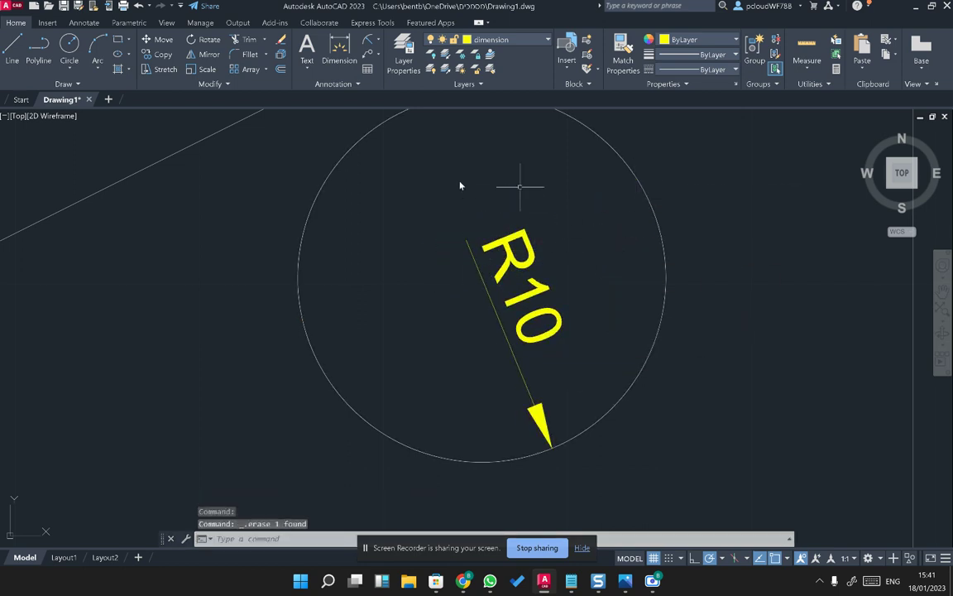
{"action": "key", "text": "Escape"}
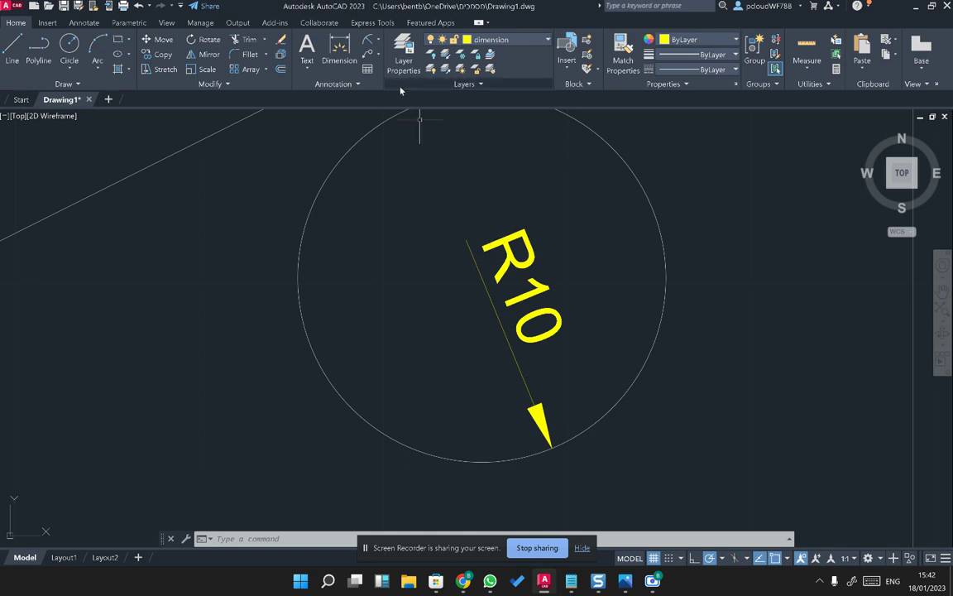
{"action": "left_click", "coordinate": [375, 40]}
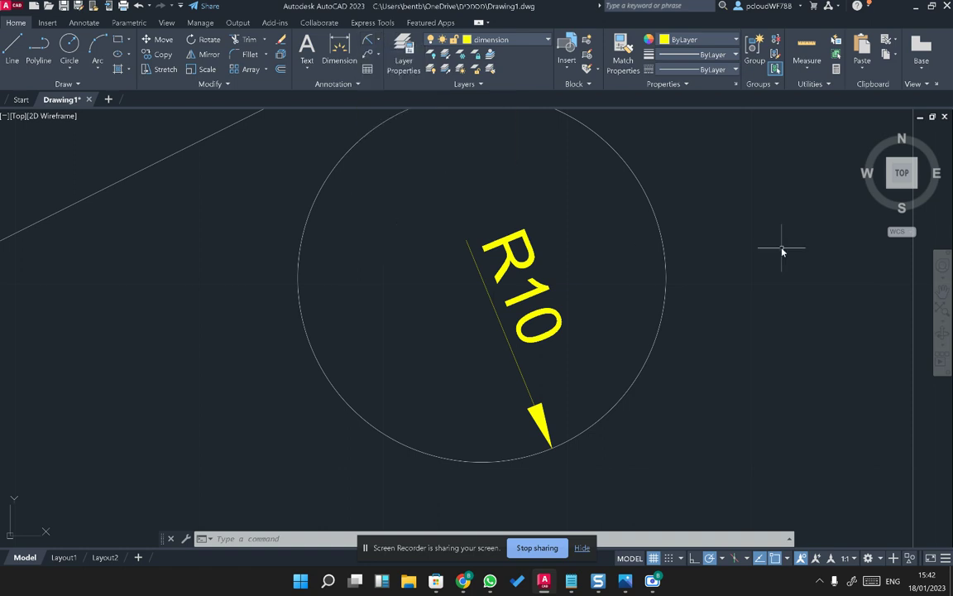
{"action": "key", "text": "Escape"}
{"action": "key", "text": "Escape"}
{"action": "key", "text": "Escape"}
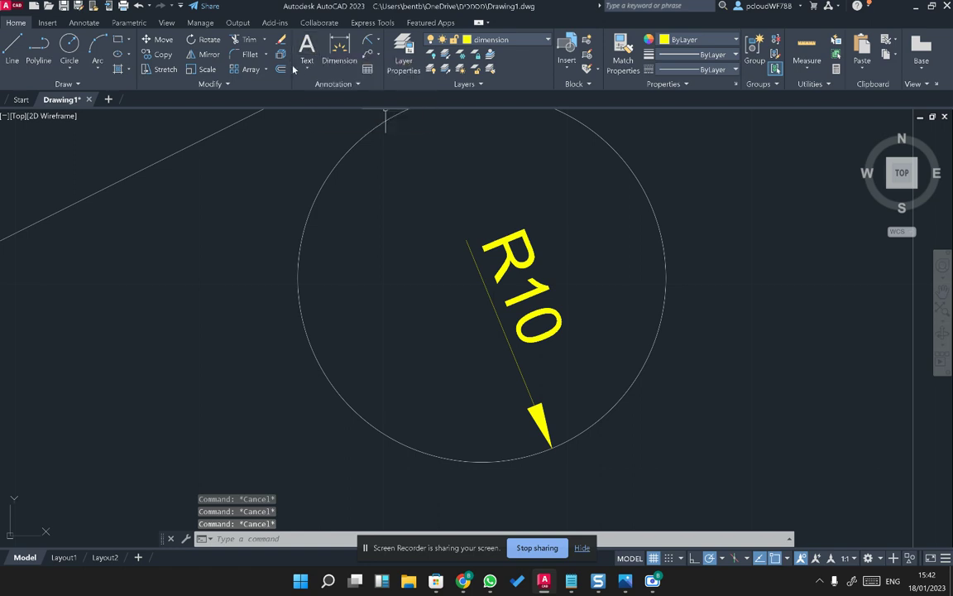
- Add a multiline text reading "לוח חשמל" in the empty space right of the dimensioned rectangle
{"action": "left_click", "coordinate": [314, 69]}
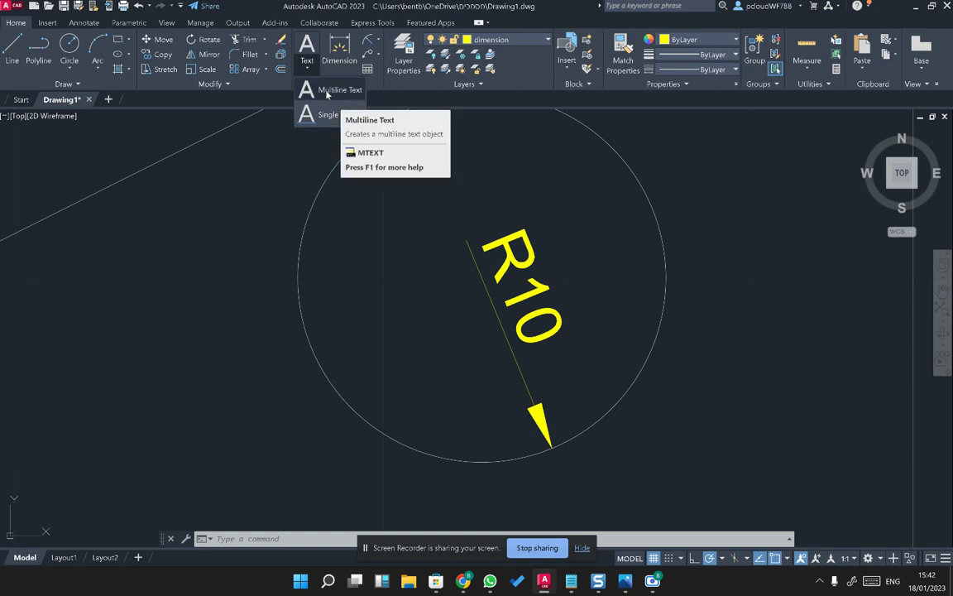
{"action": "left_click", "coordinate": [326, 92]}
{"action": "scroll", "coordinate": [405, 265], "scroll_direction": "down", "scroll_amount": 10}
{"action": "scroll", "coordinate": [273, 277], "scroll_direction": "up", "scroll_amount": 6}
{"action": "left_click", "coordinate": [350, 206]}
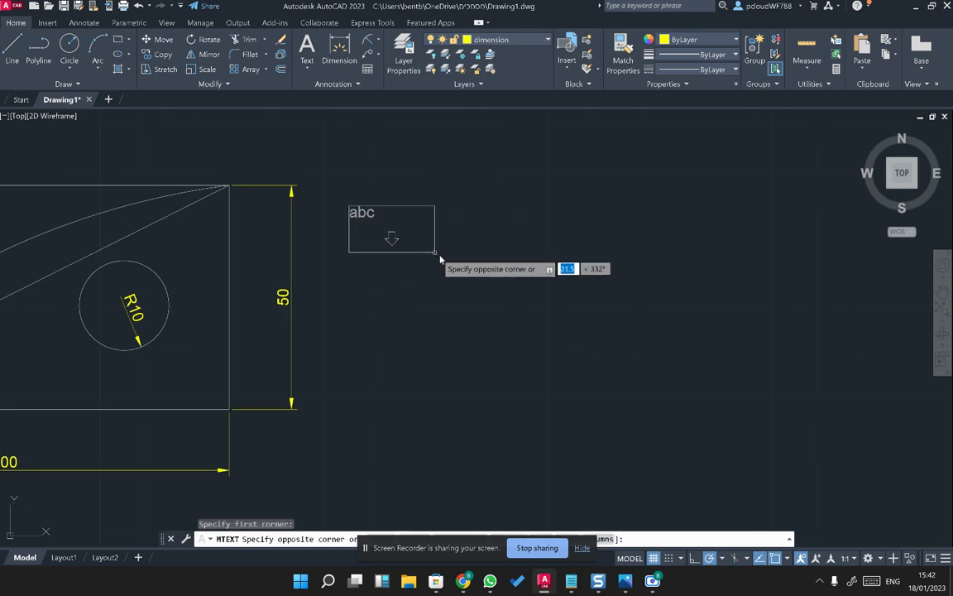
{"action": "left_click", "coordinate": [614, 286]}
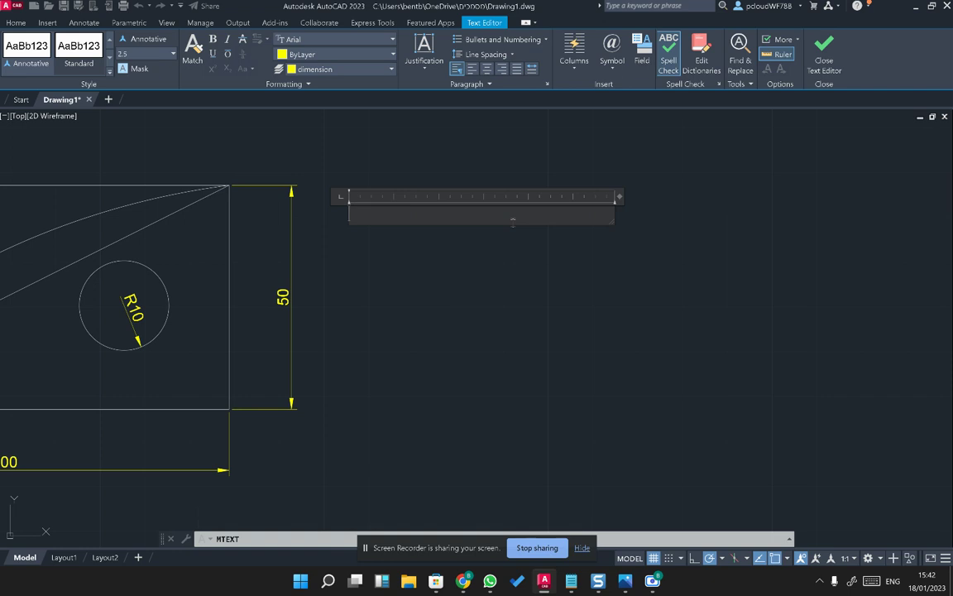
{"action": "type", "text": "לוח חשמל"}
{"action": "left_click", "coordinate": [484, 315]}
{"action": "key", "text": "Escape"}
{"action": "key", "text": "Escape"}
- Create a new layer named Text and set its color to green
{"action": "left_click", "coordinate": [355, 208]}
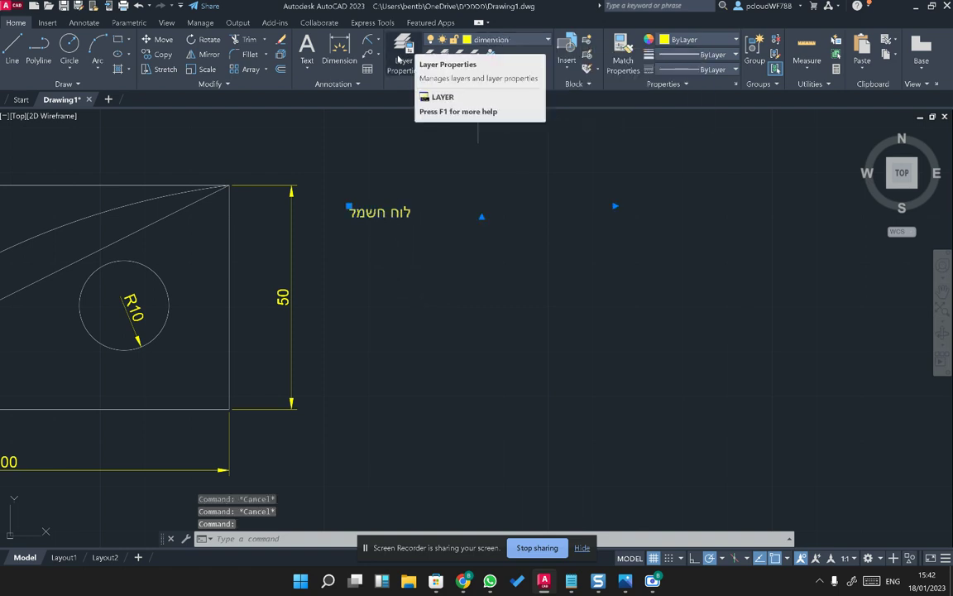
{"action": "left_click", "coordinate": [398, 56]}
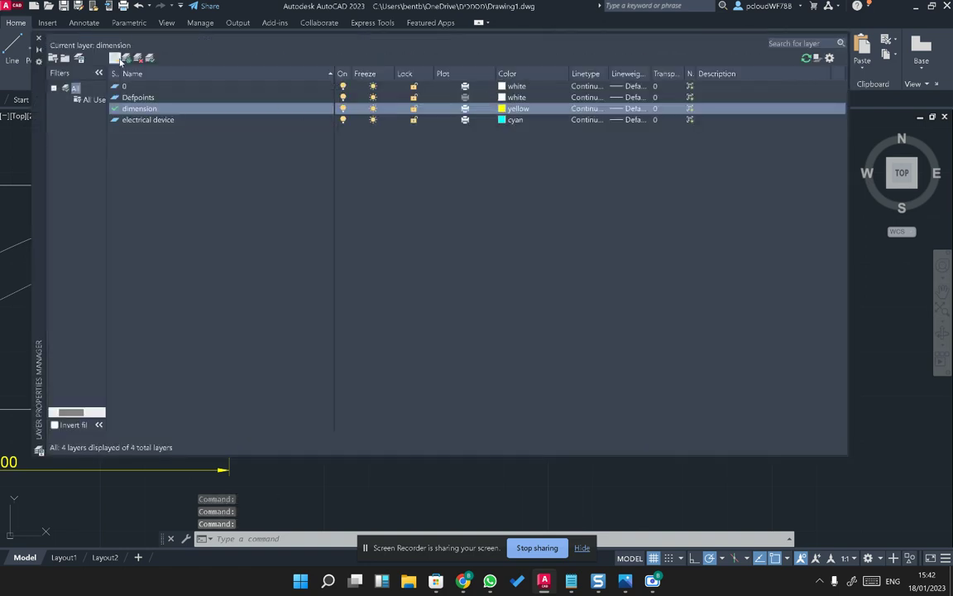
{"action": "left_click", "coordinate": [115, 58]}
{"action": "type", "text": "fur"}
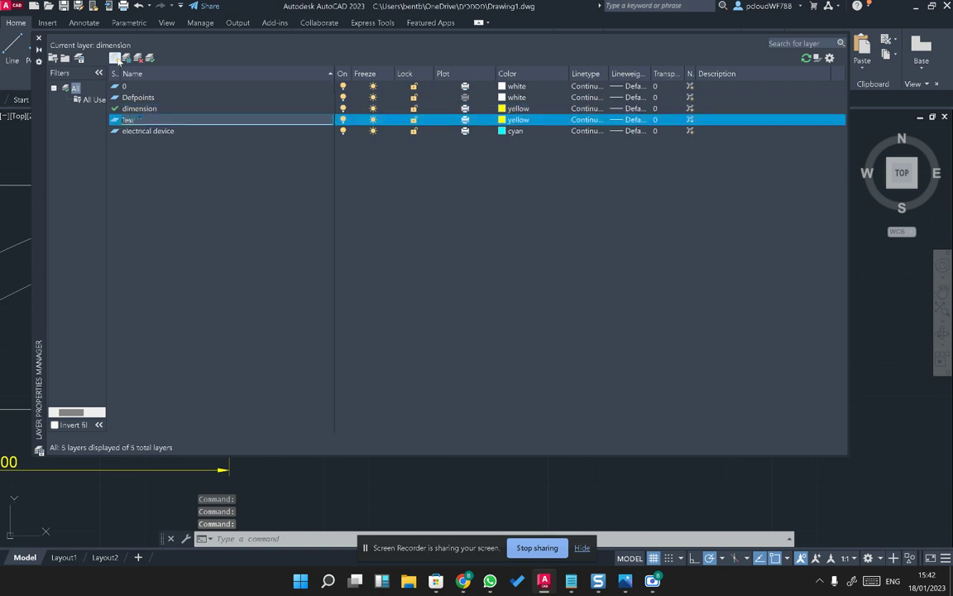
{"action": "key", "text": "Return"}
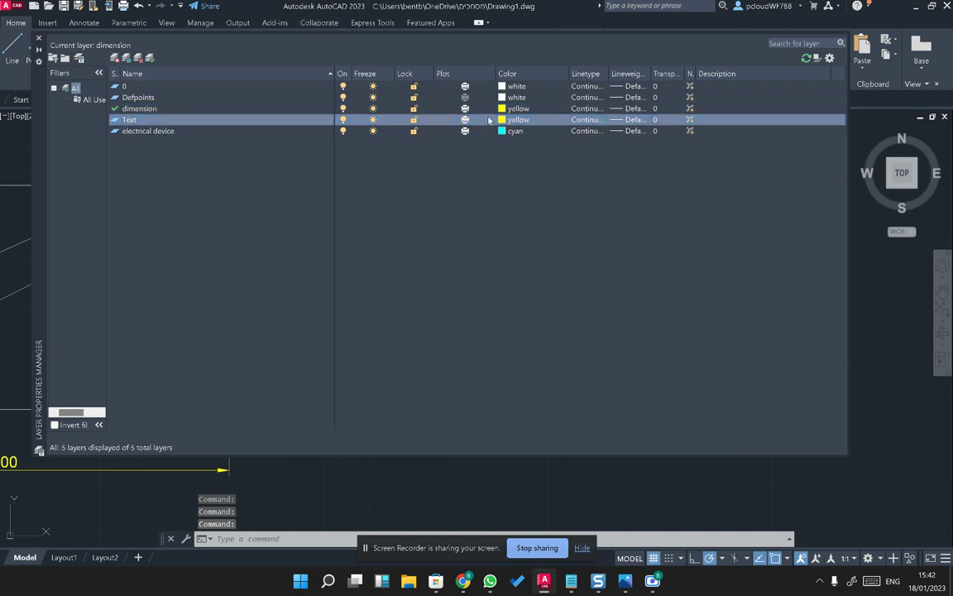
{"action": "left_click", "coordinate": [516, 119]}
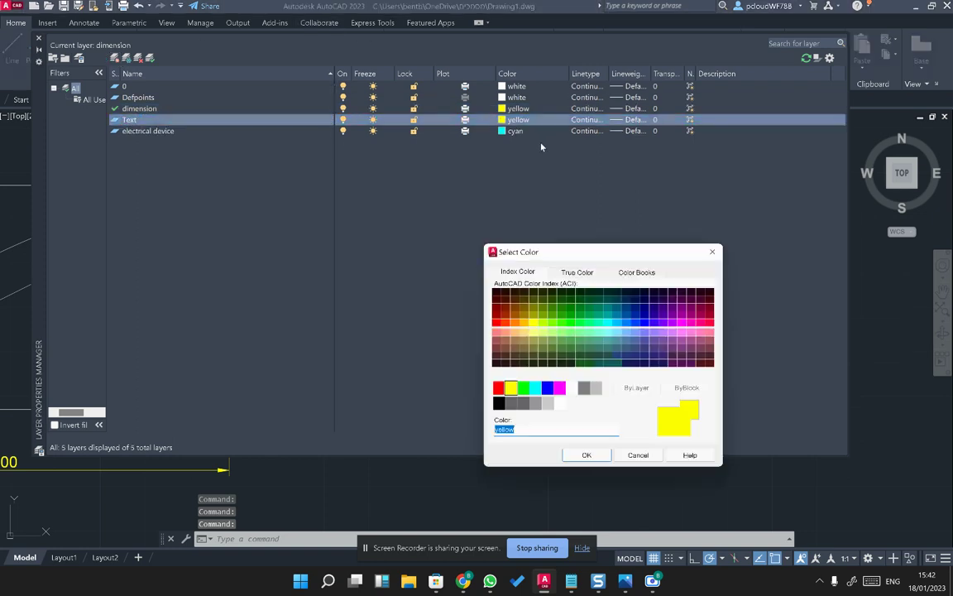
{"action": "left_click", "coordinate": [523, 388]}
{"action": "left_click", "coordinate": [587, 455]}
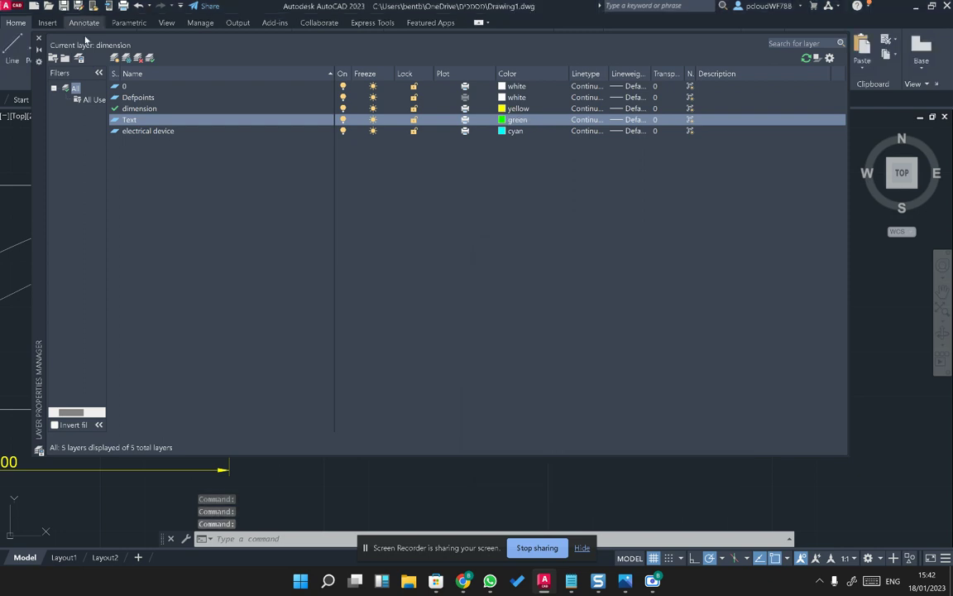
{"action": "left_click", "coordinate": [38, 38]}
- Move the "לוח חשמל" text onto the Text layer
{"action": "left_click", "coordinate": [440, 245]}
{"action": "left_click", "coordinate": [368, 176]}
{"action": "left_click", "coordinate": [488, 39]}
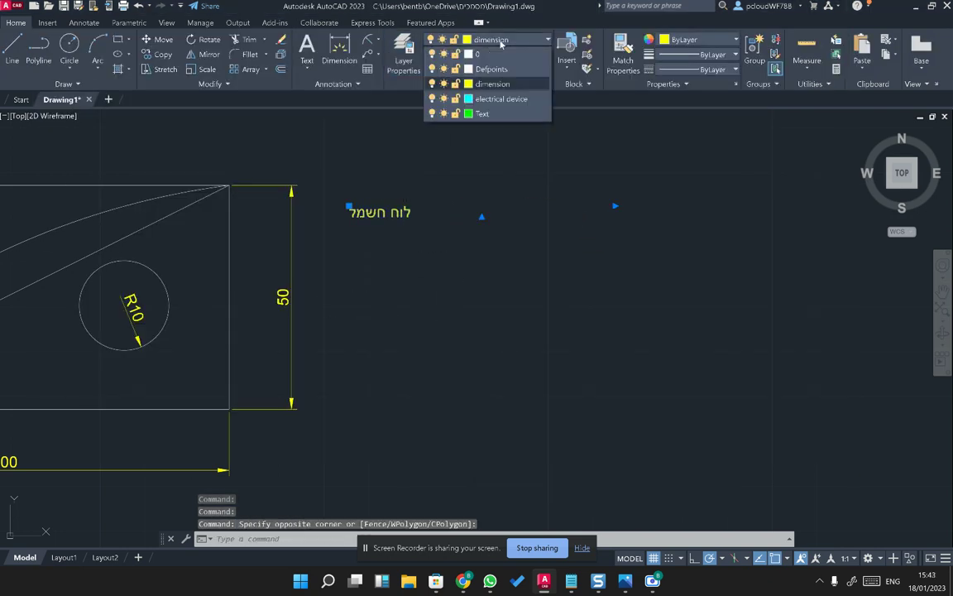
{"action": "left_click", "coordinate": [488, 112]}
{"action": "key", "text": "Escape"}
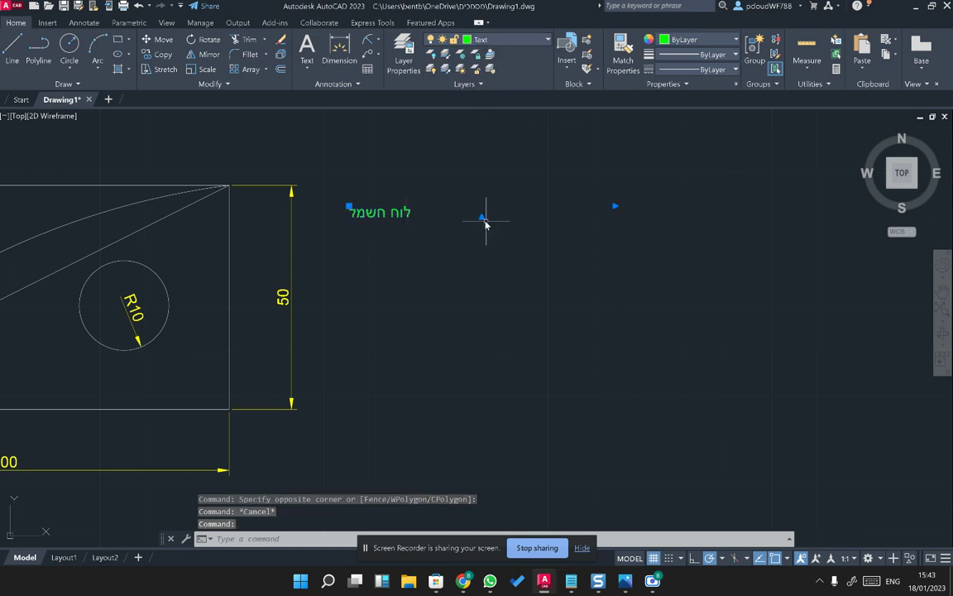
- Open the "לוח חשמל" text for editing and look through the fonts available for it
{"action": "double_click", "coordinate": [417, 214]}
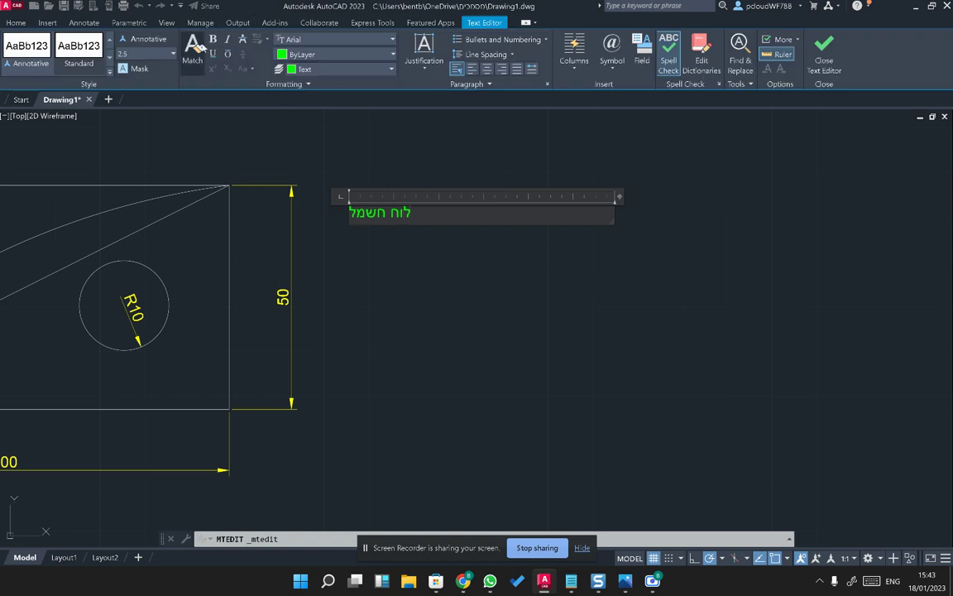
{"action": "triple_click", "coordinate": [352, 212]}
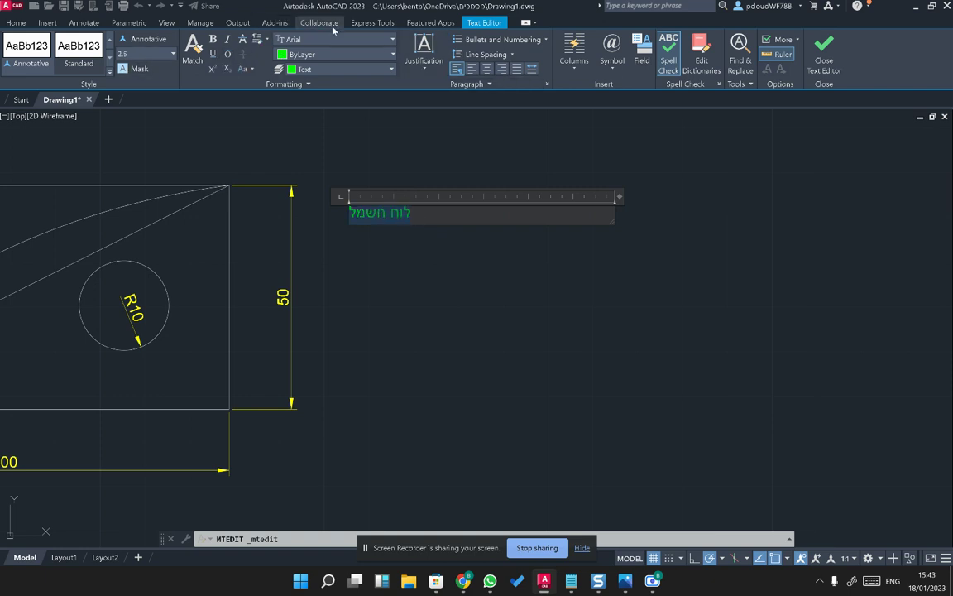
{"action": "left_click", "coordinate": [282, 40]}
{"action": "scroll", "coordinate": [314, 119], "scroll_direction": "down", "scroll_amount": 5}
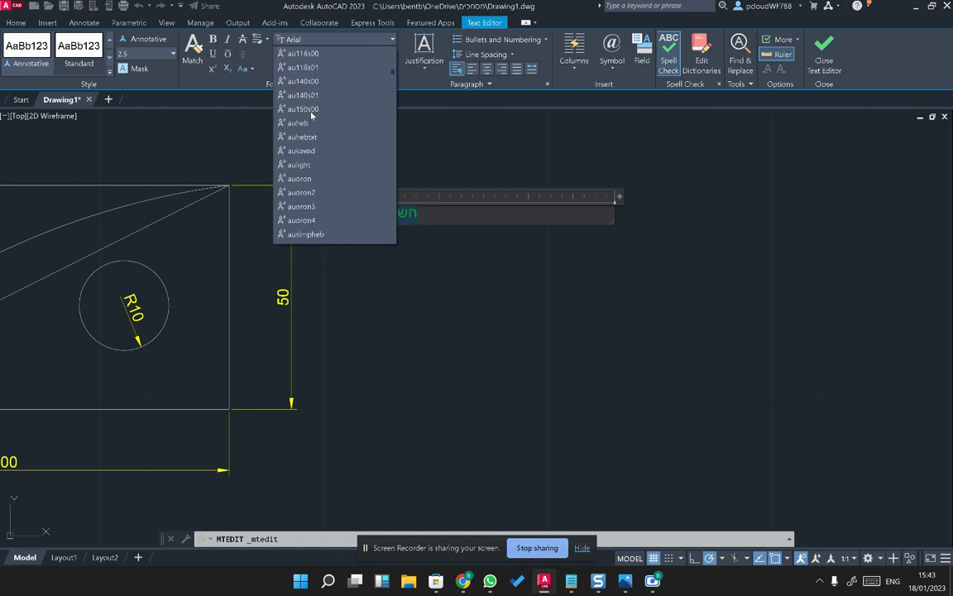
{"action": "scroll", "coordinate": [313, 113], "scroll_direction": "down", "scroll_amount": 10}
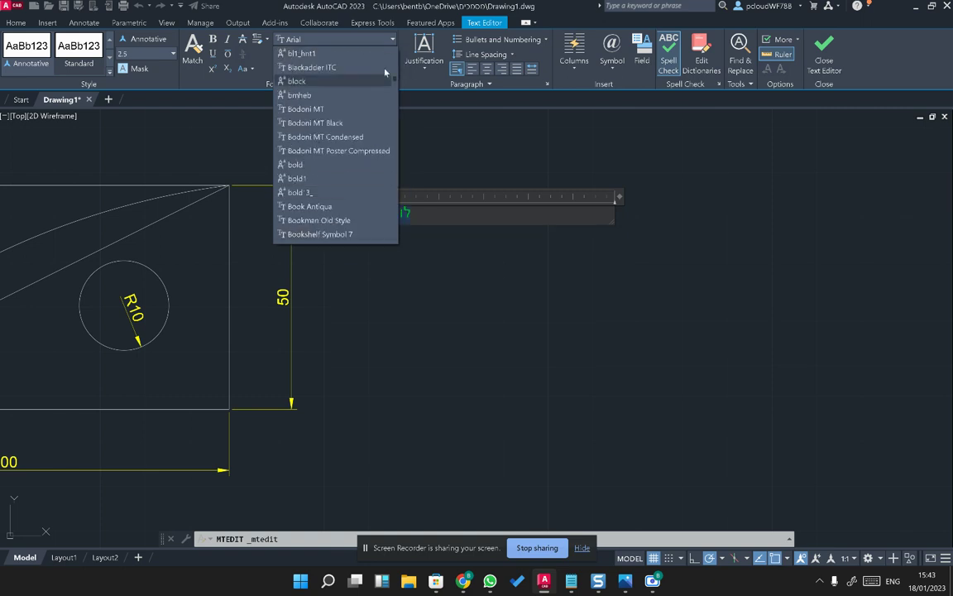
{"action": "left_click", "coordinate": [359, 200]}
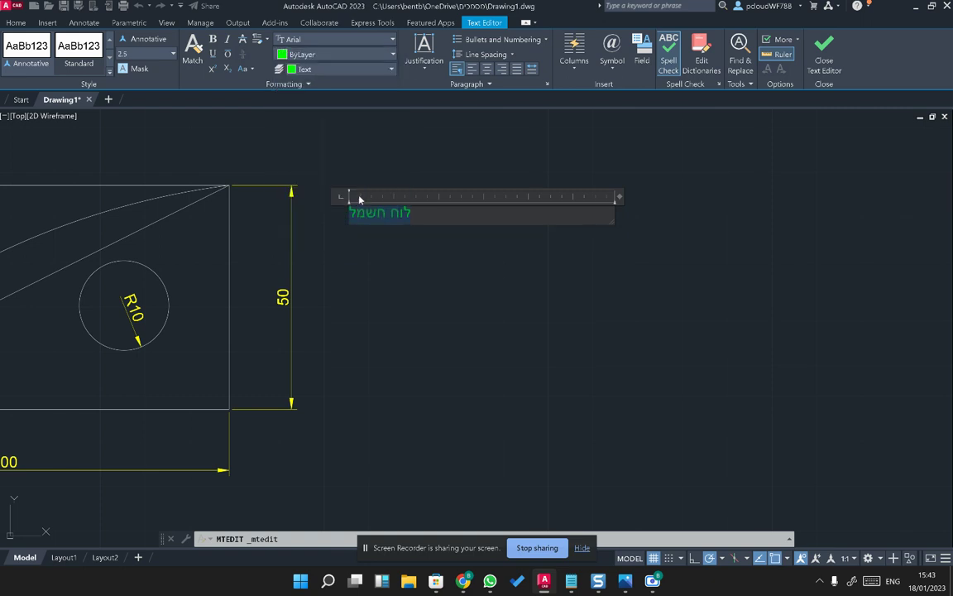
{"action": "left_click", "coordinate": [370, 179]}
{"action": "left_click", "coordinate": [372, 187]}
{"action": "left_click", "coordinate": [359, 207]}
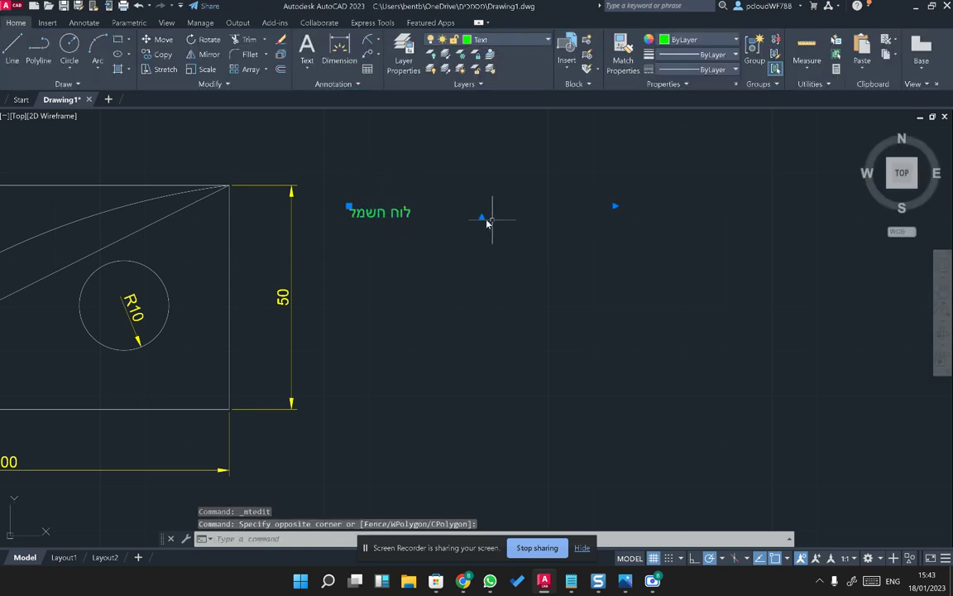
- Enlarge the whole "לוח חשמל" text, trying a height of 5 and settling on 10
{"action": "double_click", "coordinate": [422, 210]}
{"action": "key", "text": "ctrl+a"}
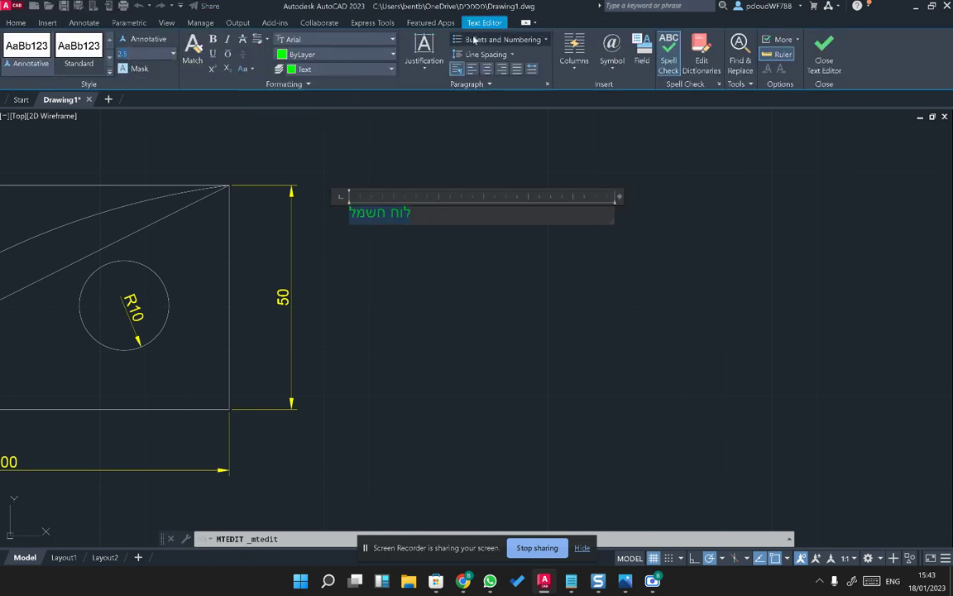
{"action": "type", "text": "5"}
{"action": "key", "text": "Return"}
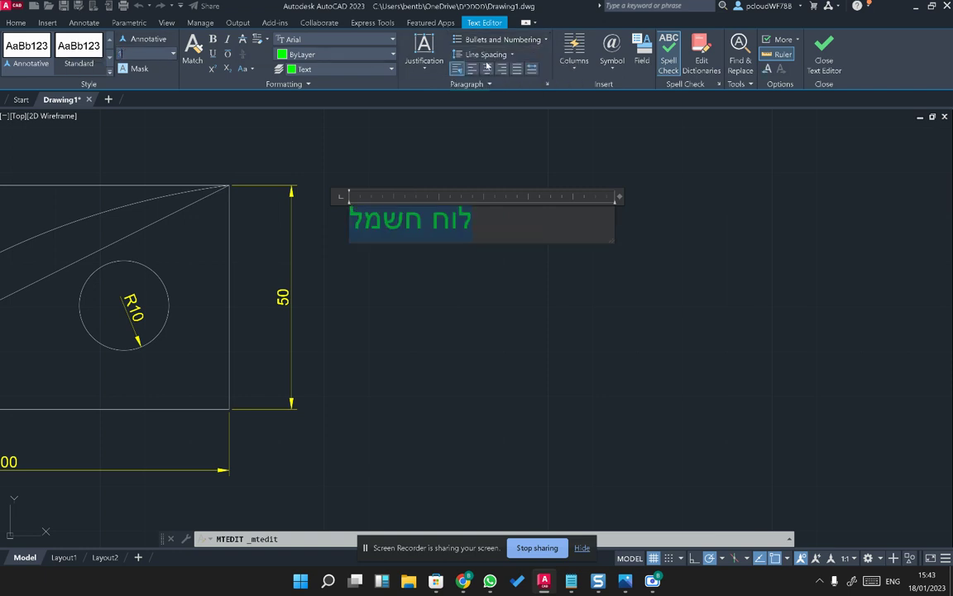
{"action": "type", "text": "1"}
{"action": "key", "text": "Return"}
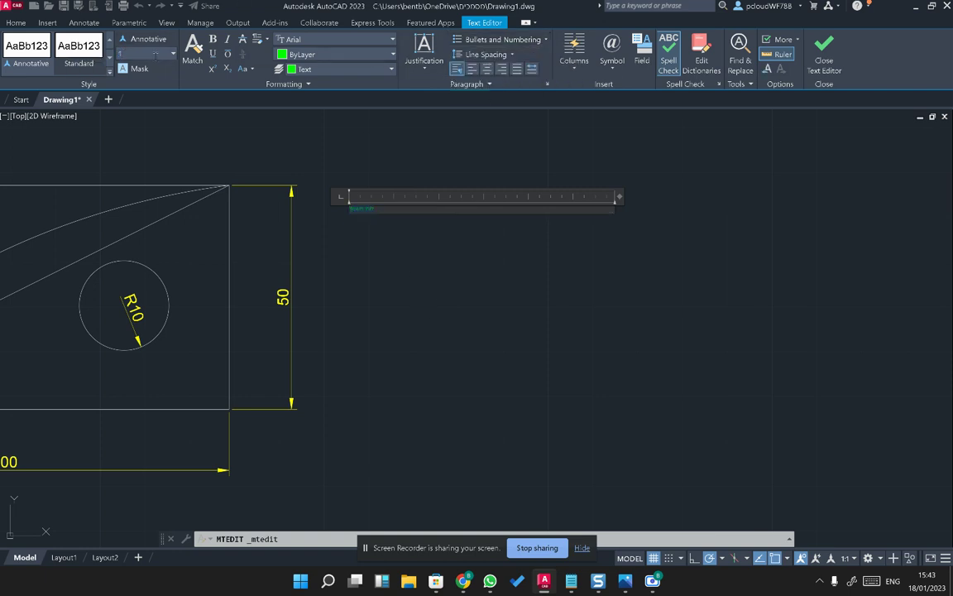
{"action": "type", "text": "0"}
{"action": "key", "text": "Return"}
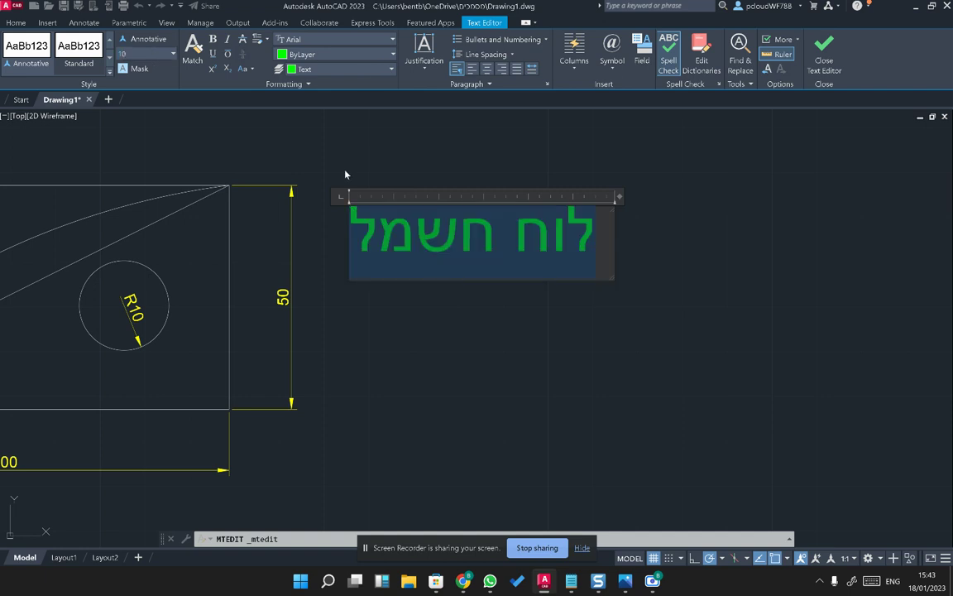
{"action": "key", "text": "Escape"}
{"action": "key", "text": "Escape"}
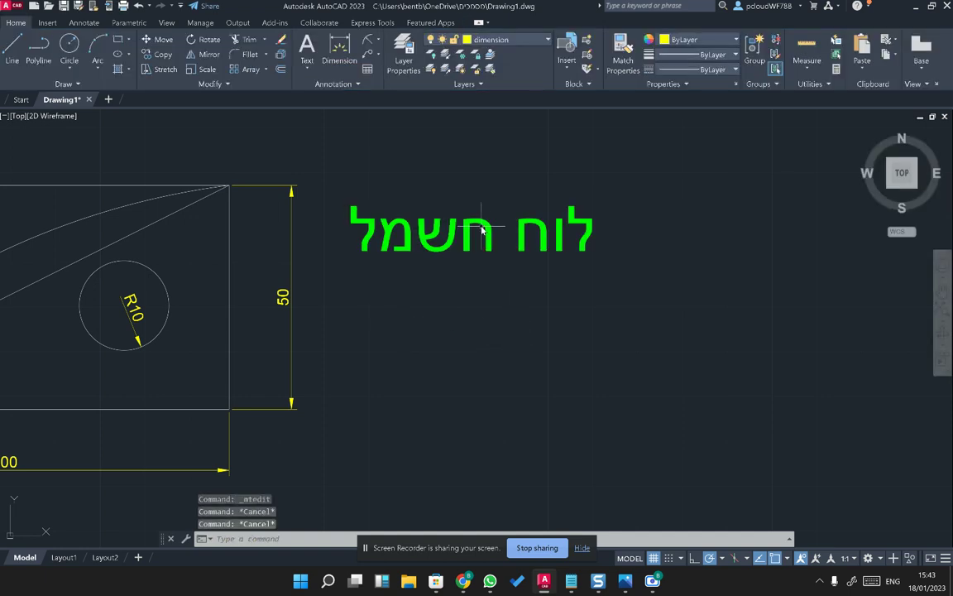
{"action": "left_click", "coordinate": [482, 230]}
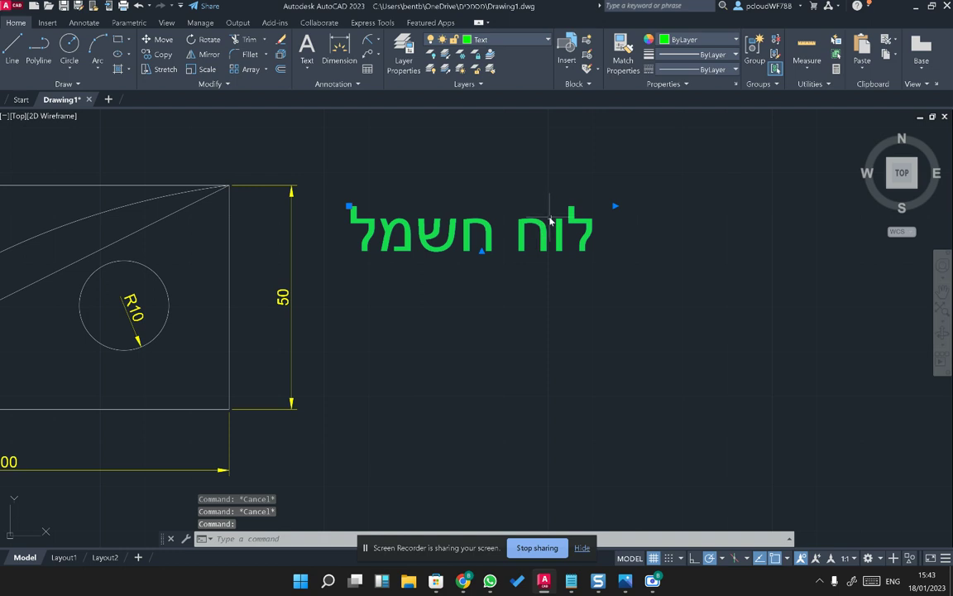
{"action": "left_click", "coordinate": [569, 233]}
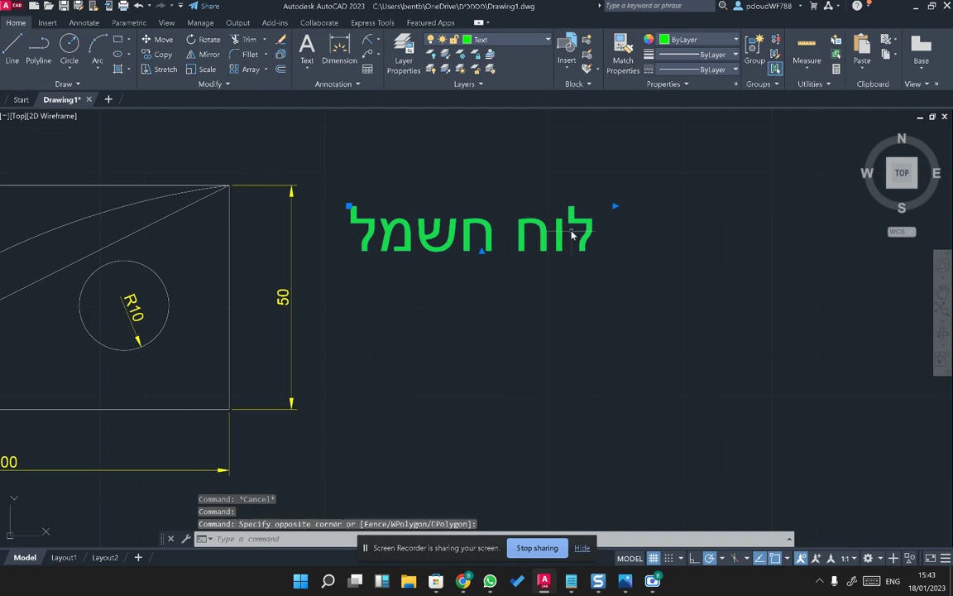
{"action": "left_click", "coordinate": [571, 235]}
{"action": "left_click", "coordinate": [617, 236]}
{"action": "left_click", "coordinate": [530, 236]}
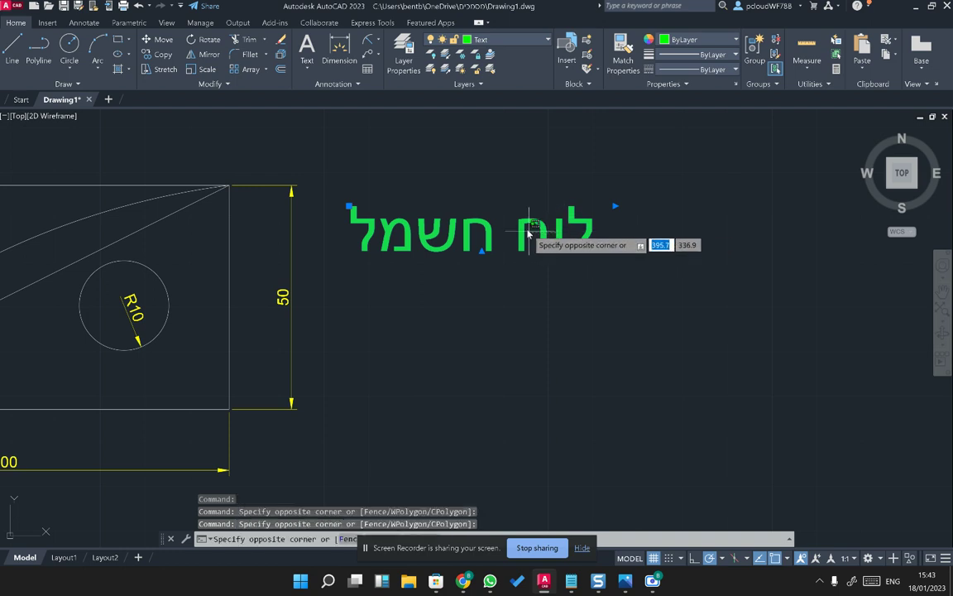
{"action": "left_click", "coordinate": [531, 236]}
{"action": "left_click", "coordinate": [522, 232]}
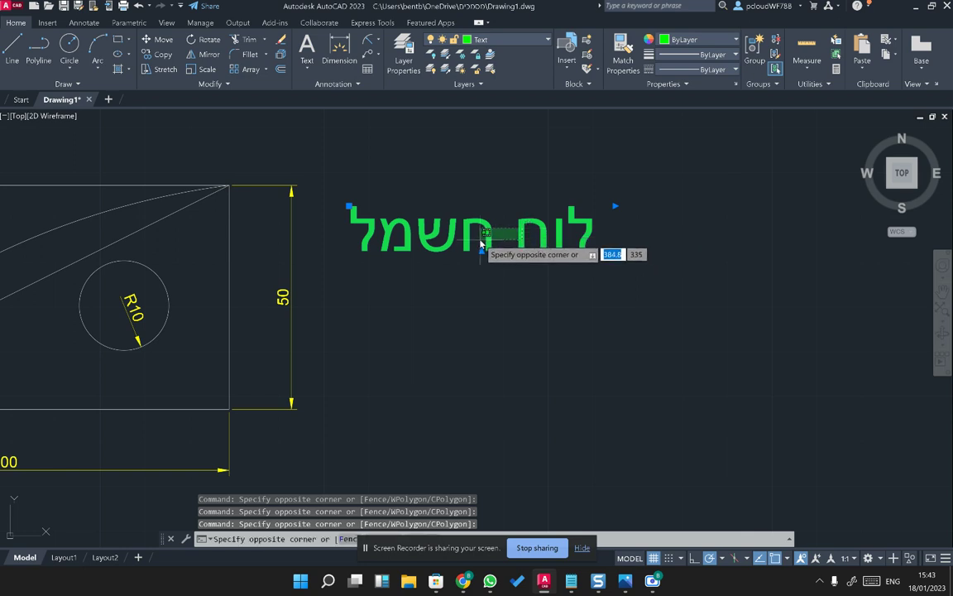
{"action": "key", "text": "Escape"}
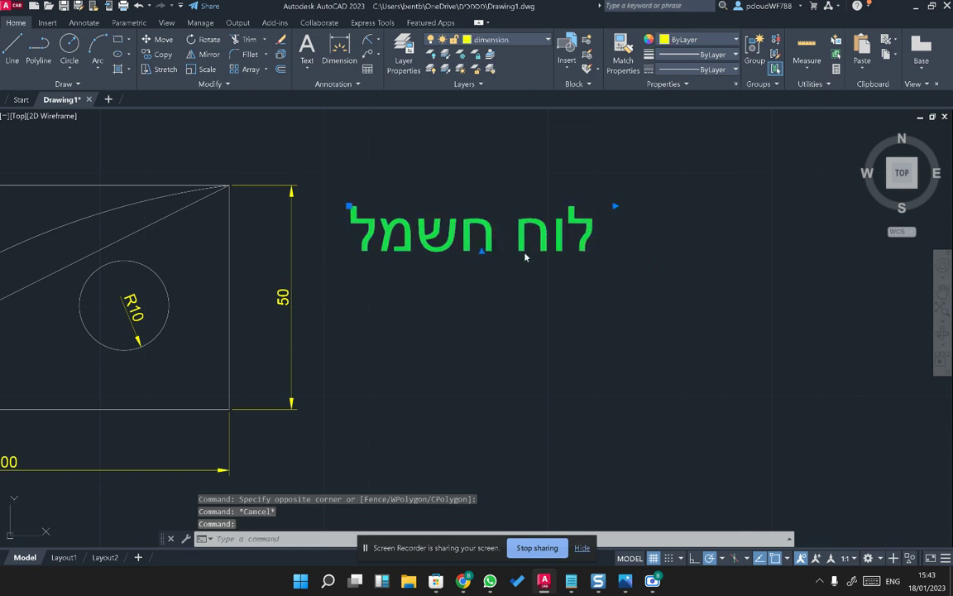
- Insert a few extra characters into the "לוח חשמל" text and delete them again
{"action": "double_click", "coordinate": [489, 242]}
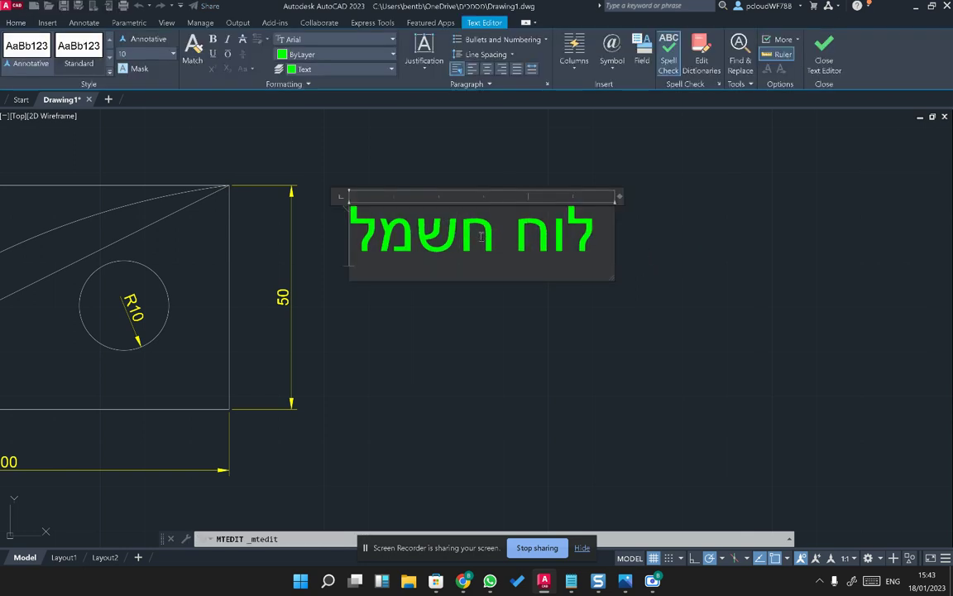
{"action": "type", "text": "sak"}
{"action": "key", "text": "BackSpace"}
{"action": "key", "text": "BackSpace"}
{"action": "key", "text": "BackSpace"}
{"action": "key", "text": "BackSpace"}
{"action": "key", "text": "Escape"}
{"action": "key", "text": "Escape"}
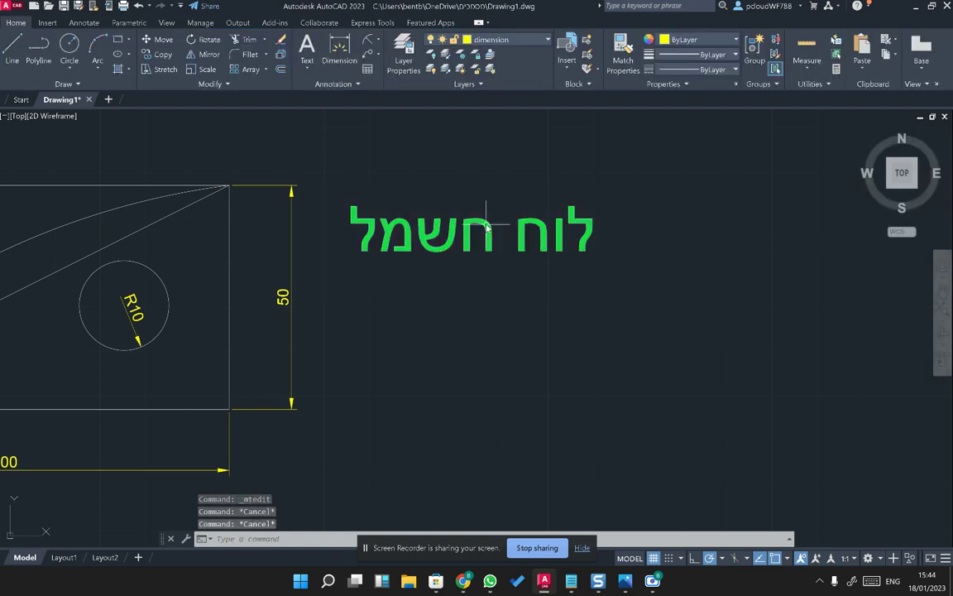
- Add a second line below "לוח חשמל" containing the Diameter and Delta symbols
{"action": "left_click", "coordinate": [531, 243]}
{"action": "double_click", "coordinate": [511, 243]}
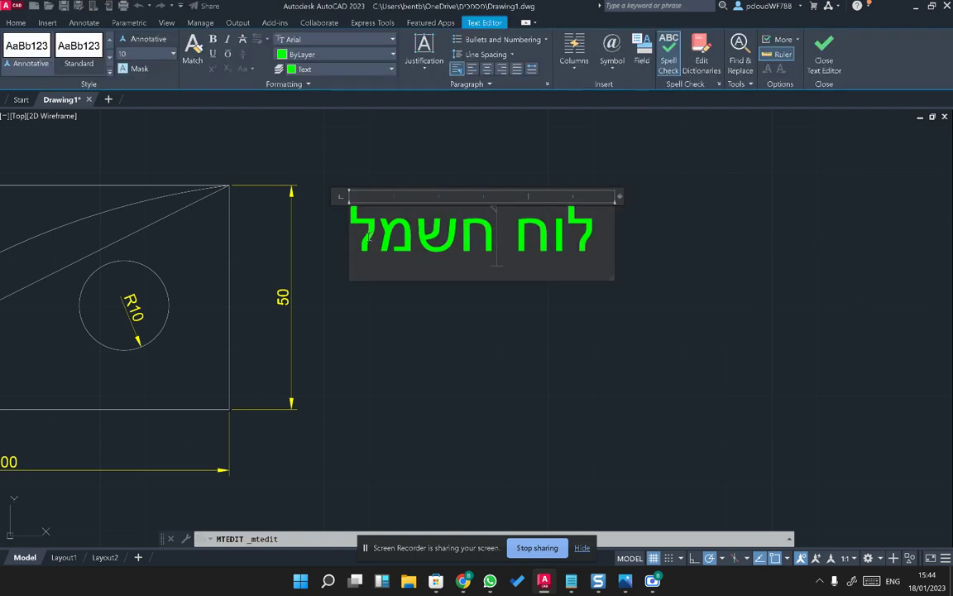
{"action": "key", "text": "Return"}
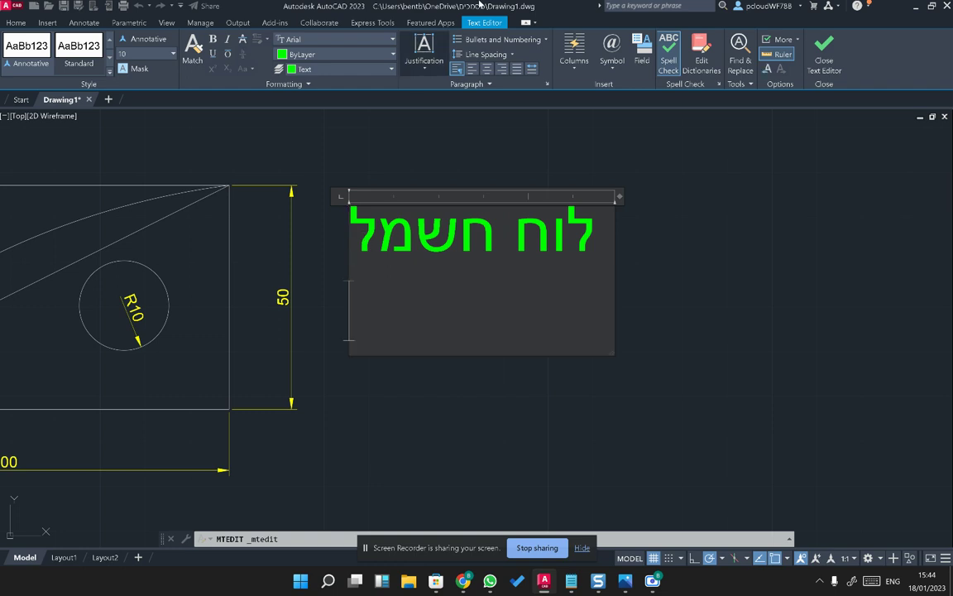
{"action": "left_click", "coordinate": [612, 58]}
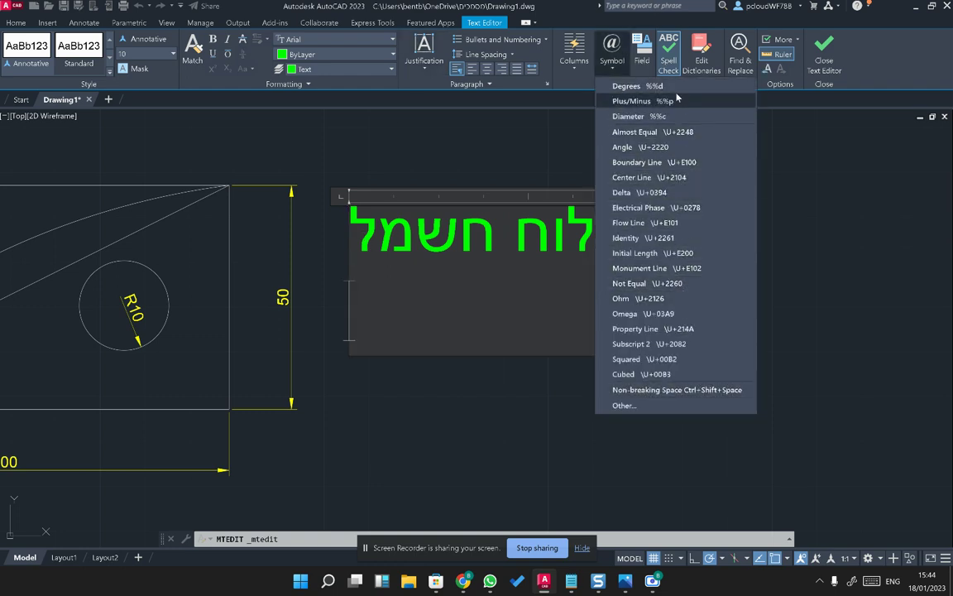
{"action": "left_click", "coordinate": [653, 116]}
{"action": "left_click", "coordinate": [613, 51]}
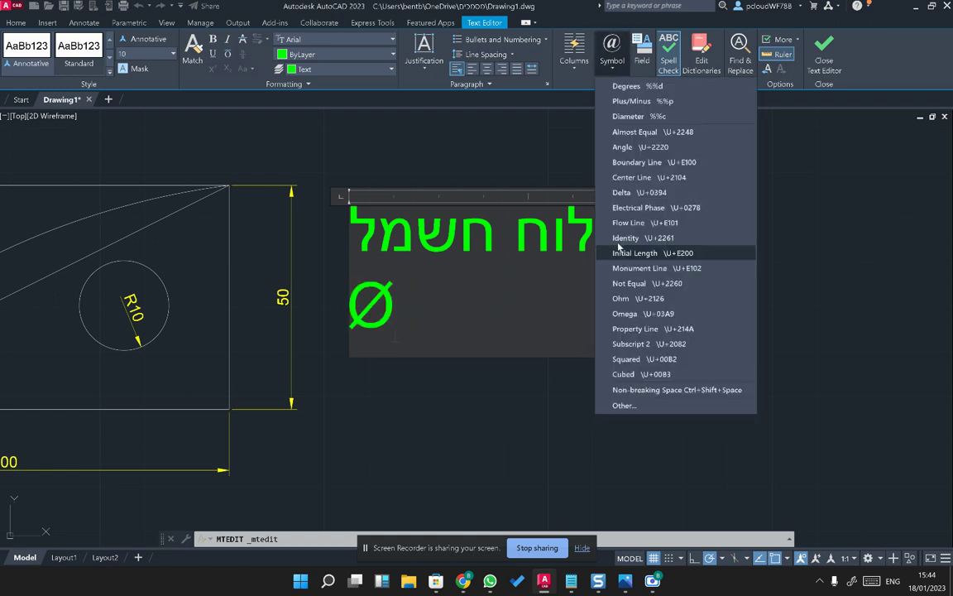
{"action": "left_click", "coordinate": [637, 192]}
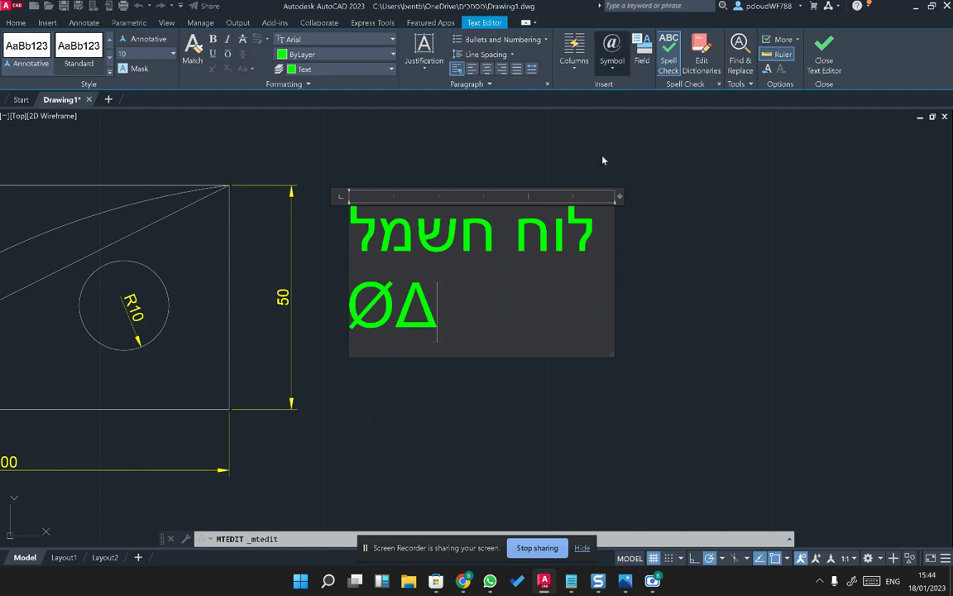
{"action": "left_click", "coordinate": [612, 56]}
{"action": "left_click", "coordinate": [497, 289]}
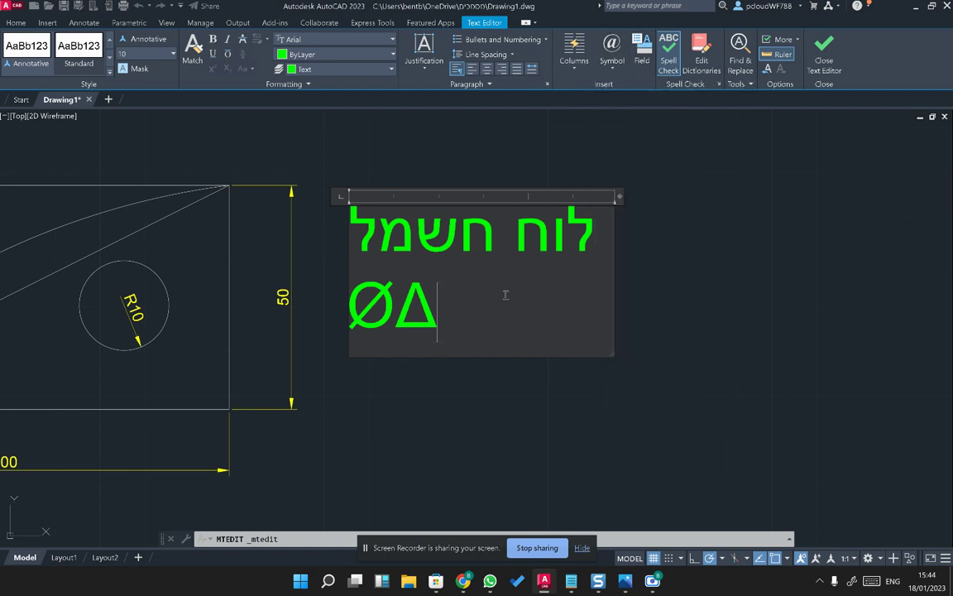
- Replace the Diameter and Delta symbols with the Cubed symbol, then delete the whole second text line
{"action": "left_click_drag", "start_coordinate": [460, 312], "coordinate": [344, 302]}
{"action": "left_click", "coordinate": [613, 57]}
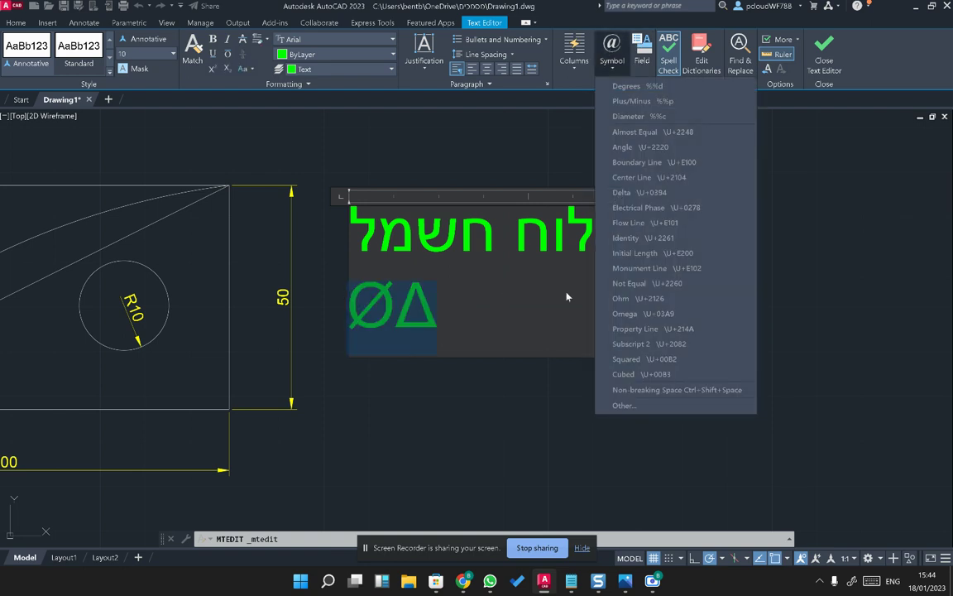
{"action": "left_click", "coordinate": [654, 373]}
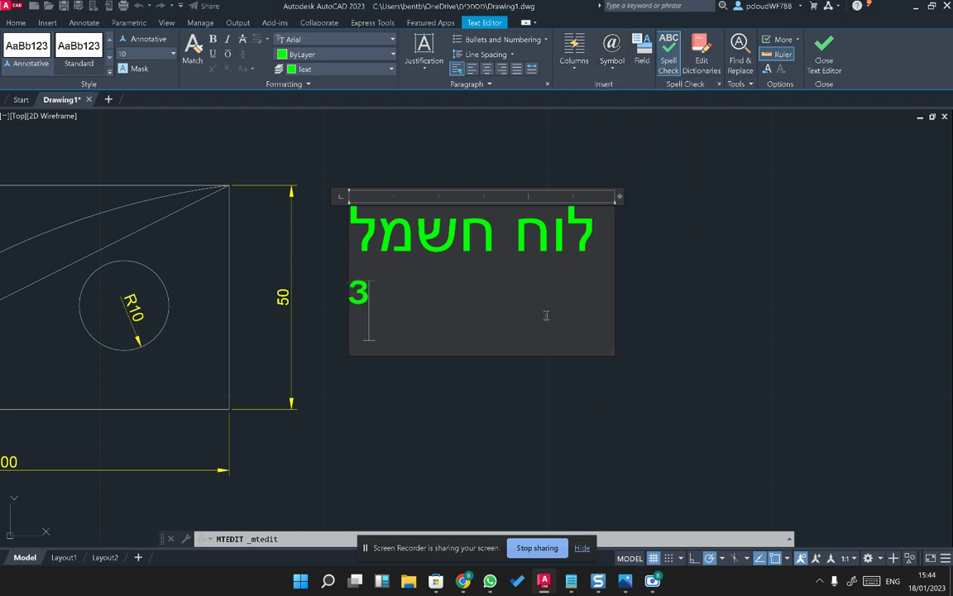
{"action": "key", "text": "BackSpace"}
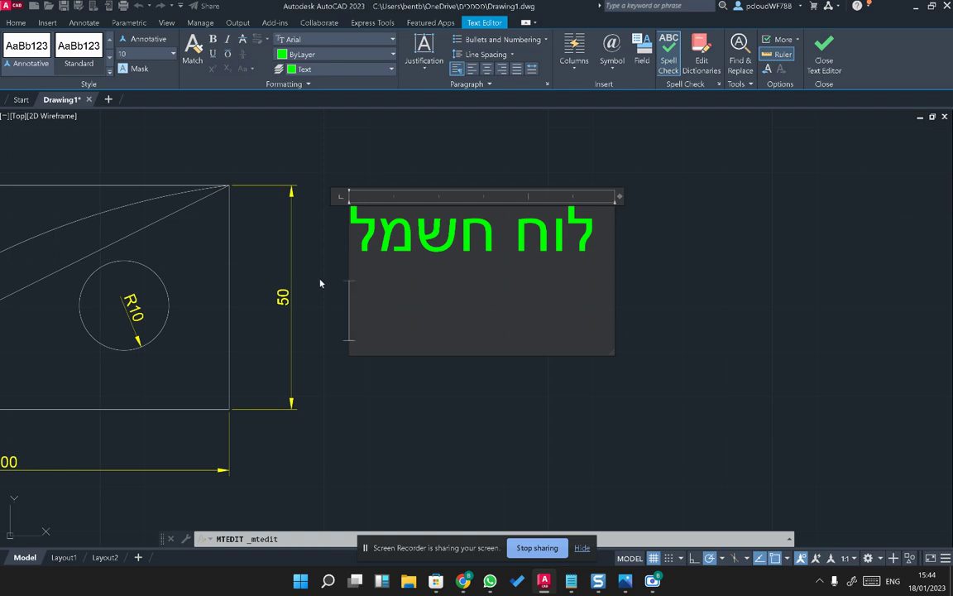
{"action": "key", "text": "BackSpace"}
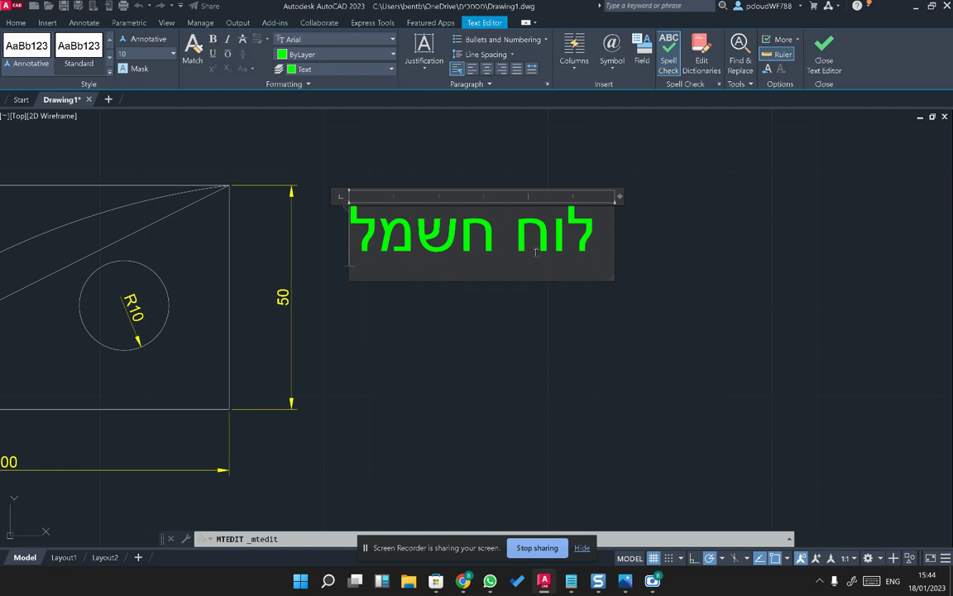
- Try bold and underline on the word "חשמל", remove both formats and finish editing the text
{"action": "double_click", "coordinate": [422, 238]}
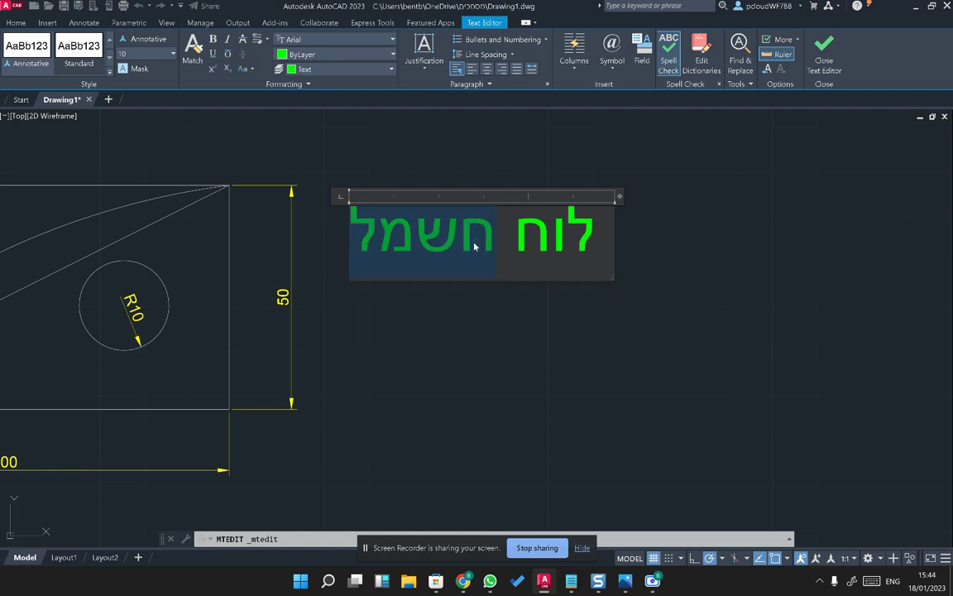
{"action": "left_click", "coordinate": [213, 39]}
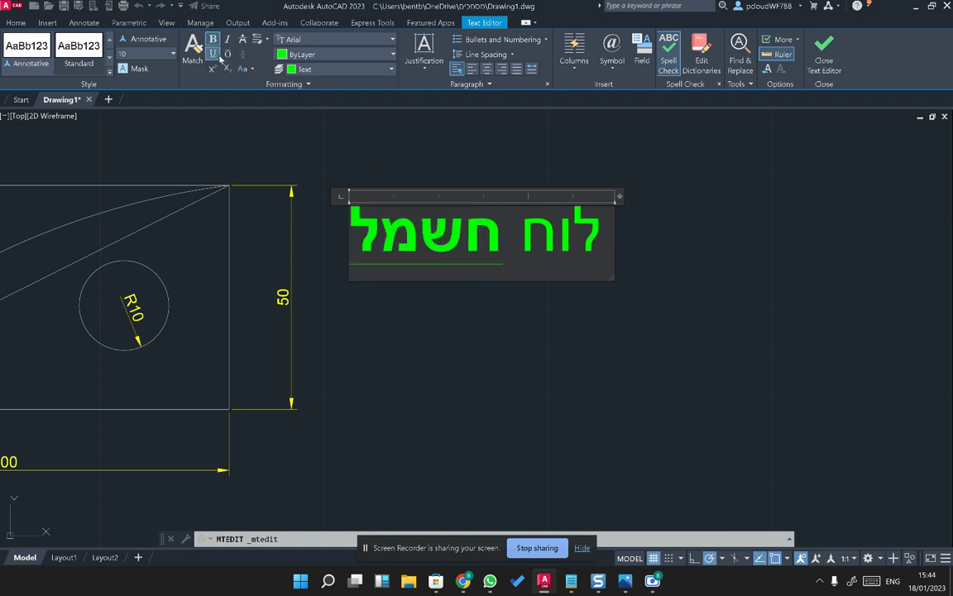
{"action": "left_click", "coordinate": [213, 39]}
{"action": "left_click", "coordinate": [623, 290]}
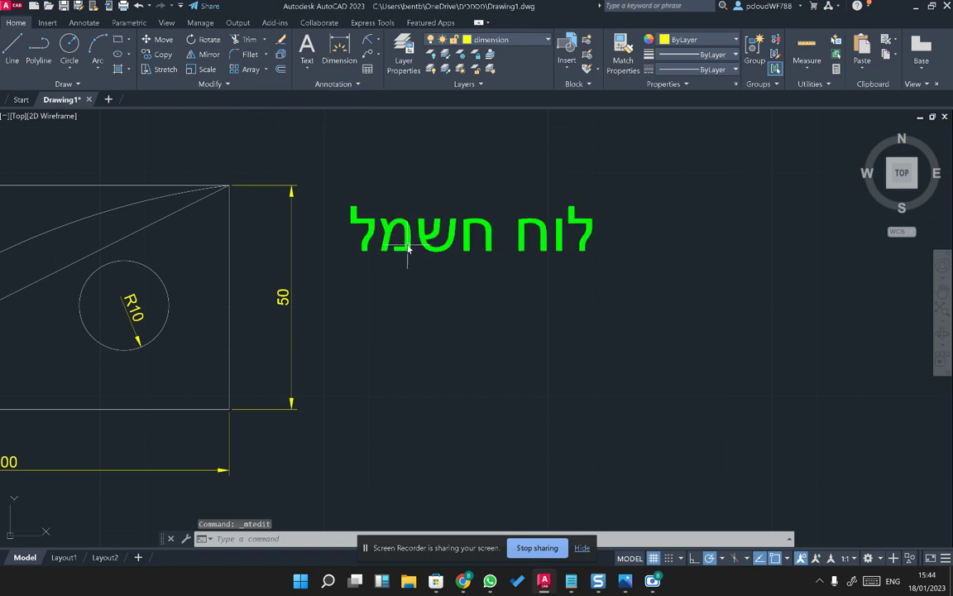
- Start a single-line text below "לוח חשמל" with a text height of 5
{"action": "left_click", "coordinate": [315, 69]}
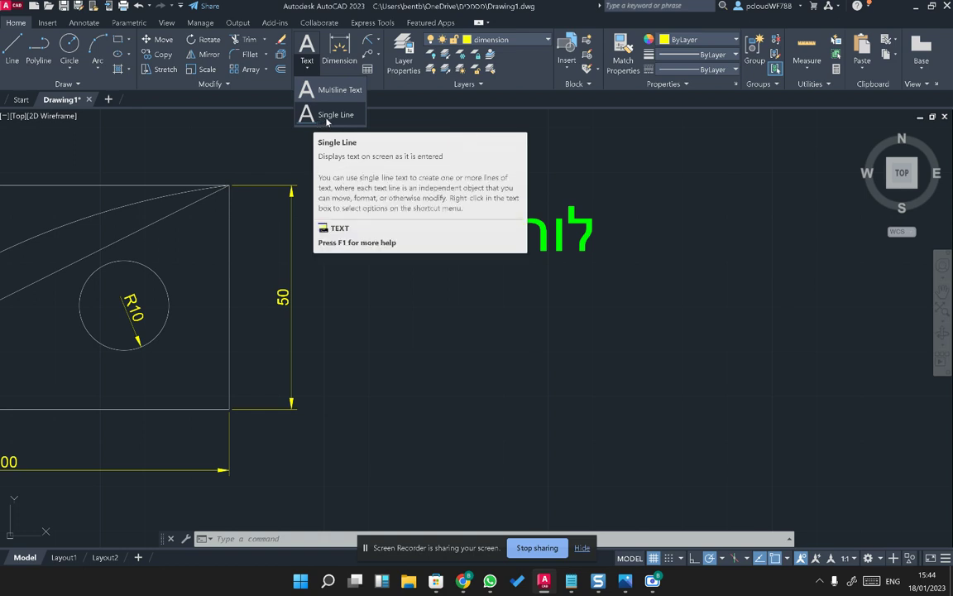
{"action": "left_click", "coordinate": [327, 122]}
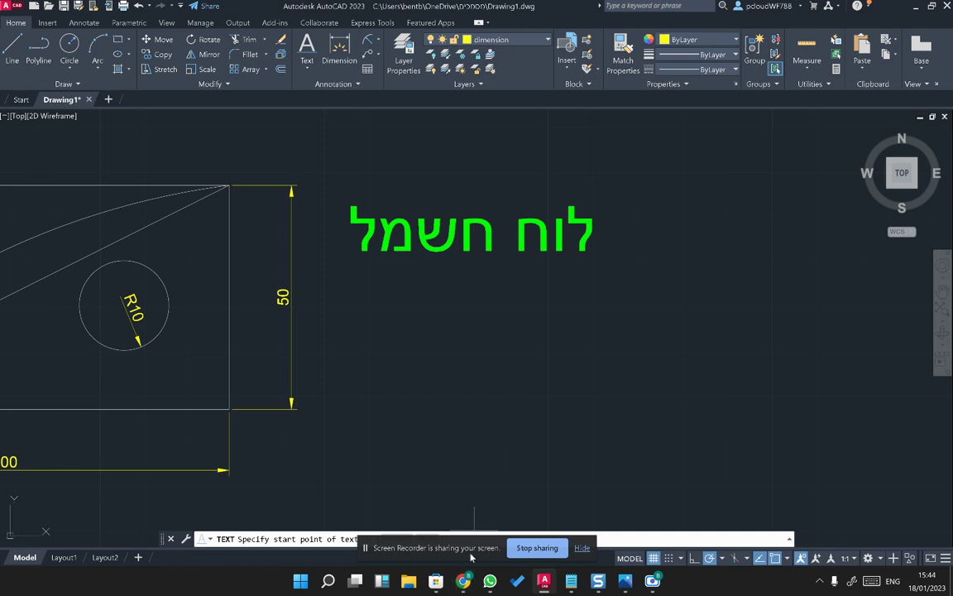
{"action": "left_click", "coordinate": [582, 548]}
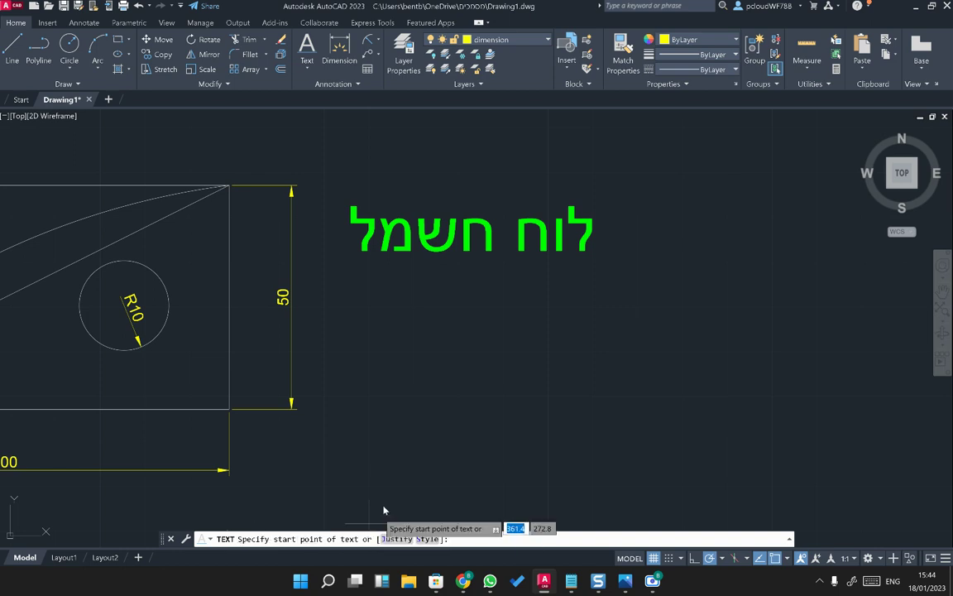
{"action": "left_click", "coordinate": [420, 367]}
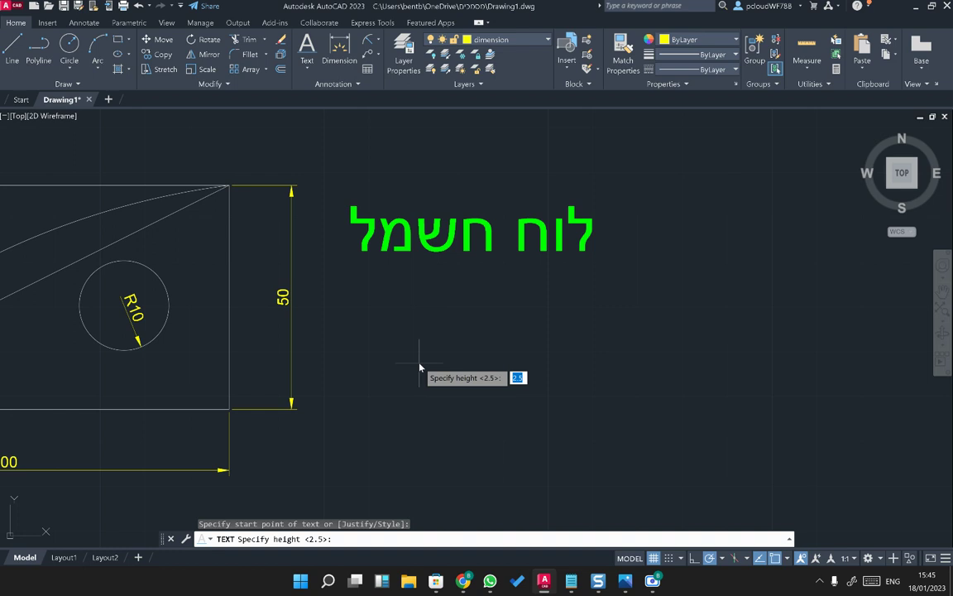
{"action": "type", "text": "5"}
{"action": "key", "text": "Return"}
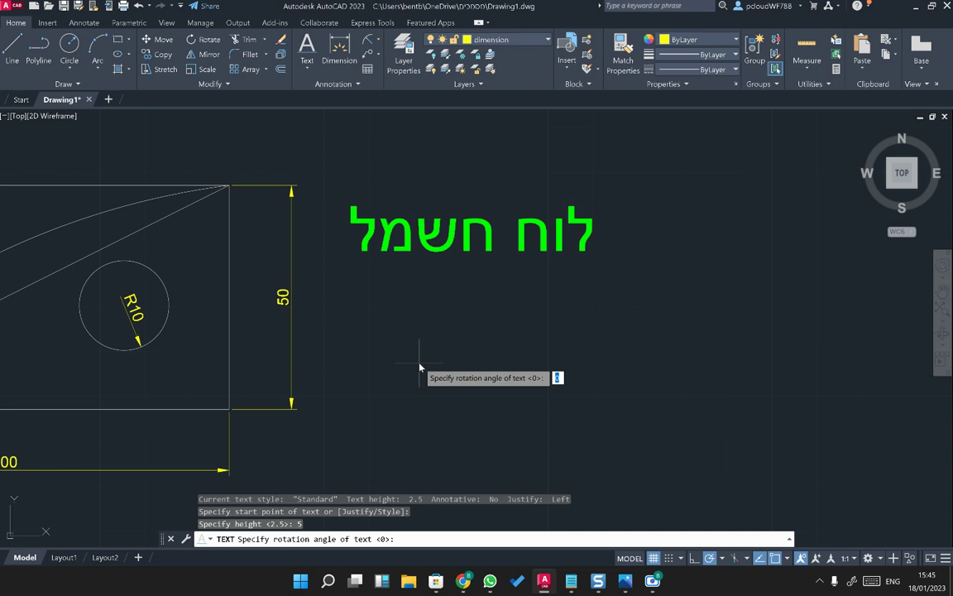
- Give the single-line text a rotation angle of 30, enter "חצילים" as its content and end the Text command
{"action": "type", "text": "2.5"}
{"action": "key", "text": "BackSpace"}
{"action": "key", "text": "BackSpace"}
{"action": "key", "text": "BackSpace"}
{"action": "key", "text": "Return"}
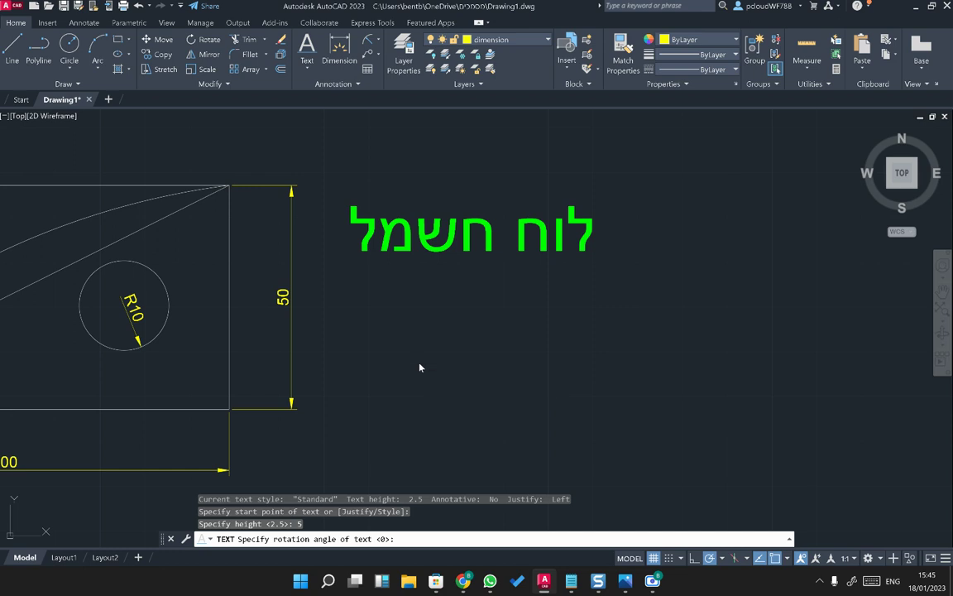
{"action": "type", "text": "30"}
{"action": "key", "text": "Return"}
{"action": "type", "text": "חצילים"}
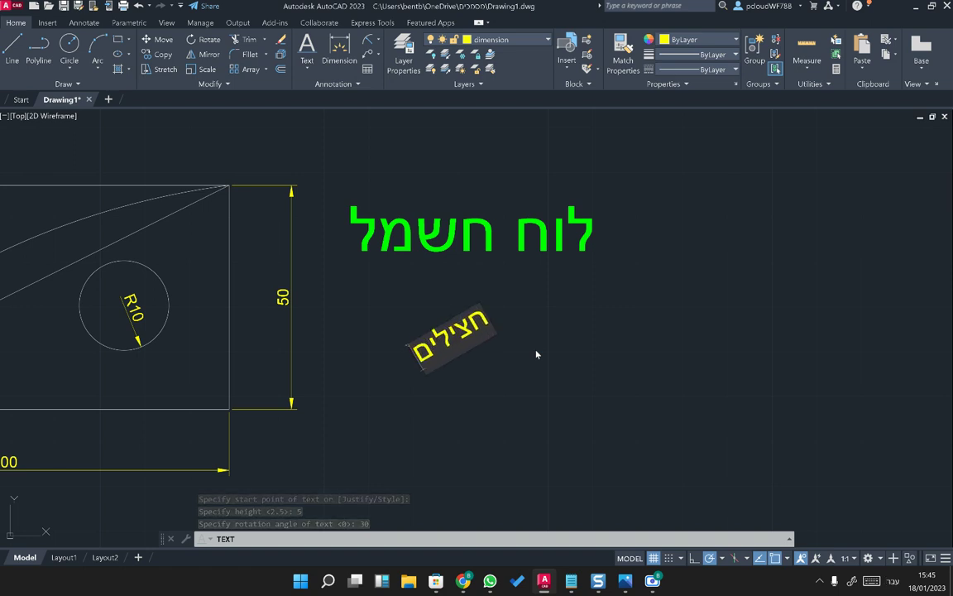
{"action": "left_click", "coordinate": [736, 463]}
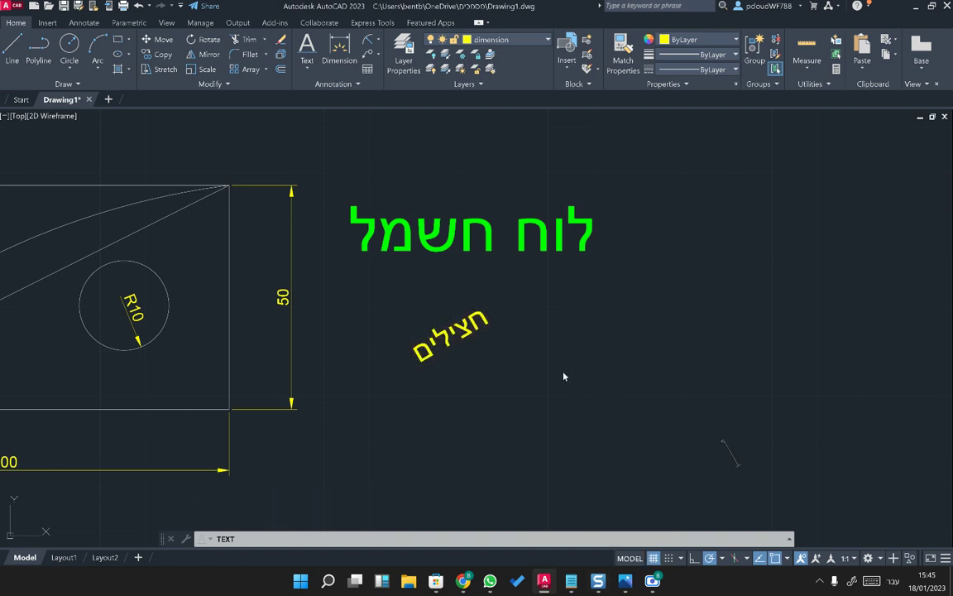
{"action": "key", "text": "Escape"}
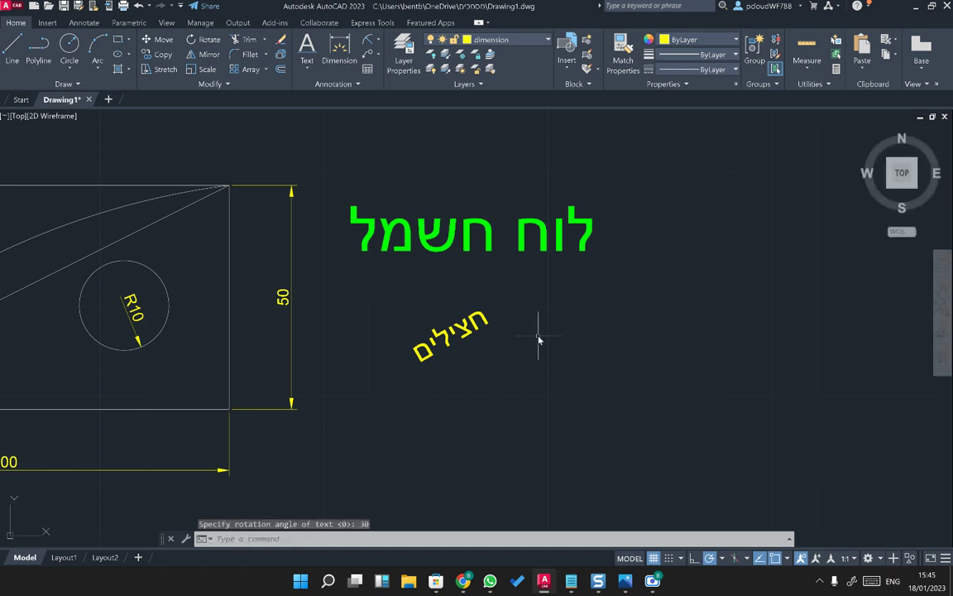
- Assign the "חצילים" text to the Text layer
{"action": "left_click", "coordinate": [488, 325]}
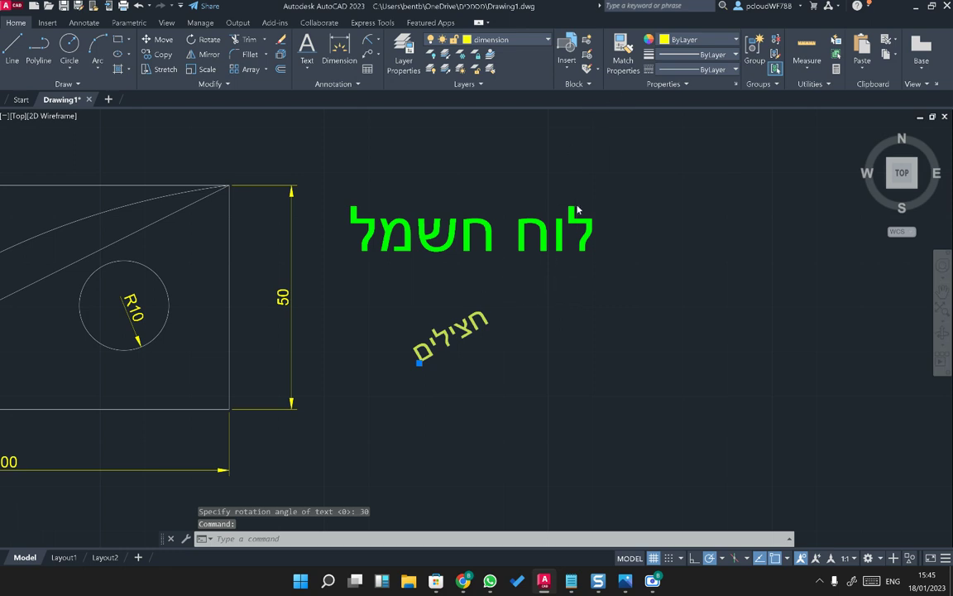
{"action": "scroll", "coordinate": [573, 209], "scroll_direction": "down", "scroll_amount": 4}
{"action": "scroll", "coordinate": [546, 237], "scroll_direction": "up", "scroll_amount": 4}
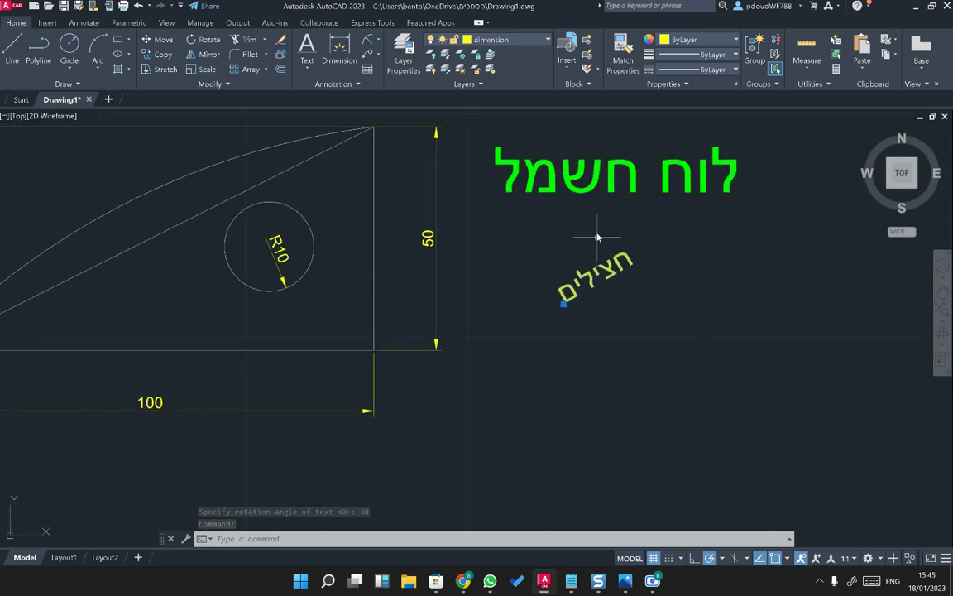
{"action": "left_click", "coordinate": [508, 39]}
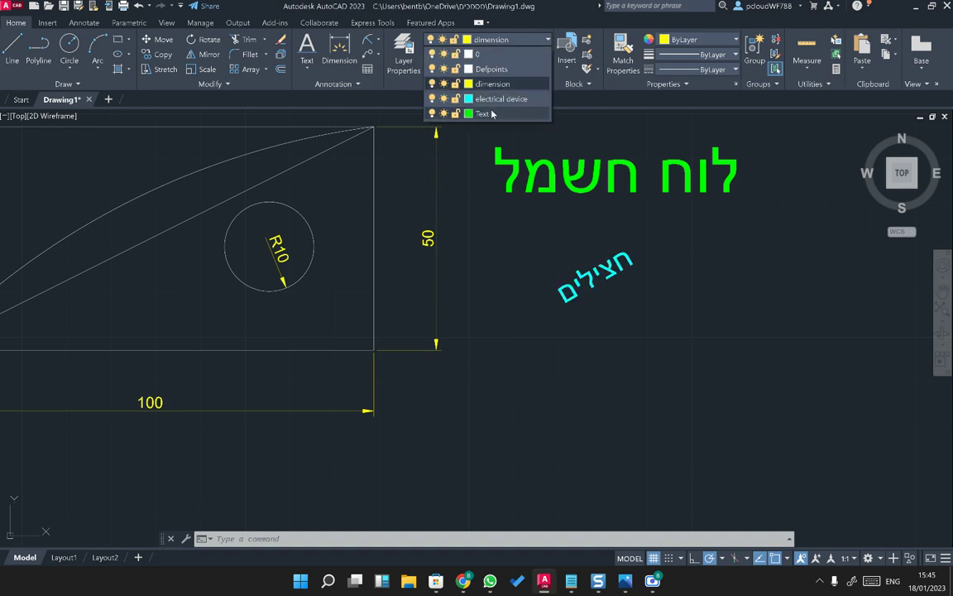
{"action": "left_click", "coordinate": [484, 105]}
{"action": "key", "text": "Escape"}
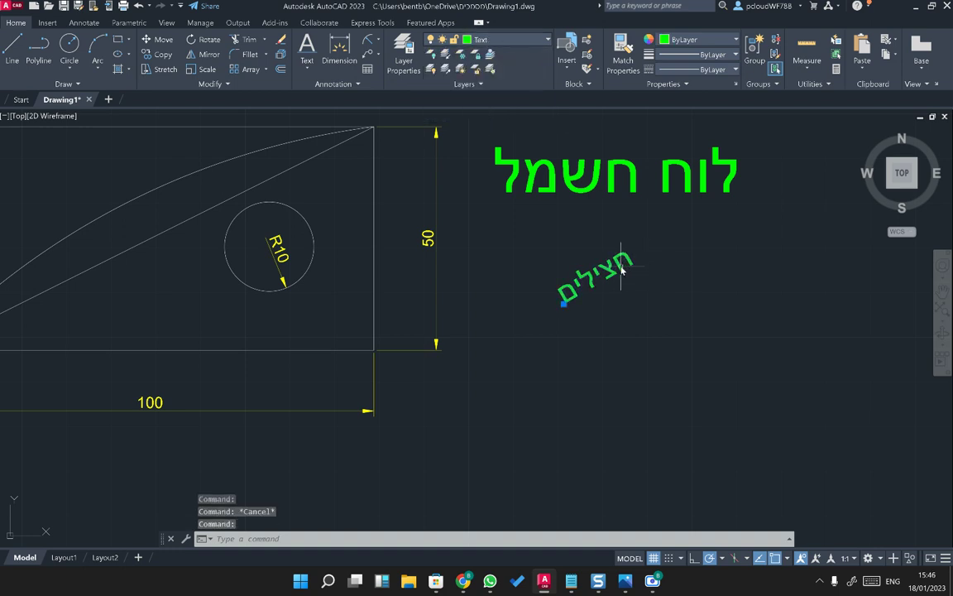
- Open the Quick Properties of the "חצילים" text and check its style options, keeping Standard
{"action": "right_click", "coordinate": [609, 281]}
{"action": "key", "text": "Escape"}
{"action": "left_click", "coordinate": [590, 261]}
{"action": "left_click", "coordinate": [602, 282]}
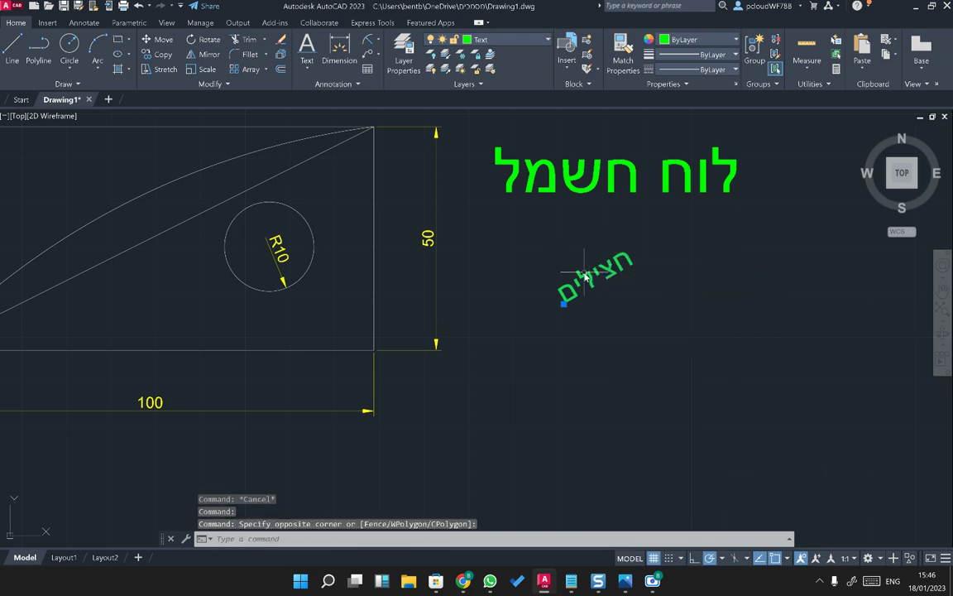
{"action": "right_click", "coordinate": [590, 278]}
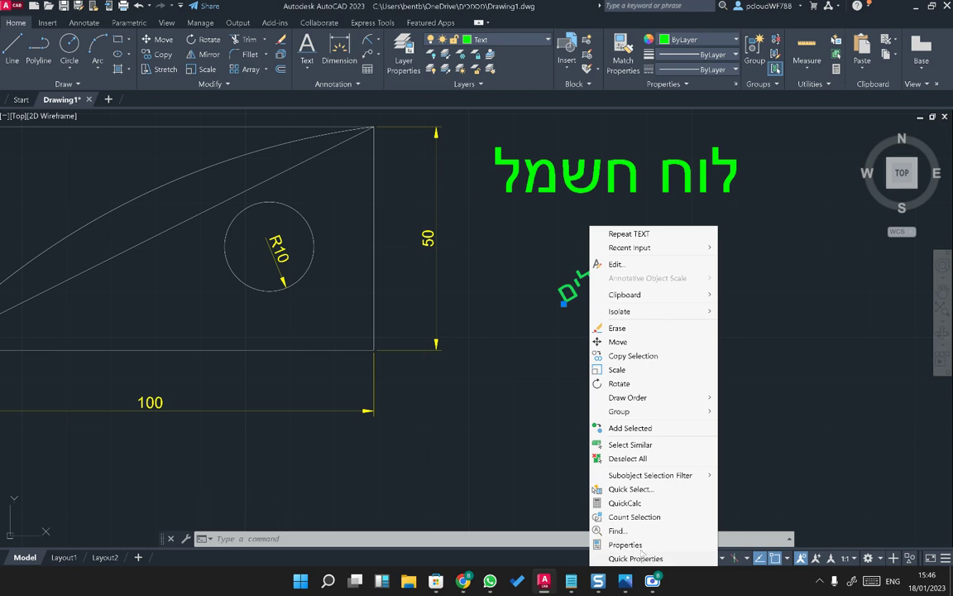
{"action": "left_click", "coordinate": [636, 558]}
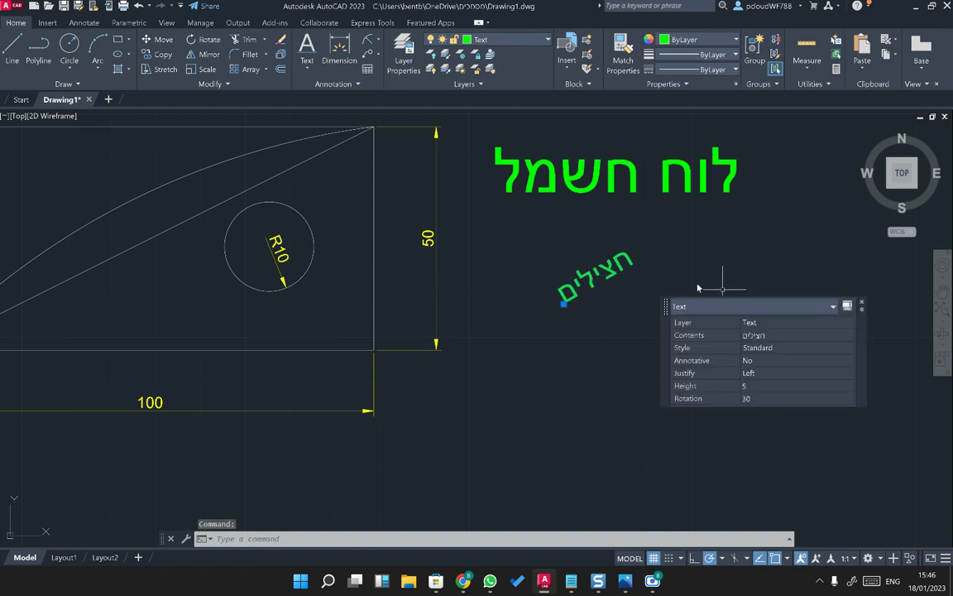
{"action": "left_click_drag", "start_coordinate": [667, 309], "coordinate": [487, 310]}
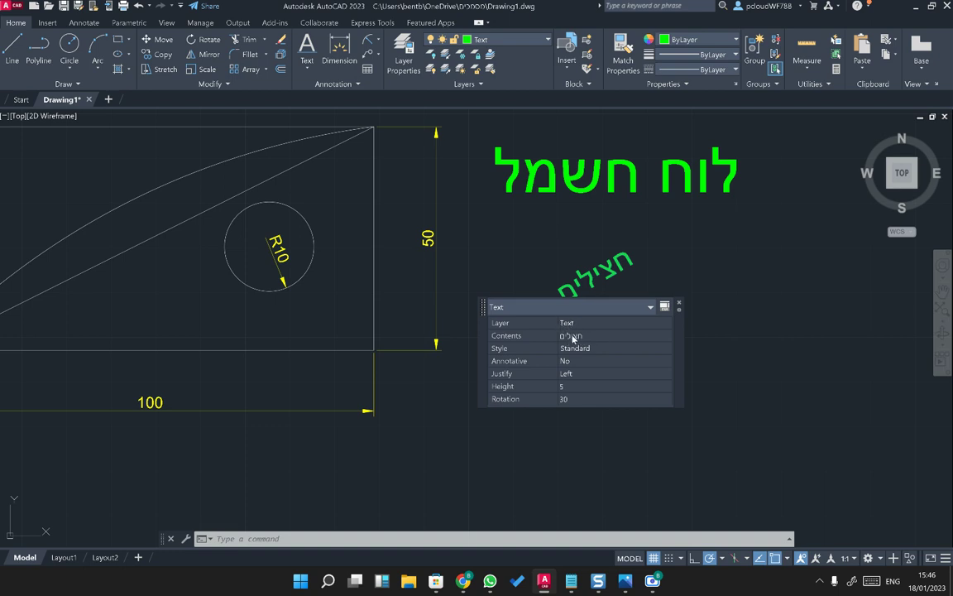
{"action": "left_click", "coordinate": [597, 348]}
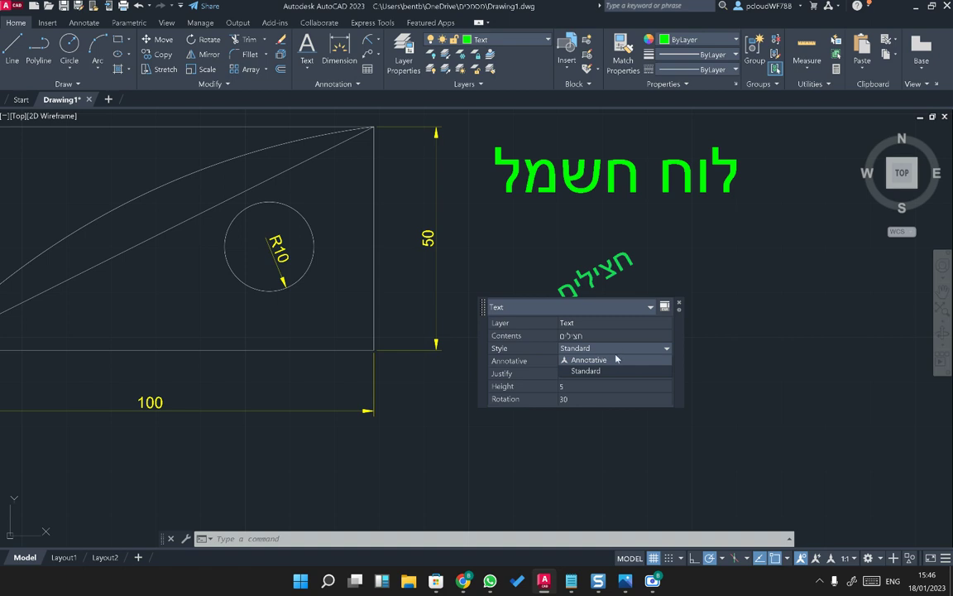
{"action": "left_click", "coordinate": [586, 371]}
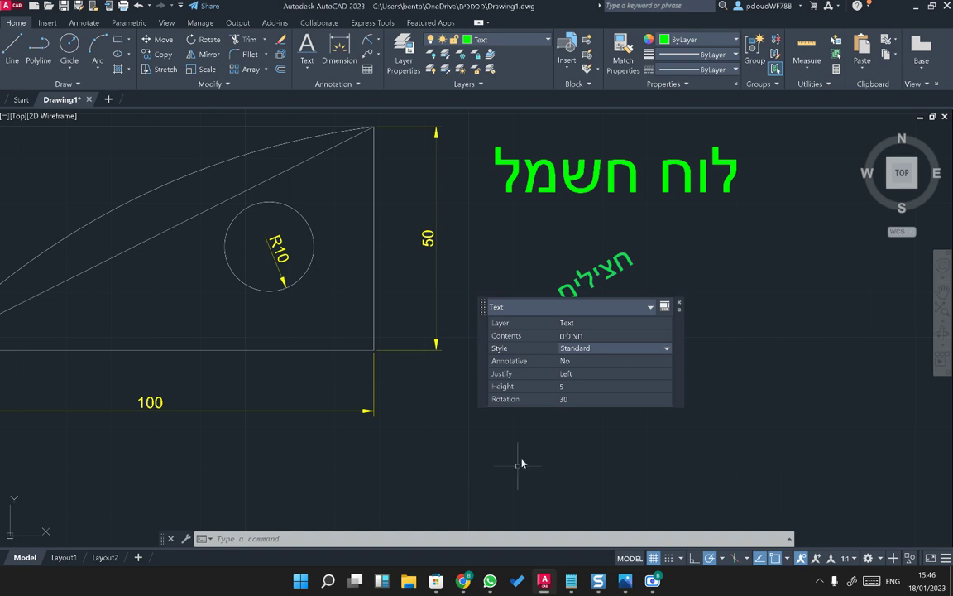
- Set the rotation of the "חצילים" text to 0
{"action": "left_click", "coordinate": [563, 387]}
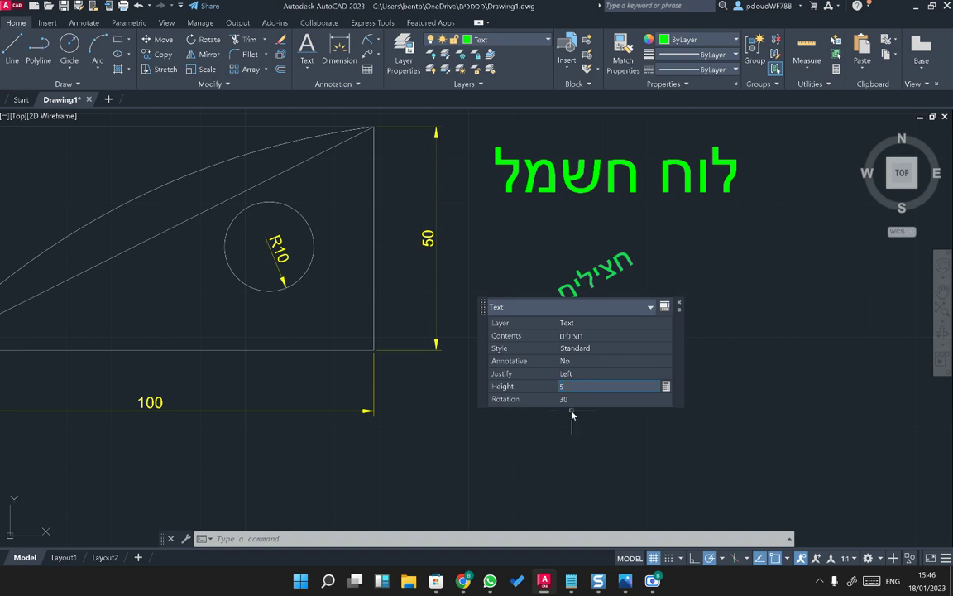
{"action": "left_click", "coordinate": [582, 398]}
{"action": "type", "text": "0"}
{"action": "key", "text": "Return"}
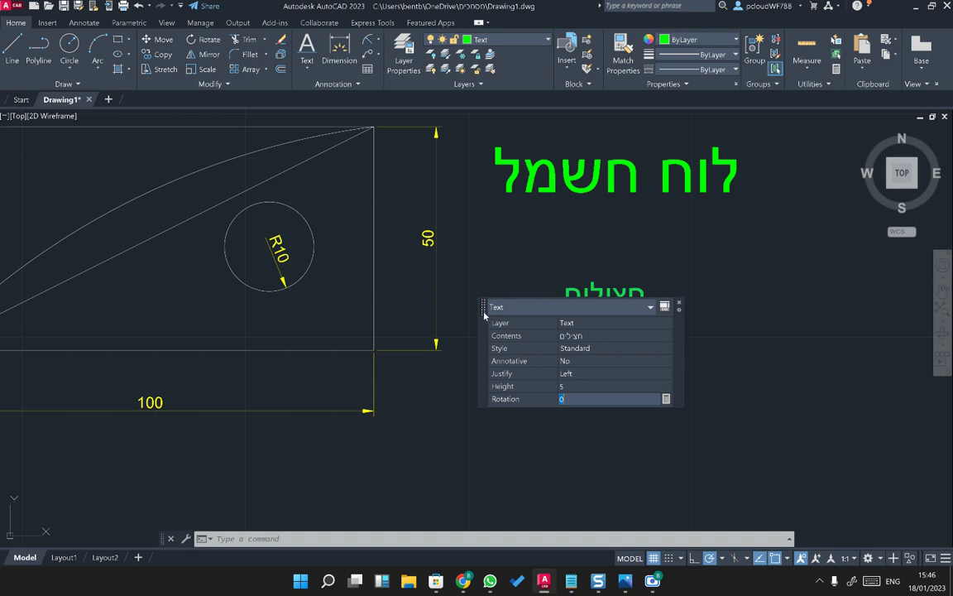
- Try a rotation of 90 on the "חצילים" text, deselect it and undo the rotation change
{"action": "left_click_drag", "start_coordinate": [484, 316], "coordinate": [344, 398]}
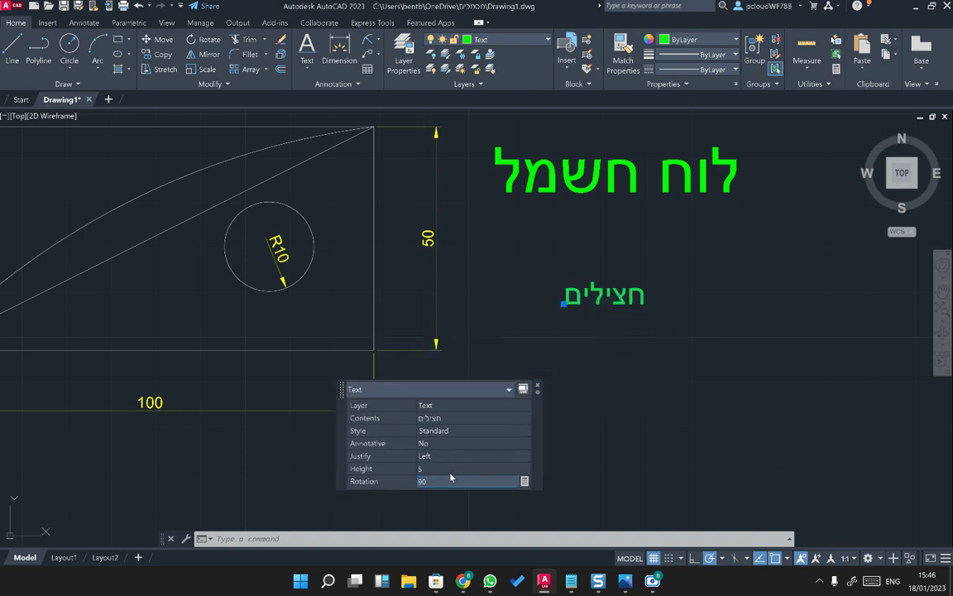
{"action": "type", "text": "90"}
{"action": "key", "text": "Return"}
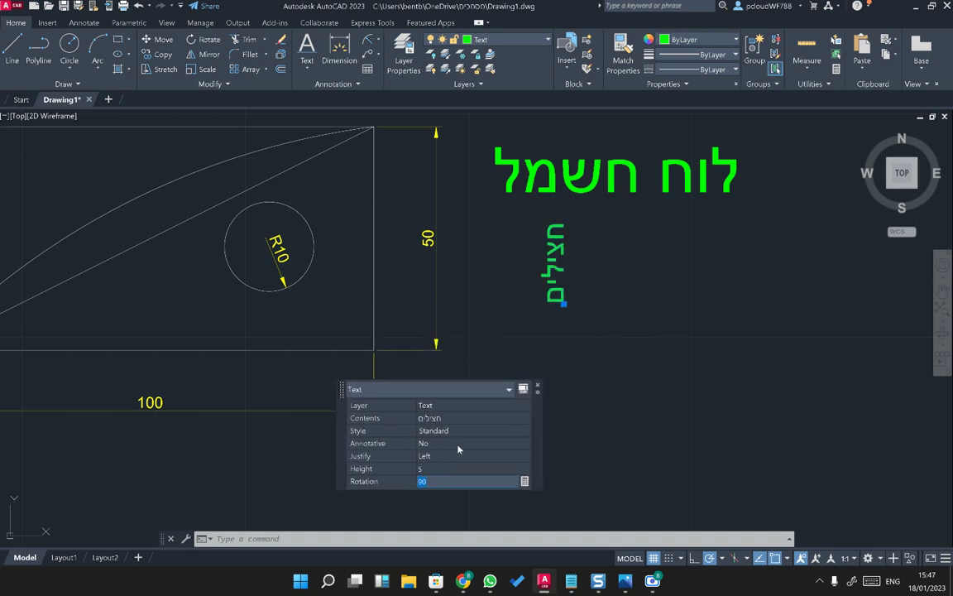
{"action": "left_click", "coordinate": [678, 363]}
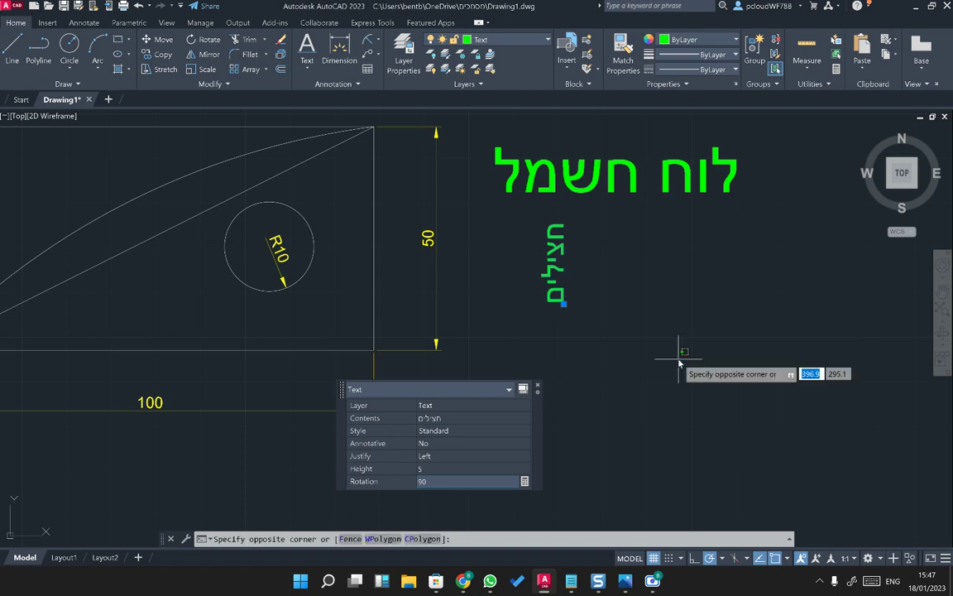
{"action": "left_click", "coordinate": [496, 415]}
{"action": "key", "text": "Escape"}
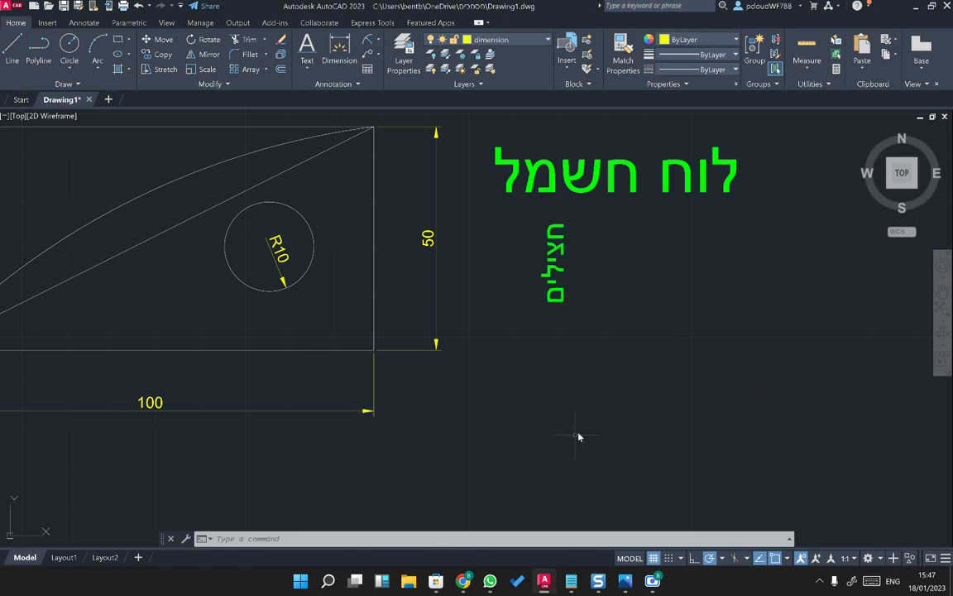
{"action": "key", "text": "ctrl+z"}
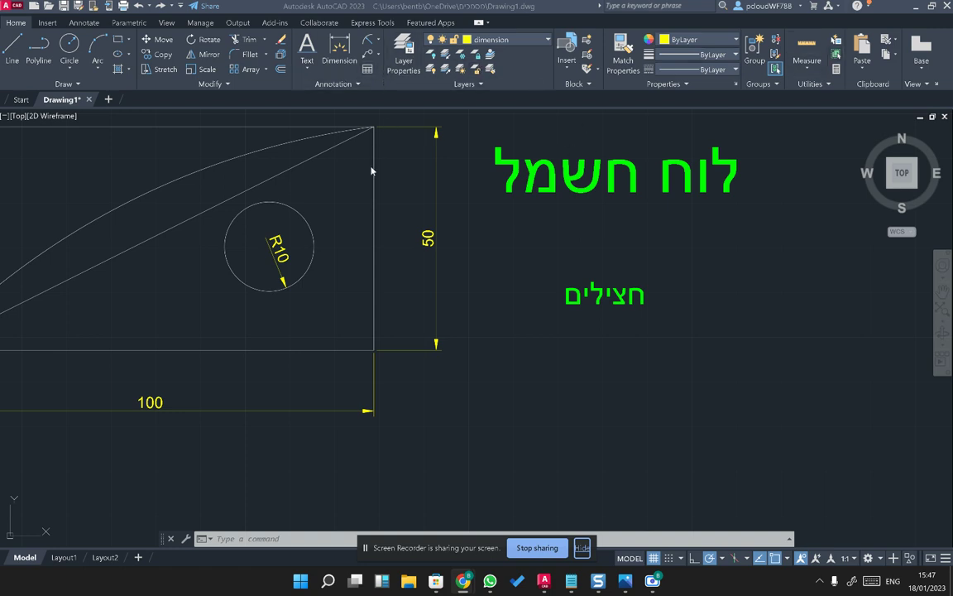
{"action": "middle_click_drag", "start_coordinate": [431, 170], "coordinate": [645, 179]}
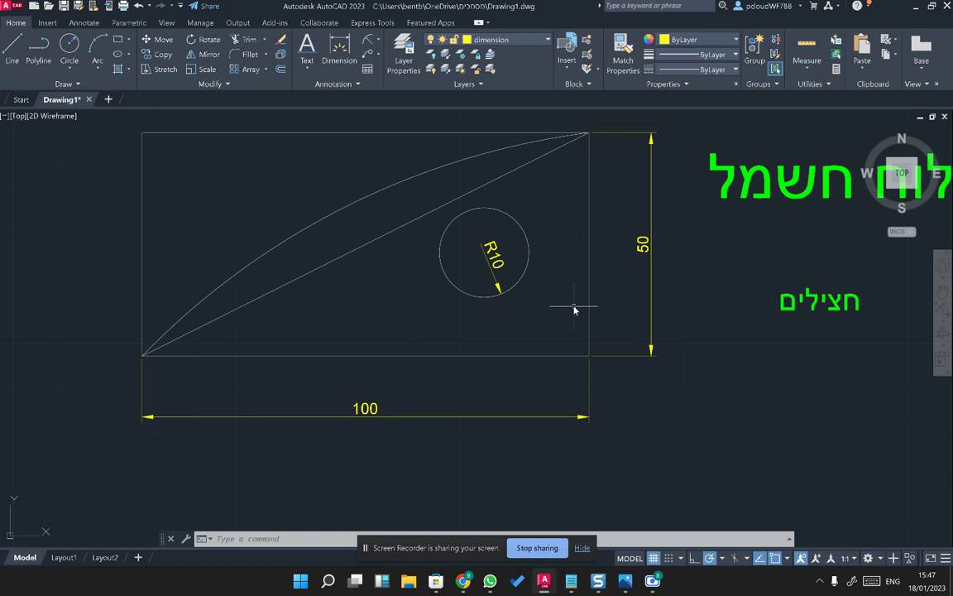
{"action": "scroll", "coordinate": [485, 272], "scroll_direction": "down", "scroll_amount": 2}
{"action": "scroll", "coordinate": [832, 398], "scroll_direction": "down", "scroll_amount": 5}
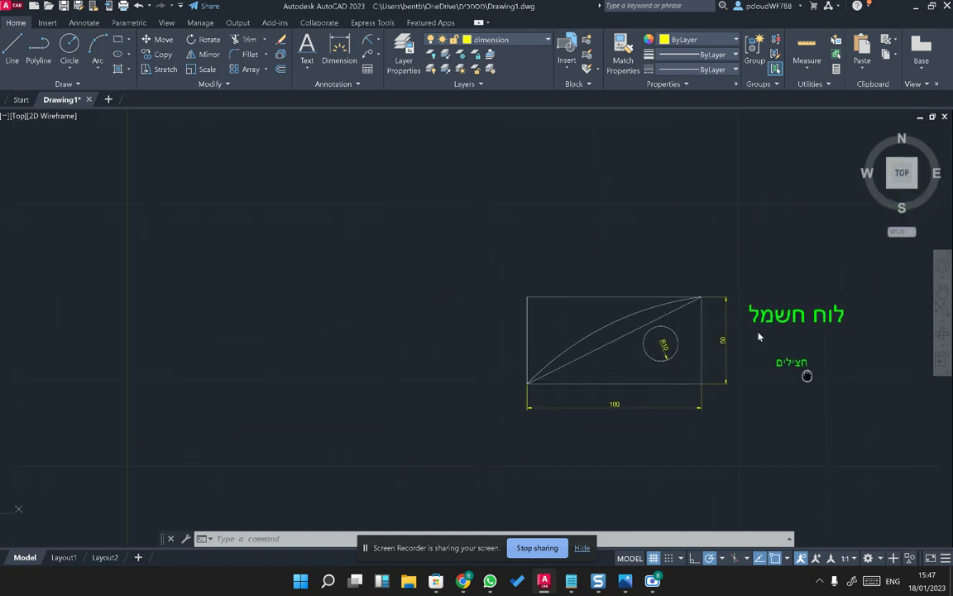
- Delete both green text objects beside the rectangle drawing
{"action": "middle_click_drag", "start_coordinate": [833, 397], "coordinate": [756, 300]}
{"action": "left_click", "coordinate": [756, 299]}
{"action": "left_click", "coordinate": [693, 201]}
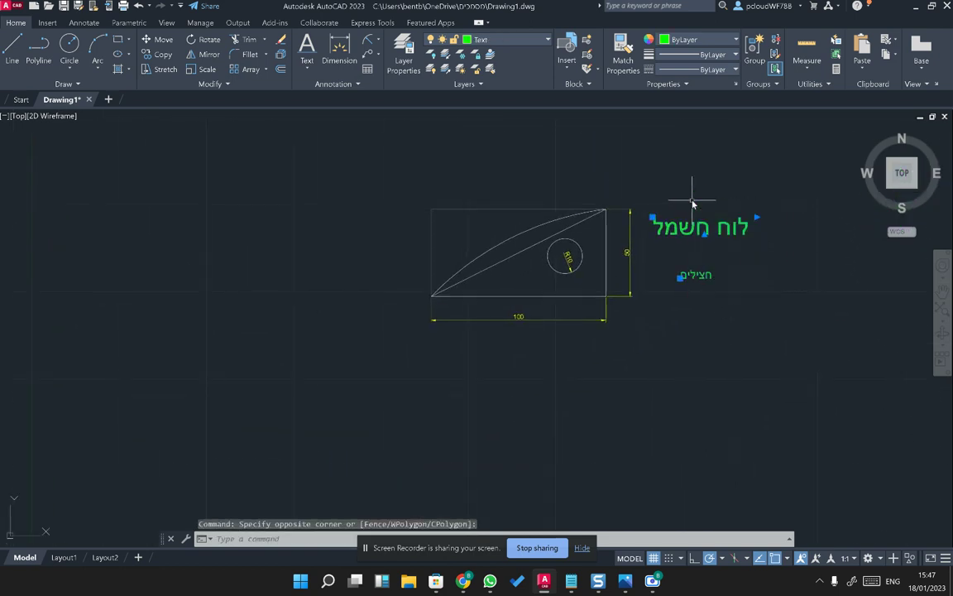
{"action": "key", "text": "Delete"}
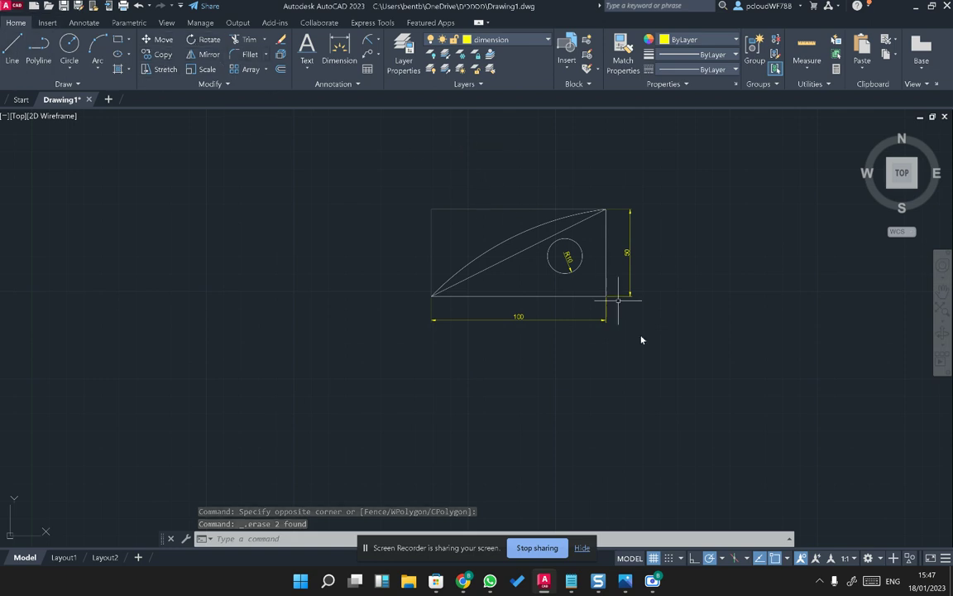
- Mirror the rectangle, its inner geometry and dimensions across a horizontal line along the rectangle's lower edge, keeping the source objects
{"action": "scroll", "coordinate": [629, 323], "scroll_direction": "up", "scroll_amount": 4}
{"action": "scroll", "coordinate": [306, 281], "scroll_direction": "down", "scroll_amount": 2}
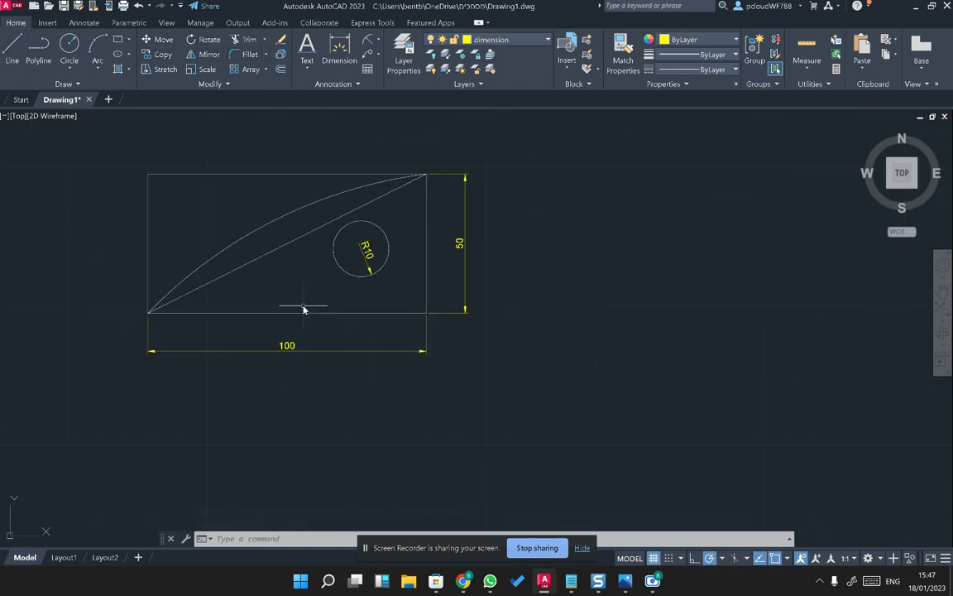
{"action": "left_click", "coordinate": [555, 378]}
{"action": "left_click", "coordinate": [93, 152]}
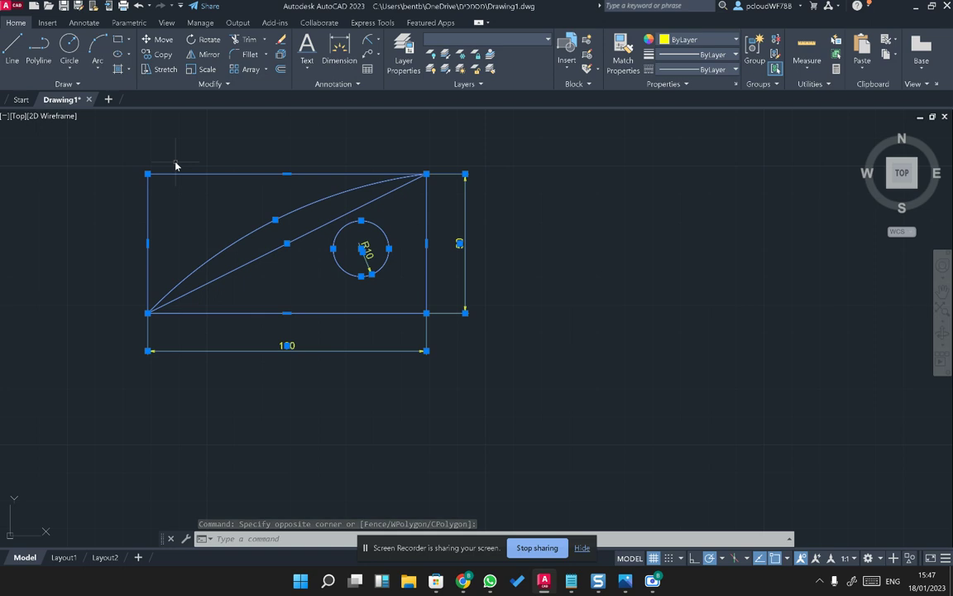
{"action": "left_click", "coordinate": [204, 55]}
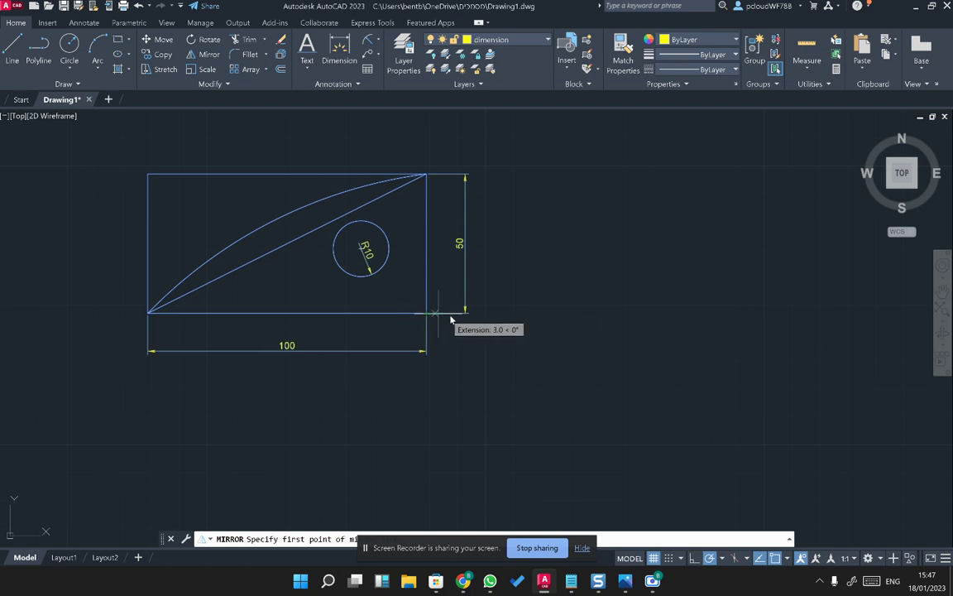
{"action": "left_click", "coordinate": [491, 313]}
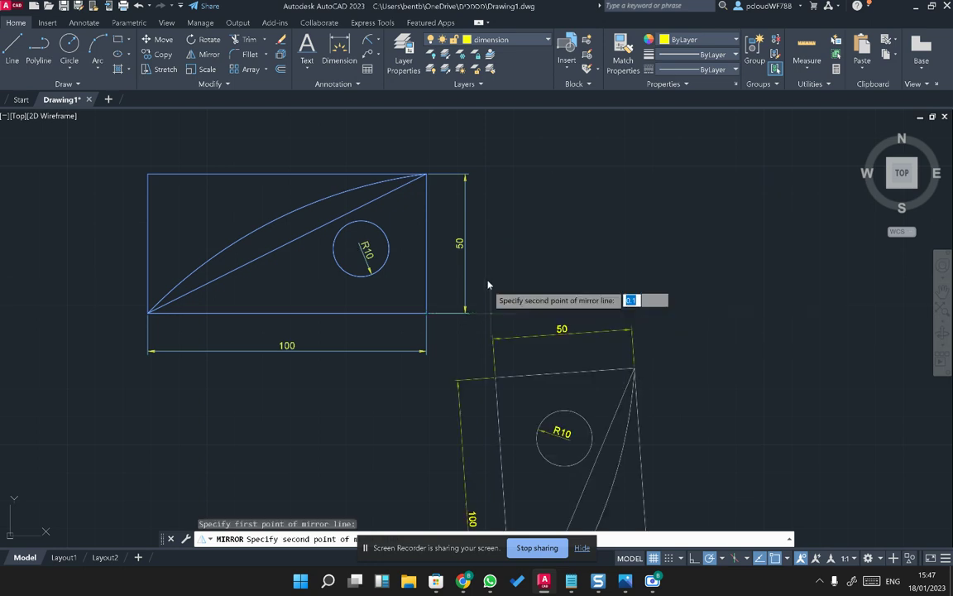
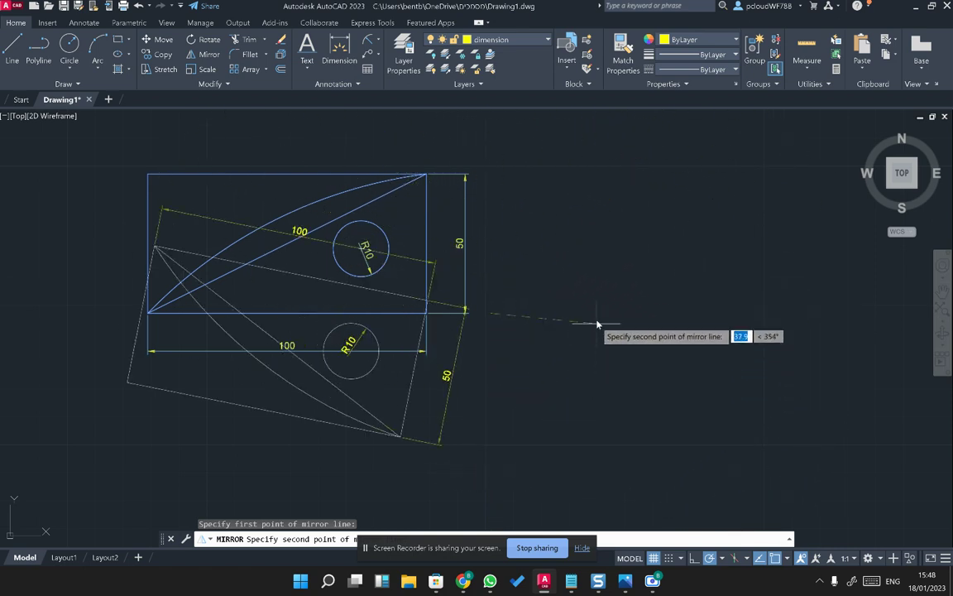
{"action": "left_click", "coordinate": [641, 316]}
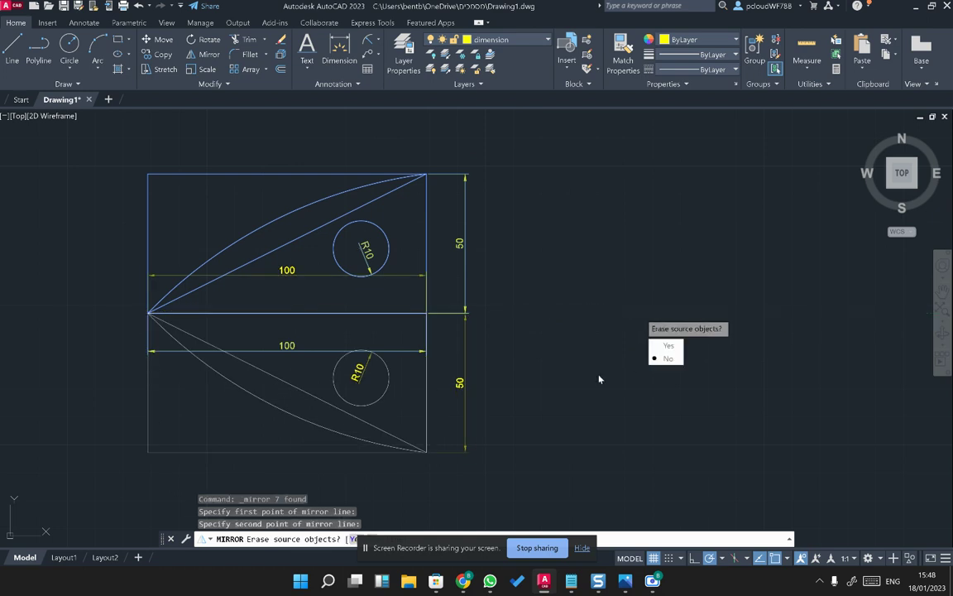
{"action": "left_click", "coordinate": [675, 363]}
- Mirror both rectangles with their contents across a vertical line just beyond the 50 dimensions, keeping the source objects
{"action": "left_click", "coordinate": [573, 465]}
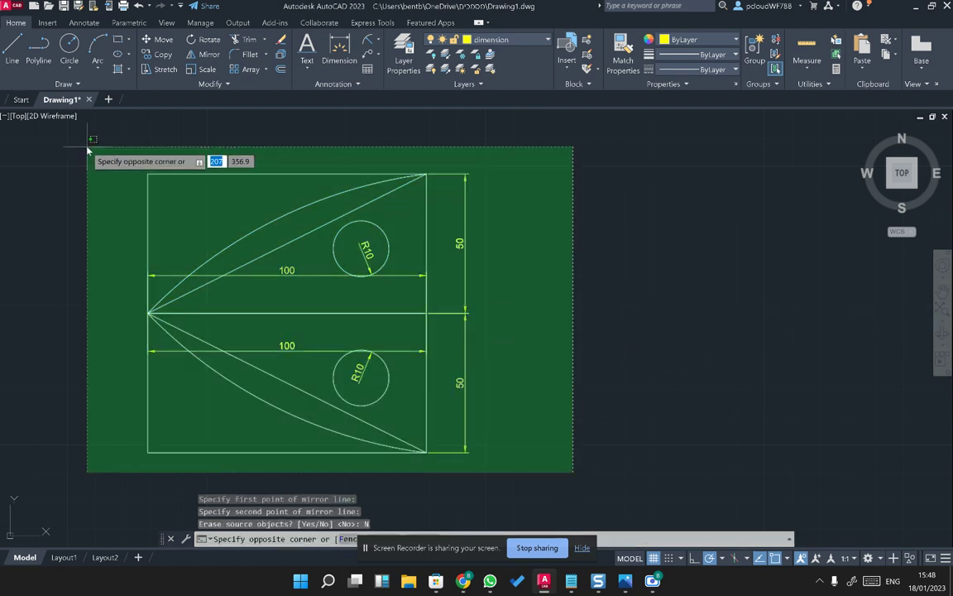
{"action": "left_click", "coordinate": [90, 145]}
{"action": "type", "text": "mi"}
{"action": "key", "text": "Return"}
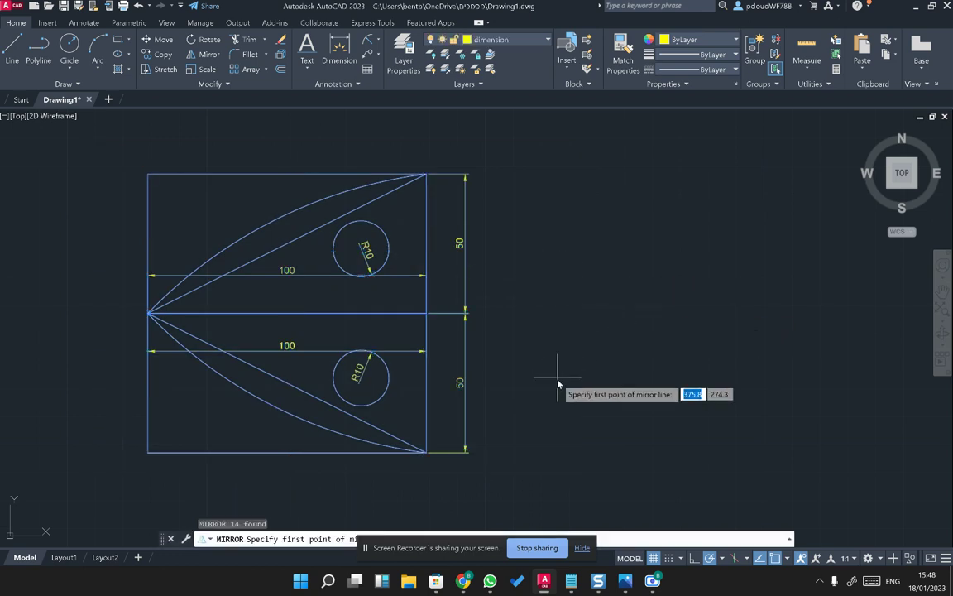
{"action": "left_click", "coordinate": [518, 385]}
{"action": "left_click", "coordinate": [523, 327]}
{"action": "key", "text": "Return"}
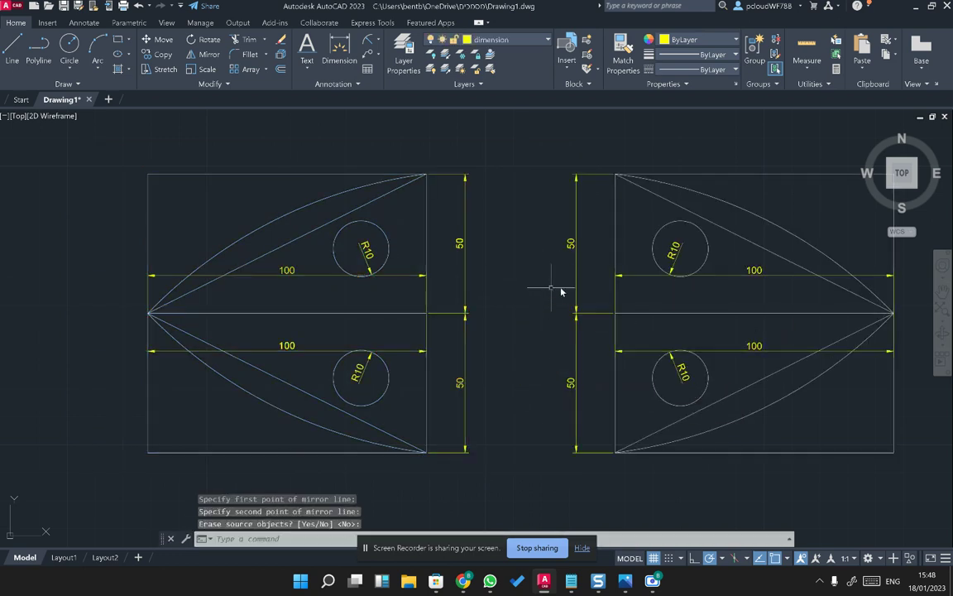
- Undo both mirror operations to restore the single dimensioned rectangle
{"action": "scroll", "coordinate": [605, 292], "scroll_direction": "down", "scroll_amount": 2}
{"action": "scroll", "coordinate": [606, 292], "scroll_direction": "down", "scroll_amount": 2}
{"action": "left_click", "coordinate": [749, 379]}
{"action": "key", "text": "Escape"}
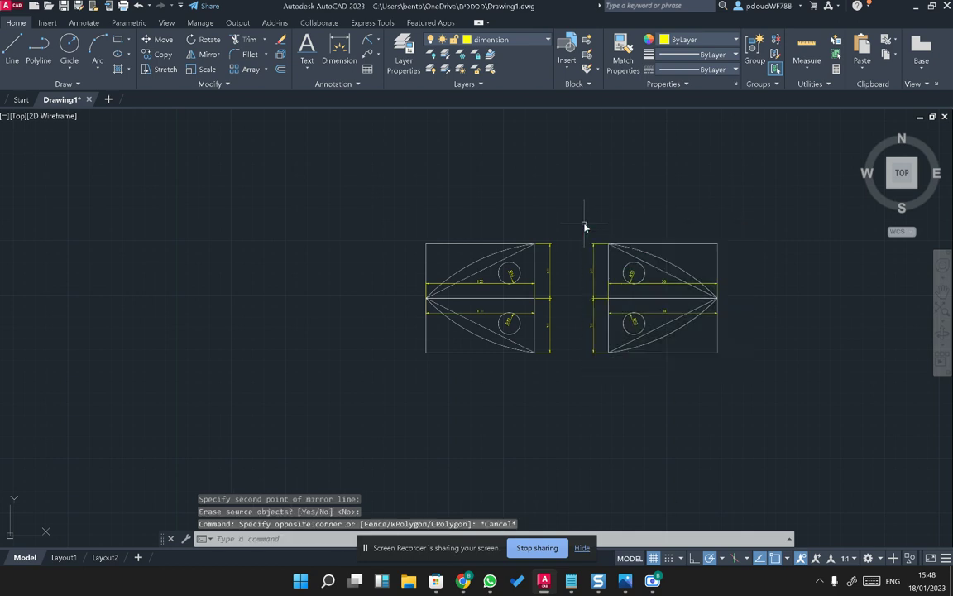
{"action": "scroll", "coordinate": [584, 300], "scroll_direction": "up", "scroll_amount": 5}
{"action": "middle_click_drag", "start_coordinate": [584, 300], "coordinate": [552, 301]}
{"action": "scroll", "coordinate": [533, 280], "scroll_direction": "up", "scroll_amount": 1}
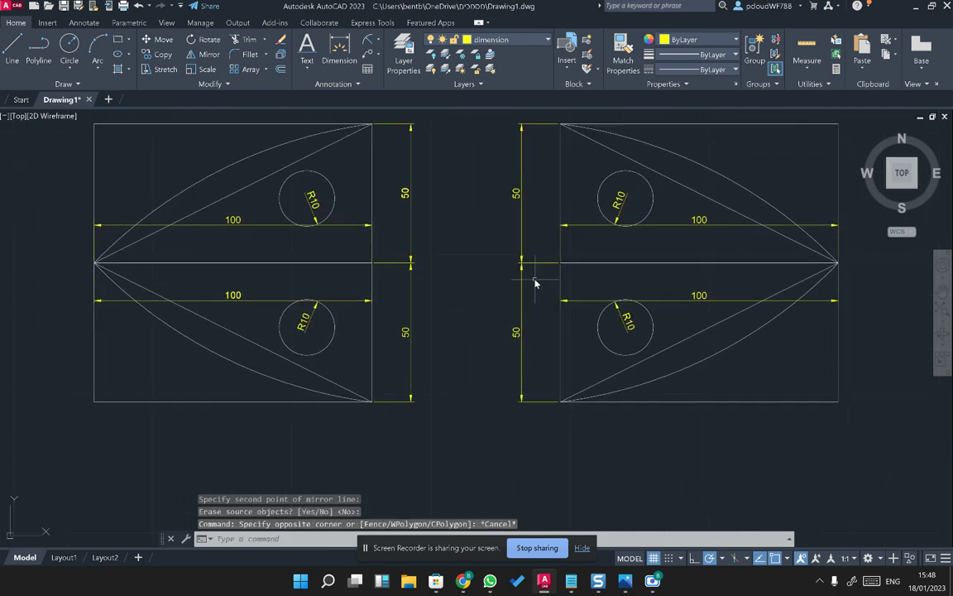
{"action": "scroll", "coordinate": [534, 283], "scroll_direction": "down", "scroll_amount": 1}
{"action": "key", "text": "ctrl+z"}
{"action": "key", "text": "ctrl+z"}
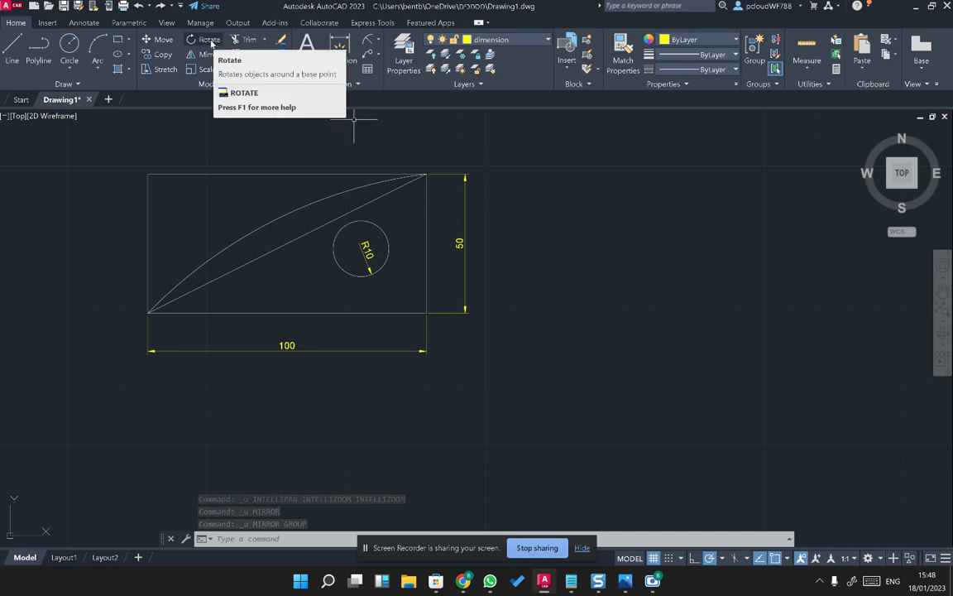
{"action": "left_click", "coordinate": [210, 40]}
{"action": "left_click", "coordinate": [579, 377]}
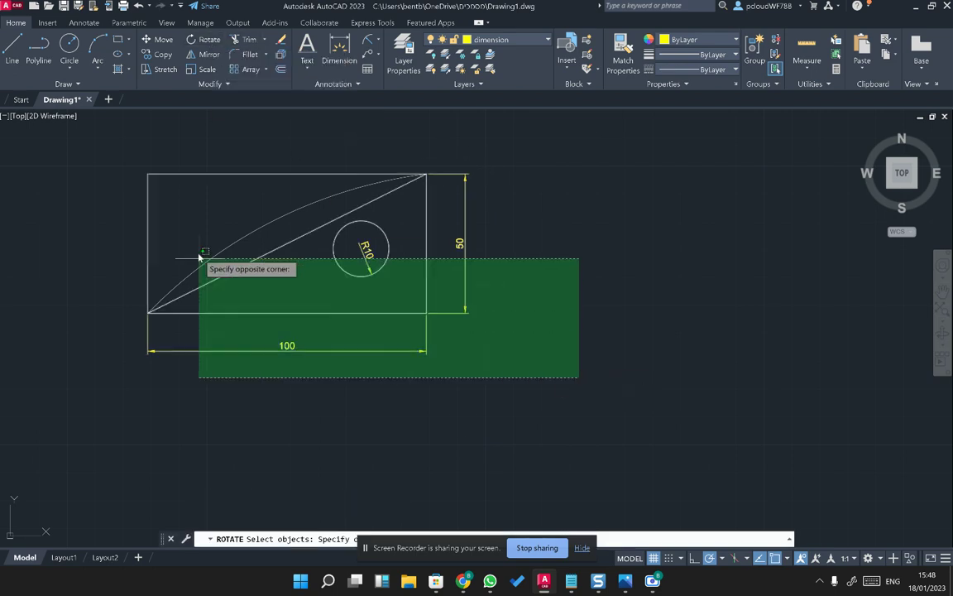
{"action": "left_click", "coordinate": [122, 163]}
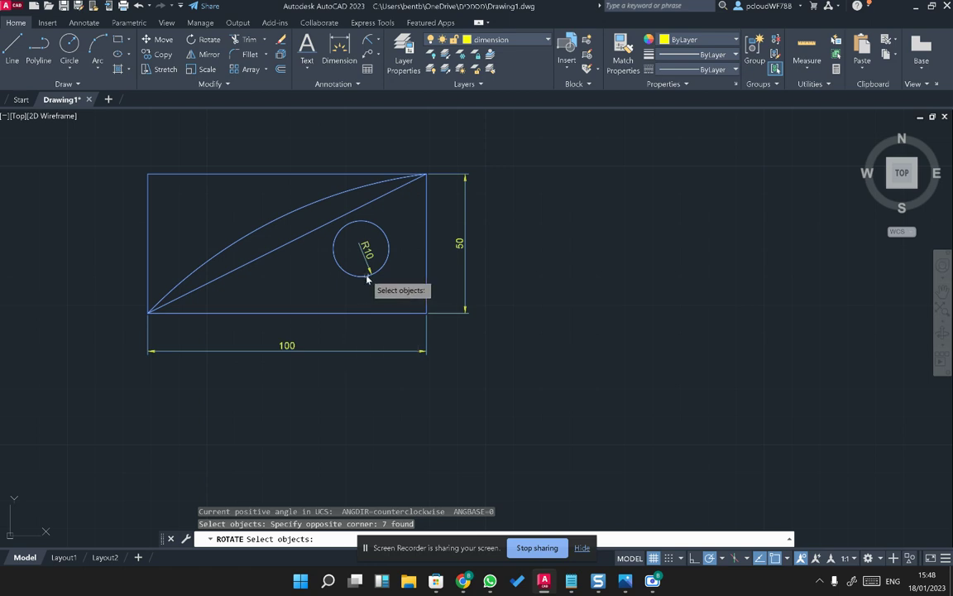
{"action": "key", "text": "Return"}
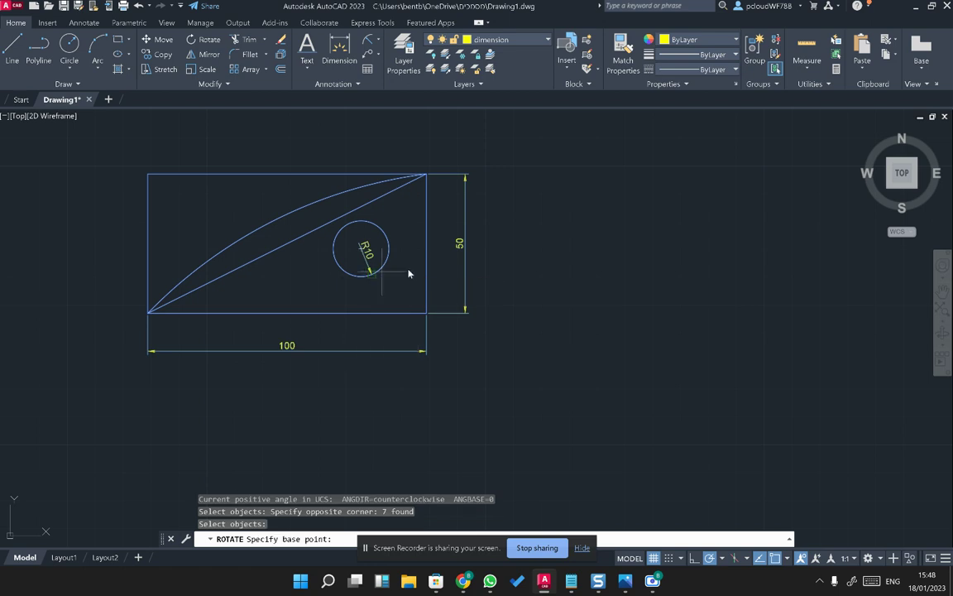
{"action": "left_click", "coordinate": [427, 174]}
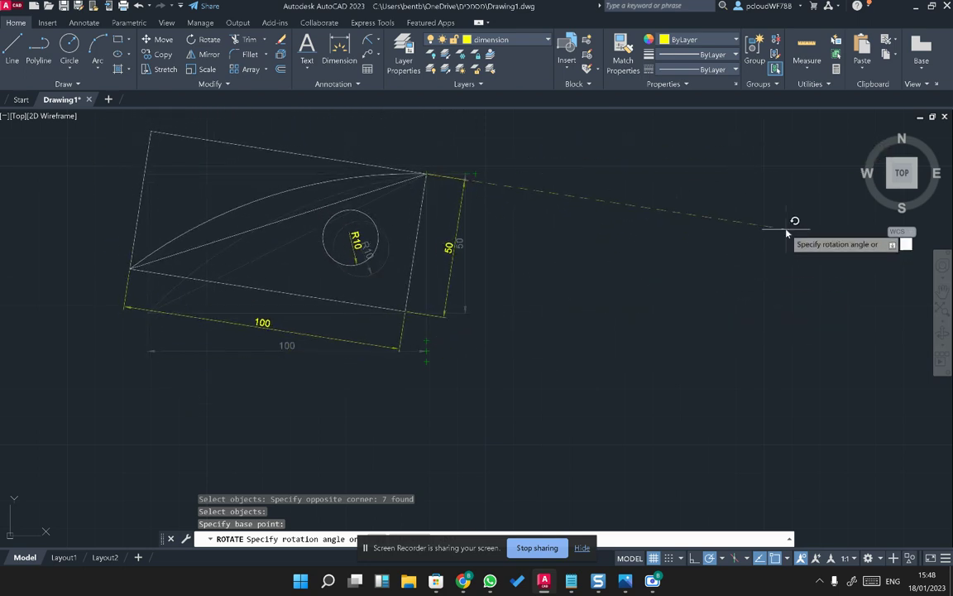
{"action": "key", "text": "Escape"}
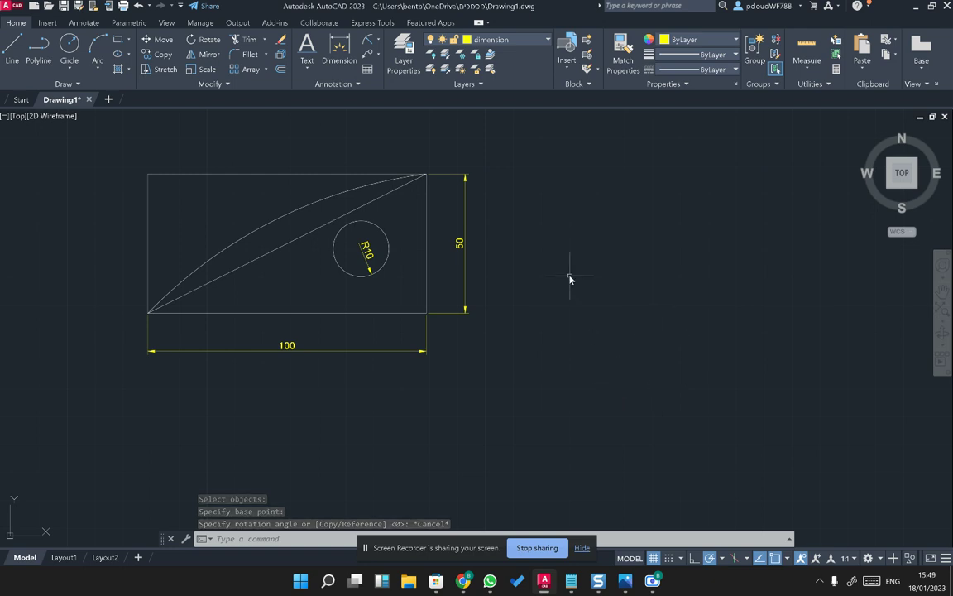
- Set the lineweight of the dimension layer to 0.15 mm
{"action": "left_click", "coordinate": [402, 58]}
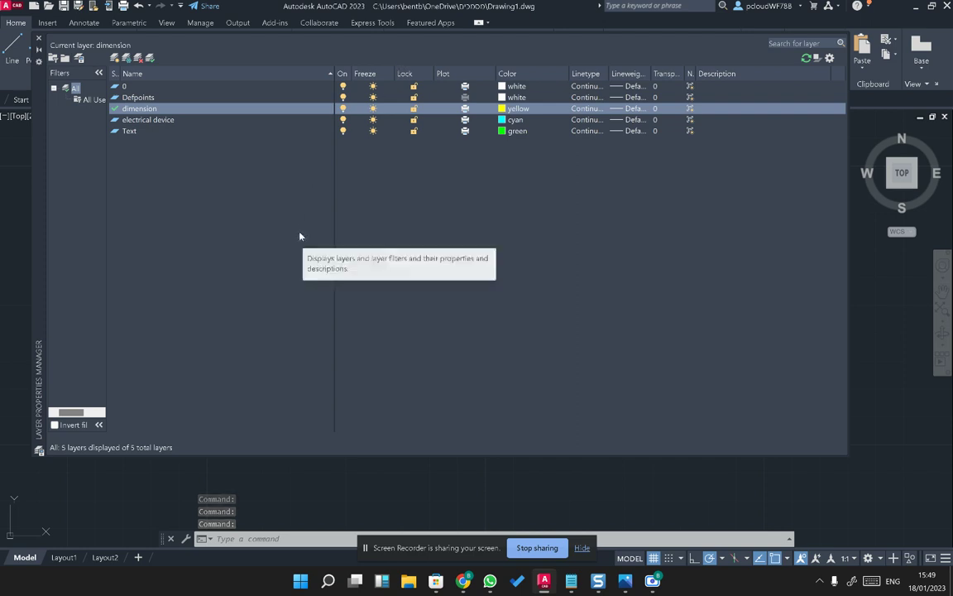
{"action": "double_click", "coordinate": [649, 73]}
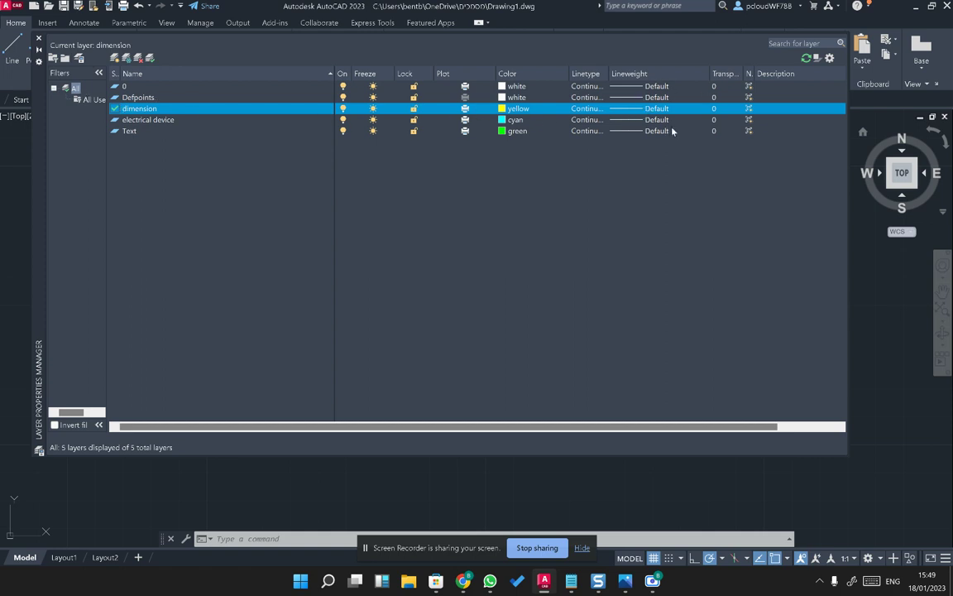
{"action": "left_click", "coordinate": [650, 110]}
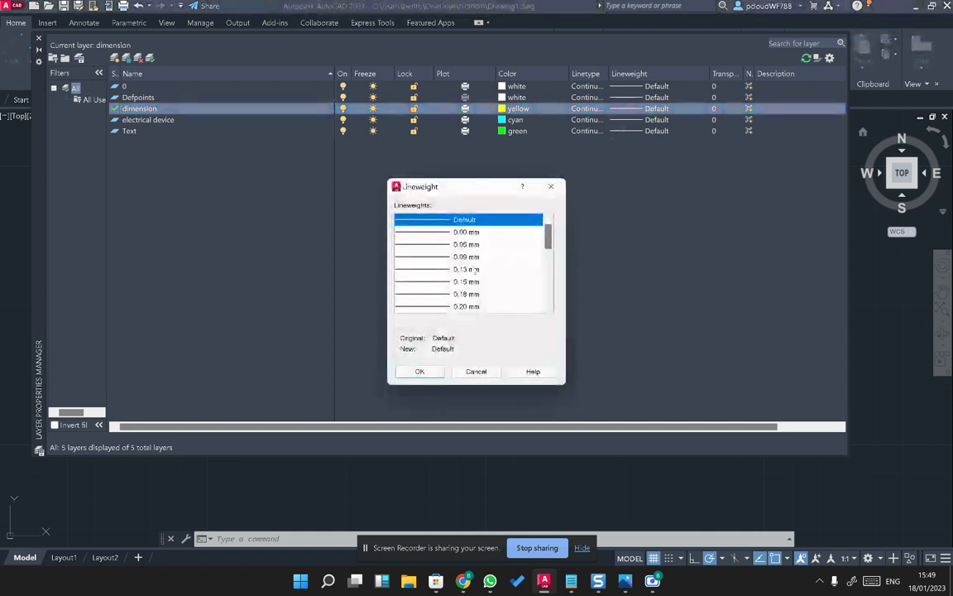
{"action": "left_click", "coordinate": [468, 269]}
{"action": "left_click", "coordinate": [468, 281]}
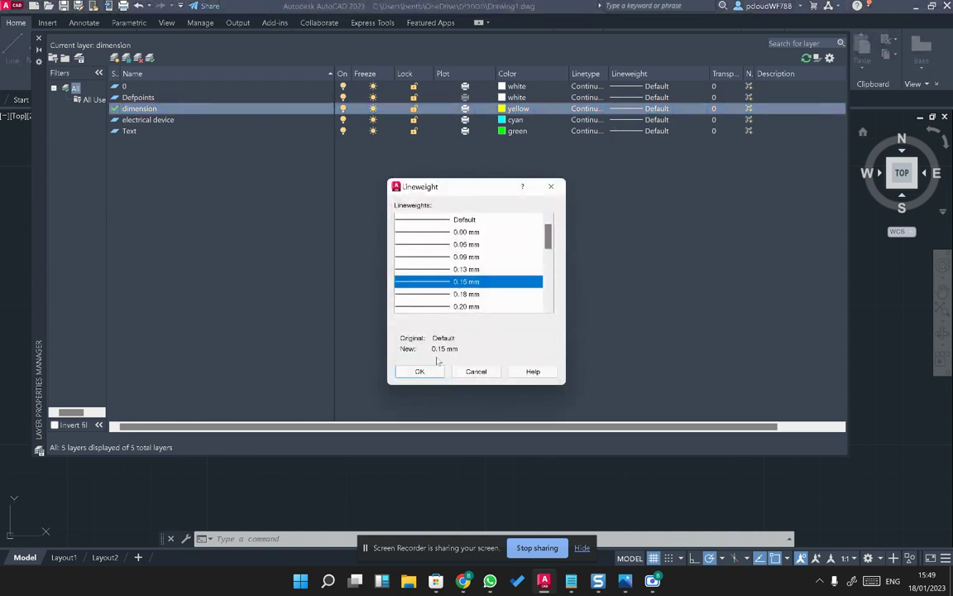
{"action": "left_click", "coordinate": [420, 372]}
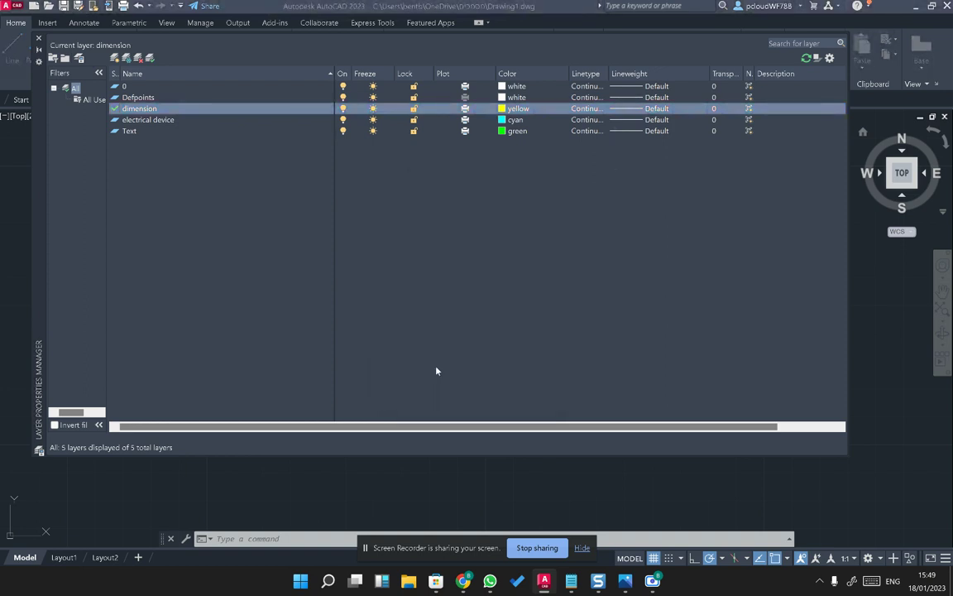
- Set the lineweight of the electrical device layer to 0.30 mm
{"action": "left_click", "coordinate": [653, 121]}
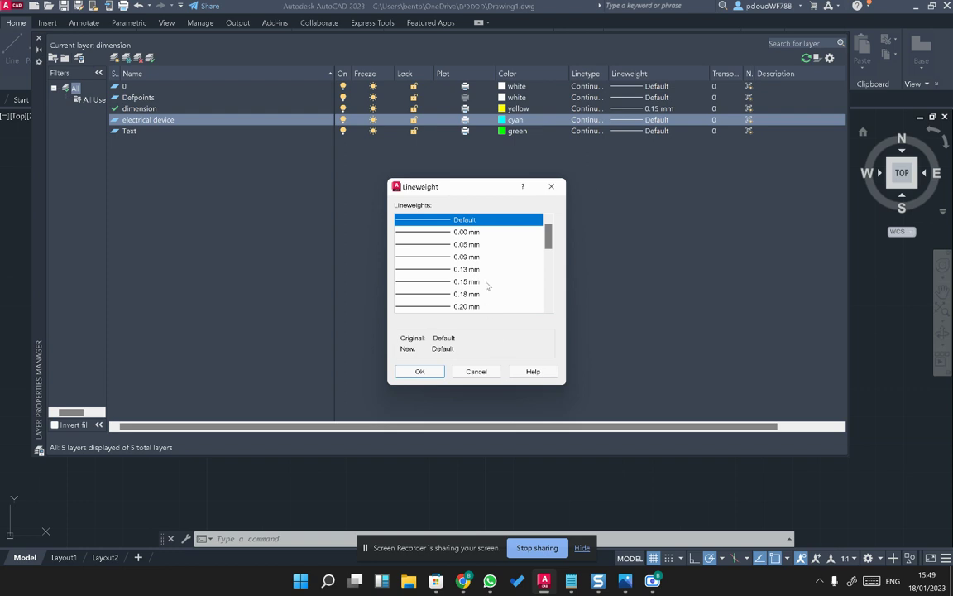
{"action": "scroll", "coordinate": [488, 289], "scroll_direction": "down", "scroll_amount": 2}
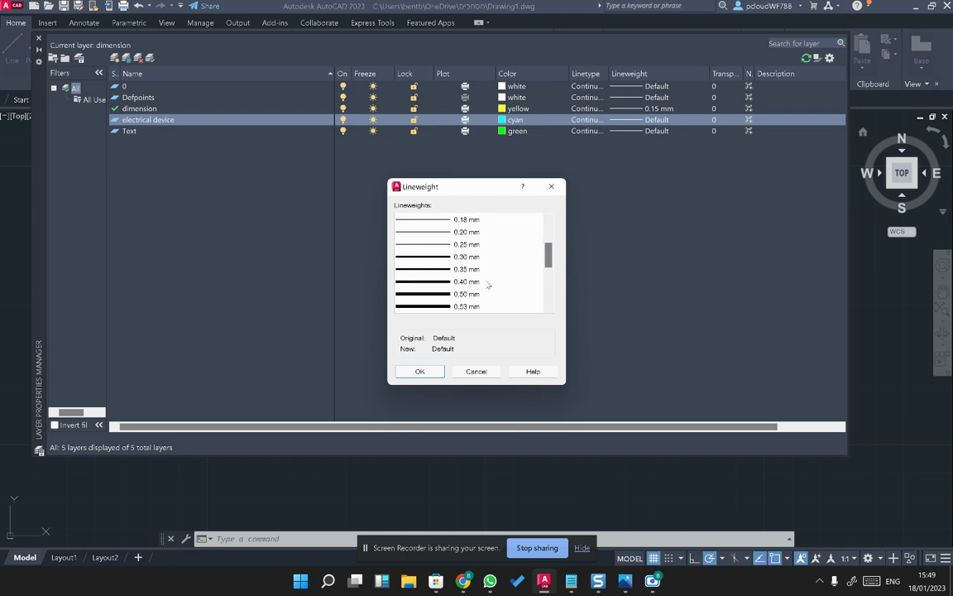
{"action": "left_click", "coordinate": [467, 235]}
{"action": "left_click", "coordinate": [466, 257]}
{"action": "left_click", "coordinate": [420, 371]}
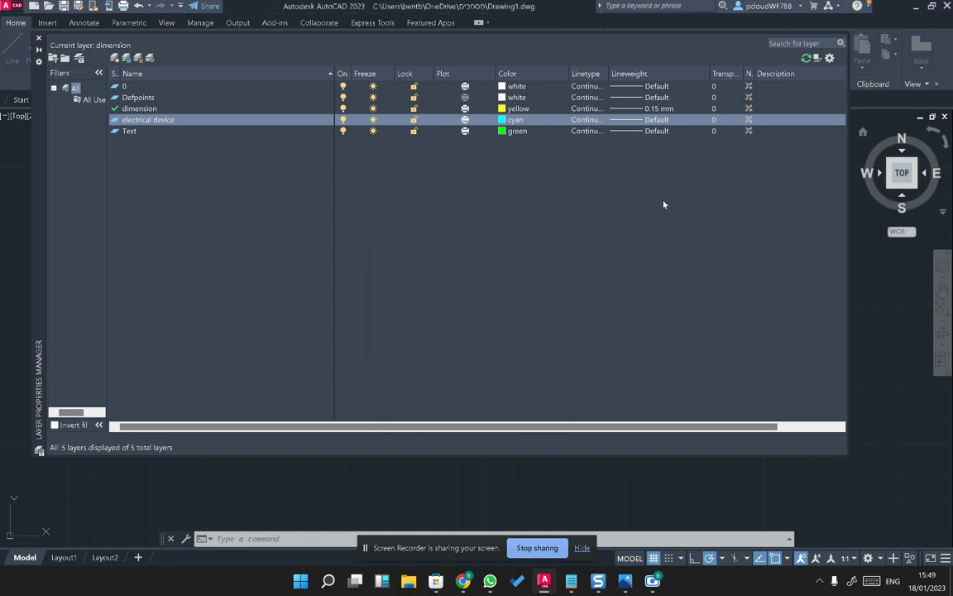
- Set the lineweight of the Text layer to 0.50 mm and close the Layer Properties Manager
{"action": "left_click", "coordinate": [652, 131]}
{"action": "left_click", "coordinate": [652, 133]}
{"action": "scroll", "coordinate": [442, 282], "scroll_direction": "down", "scroll_amount": 3}
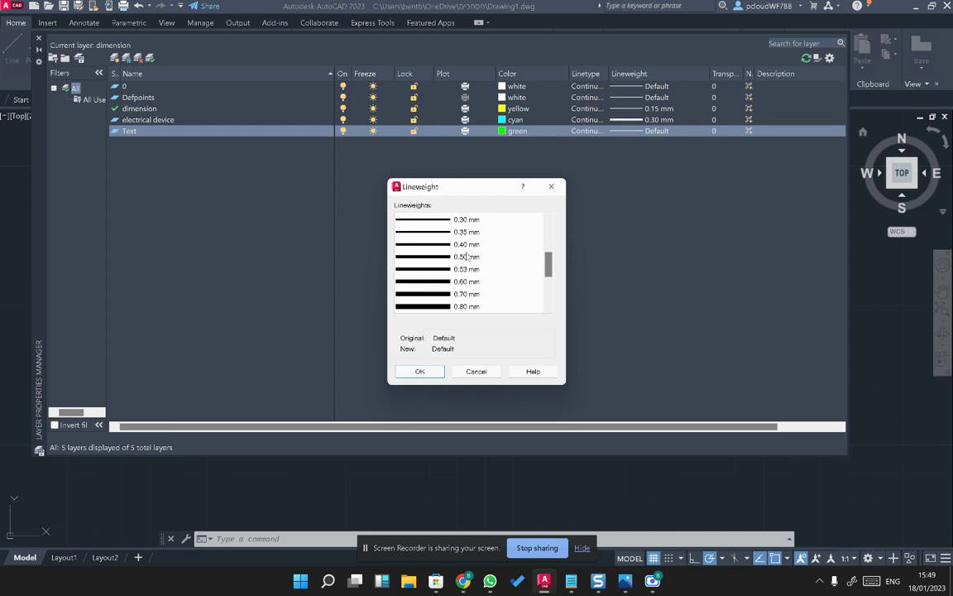
{"action": "left_click", "coordinate": [464, 258]}
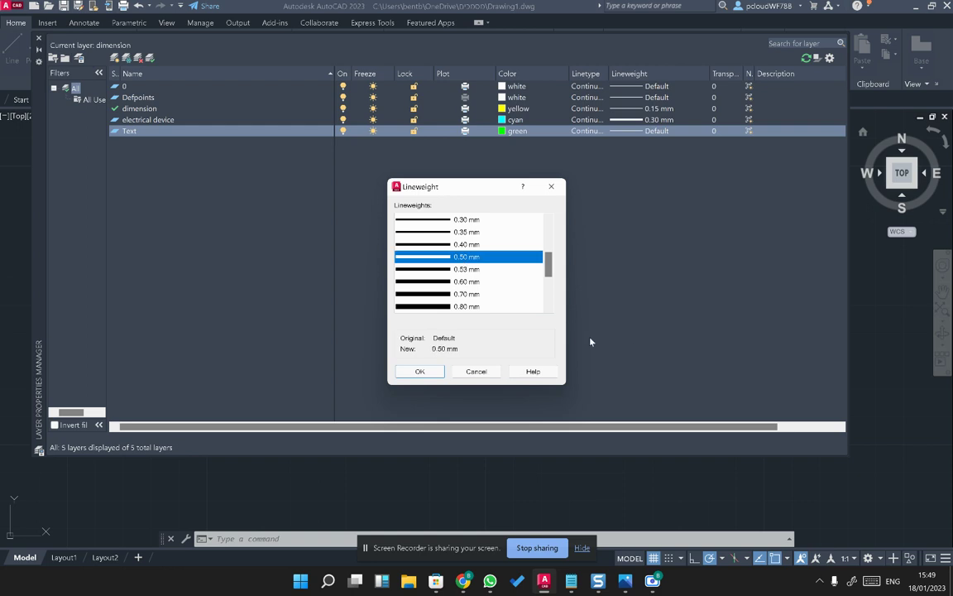
{"action": "left_click", "coordinate": [420, 370]}
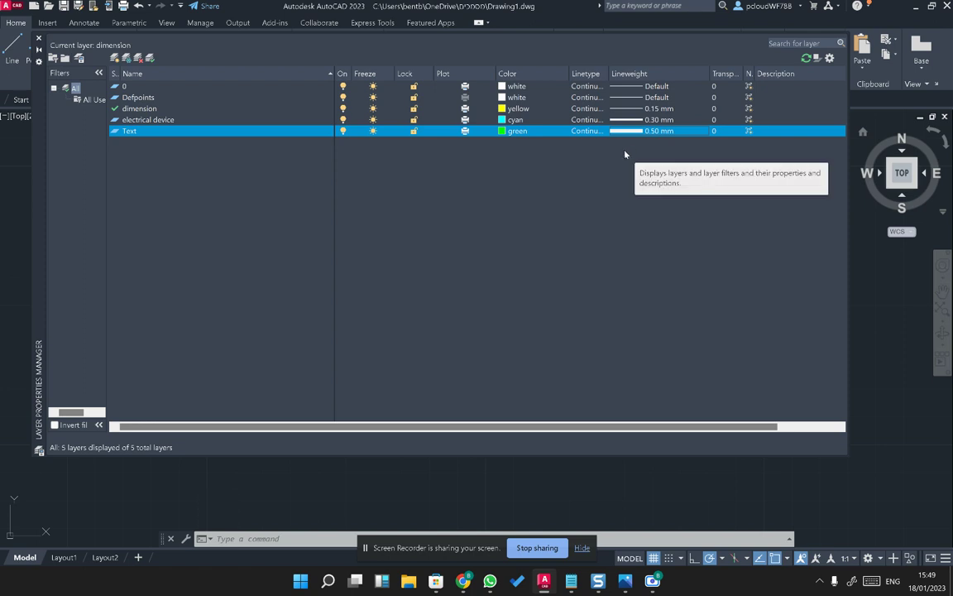
{"action": "left_click", "coordinate": [38, 38]}
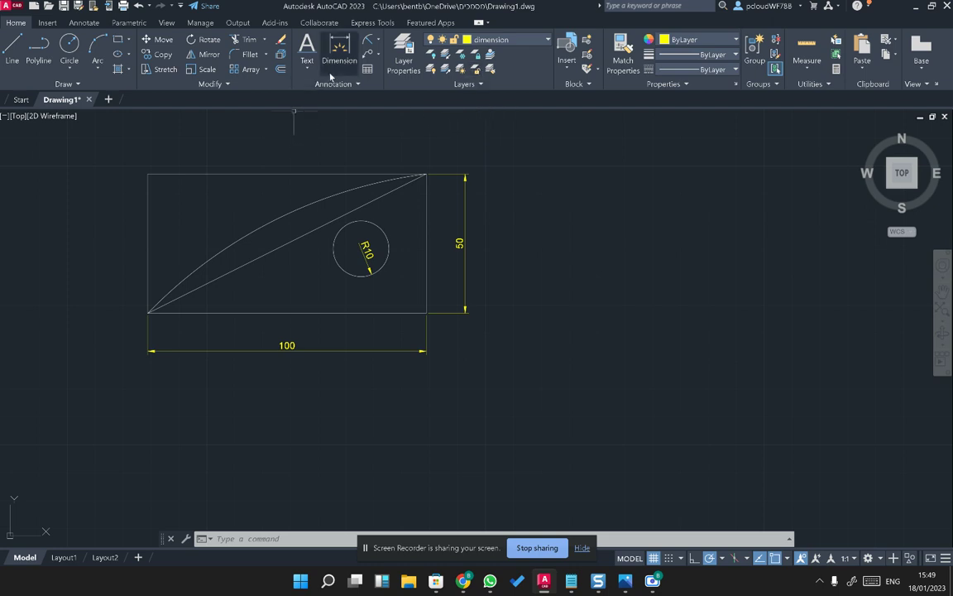
{"action": "left_click", "coordinate": [377, 41]}
{"action": "left_click", "coordinate": [391, 60]}
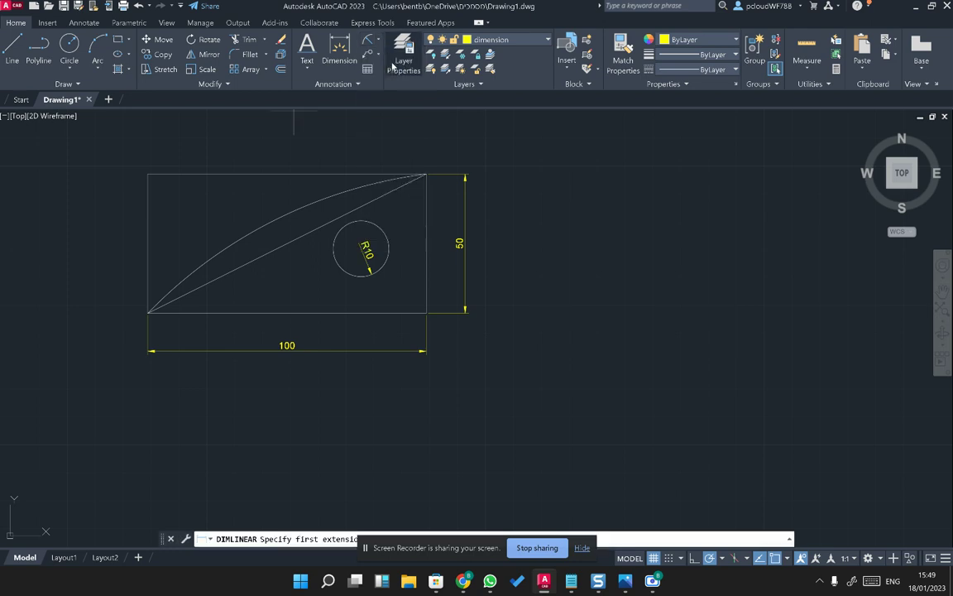
{"action": "left_click", "coordinate": [148, 174]}
{"action": "left_click", "coordinate": [426, 174]}
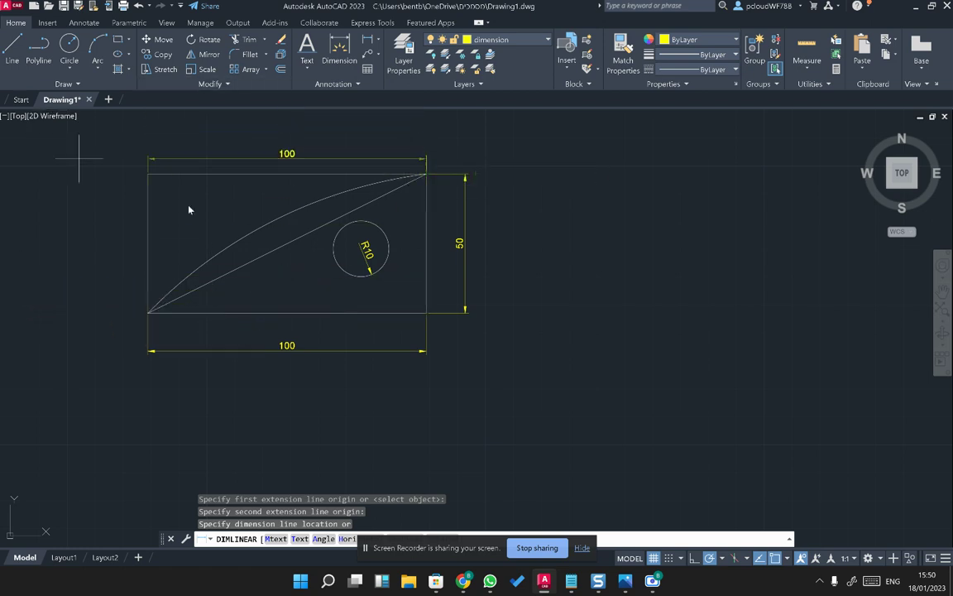
{"action": "key", "text": "Escape"}
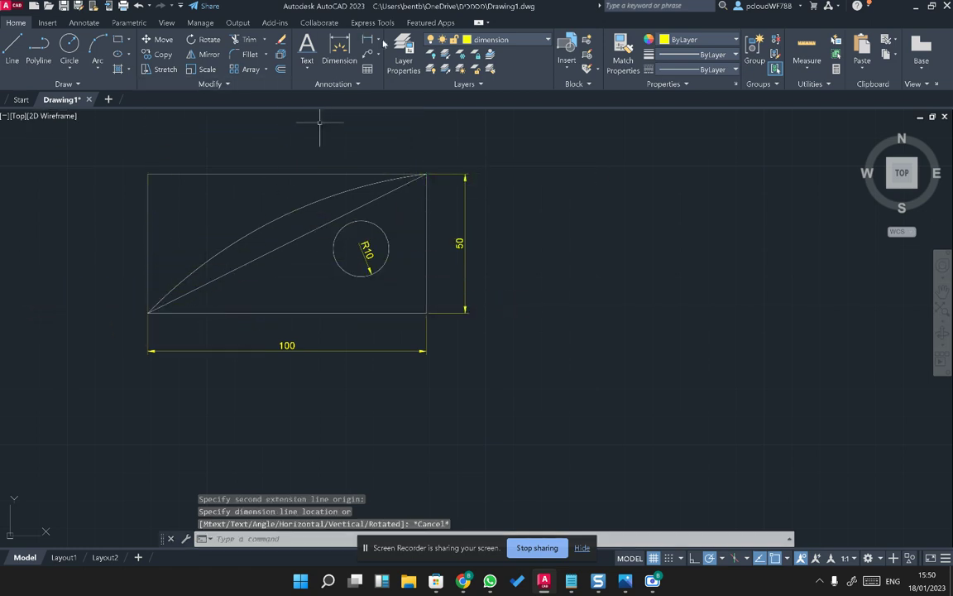
{"action": "left_click", "coordinate": [374, 40]}
{"action": "left_click", "coordinate": [347, 76]}
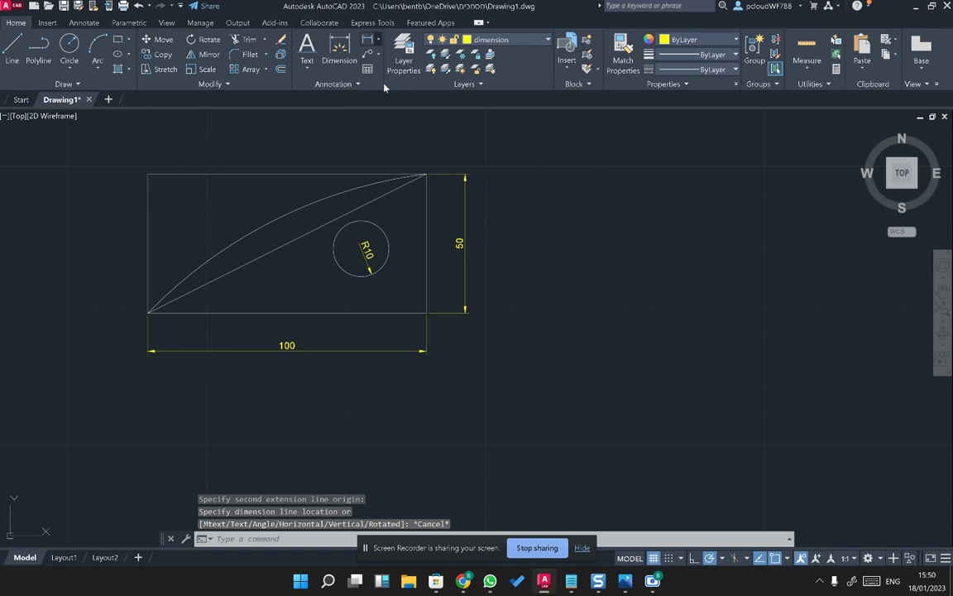
- Try an aligned dimension between the rectangle's upper-left and lower-right corners
{"action": "left_click", "coordinate": [147, 174]}
{"action": "left_click", "coordinate": [426, 313]}
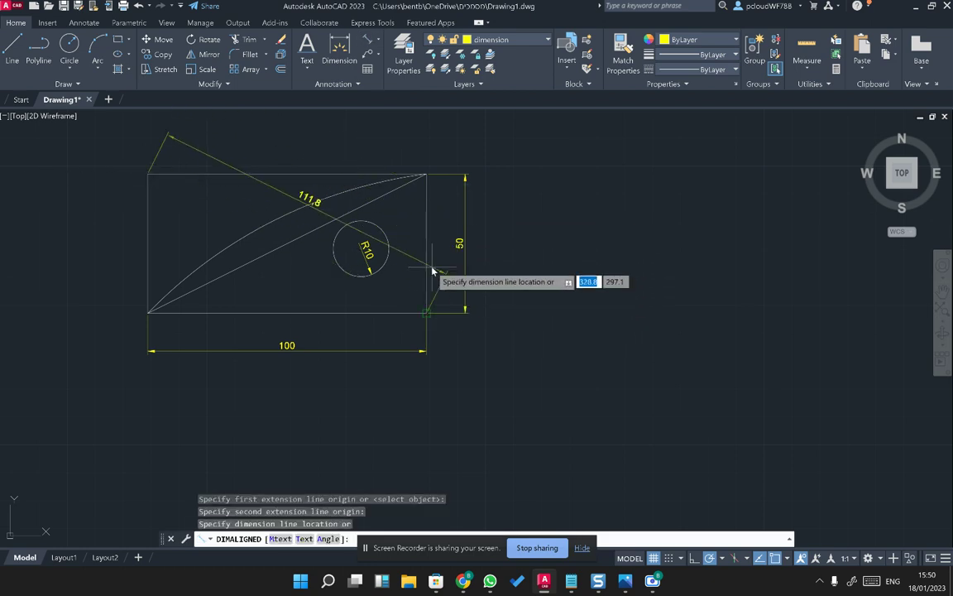
{"action": "key", "text": "Escape"}
{"action": "key", "text": "Escape"}
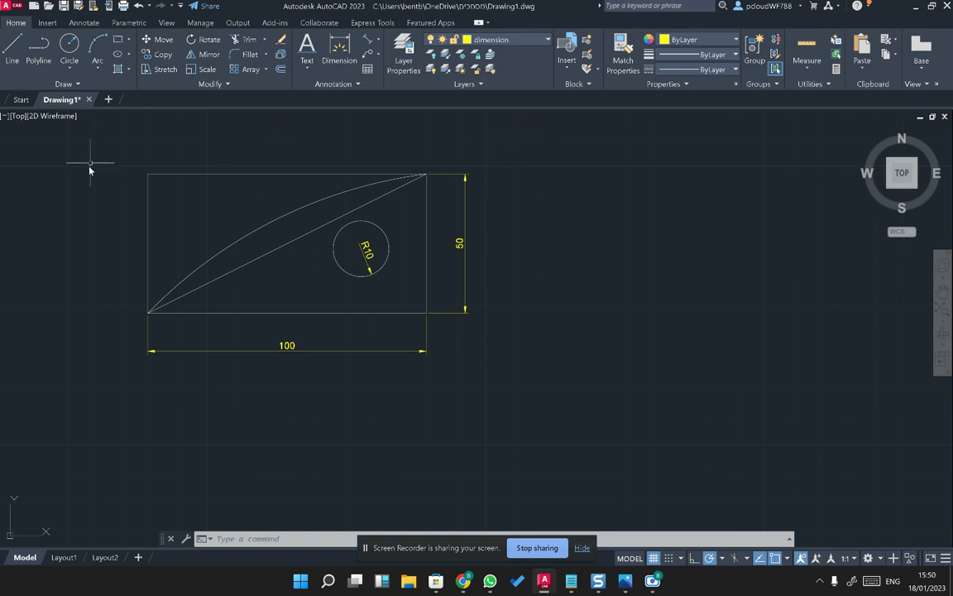
- Try a window selection that fully encloses the circle and its radius dimension, and clear it
{"action": "left_click", "coordinate": [316, 208]}
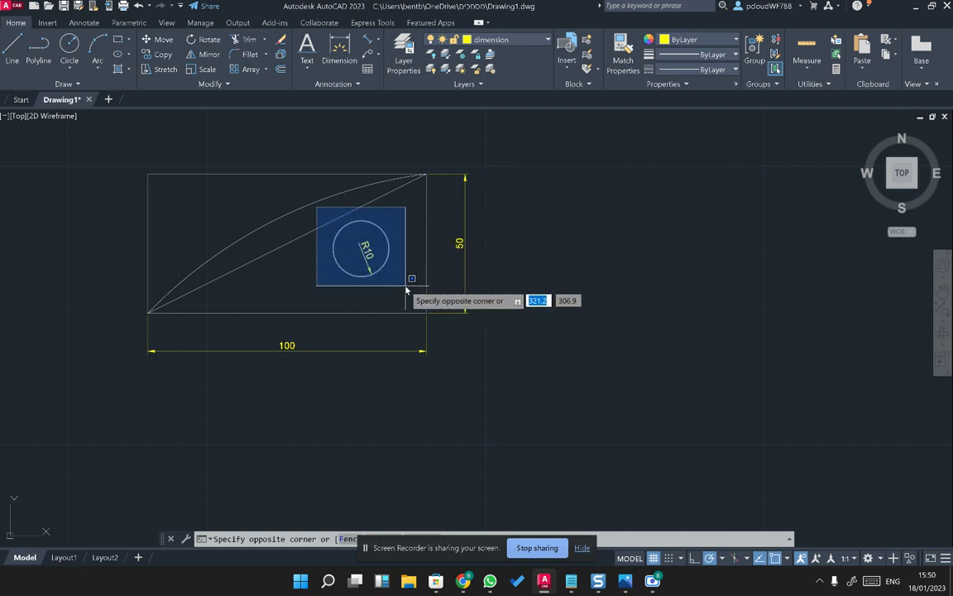
{"action": "scroll", "coordinate": [389, 267], "scroll_direction": "up", "scroll_amount": 4}
{"action": "mouse_move", "coordinate": [382, 258]}
{"action": "middle_mouse_down"}
{"action": "mouse_move", "coordinate": [418, 340]}
{"action": "mouse_move", "coordinate": [535, 430]}
{"action": "middle_mouse_up"}
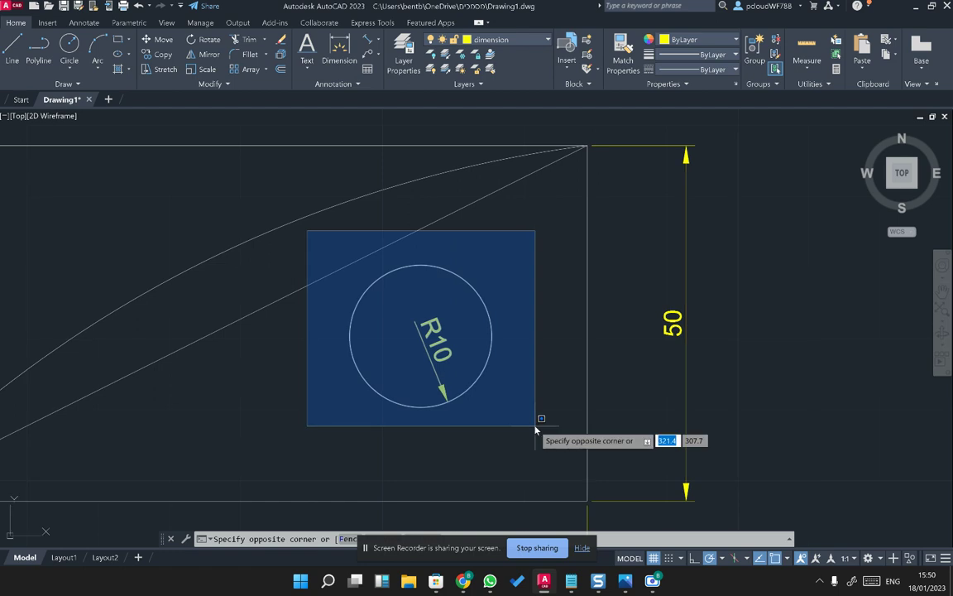
{"action": "left_click", "coordinate": [536, 429]}
{"action": "key", "text": "Escape"}
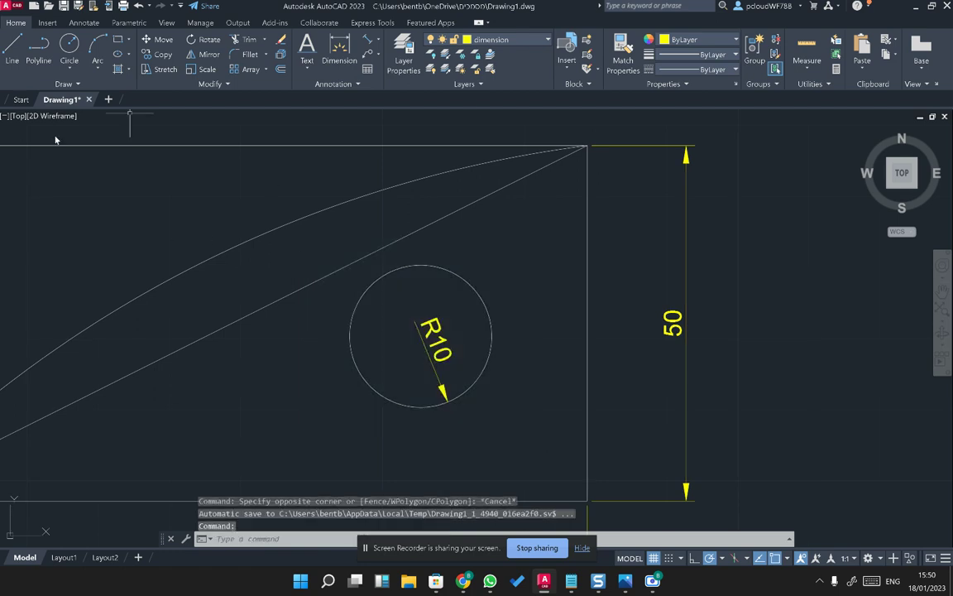
- Try a crossing selection over the circle, its radius dimension and the diagonal line, and clear it
{"action": "left_click", "coordinate": [547, 442]}
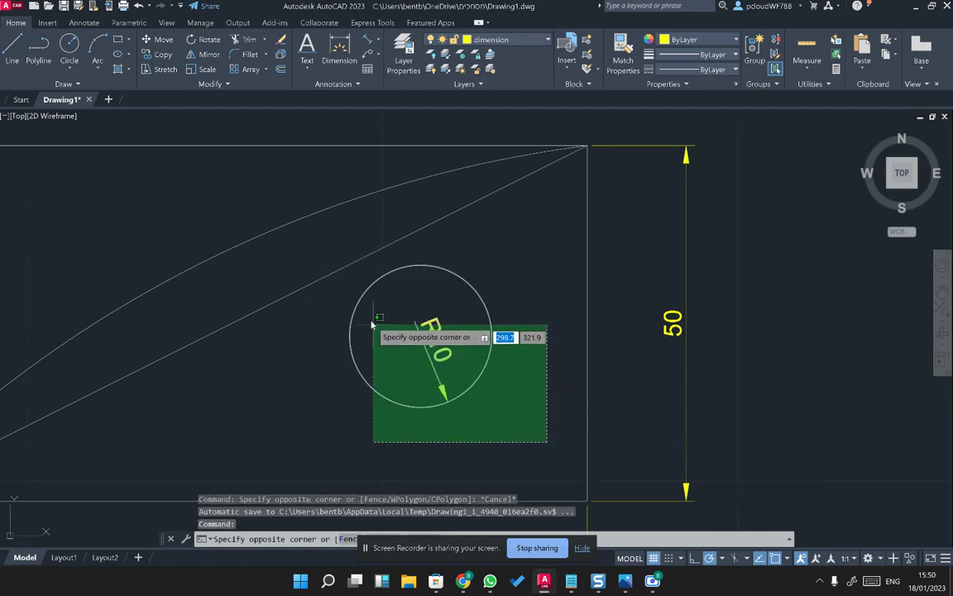
{"action": "left_click", "coordinate": [340, 263]}
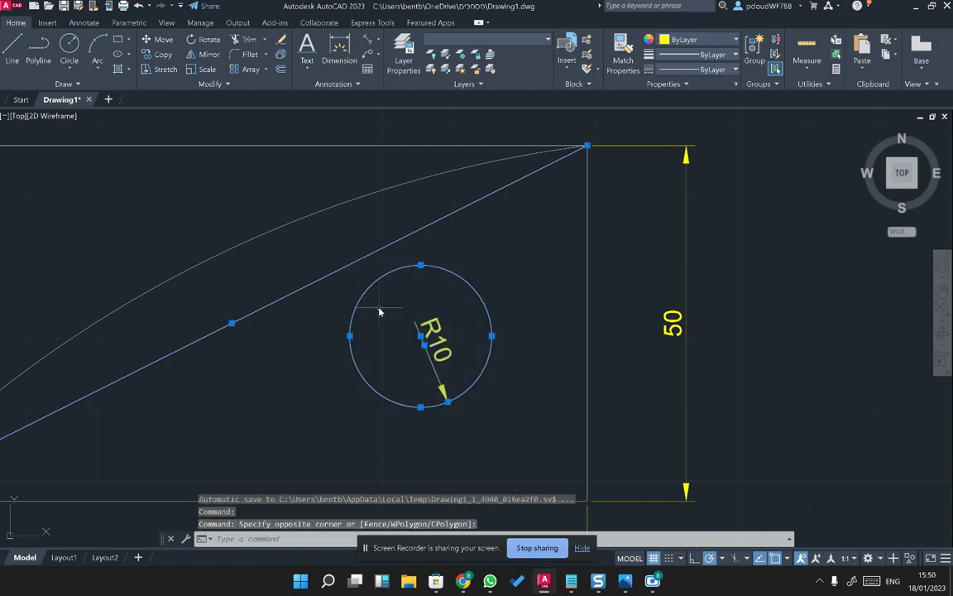
{"action": "key", "text": "Escape"}
- Try to stretch the right part of the rectangle horizontally, using its upper-right corner as base point
{"action": "scroll", "coordinate": [396, 284], "scroll_direction": "down", "scroll_amount": 2}
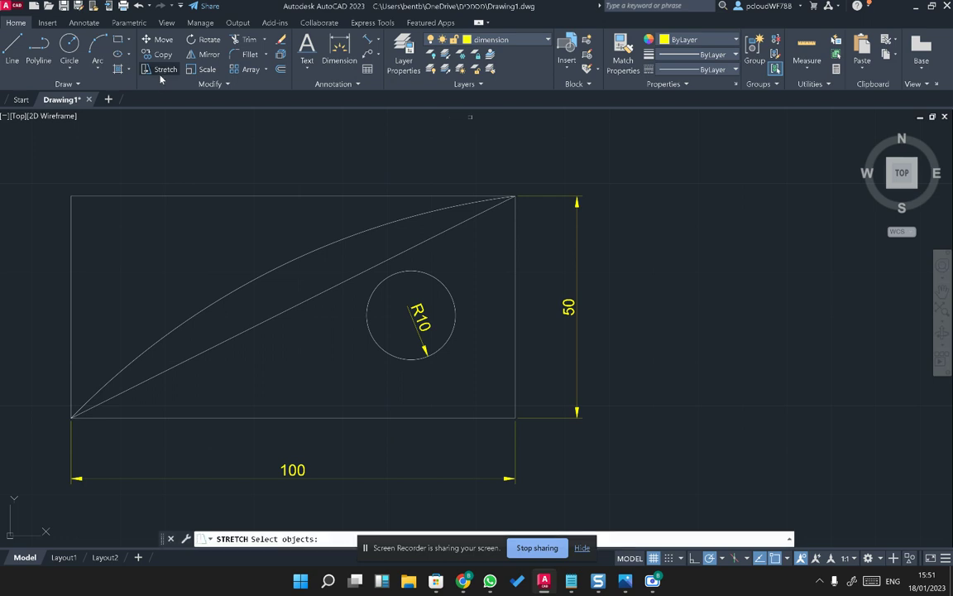
{"action": "middle_click_drag", "start_coordinate": [724, 461], "coordinate": [738, 412]}
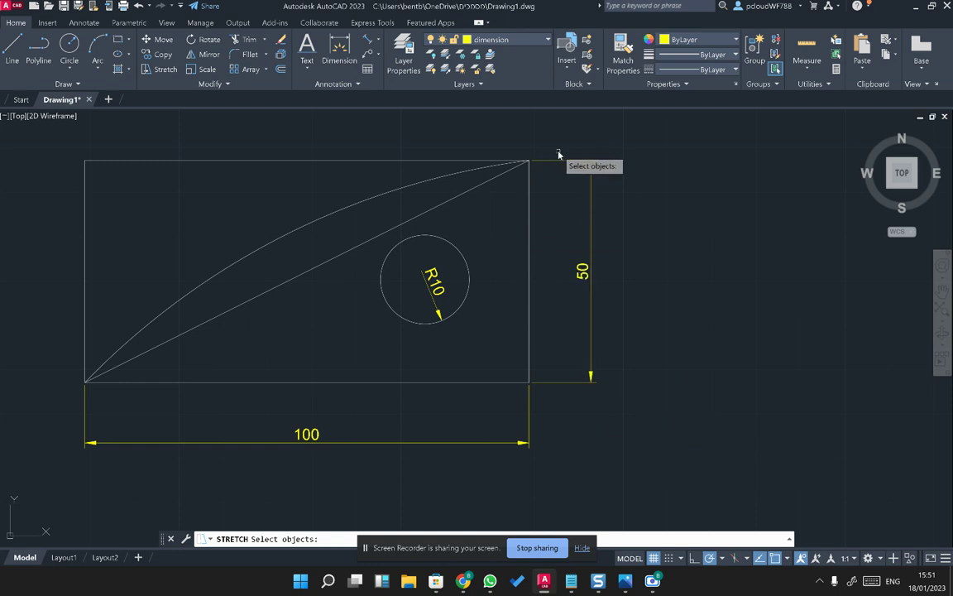
{"action": "left_click", "coordinate": [640, 128]}
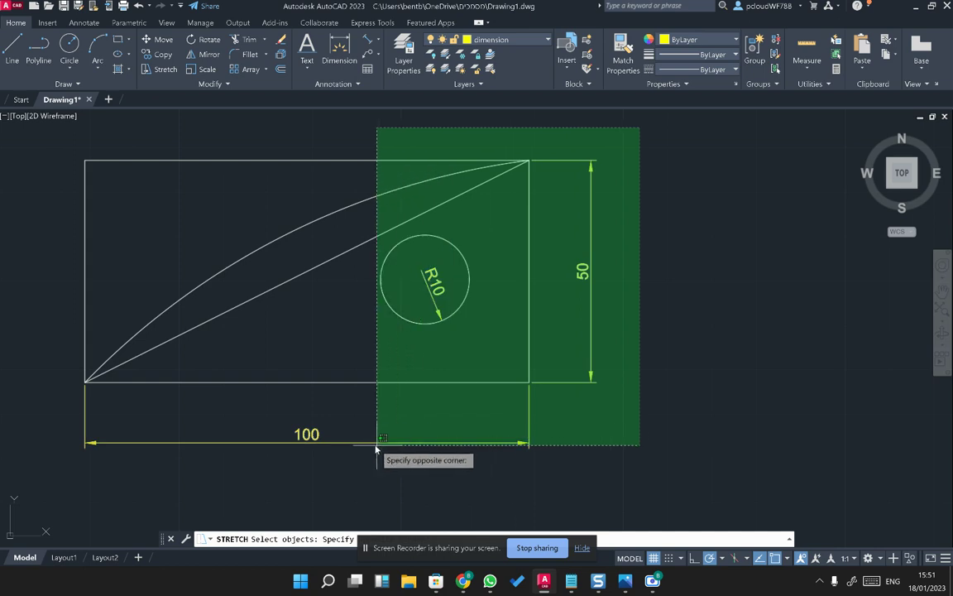
{"action": "left_click", "coordinate": [364, 463]}
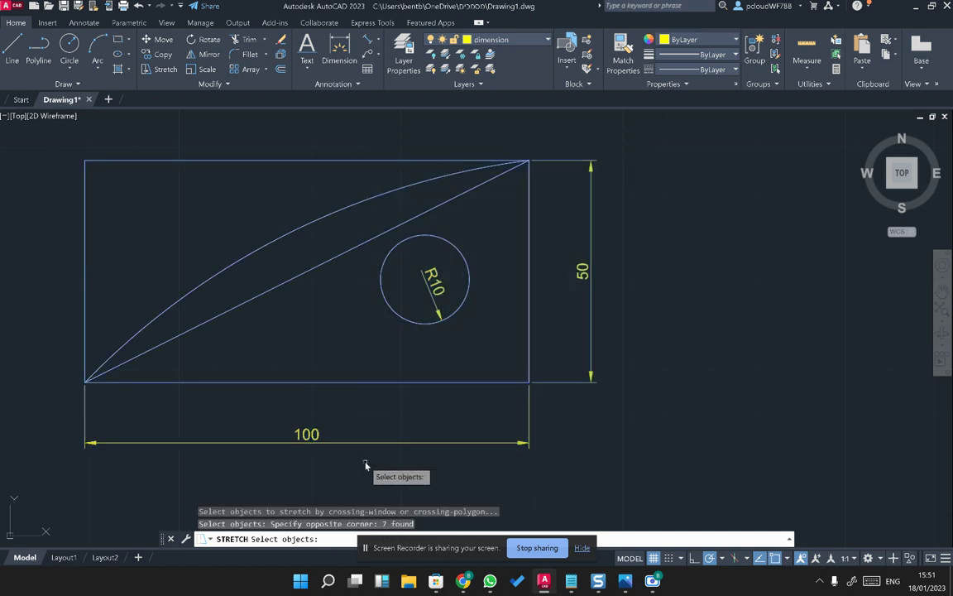
{"action": "key", "text": "Return"}
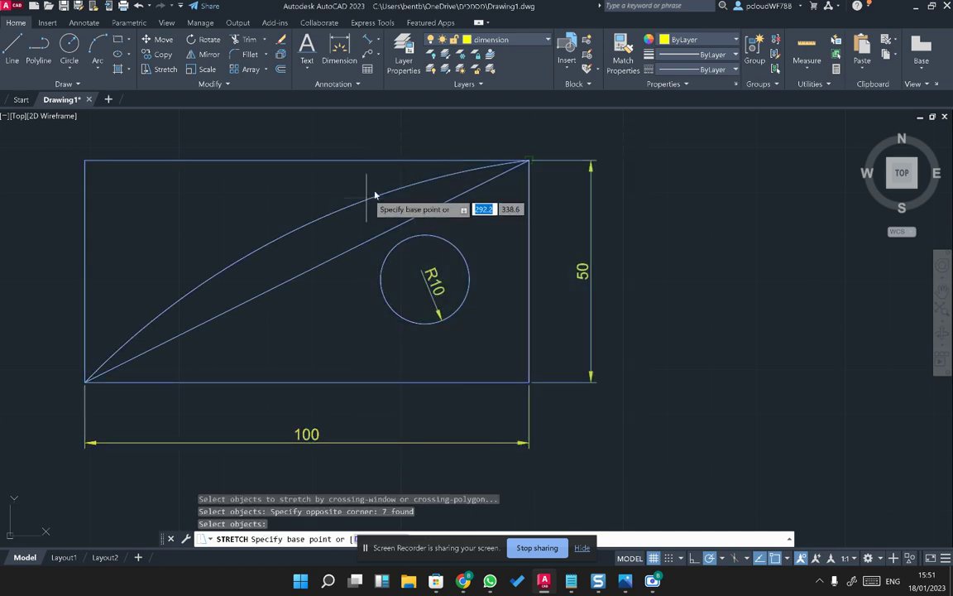
{"action": "left_click", "coordinate": [529, 160]}
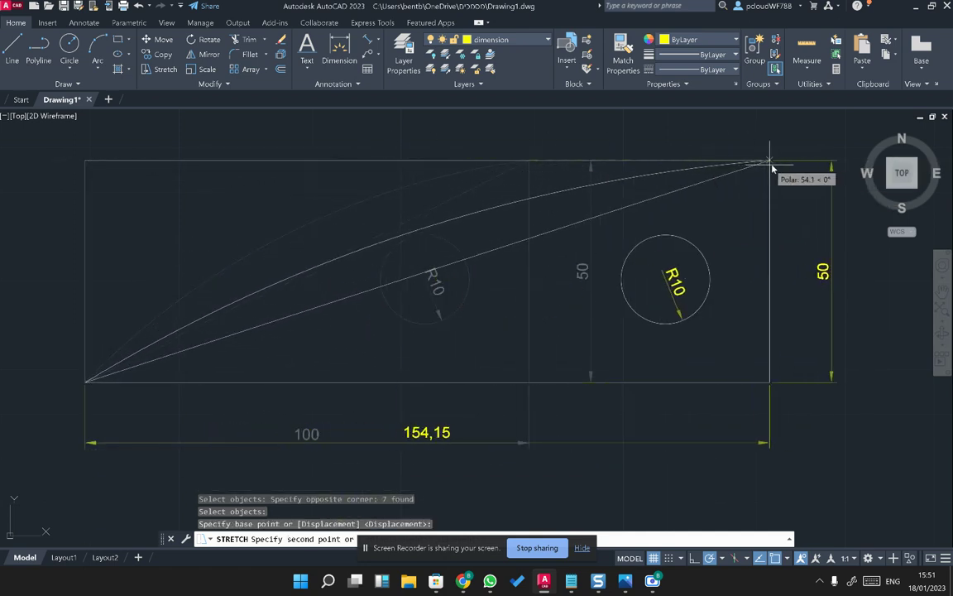
{"action": "key", "text": "Escape"}
- Try to stretch the rectangle's upper edge vertically, together with the diagonal, arc and height dimension
{"action": "left_click", "coordinate": [687, 204]}
{"action": "middle_click_drag", "start_coordinate": [478, 180], "coordinate": [594, 264]}
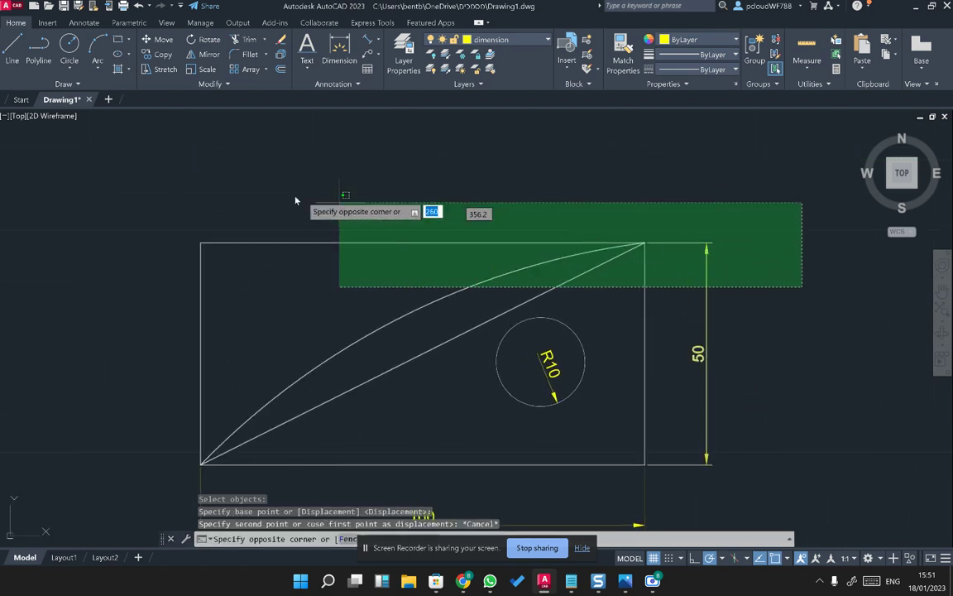
{"action": "left_click", "coordinate": [160, 196]}
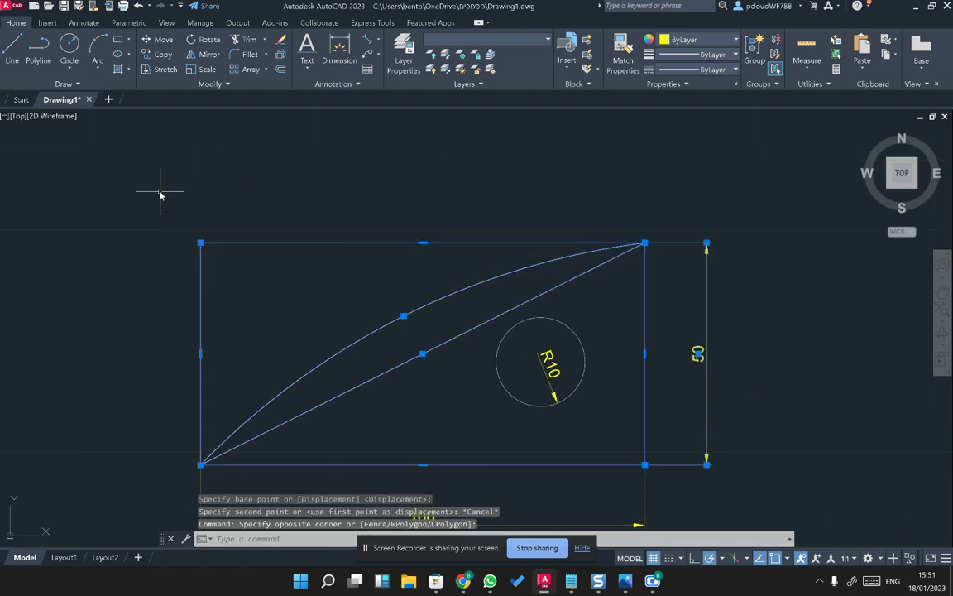
{"action": "left_click", "coordinate": [159, 69]}
{"action": "left_click", "coordinate": [404, 218]}
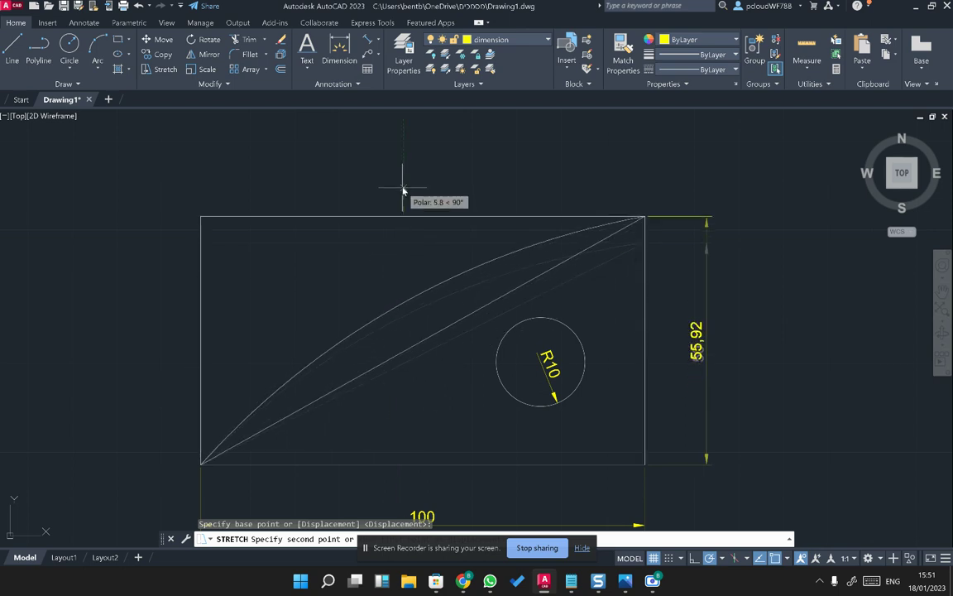
{"action": "key", "text": "Escape"}
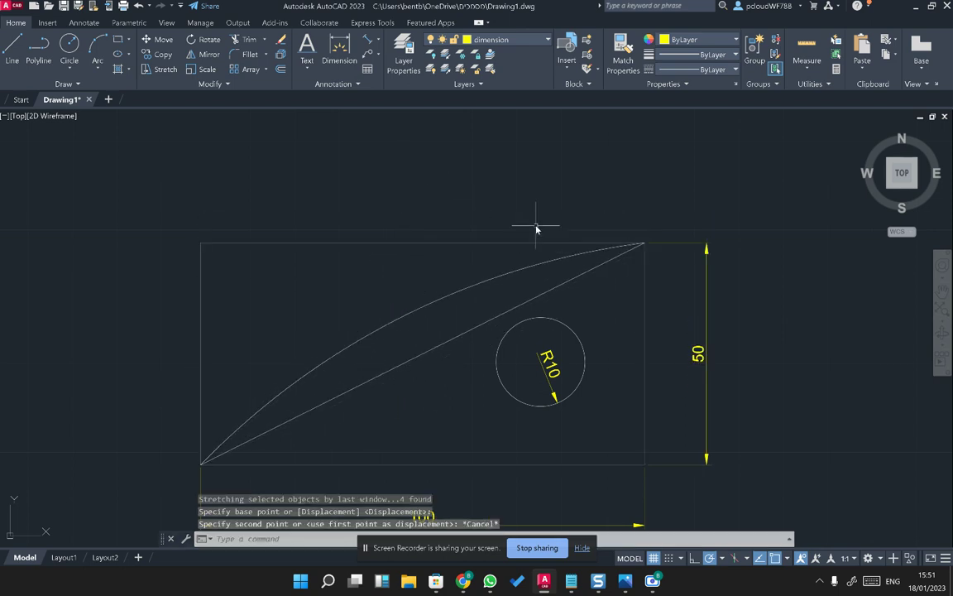
- Stretch the rectangle's upper edge upward by 20, together with the diagonal, arc and height dimension
{"action": "middle_click_drag", "start_coordinate": [716, 418], "coordinate": [714, 312]}
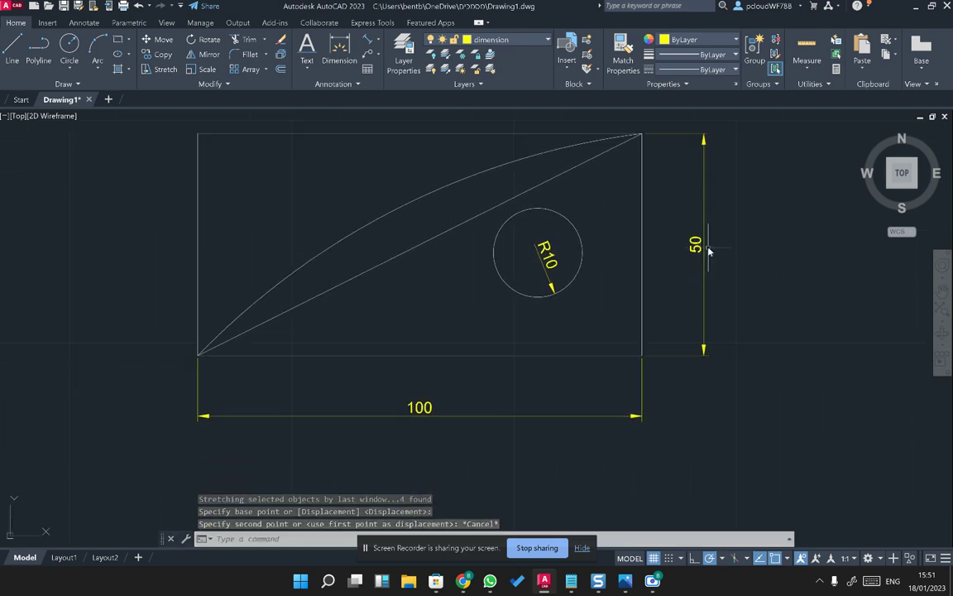
{"action": "middle_click_drag", "start_coordinate": [702, 263], "coordinate": [702, 321]}
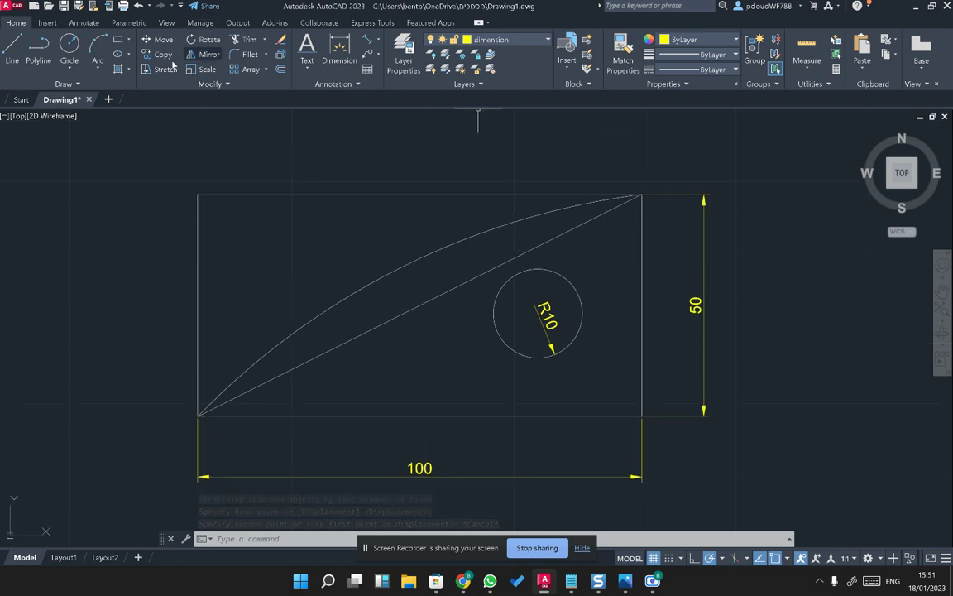
{"action": "left_click", "coordinate": [763, 219]}
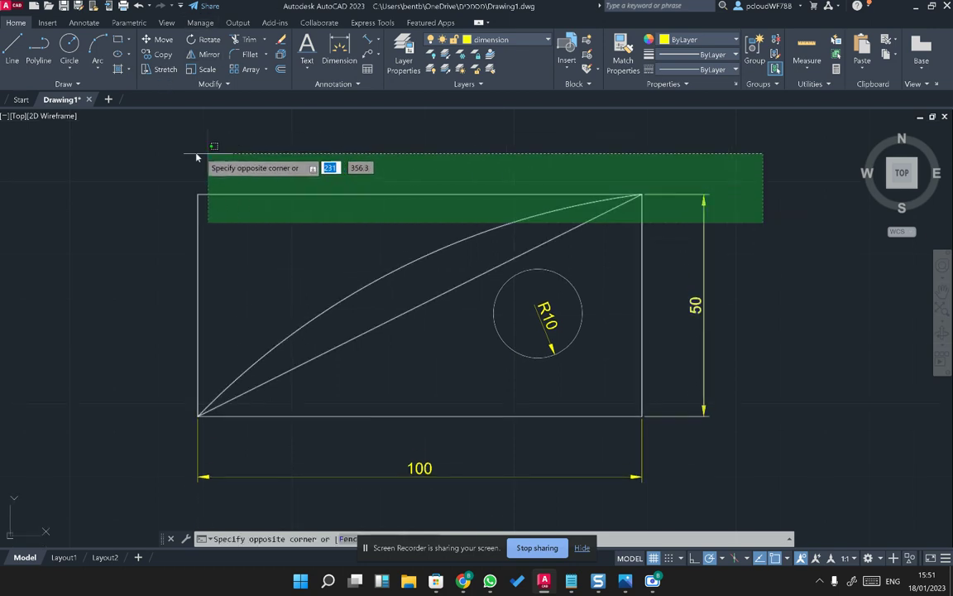
{"action": "left_click", "coordinate": [149, 153]}
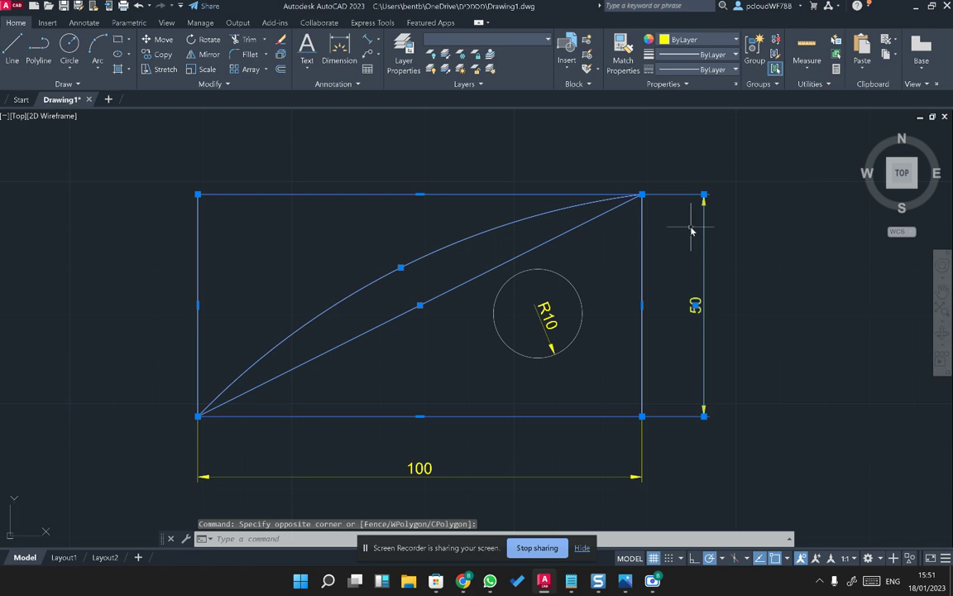
{"action": "type", "text": "s"}
{"action": "key", "text": "Return"}
{"action": "left_click", "coordinate": [744, 260]}
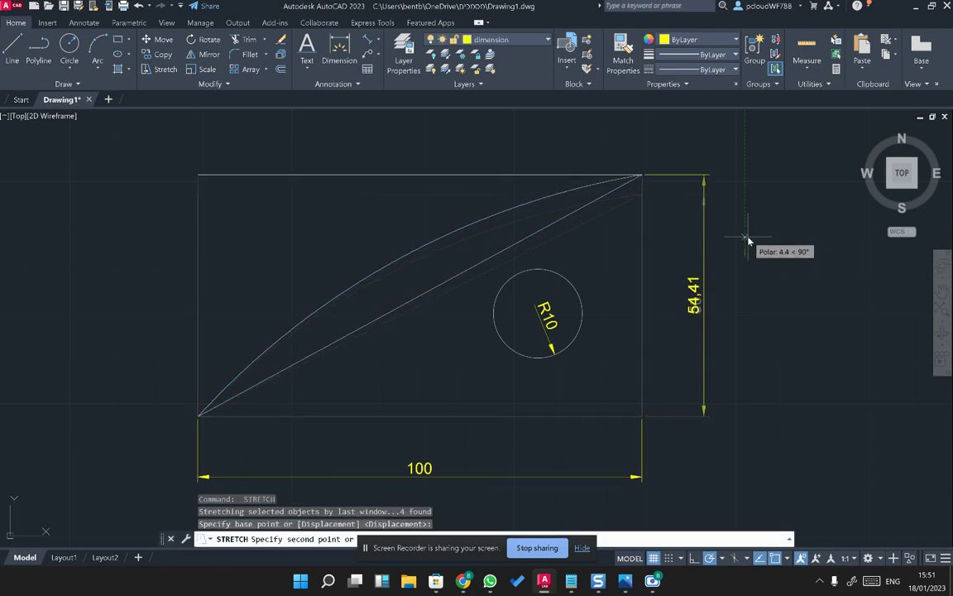
{"action": "type", "text": "20"}
{"action": "key", "text": "Return"}
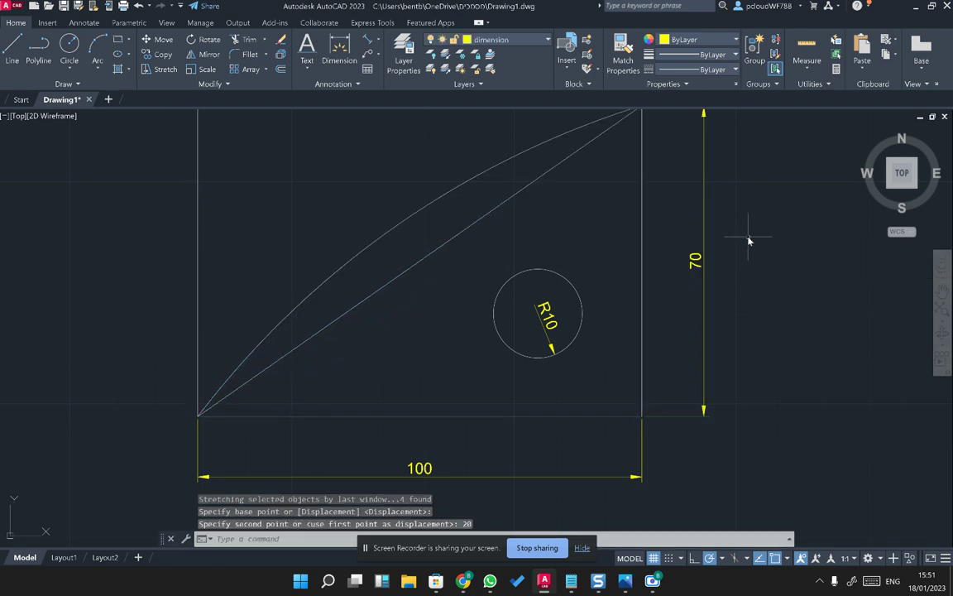
- Group the rectangle with all its inner objects and dimensions, check it by selecting it, and undo the grouping
{"action": "scroll", "coordinate": [749, 240], "scroll_direction": "down", "scroll_amount": 2}
{"action": "middle_click_drag", "start_coordinate": [749, 240], "coordinate": [728, 272]}
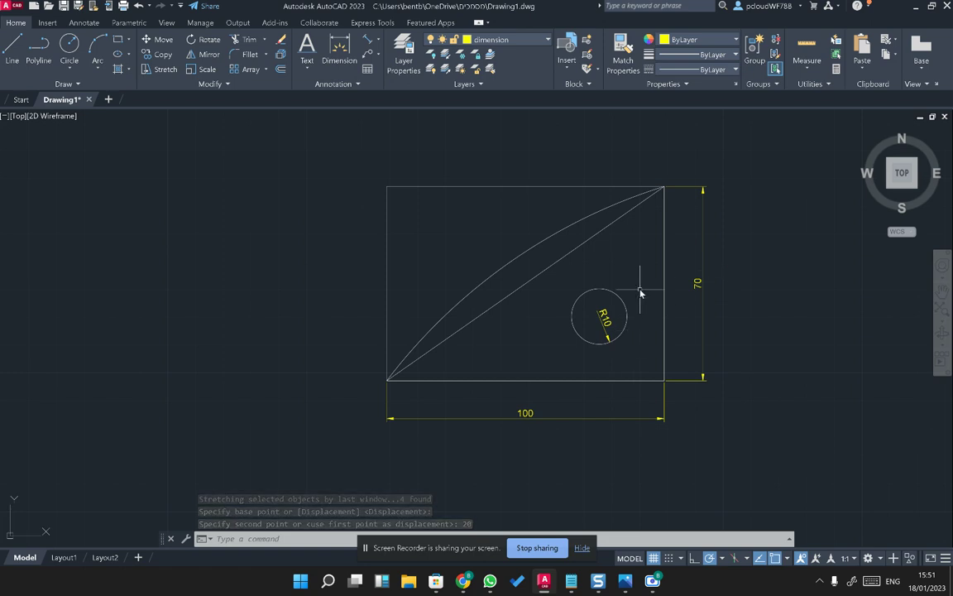
{"action": "scroll", "coordinate": [624, 304], "scroll_direction": "up", "scroll_amount": 2}
{"action": "scroll", "coordinate": [624, 306], "scroll_direction": "down", "scroll_amount": 2}
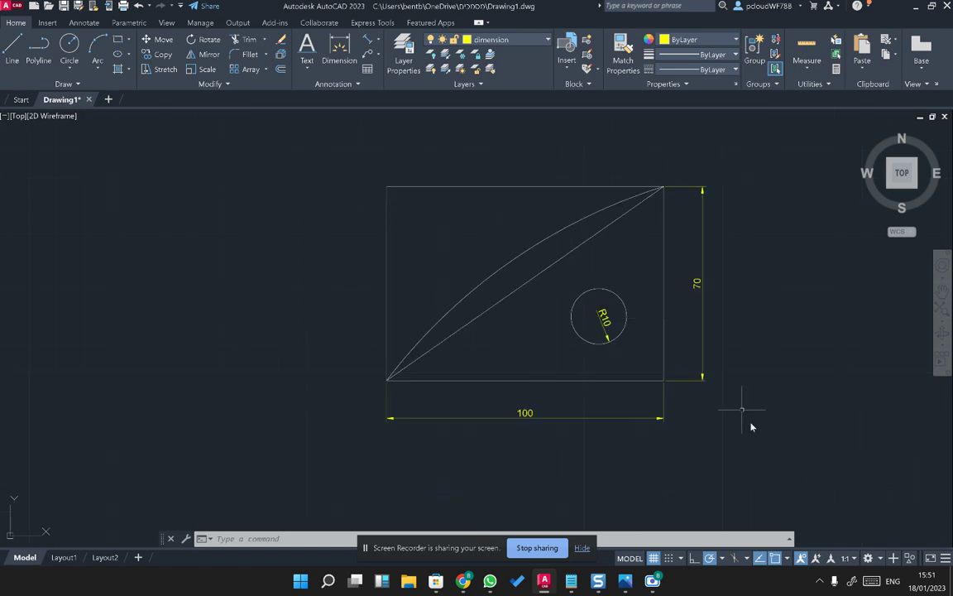
{"action": "left_click", "coordinate": [758, 432]}
{"action": "left_click", "coordinate": [234, 154]}
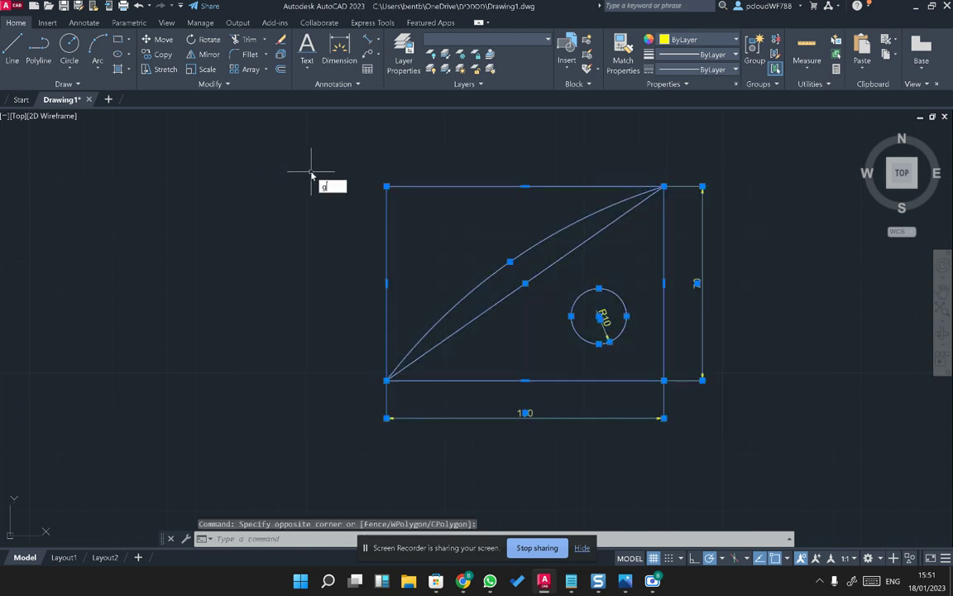
{"action": "left_click", "coordinate": [358, 199]}
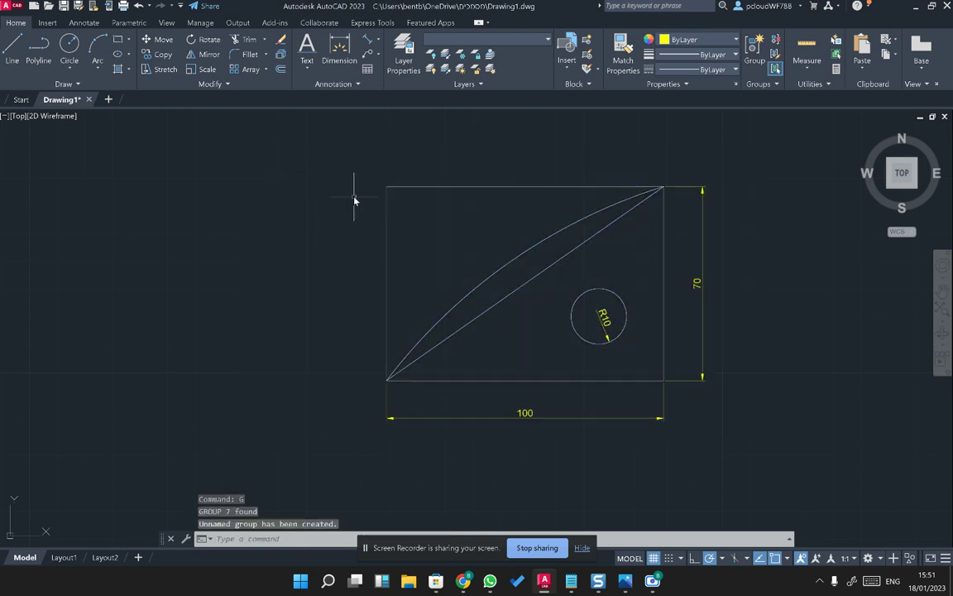
{"action": "left_click", "coordinate": [568, 256]}
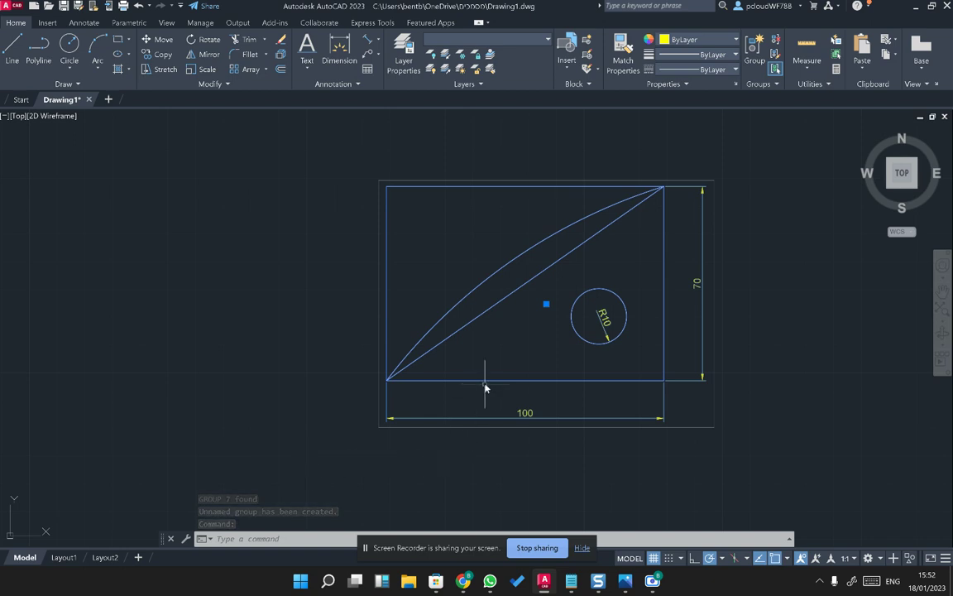
{"action": "key", "text": "ctrl+z"}
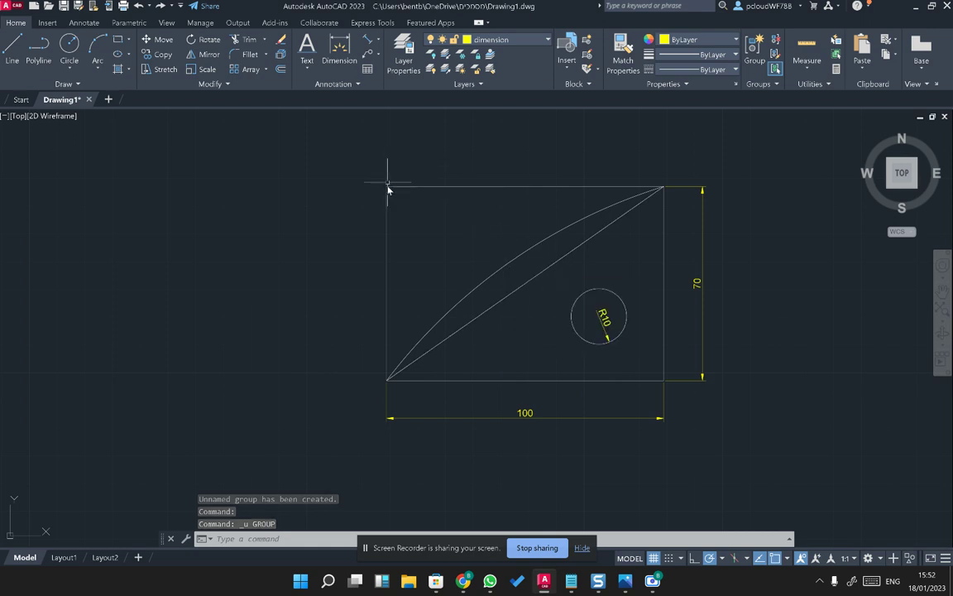
- Draw an open zigzag chain of seven connected line segments to the left of the rectangle
{"action": "left_click", "coordinate": [12, 50]}
{"action": "left_click", "coordinate": [147, 365]}
{"action": "left_click", "coordinate": [153, 284]}
{"action": "left_click", "coordinate": [202, 315]}
{"action": "left_click", "coordinate": [221, 252]}
{"action": "left_click", "coordinate": [260, 327]}
{"action": "left_click", "coordinate": [287, 234]}
{"action": "left_click", "coordinate": [245, 116]}
{"action": "left_click", "coordinate": [165, 116]}
{"action": "key", "text": "Escape"}
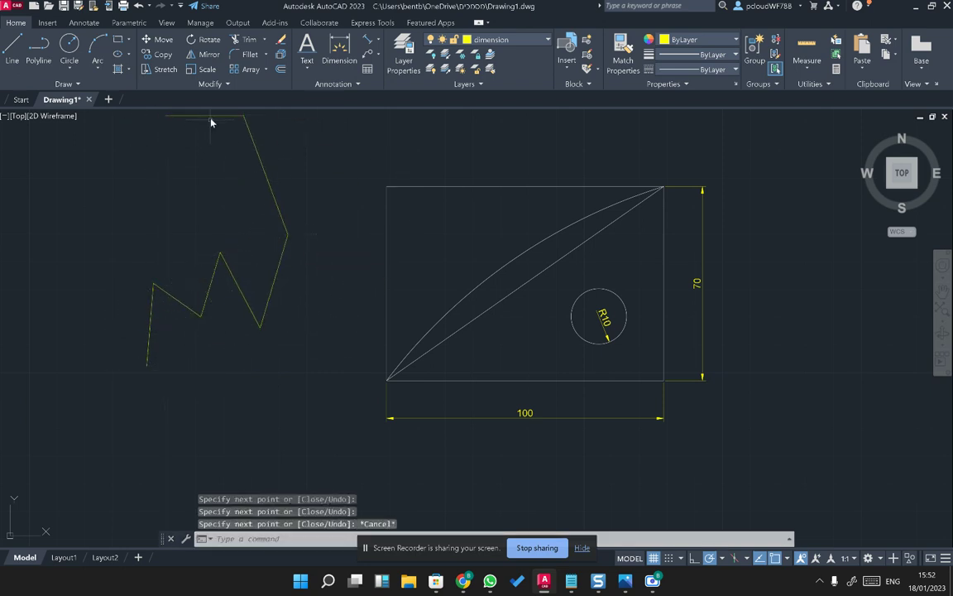
- Join the seven separate line segments of the zigzag into one polyline and check it by selecting it
{"action": "left_click", "coordinate": [211, 116]}
{"action": "middle_click_drag", "start_coordinate": [240, 152], "coordinate": [221, 222]}
{"action": "key", "text": "Escape"}
{"action": "left_click", "coordinate": [246, 238]}
{"action": "key", "text": "Escape"}
{"action": "left_click", "coordinate": [260, 334]}
{"action": "key", "text": "Escape"}
{"action": "left_click", "coordinate": [267, 146]}
{"action": "left_click", "coordinate": [86, 396]}
{"action": "type", "text": "j"}
{"action": "key", "text": "Return"}
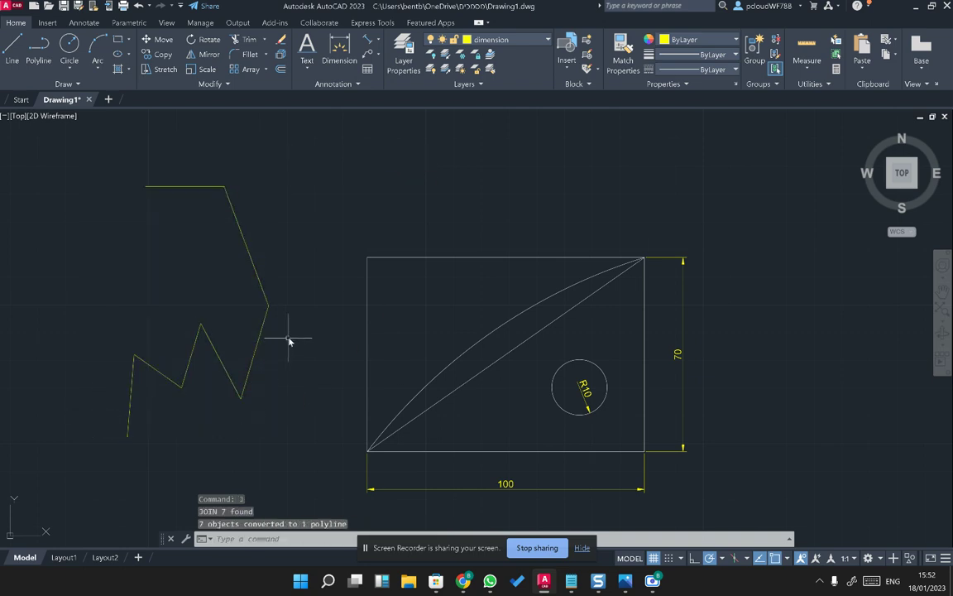
{"action": "left_click", "coordinate": [263, 327]}
{"action": "key", "text": "Escape"}
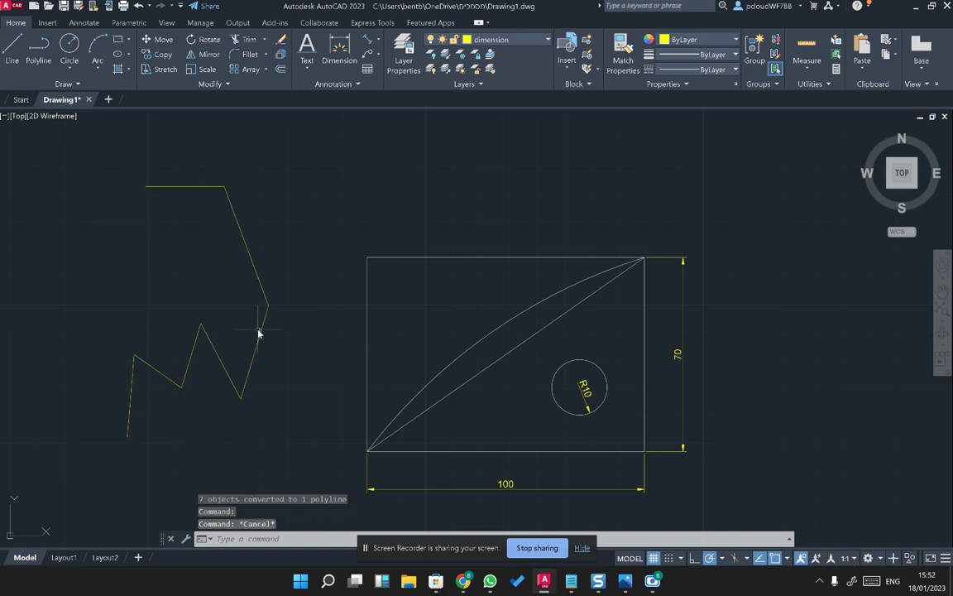
- Copy the circle inside the rectangle to the open area beside the zigzag polyline
{"action": "left_click", "coordinate": [558, 369]}
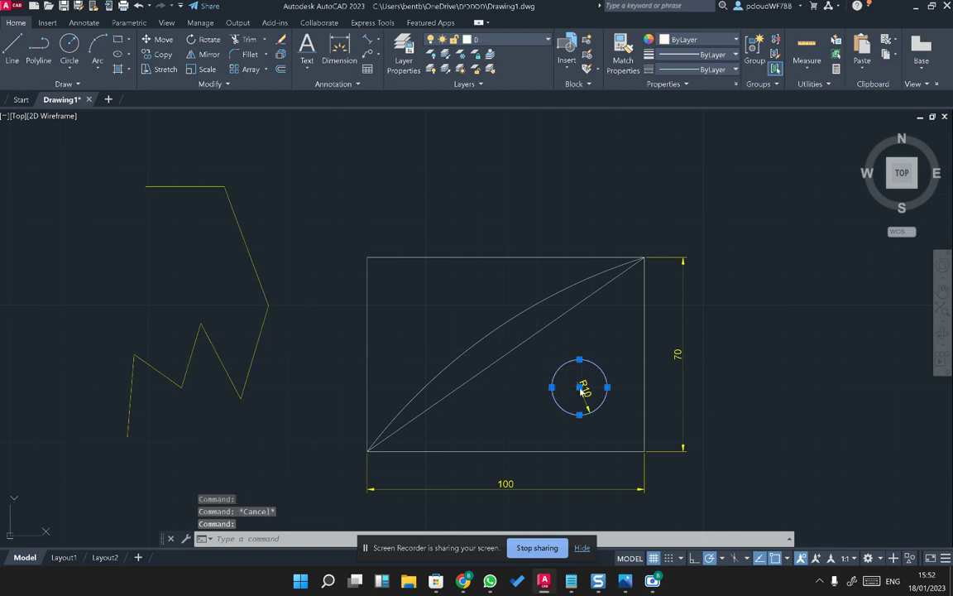
{"action": "left_click", "coordinate": [580, 387]}
{"action": "left_click", "coordinate": [174, 266], "text": "ctrl"}
{"action": "key", "text": "Escape"}
- Try to join the copied circle with the zigzag polyline
{"action": "left_click", "coordinate": [269, 231]}
{"action": "left_click", "coordinate": [180, 267]}
{"action": "type", "text": "j"}
{"action": "key", "text": "Return"}
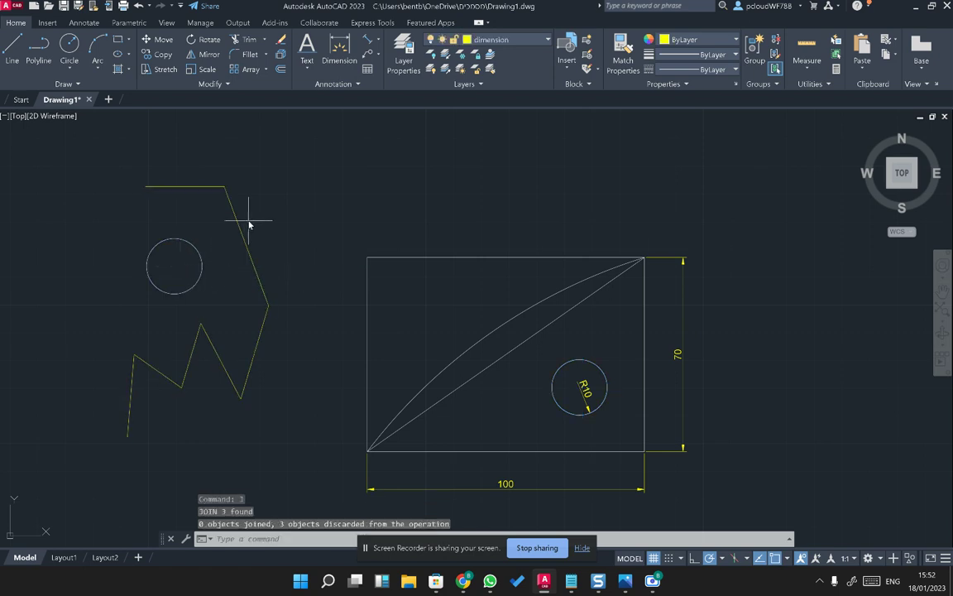
- Group the copied circle with the zigzag polyline and check the group by selecting it through the circle
{"action": "left_click", "coordinate": [248, 222]}
{"action": "left_click", "coordinate": [201, 256]}
{"action": "key", "text": "Escape"}
{"action": "left_click", "coordinate": [250, 234]}
{"action": "left_click", "coordinate": [189, 275]}
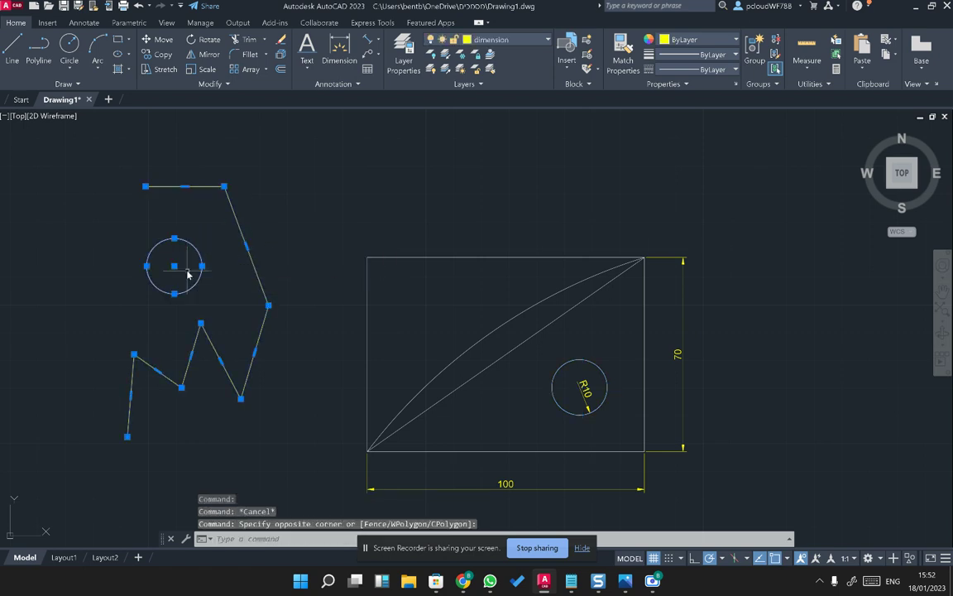
{"action": "key", "text": "Escape"}
{"action": "left_click", "coordinate": [268, 211]}
{"action": "left_click", "coordinate": [185, 276]}
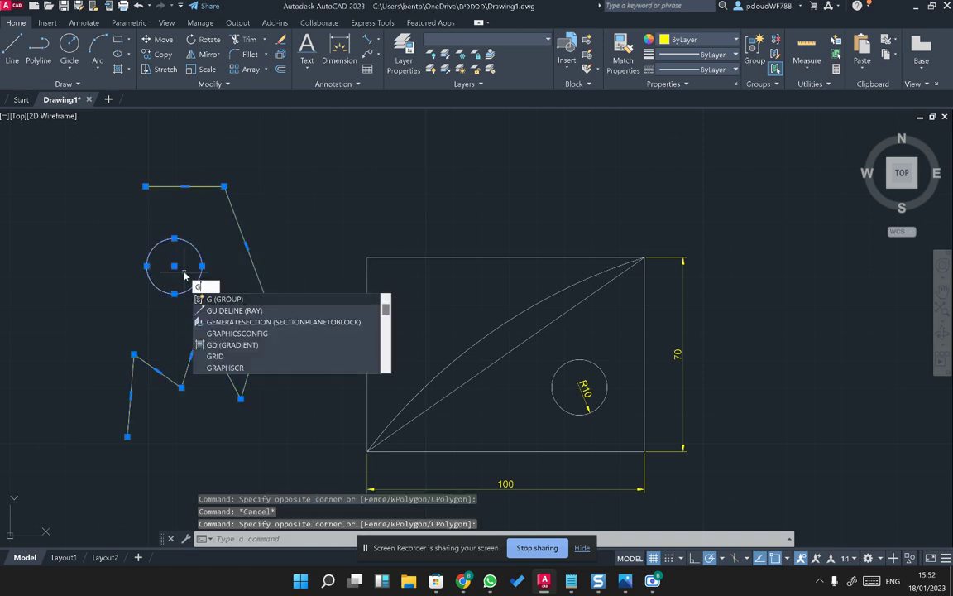
{"action": "left_click", "coordinate": [225, 300]}
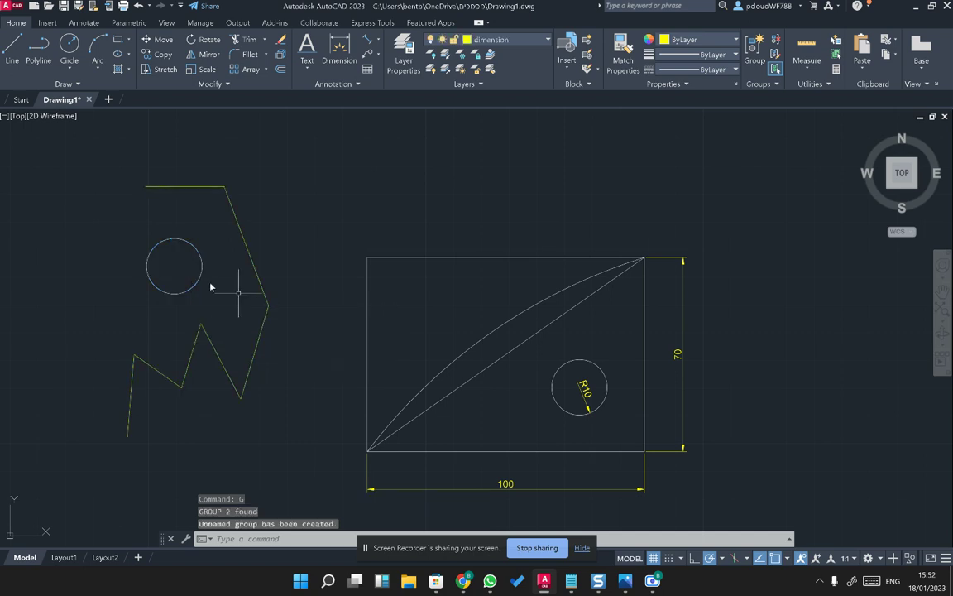
{"action": "left_click", "coordinate": [205, 269]}
{"action": "left_click", "coordinate": [199, 267]}
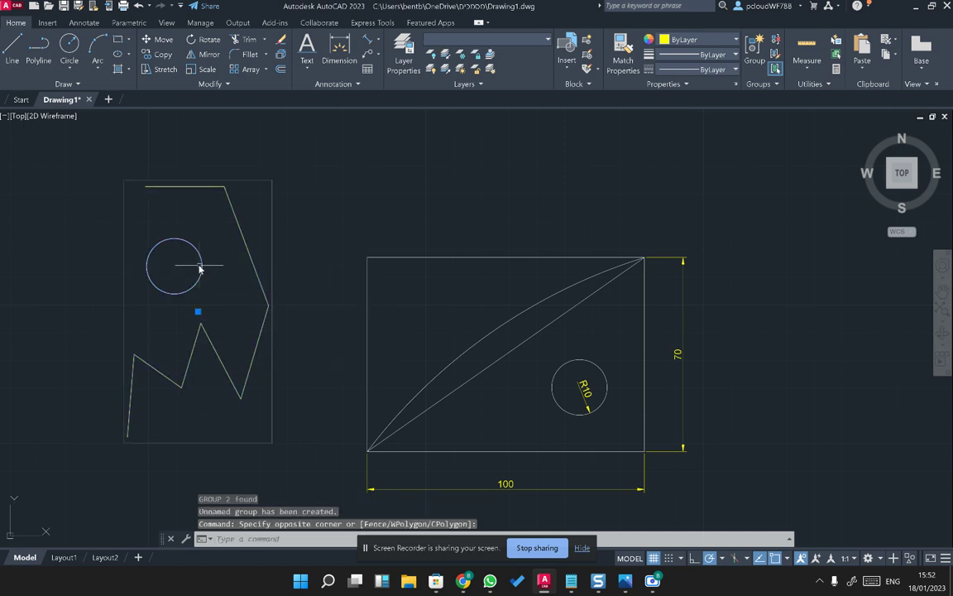
{"action": "key", "text": "Escape"}
- Ungroup the circle and zigzag polyline and check by selecting them separately
{"action": "left_click", "coordinate": [201, 263]}
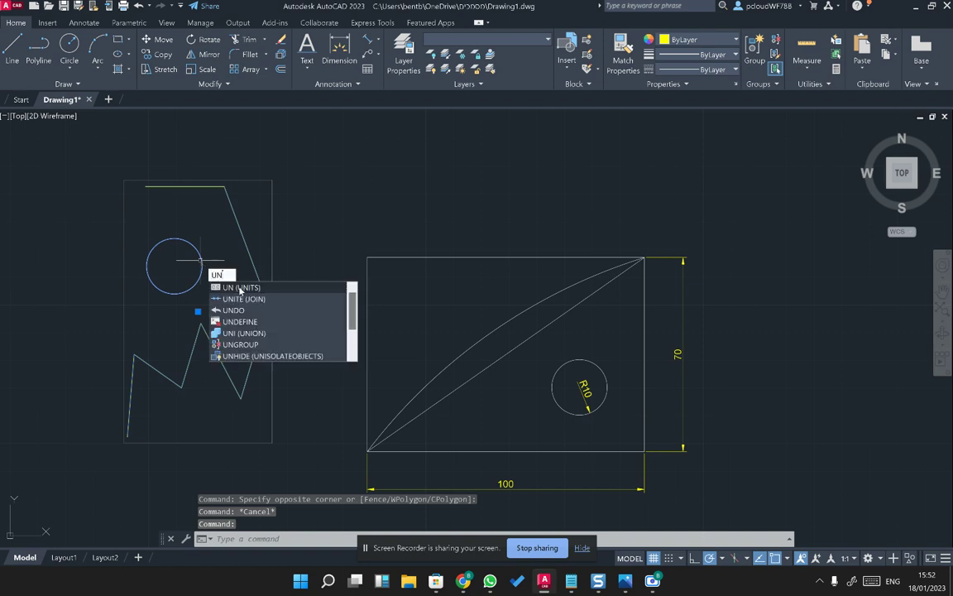
{"action": "type", "text": "g"}
{"action": "key", "text": "Return"}
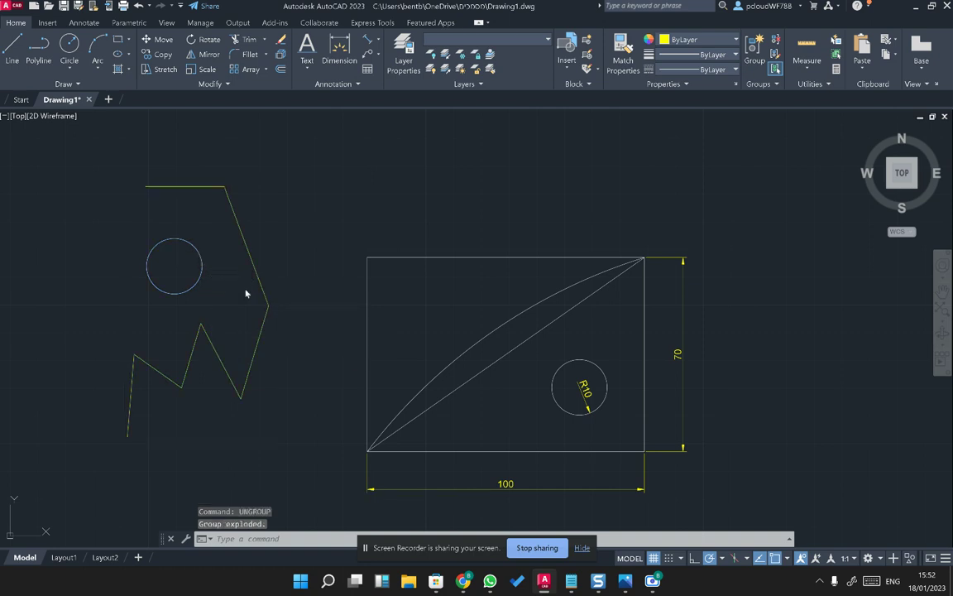
{"action": "left_click", "coordinate": [201, 265]}
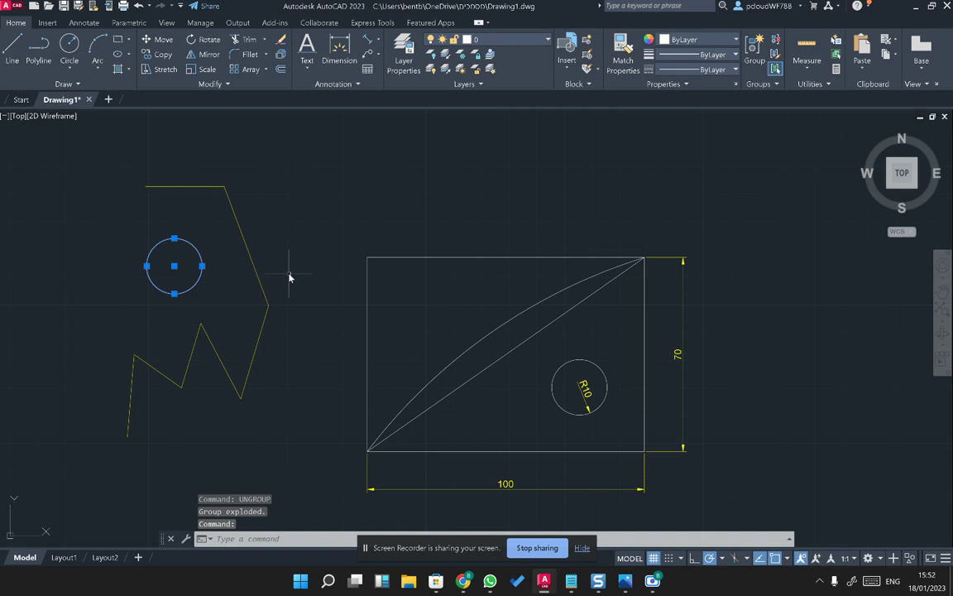
{"action": "key", "text": "Escape"}
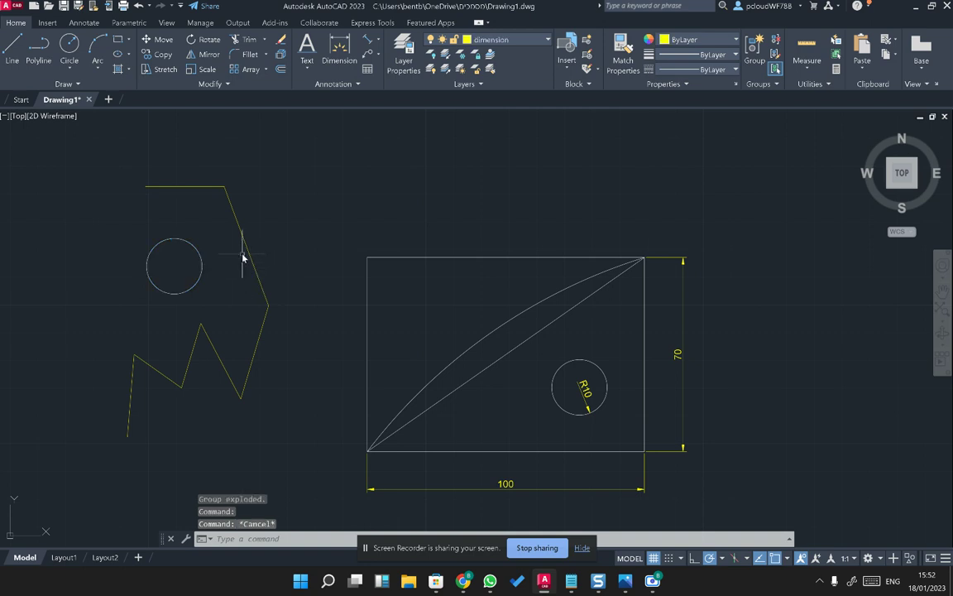
{"action": "left_click", "coordinate": [202, 276]}
{"action": "left_click", "coordinate": [225, 298]}
{"action": "left_click", "coordinate": [247, 301]}
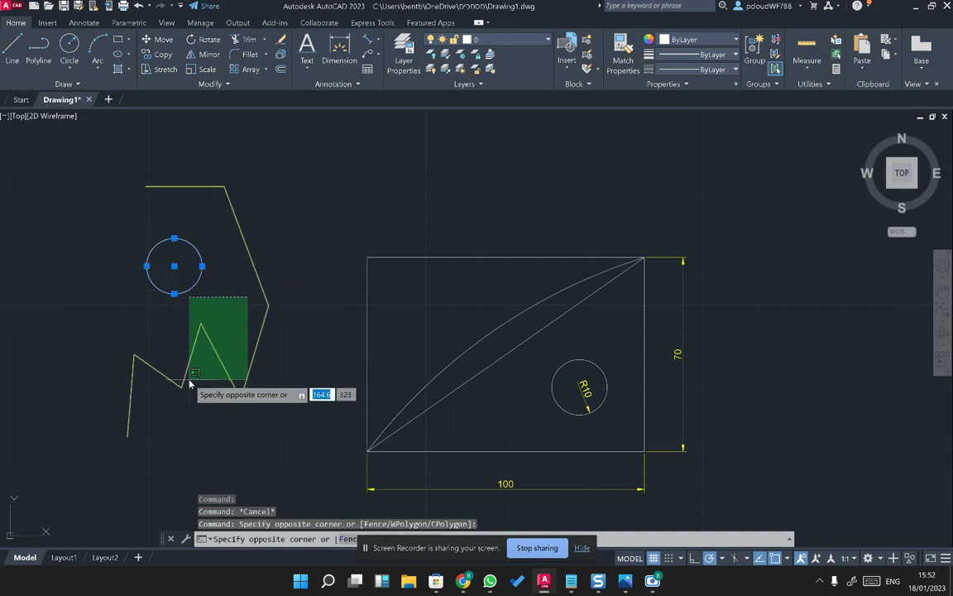
{"action": "left_click", "coordinate": [191, 381]}
{"action": "key", "text": "Escape"}
{"action": "key", "text": "Escape"}
{"action": "key", "text": "Escape"}
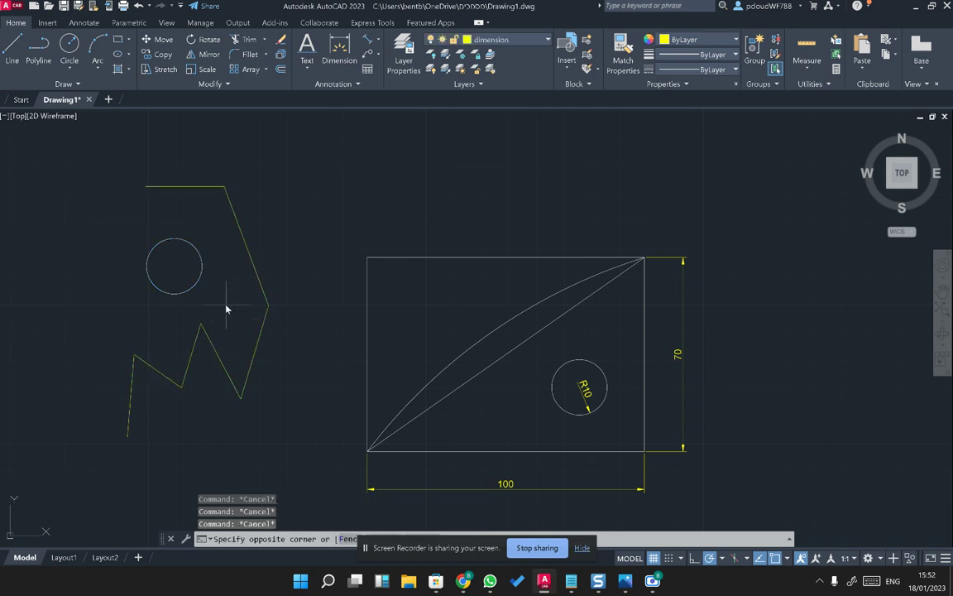
- Delete the copied circle and the zigzag polyline beside the rectangle
{"action": "left_click", "coordinate": [225, 303]}
{"action": "left_click", "coordinate": [189, 179]}
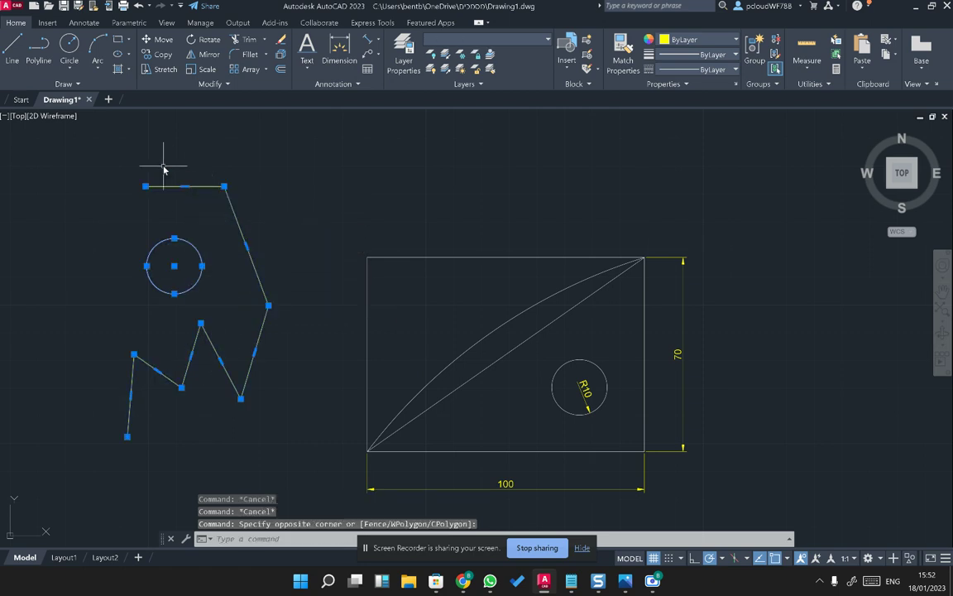
{"action": "key", "text": "Delete"}
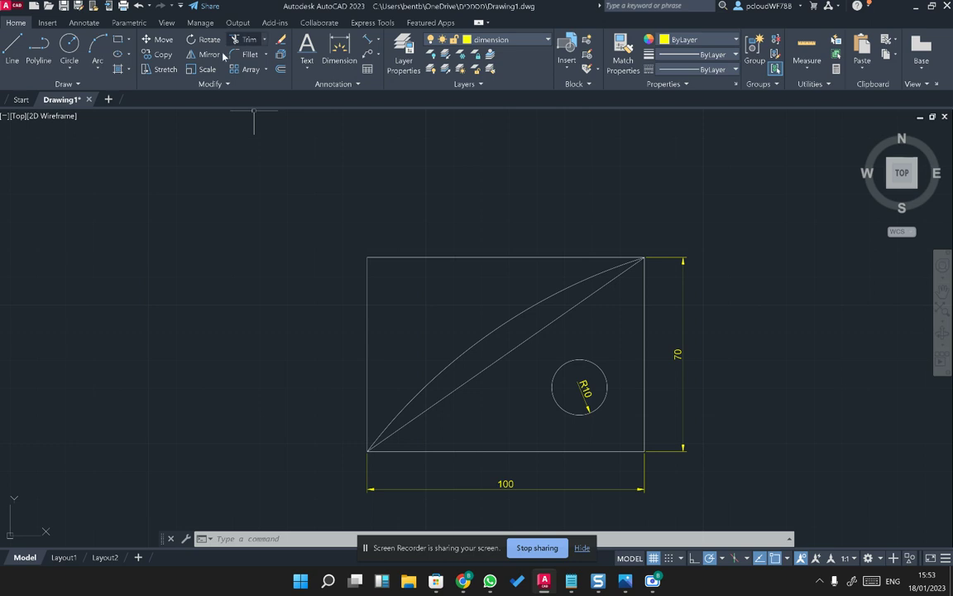
- Draw a short horizontal line crossing the rectangle's left edge near its middle
{"action": "middle_click_drag", "start_coordinate": [436, 444], "coordinate": [432, 378]}
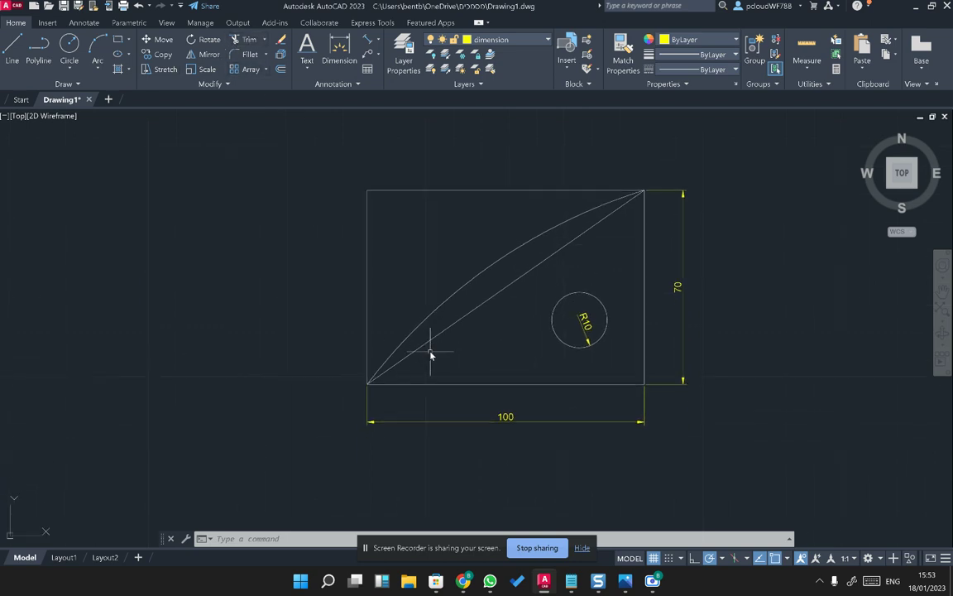
{"action": "scroll", "coordinate": [412, 319], "scroll_direction": "up", "scroll_amount": 5}
{"action": "type", "text": "l"}
{"action": "key", "text": "Return"}
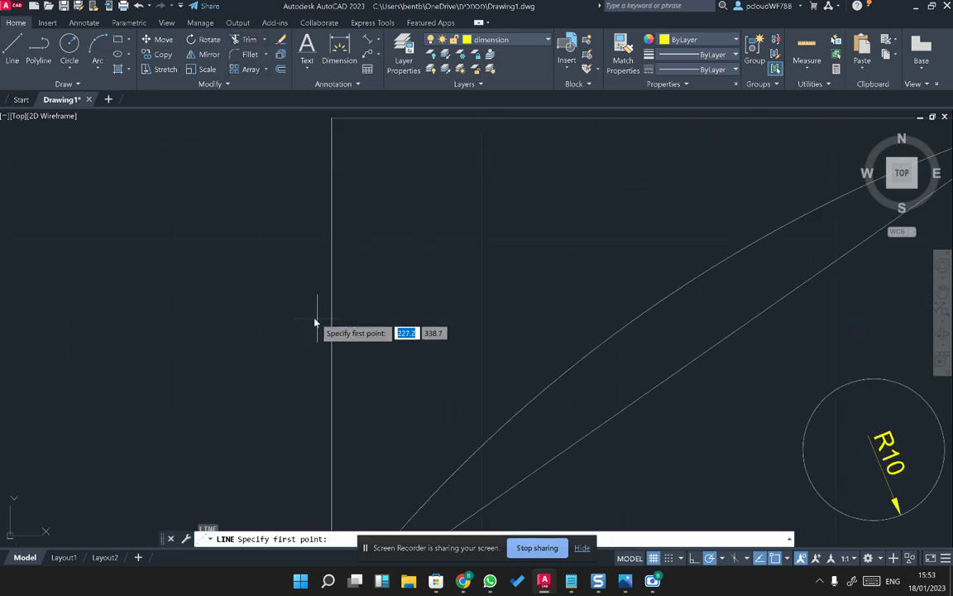
{"action": "left_click", "coordinate": [285, 320]}
{"action": "left_click", "coordinate": [376, 320]}
{"action": "key", "text": "Escape"}
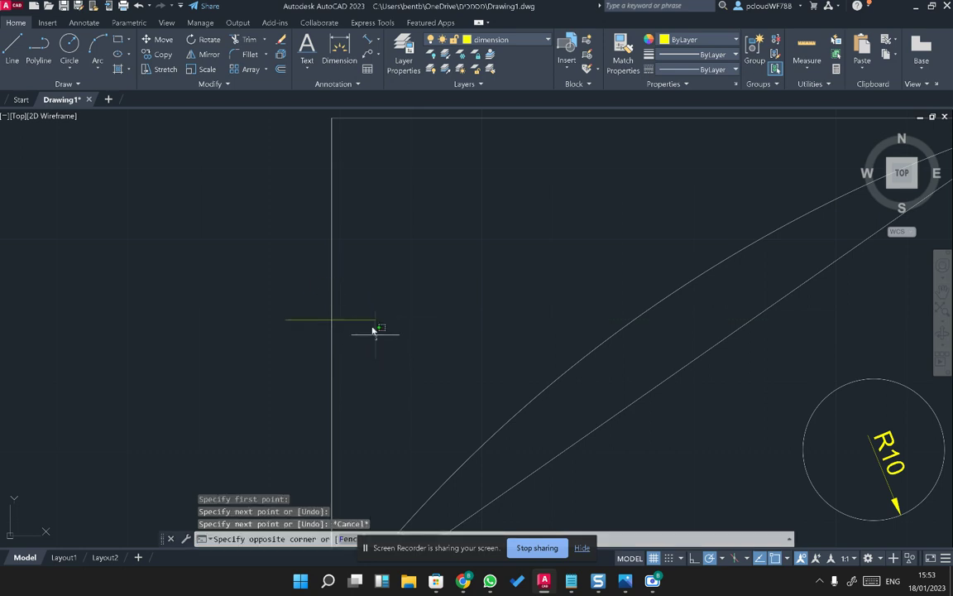
{"action": "left_click", "coordinate": [370, 320]}
{"action": "left_click", "coordinate": [363, 307]}
{"action": "type", "text": "m"}
{"action": "key", "text": "Return"}
{"action": "left_click", "coordinate": [426, 251]}
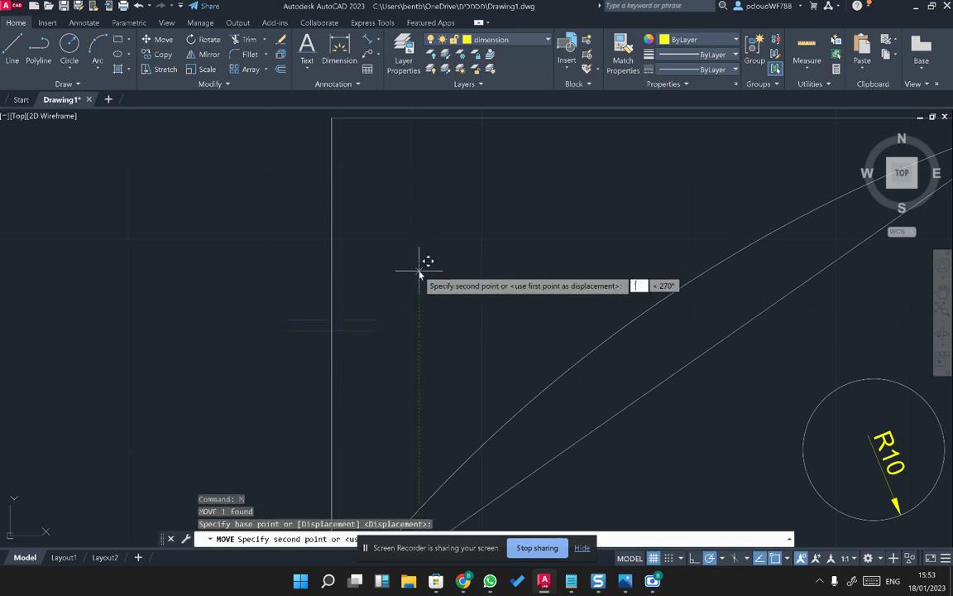
{"action": "key", "text": "Escape"}
{"action": "key", "text": "Escape"}
- Copy the short horizontal line a small distance straight down, so that two parallel lines cross the rectangle's left edge
{"action": "left_click", "coordinate": [389, 312]}
{"action": "left_click", "coordinate": [370, 334]}
{"action": "type", "text": "co"}
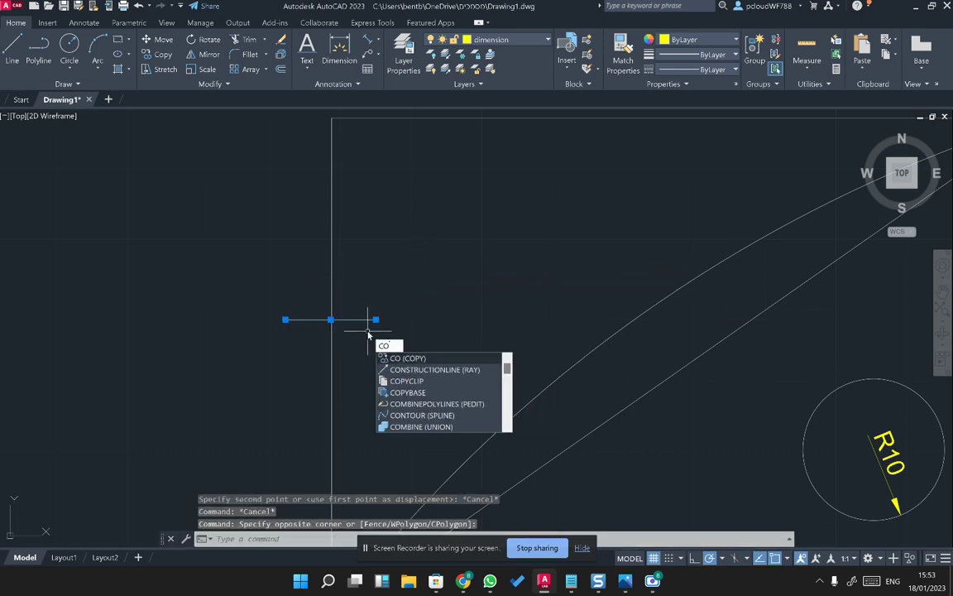
{"action": "key", "text": "Return"}
{"action": "left_click", "coordinate": [413, 240]}
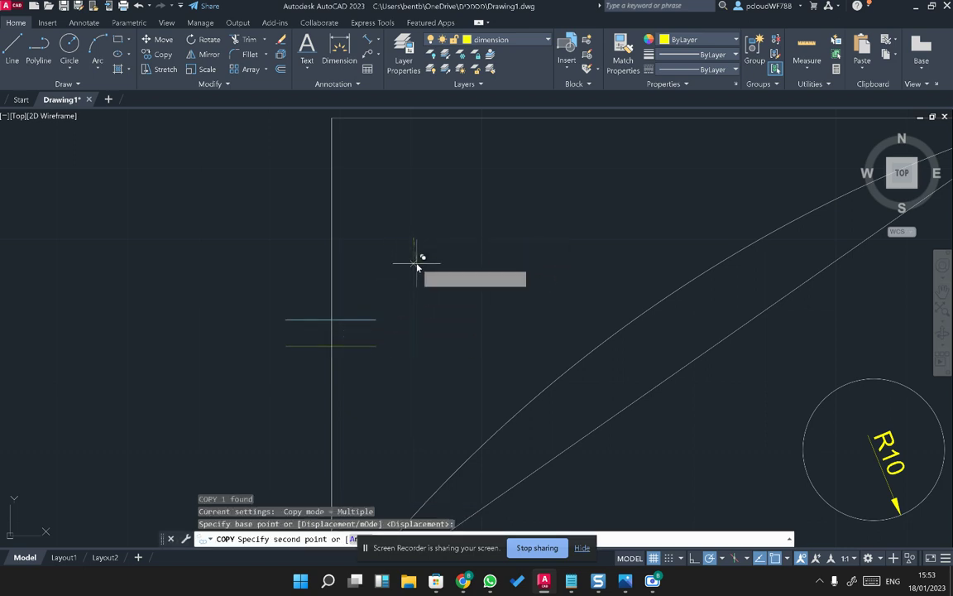
{"action": "left_click", "coordinate": [415, 266]}
{"action": "key", "text": "Escape"}
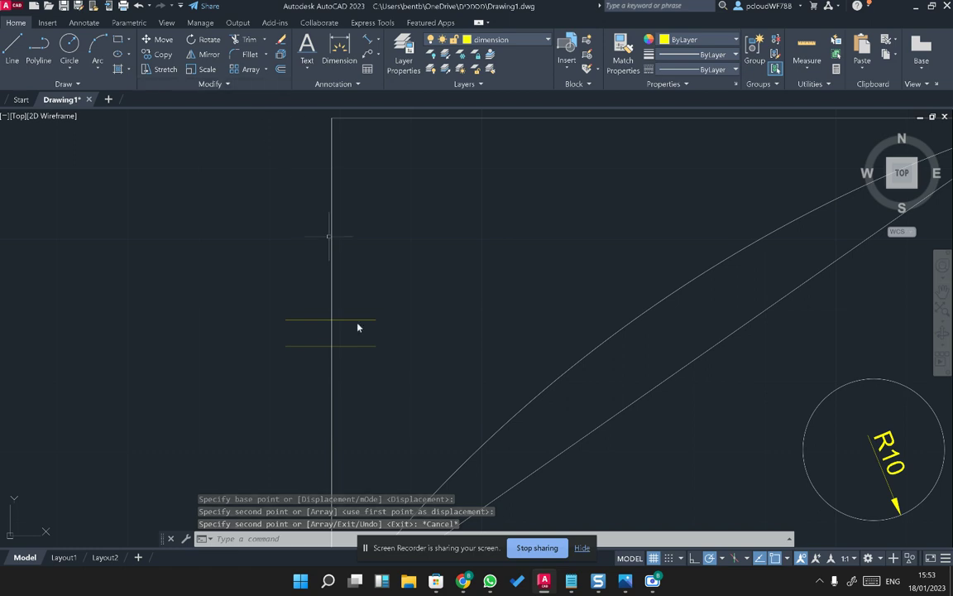
- Trim away the part of the rectangle's left edge between the two short horizontal lines, using both lines as cutting edges
{"action": "left_click", "coordinate": [316, 377]}
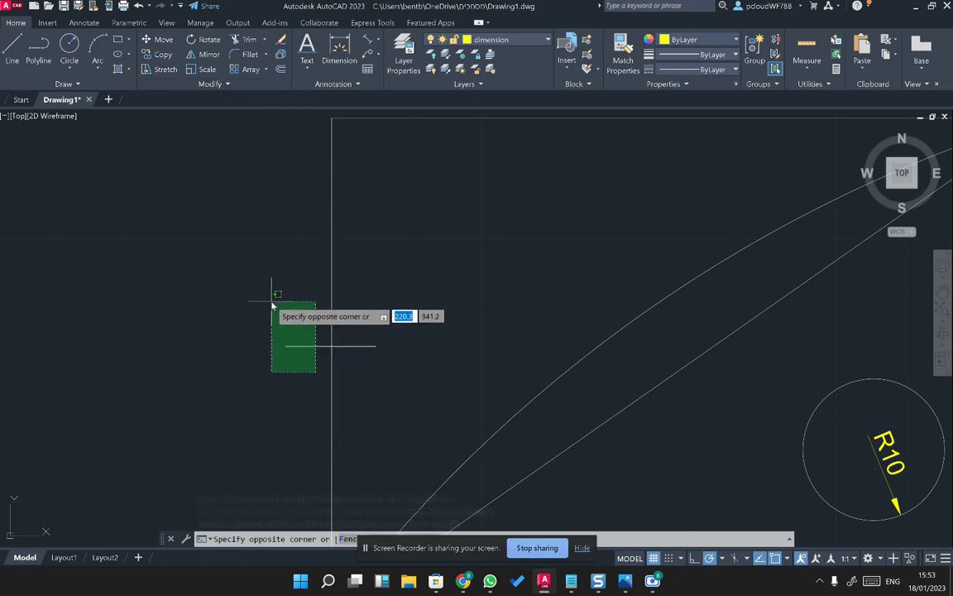
{"action": "left_click", "coordinate": [271, 305]}
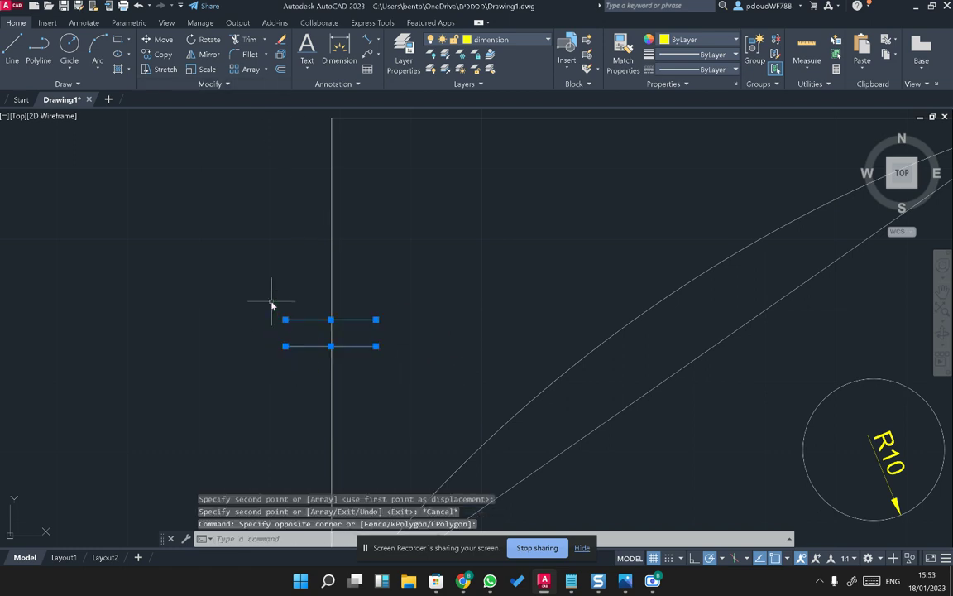
{"action": "left_click", "coordinate": [245, 39]}
{"action": "scroll", "coordinate": [331, 228], "scroll_direction": "down", "scroll_amount": 2}
{"action": "left_click", "coordinate": [330, 240]}
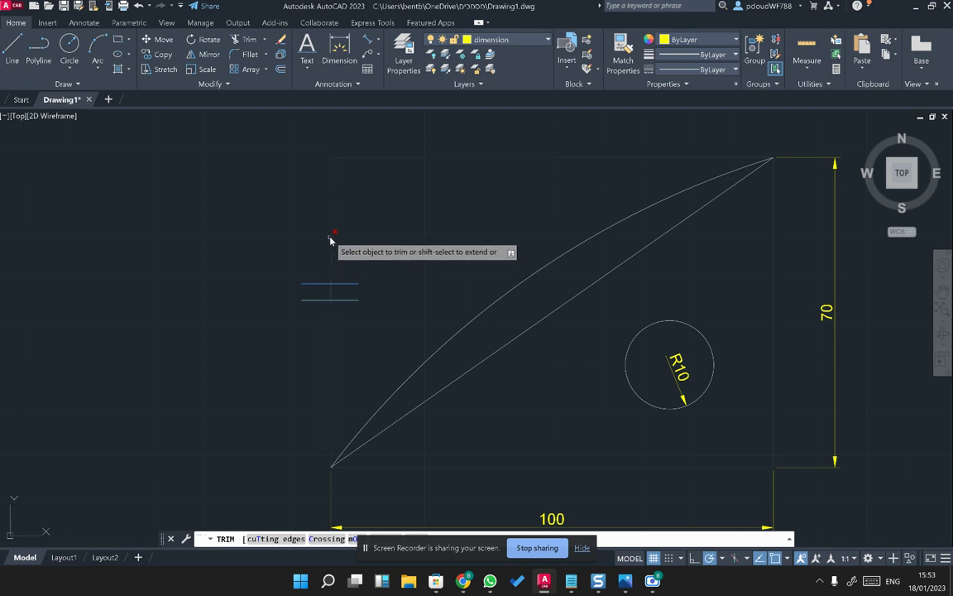
{"action": "scroll", "coordinate": [339, 295], "scroll_direction": "up", "scroll_amount": 2}
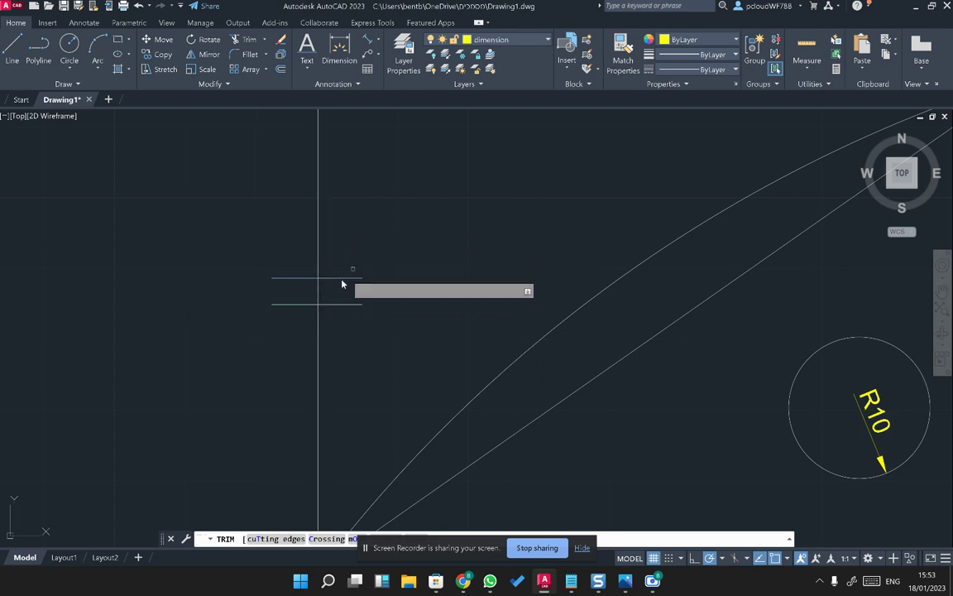
{"action": "left_click", "coordinate": [316, 289]}
{"action": "key", "text": "Return"}
{"action": "key", "text": "Escape"}
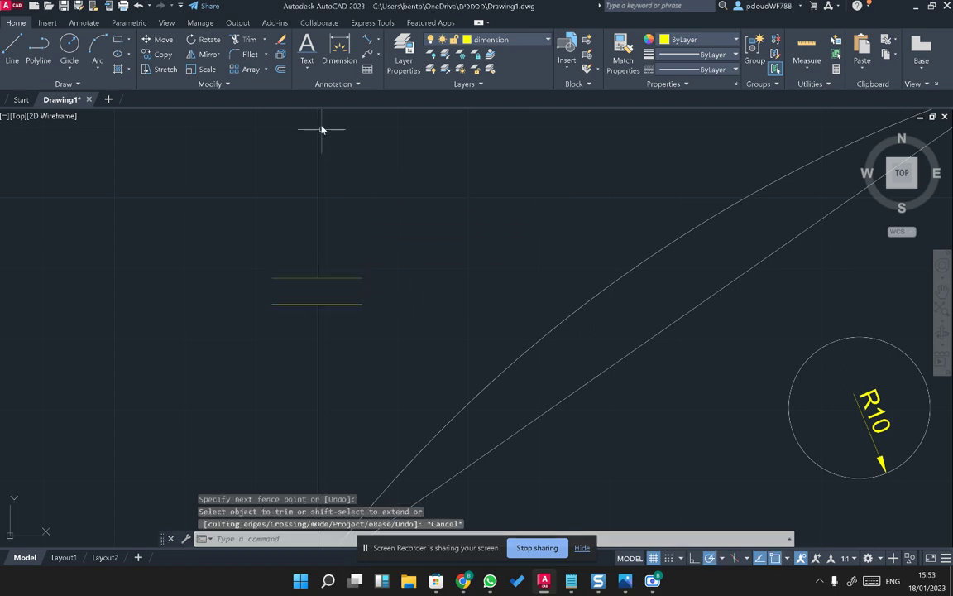
{"action": "left_click", "coordinate": [265, 45]}
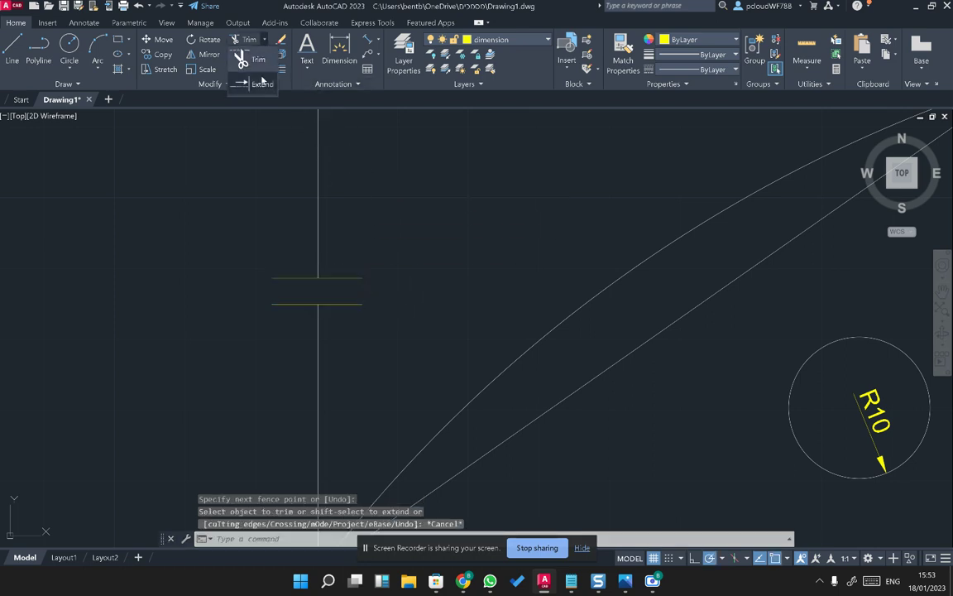
{"action": "left_click", "coordinate": [262, 84]}
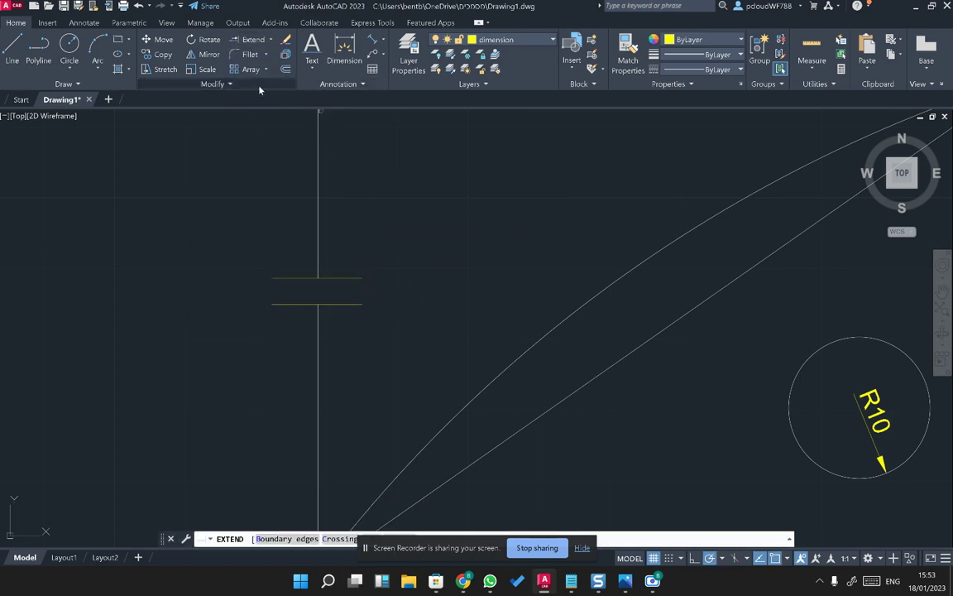
{"action": "key", "text": "Escape"}
{"action": "key", "text": "Escape"}
{"action": "left_click", "coordinate": [347, 310]}
{"action": "left_click", "coordinate": [333, 298]}
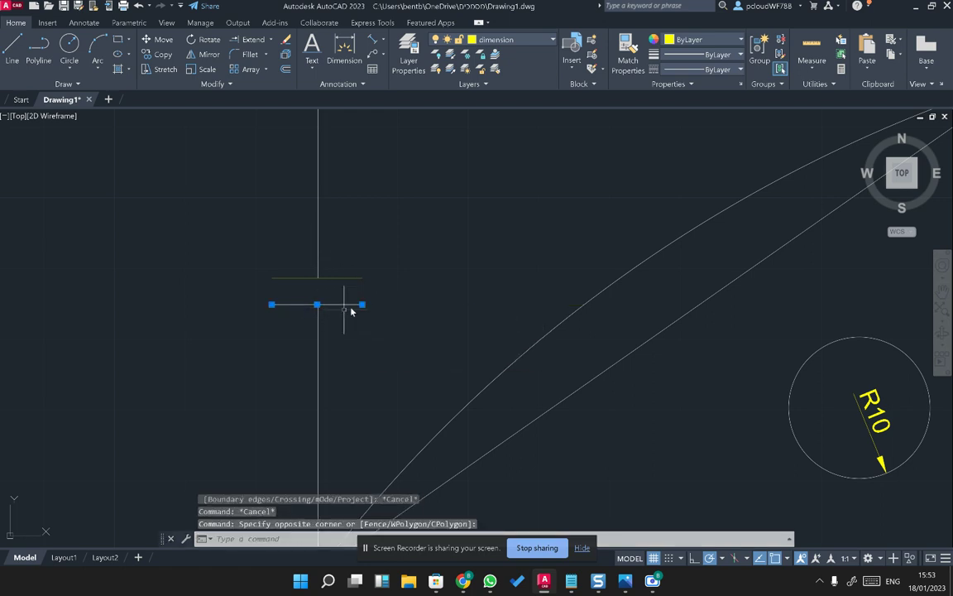
{"action": "left_click", "coordinate": [254, 39]}
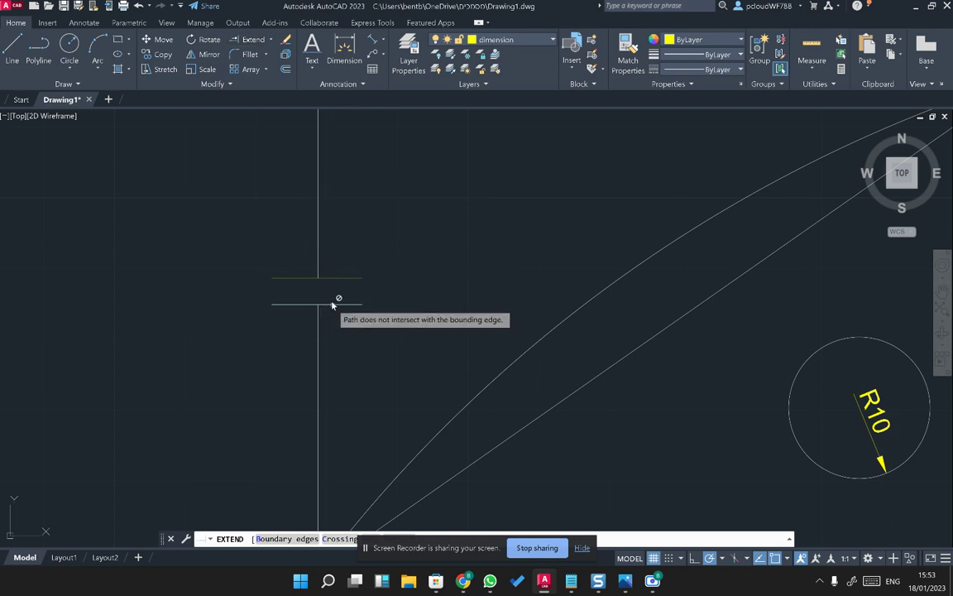
{"action": "key", "text": "Escape"}
{"action": "key", "text": "Escape"}
{"action": "left_click", "coordinate": [319, 273]}
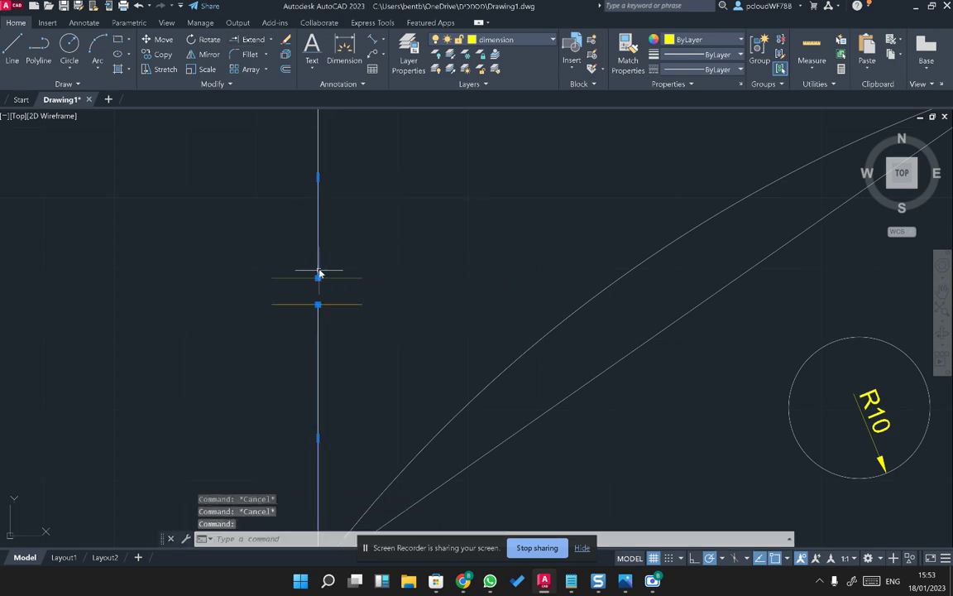
{"action": "left_click", "coordinate": [253, 40]}
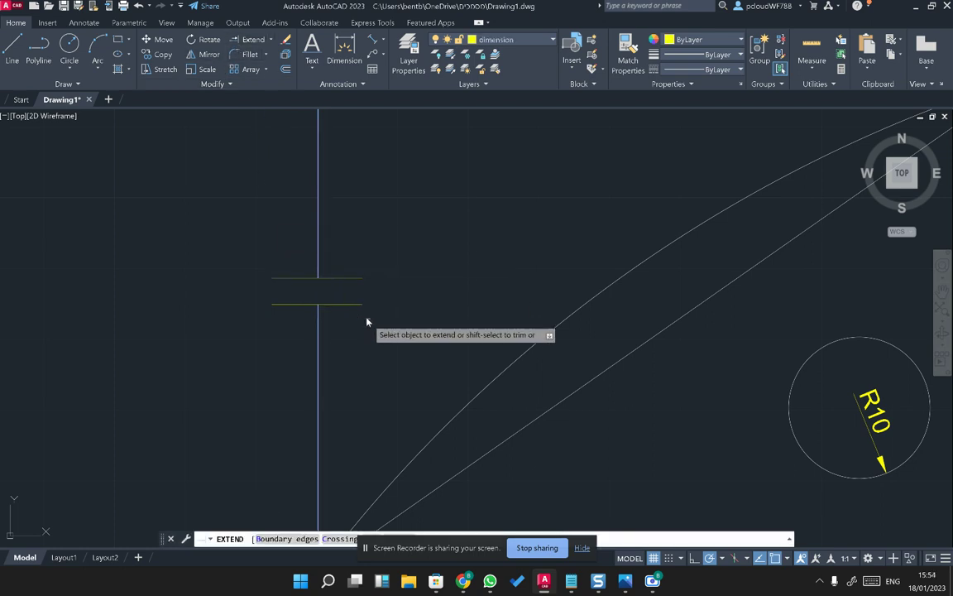
{"action": "key", "text": "Escape"}
- Extend the lower short horizontal line to the arc as boundary edge and undo the extension
{"action": "scroll", "coordinate": [373, 339], "scroll_direction": "down", "scroll_amount": 3}
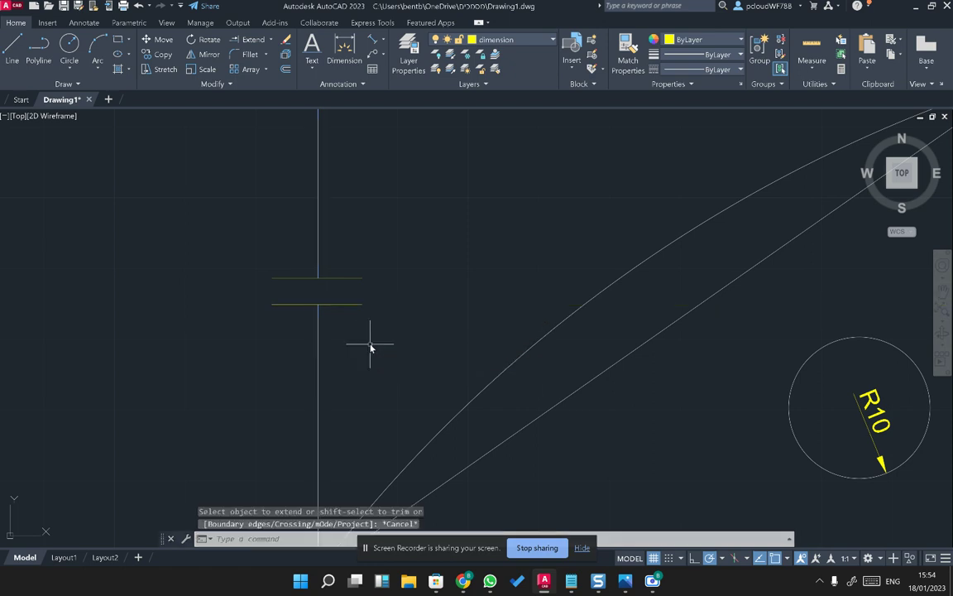
{"action": "left_click", "coordinate": [481, 335]}
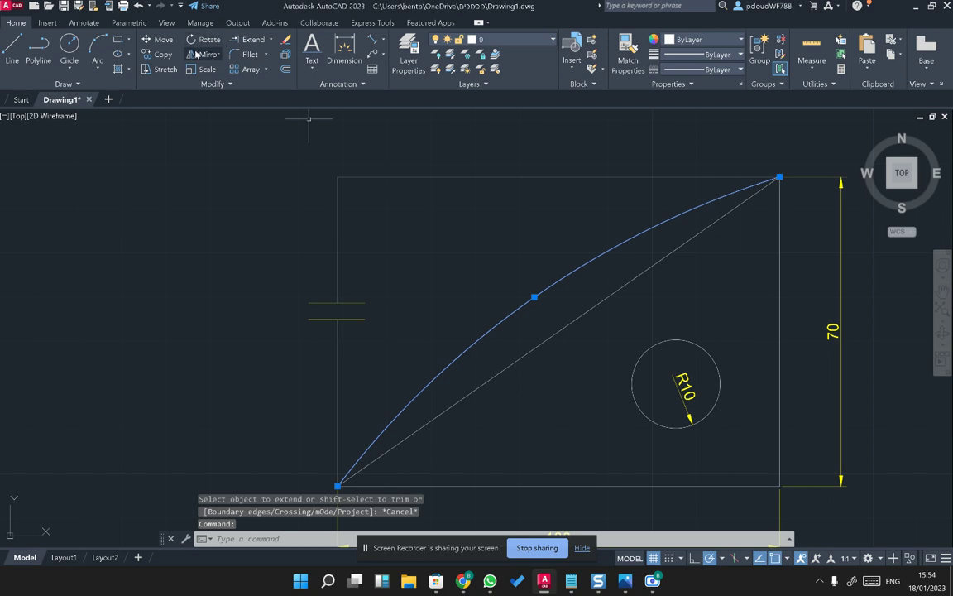
{"action": "left_click", "coordinate": [235, 39]}
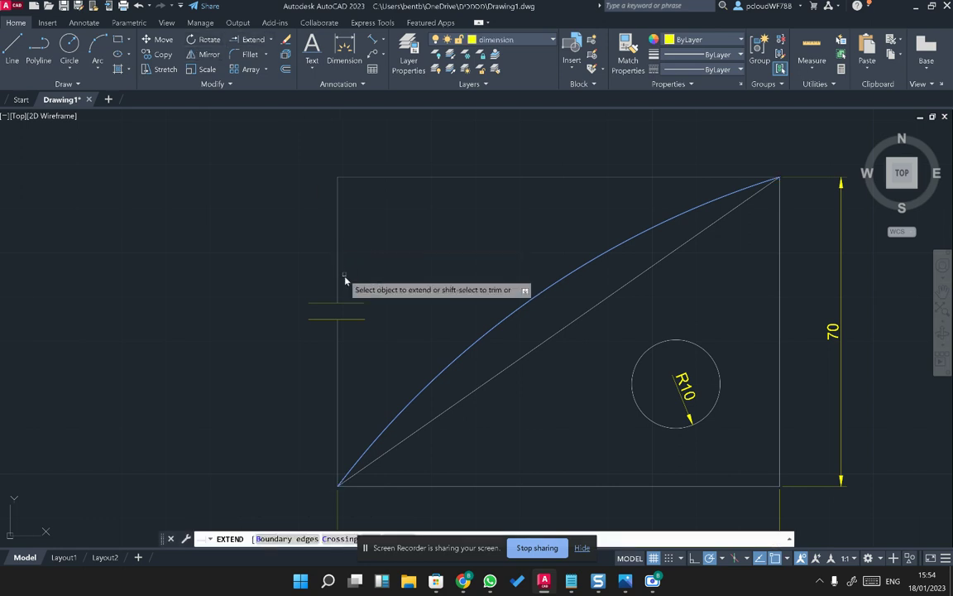
{"action": "left_click", "coordinate": [364, 320]}
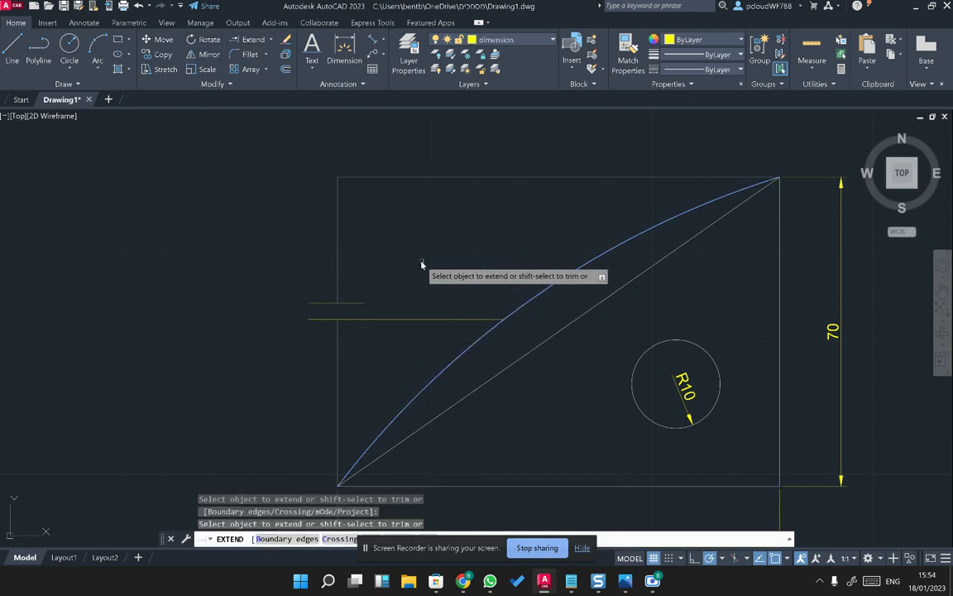
{"action": "key", "text": "Escape"}
{"action": "key", "text": "ctrl+z"}
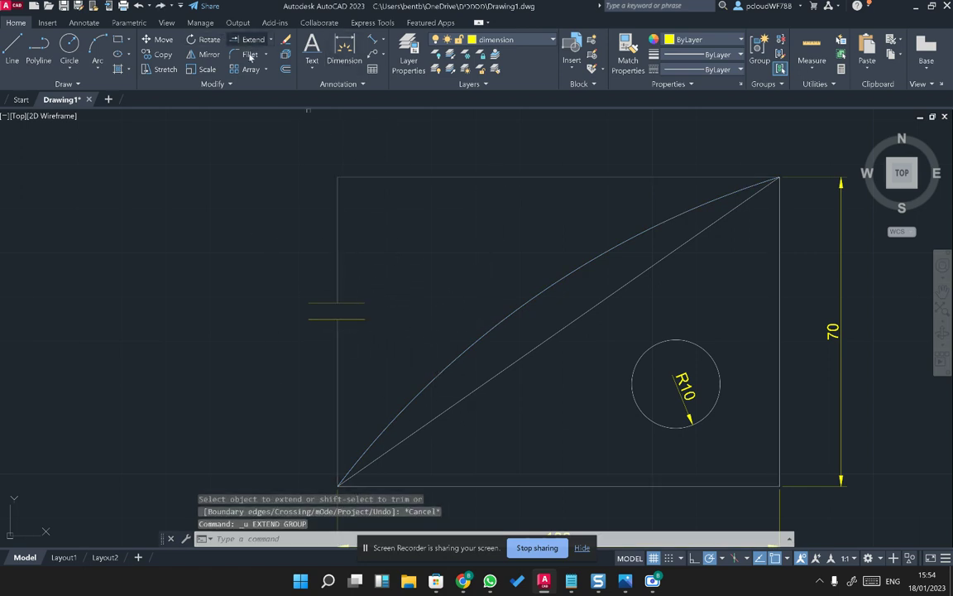
{"action": "key", "text": "Escape"}
{"action": "left_click", "coordinate": [337, 289]}
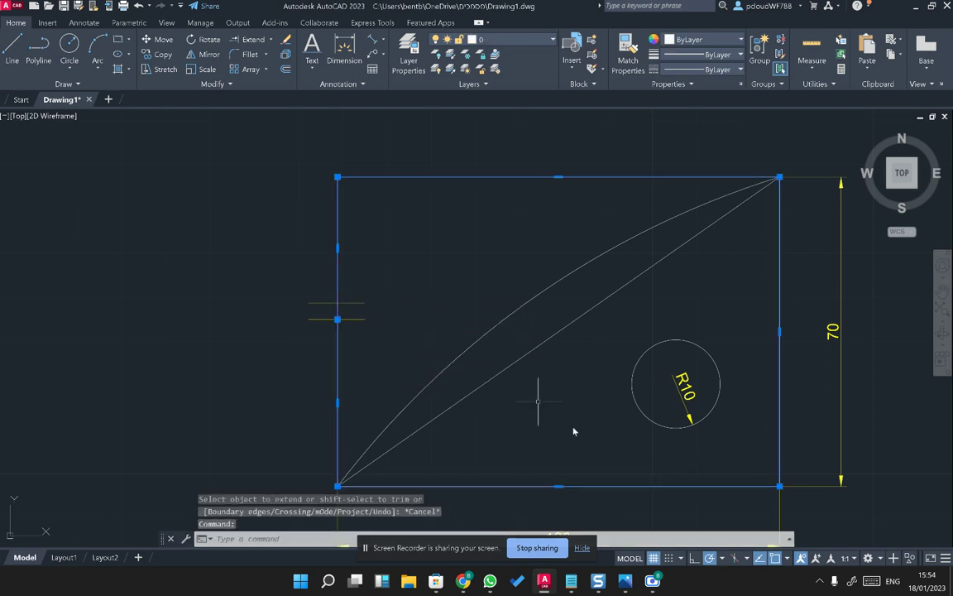
{"action": "key", "text": "Escape"}
{"action": "key", "text": "Escape"}
{"action": "key", "text": "Escape"}
{"action": "left_click", "coordinate": [364, 231]}
{"action": "left_click", "coordinate": [273, 186]}
{"action": "key", "text": "Escape"}
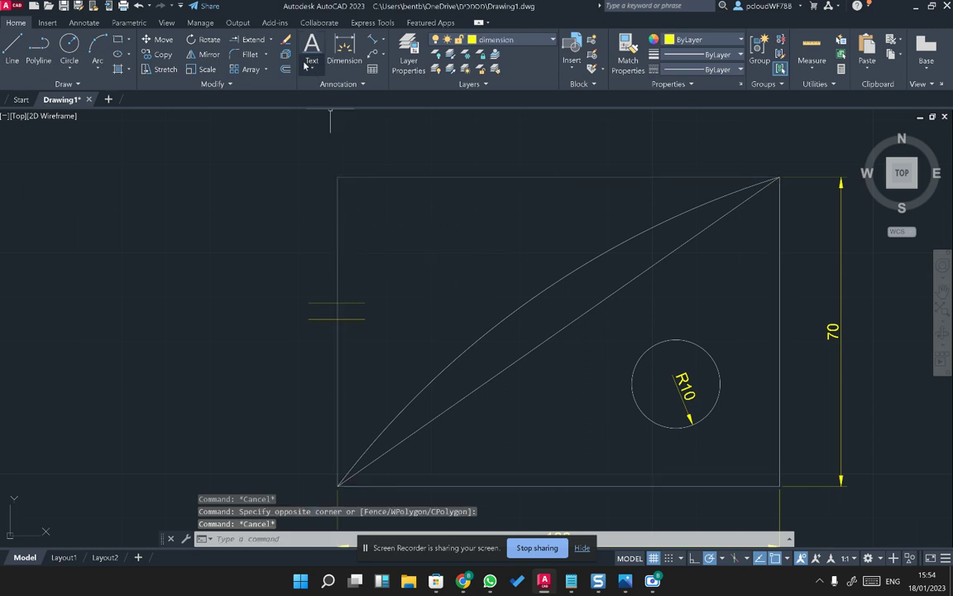
- Switch to the image viewer, examine the lower part of the photographed cabinet drawing up close, and return to AutoCAD
{"action": "left_click", "coordinate": [627, 583]}
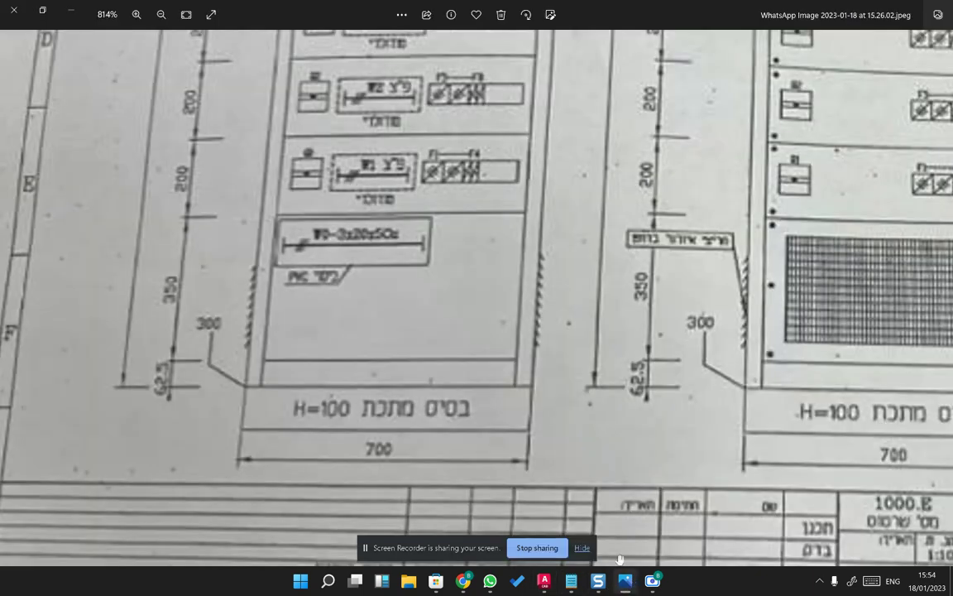
{"action": "scroll", "coordinate": [591, 367], "scroll_direction": "down", "scroll_amount": 2}
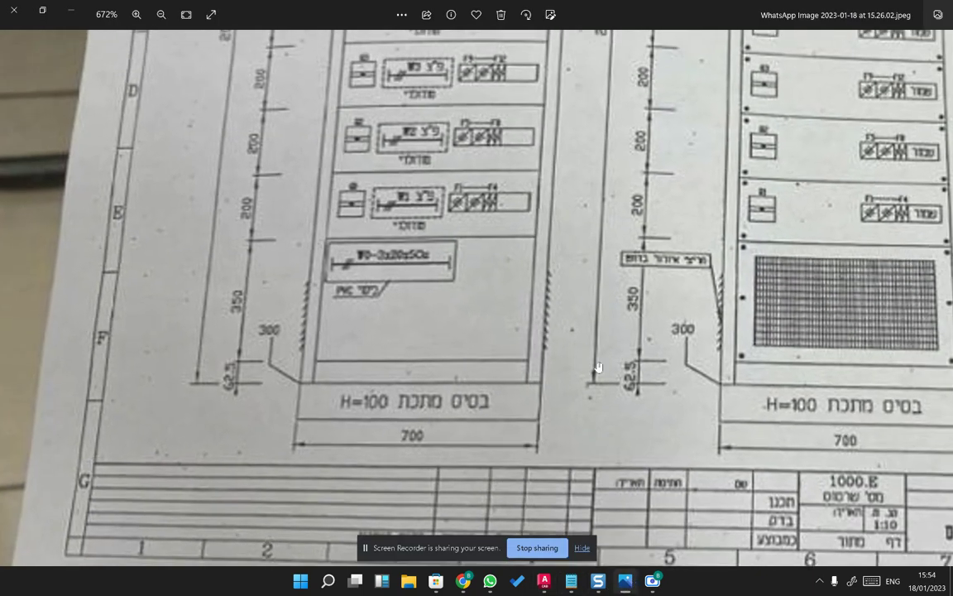
{"action": "scroll", "coordinate": [847, 322], "scroll_direction": "up", "scroll_amount": 2}
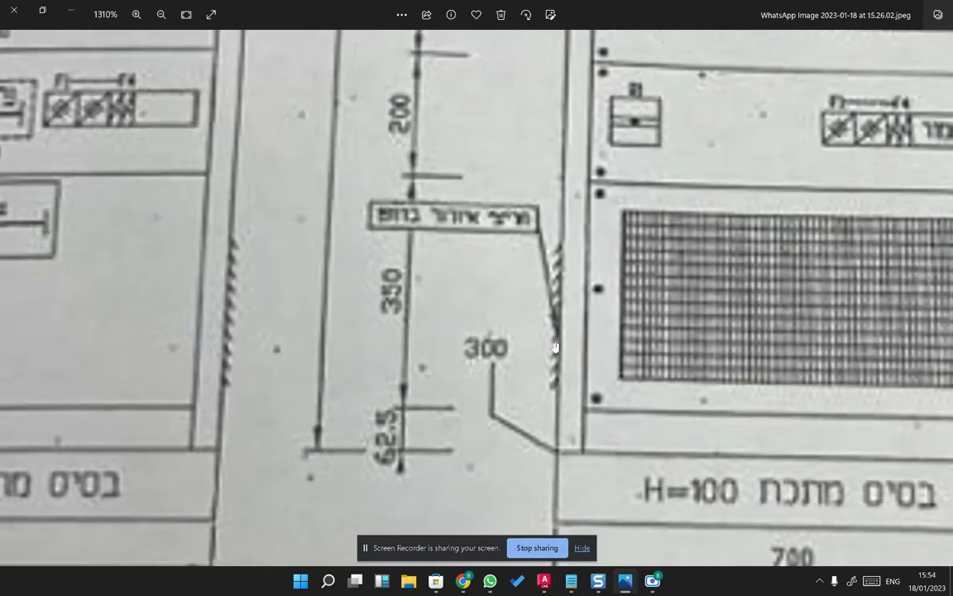
{"action": "left_click", "coordinate": [63, 8]}
{"action": "mouse_move", "coordinate": [392, 280]}
{"action": "middle_mouse_down"}
{"action": "mouse_move", "coordinate": [400, 183]}
{"action": "mouse_move", "coordinate": [192, 150]}
{"action": "middle_mouse_up"}
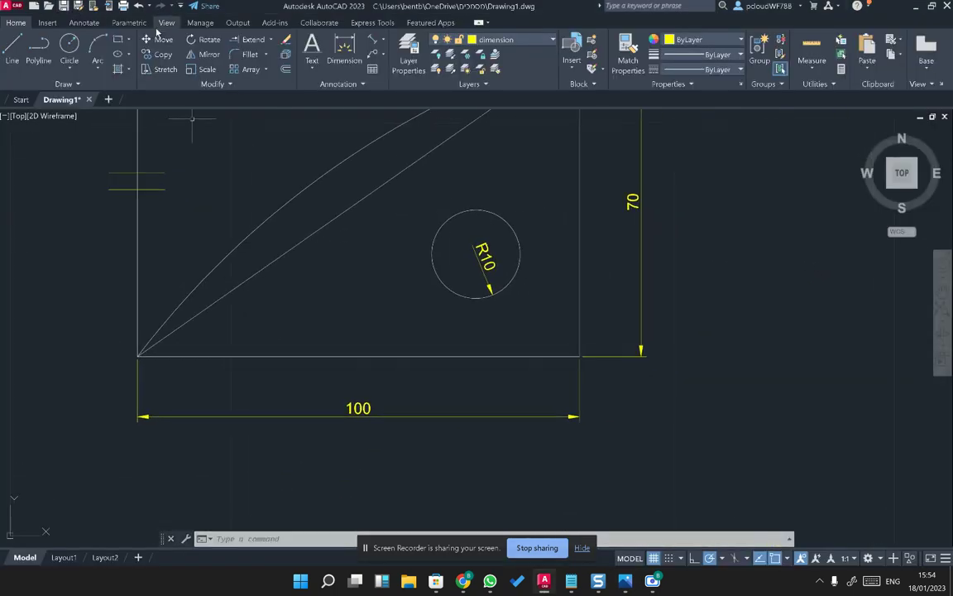
{"action": "left_click", "coordinate": [117, 39]}
{"action": "left_click", "coordinate": [779, 311]}
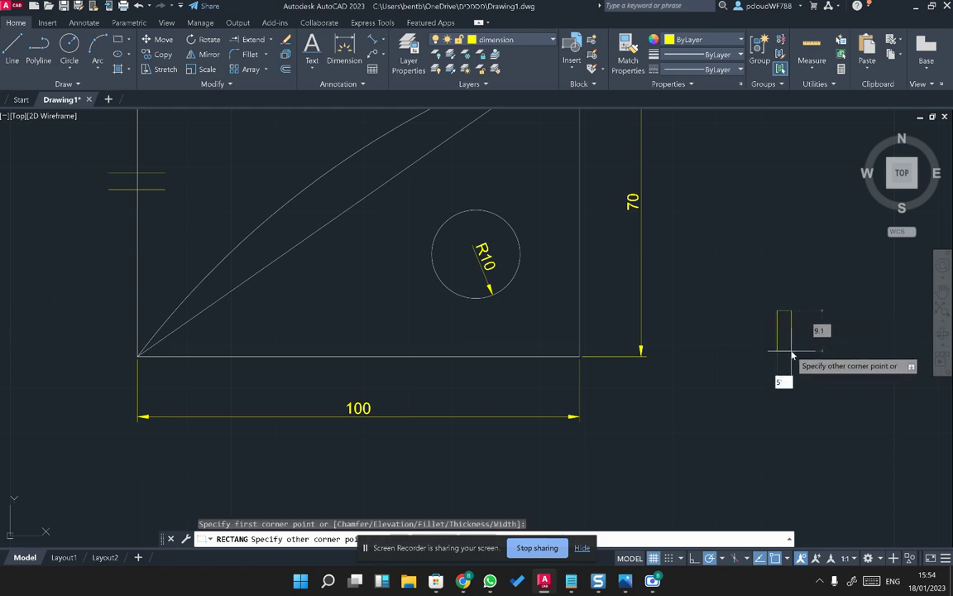
{"action": "key", "text": "Escape"}
{"action": "key", "text": "Escape"}
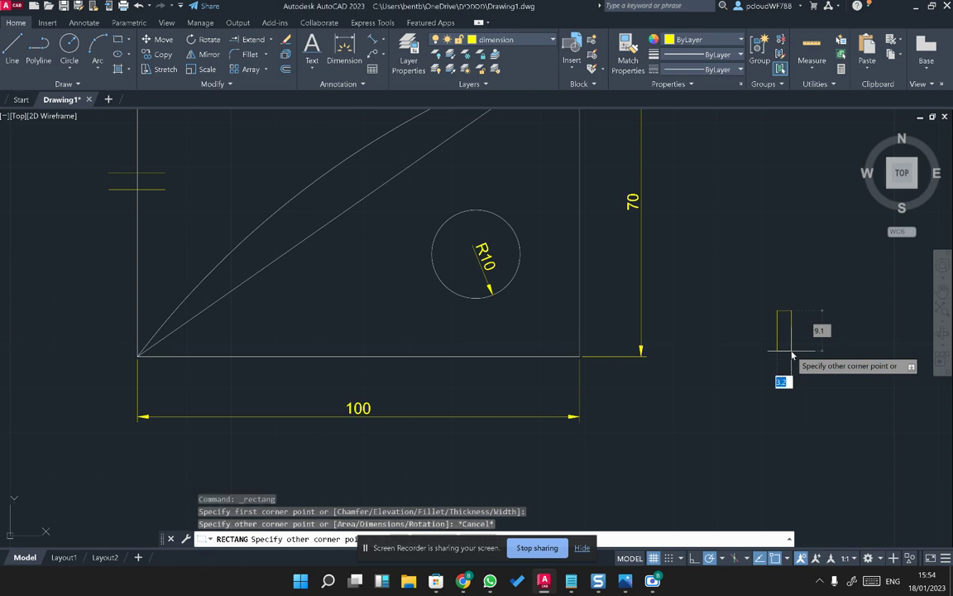
- Make layer 0 the current layer in place of the dimension layer
{"action": "left_click", "coordinate": [234, 358]}
{"action": "key", "text": "Escape"}
{"action": "left_click", "coordinate": [496, 40]}
{"action": "left_click", "coordinate": [499, 56]}
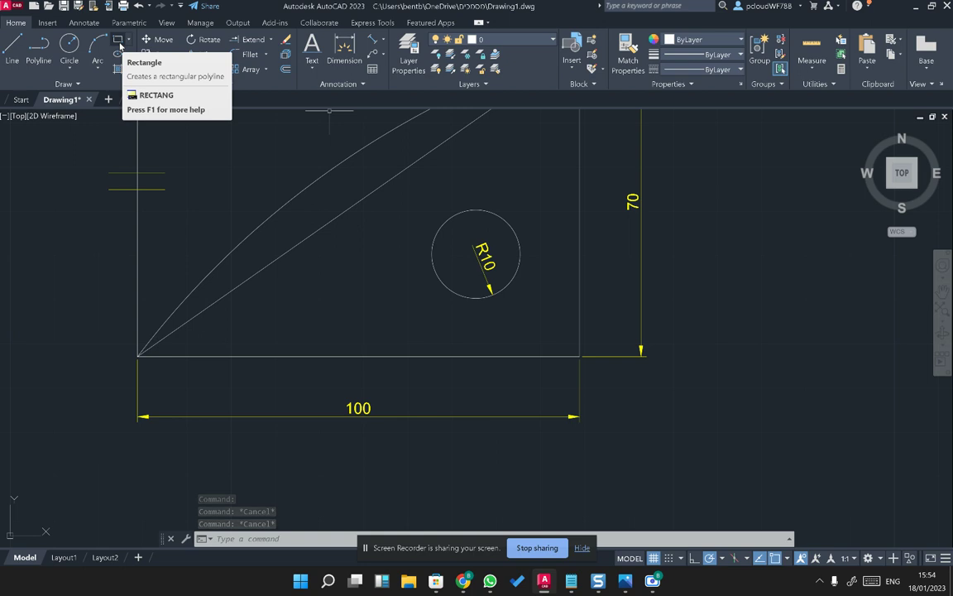
- Try to draw a rectangle in the empty area beside the 70 dimension using the Dimensions option, with length 5 and width 7
{"action": "left_click", "coordinate": [119, 43]}
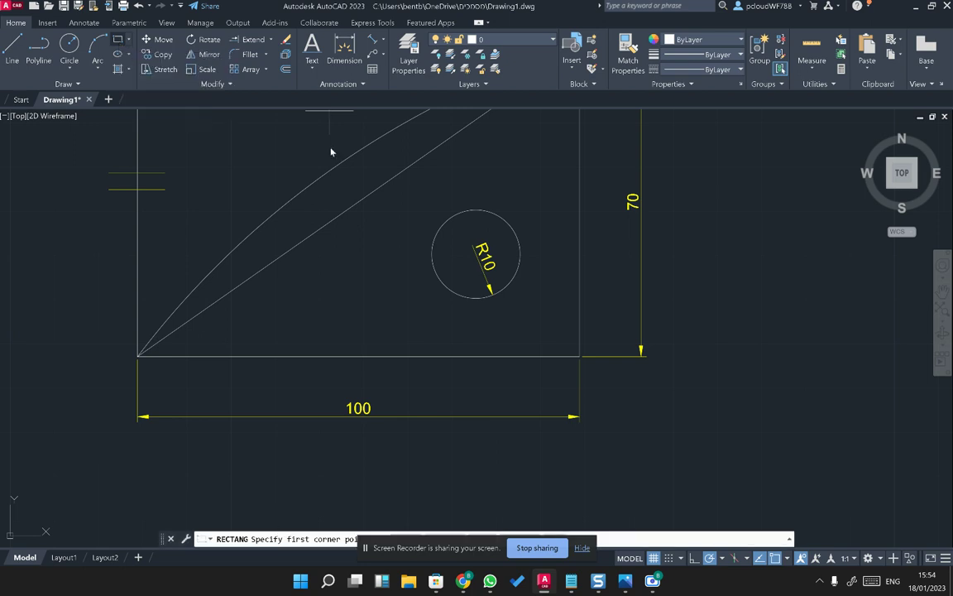
{"action": "left_click", "coordinate": [752, 358]}
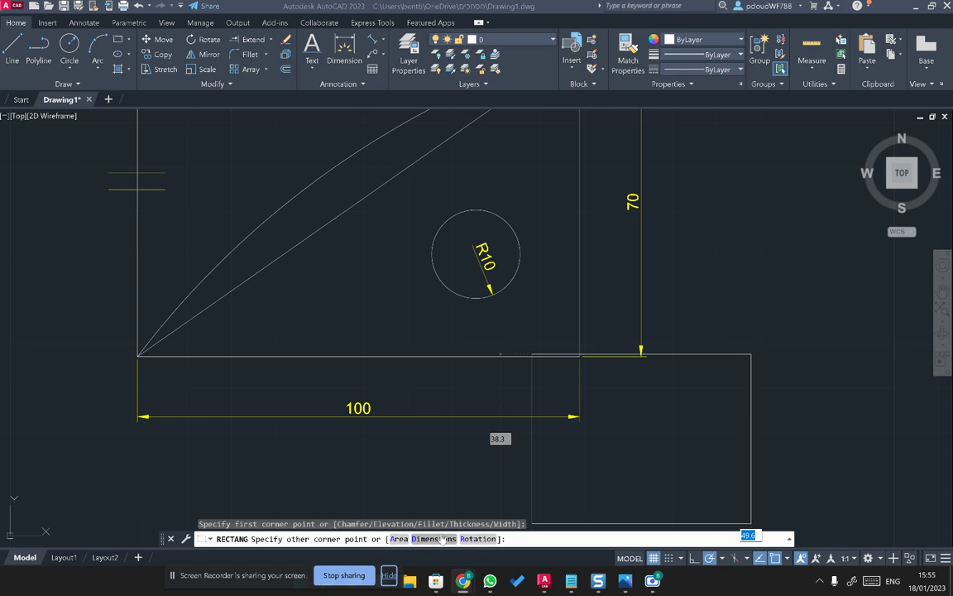
{"action": "left_click", "coordinate": [433, 539]}
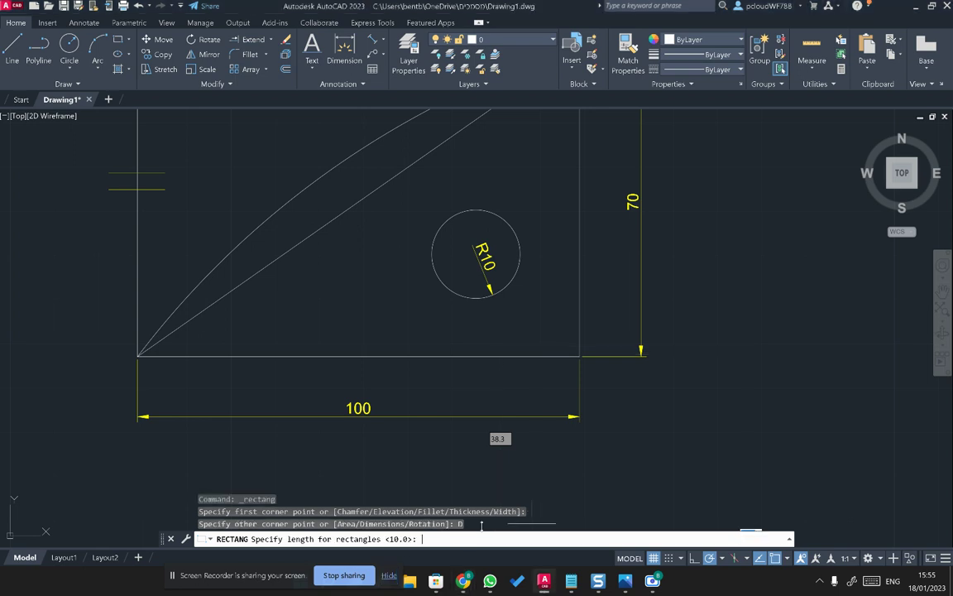
{"action": "left_click", "coordinate": [712, 362]}
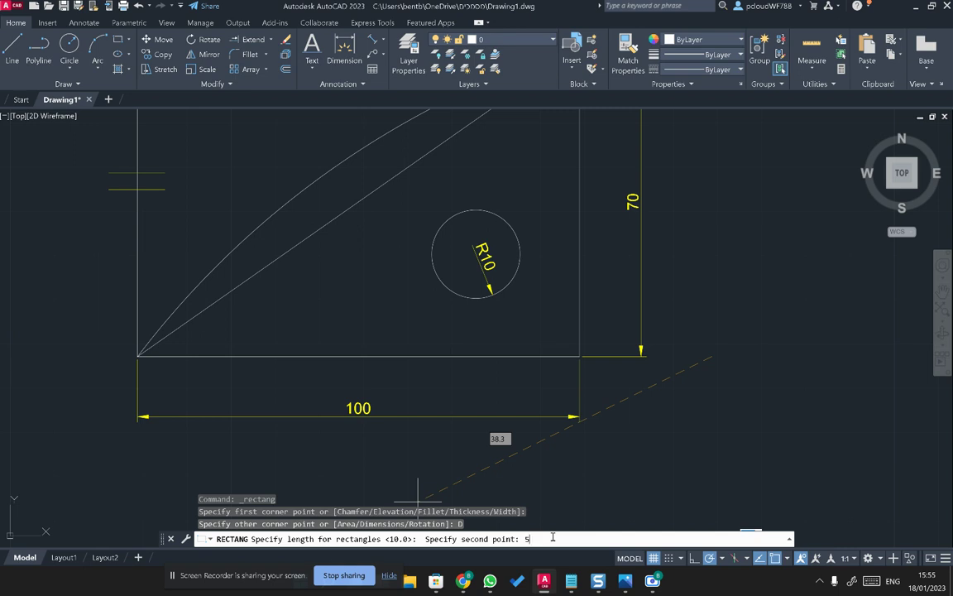
{"action": "type", "text": "5"}
{"action": "key", "text": "Return"}
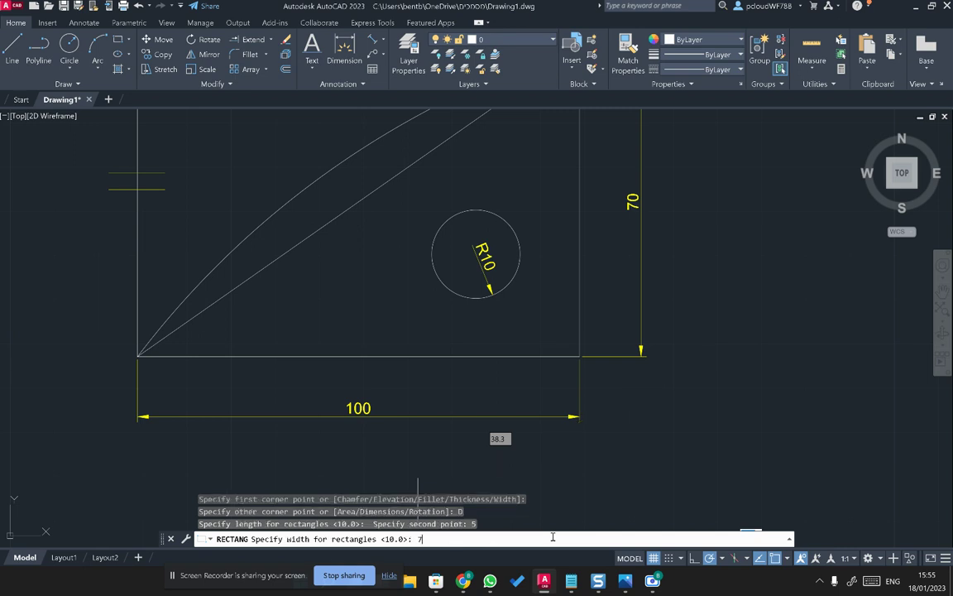
{"action": "key", "text": "Return"}
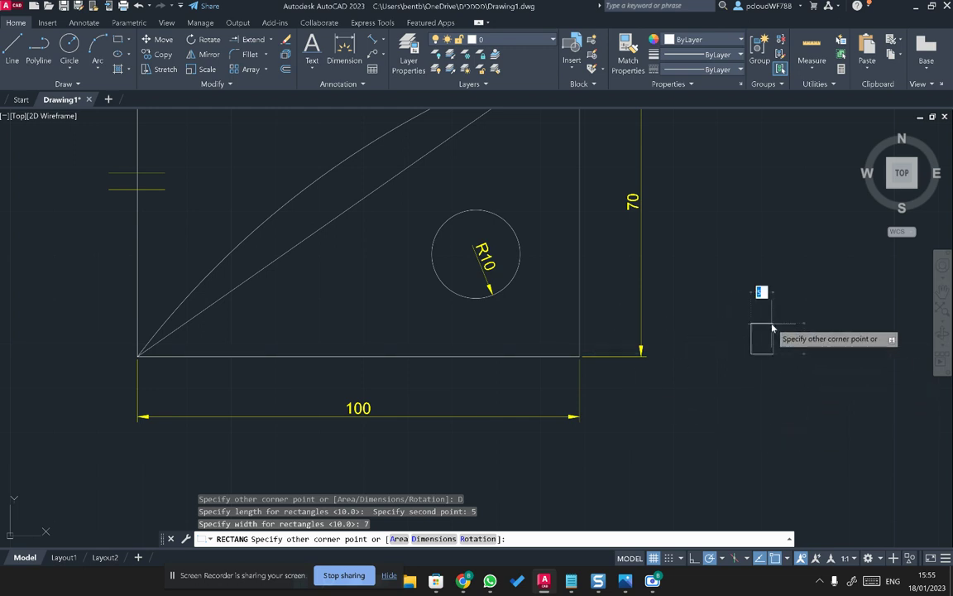
{"action": "key", "text": "Escape"}
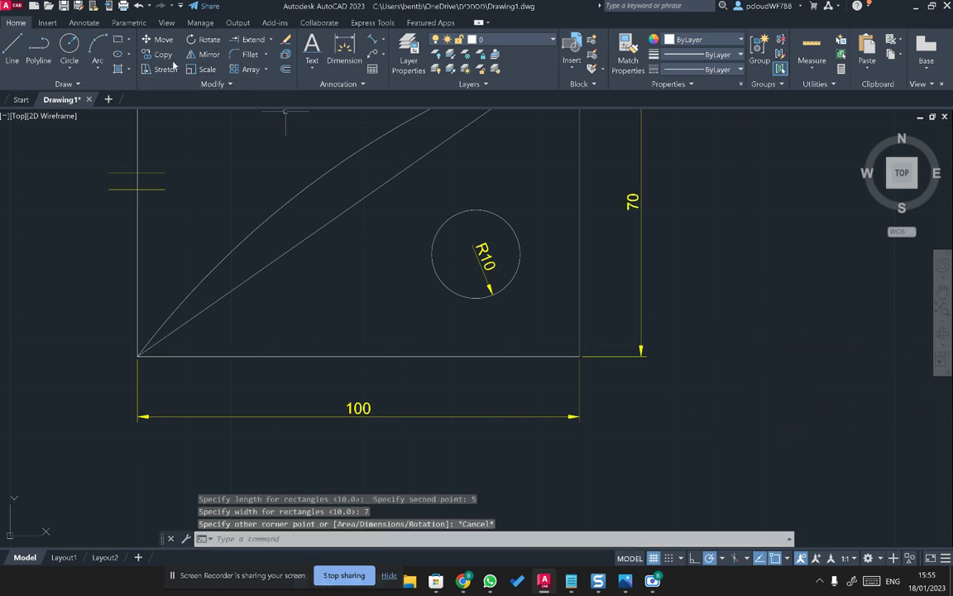
- Draw a tall, narrow rectangle 5 wide in the empty area beyond the 70 dimension
{"action": "left_click", "coordinate": [118, 40]}
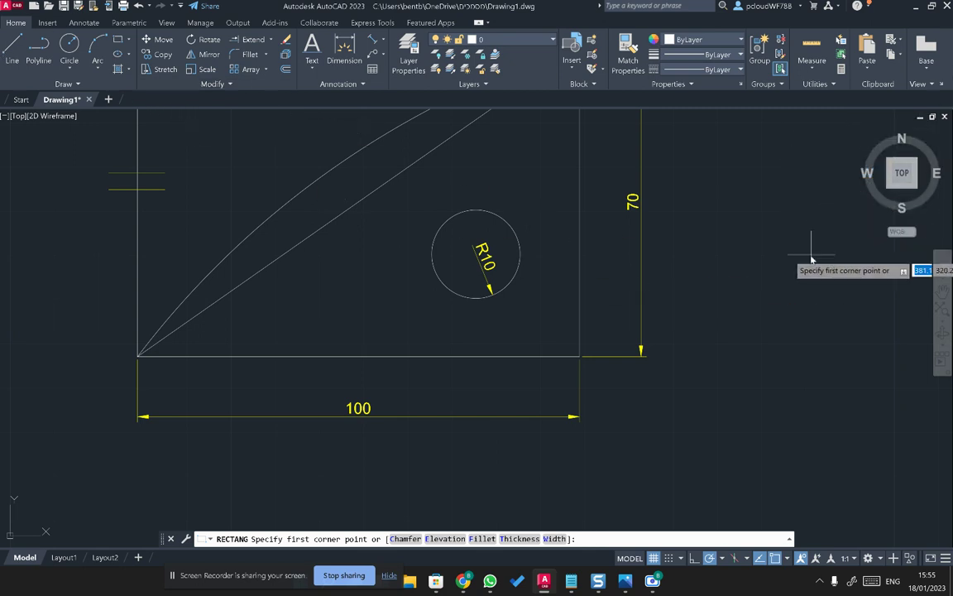
{"action": "scroll", "coordinate": [811, 253], "scroll_direction": "down", "scroll_amount": 2}
{"action": "left_click", "coordinate": [764, 247]}
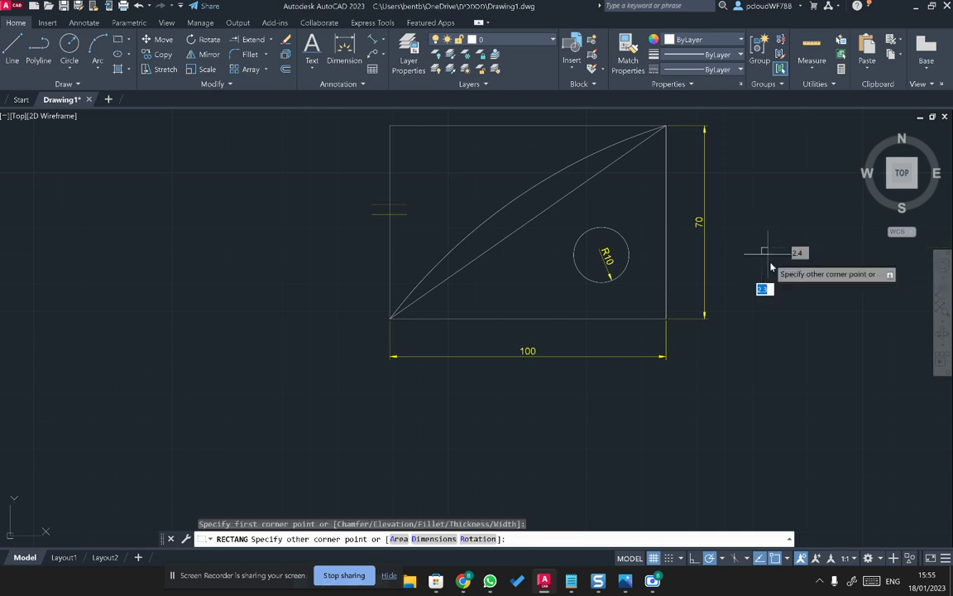
{"action": "type", "text": "5"}
{"action": "key", "text": "Return"}
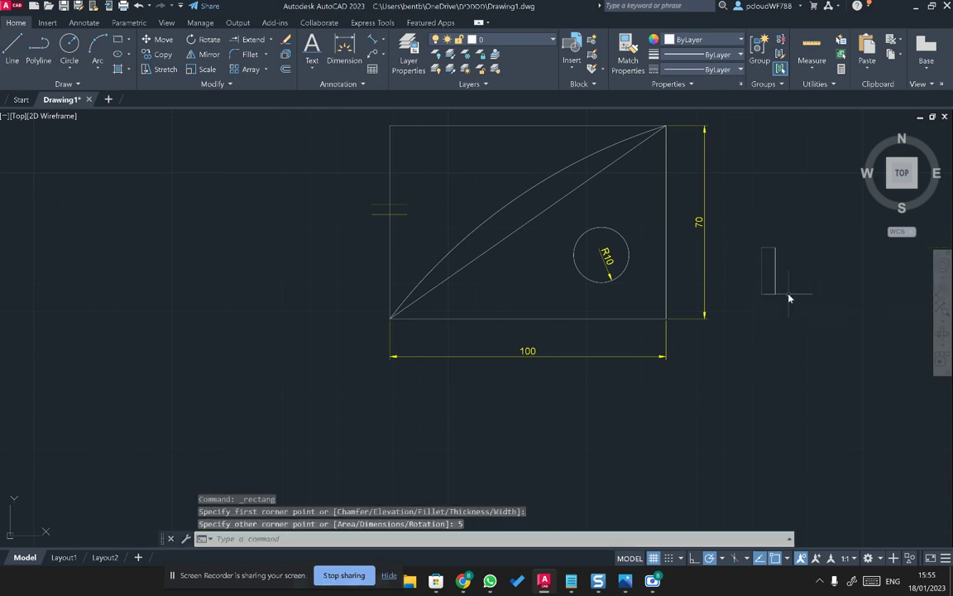
{"action": "type", "text": "4"}
{"action": "key", "text": "Return"}
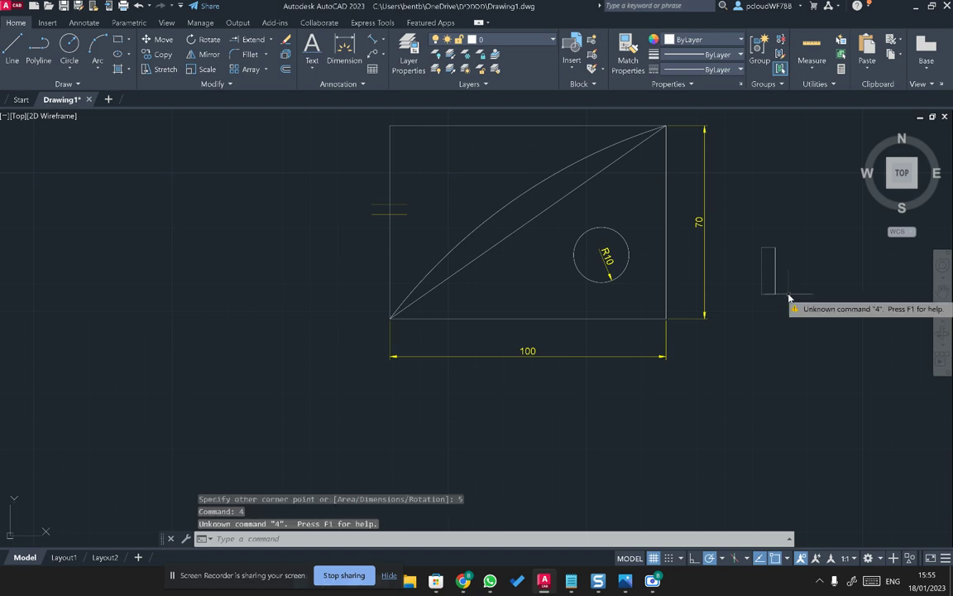
{"action": "left_click", "coordinate": [778, 293]}
{"action": "left_click", "coordinate": [772, 301]}
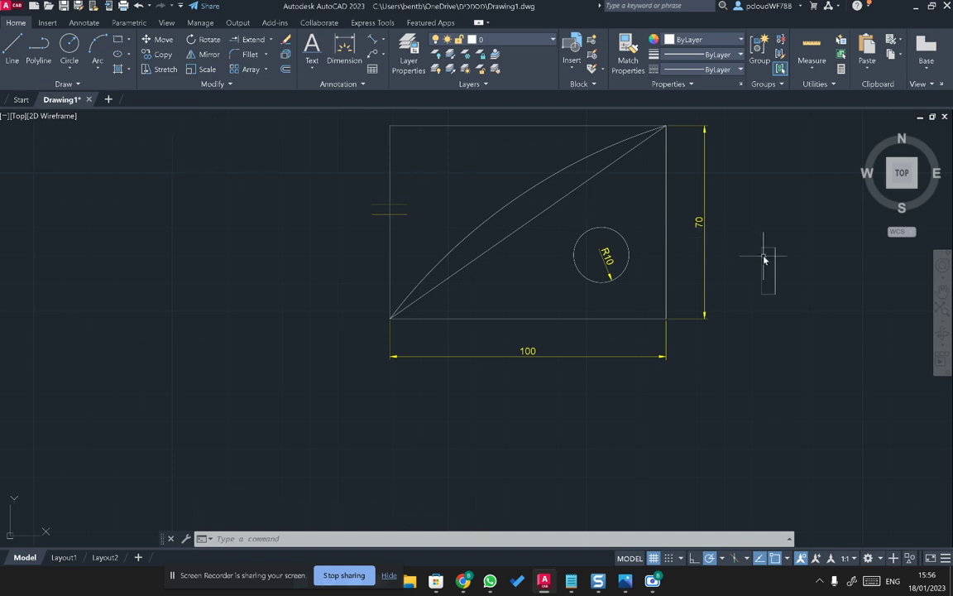
- Draw a narrow upright rectangle in the empty area to the left of the large rectangle
{"action": "left_click", "coordinate": [118, 41]}
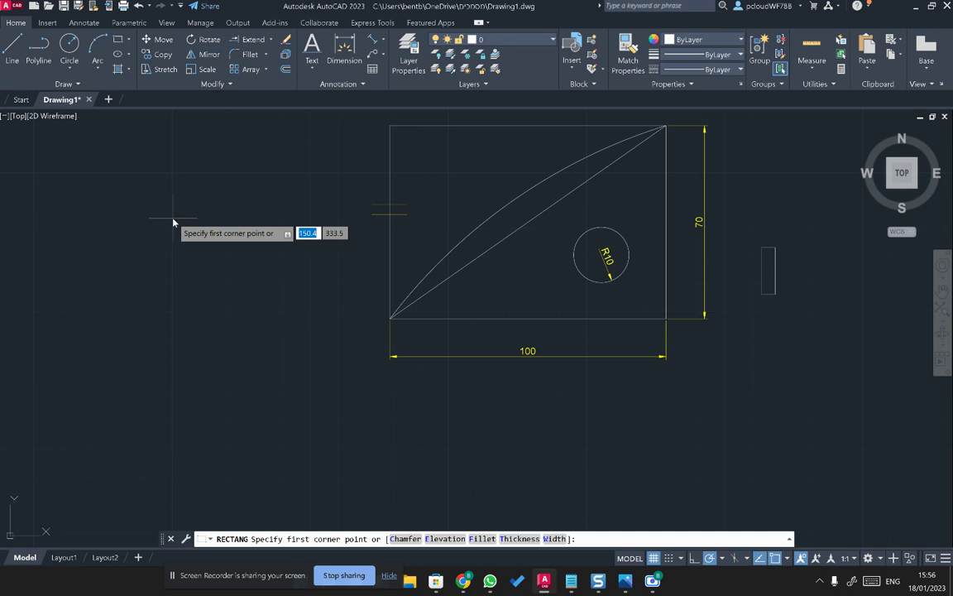
{"action": "left_click", "coordinate": [120, 41]}
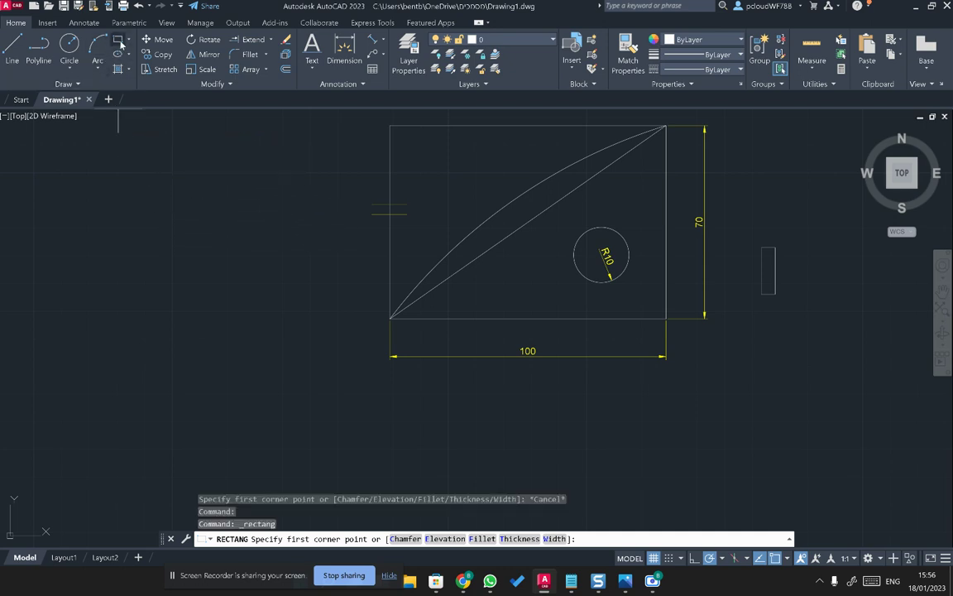
{"action": "left_click", "coordinate": [174, 177]}
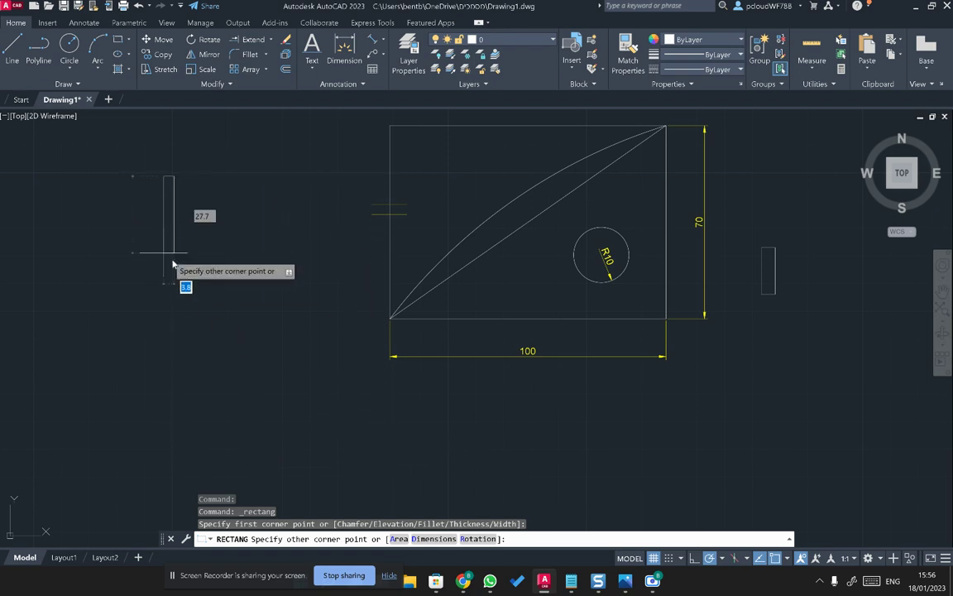
- Draw a rectangle with length 5 and width 10 in the empty area left of the dimensioned shape, using the Dimensions option
{"action": "key", "text": "Escape"}
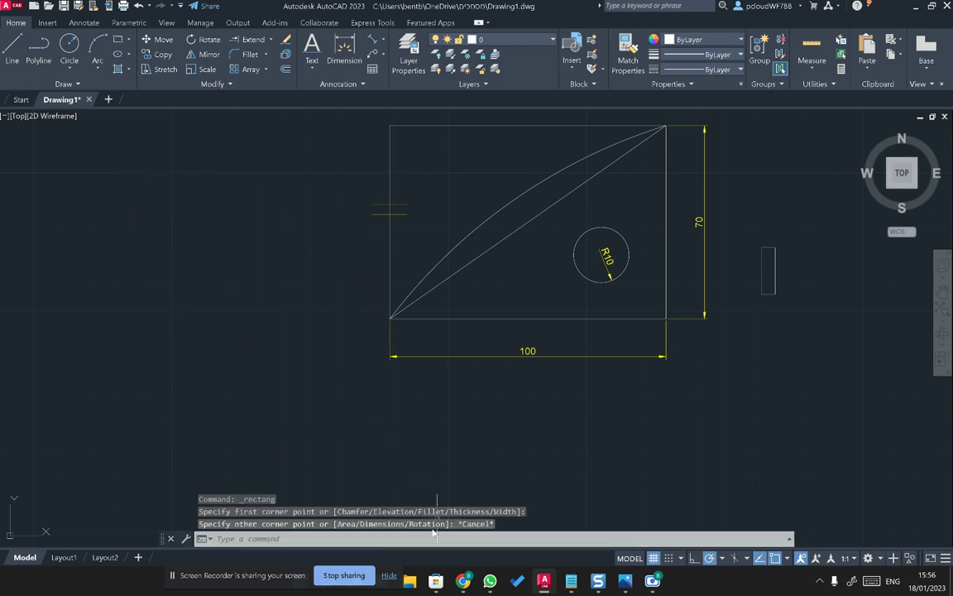
{"action": "left_click", "coordinate": [118, 39]}
{"action": "left_click", "coordinate": [165, 224]}
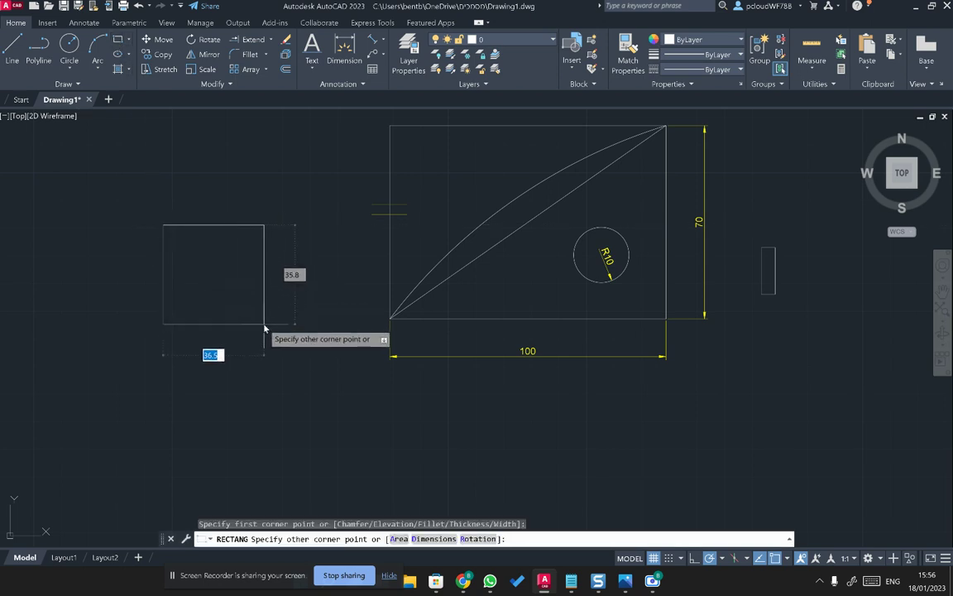
{"action": "left_click", "coordinate": [431, 538]}
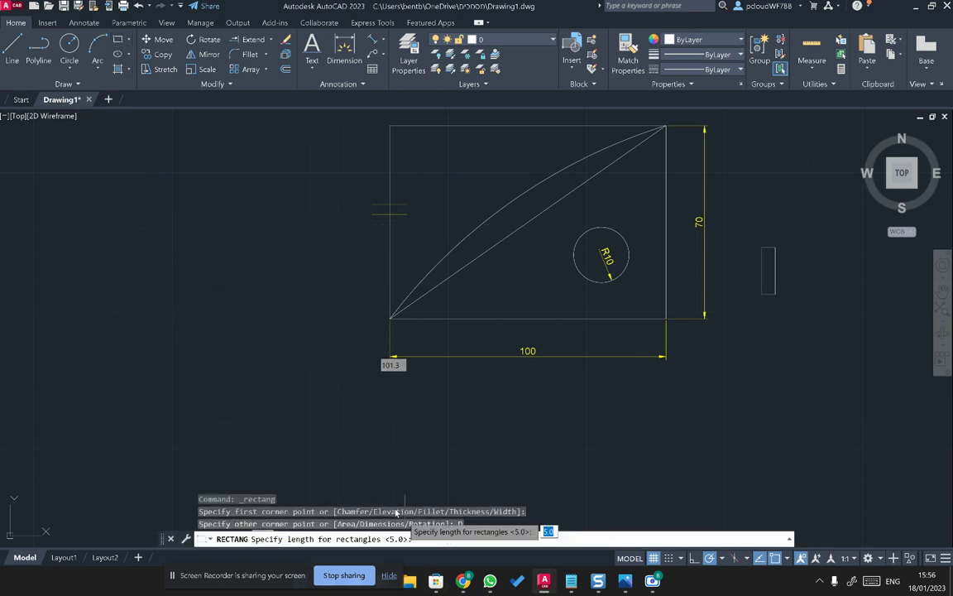
{"action": "left_click", "coordinate": [182, 264]}
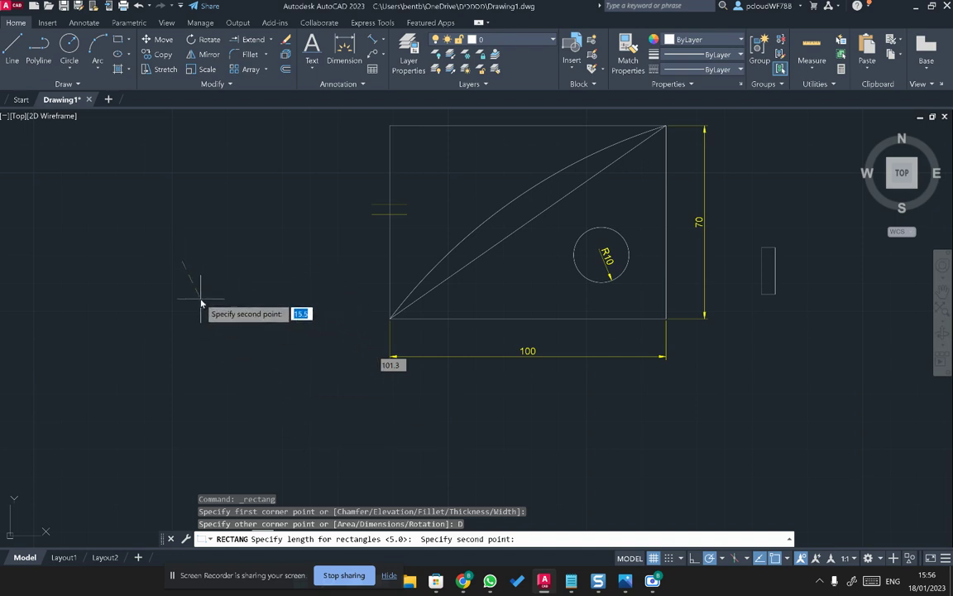
{"action": "type", "text": "5"}
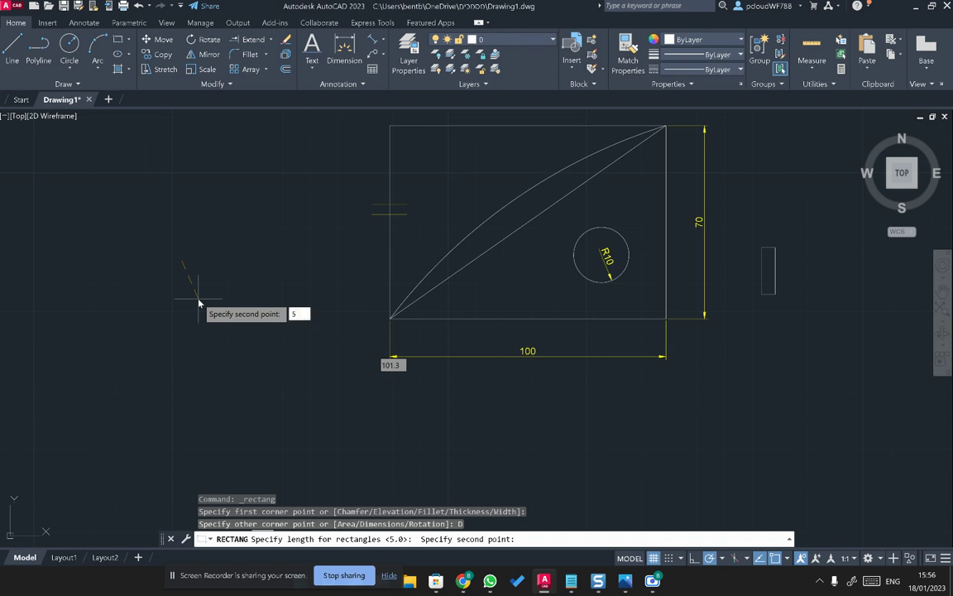
{"action": "key", "text": "Return"}
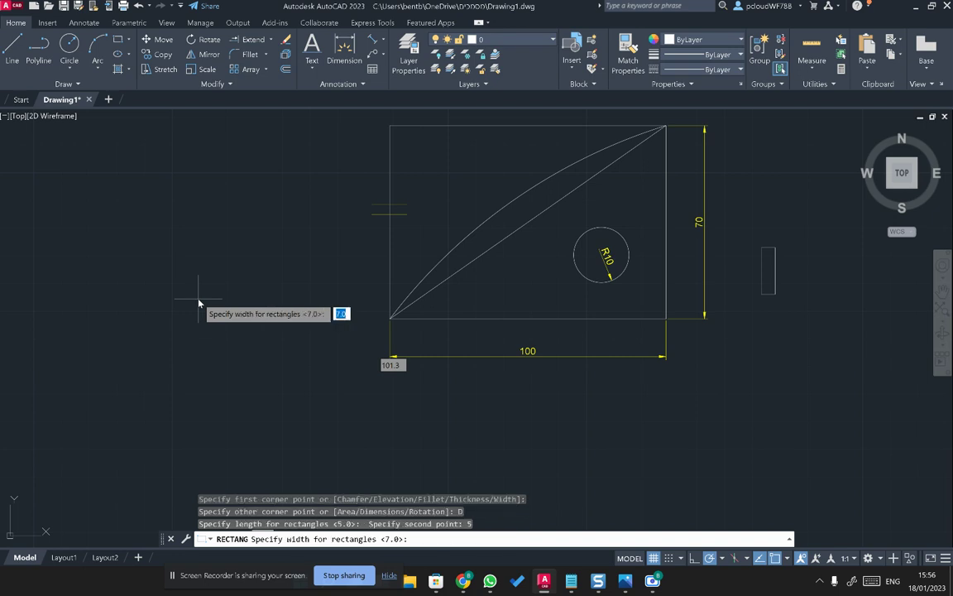
{"action": "key", "text": "BackSpace"}
{"action": "type", "text": "0"}
{"action": "type", "text": "1"}
{"action": "key", "text": "Return"}
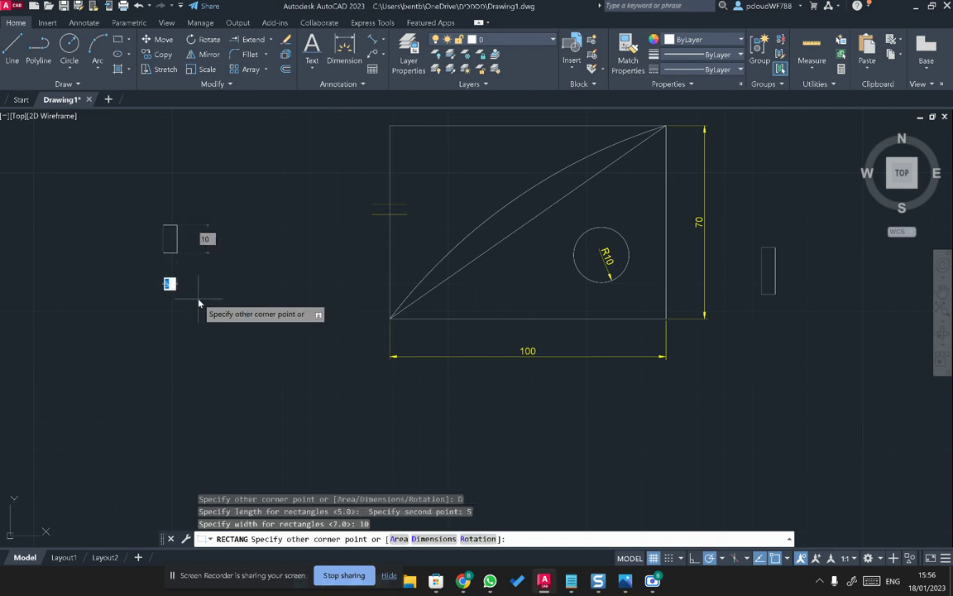
{"action": "key", "text": "Return"}
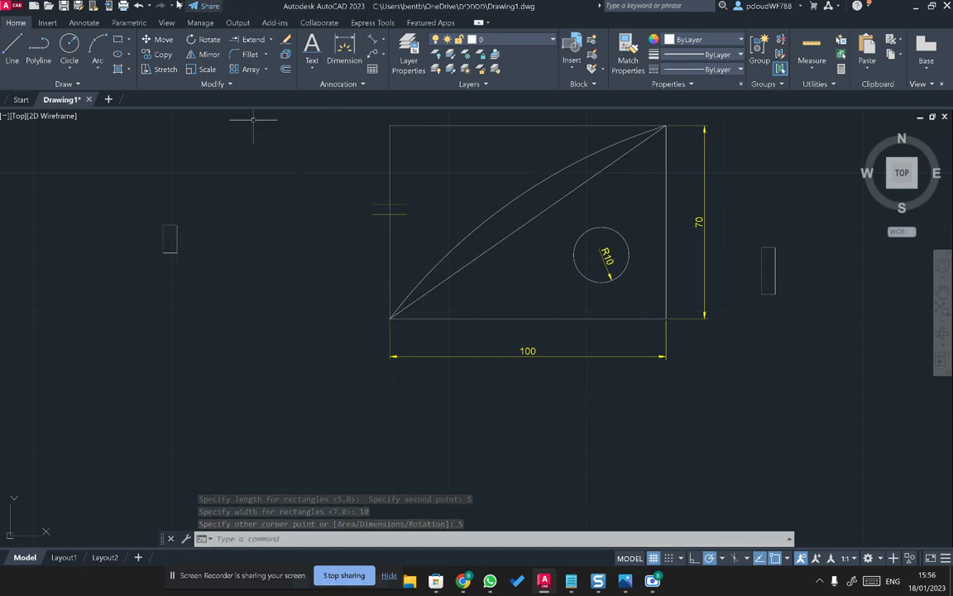
{"action": "left_click", "coordinate": [118, 43]}
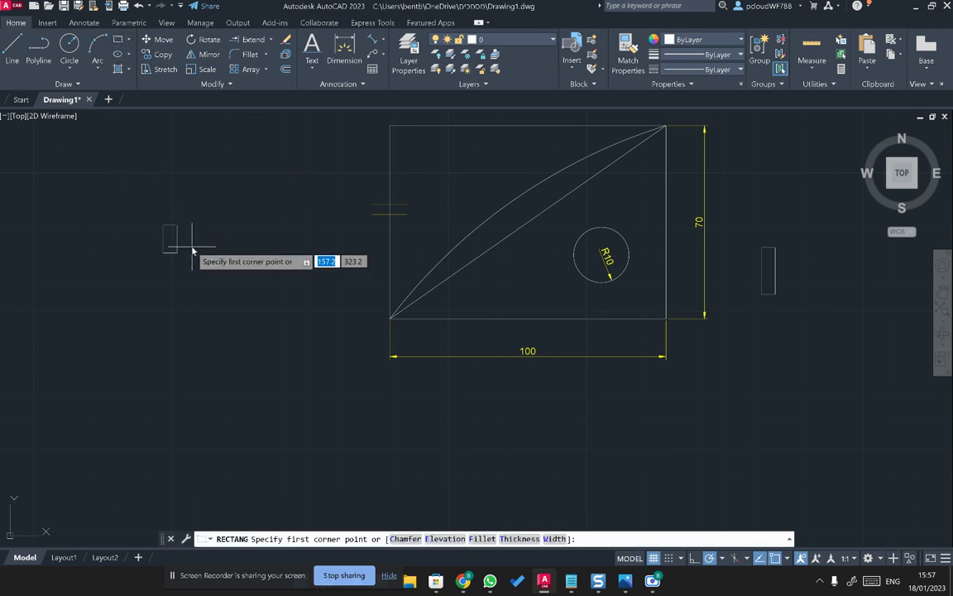
{"action": "left_click", "coordinate": [177, 225]}
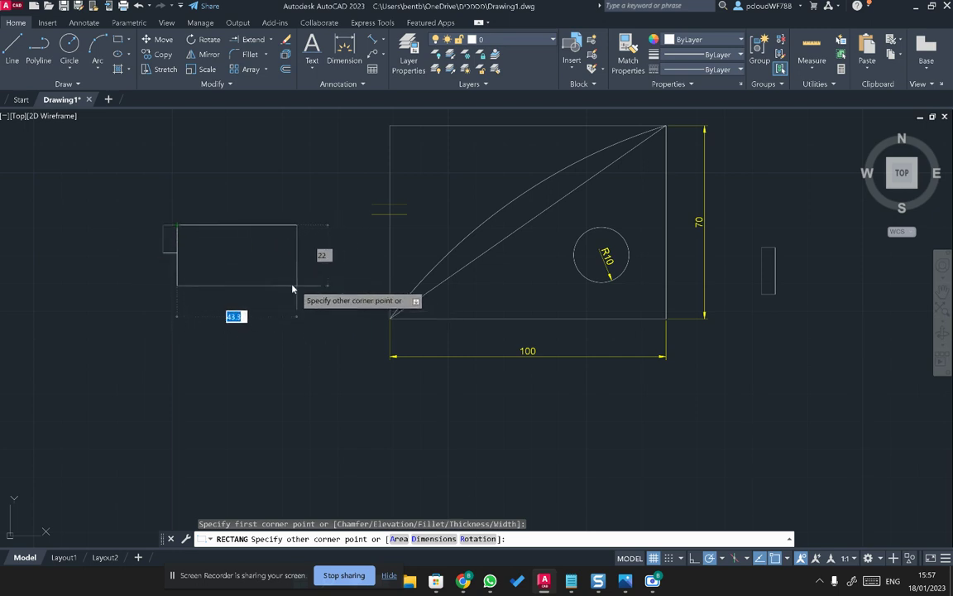
{"action": "key", "text": "Escape"}
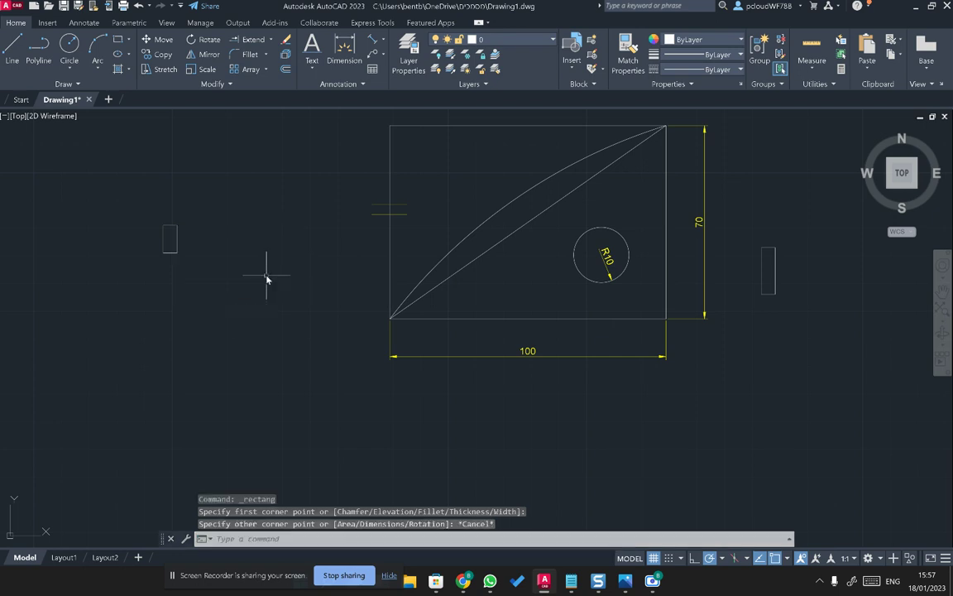
- Turn on snap mode and try drawing a grid-snapped rectangle beside the 5 by 10 rectangle
{"action": "left_click", "coordinate": [682, 558]}
{"action": "left_click", "coordinate": [669, 558]}
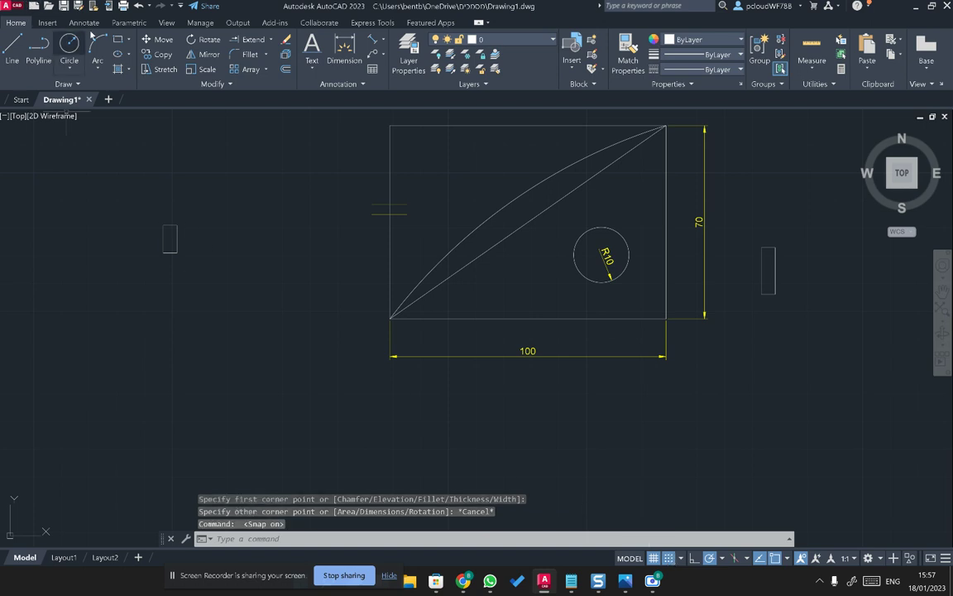
{"action": "left_click", "coordinate": [117, 38]}
{"action": "left_click", "coordinate": [199, 227]}
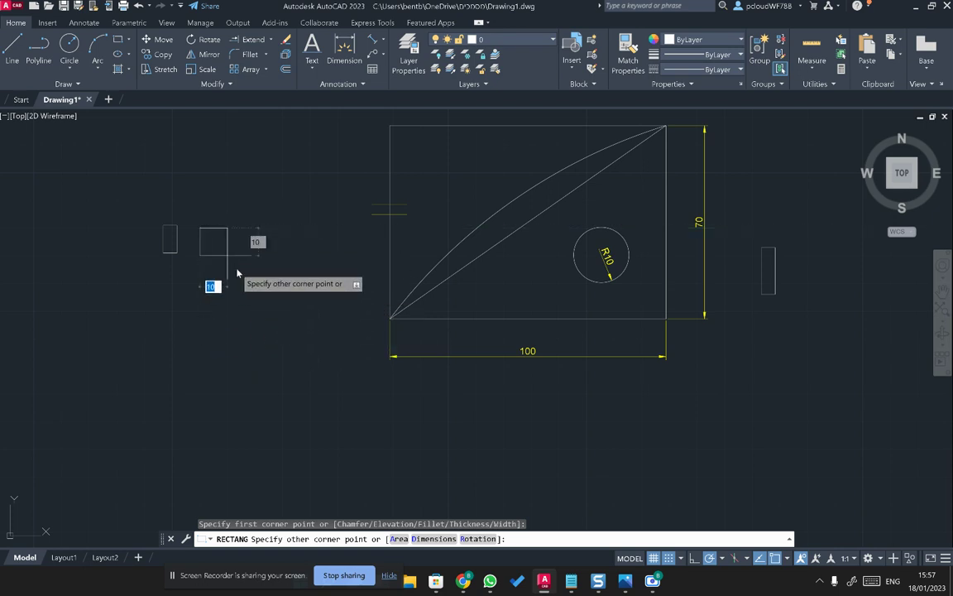
{"action": "scroll", "coordinate": [240, 269], "scroll_direction": "up", "scroll_amount": 6}
{"action": "key", "text": "Escape"}
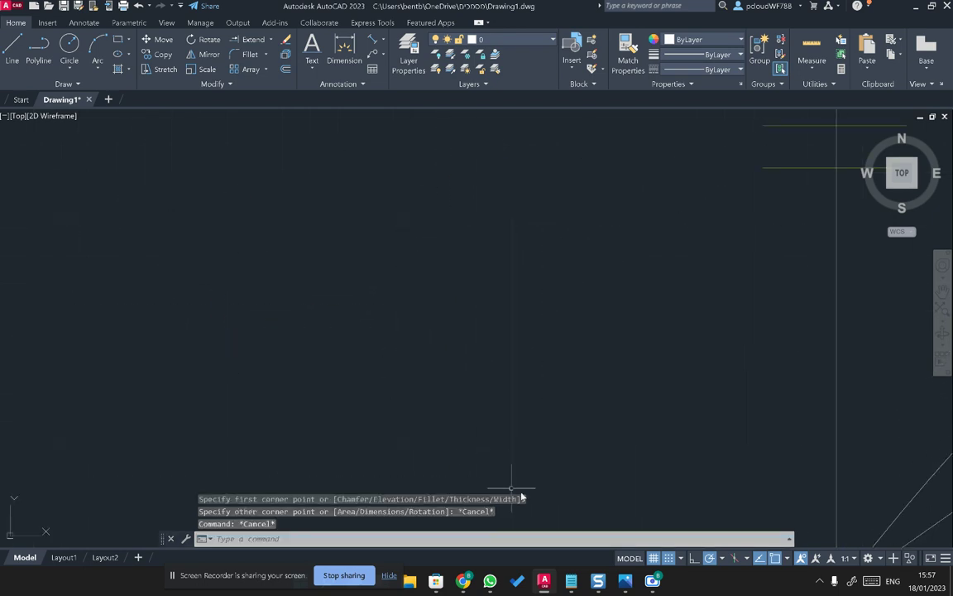
- Review the snap and grid spacing in the drafting settings without changing them, and turn snap mode off
{"action": "left_click", "coordinate": [682, 560]}
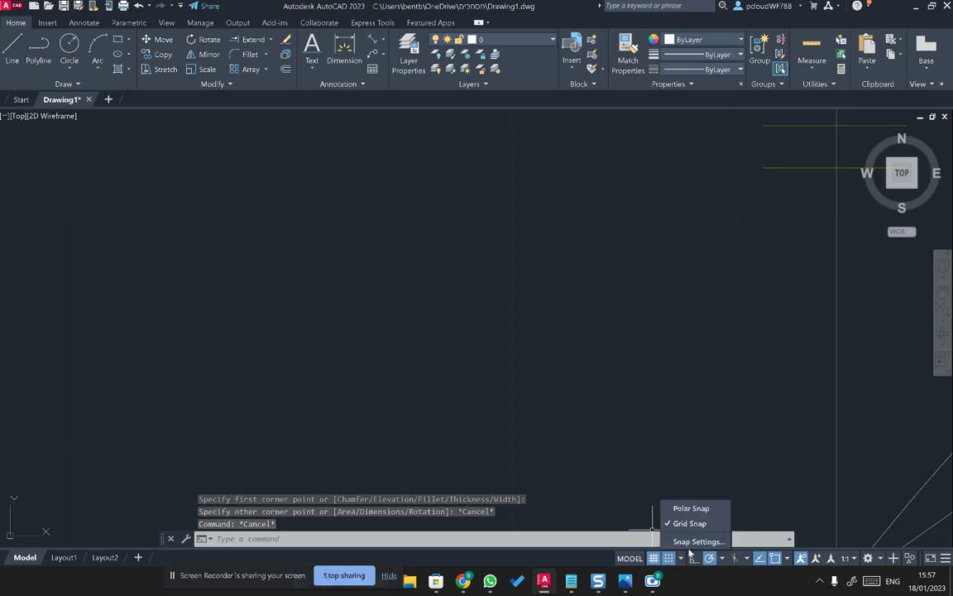
{"action": "left_click", "coordinate": [703, 543]}
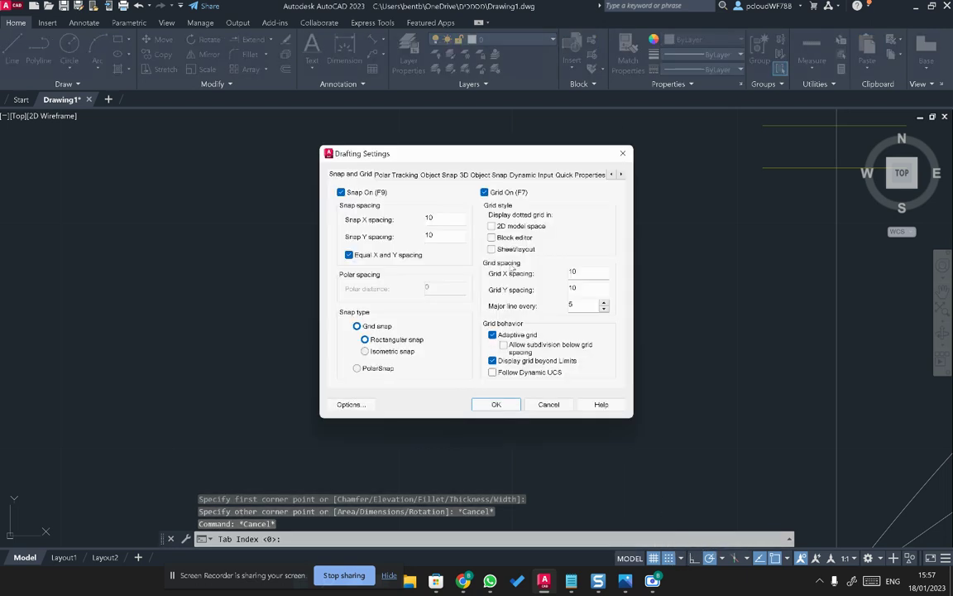
{"action": "key", "text": "Tab"}
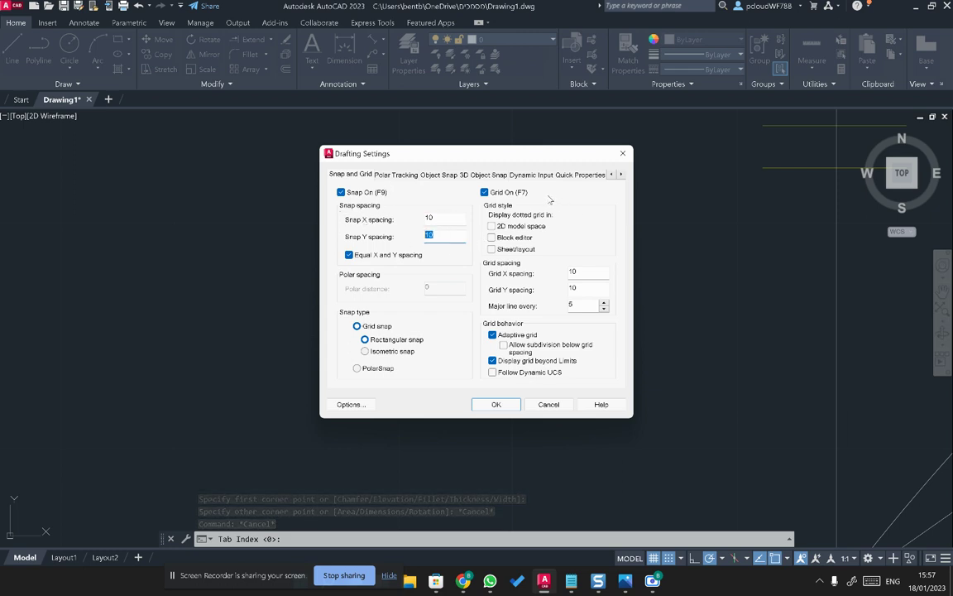
{"action": "left_click", "coordinate": [552, 404]}
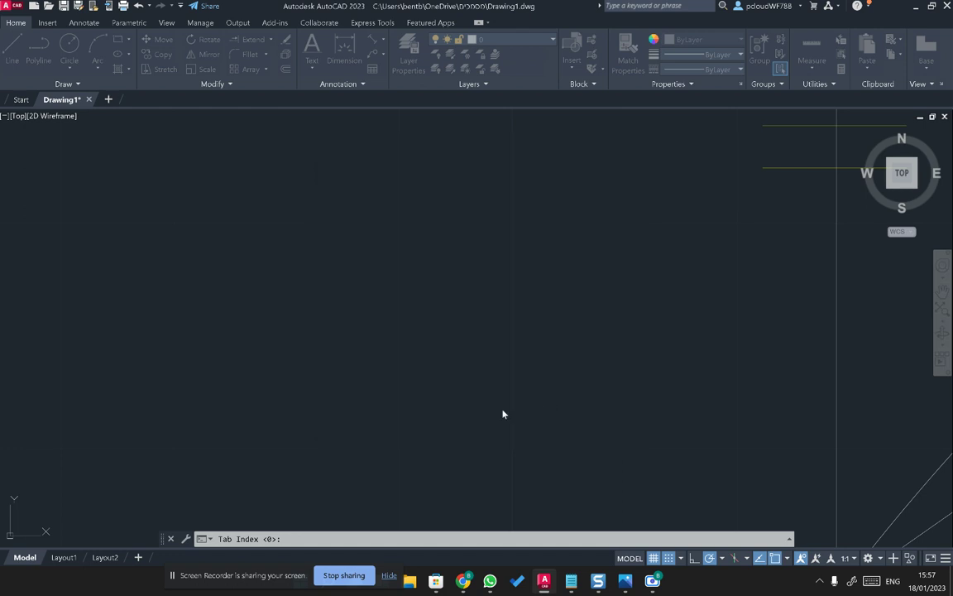
{"action": "scroll", "coordinate": [425, 390], "scroll_direction": "down", "scroll_amount": 3}
{"action": "scroll", "coordinate": [641, 513], "scroll_direction": "up", "scroll_amount": 4}
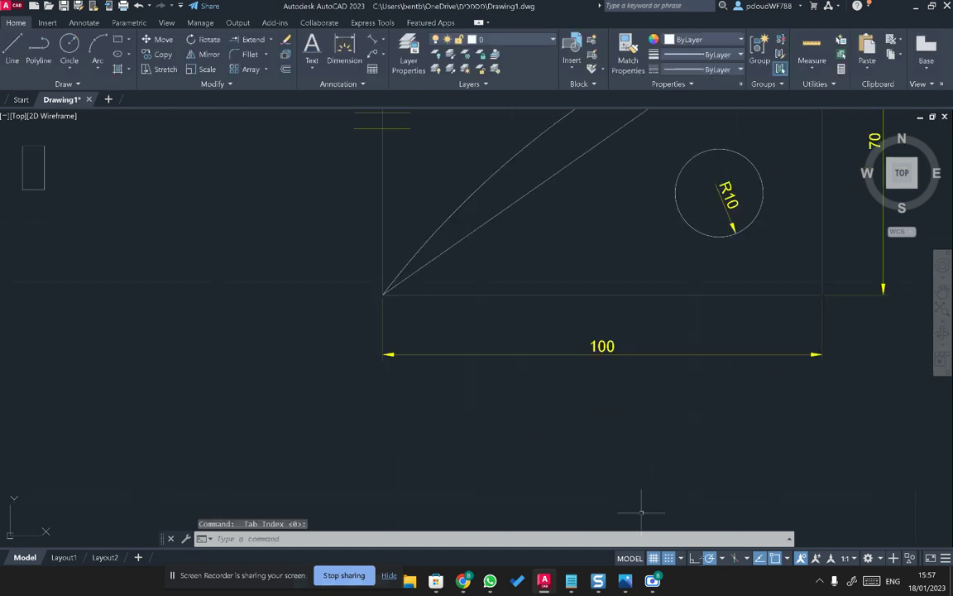
{"action": "left_click", "coordinate": [669, 559]}
- Erase the narrow rectangle to the right of the 70 dimension
{"action": "mouse_move", "coordinate": [617, 365]}
{"action": "middle_mouse_down"}
{"action": "mouse_move", "coordinate": [594, 379]}
{"action": "mouse_move", "coordinate": [547, 330]}
{"action": "mouse_move", "coordinate": [209, 235]}
{"action": "mouse_move", "coordinate": [237, 304]}
{"action": "middle_mouse_up"}
{"action": "scroll", "coordinate": [586, 360], "scroll_direction": "down", "scroll_amount": 3}
{"action": "left_click", "coordinate": [802, 356]}
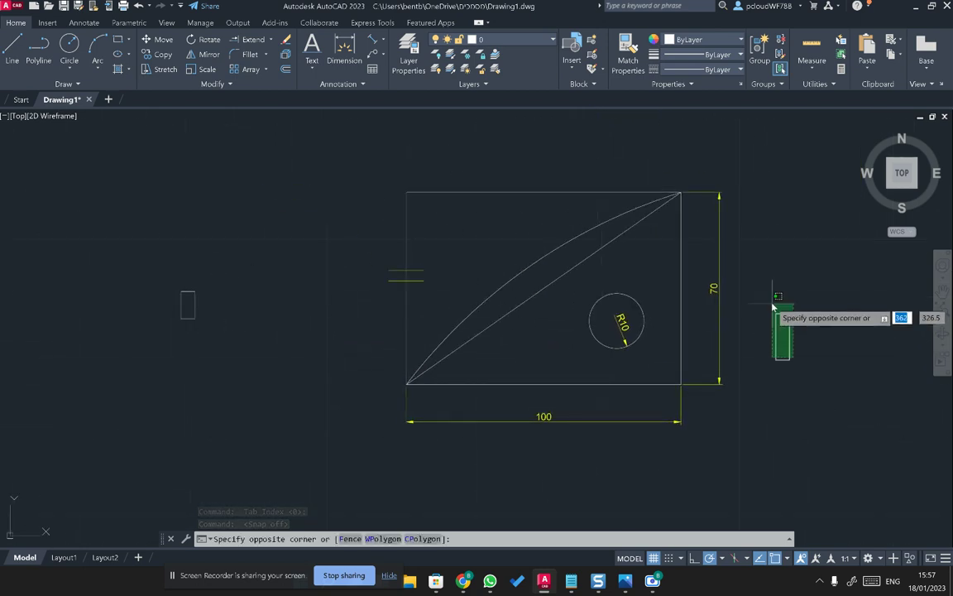
{"action": "left_click", "coordinate": [772, 305]}
{"action": "key", "text": "Delete"}
- Move the 5 by 10 rectangle farther down and left, away from the dimensioned shape
{"action": "mouse_move", "coordinate": [431, 312]}
{"action": "middle_mouse_down"}
{"action": "mouse_move", "coordinate": [640, 417]}
{"action": "mouse_move", "coordinate": [872, 495]}
{"action": "mouse_move", "coordinate": [826, 264]}
{"action": "middle_mouse_up"}
{"action": "left_click", "coordinate": [804, 283]}
{"action": "left_click", "coordinate": [721, 268]}
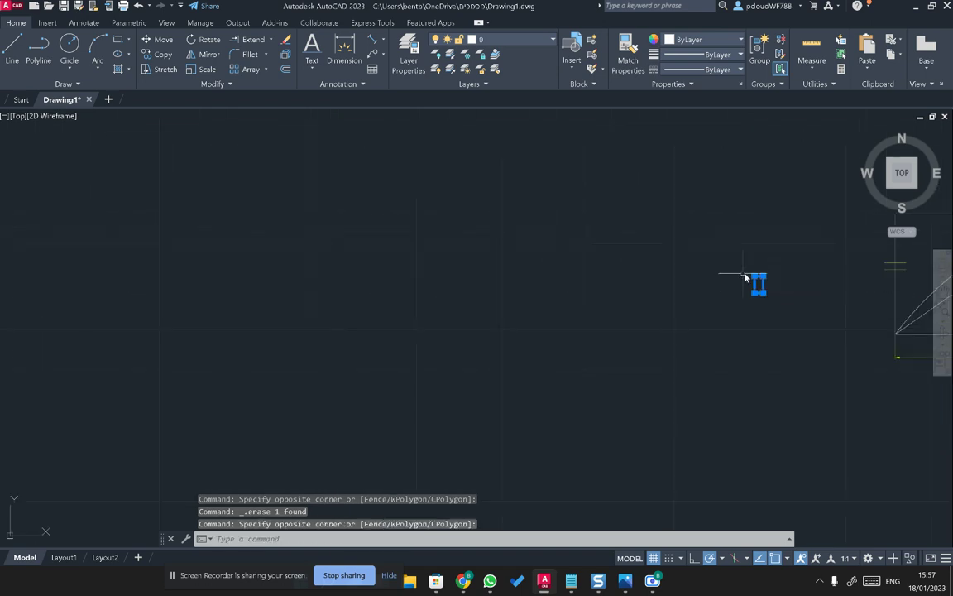
{"action": "type", "text": "m"}
{"action": "key", "text": "Return"}
{"action": "left_click", "coordinate": [757, 278]}
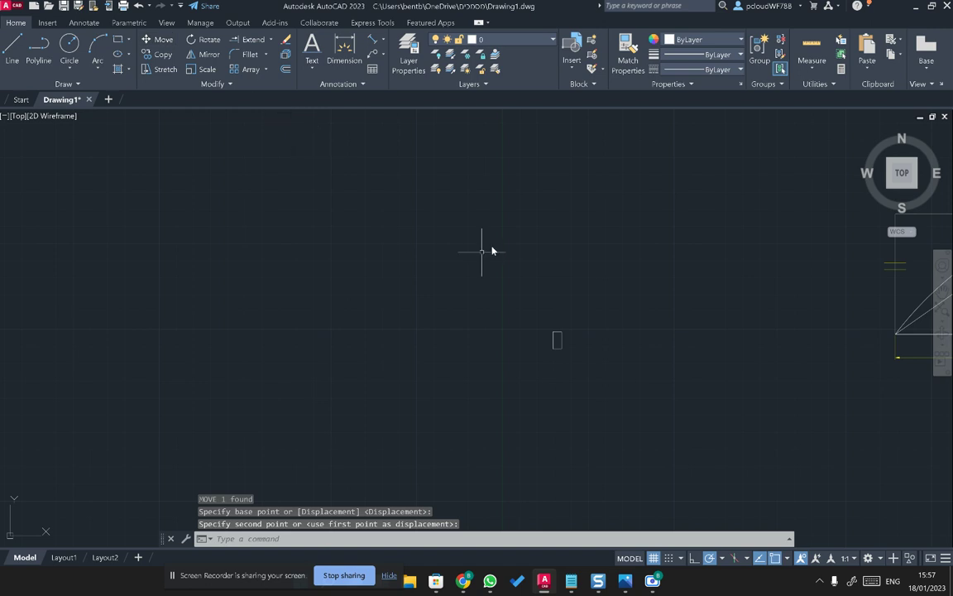
{"action": "key", "text": "Escape"}
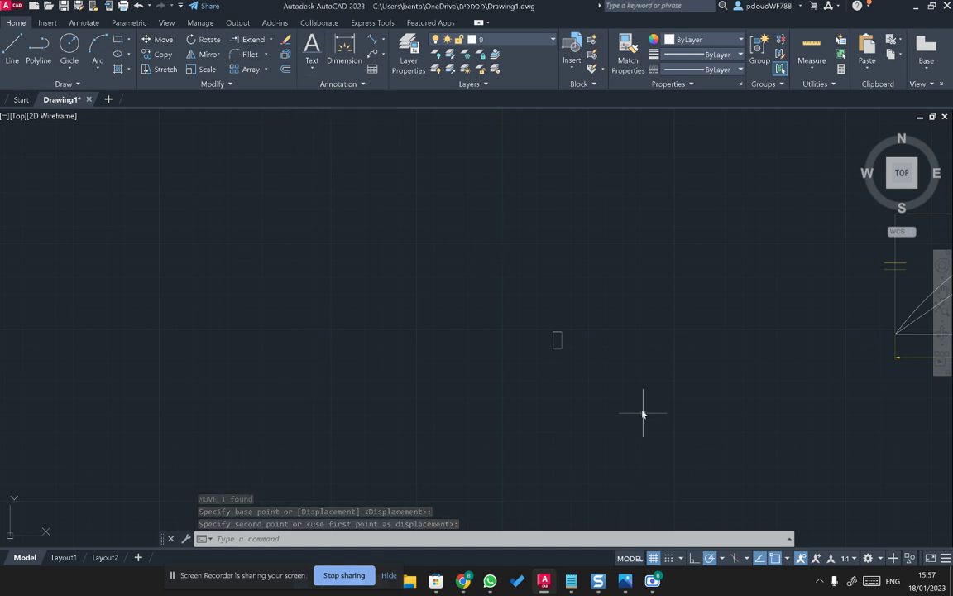
- Try to measure a distance from the lower-left corner of the 5 by 10 rectangle
{"action": "left_click", "coordinate": [638, 404]}
{"action": "left_click", "coordinate": [531, 306]}
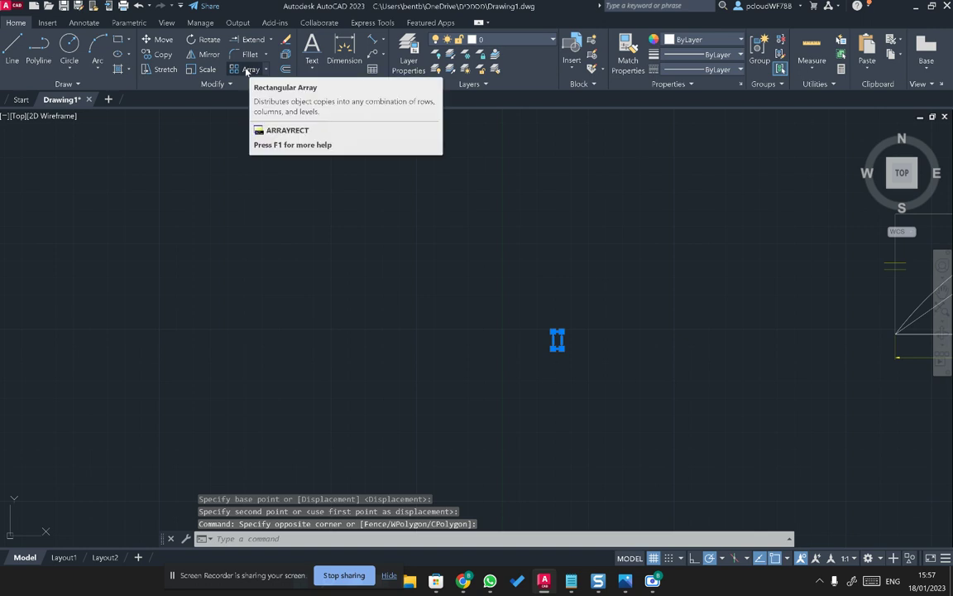
{"action": "scroll", "coordinate": [567, 368], "scroll_direction": "up", "scroll_amount": 6}
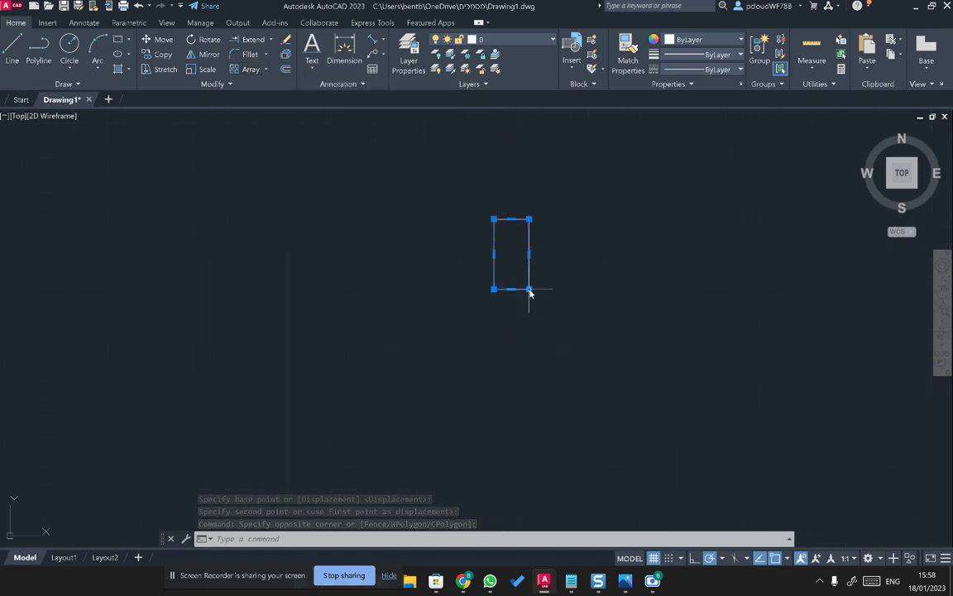
{"action": "mouse_move", "coordinate": [530, 292]}
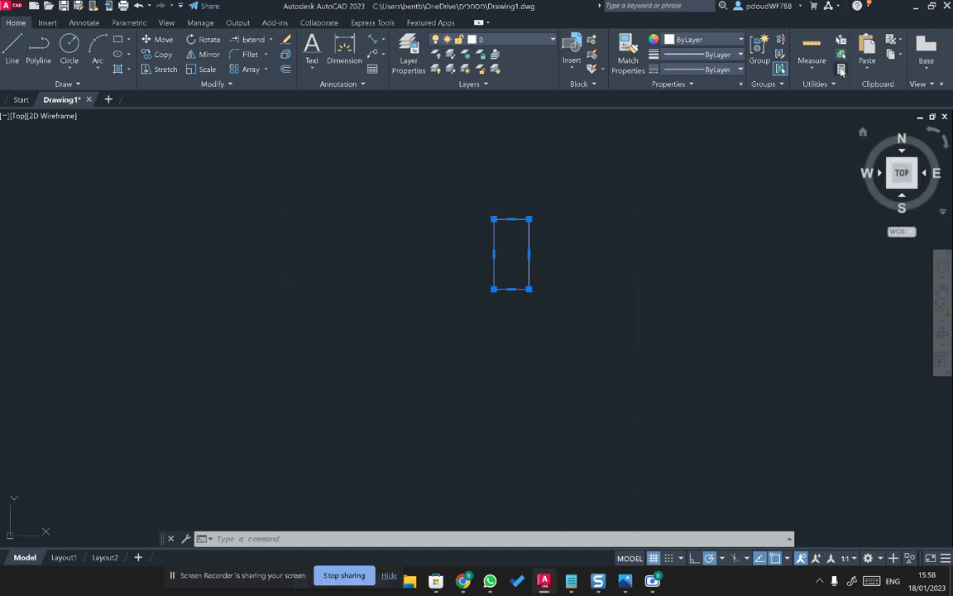
{"action": "left_click", "coordinate": [815, 71]}
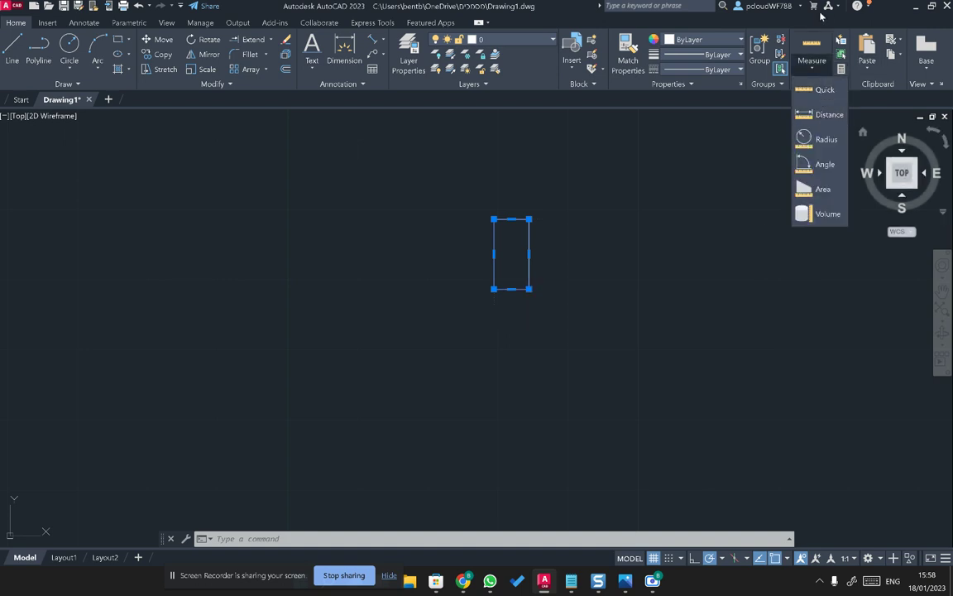
{"action": "left_click", "coordinate": [825, 114]}
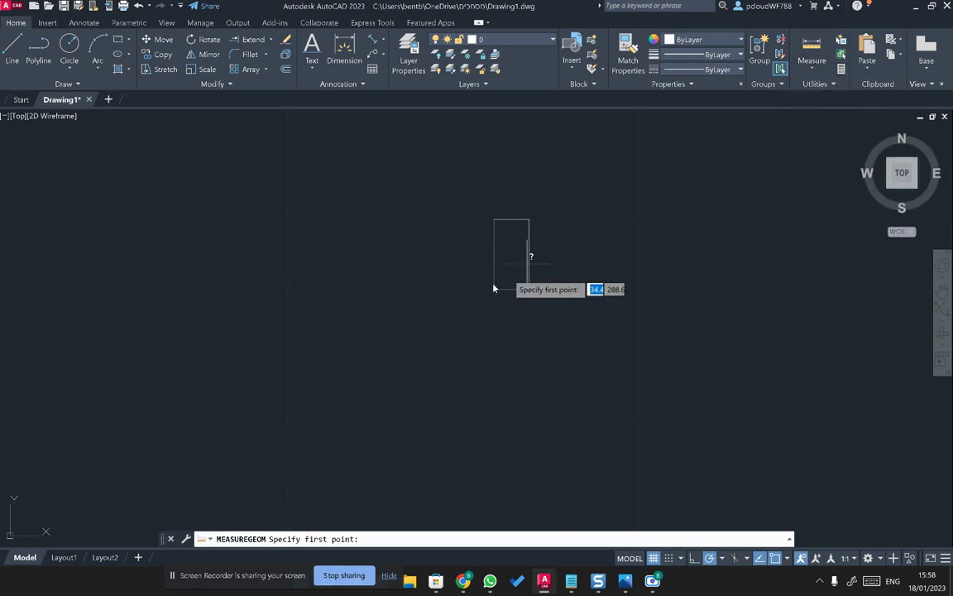
{"action": "left_click", "coordinate": [497, 291]}
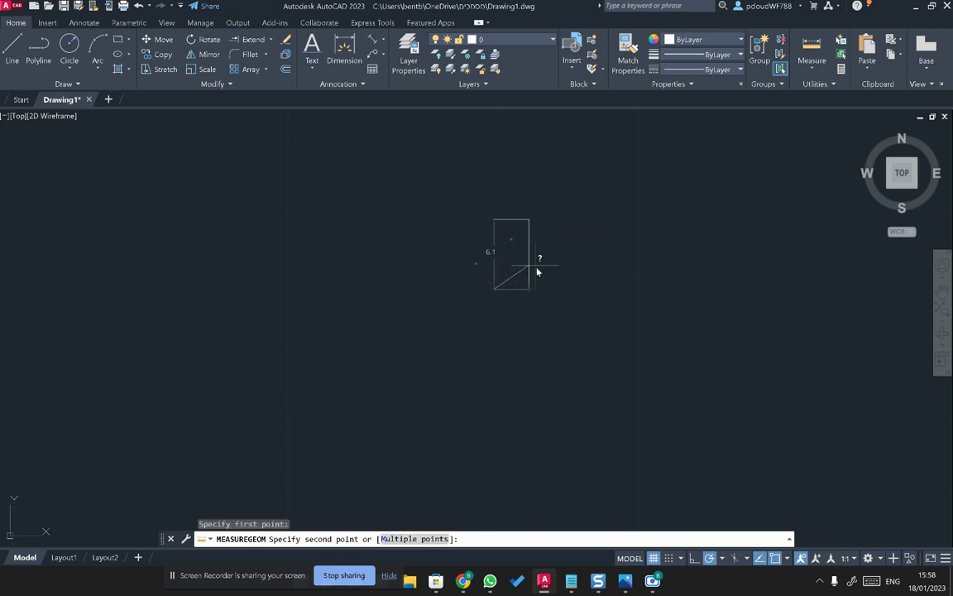
{"action": "key", "text": "Escape"}
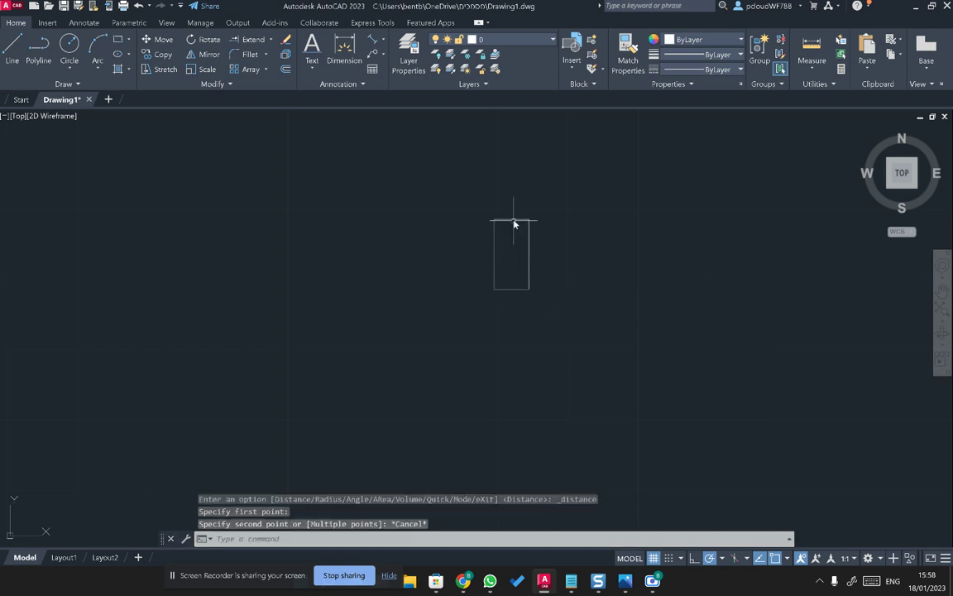
- Switch to WhatsApp and examine the photo of the printed cabinet drawing at enlarged size
{"action": "mouse_move", "coordinate": [493, 222]}
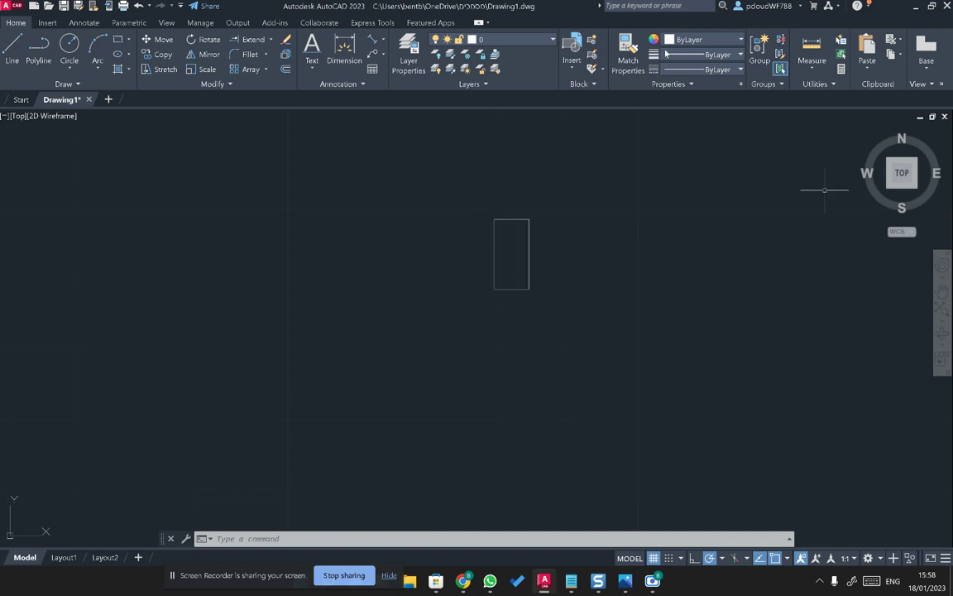
{"action": "mouse_move", "coordinate": [462, 583]}
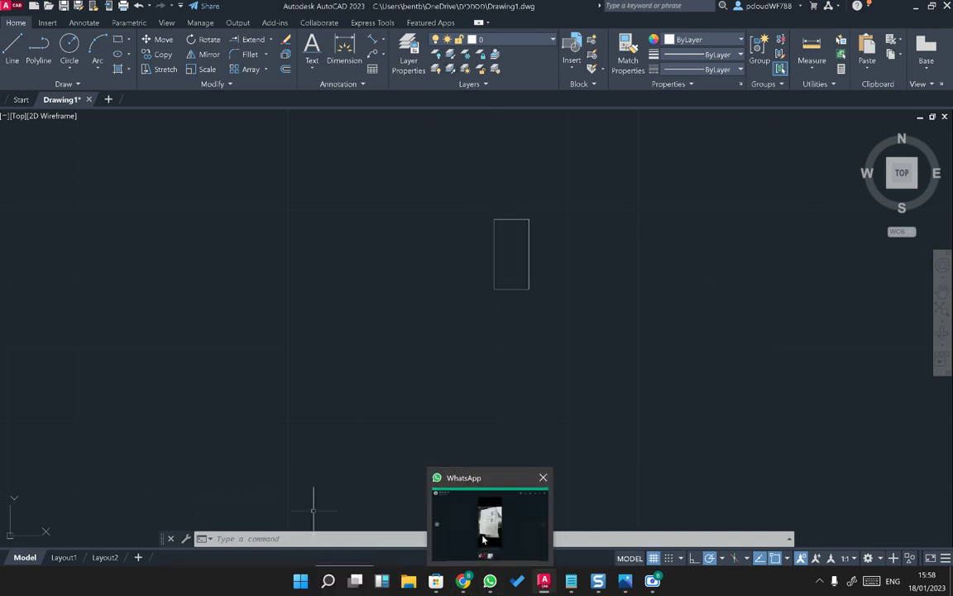
{"action": "left_click", "coordinate": [483, 521]}
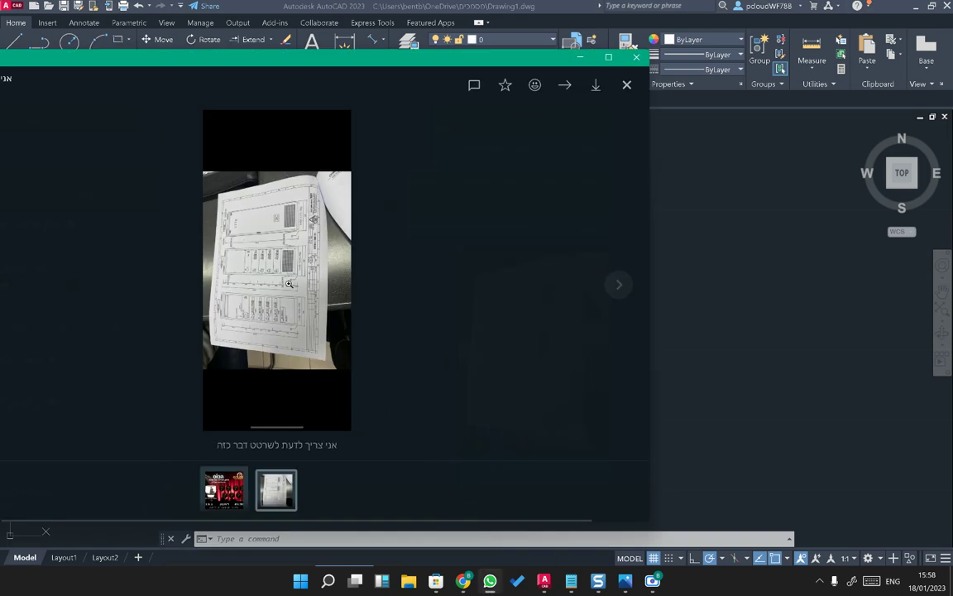
{"action": "left_click", "coordinate": [248, 287]}
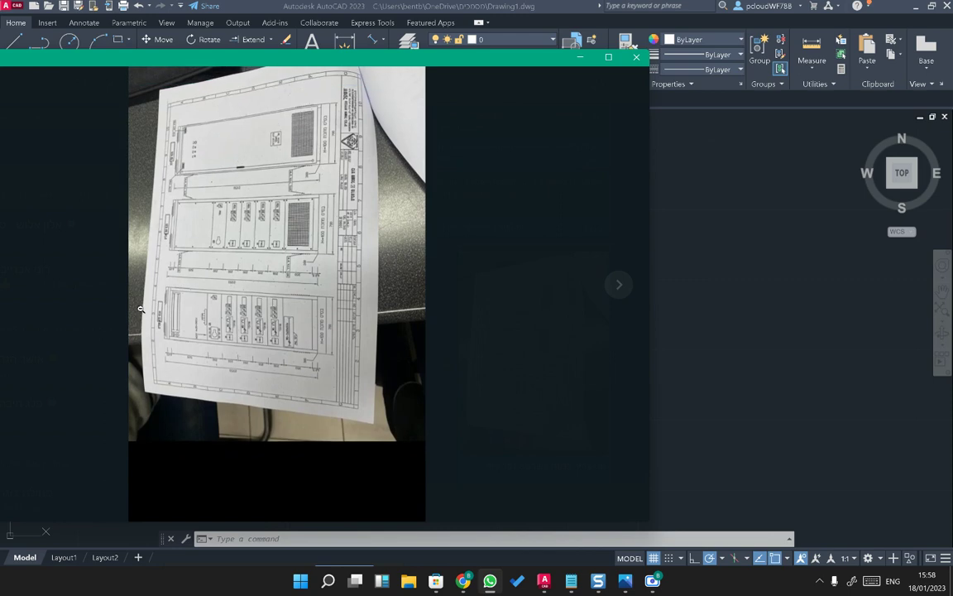
{"action": "left_click", "coordinate": [376, 255]}
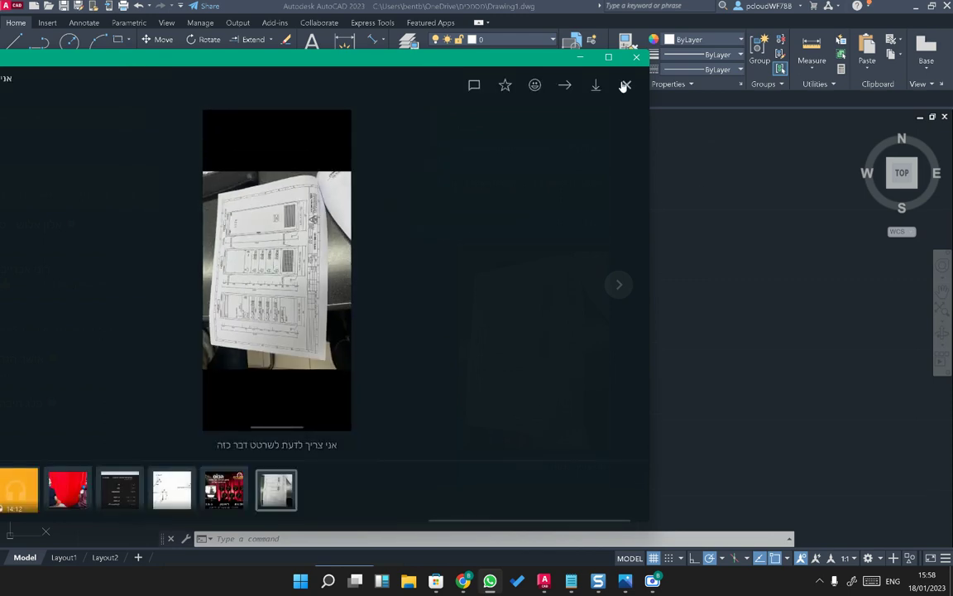
- Check the lowest height in the enlarged cabinet photo, and add a vertical 62.5 linear dimension from the small rectangle's lower-left corner in AutoCAD
{"action": "left_click", "coordinate": [578, 58]}
{"action": "left_click", "coordinate": [625, 581]}
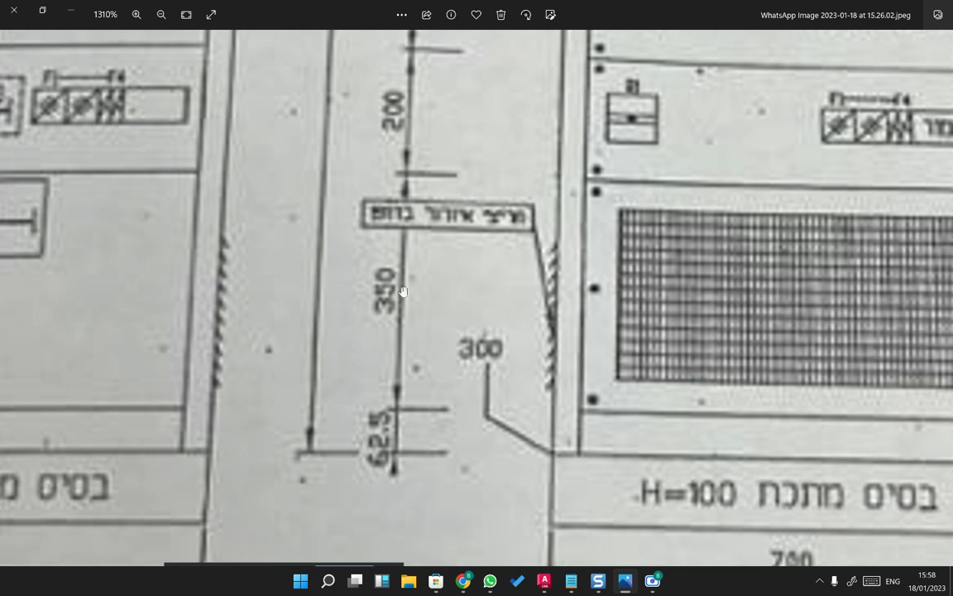
{"action": "key", "text": "alt+Tab"}
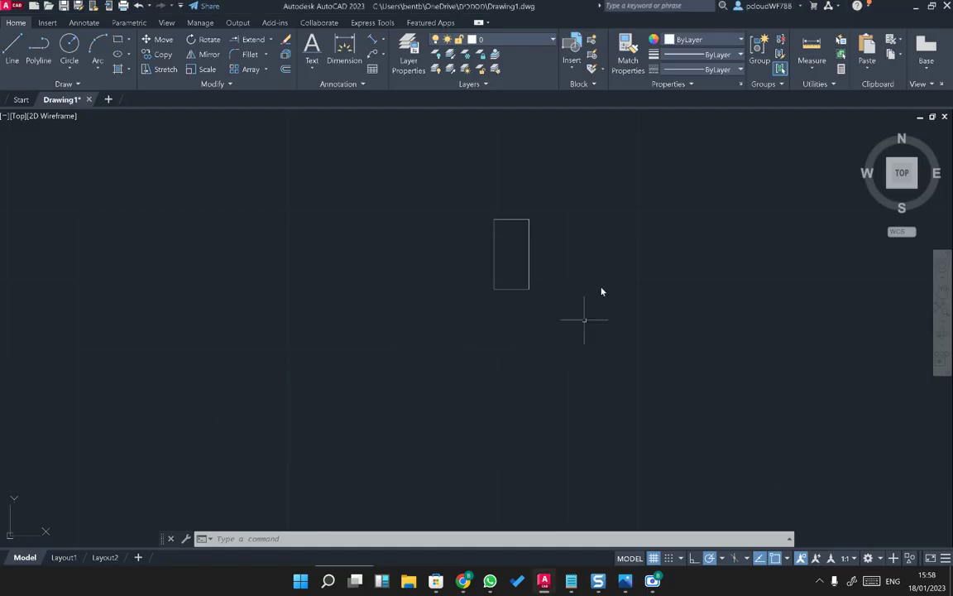
{"action": "left_click", "coordinate": [383, 45]}
{"action": "left_click", "coordinate": [372, 65]}
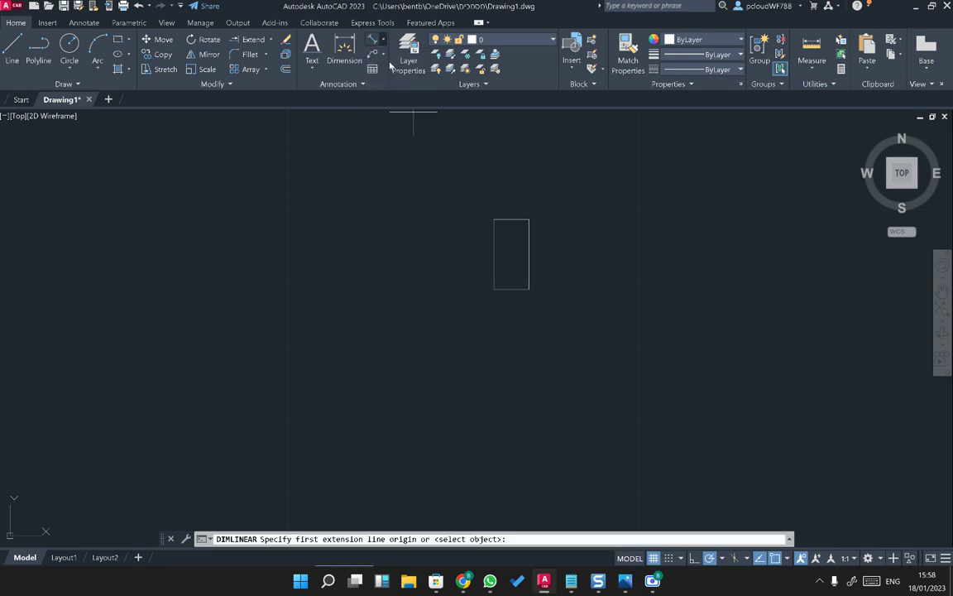
{"action": "left_click", "coordinate": [494, 290]}
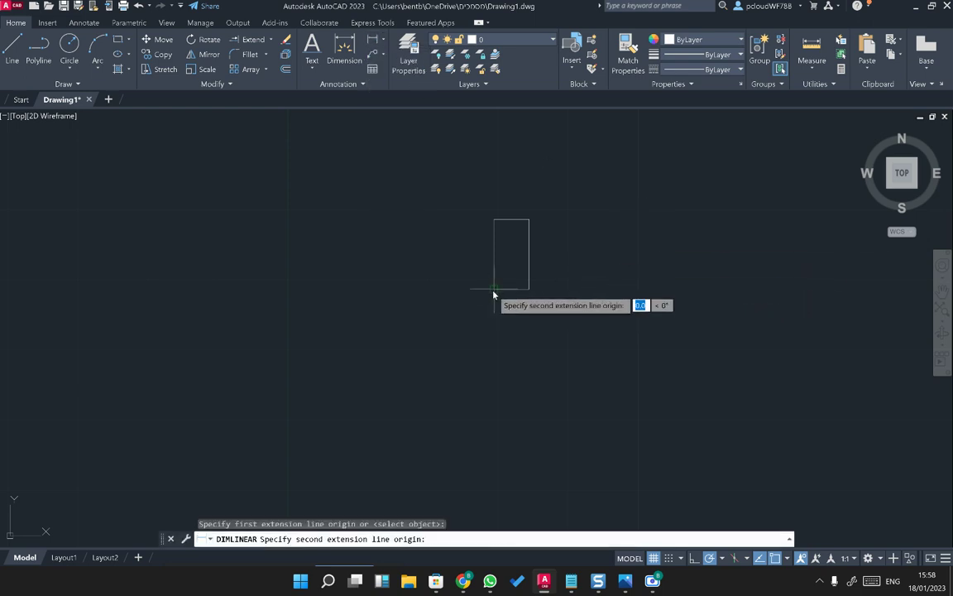
{"action": "left_click", "coordinate": [495, 189]}
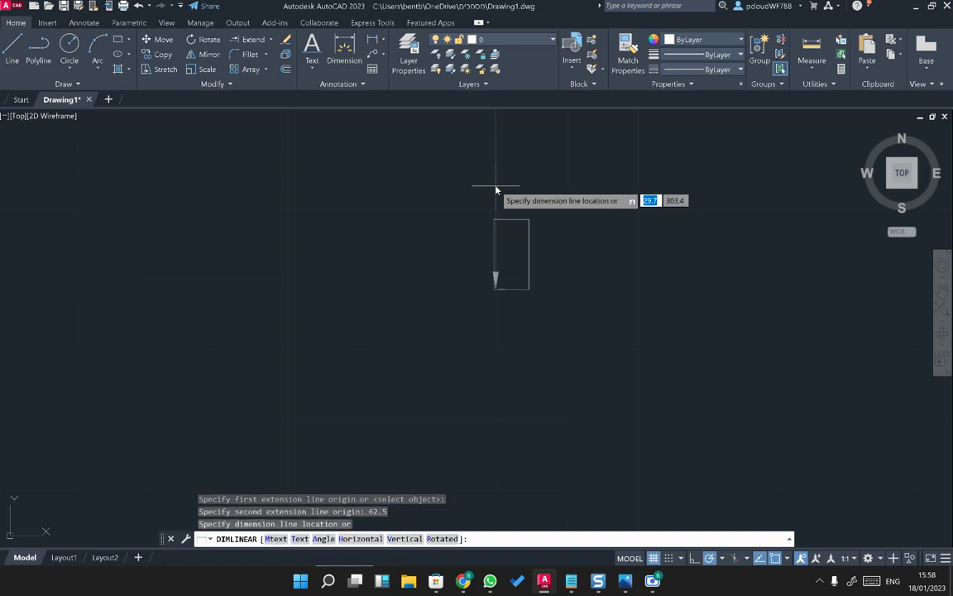
{"action": "left_click", "coordinate": [385, 196]}
{"action": "scroll", "coordinate": [417, 230], "scroll_direction": "down", "scroll_amount": 2}
{"action": "middle_click_drag", "start_coordinate": [417, 230], "coordinate": [432, 435]}
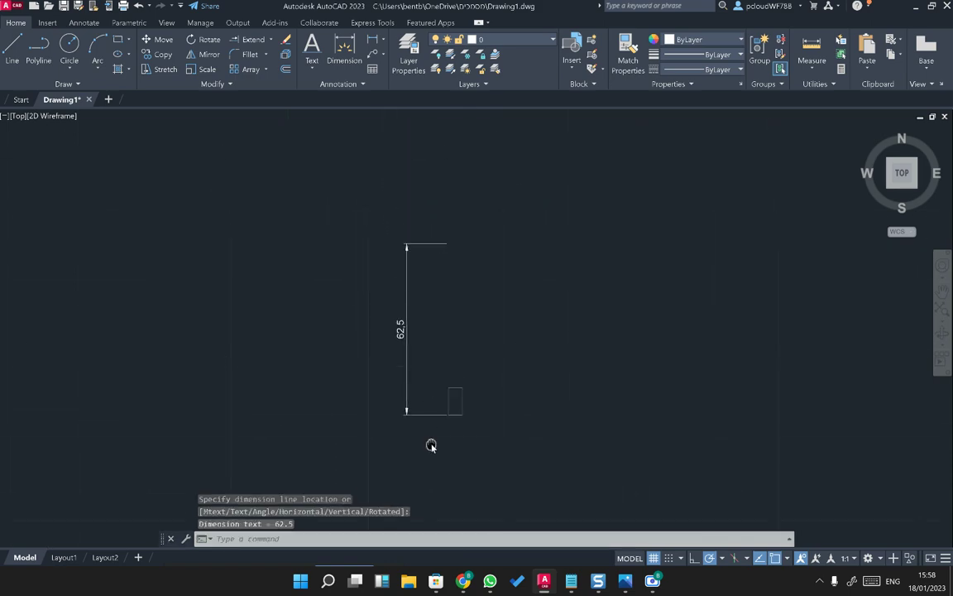
- Switch to the enlarged cabinet photo, examine its chain of stacked height dimensions, and return to AutoCAD
{"action": "key", "text": "alt+Tab"}
{"action": "key", "text": "alt+Tab"}
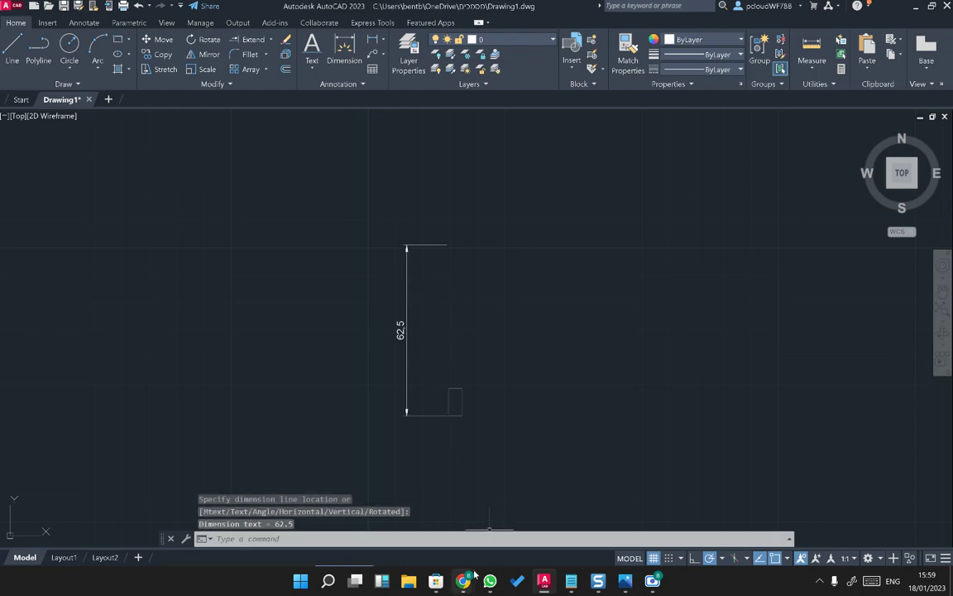
{"action": "key", "text": "alt+Tab"}
{"action": "scroll", "coordinate": [452, 375], "scroll_direction": "up", "scroll_amount": 3}
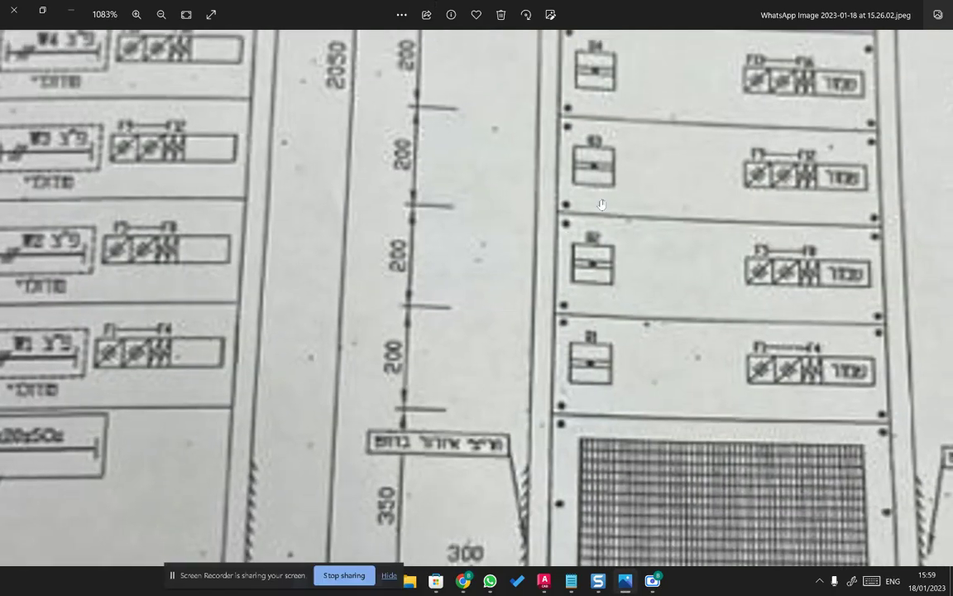
{"action": "key", "text": "alt+Tab"}
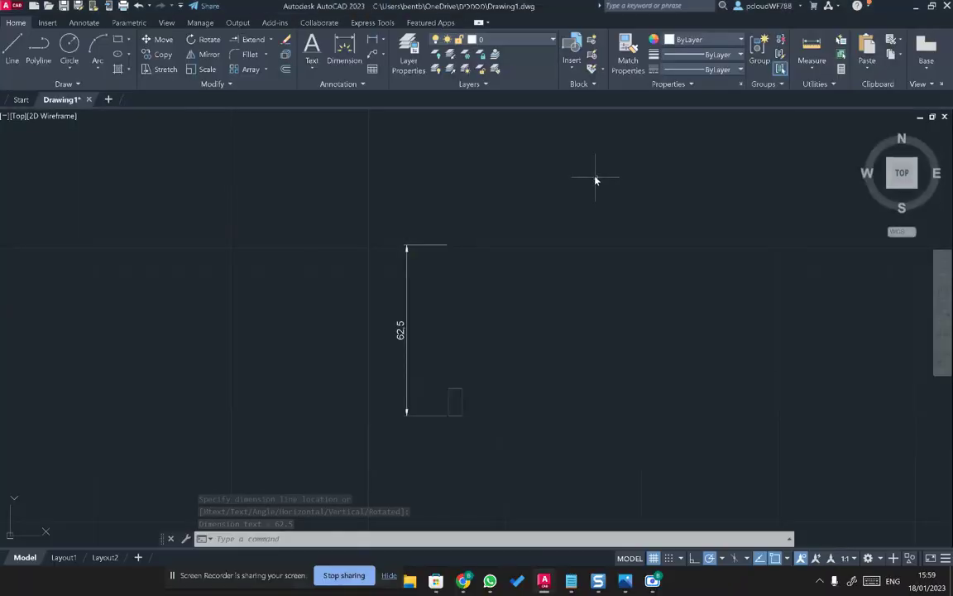
- Try to continue the 62.5 dimension upward by 350, checking that height in the cabinet photo
{"action": "left_click", "coordinate": [83, 23]}
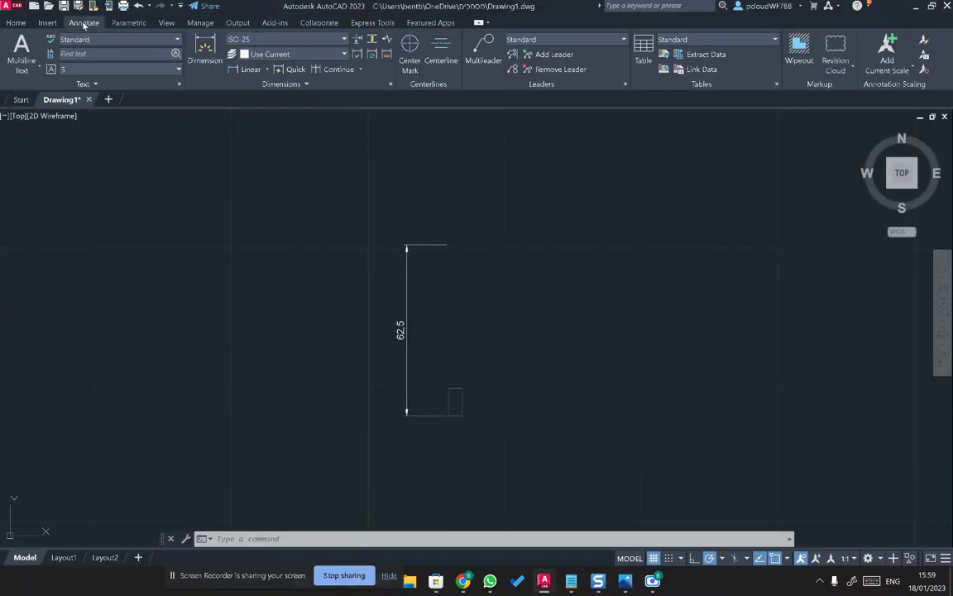
{"action": "left_click", "coordinate": [335, 73]}
{"action": "mouse_move", "coordinate": [452, 174]}
{"action": "middle_mouse_down"}
{"action": "mouse_move", "coordinate": [449, 225]}
{"action": "mouse_move", "coordinate": [422, 289]}
{"action": "middle_mouse_up"}
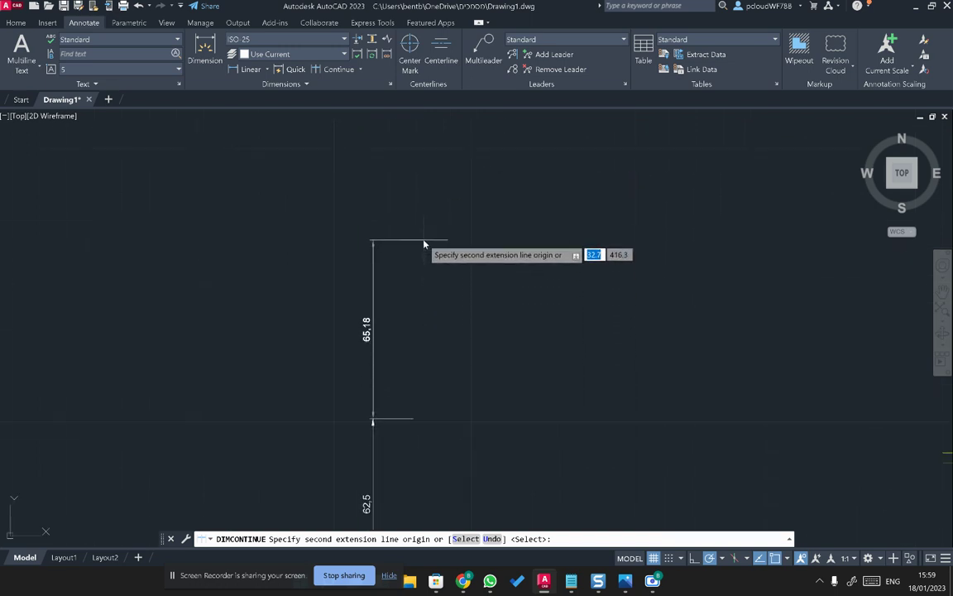
{"action": "key", "text": "alt+Tab"}
{"action": "left_click_drag", "start_coordinate": [422, 331], "coordinate": [448, 139]}
{"action": "key", "text": "alt+Tab"}
{"action": "type", "text": "350"}
{"action": "key", "text": "Return"}
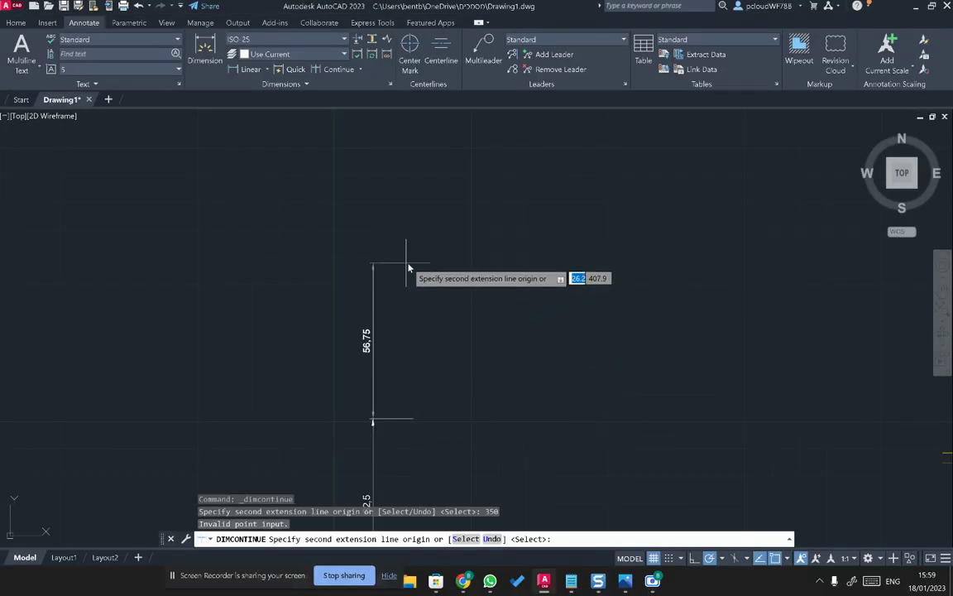
{"action": "middle_click_drag", "start_coordinate": [411, 278], "coordinate": [415, 205]}
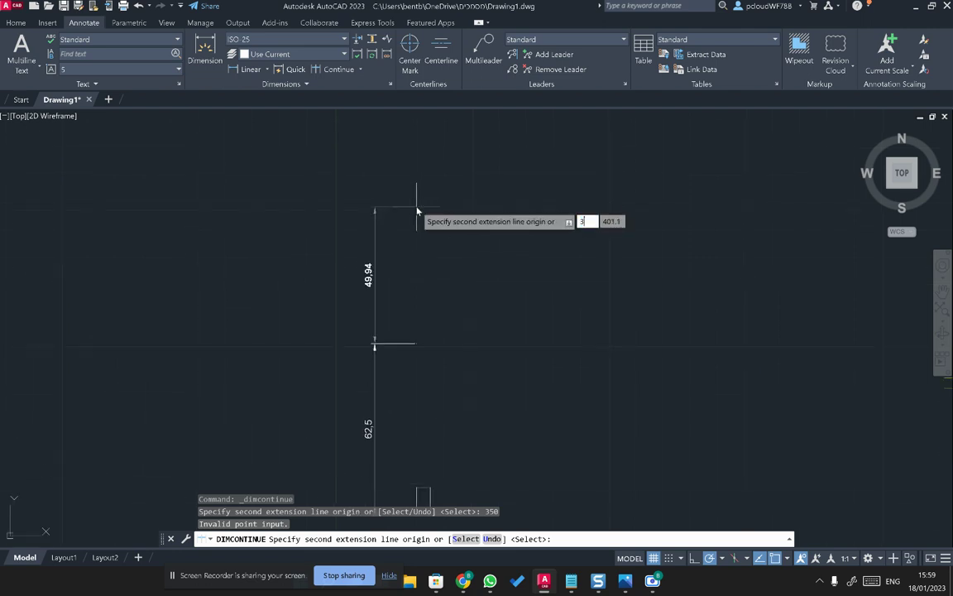
{"action": "key", "text": "Return"}
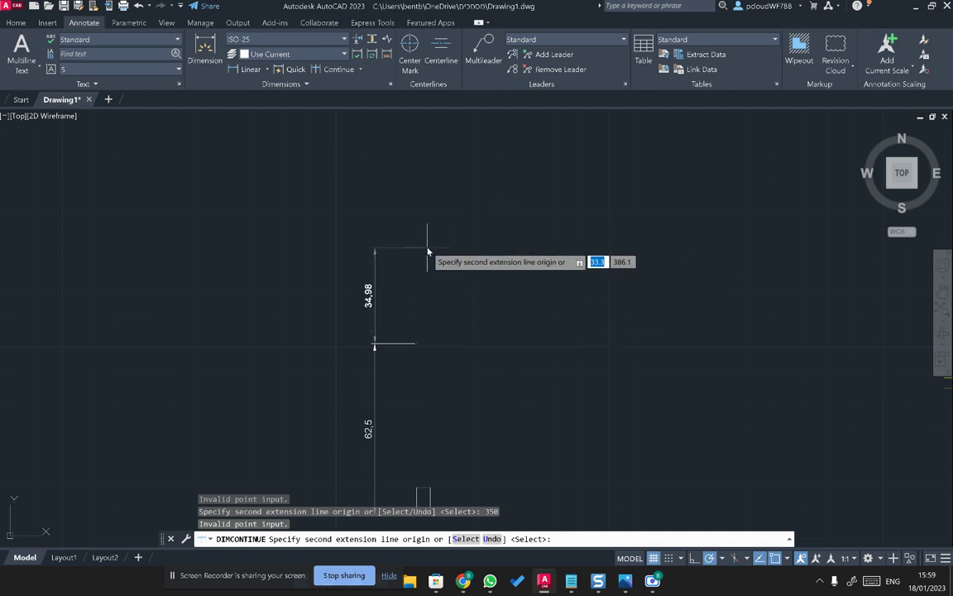
{"action": "middle_click_drag", "start_coordinate": [427, 236], "coordinate": [430, 187]}
{"action": "key", "text": "Escape"}
{"action": "key", "text": "Escape"}
{"action": "key", "text": "Escape"}
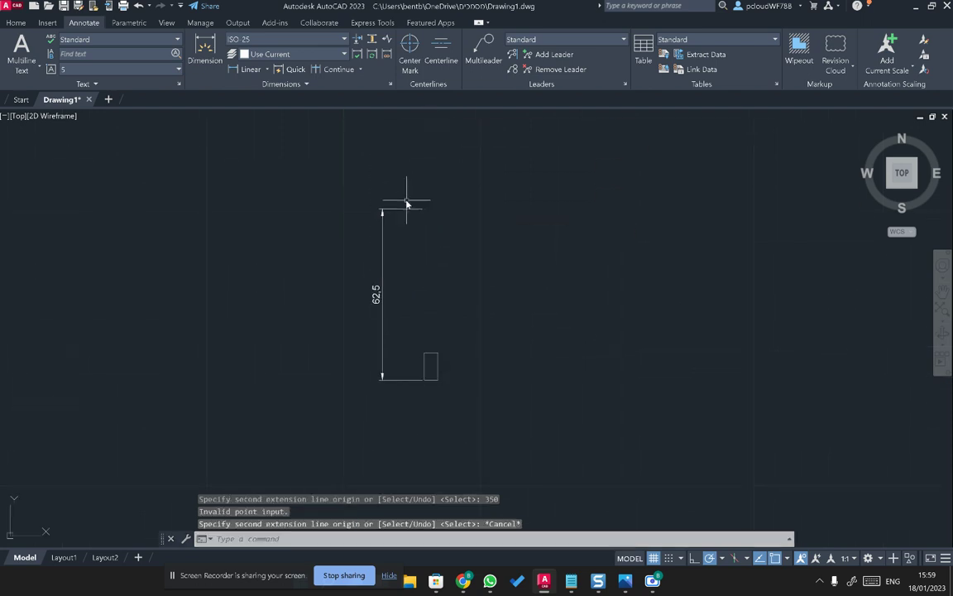
{"action": "left_click", "coordinate": [335, 70]}
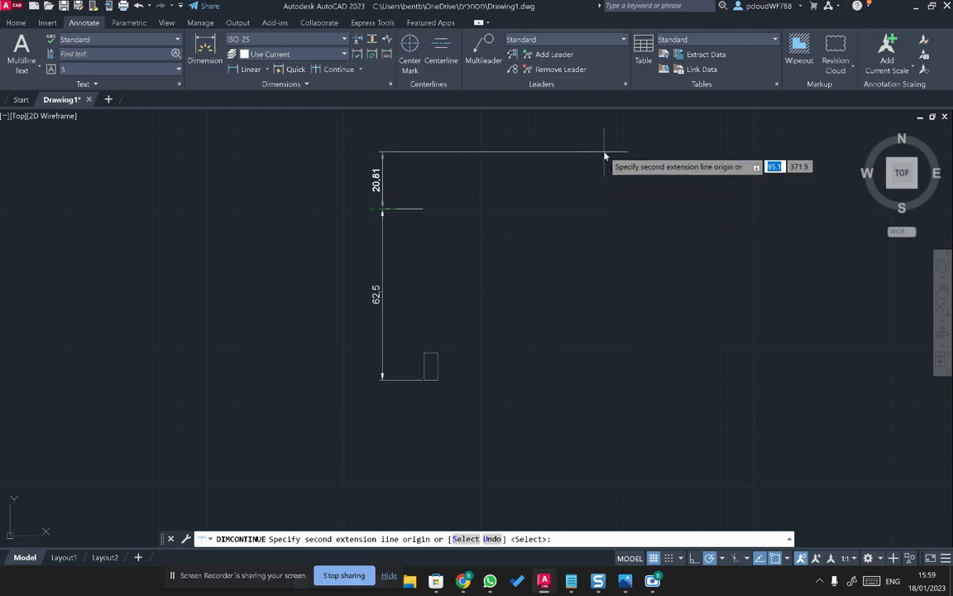
{"action": "key", "text": "Escape"}
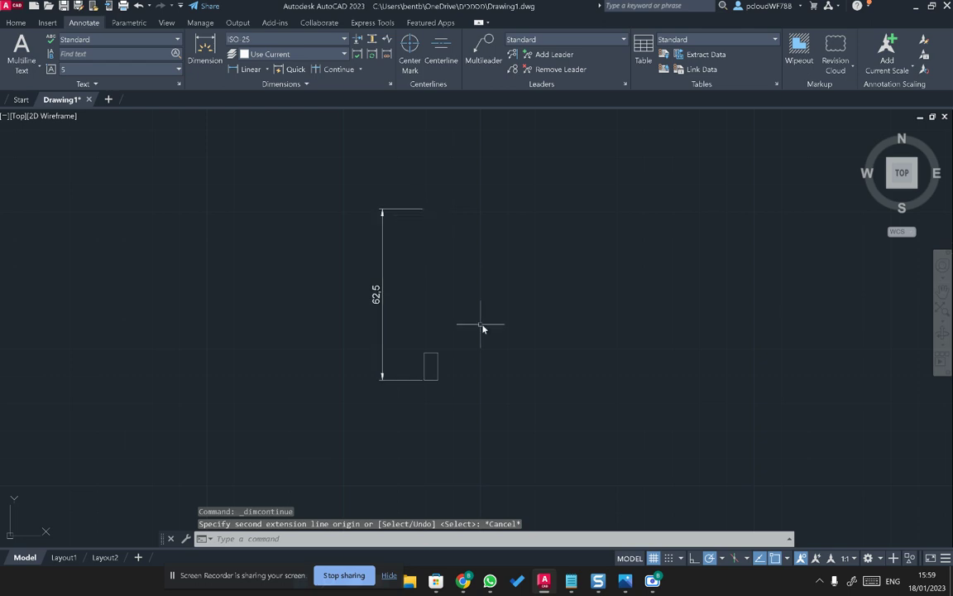
- Try to stretch the small rectangle's top edge up to the 62.5 dimension's upper extension line
{"action": "middle_click_drag", "start_coordinate": [481, 344], "coordinate": [455, 430]}
{"action": "left_click", "coordinate": [414, 457]}
{"action": "left_click", "coordinate": [403, 437]}
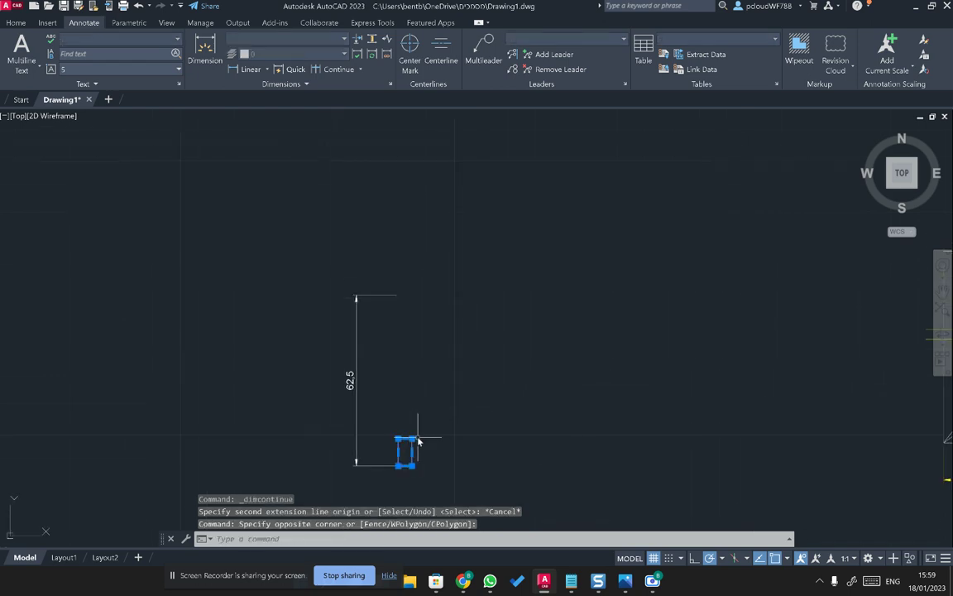
{"action": "left_click", "coordinate": [413, 440]}
{"action": "key", "text": "Escape"}
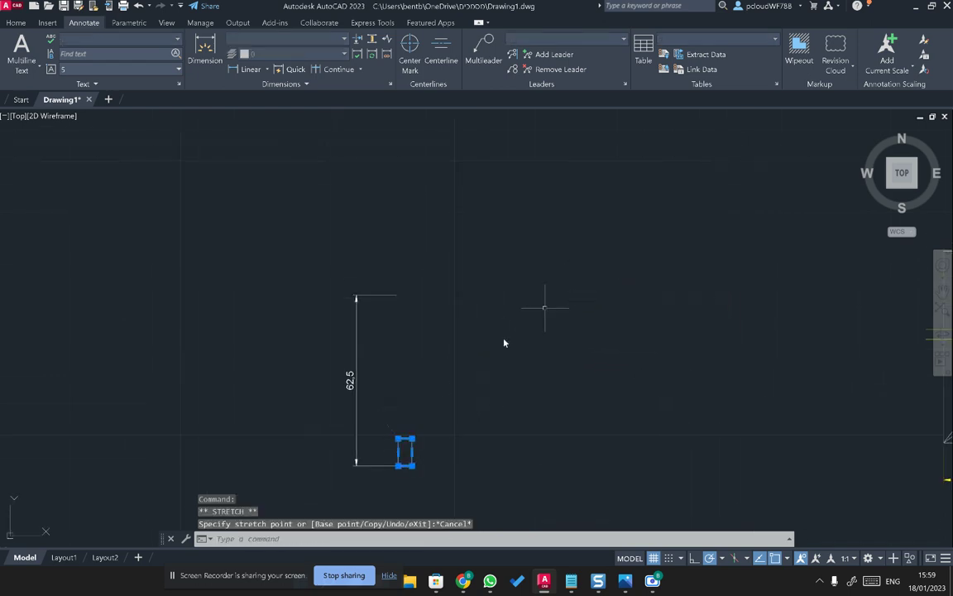
{"action": "left_click", "coordinate": [405, 441]}
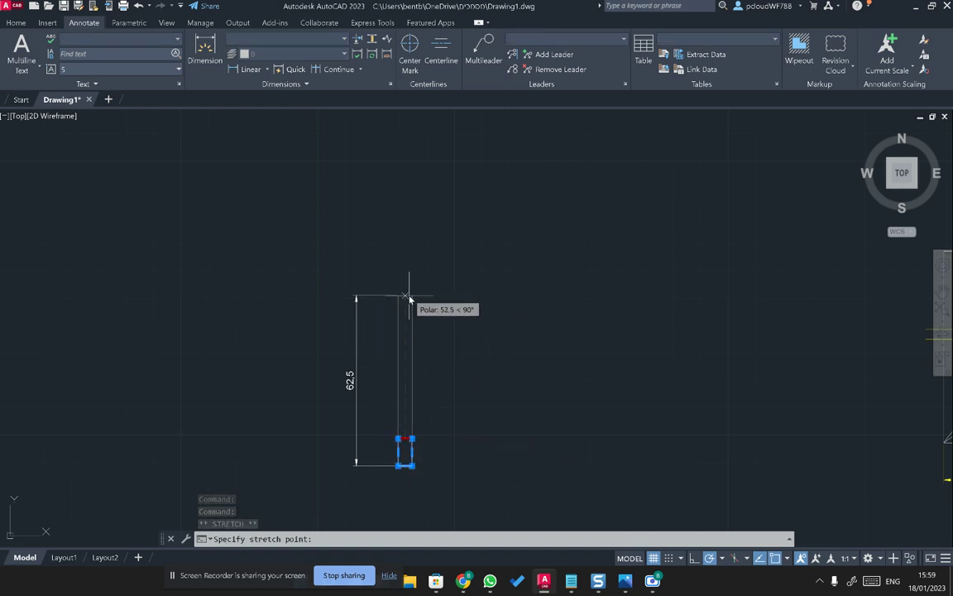
{"action": "scroll", "coordinate": [309, 303], "scroll_direction": "up", "scroll_amount": 3}
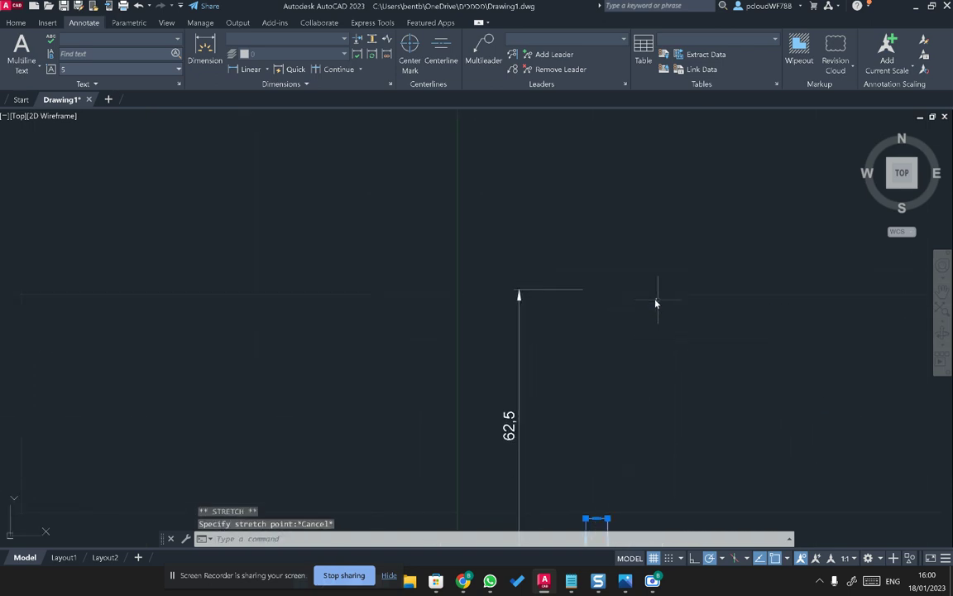
{"action": "key", "text": "Escape"}
- Draw a horizontal line about 39.1 long, running right from the upper end of the 62.5 dimension
{"action": "type", "text": "l"}
{"action": "key", "text": "Return"}
{"action": "left_click", "coordinate": [519, 292]}
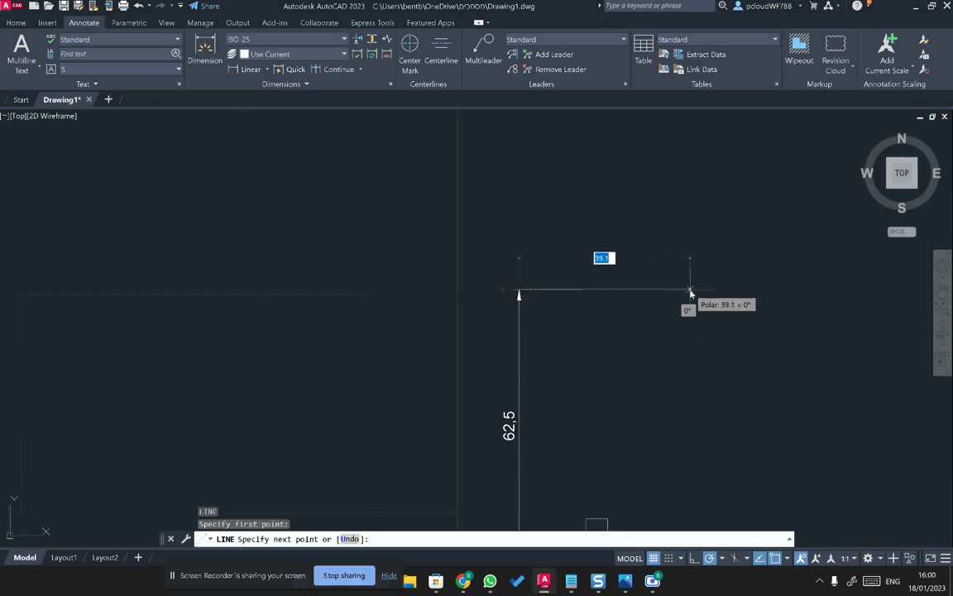
{"action": "left_click", "coordinate": [690, 289]}
{"action": "key", "text": "Escape"}
- Stretch the small rectangle's top edge 52.5 upward to meet the horizontal line
{"action": "left_click", "coordinate": [626, 522]}
{"action": "left_click", "coordinate": [582, 513]}
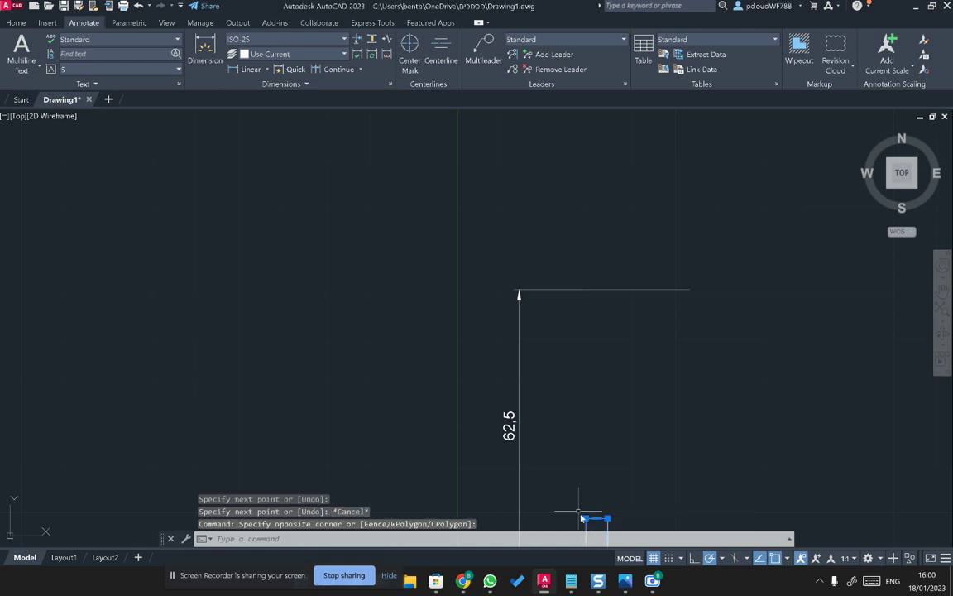
{"action": "left_click", "coordinate": [611, 527]}
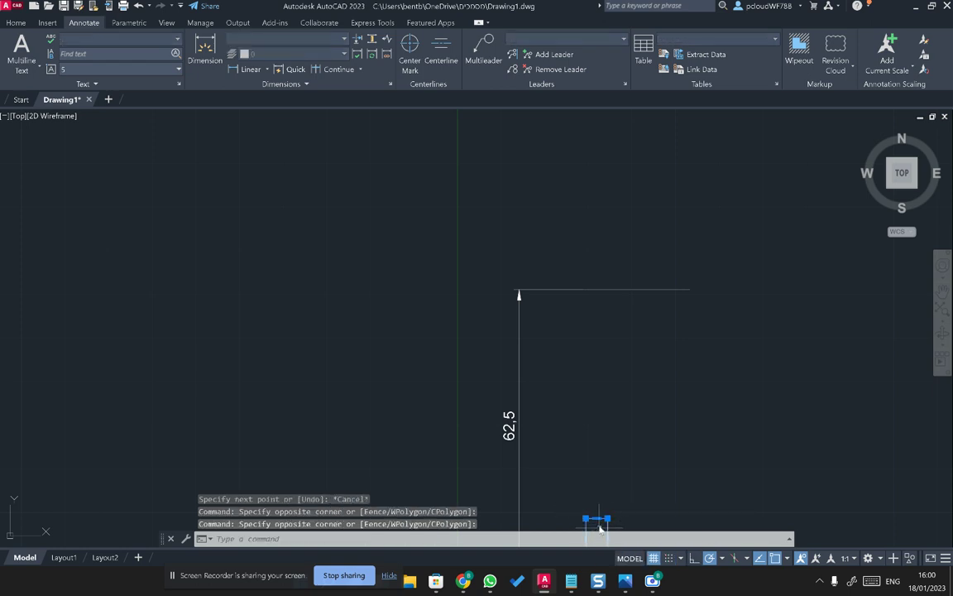
{"action": "left_click", "coordinate": [597, 520]}
{"action": "left_click", "coordinate": [593, 291]}
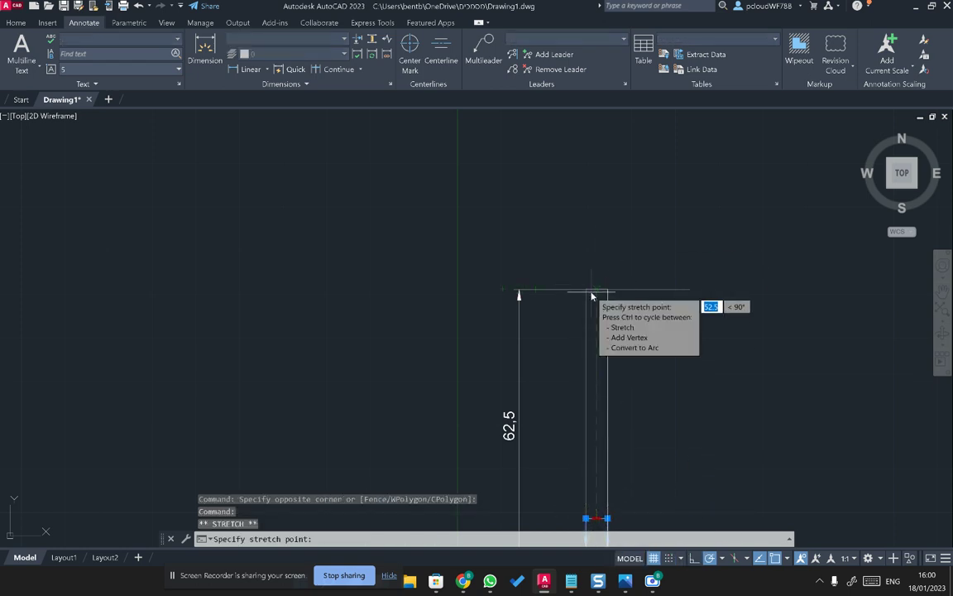
{"action": "key", "text": "Escape"}
- Copy the stretched rectangle by its lower-left corner and stack the copy directly above the original on the horizontal line
{"action": "scroll", "coordinate": [622, 325], "scroll_direction": "down", "scroll_amount": 2}
{"action": "middle_click_drag", "start_coordinate": [627, 348], "coordinate": [611, 292]}
{"action": "left_click", "coordinate": [585, 319]}
{"action": "left_click", "coordinate": [582, 314]}
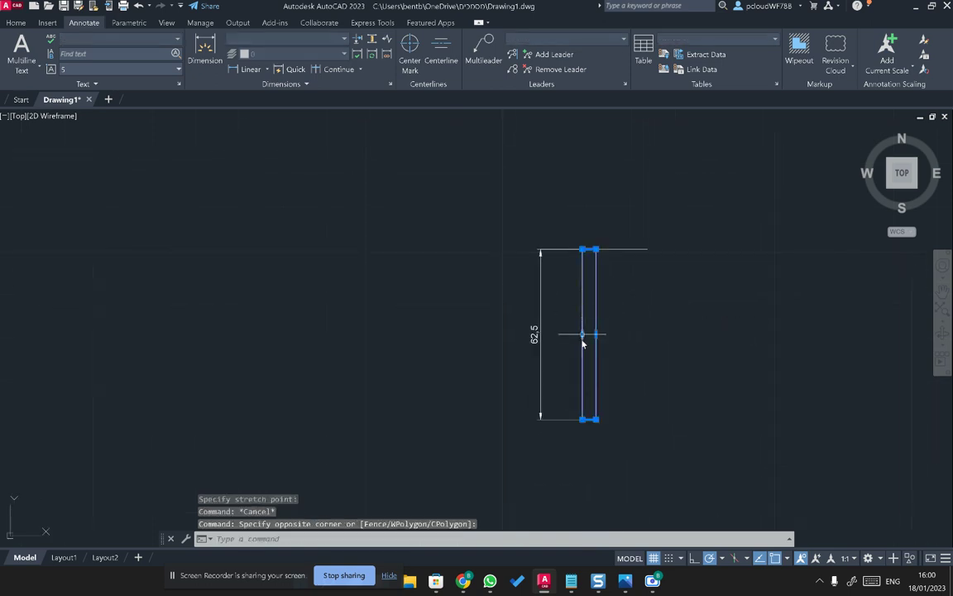
{"action": "type", "text": "co"}
{"action": "key", "text": "Return"}
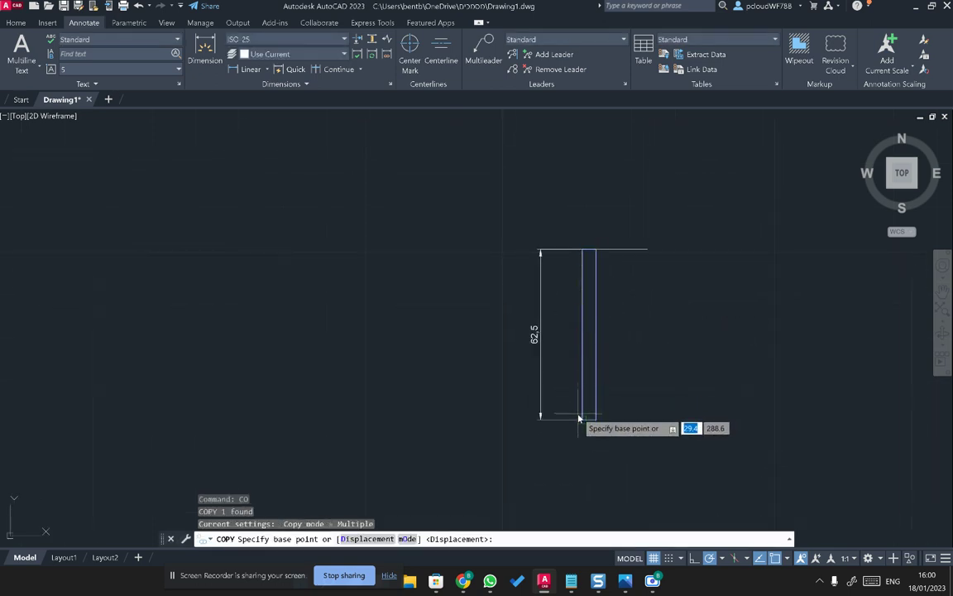
{"action": "left_click", "coordinate": [582, 419]}
{"action": "middle_click_drag", "start_coordinate": [695, 228], "coordinate": [666, 348]}
{"action": "key", "text": "Escape"}
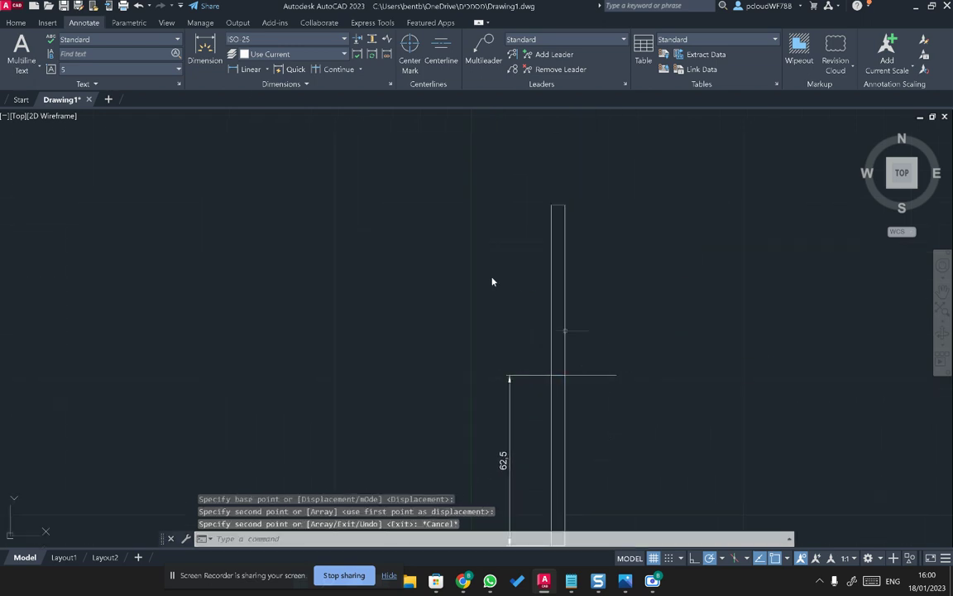
- Draw a 300 long vertical line upward from the midpoint of the edge shared by the two stacked rectangles
{"action": "left_click", "coordinate": [16, 23]}
{"action": "left_click", "coordinate": [19, 60]}
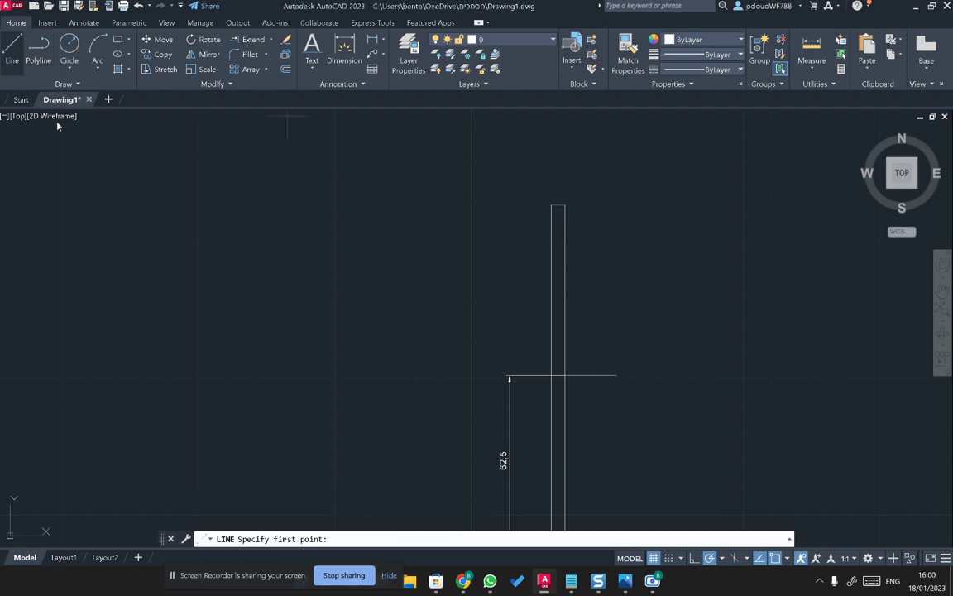
{"action": "scroll", "coordinate": [555, 381], "scroll_direction": "up", "scroll_amount": 1}
{"action": "scroll", "coordinate": [556, 381], "scroll_direction": "up", "scroll_amount": 2}
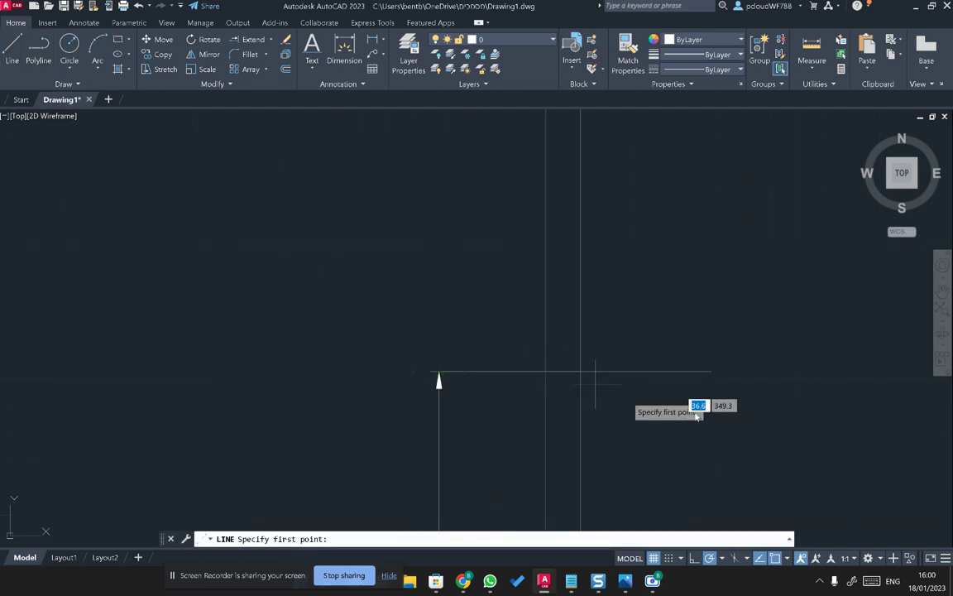
{"action": "left_click", "coordinate": [788, 558]}
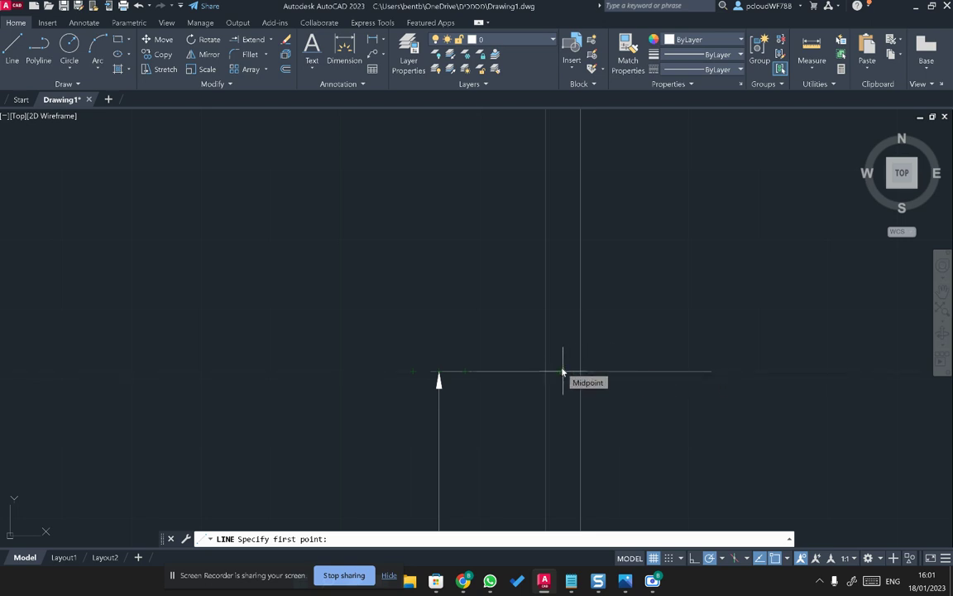
{"action": "left_click", "coordinate": [563, 371]}
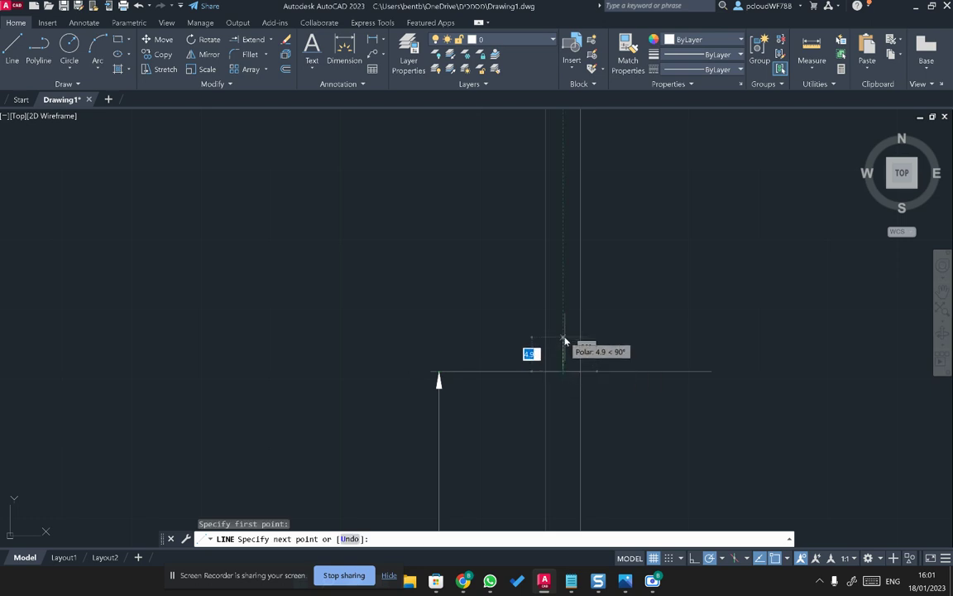
{"action": "type", "text": "300"}
{"action": "key", "text": "Return"}
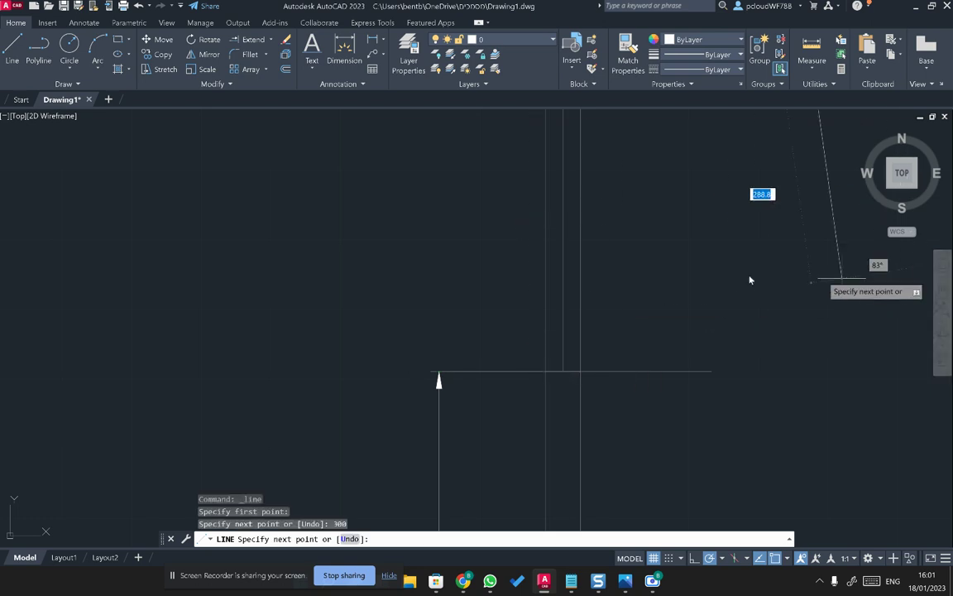
{"action": "key", "text": "Escape"}
{"action": "scroll", "coordinate": [742, 279], "scroll_direction": "down", "scroll_amount": 3}
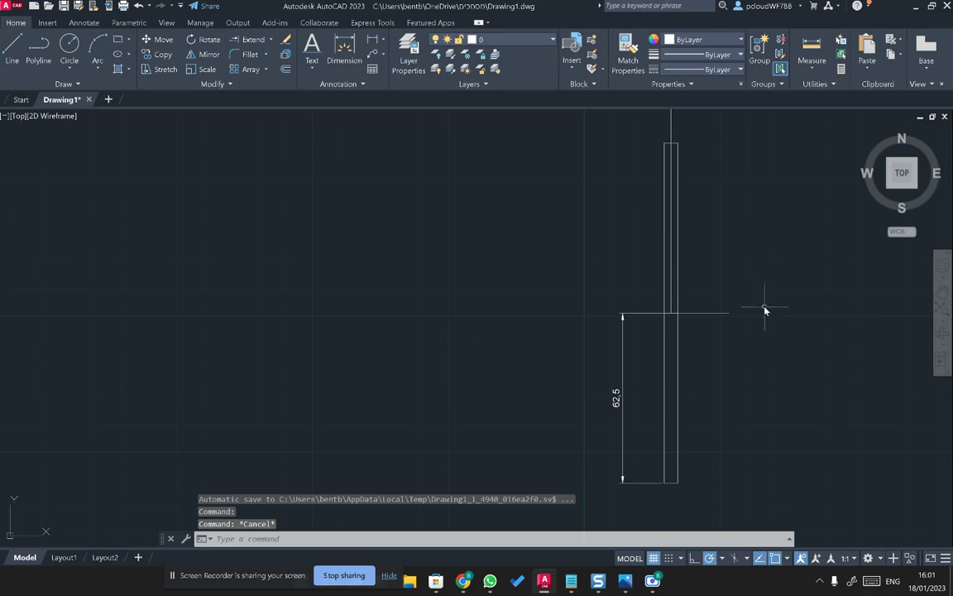
- Check the 350 height in the reference photo and stretch the long vertical line's upper end 50 upward
{"action": "key", "text": "alt+Tab"}
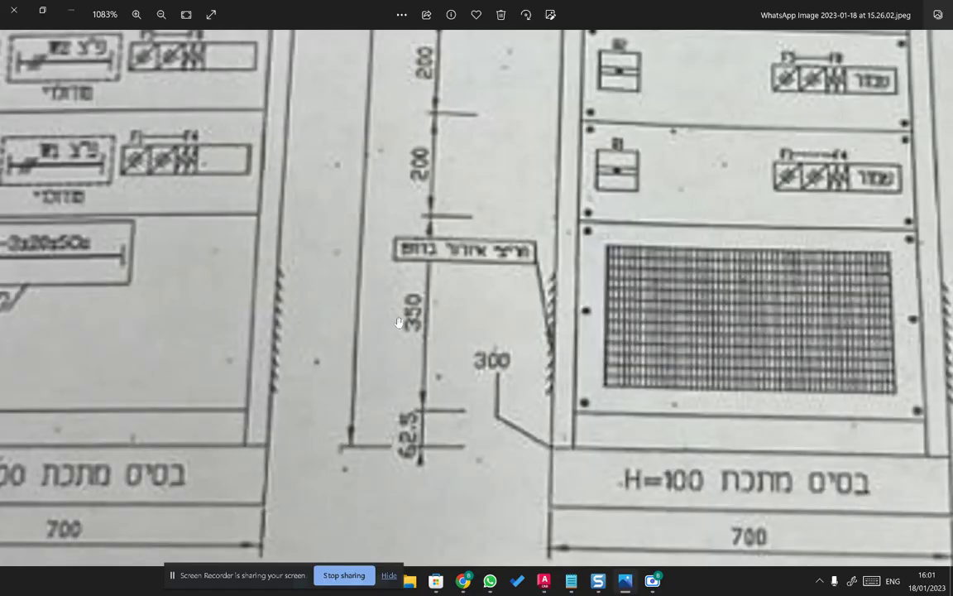
{"action": "key", "text": "alt+Tab"}
{"action": "scroll", "coordinate": [593, 294], "scroll_direction": "up", "scroll_amount": 5}
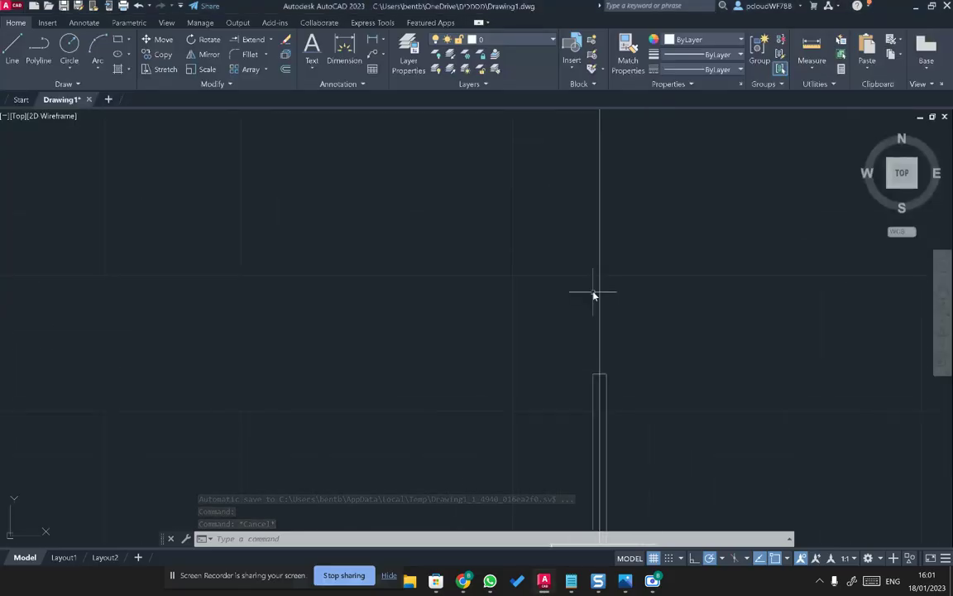
{"action": "left_click", "coordinate": [534, 236]}
{"action": "left_click", "coordinate": [524, 237]}
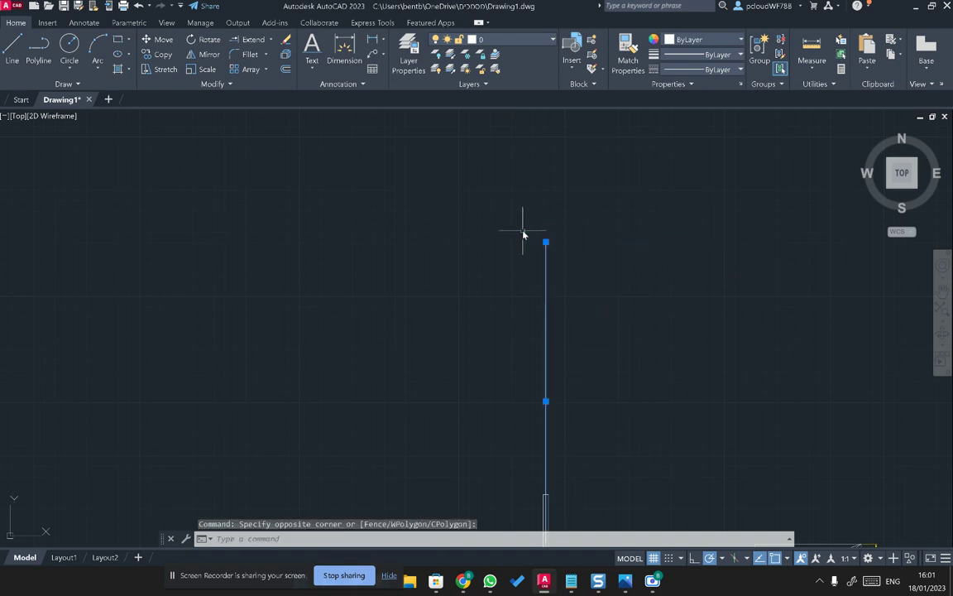
{"action": "type", "text": "s"}
{"action": "key", "text": "Return"}
{"action": "left_click", "coordinate": [619, 333]}
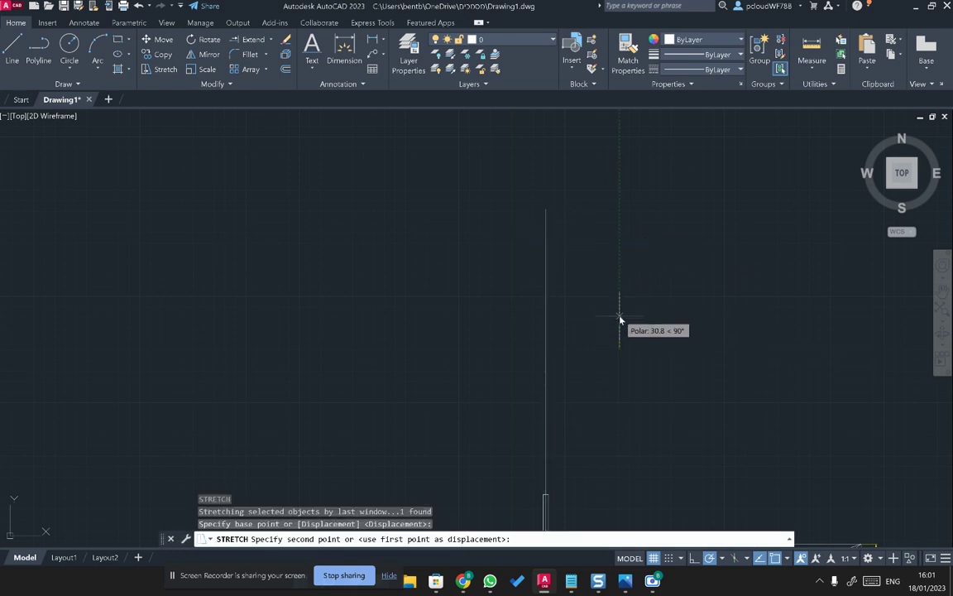
{"action": "type", "text": "50"}
{"action": "key", "text": "Return"}
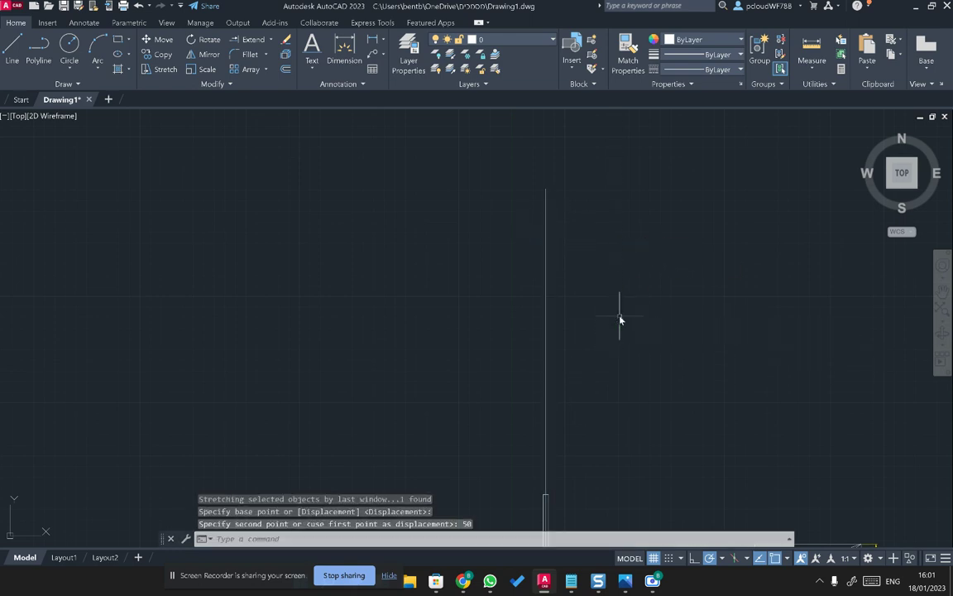
- Continue the dimension chain from the 62.5 dimension up to the upper end of the long vertical line
{"action": "middle_click_drag", "start_coordinate": [611, 346], "coordinate": [625, 182]}
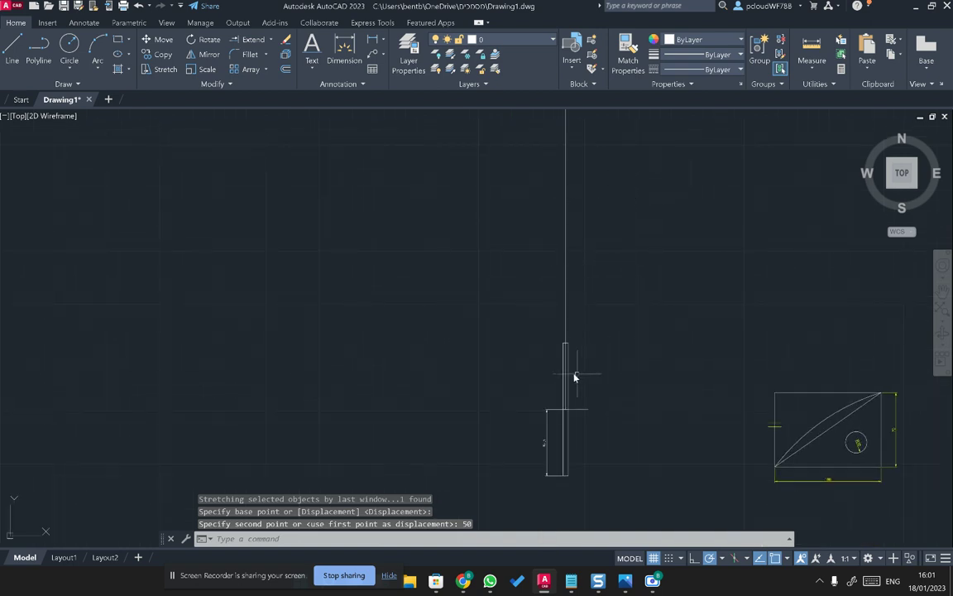
{"action": "left_click", "coordinate": [566, 331]}
{"action": "key", "text": "Escape"}
{"action": "key", "text": "Escape"}
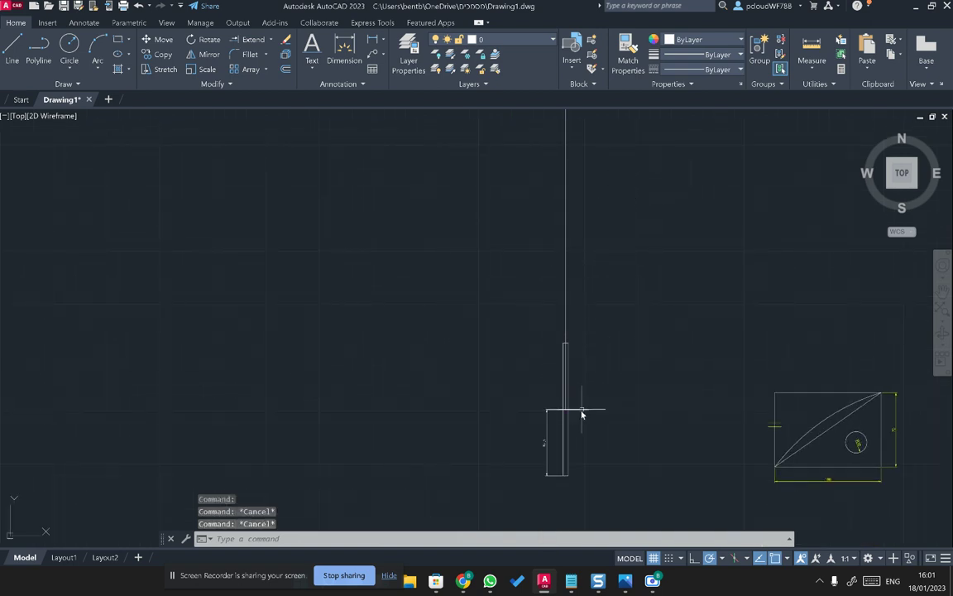
{"action": "left_click", "coordinate": [84, 22]}
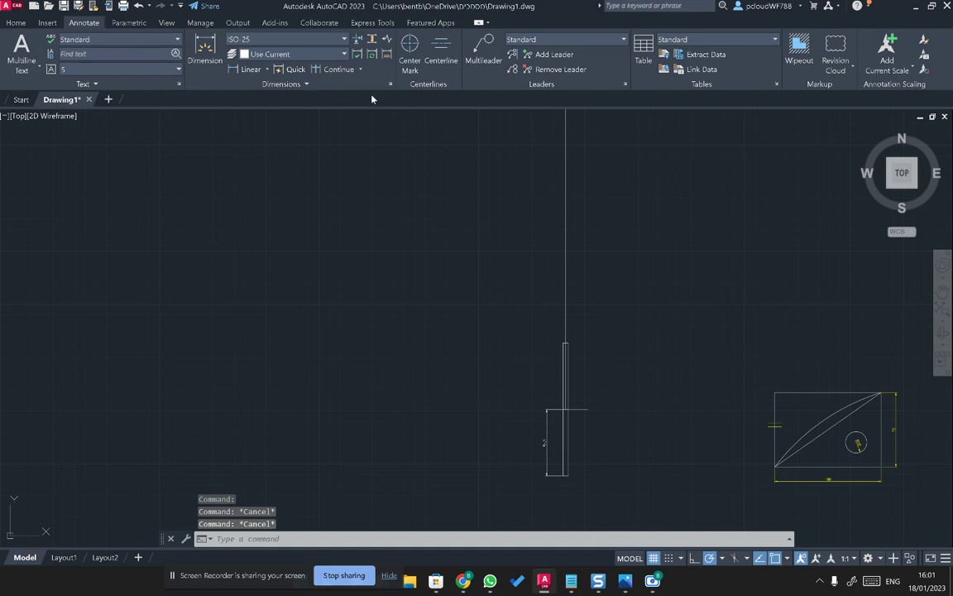
{"action": "left_click", "coordinate": [331, 69]}
{"action": "scroll", "coordinate": [544, 411], "scroll_direction": "up", "scroll_amount": 8}
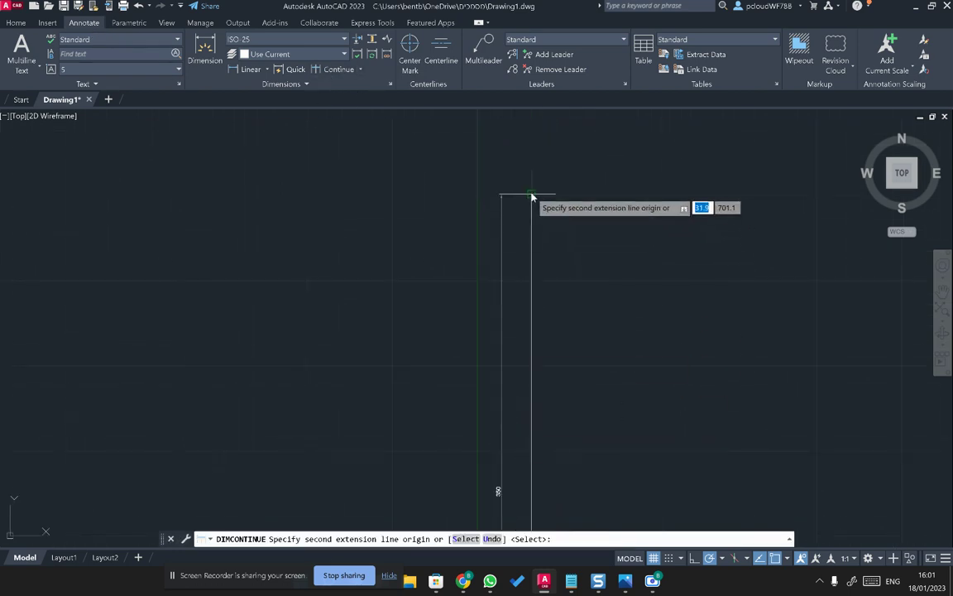
{"action": "left_click", "coordinate": [532, 197]}
{"action": "middle_click_drag", "start_coordinate": [596, 368], "coordinate": [574, 187]}
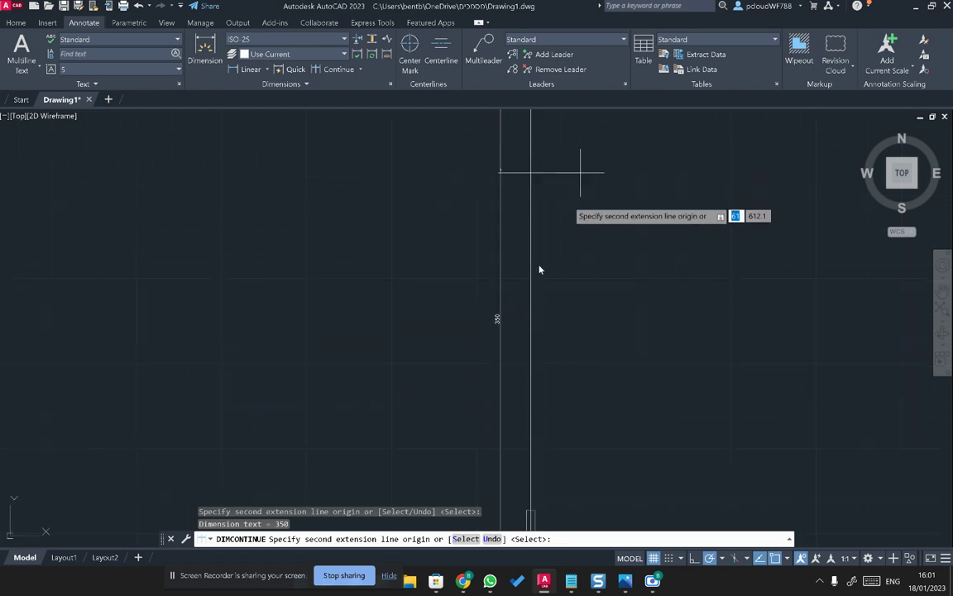
{"action": "mouse_move", "coordinate": [507, 372]}
{"action": "middle_mouse_down"}
{"action": "mouse_move", "coordinate": [553, 159]}
{"action": "mouse_move", "coordinate": [521, 182]}
{"action": "middle_mouse_up"}
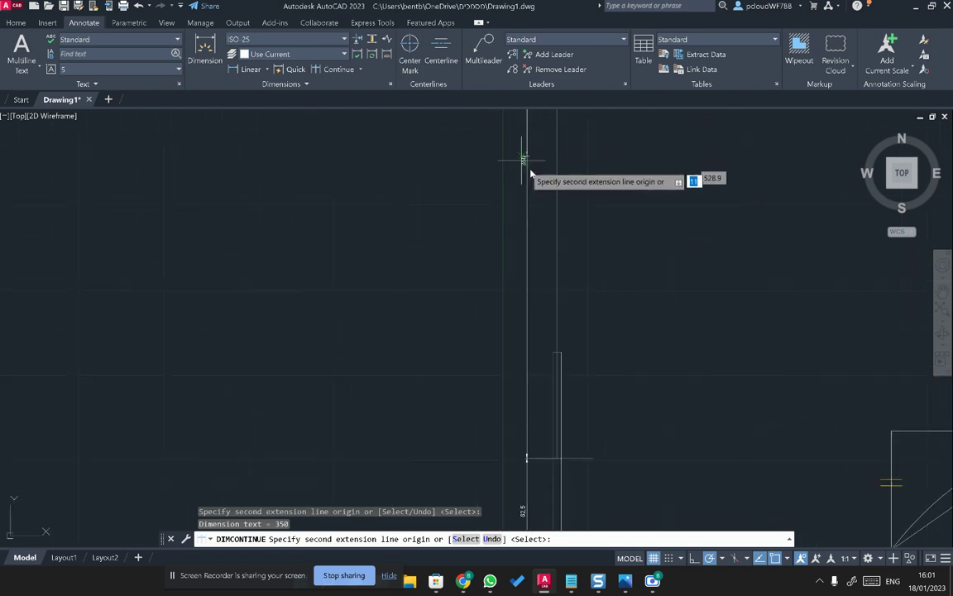
{"action": "key", "text": "Escape"}
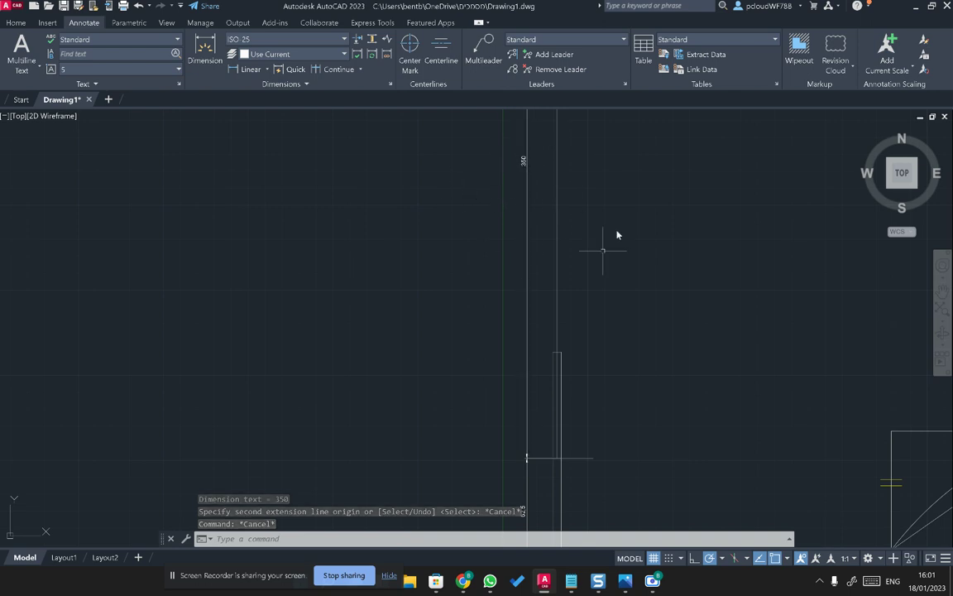
{"action": "mouse_move", "coordinate": [564, 451]}
{"action": "middle_mouse_down"}
{"action": "mouse_move", "coordinate": [448, 316]}
{"action": "mouse_move", "coordinate": [460, 329]}
{"action": "mouse_move", "coordinate": [440, 443]}
{"action": "middle_mouse_up"}
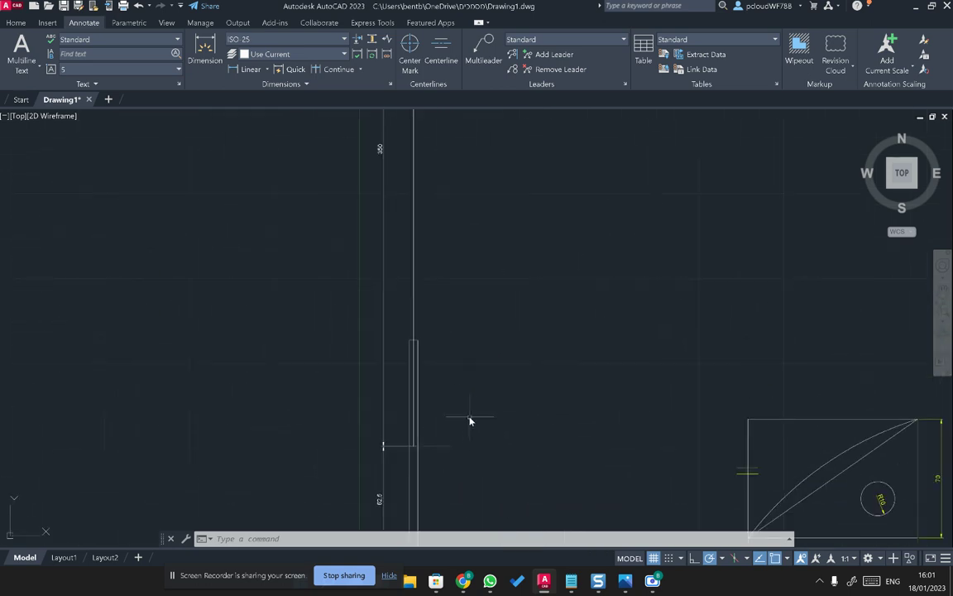
{"action": "middle_click_drag", "start_coordinate": [641, 342], "coordinate": [613, 388]}
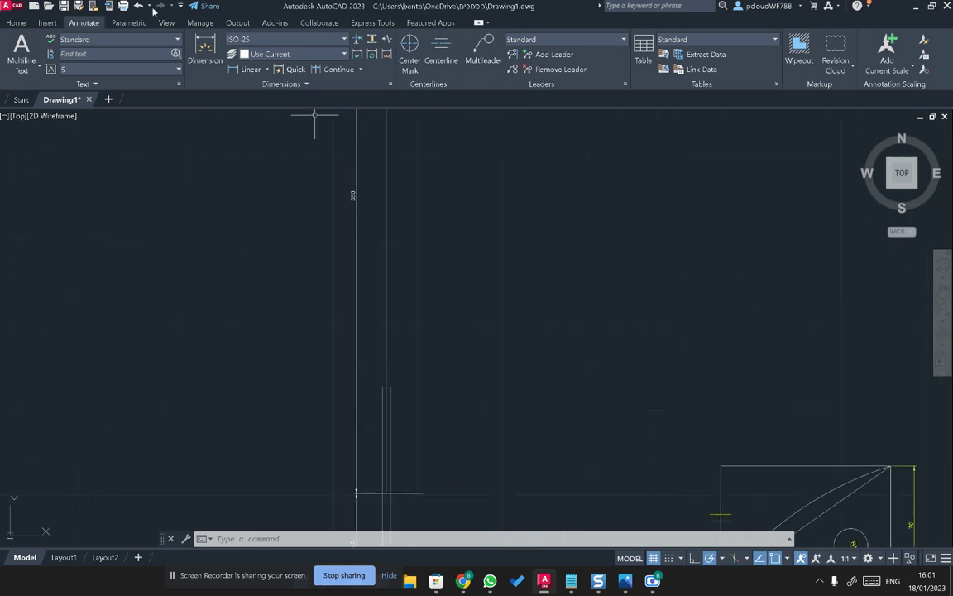
{"action": "left_click", "coordinate": [16, 22]}
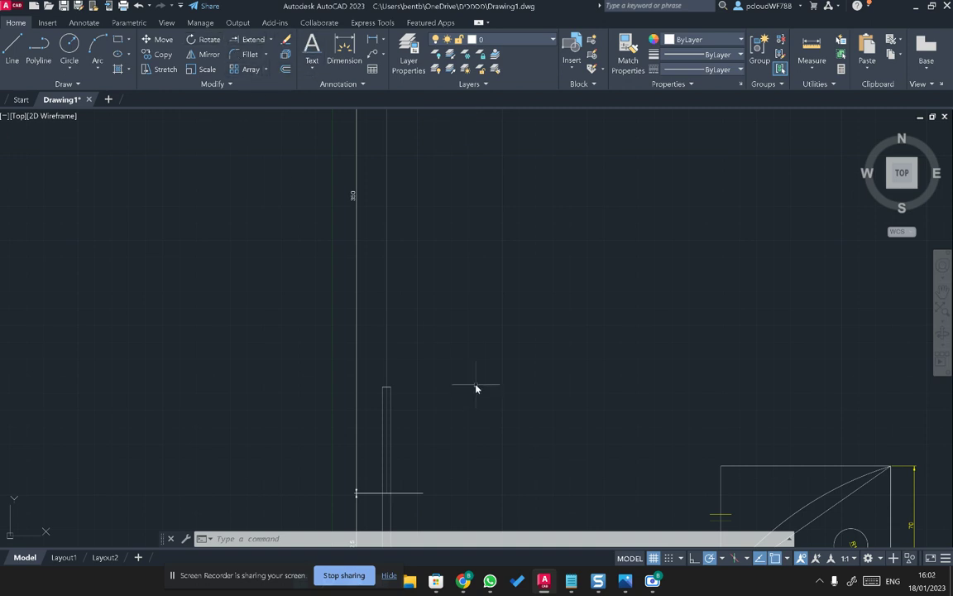
{"action": "middle_click_drag", "start_coordinate": [479, 389], "coordinate": [464, 149]}
{"action": "middle_click_drag", "start_coordinate": [409, 361], "coordinate": [387, 314]}
{"action": "left_click", "coordinate": [363, 270]}
{"action": "left_click", "coordinate": [348, 249]}
{"action": "key", "text": "Escape"}
{"action": "key", "text": "Escape"}
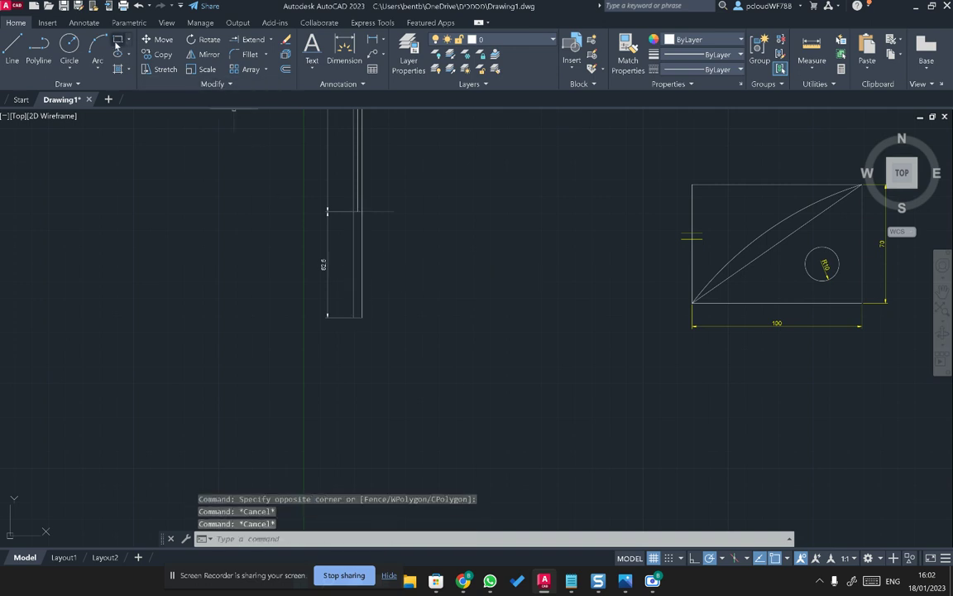
- Draw a rectangle 5 long and 7 wide in the empty space between the dimensioned column and the 100 by 70 rectangle
{"action": "left_click", "coordinate": [117, 45]}
{"action": "left_click", "coordinate": [427, 316]}
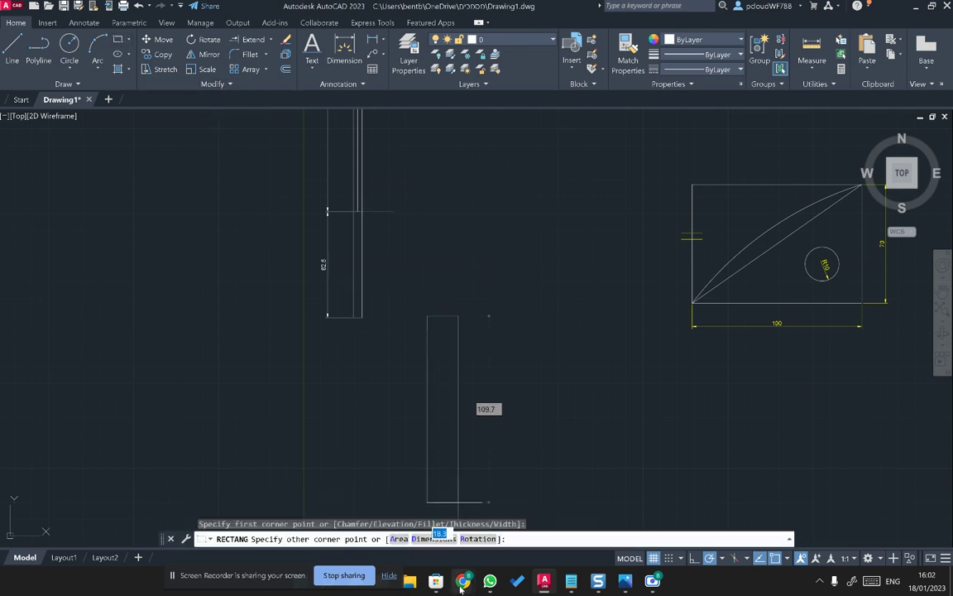
{"action": "left_click", "coordinate": [446, 541]}
{"action": "type", "text": "5"}
{"action": "key", "text": "Return"}
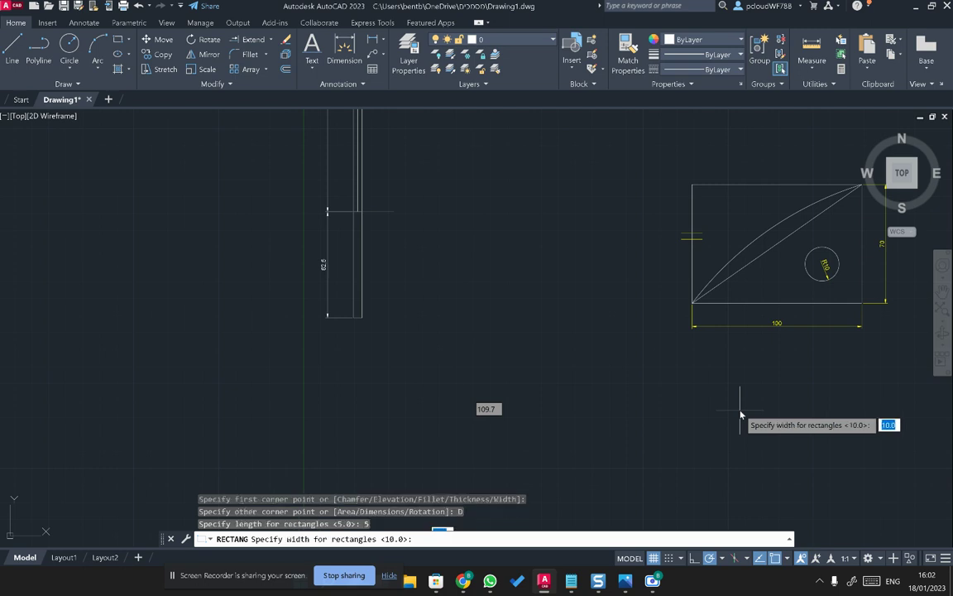
{"action": "type", "text": "7"}
{"action": "key", "text": "Return"}
{"action": "left_click", "coordinate": [535, 315]}
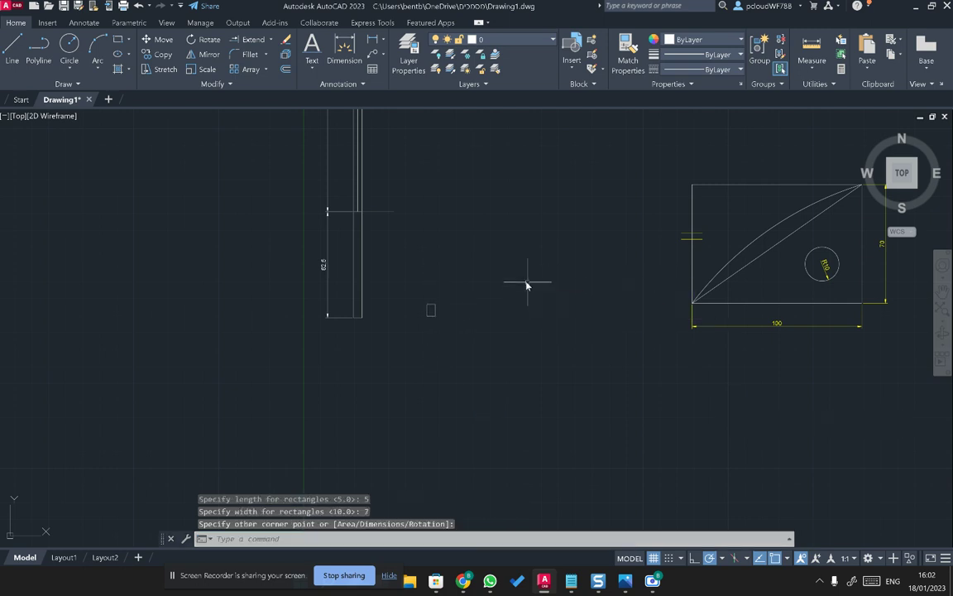
- Create a rectangular array of the small 5 by 7 rectangle with 10 columns
{"action": "left_click", "coordinate": [417, 293]}
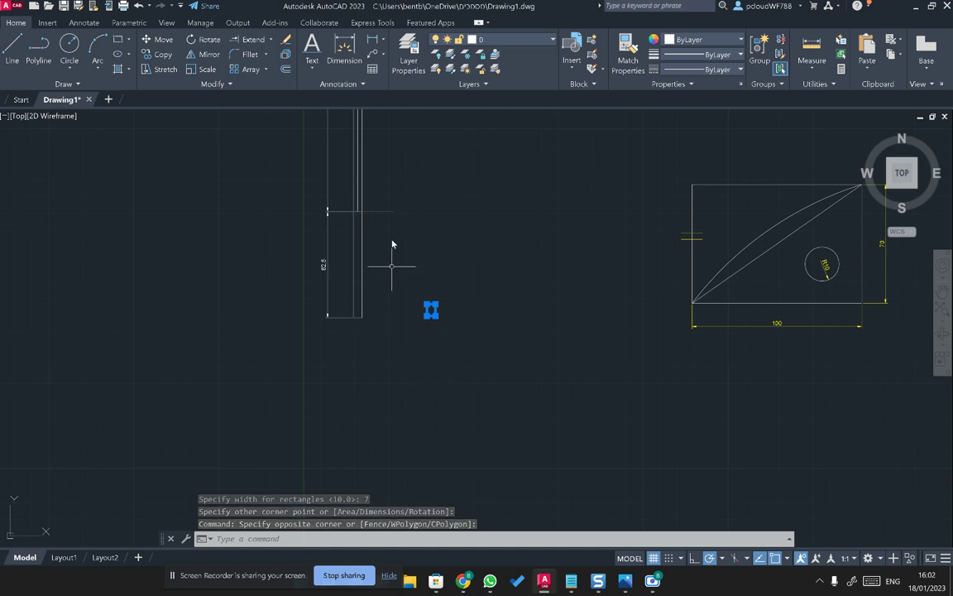
{"action": "left_click", "coordinate": [246, 70]}
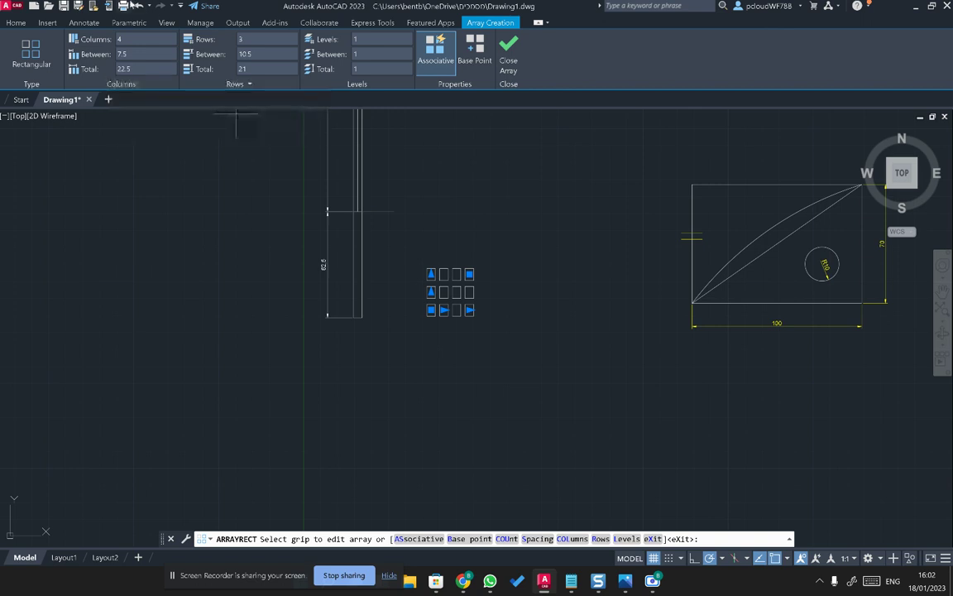
{"action": "left_click", "coordinate": [124, 39]}
{"action": "type", "text": "10"}
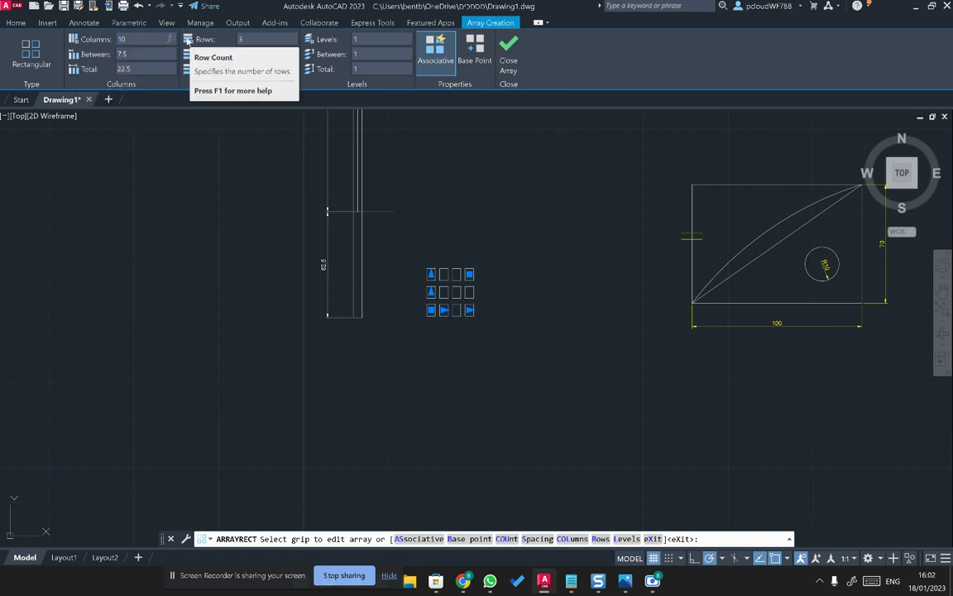
{"action": "key", "text": "Return"}
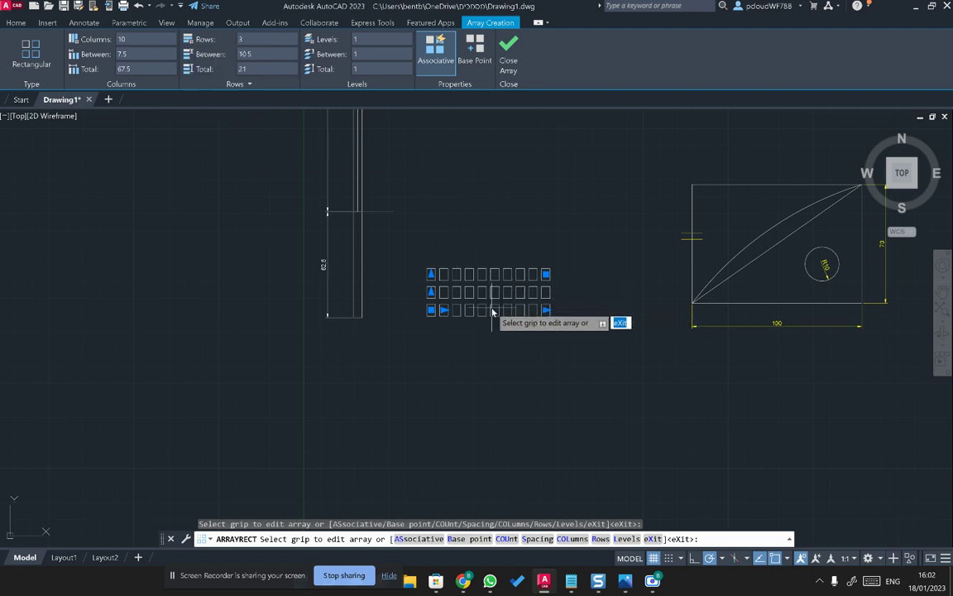
- Try a column spacing of 5 in the array, set it to 6 instead, and finish the array
{"action": "scroll", "coordinate": [491, 311], "scroll_direction": "up", "scroll_amount": 4}
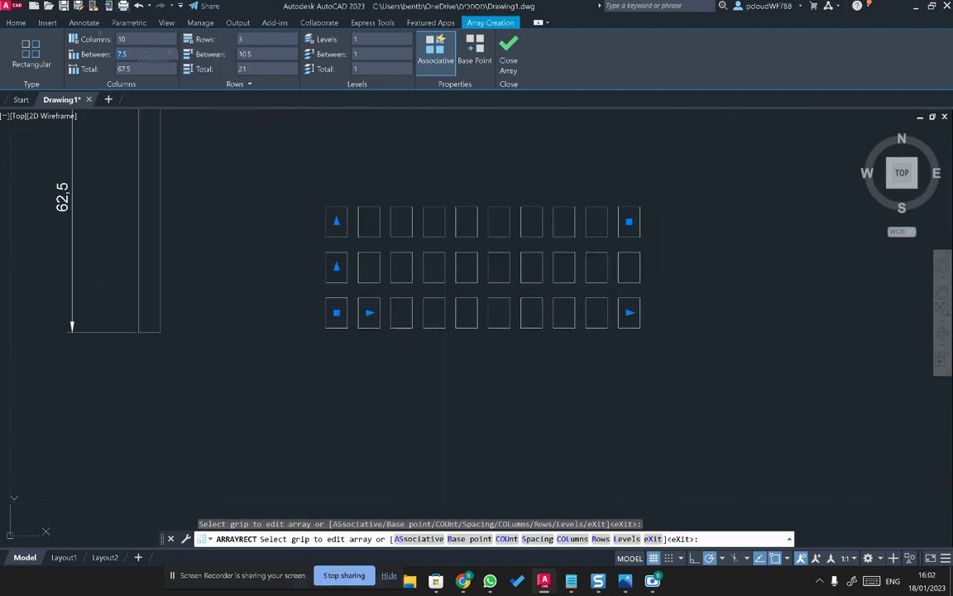
{"action": "key", "text": "Return"}
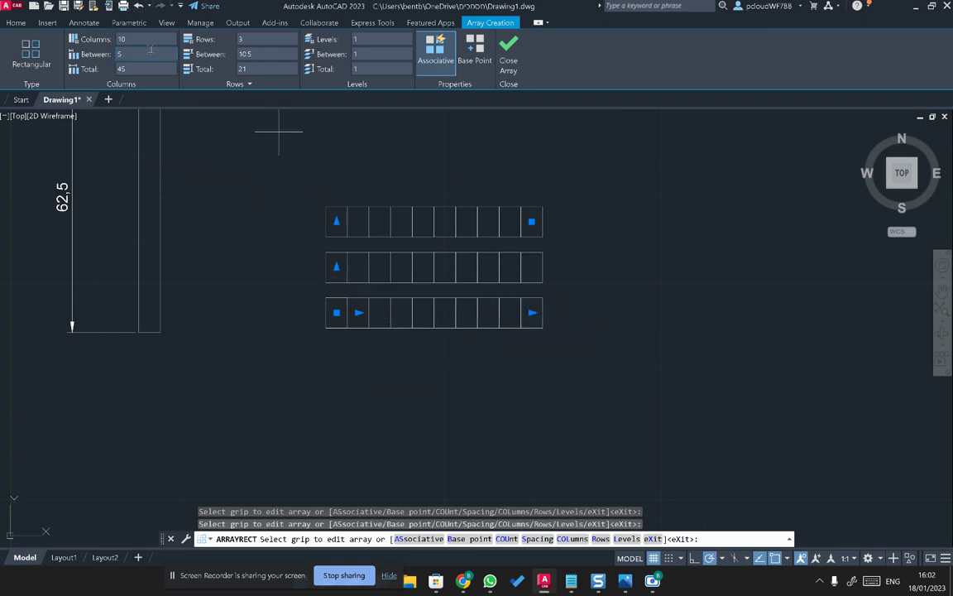
{"action": "type", "text": "6"}
{"action": "key", "text": "Return"}
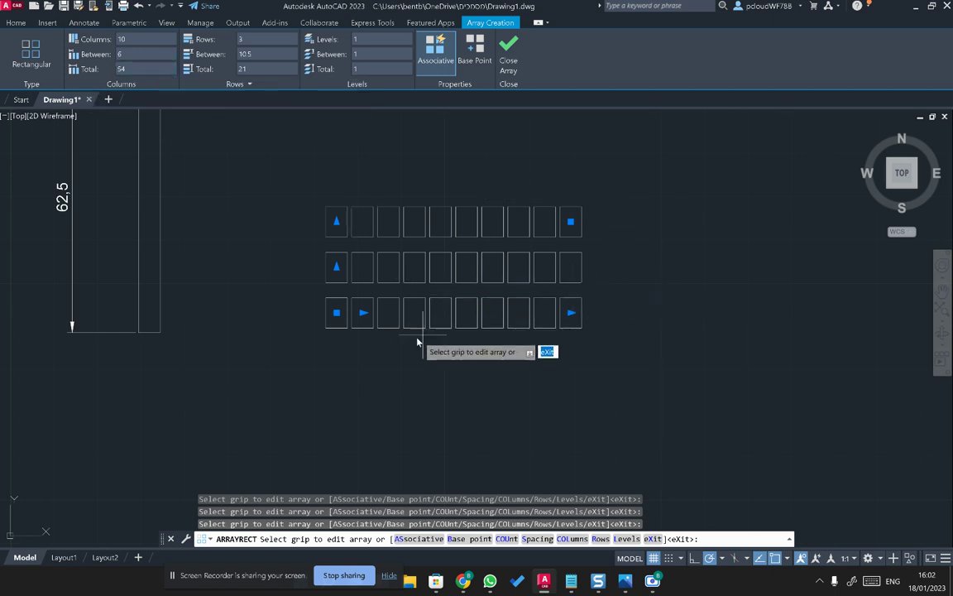
{"action": "scroll", "coordinate": [417, 332], "scroll_direction": "up", "scroll_amount": 6}
{"action": "middle_click_drag", "start_coordinate": [281, 319], "coordinate": [435, 335]}
{"action": "key", "text": "Escape"}
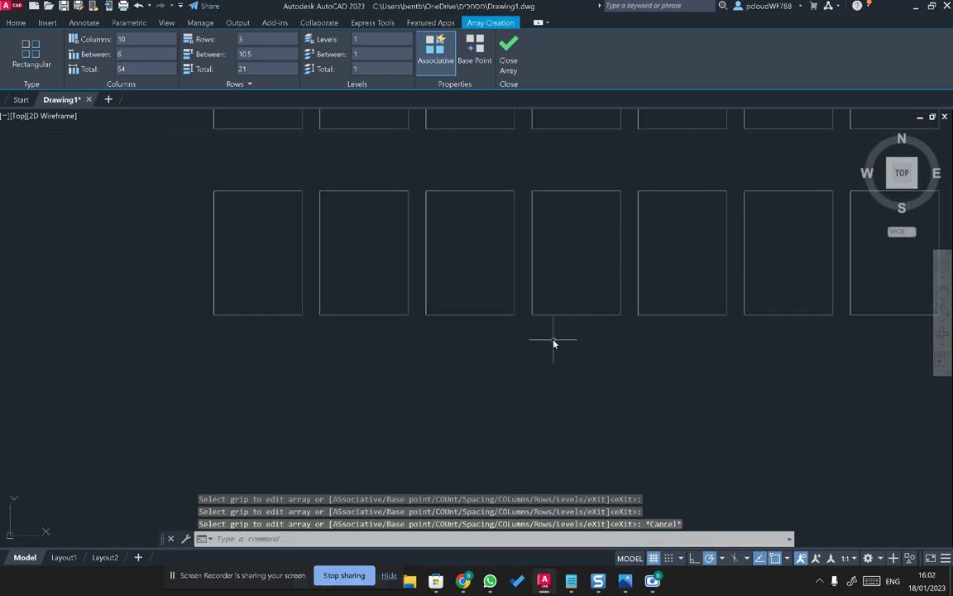
- Check the column spacing with a linear dimension between the lower-left corners of the bottom row's first two rectangles
{"action": "left_click", "coordinate": [374, 40]}
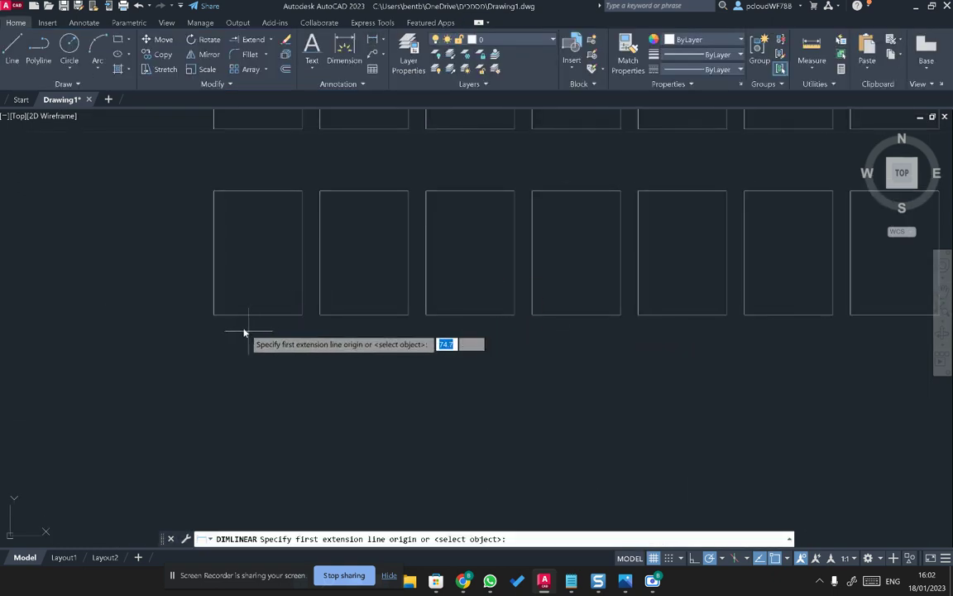
{"action": "left_click", "coordinate": [214, 315]}
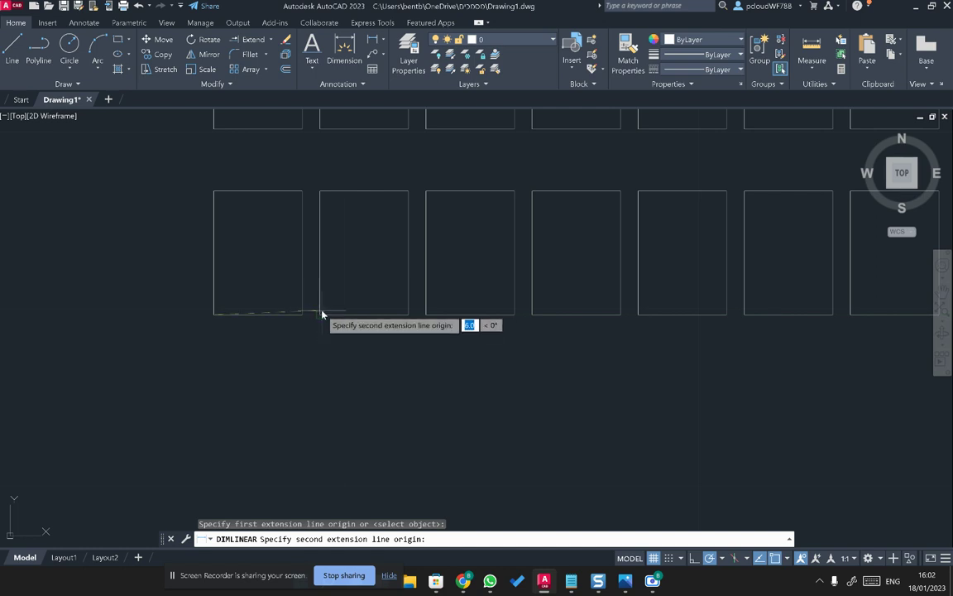
{"action": "left_click", "coordinate": [321, 314]}
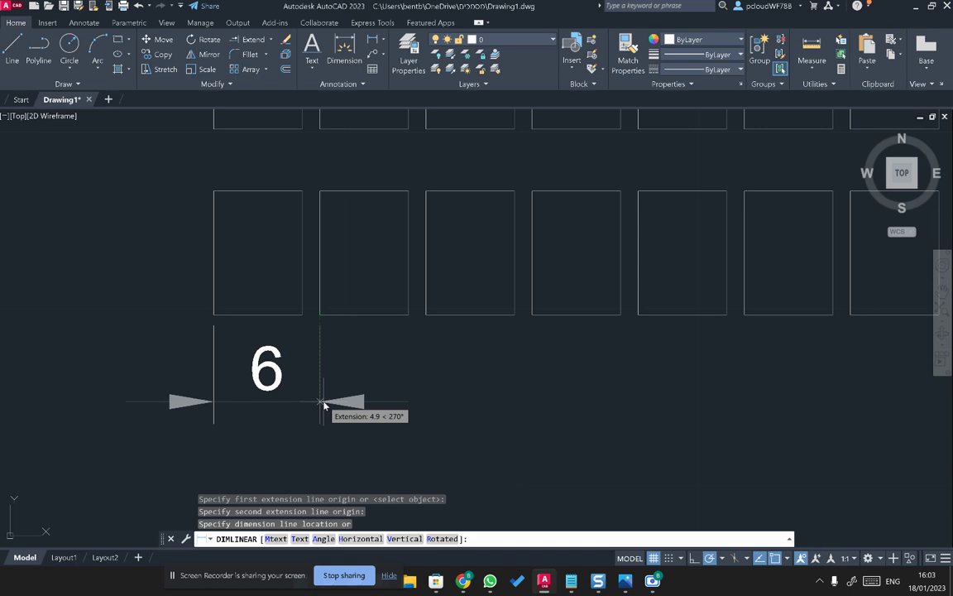
{"action": "key", "text": "Escape"}
- Switch to the photographed cabinet drawing and examine the ventilation grille, the side vents and the metal base
{"action": "key", "text": "alt+Tab"}
{"action": "left_click_drag", "start_coordinate": [610, 356], "coordinate": [449, 321]}
{"action": "left_click_drag", "start_coordinate": [557, 360], "coordinate": [468, 351]}
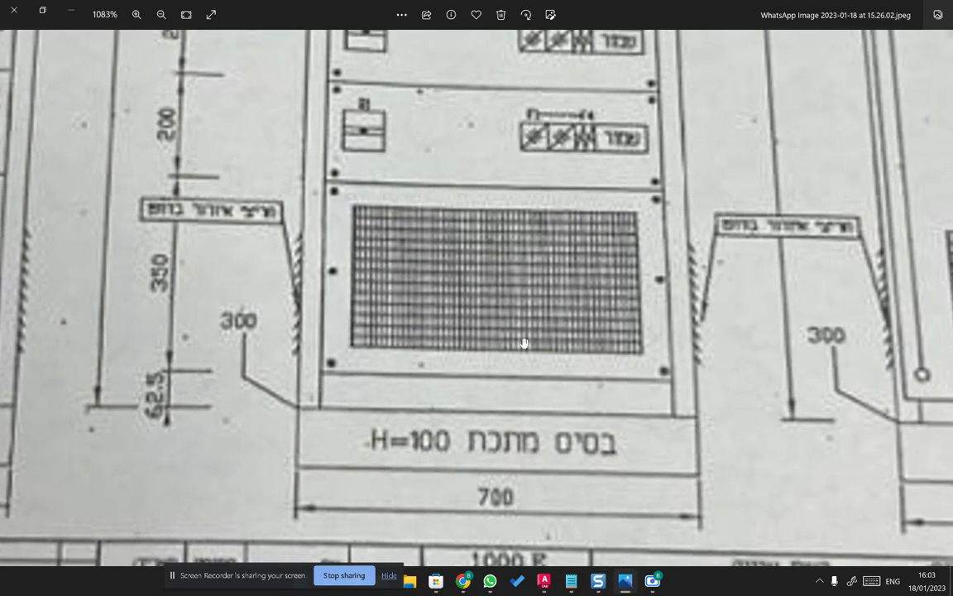
{"action": "scroll", "coordinate": [454, 290], "scroll_direction": "up", "scroll_amount": 2}
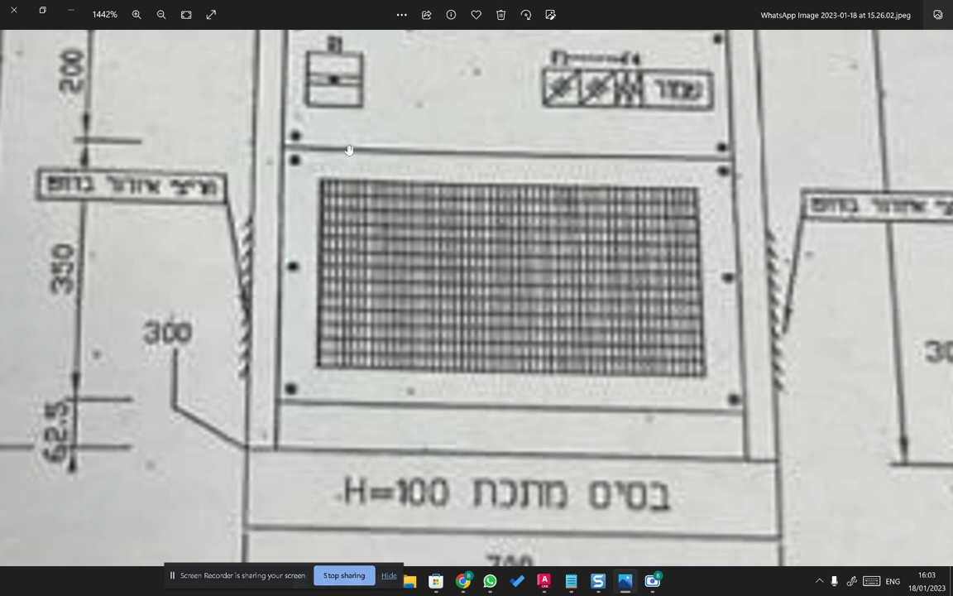
{"action": "left_click_drag", "start_coordinate": [266, 356], "coordinate": [351, 249]}
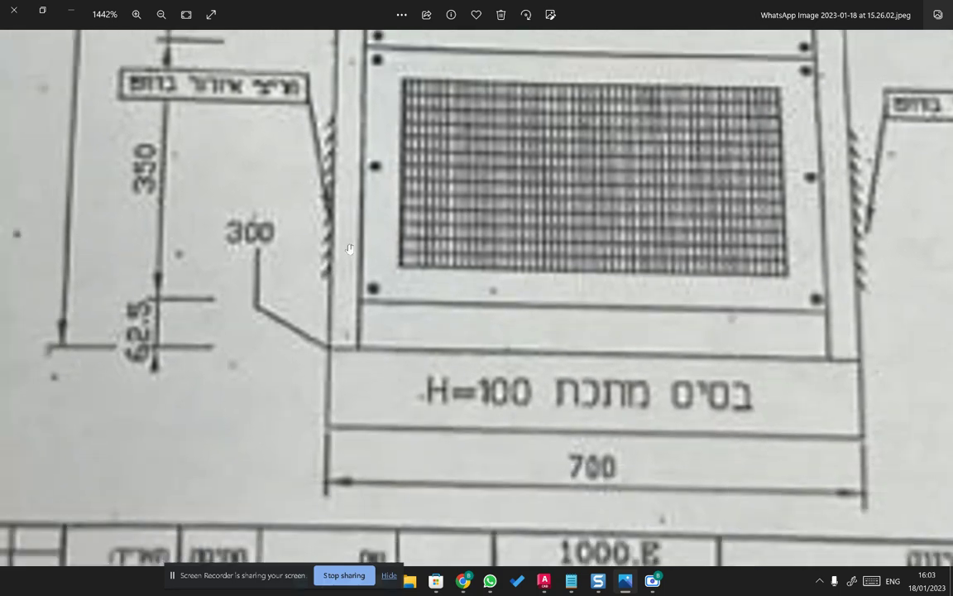
{"action": "left_click_drag", "start_coordinate": [275, 224], "coordinate": [335, 317]}
{"action": "left_click_drag", "start_coordinate": [337, 364], "coordinate": [331, 261]}
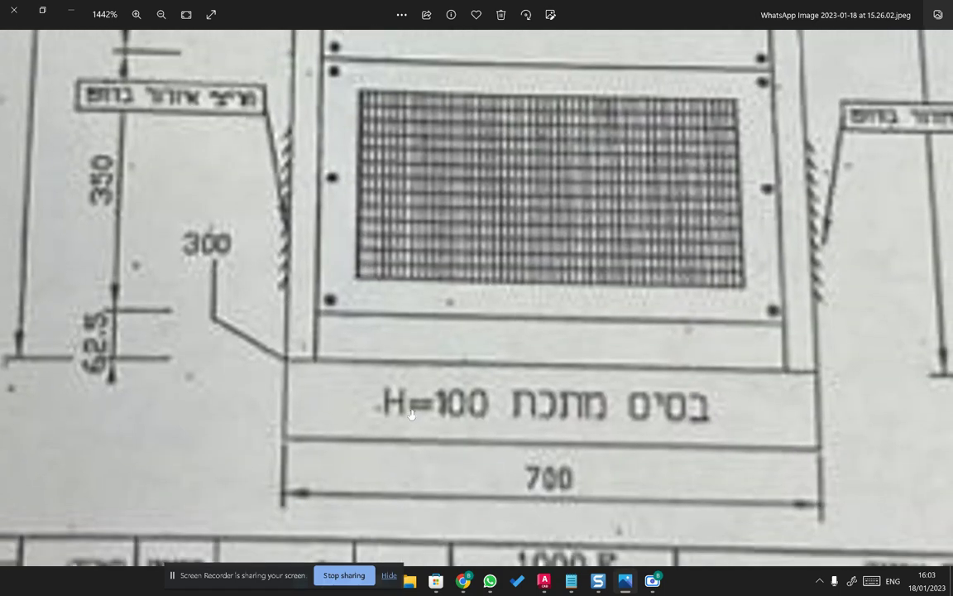
{"action": "left_click_drag", "start_coordinate": [468, 357], "coordinate": [449, 568]}
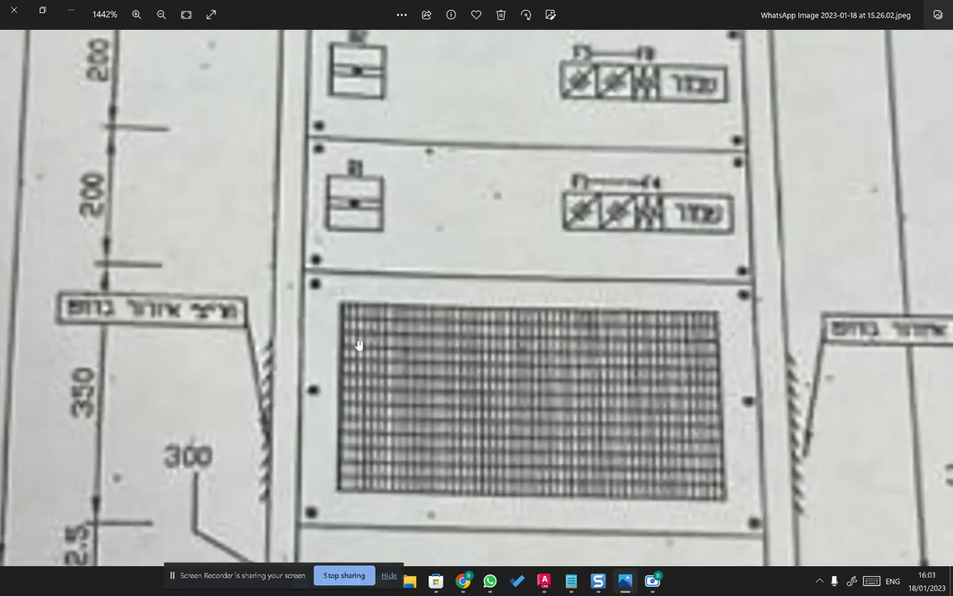
- Examine the photographed cabinet from its upper frame down through the panel rows to the grille section's height and overall width dimensions
{"action": "scroll", "coordinate": [426, 102], "scroll_direction": "down", "scroll_amount": 1}
{"action": "left_click_drag", "start_coordinate": [425, 102], "coordinate": [432, 534]}
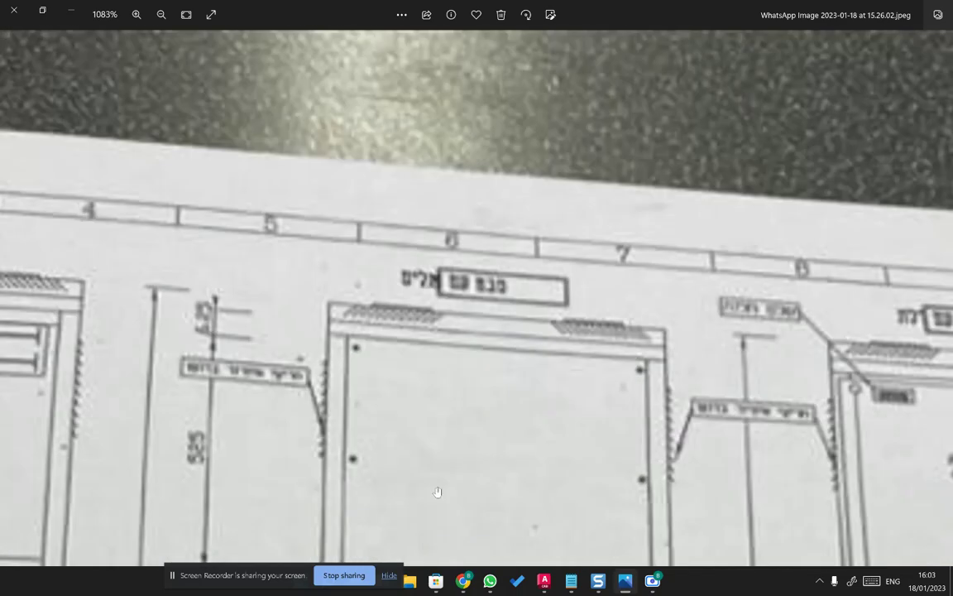
{"action": "mouse_move", "coordinate": [646, 442]}
{"action": "left_mouse_down"}
{"action": "mouse_move", "coordinate": [585, 310]}
{"action": "mouse_move", "coordinate": [571, 109]}
{"action": "left_mouse_up"}
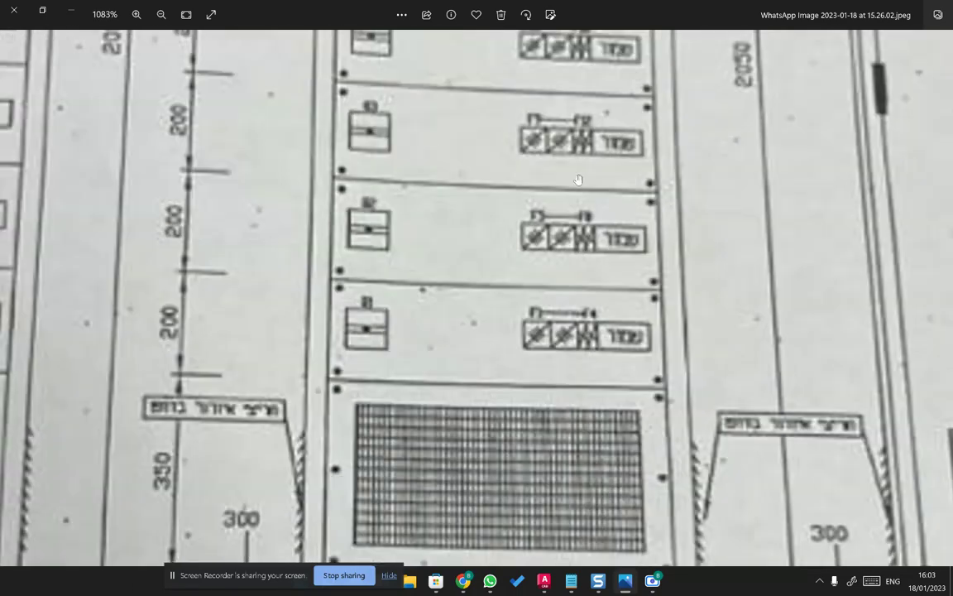
{"action": "left_click_drag", "start_coordinate": [684, 465], "coordinate": [689, 221]}
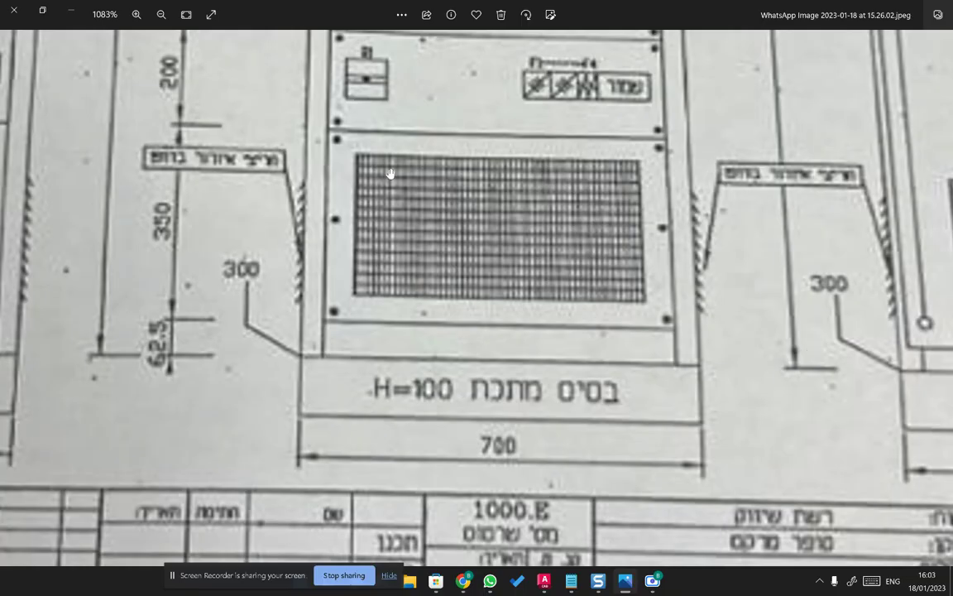
- Switch back to AutoCAD and draw a rectangle with length 350 and width 700, starting below the small-rectangle array
{"action": "key", "text": "alt+Tab"}
{"action": "scroll", "coordinate": [388, 196], "scroll_direction": "down", "scroll_amount": 4}
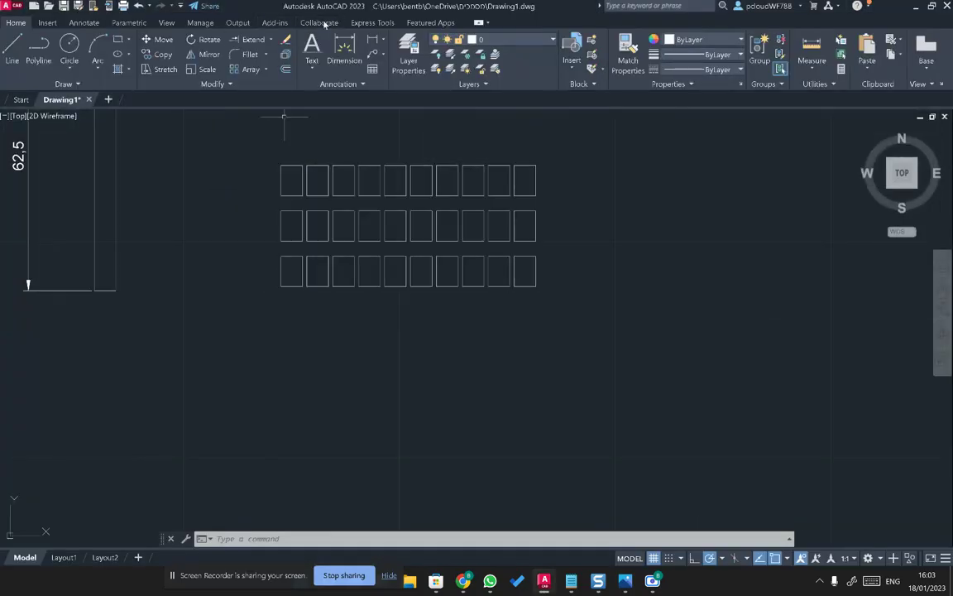
{"action": "left_click", "coordinate": [118, 41]}
{"action": "left_click", "coordinate": [263, 360]}
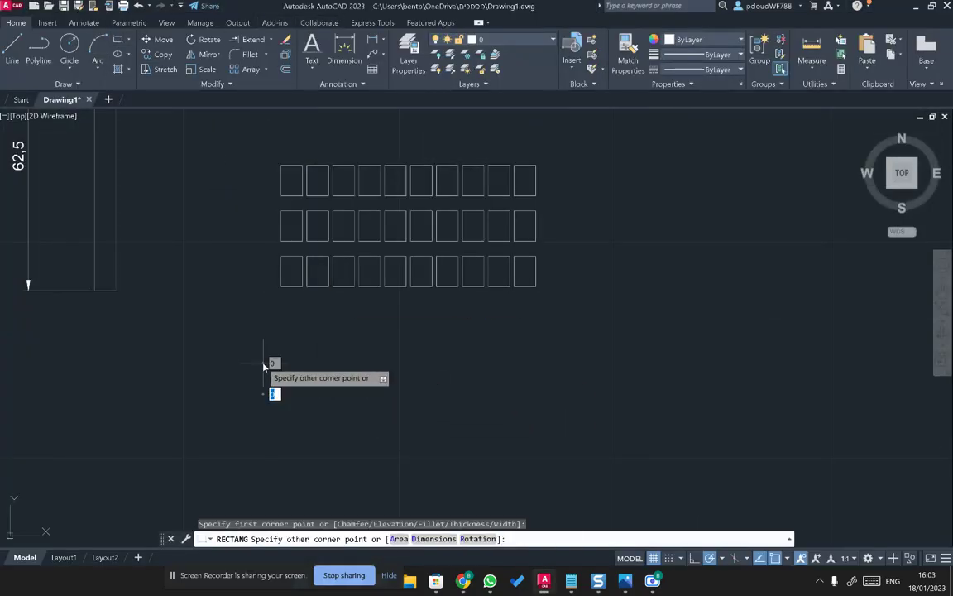
{"action": "type", "text": "d"}
{"action": "key", "text": "Return"}
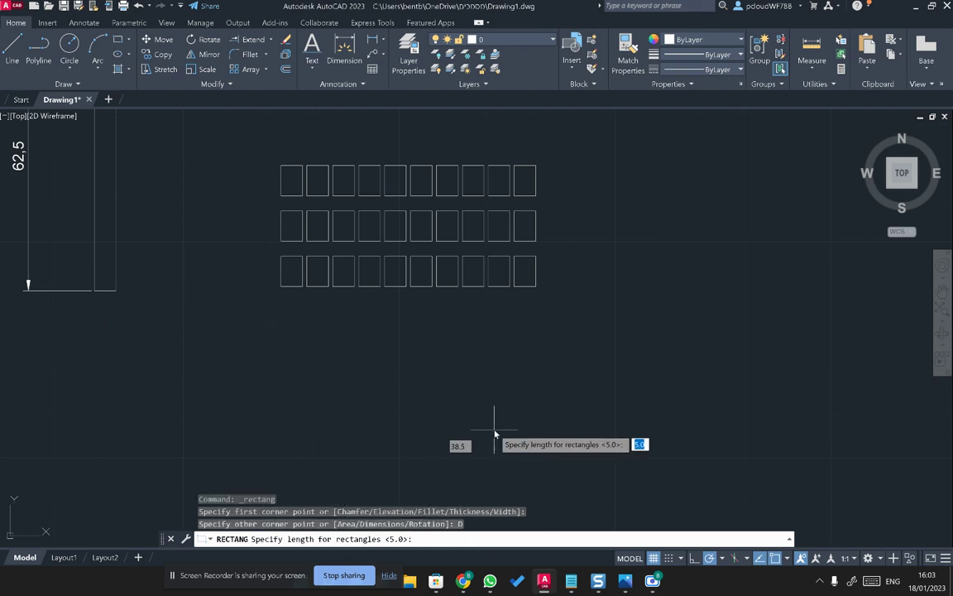
{"action": "type", "text": "350"}
{"action": "key", "text": "Return"}
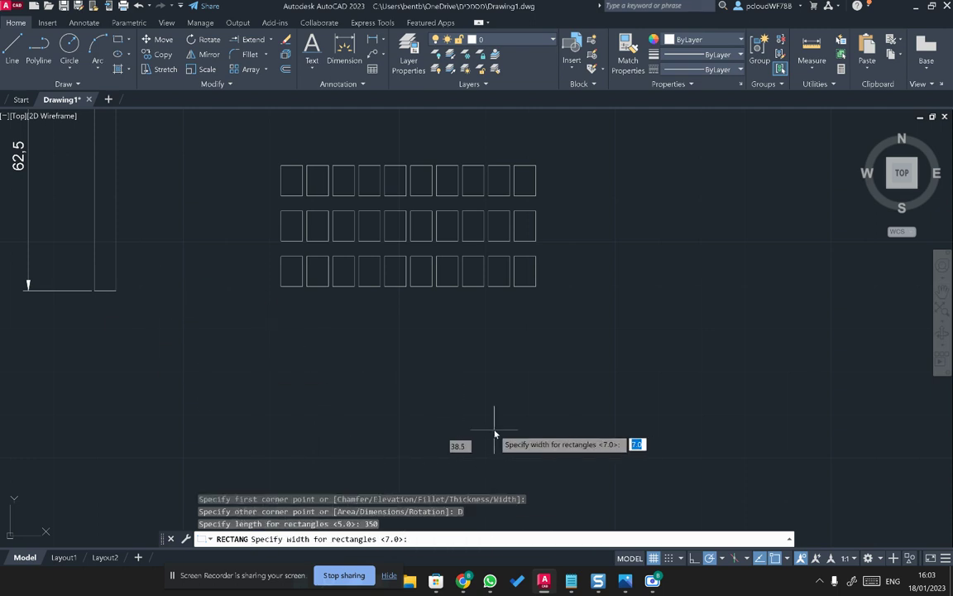
{"action": "type", "text": "700"}
{"action": "key", "text": "Return"}
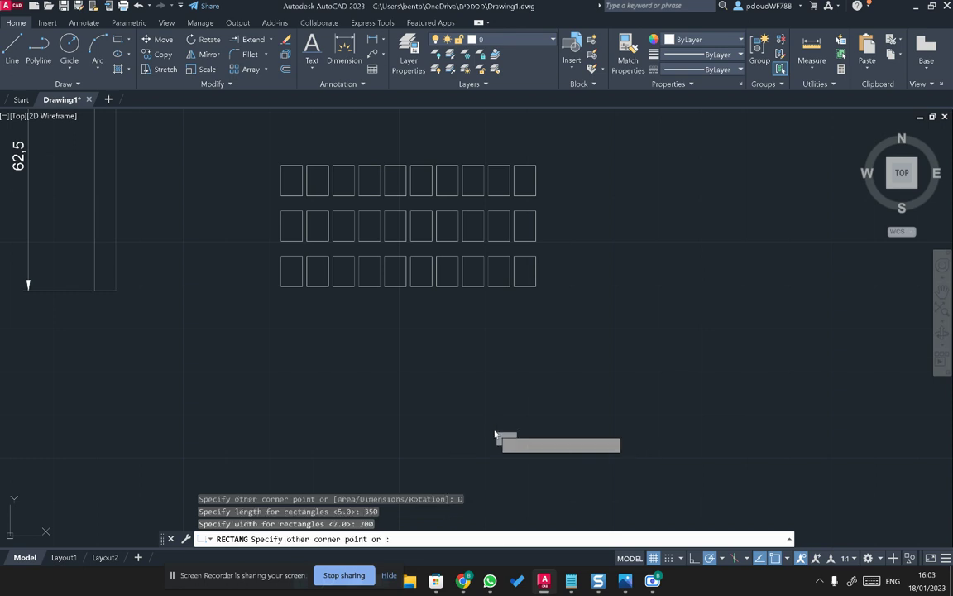
{"action": "scroll", "coordinate": [502, 395], "scroll_direction": "down", "scroll_amount": 8}
{"action": "left_click", "coordinate": [592, 425]}
- Rotate the 350 by 700 rectangle by 270° about its upper-right corner so its long side is horizontal
{"action": "middle_click_drag", "start_coordinate": [592, 425], "coordinate": [561, 270]}
{"action": "left_click", "coordinate": [565, 299]}
{"action": "left_click", "coordinate": [528, 322]}
{"action": "type", "text": "ro"}
{"action": "key", "text": "Return"}
{"action": "left_click", "coordinate": [549, 267]}
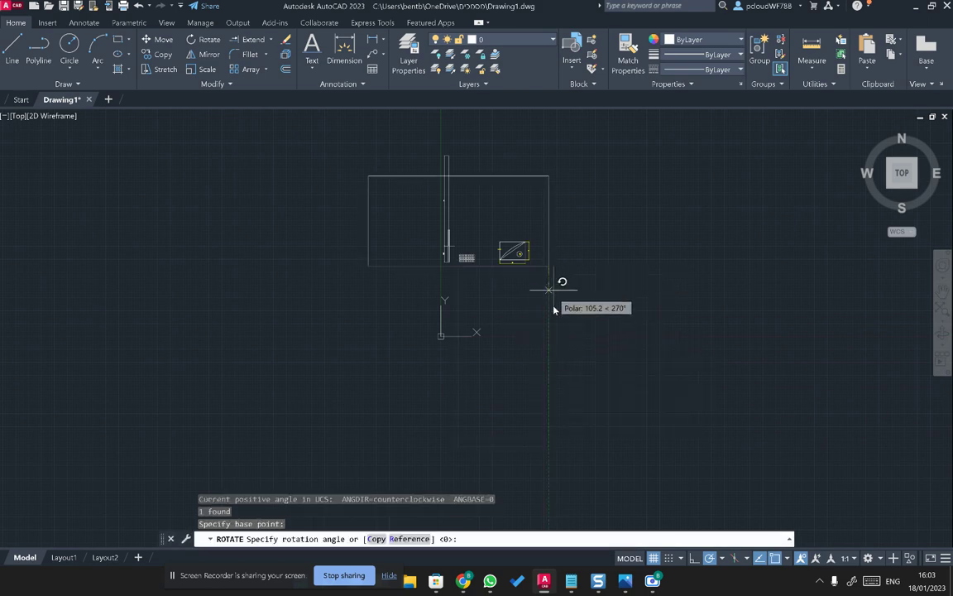
{"action": "key", "text": "Return"}
{"action": "left_click", "coordinate": [562, 221]}
{"action": "left_click", "coordinate": [536, 212]}
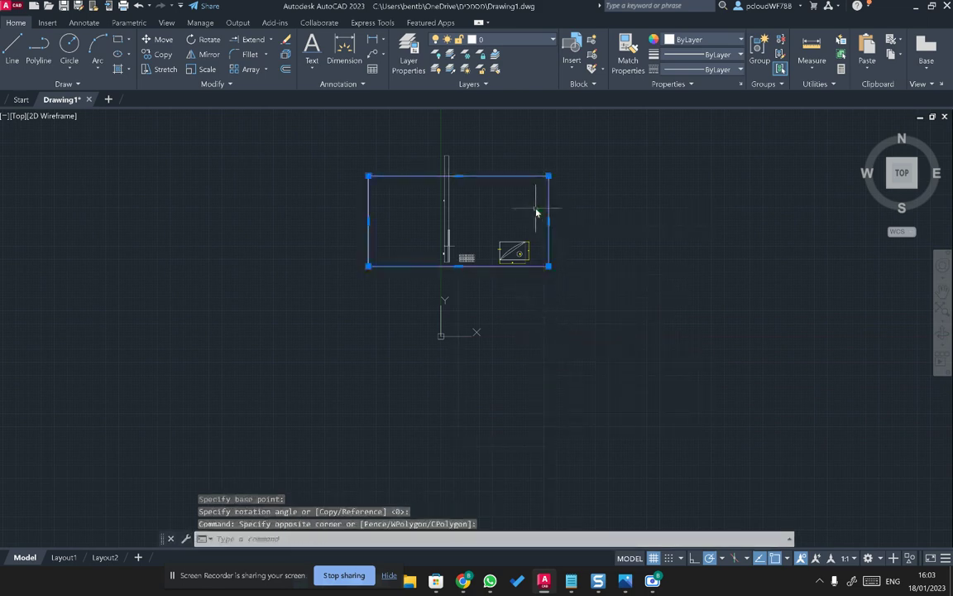
{"action": "scroll", "coordinate": [513, 215], "scroll_direction": "up", "scroll_amount": 6}
{"action": "mouse_move", "coordinate": [564, 242]}
{"action": "middle_mouse_down"}
{"action": "mouse_move", "coordinate": [623, 227]}
{"action": "mouse_move", "coordinate": [626, 340]}
{"action": "mouse_move", "coordinate": [656, 363]}
{"action": "middle_mouse_up"}
{"action": "key", "text": "Escape"}
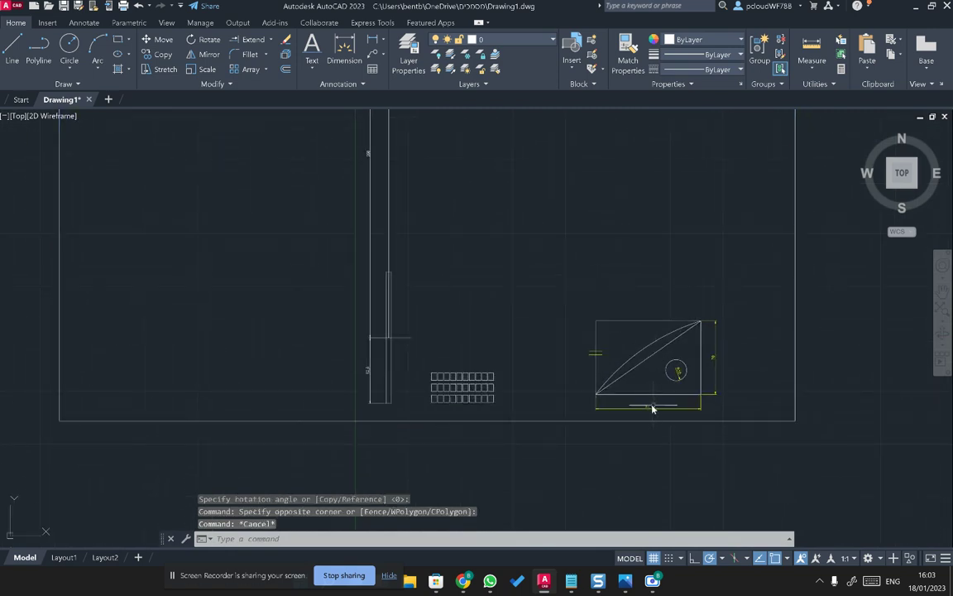
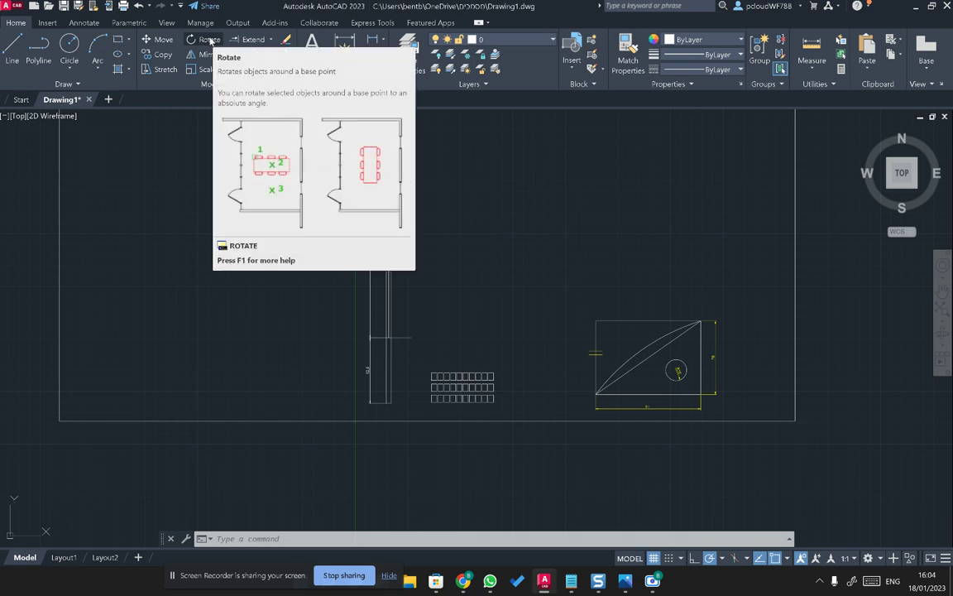
- Move the tall narrow rectangles with their dimensions horizontally to the right, clear of the large rectangle
{"action": "scroll", "coordinate": [510, 423], "scroll_direction": "down", "scroll_amount": 4}
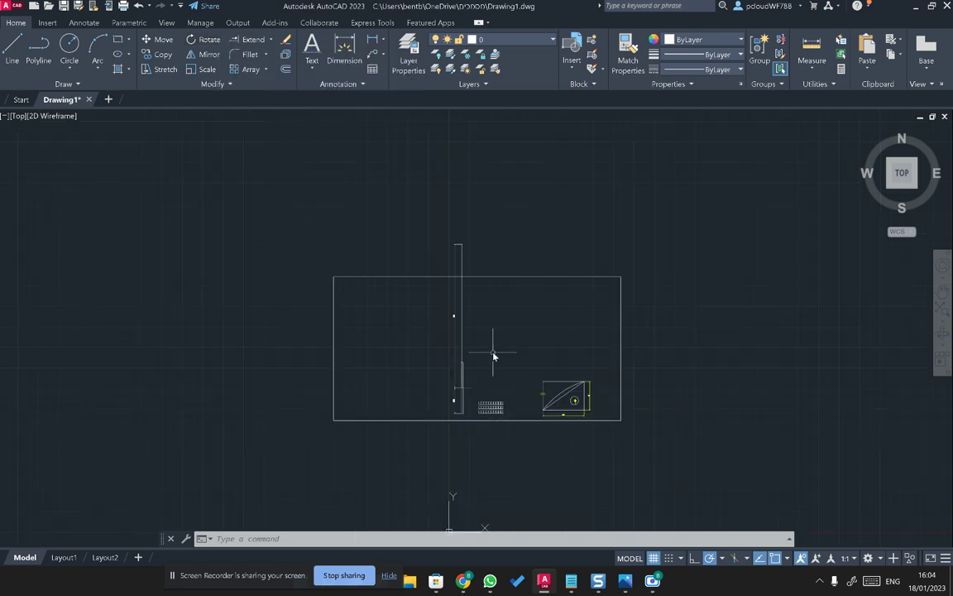
{"action": "left_click", "coordinate": [471, 413]}
{"action": "left_click", "coordinate": [445, 328]}
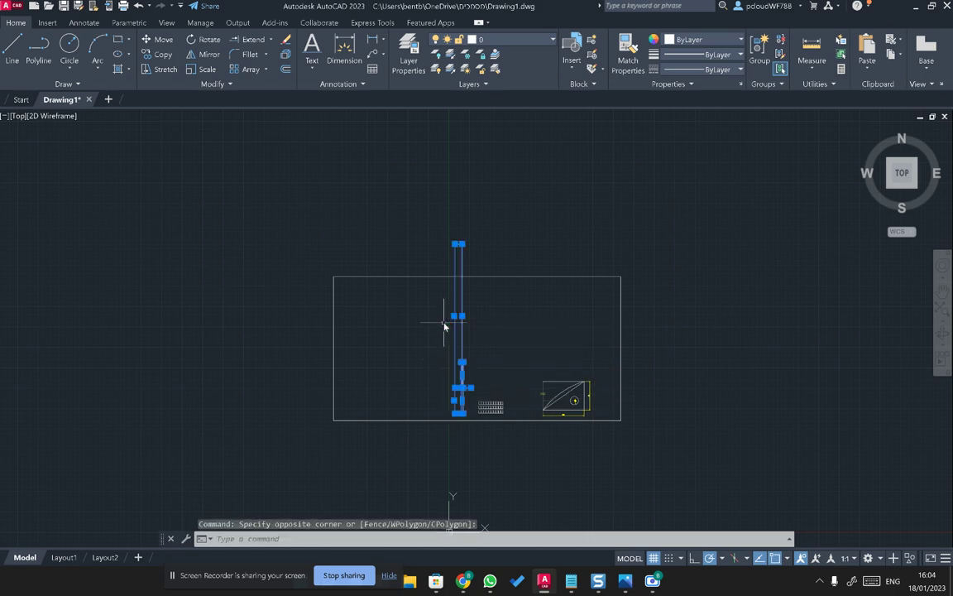
{"action": "left_click", "coordinate": [158, 39]}
{"action": "left_click", "coordinate": [333, 278]}
{"action": "left_click", "coordinate": [656, 276]}
- Move the dimensioned rectangle containing the diagonal, arc and circle out past the large rectangle's right side
{"action": "left_click", "coordinate": [515, 347]}
{"action": "left_click", "coordinate": [609, 458]}
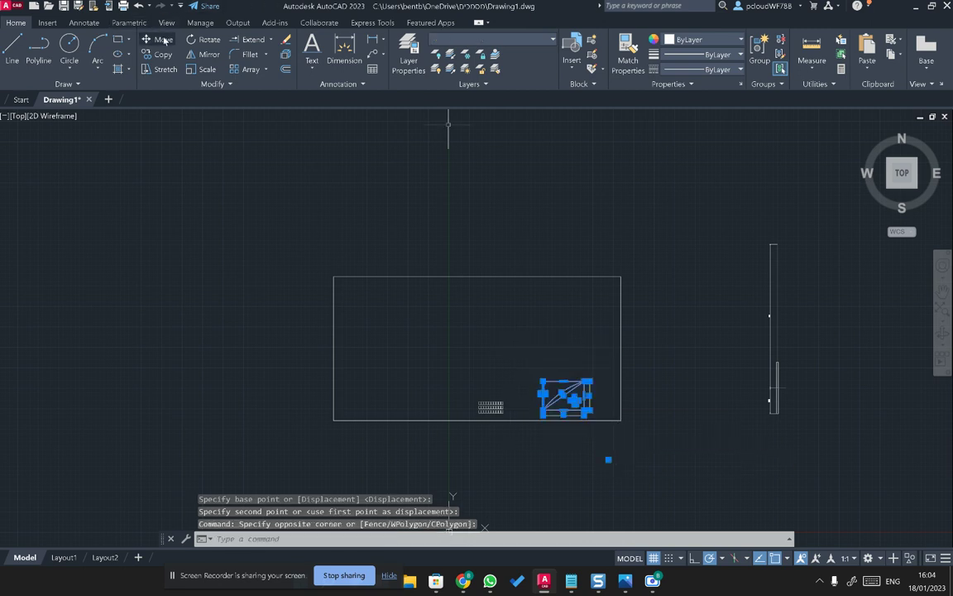
{"action": "left_click", "coordinate": [164, 39]}
{"action": "left_click", "coordinate": [530, 379]}
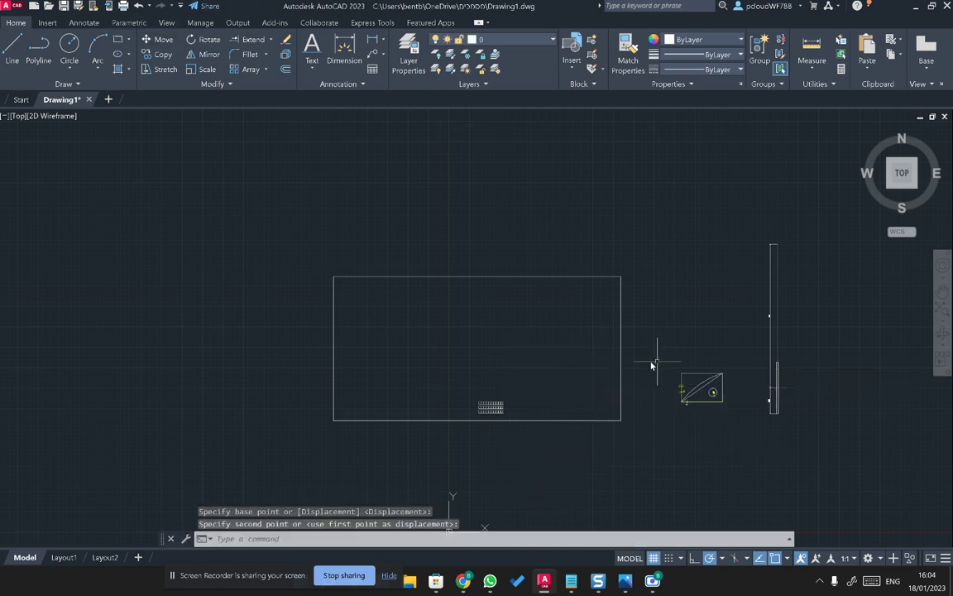
- Check the grille panel in the photographed drawing again and inspect the column settings of the small-rectangle array
{"action": "scroll", "coordinate": [327, 353], "scroll_direction": "up", "scroll_amount": 2}
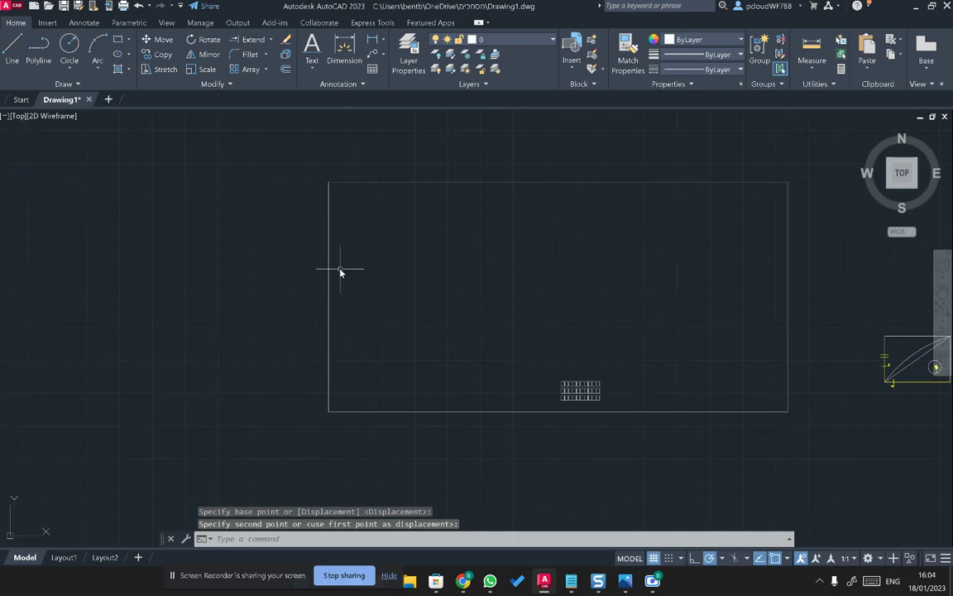
{"action": "left_click", "coordinate": [627, 583]}
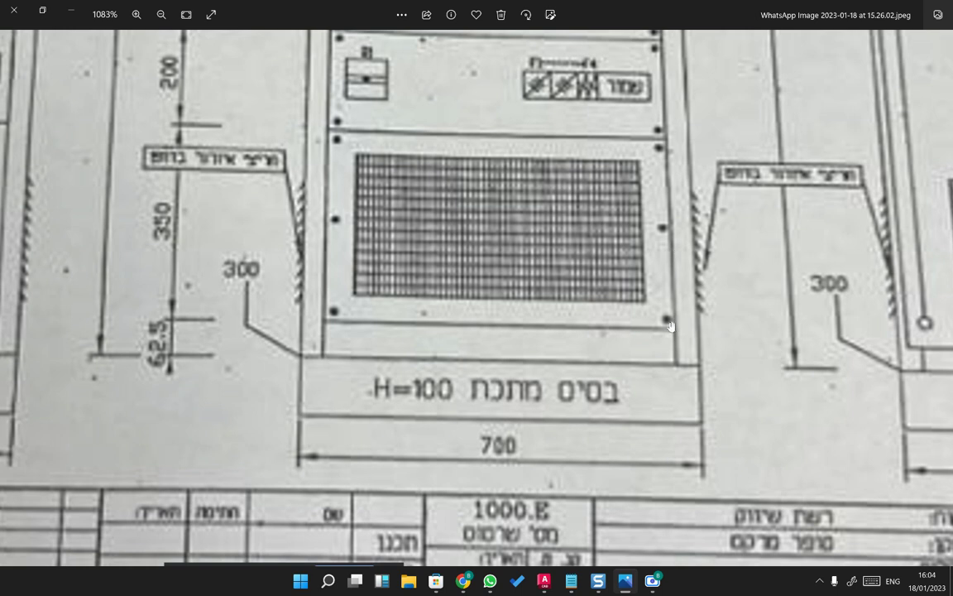
{"action": "left_click", "coordinate": [71, 10]}
{"action": "left_click", "coordinate": [591, 394]}
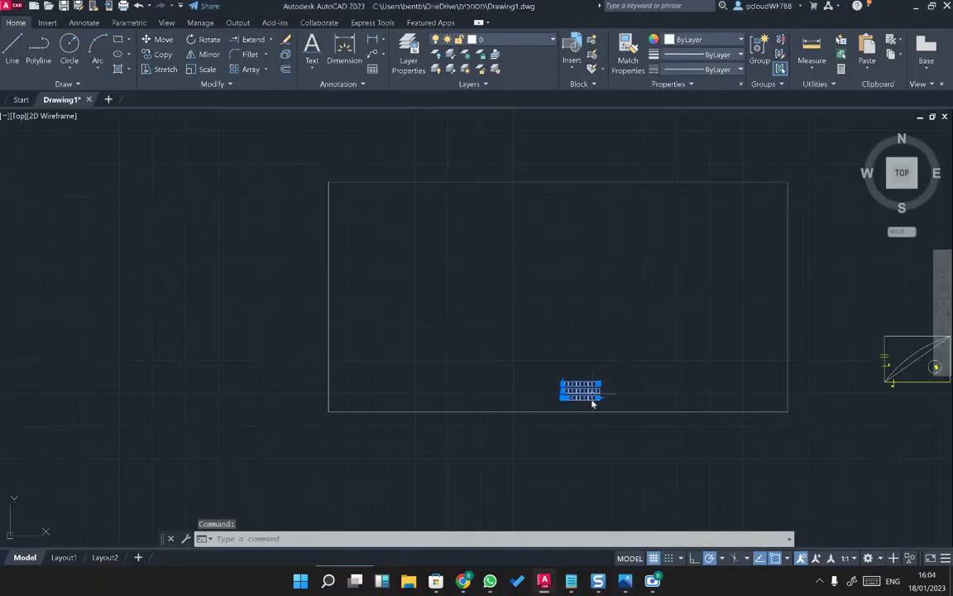
{"action": "scroll", "coordinate": [592, 401], "scroll_direction": "up", "scroll_amount": 4}
{"action": "scroll", "coordinate": [620, 401], "scroll_direction": "up", "scroll_amount": 4}
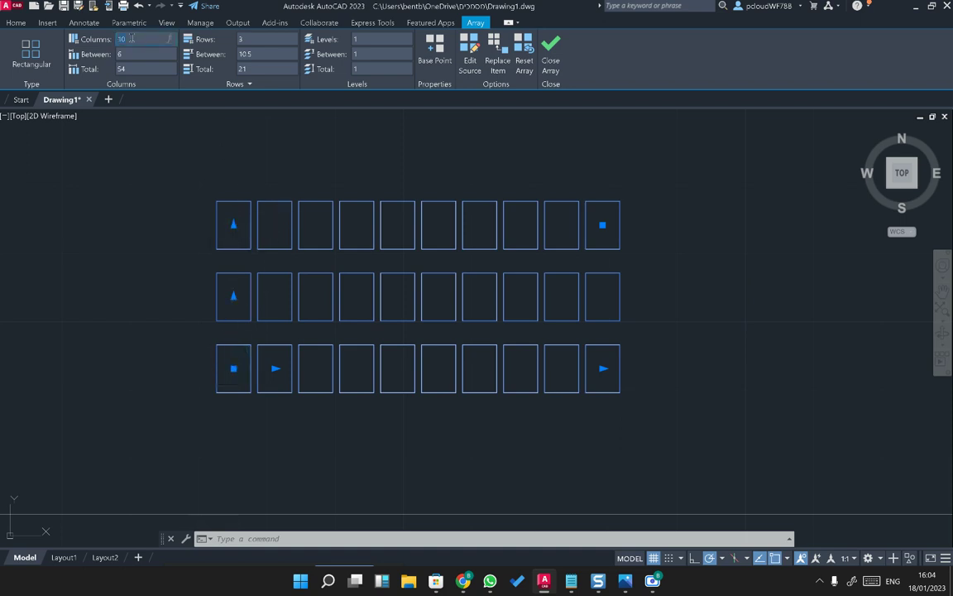
{"action": "scroll", "coordinate": [273, 319], "scroll_direction": "down", "scroll_amount": 8}
{"action": "key", "text": "Escape"}
- Move the small-rectangle array horizontally to the left, near the large rectangle's lower-left corner
{"action": "left_click", "coordinate": [319, 320]}
{"action": "left_click", "coordinate": [313, 295]}
{"action": "middle_click_drag", "start_coordinate": [325, 285], "coordinate": [337, 320]}
{"action": "type", "text": "m"}
{"action": "key", "text": "Return"}
{"action": "left_click", "coordinate": [379, 263]}
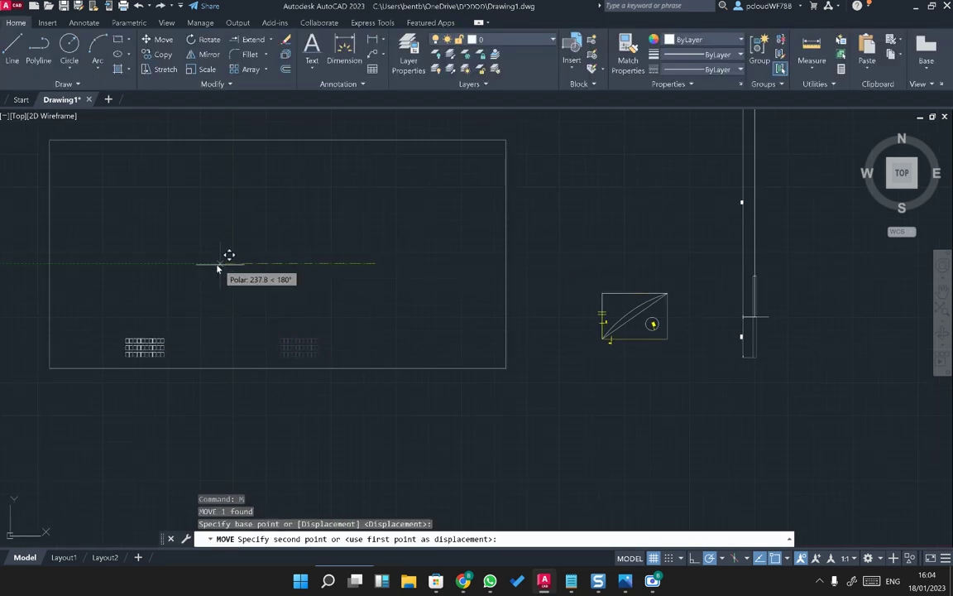
{"action": "left_click", "coordinate": [165, 264]}
- Extend the array to 108 columns towards the large rectangle's right edge
{"action": "left_click", "coordinate": [115, 348]}
{"action": "left_click", "coordinate": [102, 339]}
{"action": "left_click", "coordinate": [108, 353]}
{"action": "scroll", "coordinate": [424, 353], "scroll_direction": "up", "scroll_amount": 6}
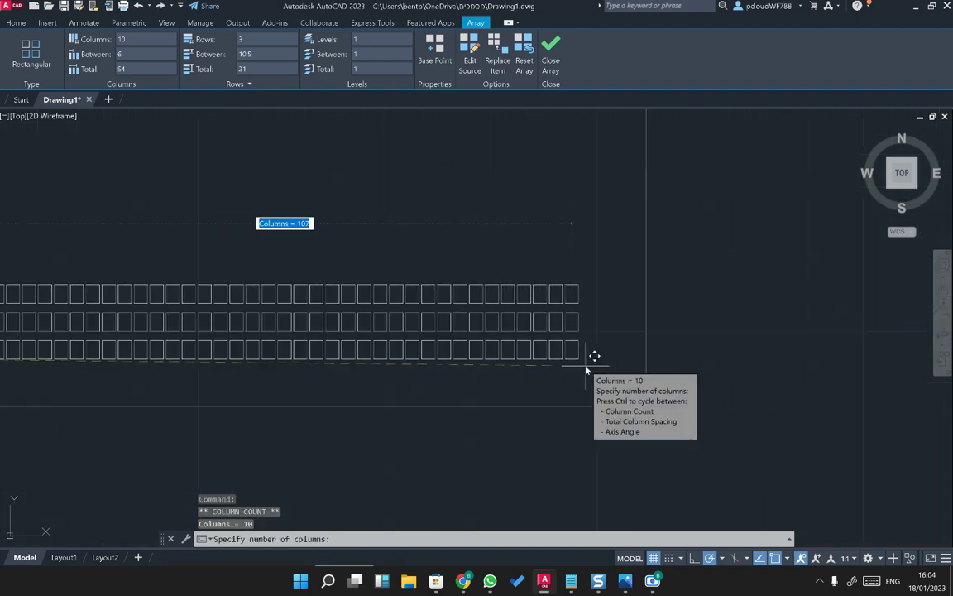
{"action": "left_click", "coordinate": [595, 367]}
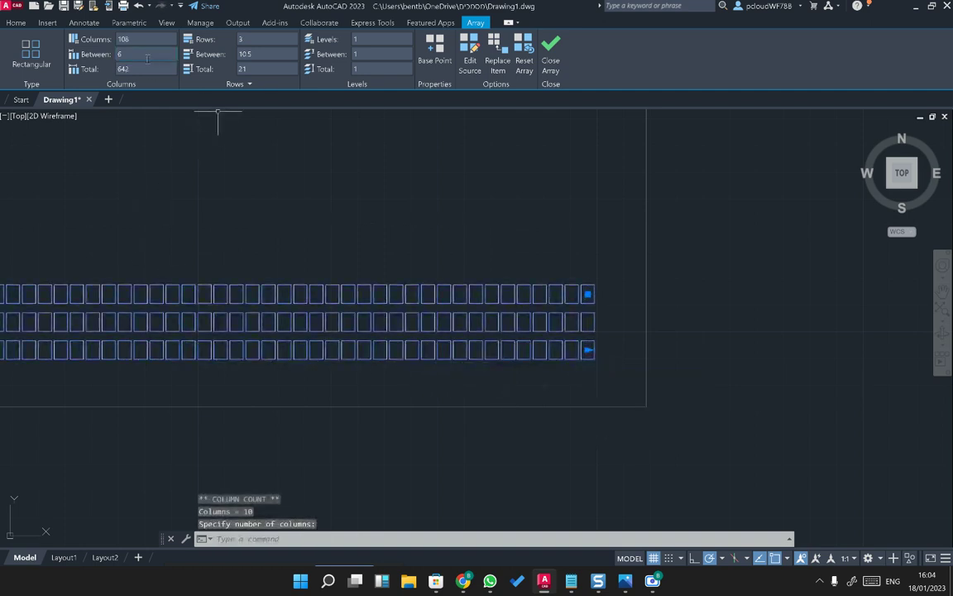
- Set the array's column spacing to 5 and extend it upward to 30 rows
{"action": "key", "text": "Return"}
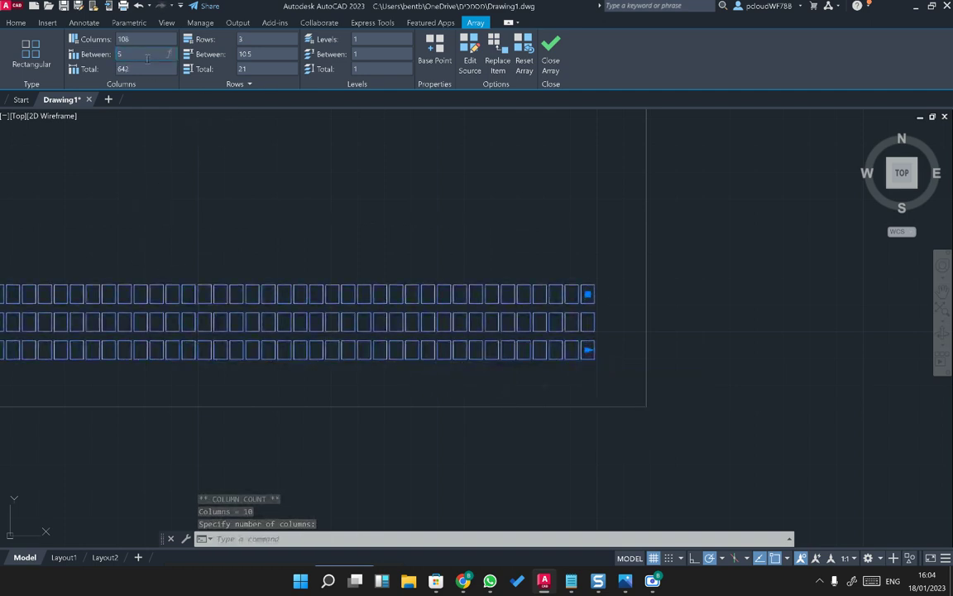
{"action": "middle_click_drag", "start_coordinate": [199, 253], "coordinate": [212, 254]}
{"action": "scroll", "coordinate": [494, 295], "scroll_direction": "down", "scroll_amount": 5}
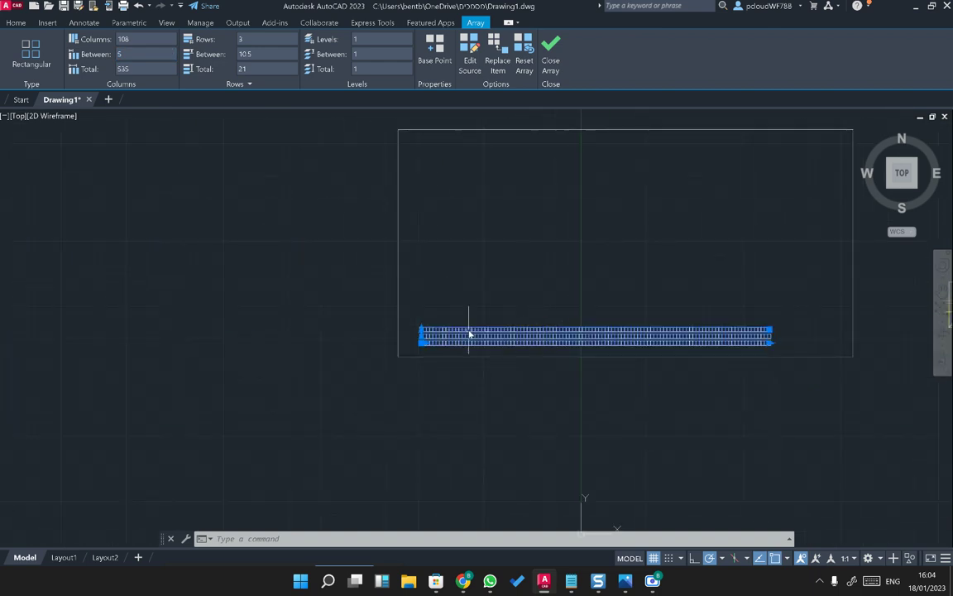
{"action": "left_click", "coordinate": [422, 329]}
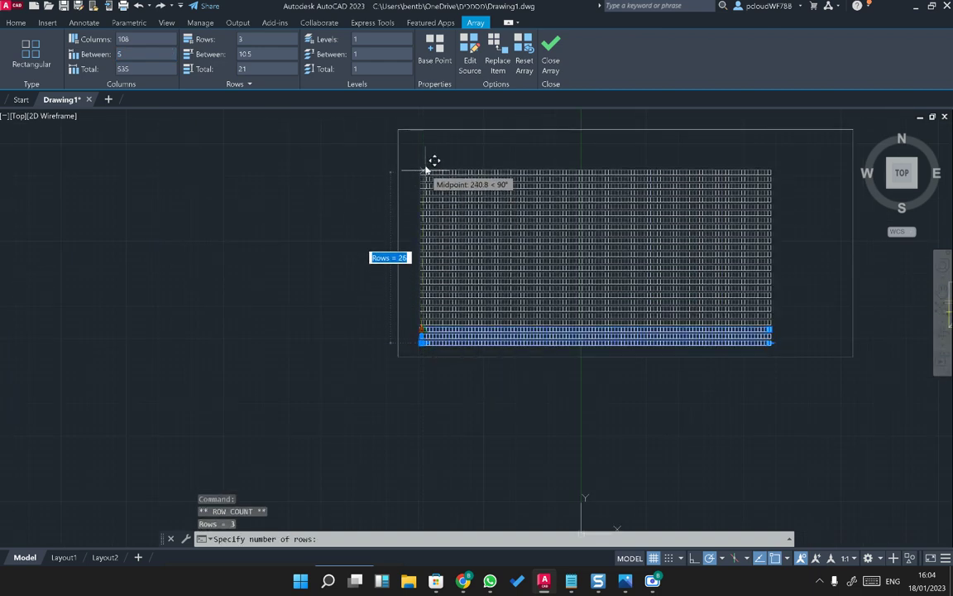
{"action": "left_click", "coordinate": [434, 134]}
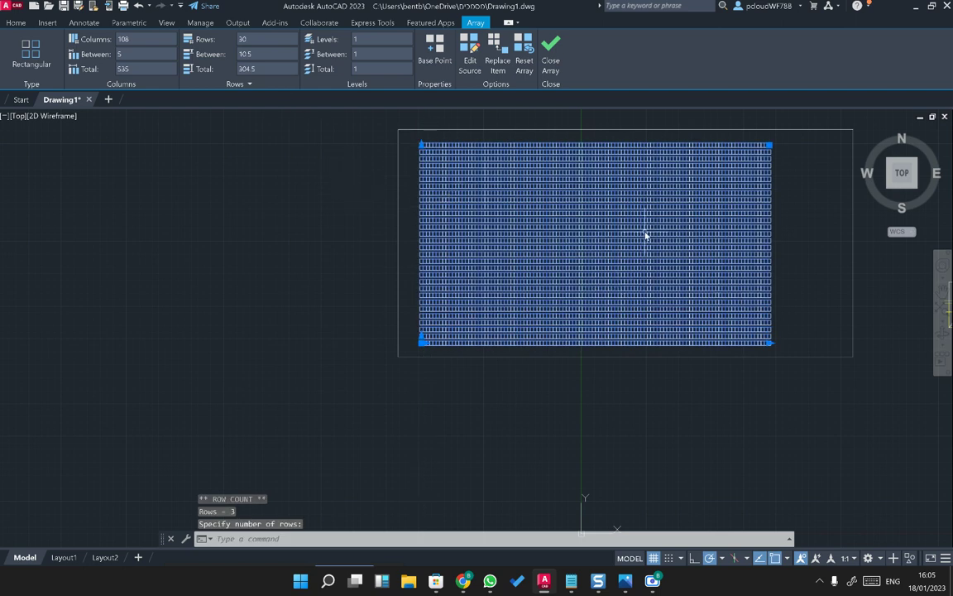
- Undo the row count, column spacing and column count changes to the array
{"action": "key", "text": "ctrl+z"}
{"action": "key", "text": "ctrl+z"}
{"action": "key", "text": "ctrl+z"}
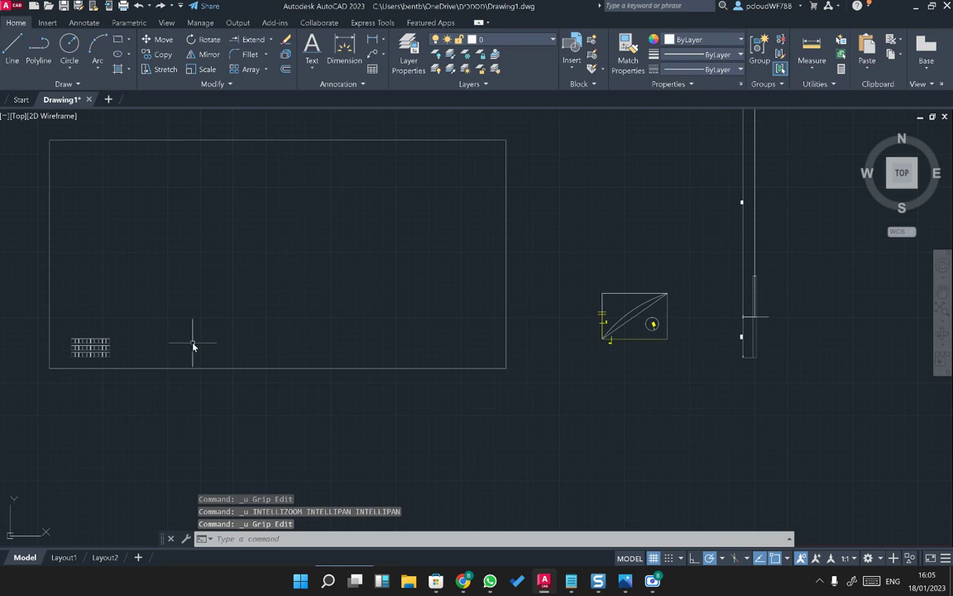
{"action": "left_click", "coordinate": [94, 346]}
{"action": "middle_click_drag", "start_coordinate": [211, 362], "coordinate": [424, 297]}
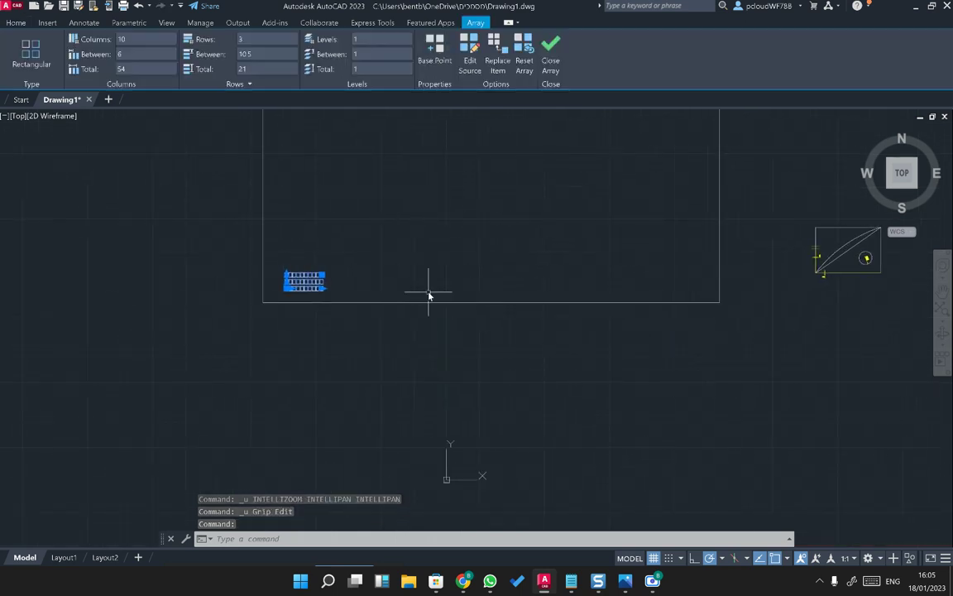
{"action": "key", "text": "ctrl+z"}
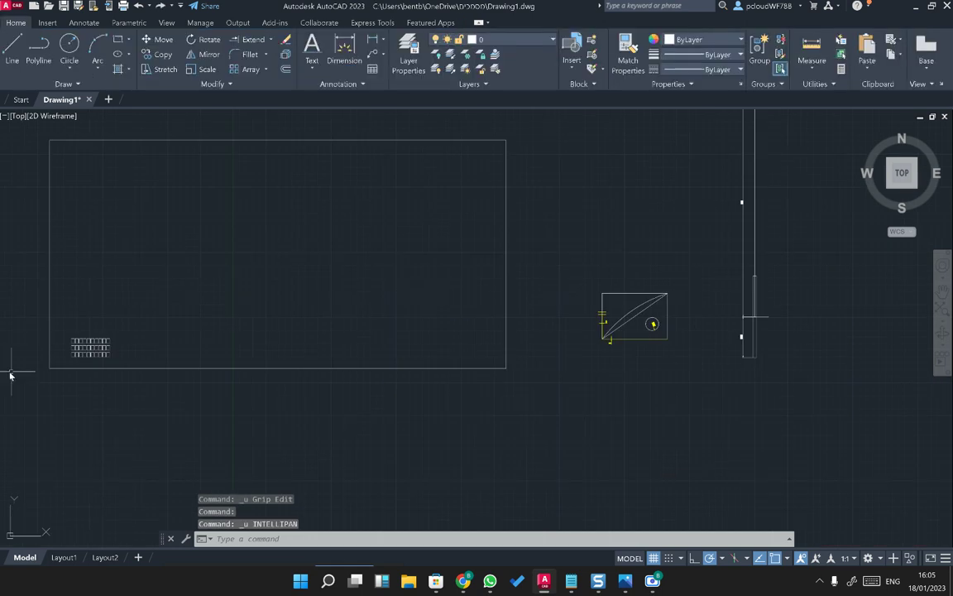
- Explode the array into separate rectangles and select them all
{"action": "left_click", "coordinate": [98, 347]}
{"action": "scroll", "coordinate": [70, 355], "scroll_direction": "up", "scroll_amount": 5}
{"action": "middle_click_drag", "start_coordinate": [70, 354], "coordinate": [523, 353]}
{"action": "type", "text": "X"}
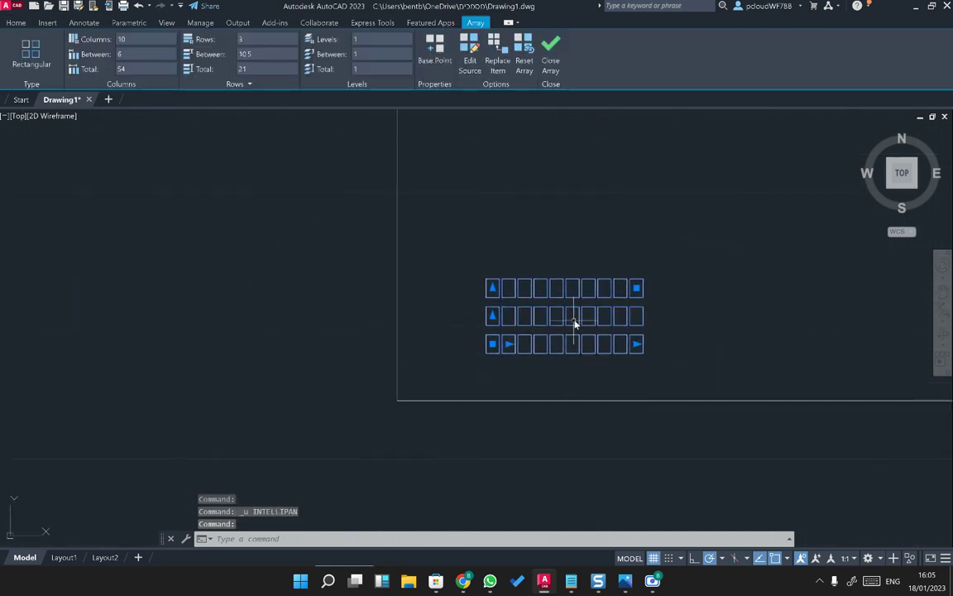
{"action": "key", "text": "Return"}
{"action": "left_click", "coordinate": [671, 354]}
{"action": "left_click", "coordinate": [469, 251]}
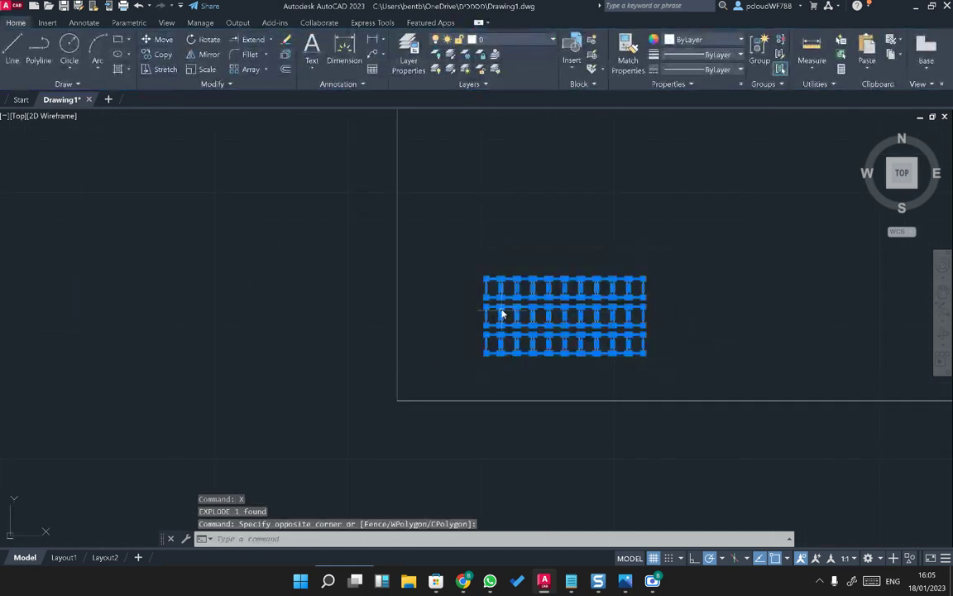
- Undo the explode and check that the array selects as a single object
{"action": "key", "text": "Escape"}
{"action": "key", "text": "ctrl+z"}
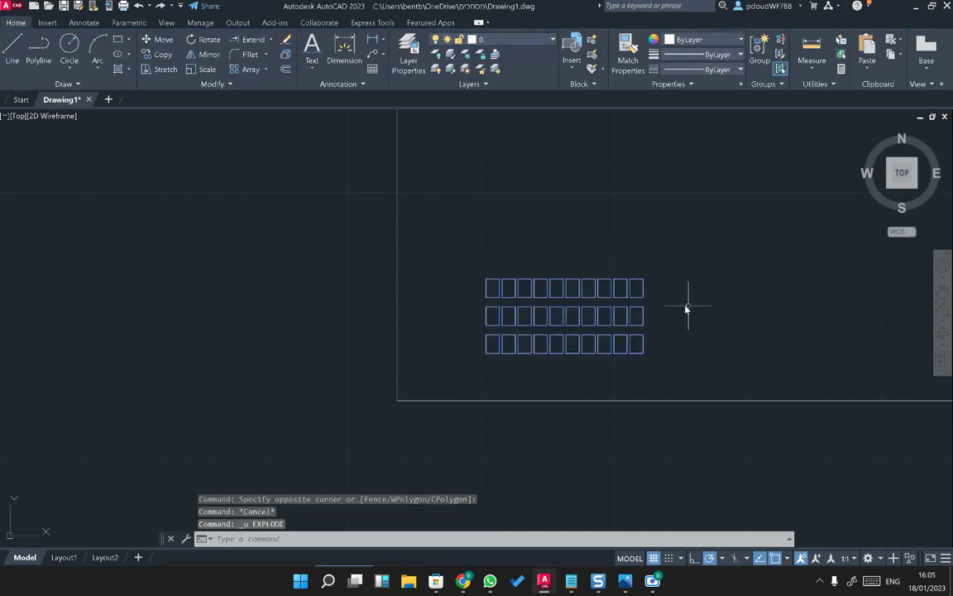
{"action": "key", "text": "Escape"}
{"action": "left_click", "coordinate": [623, 322]}
{"action": "key", "text": "Escape"}
{"action": "left_click", "coordinate": [680, 239]}
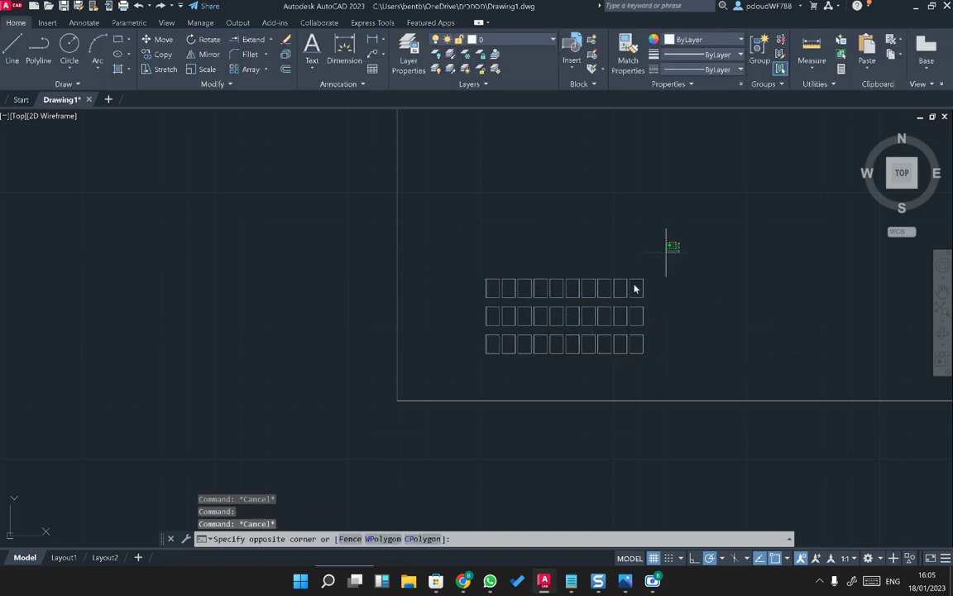
{"action": "left_click", "coordinate": [438, 331]}
{"action": "type", "text": "M"}
{"action": "key", "text": "Return"}
{"action": "left_click", "coordinate": [564, 346]}
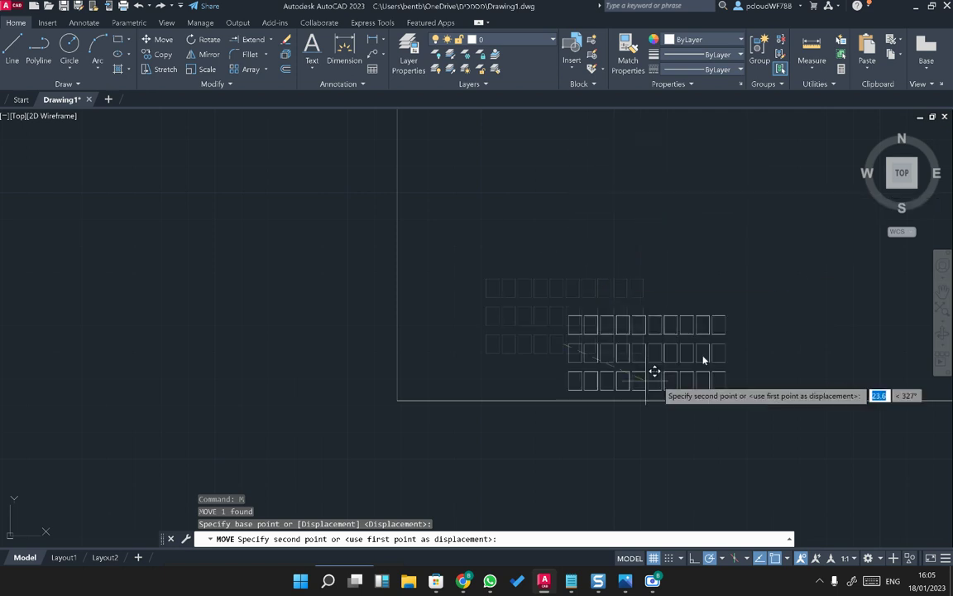
{"action": "key", "text": "Escape"}
{"action": "left_click", "coordinate": [612, 313]}
{"action": "key", "text": "Escape"}
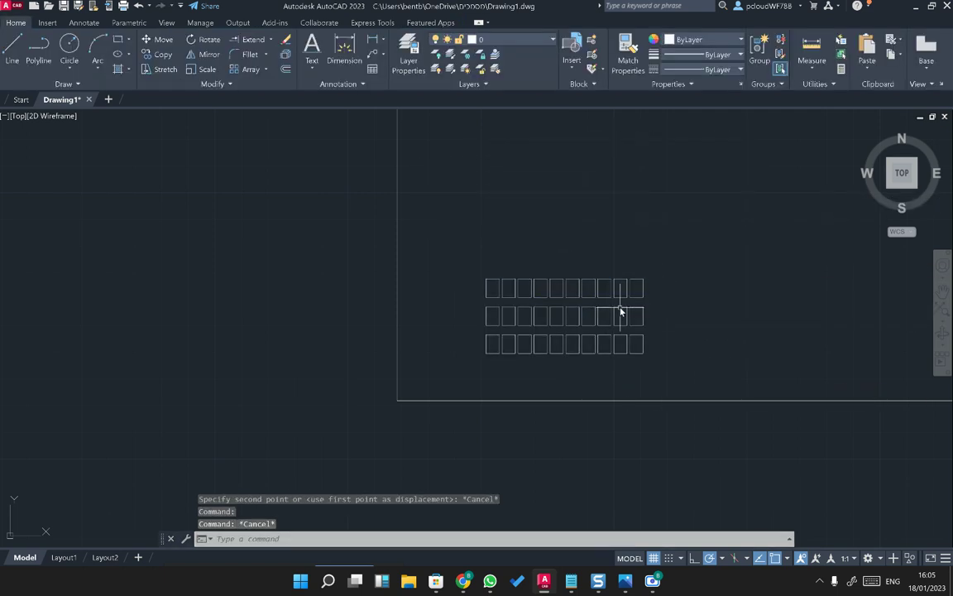
{"action": "left_click", "coordinate": [622, 313]}
{"action": "key", "text": "Escape"}
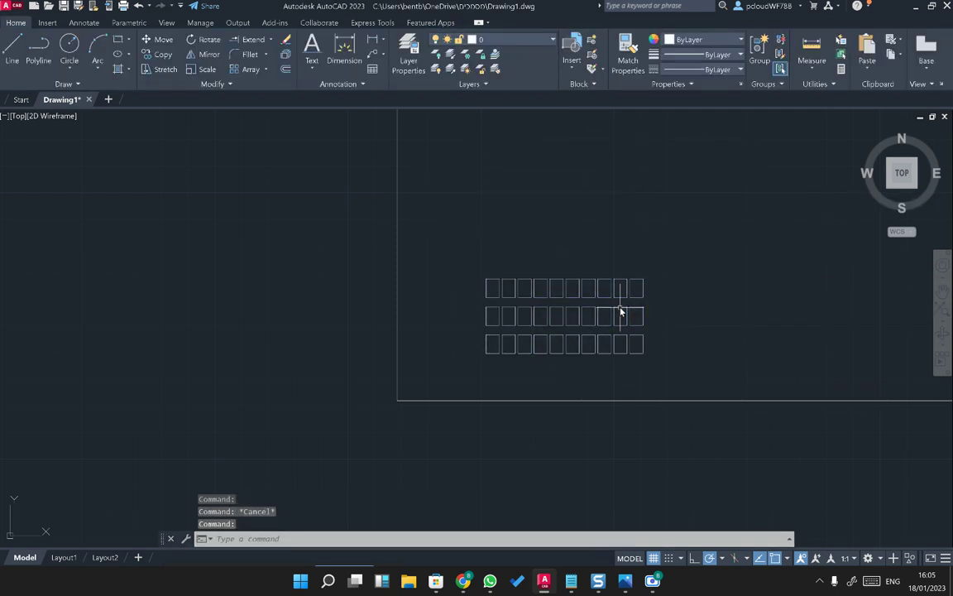
- Explode the rectangular array of small rectangles into individual rectangles
{"action": "left_click", "coordinate": [621, 313]}
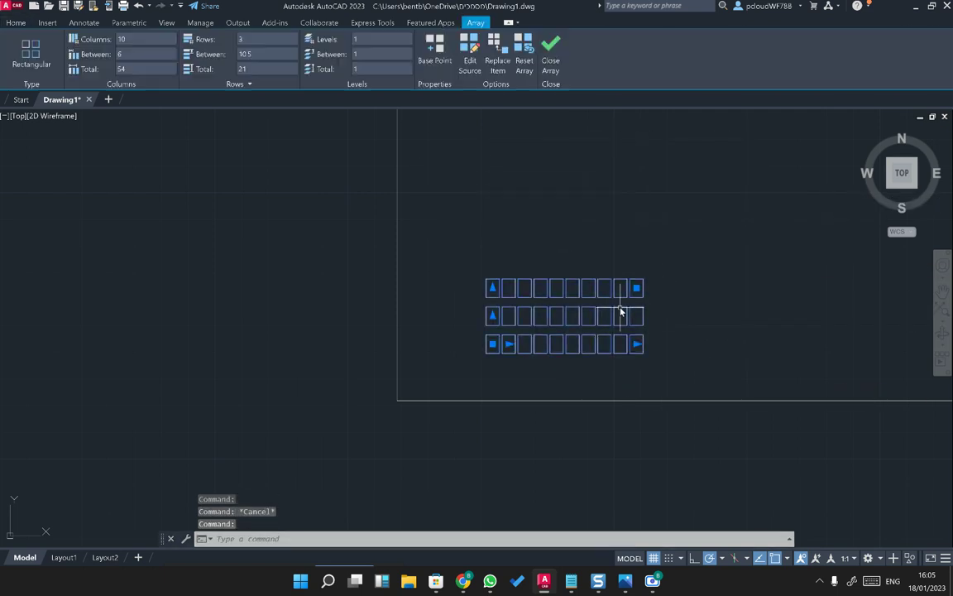
{"action": "left_click", "coordinate": [30, 24]}
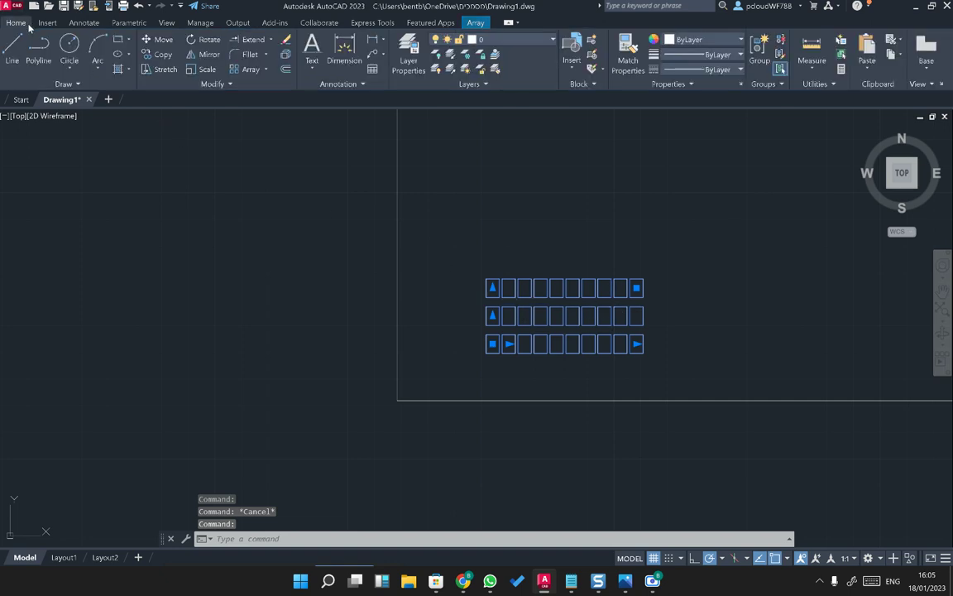
{"action": "left_click", "coordinate": [287, 56]}
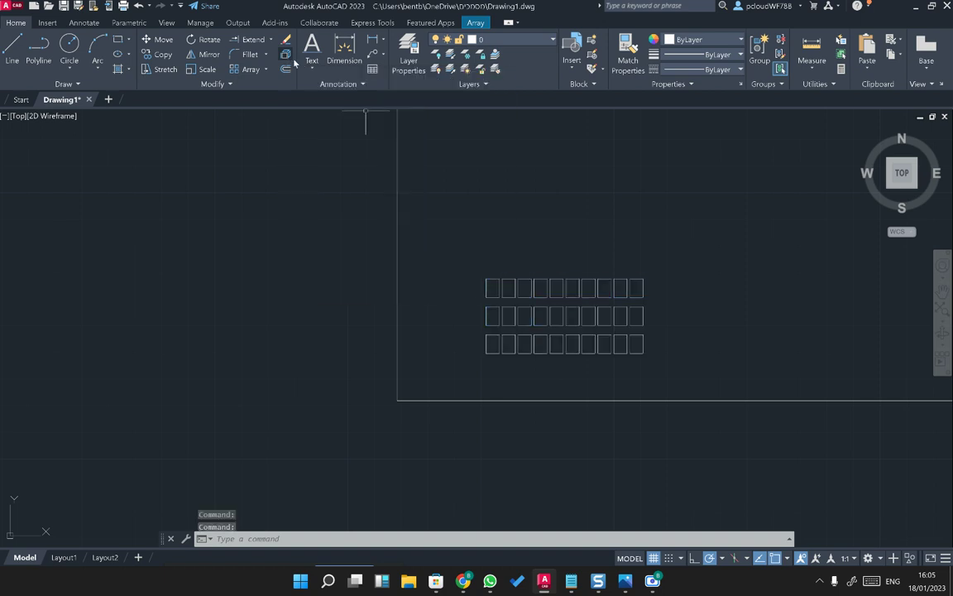
- Erase all the exploded small rectangles except the one at the lower-left end of the grid
{"action": "left_click", "coordinate": [681, 321]}
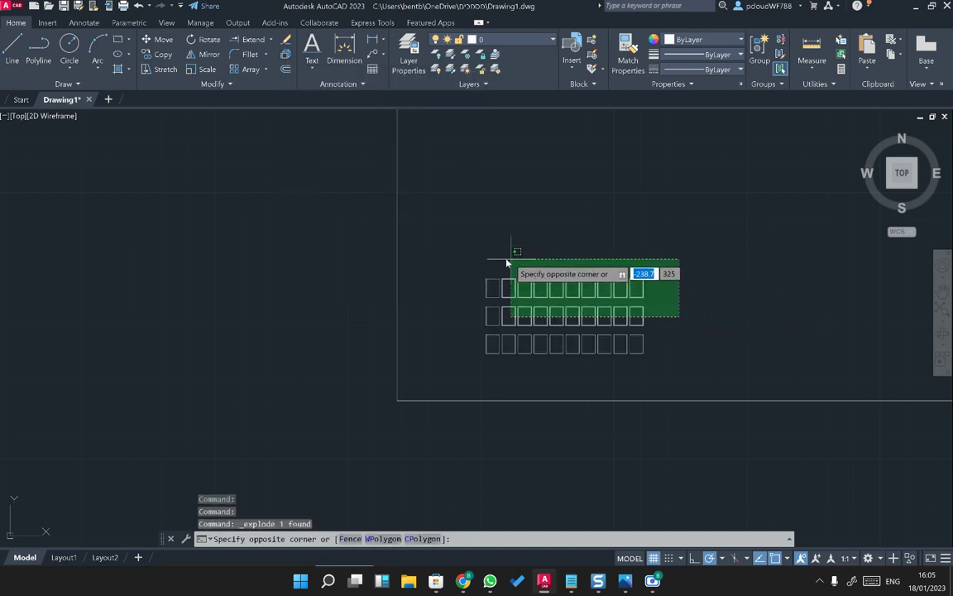
{"action": "left_click", "coordinate": [479, 259]}
{"action": "left_click", "coordinate": [686, 381]}
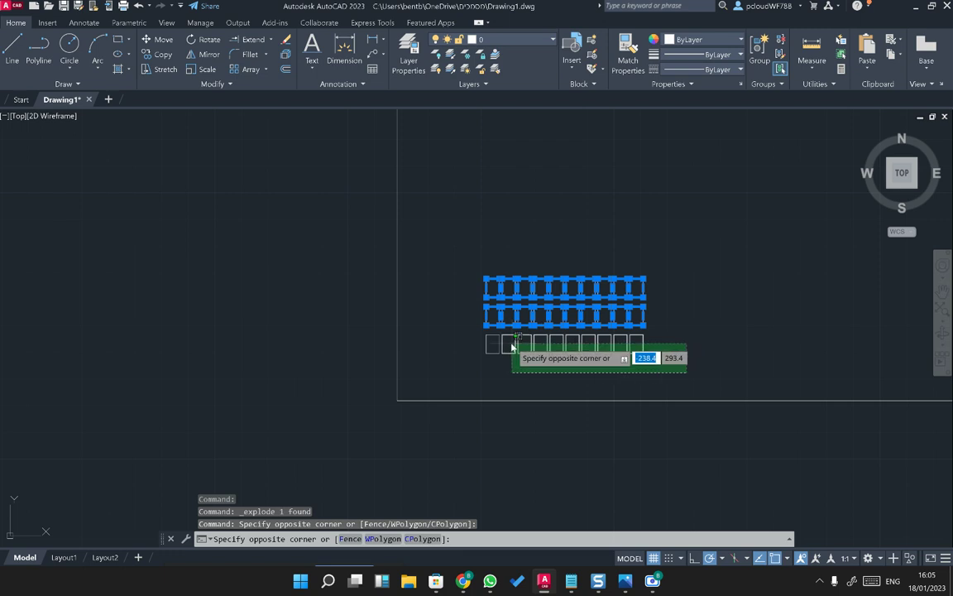
{"action": "left_click", "coordinate": [513, 348]}
{"action": "key", "text": "Delete"}
- Compare the remaining small rectangle and the surrounding frame with the grille panel in the photographed cabinet drawing
{"action": "left_click", "coordinate": [511, 344]}
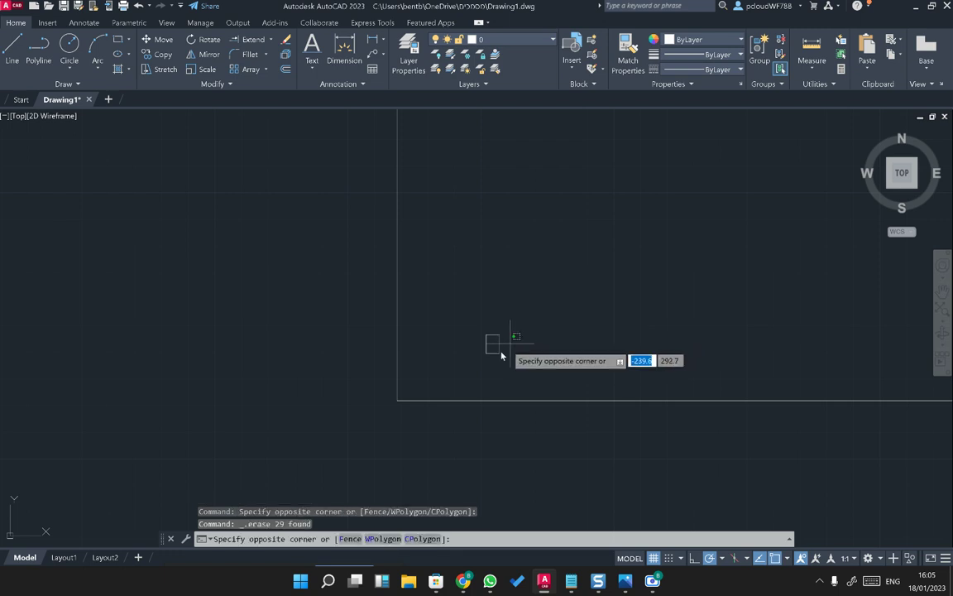
{"action": "left_click", "coordinate": [493, 362]}
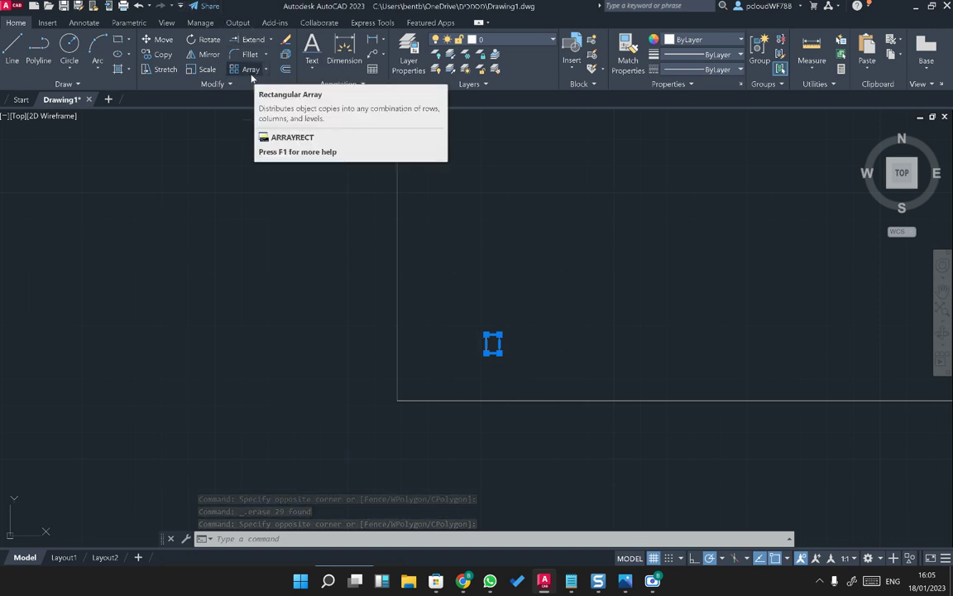
{"action": "left_click", "coordinate": [636, 583]}
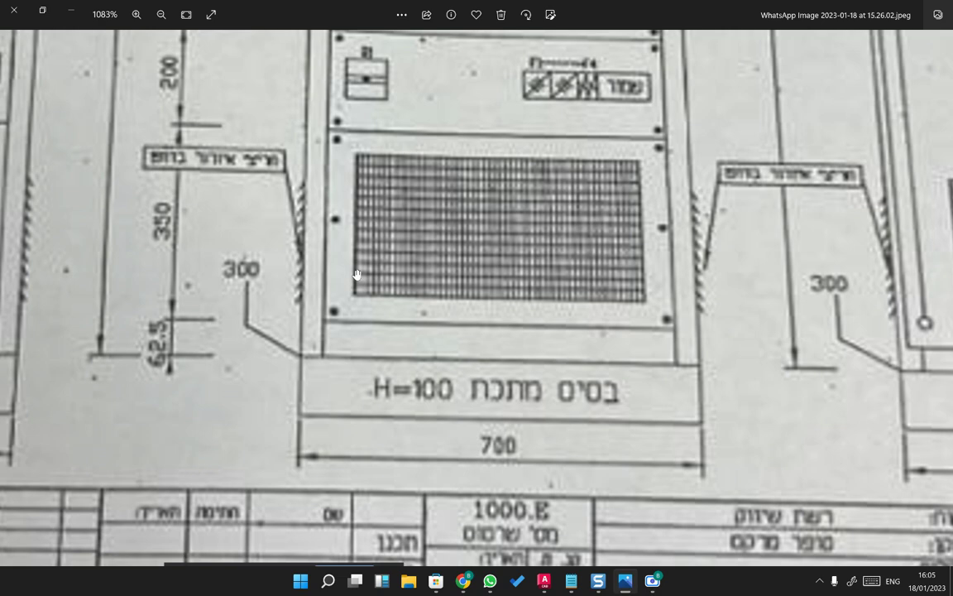
{"action": "scroll", "coordinate": [358, 275], "scroll_direction": "up", "scroll_amount": 2}
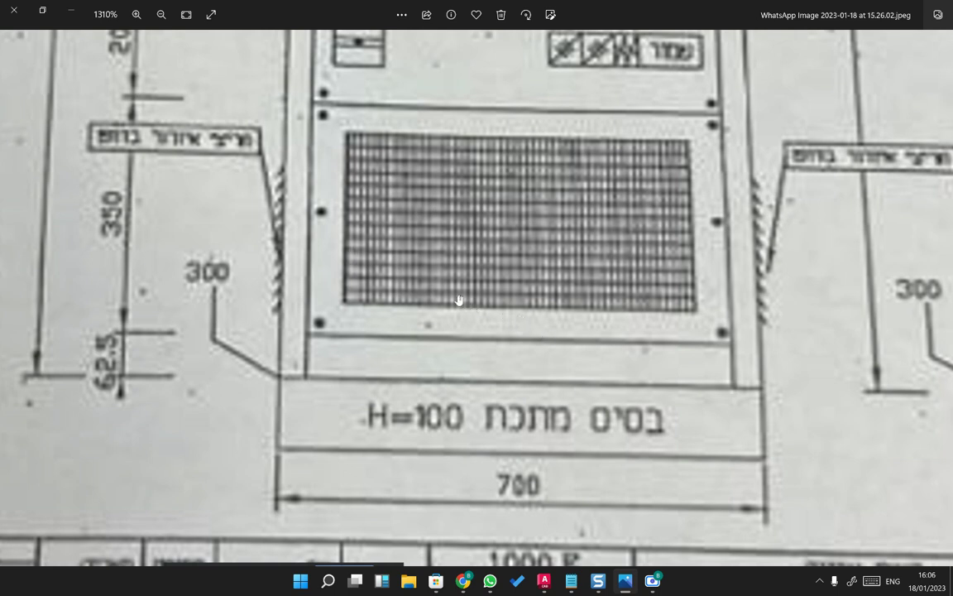
{"action": "key", "text": "alt+Tab"}
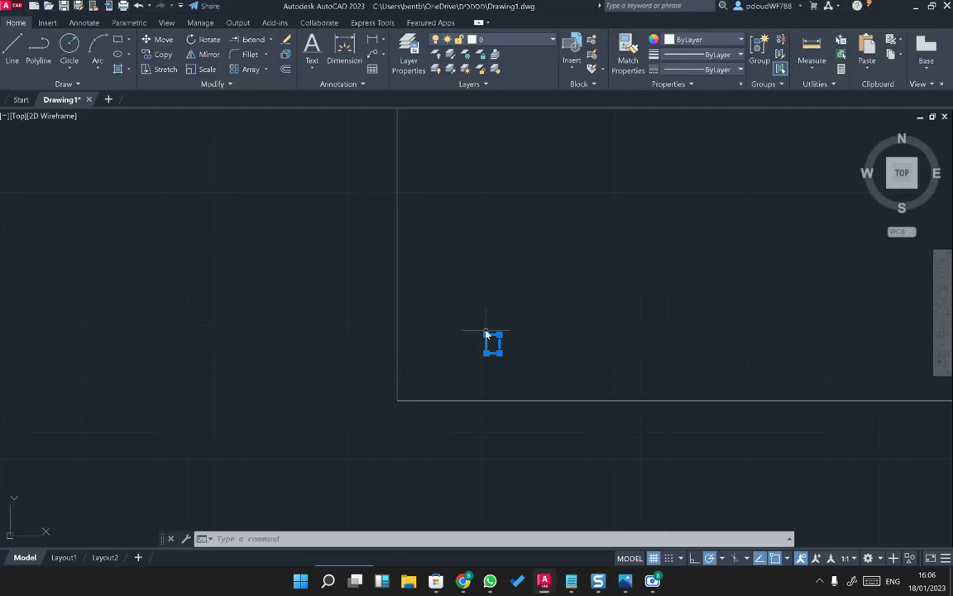
{"action": "key", "text": "Escape"}
{"action": "scroll", "coordinate": [489, 318], "scroll_direction": "up", "scroll_amount": 5}
{"action": "scroll", "coordinate": [489, 322], "scroll_direction": "down", "scroll_amount": 8}
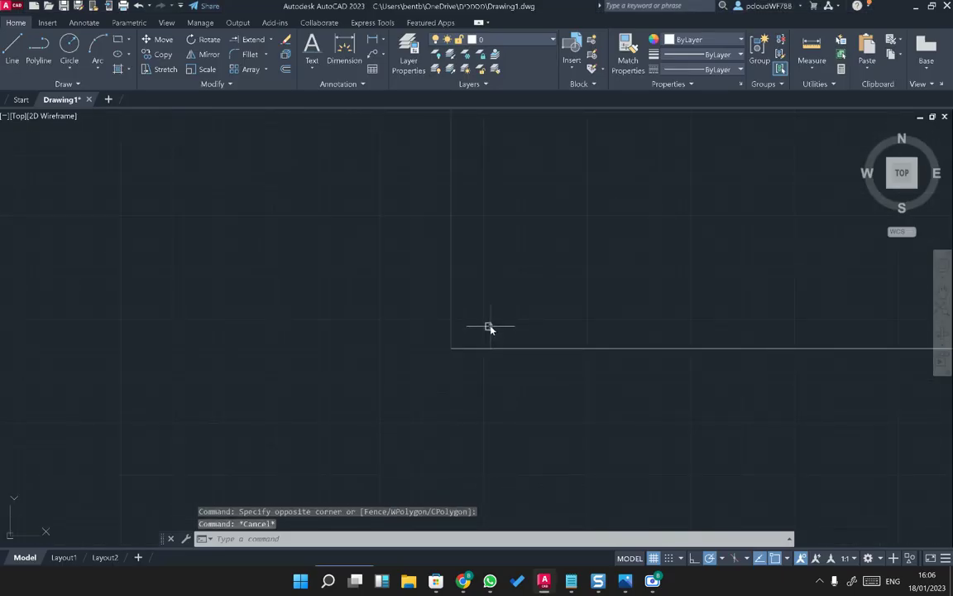
{"action": "middle_click_drag", "start_coordinate": [498, 326], "coordinate": [273, 355]}
{"action": "key", "text": "alt+Tab"}
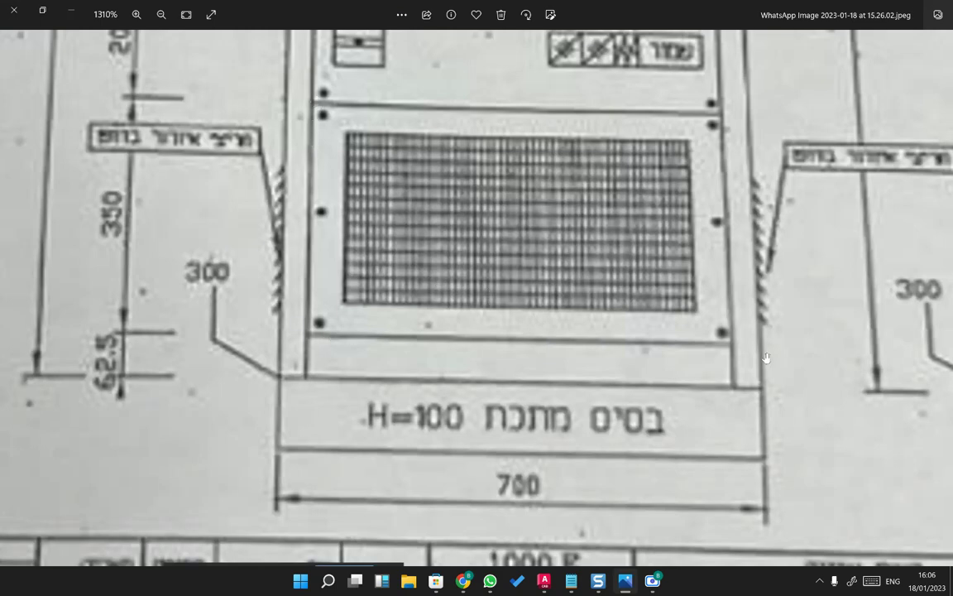
{"action": "key", "text": "alt+Tab"}
- Scale the remaining small rectangle by a factor of 3 from its lower-left corner
{"action": "left_click", "coordinate": [451, 220]}
{"action": "left_click", "coordinate": [371, 294]}
{"action": "scroll", "coordinate": [265, 372], "scroll_direction": "up", "scroll_amount": 4}
{"action": "left_click", "coordinate": [287, 297]}
{"action": "key", "text": "Escape"}
{"action": "left_click", "coordinate": [322, 330]}
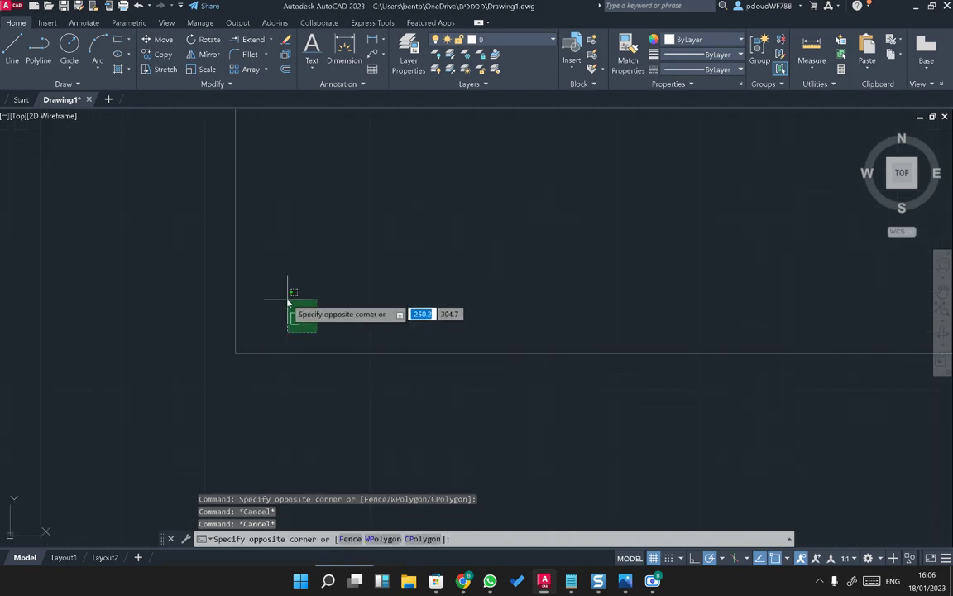
{"action": "left_click", "coordinate": [289, 296]}
{"action": "type", "text": "sc"}
{"action": "key", "text": "Return"}
{"action": "left_click", "coordinate": [290, 325]}
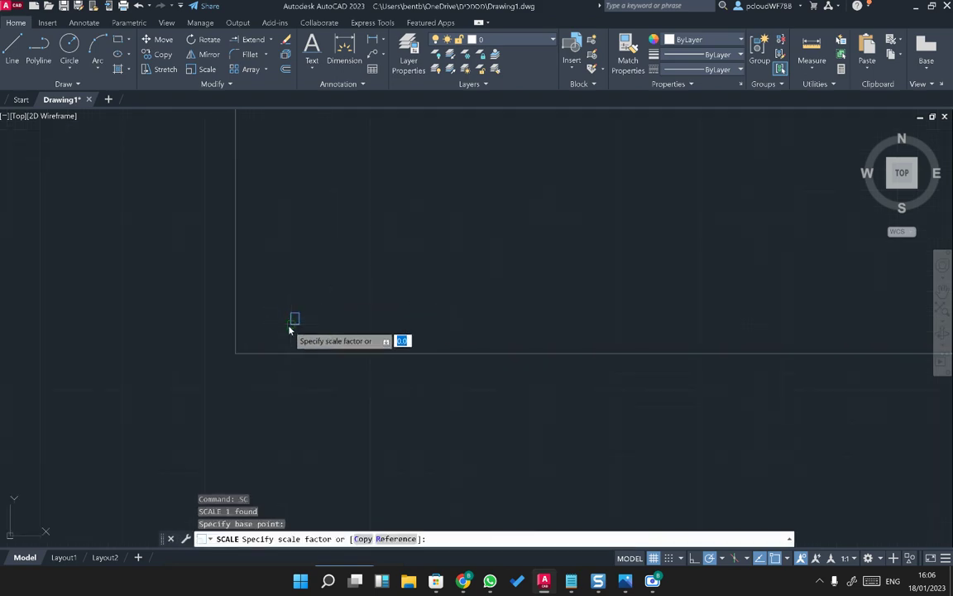
{"action": "type", "text": "3"}
{"action": "key", "text": "Return"}
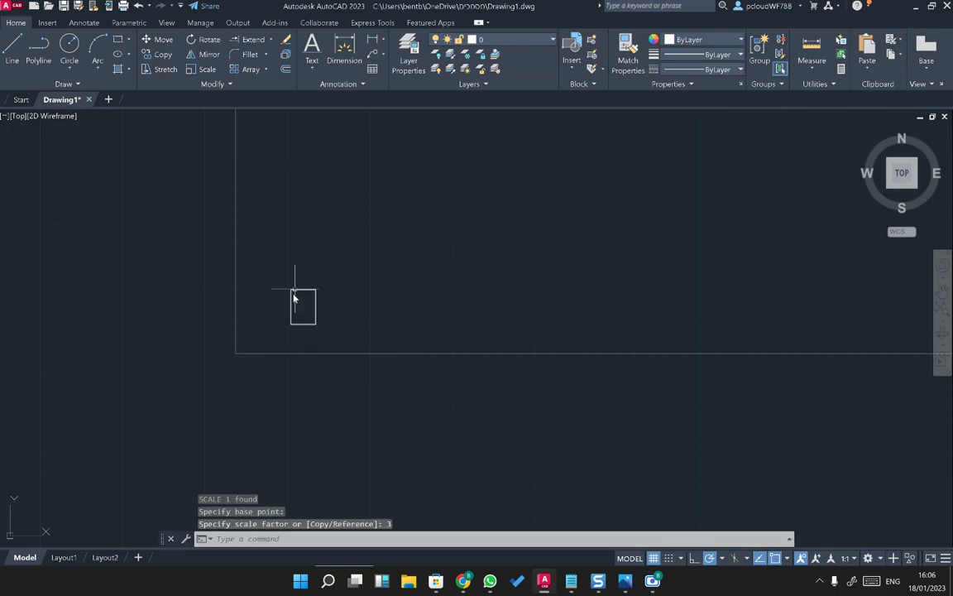
- Check the grille in the photographed drawing and erase the enlarged rectangle from inside the frame
{"action": "key", "text": "alt+Tab"}
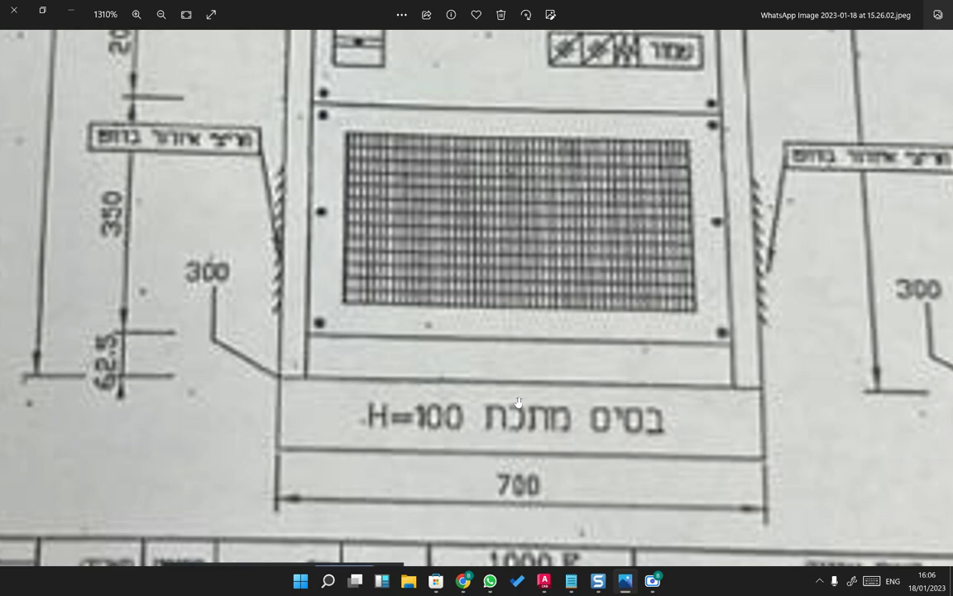
{"action": "key", "text": "alt+Tab"}
{"action": "left_click", "coordinate": [320, 326]}
{"action": "left_click", "coordinate": [303, 265]}
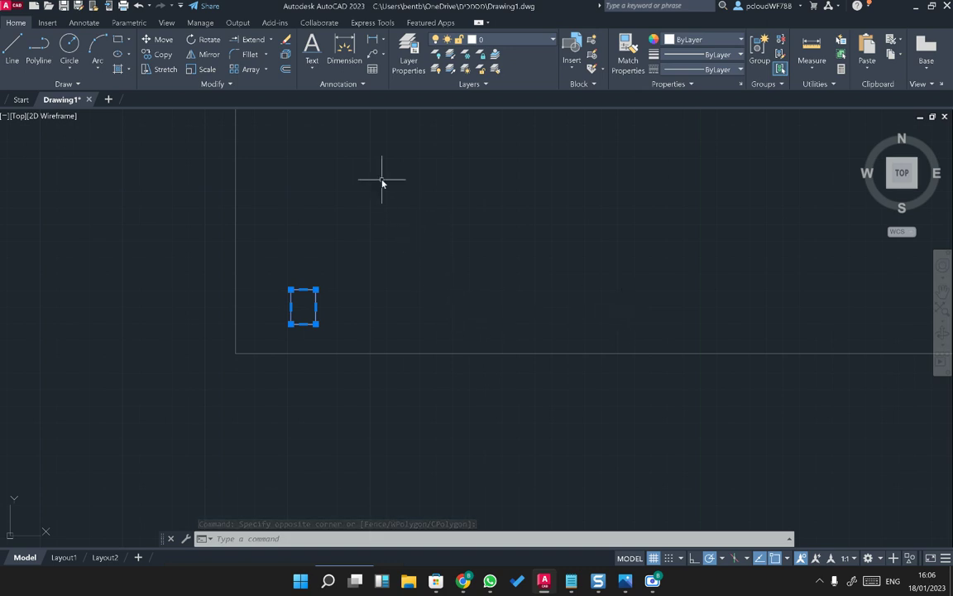
{"action": "key", "text": "Delete"}
{"action": "scroll", "coordinate": [357, 256], "scroll_direction": "down", "scroll_amount": 3}
{"action": "mouse_move", "coordinate": [378, 229]}
{"action": "middle_mouse_down"}
{"action": "mouse_move", "coordinate": [277, 398]}
{"action": "mouse_move", "coordinate": [248, 426]}
{"action": "middle_mouse_up"}
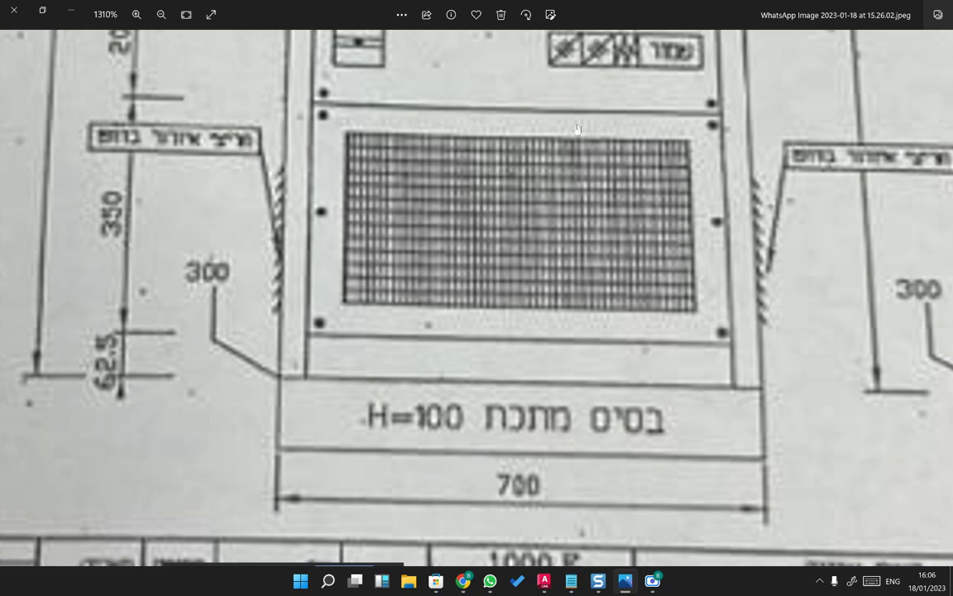
{"action": "key", "text": "alt+Tab"}
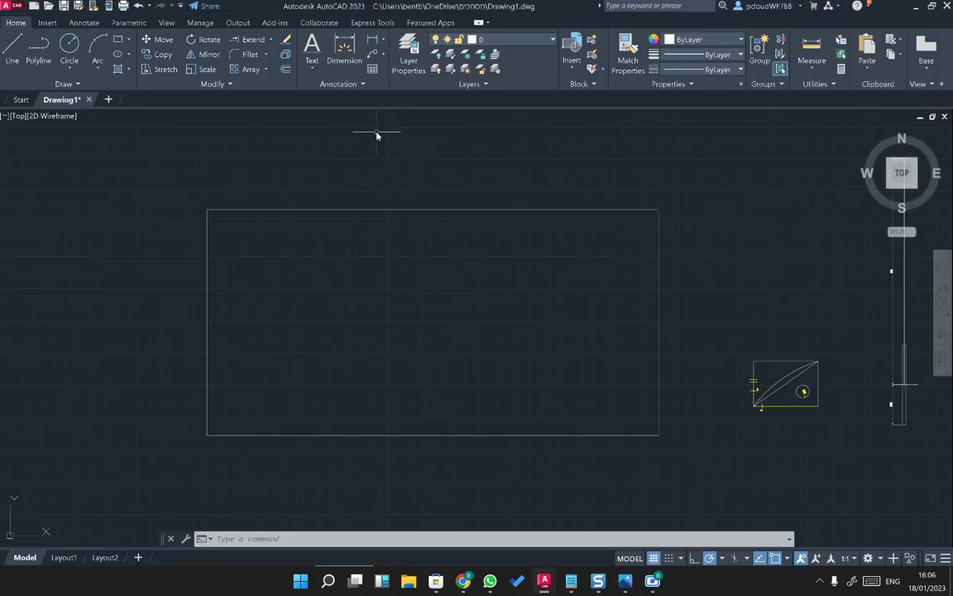
{"action": "left_click", "coordinate": [286, 71]}
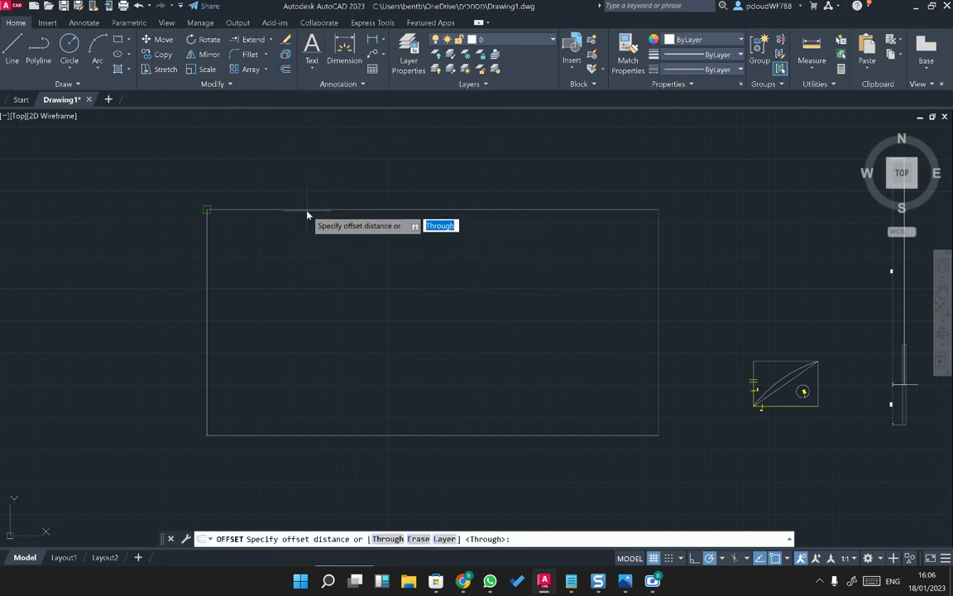
{"action": "scroll", "coordinate": [325, 209], "scroll_direction": "up", "scroll_amount": 3}
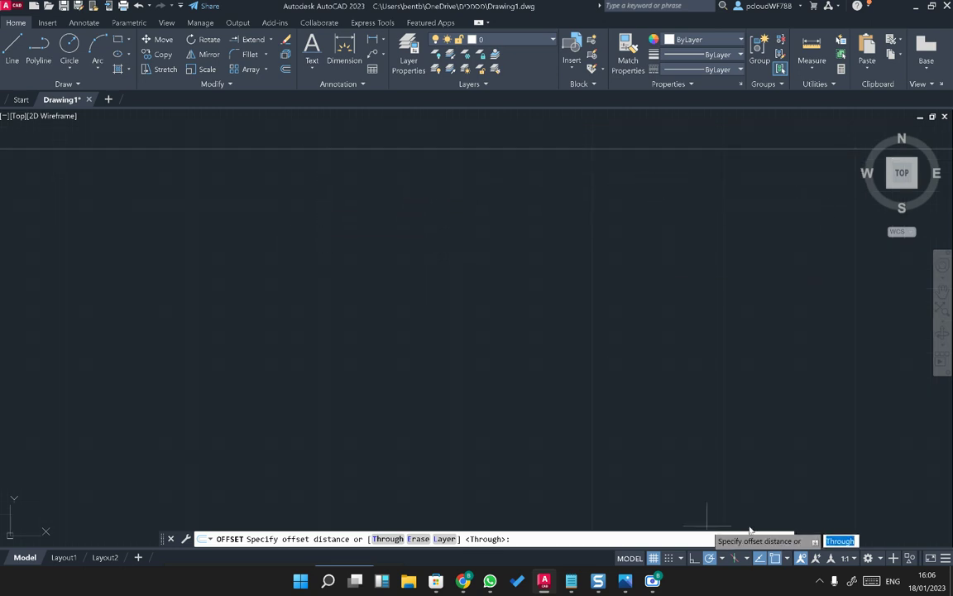
{"action": "scroll", "coordinate": [606, 313], "scroll_direction": "down", "scroll_amount": 3}
{"action": "key", "text": "Escape"}
{"action": "key", "text": "Escape"}
- Offset the large frame rectangle inward by a distance of 50
{"action": "left_click", "coordinate": [532, 250]}
{"action": "left_click", "coordinate": [517, 224]}
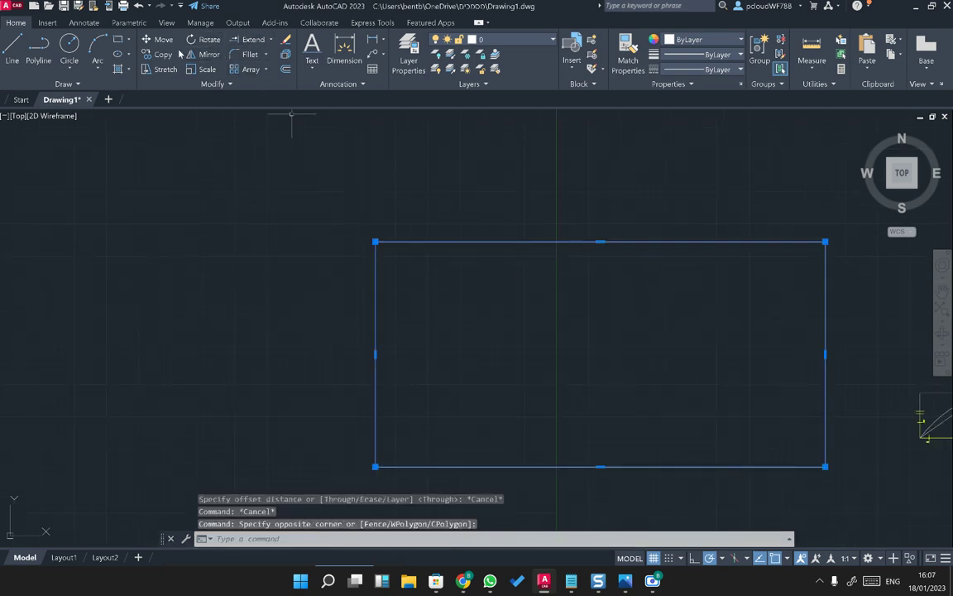
{"action": "key", "text": "Return"}
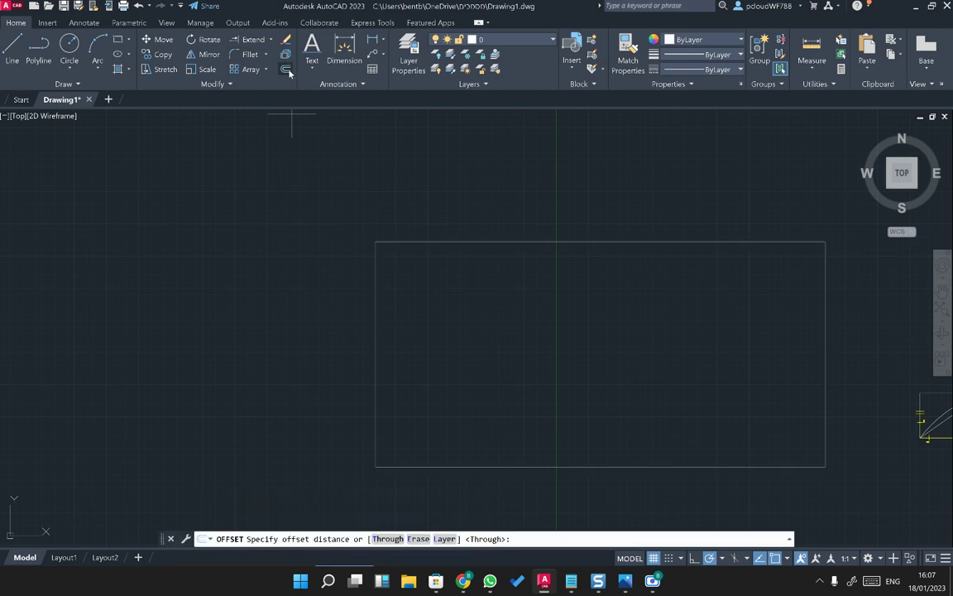
{"action": "left_click", "coordinate": [604, 248]}
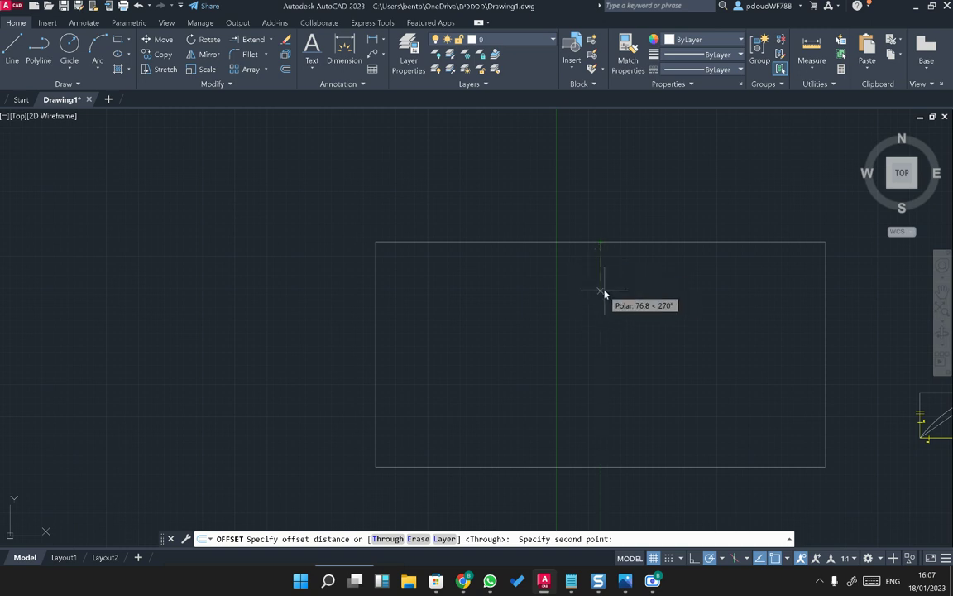
{"action": "left_click", "coordinate": [603, 279]}
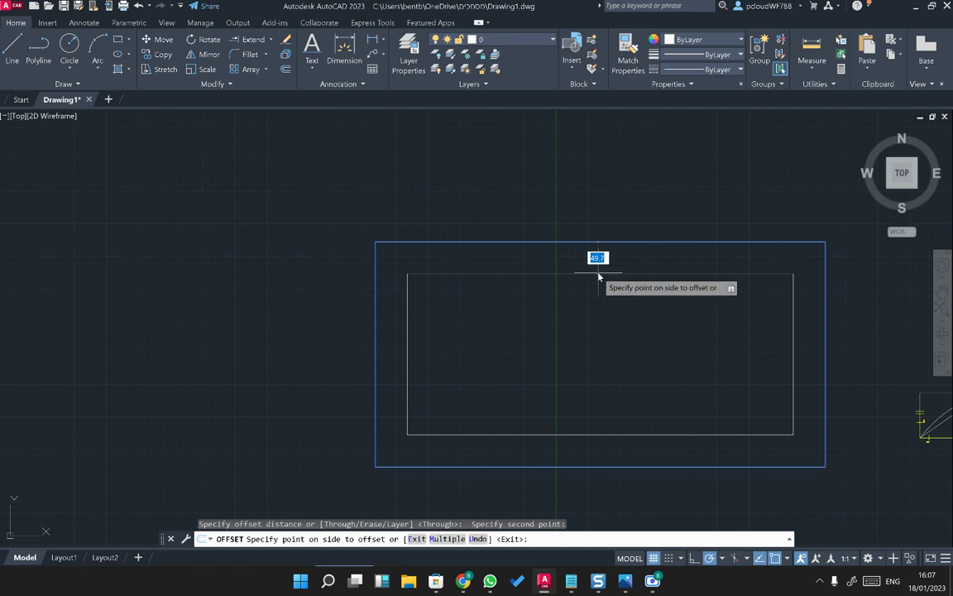
{"action": "key", "text": "Return"}
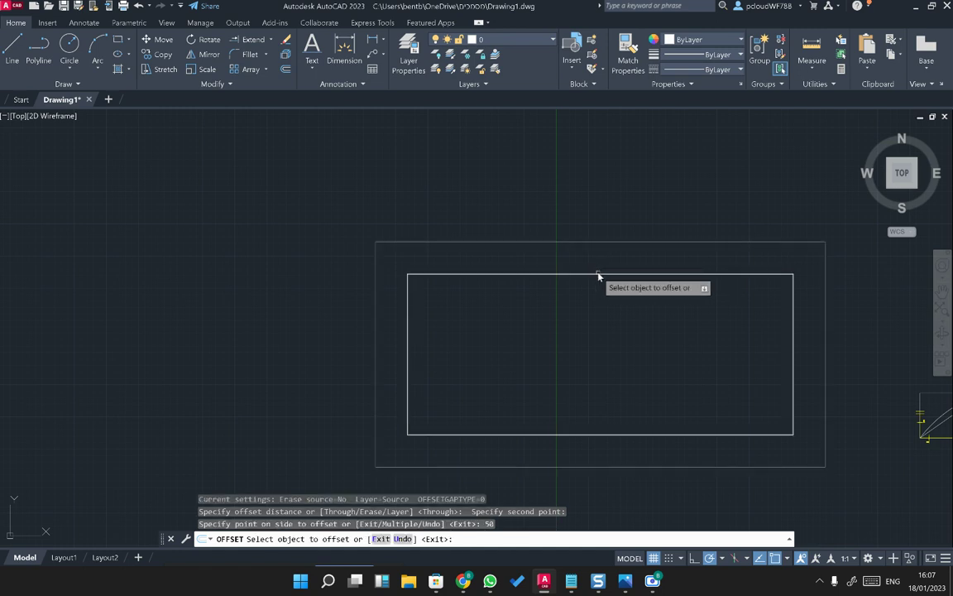
{"action": "key", "text": "Escape"}
- Try to offset the original frame rectangle outward by a distance of 50
{"action": "key", "text": "Return"}
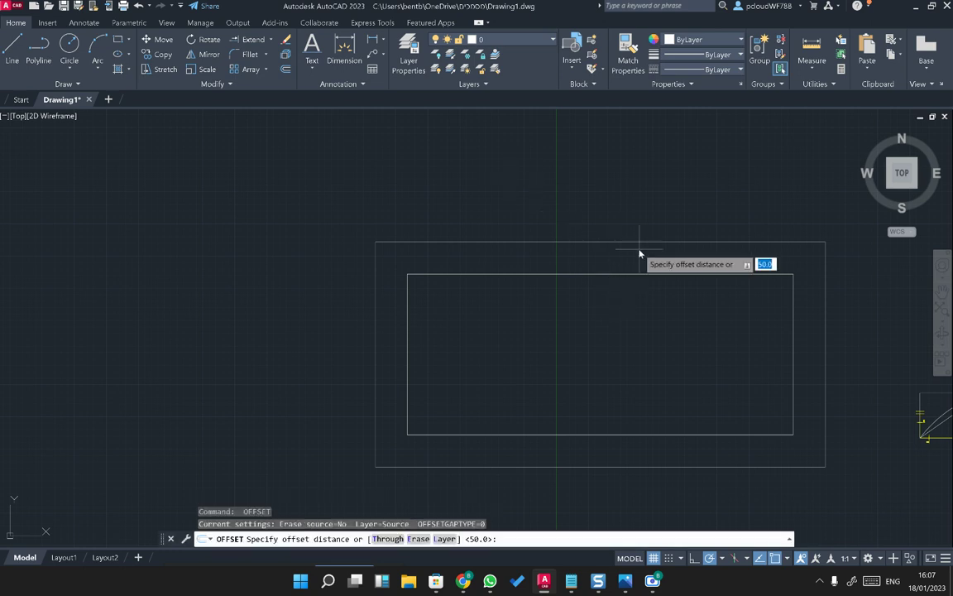
{"action": "left_click", "coordinate": [600, 242]}
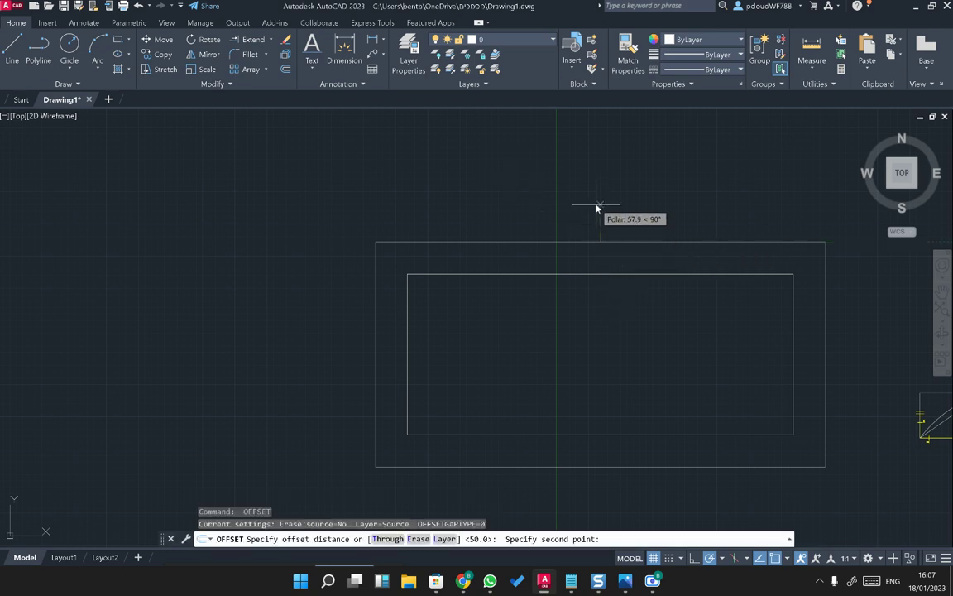
{"action": "type", "text": "50"}
{"action": "key", "text": "Return"}
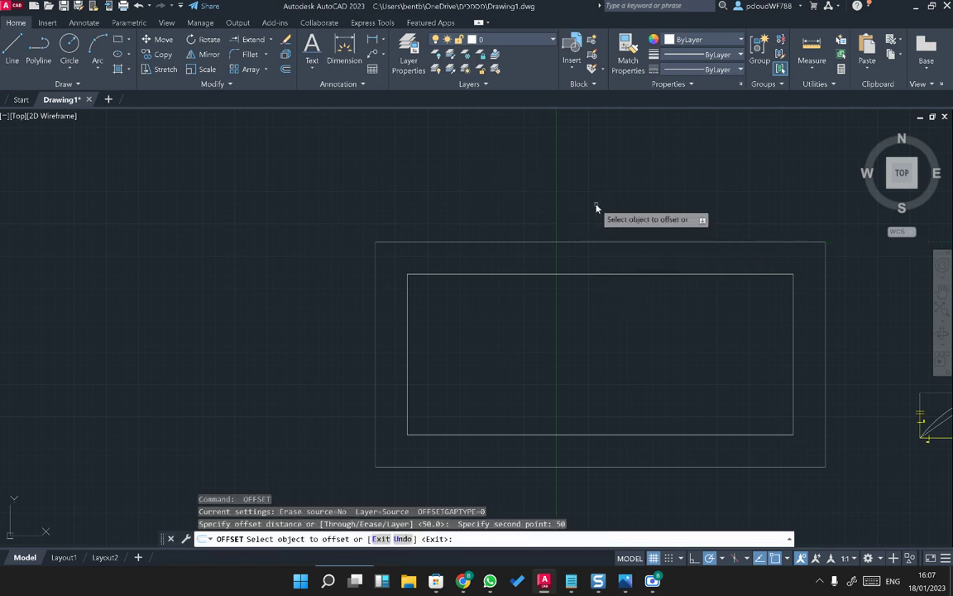
{"action": "left_click", "coordinate": [619, 242]}
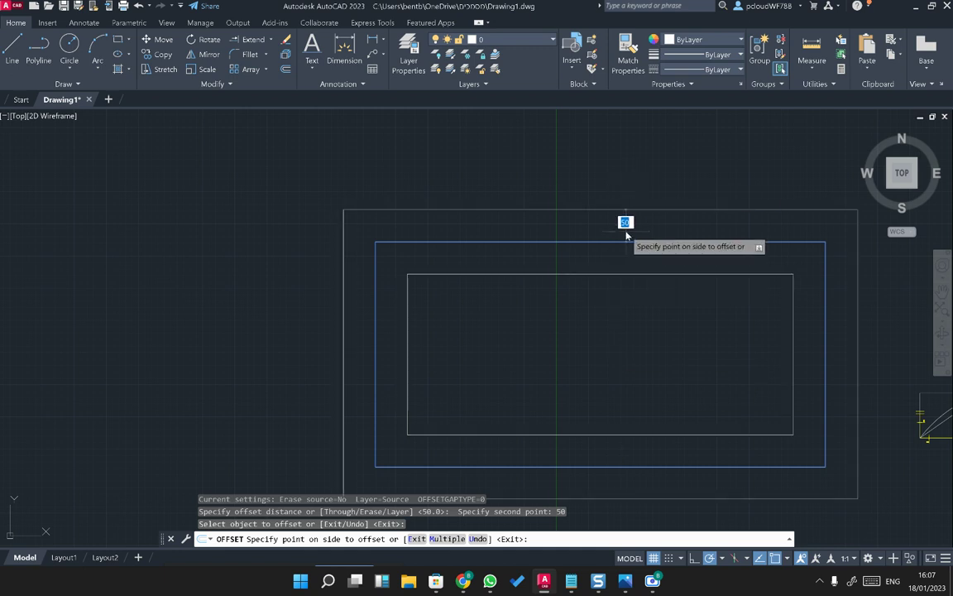
{"action": "key", "text": "Escape"}
{"action": "key", "text": "Escape"}
{"action": "middle_click_drag", "start_coordinate": [681, 272], "coordinate": [663, 200]}
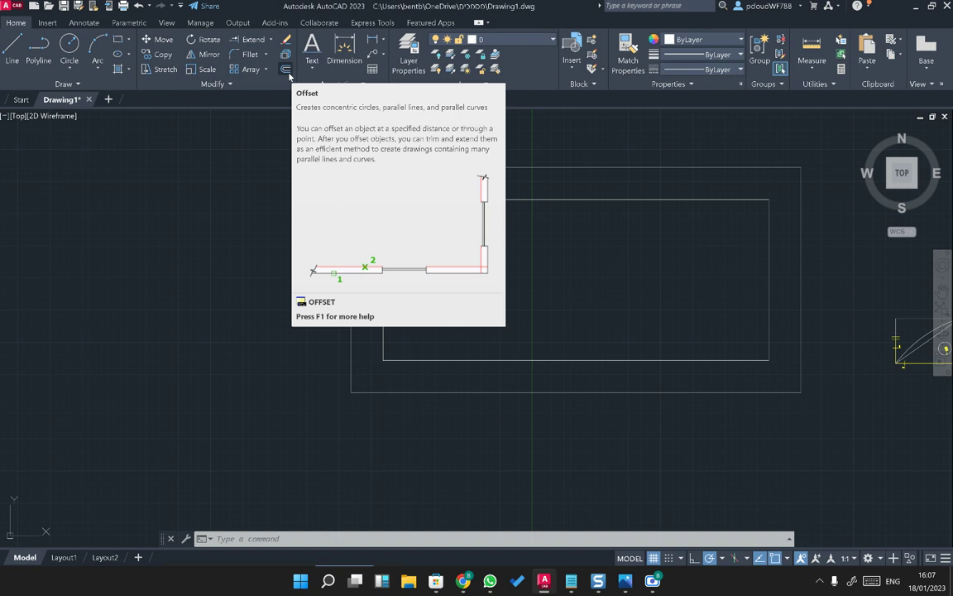
- Draw a vertical line about 110 long in the empty area beside the large frame
{"action": "middle_click_drag", "start_coordinate": [786, 329], "coordinate": [611, 282]}
{"action": "type", "text": "l"}
{"action": "key", "text": "Return"}
{"action": "left_click", "coordinate": [717, 157]}
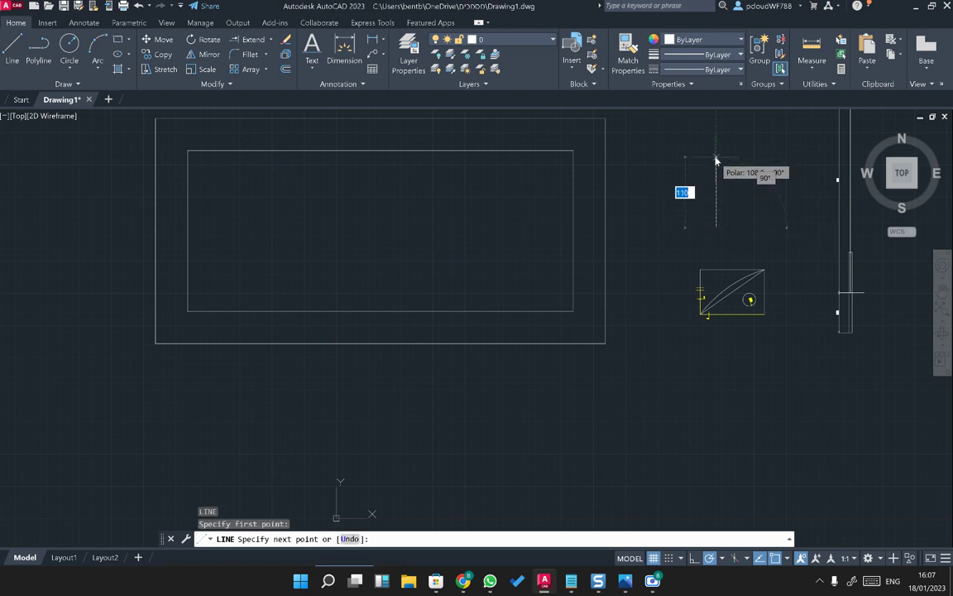
{"action": "left_click", "coordinate": [716, 227]}
{"action": "key", "text": "Escape"}
- Offset the vertical line by 5 towards the side away from the frame, and offset the resulting copy by another 5
{"action": "left_click", "coordinate": [740, 191]}
{"action": "left_click", "coordinate": [692, 206]}
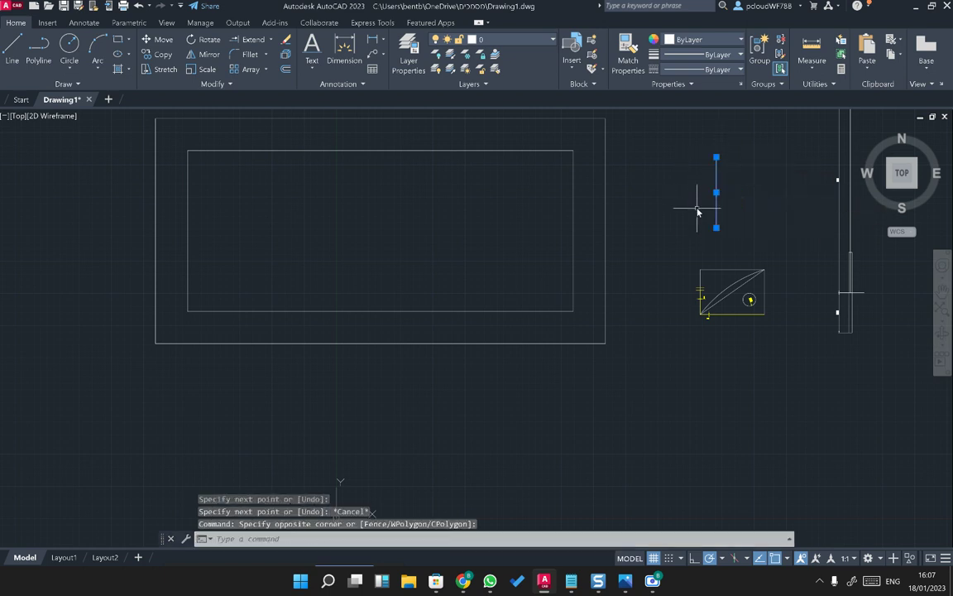
{"action": "left_click", "coordinate": [286, 69]}
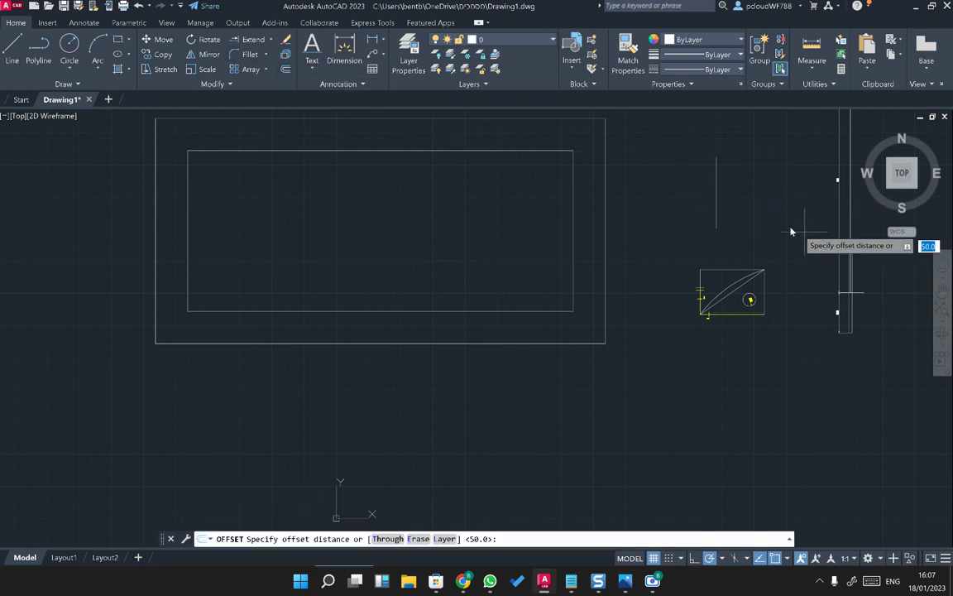
{"action": "left_click", "coordinate": [717, 193]}
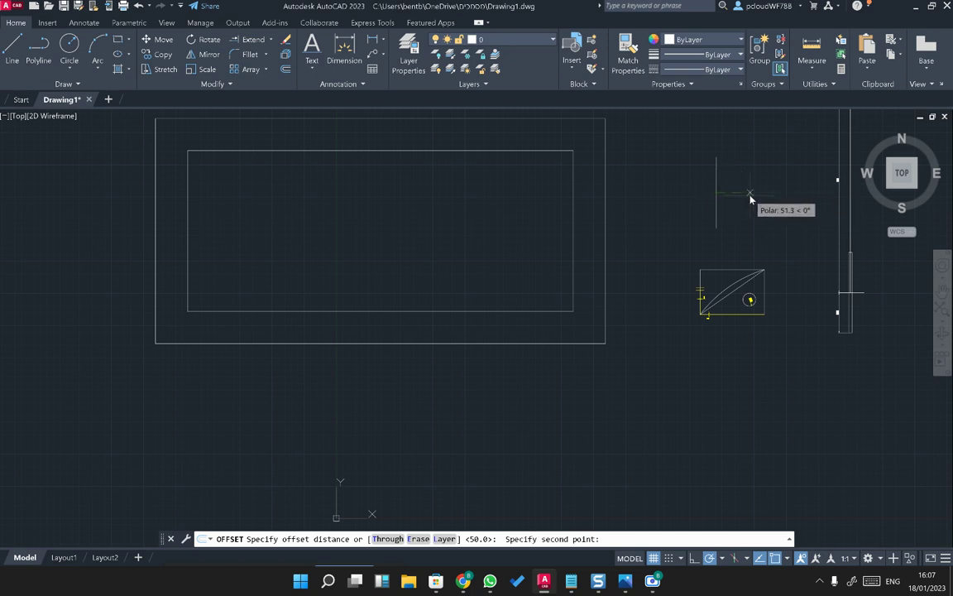
{"action": "left_click", "coordinate": [751, 198]}
{"action": "type", "text": "5"}
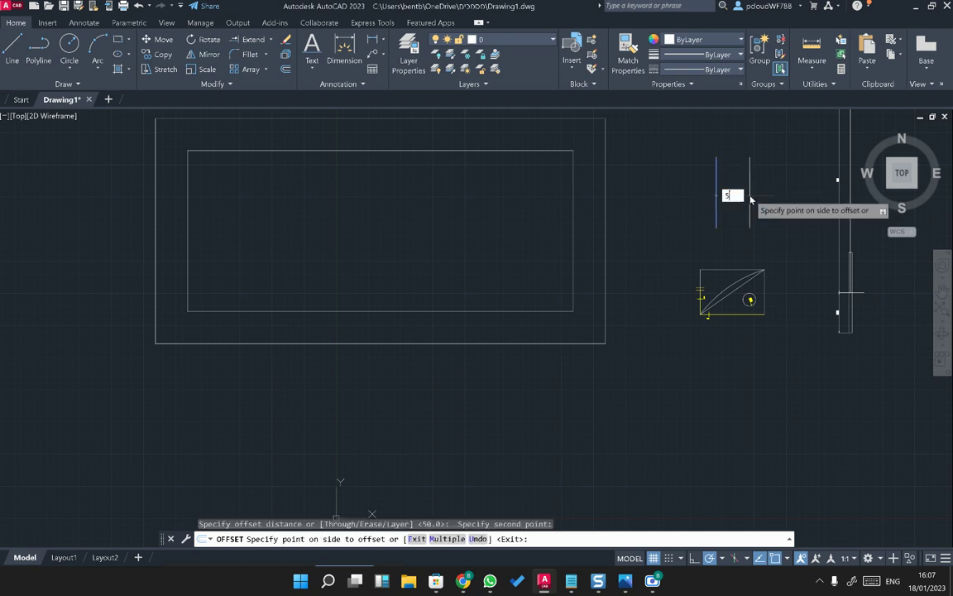
{"action": "key", "text": "Return"}
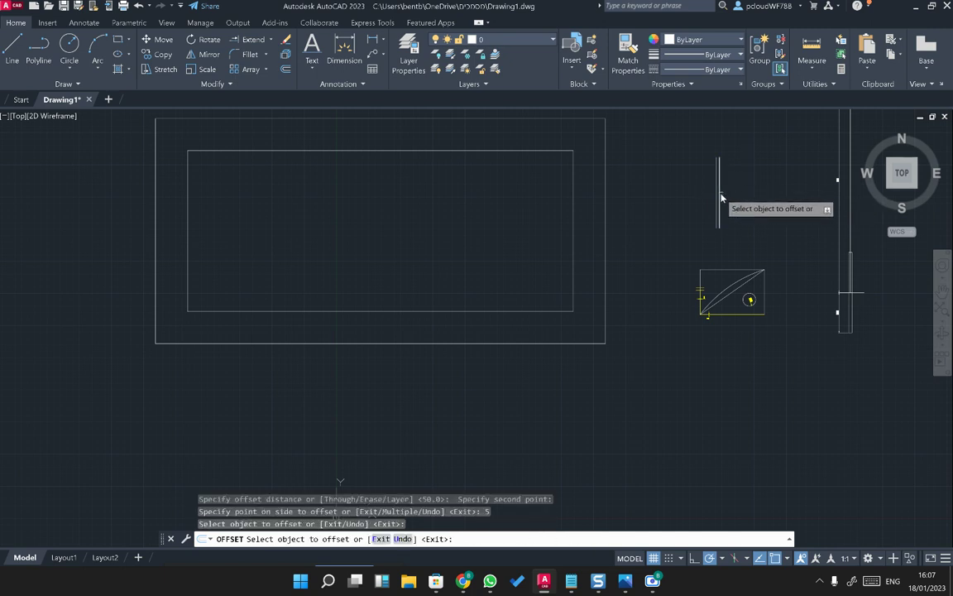
{"action": "left_click", "coordinate": [718, 203]}
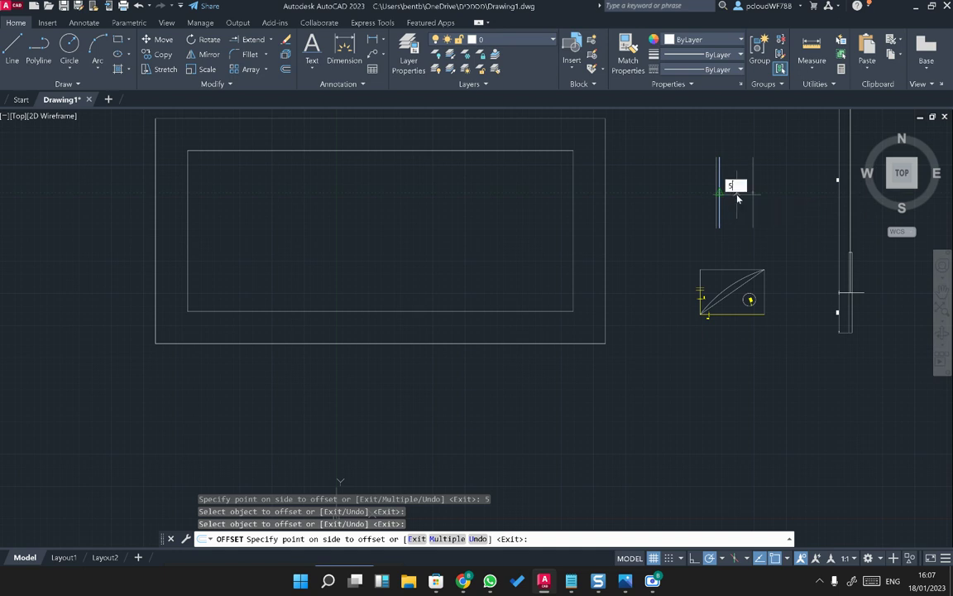
{"action": "left_click", "coordinate": [737, 198]}
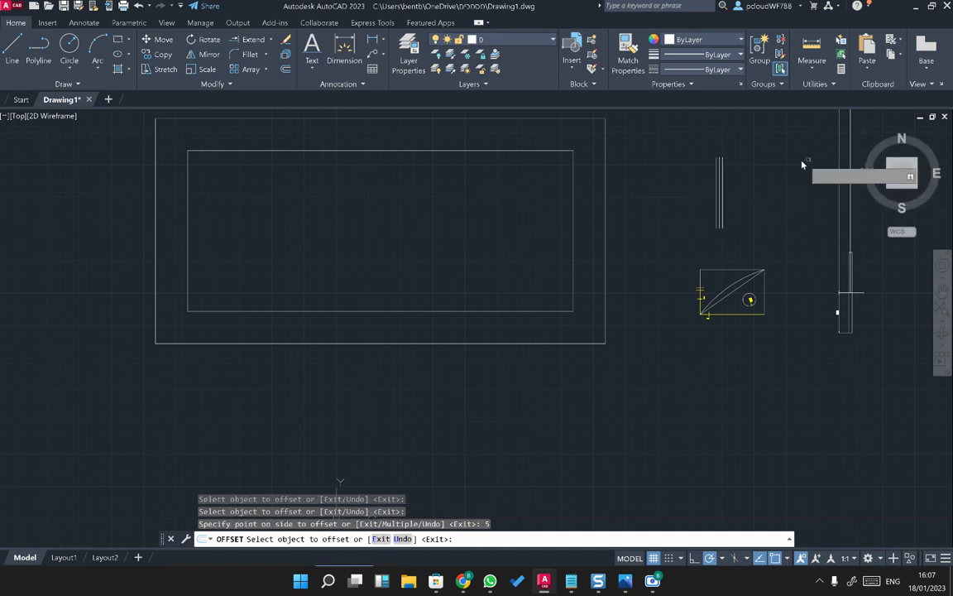
{"action": "key", "text": "Escape"}
{"action": "key", "text": "Escape"}
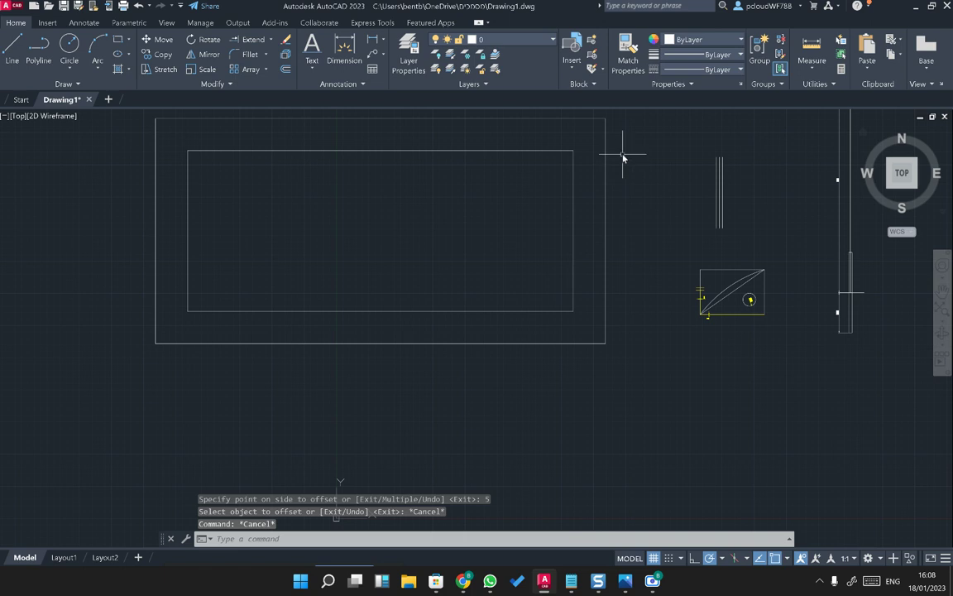
- Erase the three parallel vertical lines beside the frame
{"action": "left_click", "coordinate": [732, 209]}
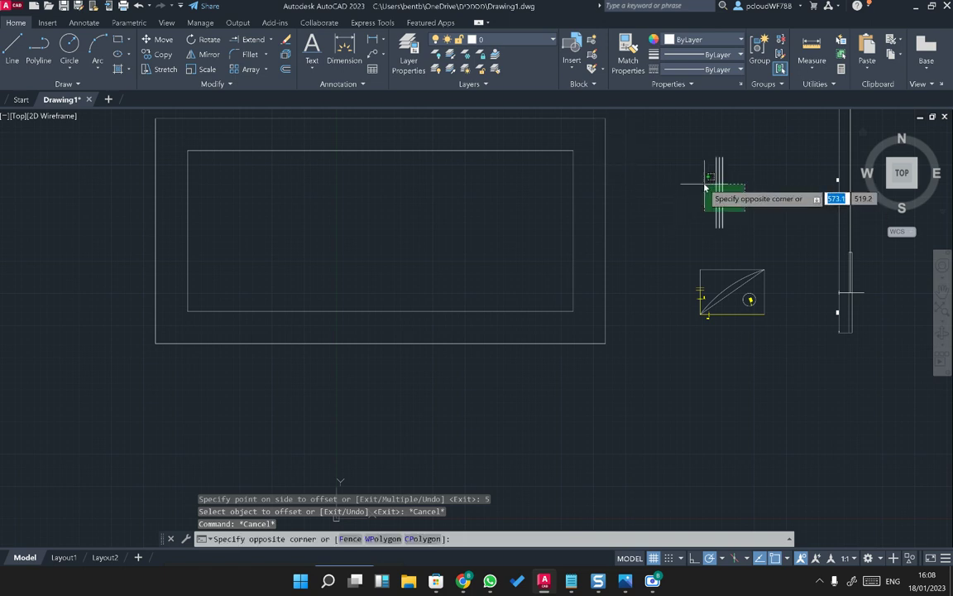
{"action": "left_click", "coordinate": [704, 187]}
{"action": "key", "text": "Delete"}
- Examine the grille's line pattern in the photographed drawing and return to the AutoCAD drawing
{"action": "scroll", "coordinate": [542, 232], "scroll_direction": "up", "scroll_amount": 2}
{"action": "mouse_move", "coordinate": [542, 232]}
{"action": "middle_mouse_down"}
{"action": "mouse_move", "coordinate": [547, 245]}
{"action": "mouse_move", "coordinate": [802, 318]}
{"action": "mouse_move", "coordinate": [885, 291]}
{"action": "mouse_move", "coordinate": [613, 272]}
{"action": "middle_mouse_up"}
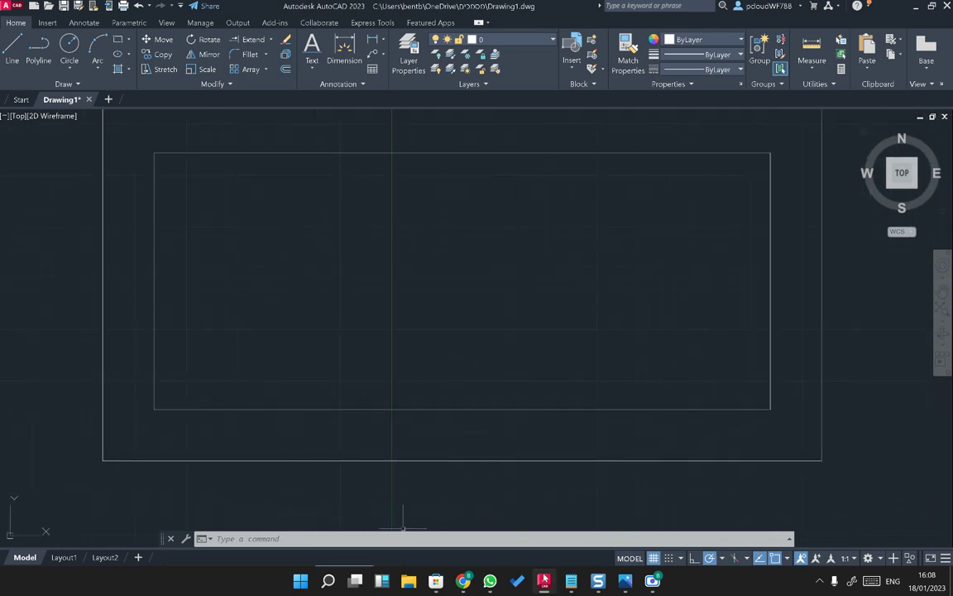
{"action": "left_click", "coordinate": [625, 582]}
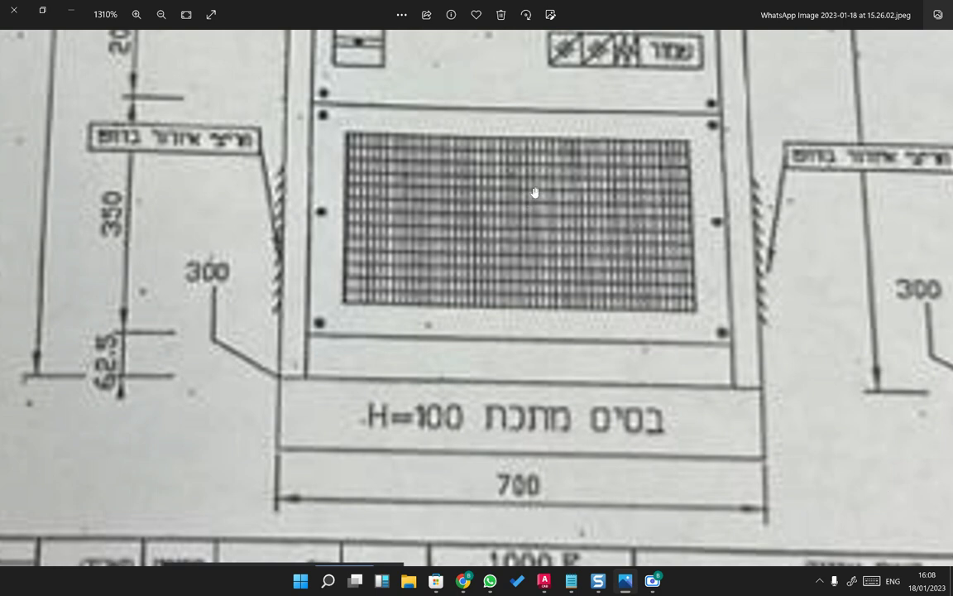
{"action": "key", "text": "alt+Tab"}
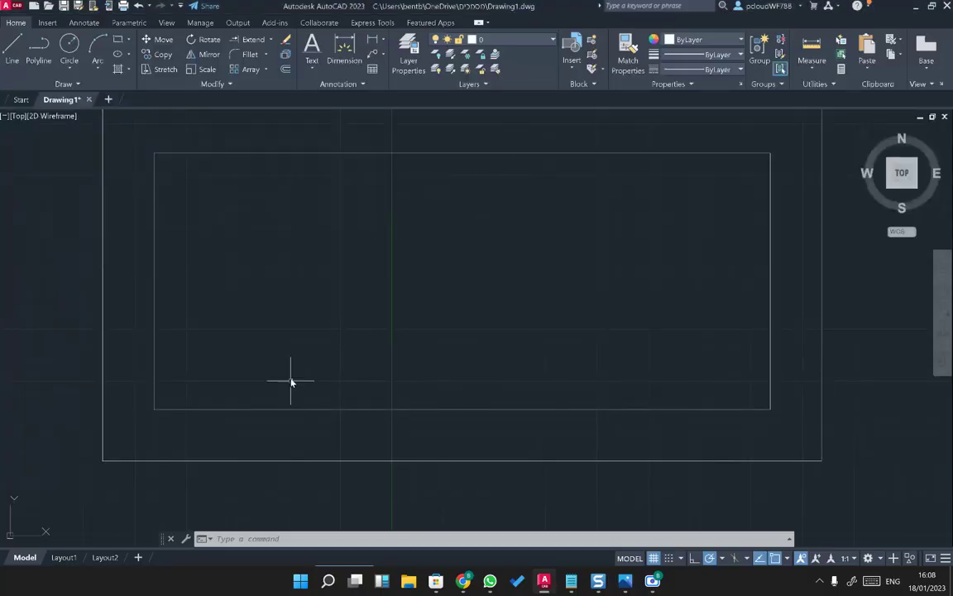
{"action": "type", "text": "l"}
{"action": "key", "text": "Return"}
{"action": "left_click", "coordinate": [154, 408]}
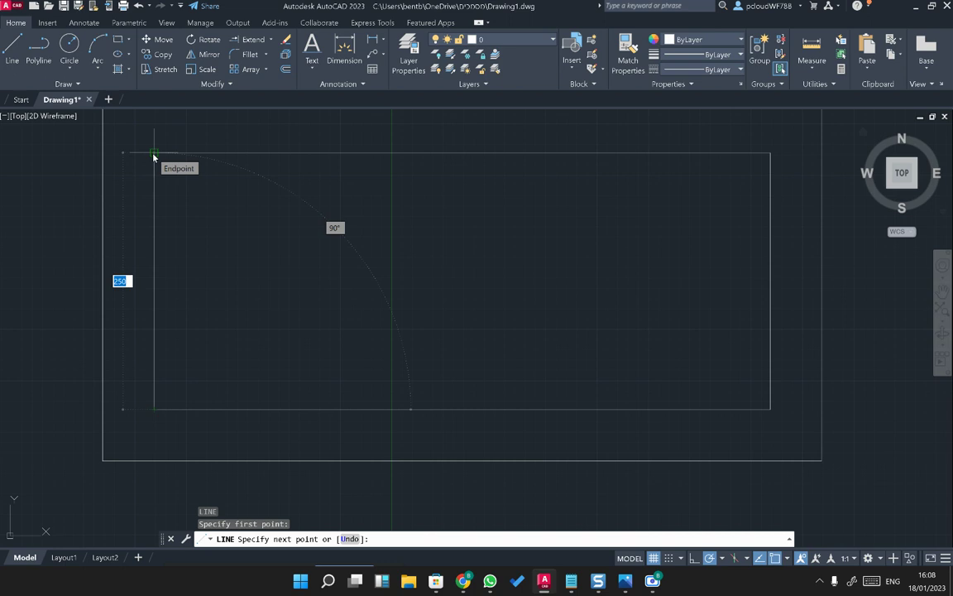
{"action": "key", "text": "Escape"}
{"action": "key", "text": "Escape"}
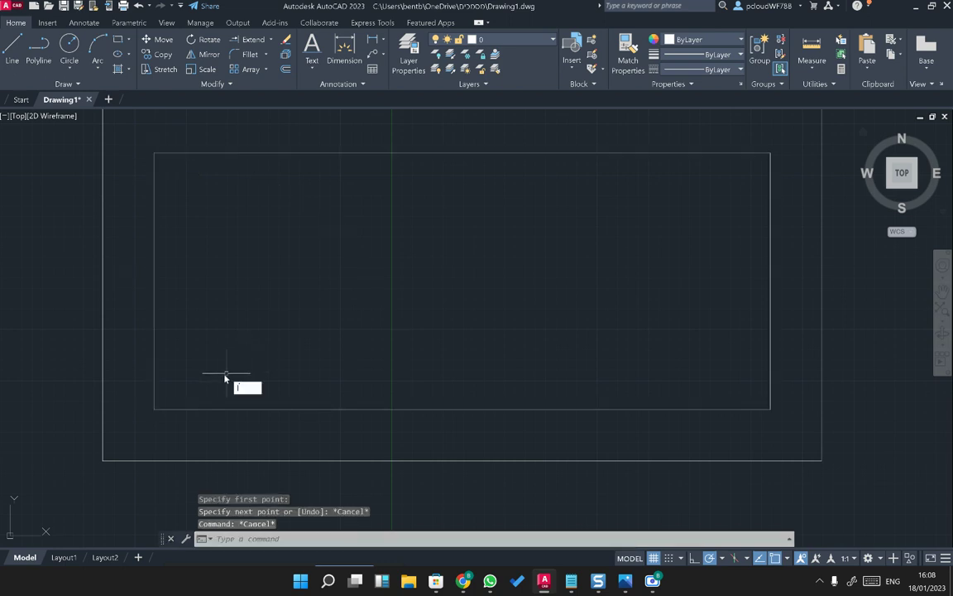
{"action": "key", "text": "space"}
{"action": "key", "text": "Escape"}
{"action": "key", "text": "Escape"}
- Draw a line along the bottom edge of the inner rectangle from its lower-left to its lower-right corner
{"action": "left_click", "coordinate": [11, 59]}
{"action": "left_click", "coordinate": [154, 409]}
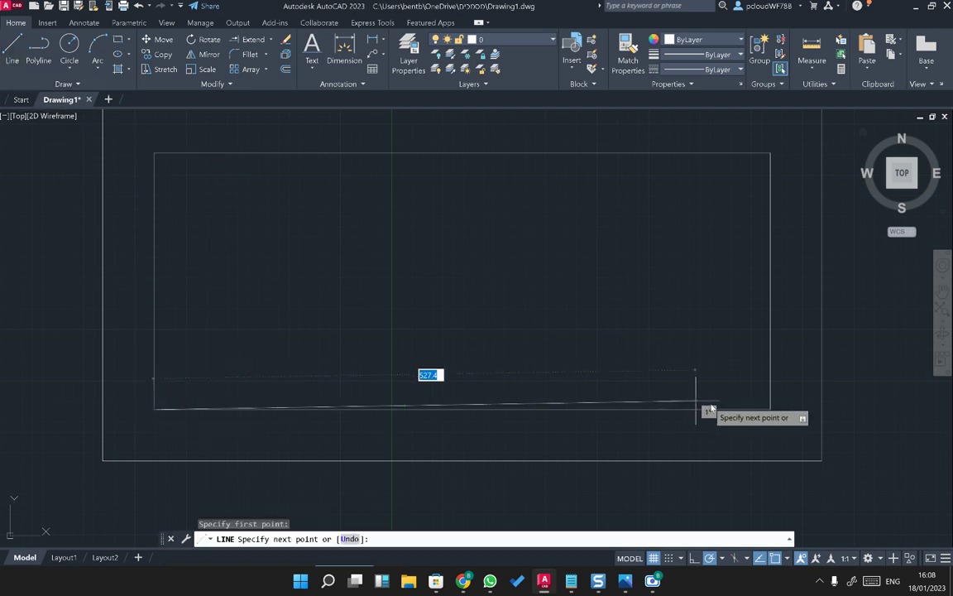
{"action": "left_click", "coordinate": [770, 409]}
{"action": "key", "text": "Escape"}
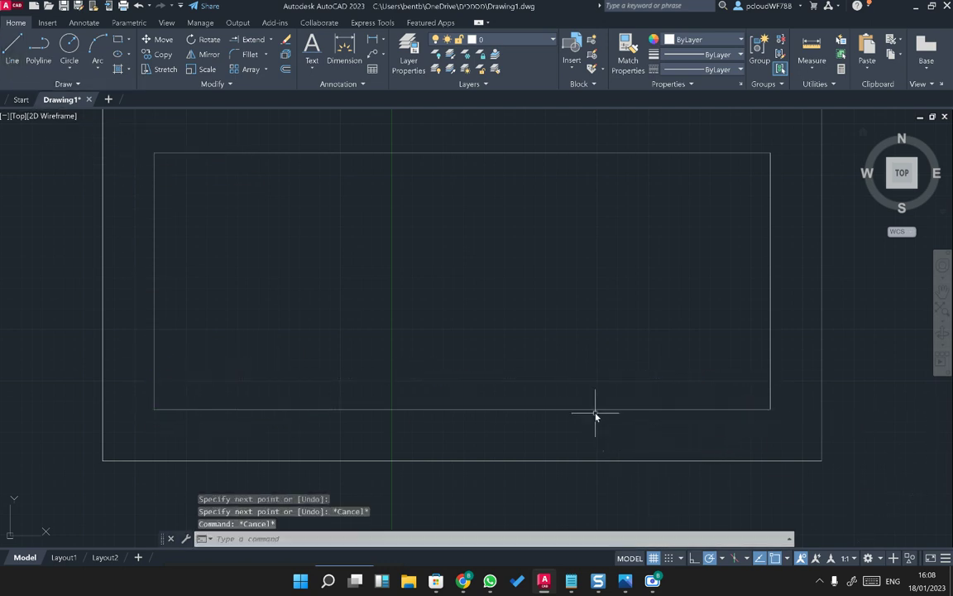
- Move the line on the inner rectangle's bottom edge straight up by 25
{"action": "left_click", "coordinate": [589, 409]}
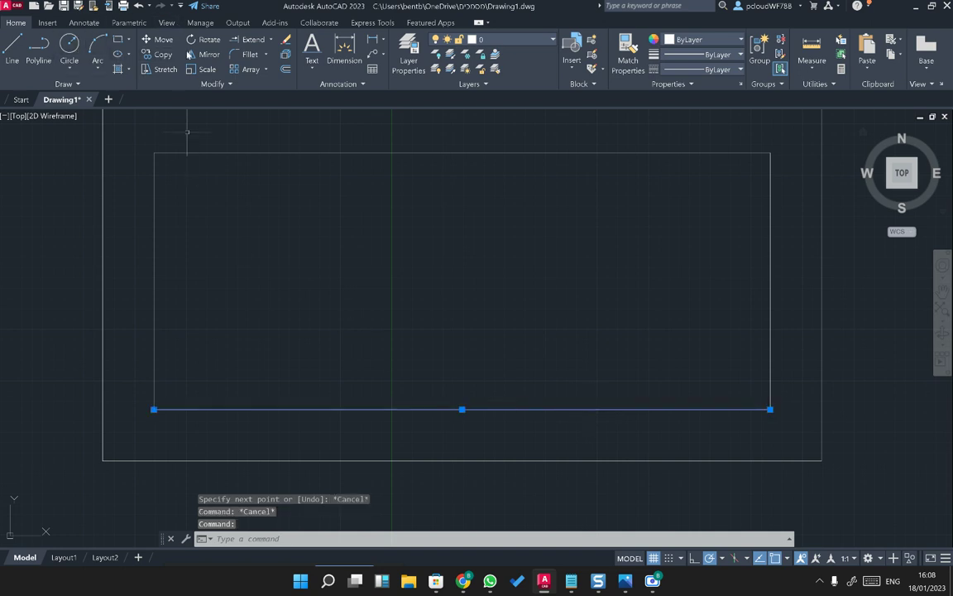
{"action": "left_click", "coordinate": [157, 39]}
{"action": "left_click", "coordinate": [308, 338]}
{"action": "type", "text": "25"}
{"action": "key", "text": "Return"}
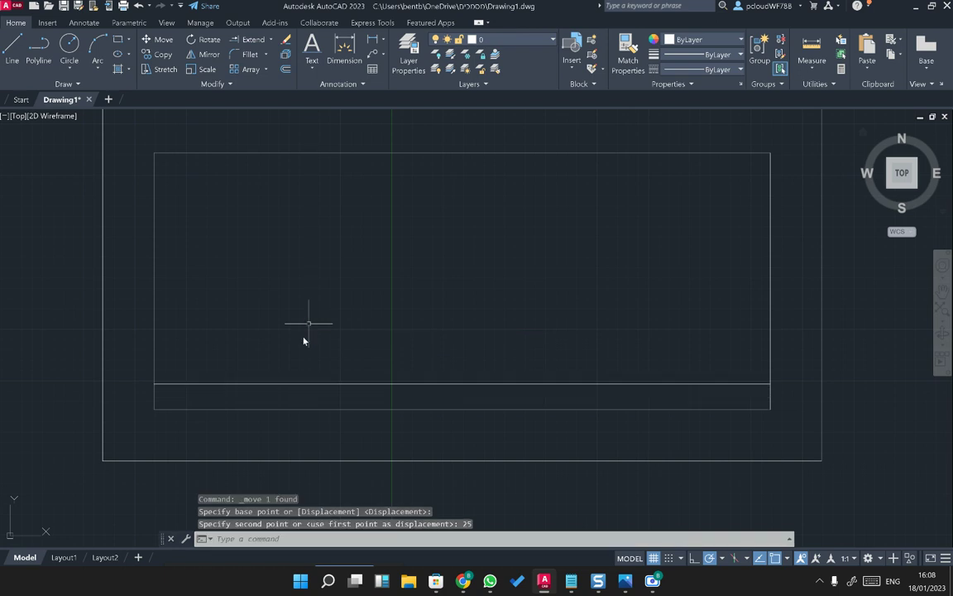
- Try to create a rectangular array of the horizontal line with a single column
{"action": "left_click", "coordinate": [273, 383]}
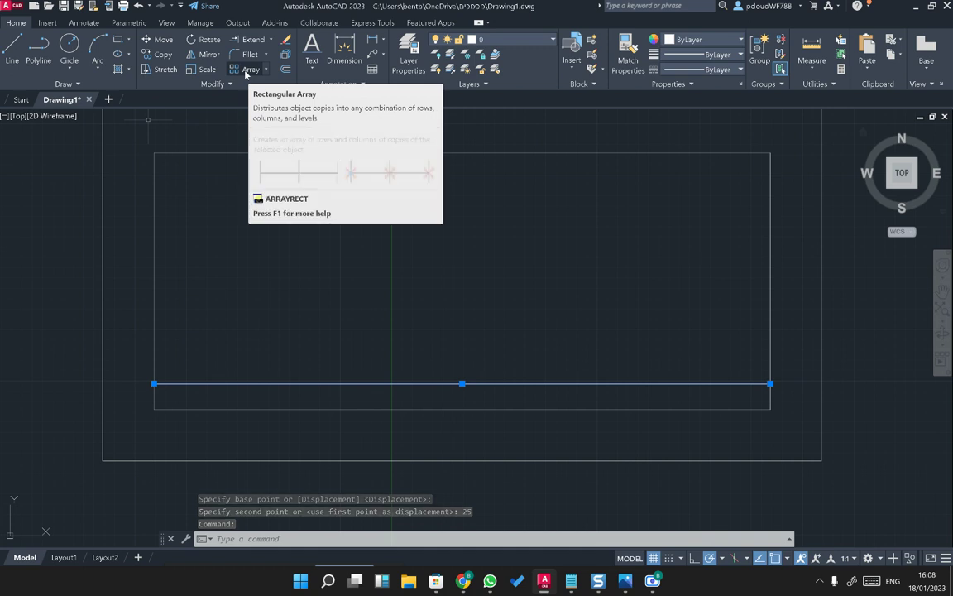
{"action": "left_click", "coordinate": [245, 71]}
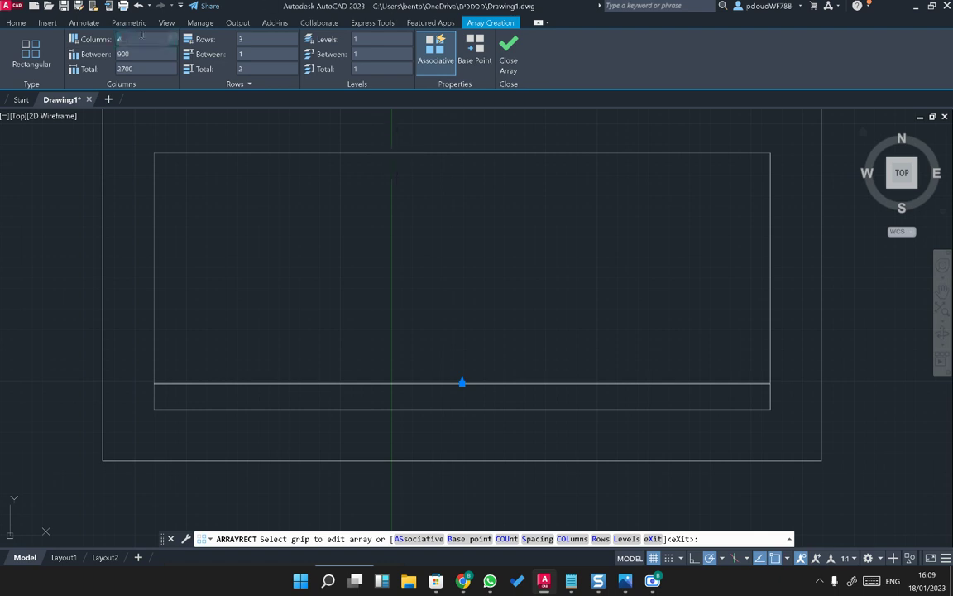
{"action": "scroll", "coordinate": [394, 193], "scroll_direction": "down", "scroll_amount": 5}
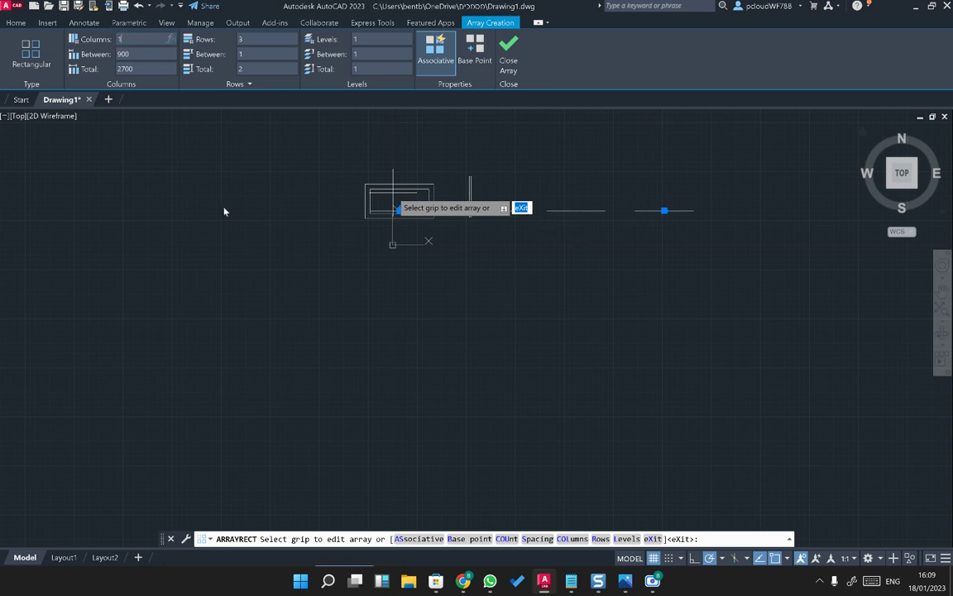
{"action": "scroll", "coordinate": [224, 207], "scroll_direction": "up", "scroll_amount": 5}
{"action": "key", "text": "Escape"}
{"action": "scroll", "coordinate": [770, 310], "scroll_direction": "down", "scroll_amount": 3}
{"action": "key", "text": "ctrl+z"}
{"action": "key", "text": "ctrl+z"}
{"action": "key", "text": "ctrl+z"}
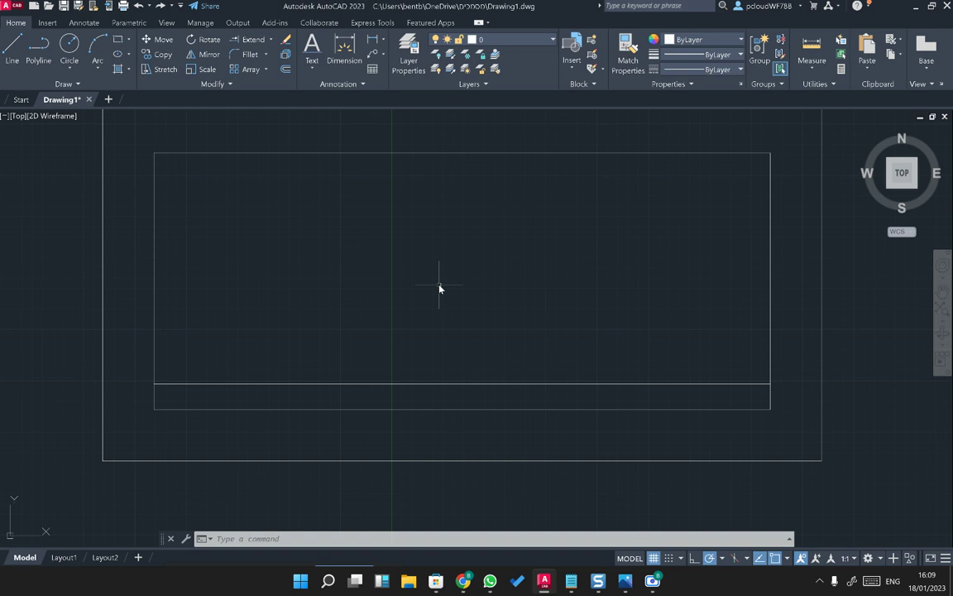
- Erase the horizontal line inside the inner rectangle and undo the erasure
{"action": "left_click", "coordinate": [439, 385]}
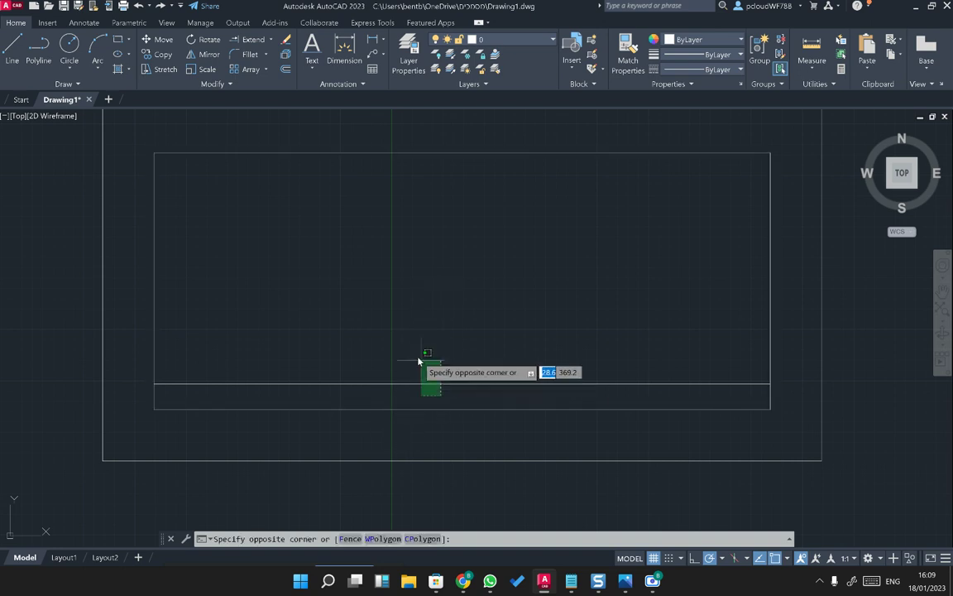
{"action": "left_click", "coordinate": [421, 364]}
{"action": "key", "text": "Delete"}
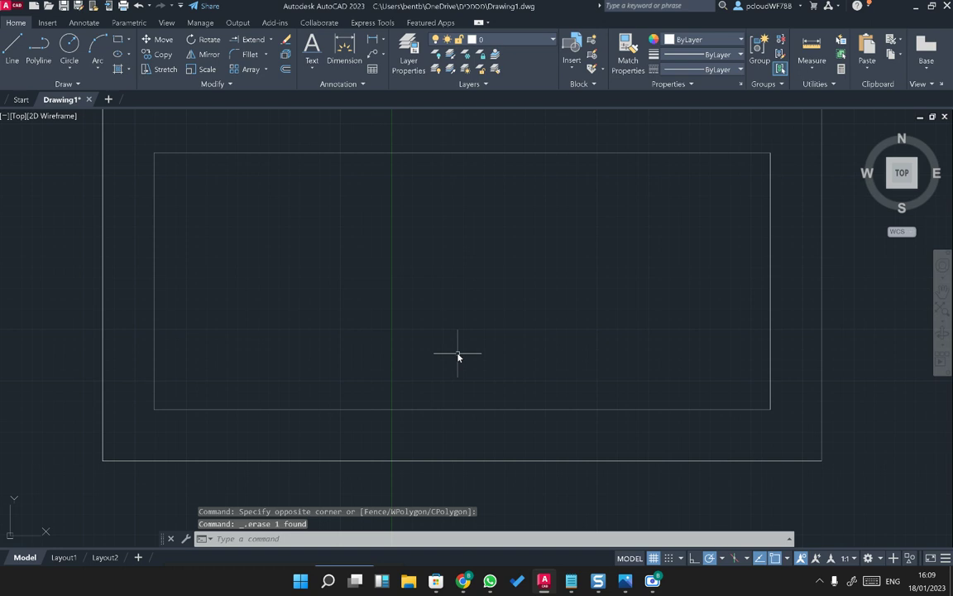
{"action": "key", "text": "ctrl+z"}
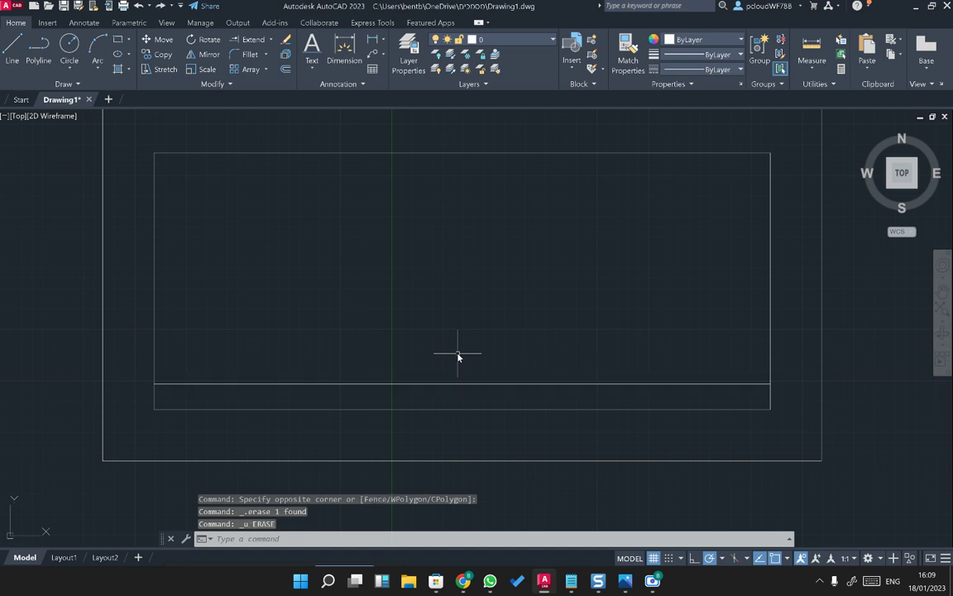
{"action": "left_click", "coordinate": [641, 128]}
{"action": "left_click", "coordinate": [606, 173]}
{"action": "left_click", "coordinate": [771, 153]}
{"action": "left_click", "coordinate": [570, 252]}
{"action": "key", "text": "ctrl+z"}
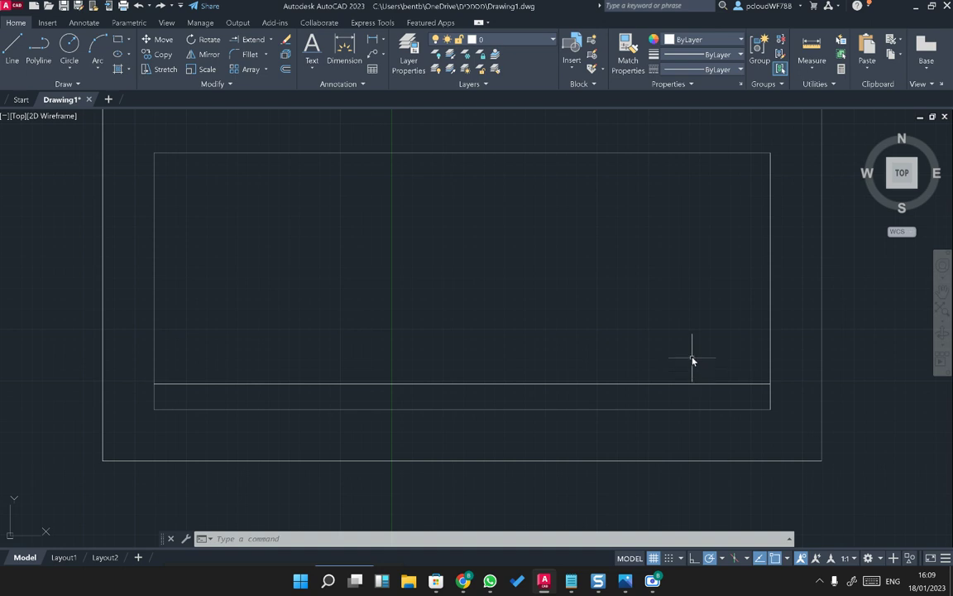
- Start a rectangular array of the horizontal line inside the inner rectangle and set its column count to 1
{"action": "left_click_drag", "start_coordinate": [659, 386], "coordinate": [637, 391]}
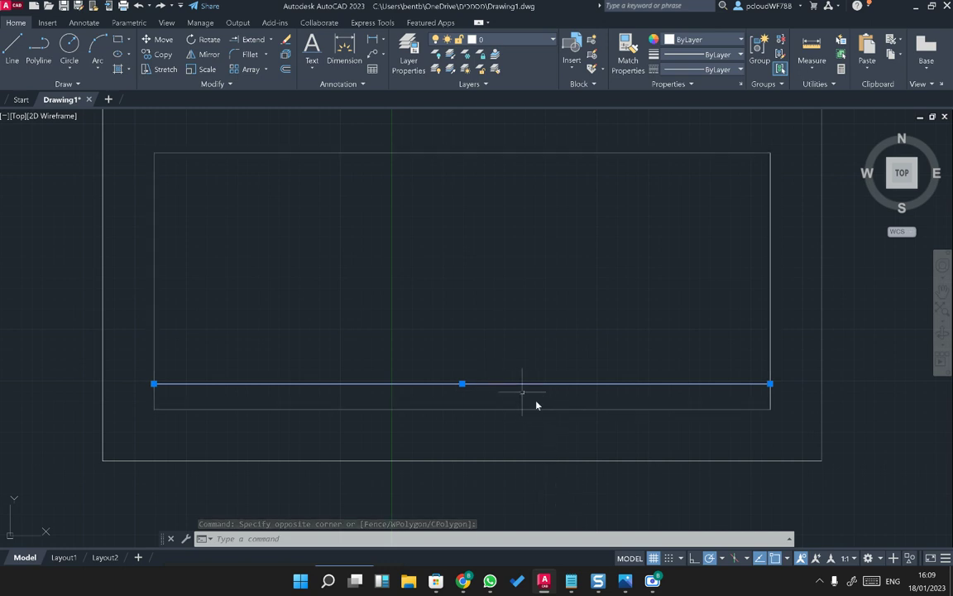
{"action": "left_click", "coordinate": [249, 70]}
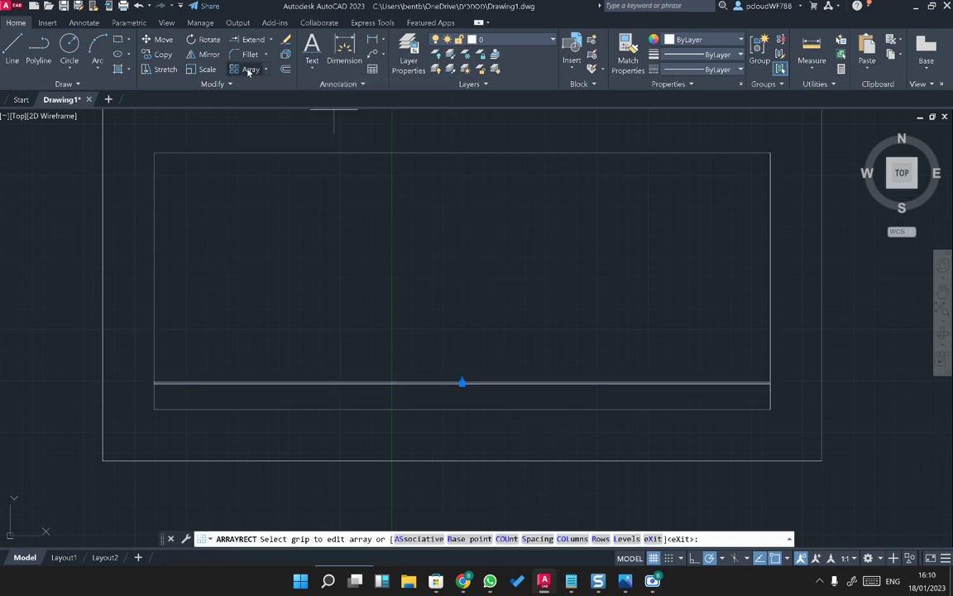
{"action": "scroll", "coordinate": [465, 340], "scroll_direction": "down", "scroll_amount": 8}
{"action": "scroll", "coordinate": [445, 317], "scroll_direction": "up", "scroll_amount": 5}
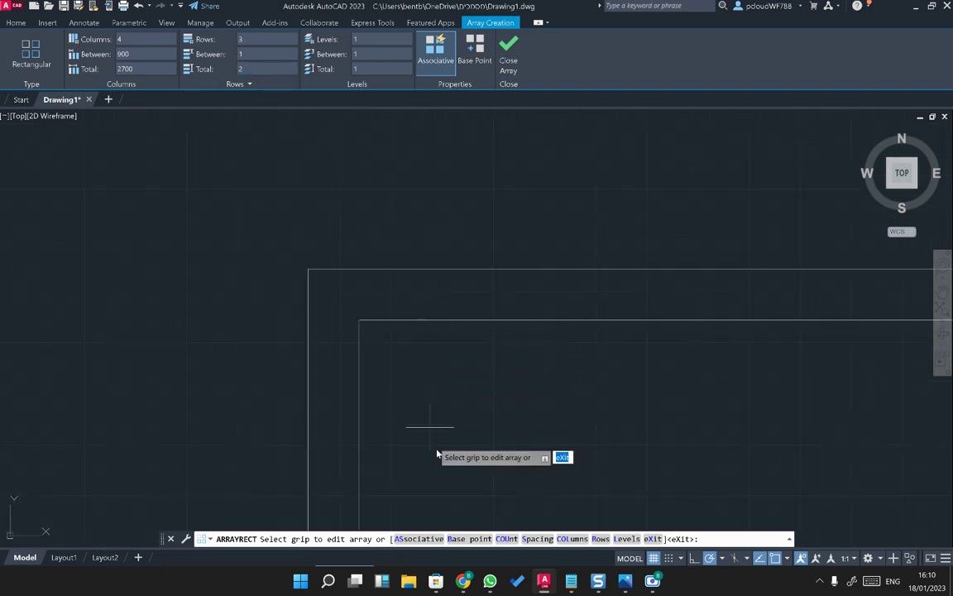
{"action": "scroll", "coordinate": [485, 442], "scroll_direction": "down", "scroll_amount": 2}
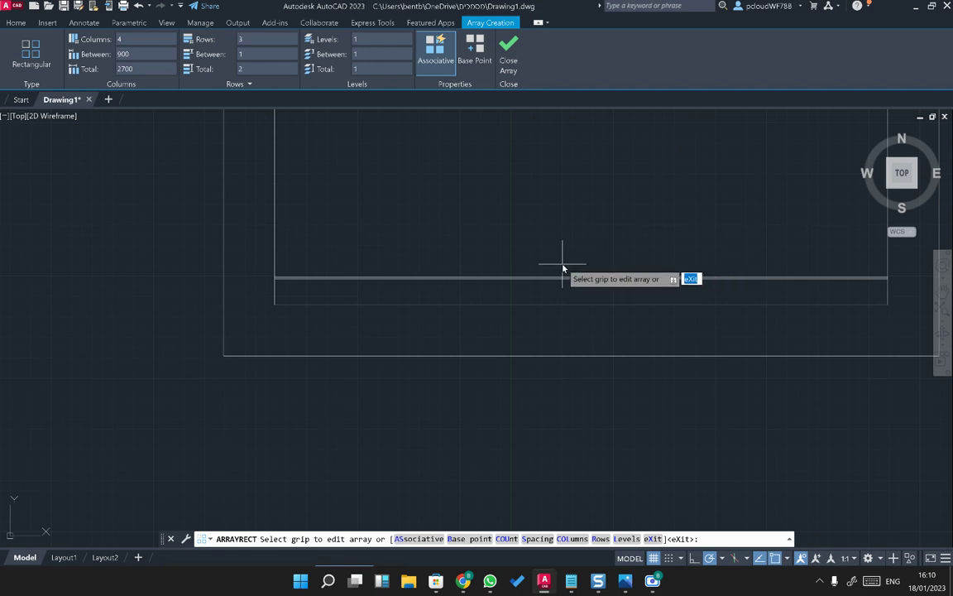
{"action": "scroll", "coordinate": [562, 278], "scroll_direction": "down", "scroll_amount": 4}
{"action": "middle_click_drag", "start_coordinate": [719, 315], "coordinate": [473, 277]}
{"action": "scroll", "coordinate": [463, 273], "scroll_direction": "down", "scroll_amount": 4}
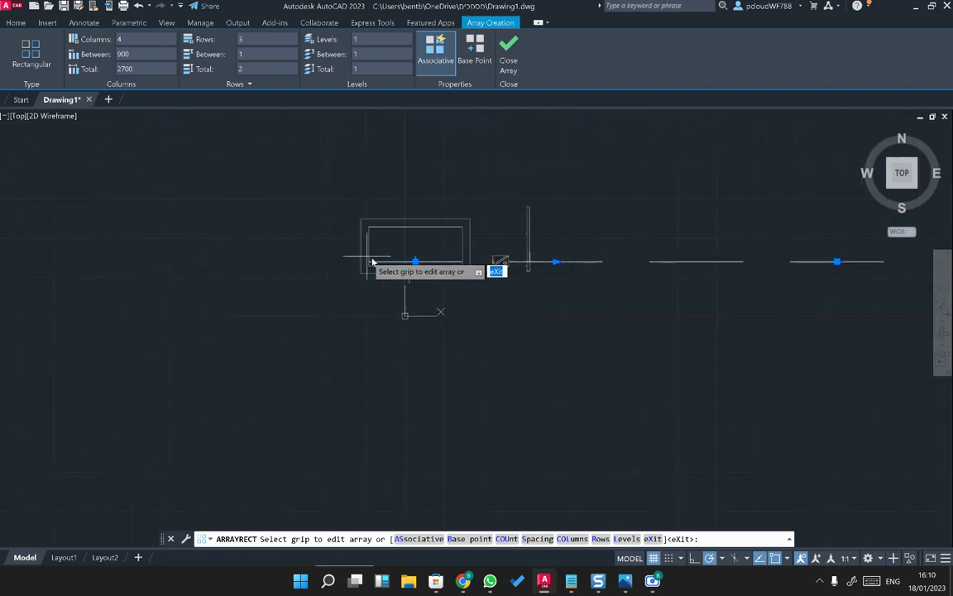
{"action": "left_click", "coordinate": [144, 39]}
{"action": "type", "text": "1"}
{"action": "key", "text": "Return"}
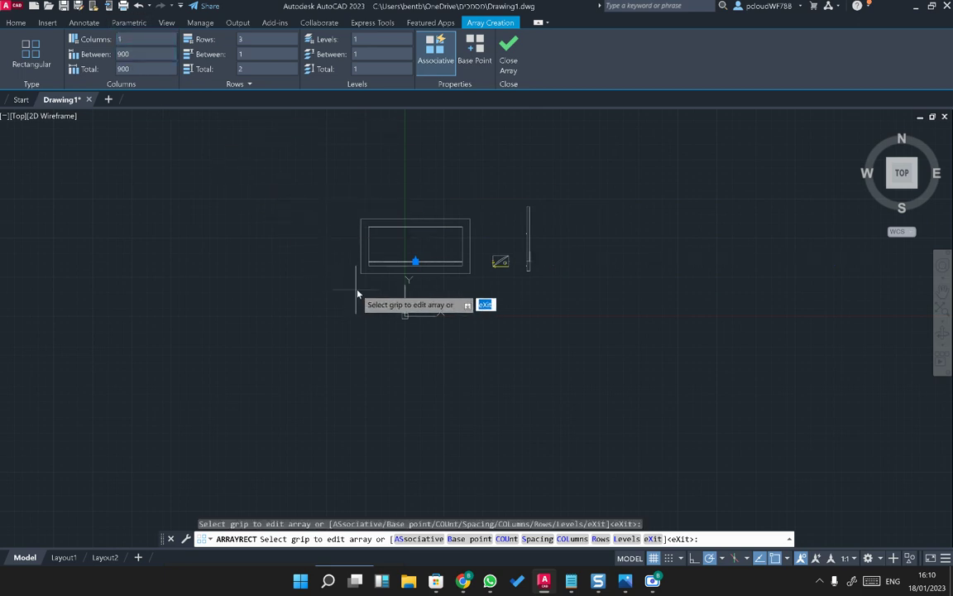
- Set the horizontal line array's row spacing to 25, extend it to 9 rows filling the inner rectangle, and finish the array
{"action": "scroll", "coordinate": [537, 240], "scroll_direction": "up", "scroll_amount": 10}
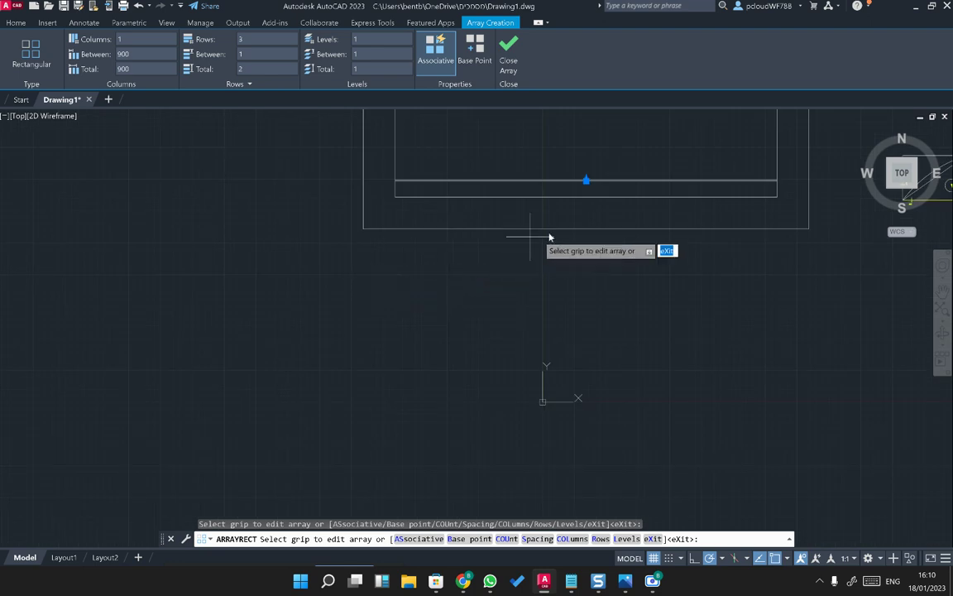
{"action": "left_click", "coordinate": [242, 54]}
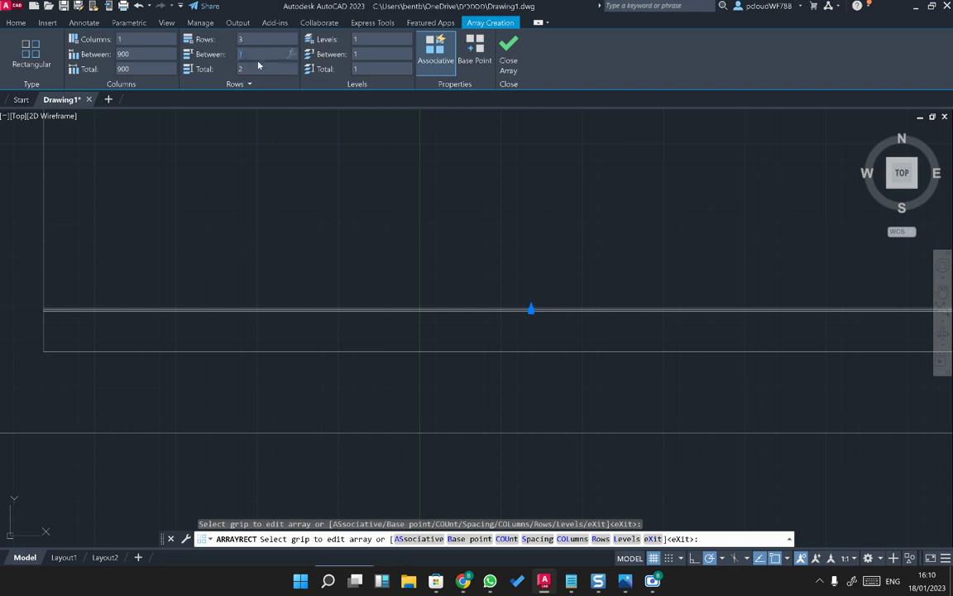
{"action": "key", "text": "Return"}
{"action": "scroll", "coordinate": [607, 219], "scroll_direction": "down", "scroll_amount": 5}
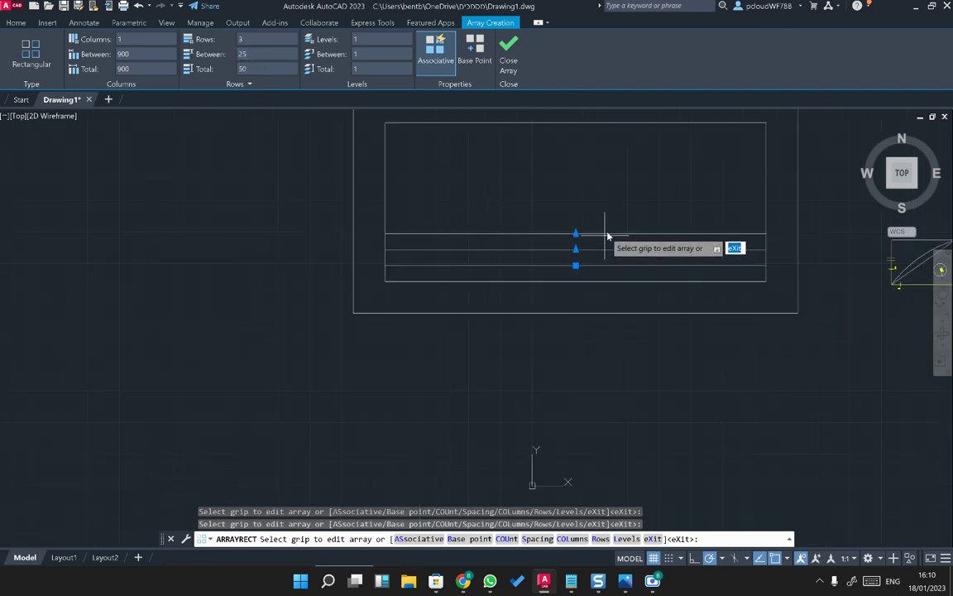
{"action": "left_click", "coordinate": [544, 322]}
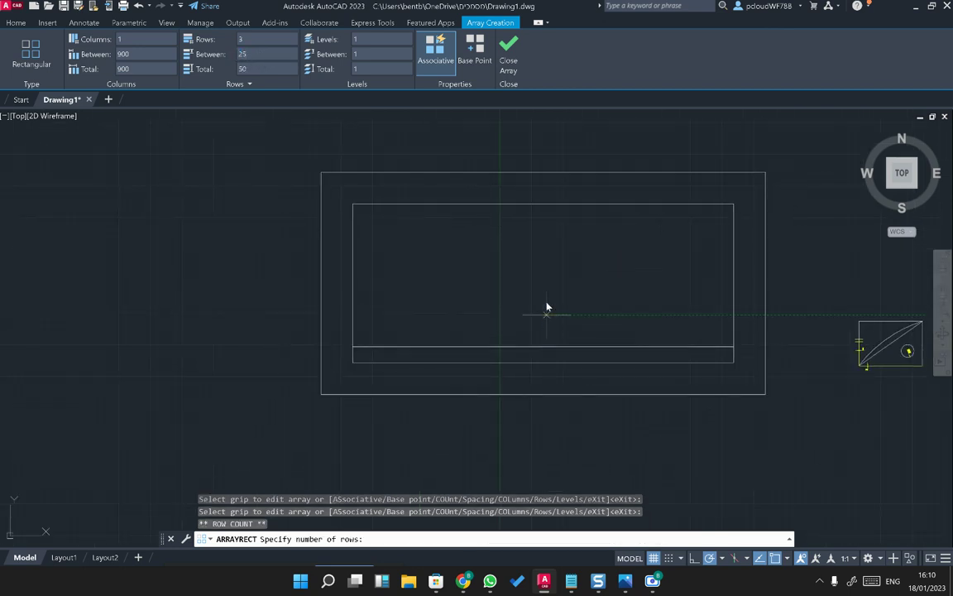
{"action": "left_click", "coordinate": [534, 217]}
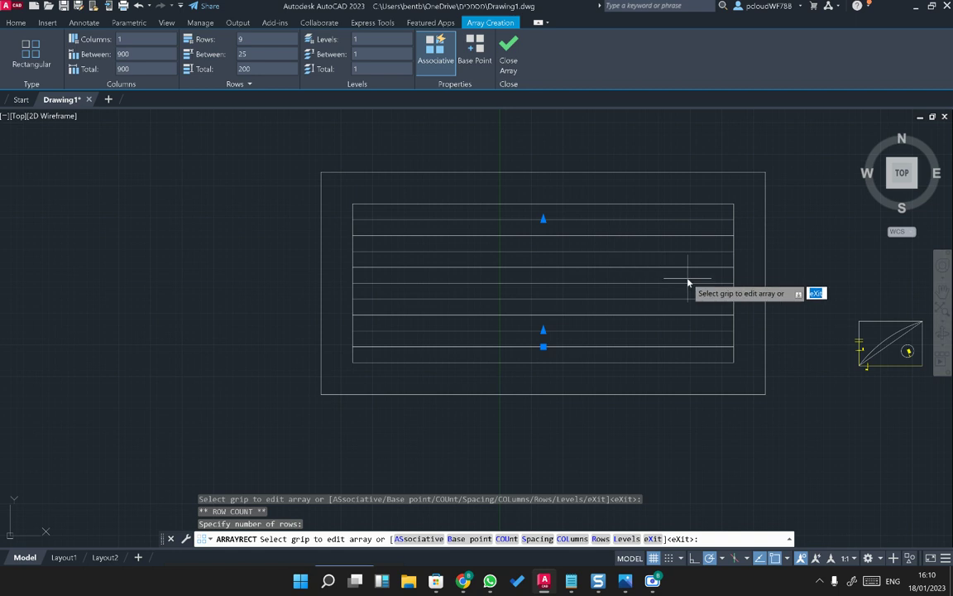
{"action": "key", "text": "Escape"}
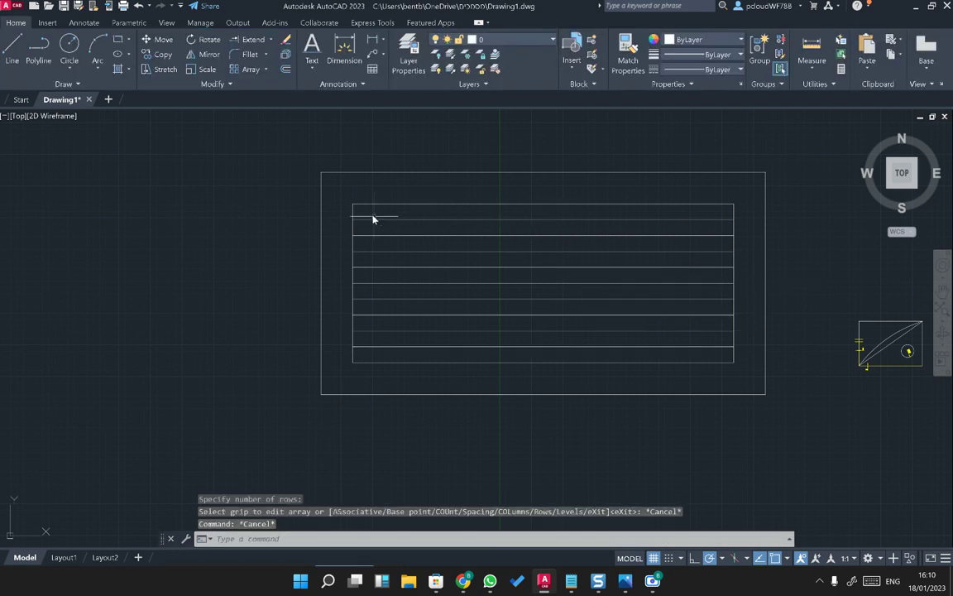
{"action": "type", "text": "l"}
{"action": "key", "text": "Return"}
{"action": "left_click", "coordinate": [354, 203]}
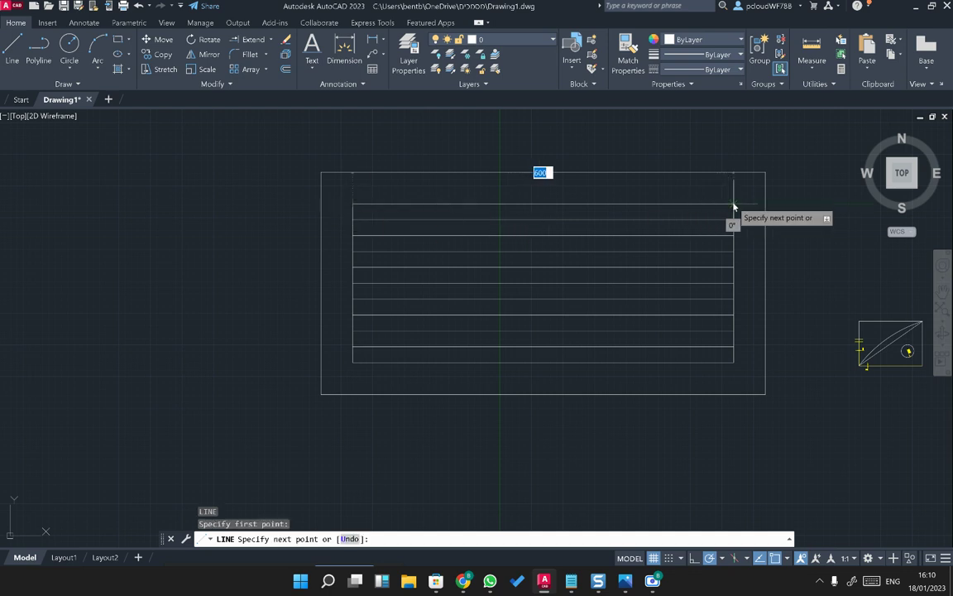
{"action": "key", "text": "Escape"}
{"action": "key", "text": "Return"}
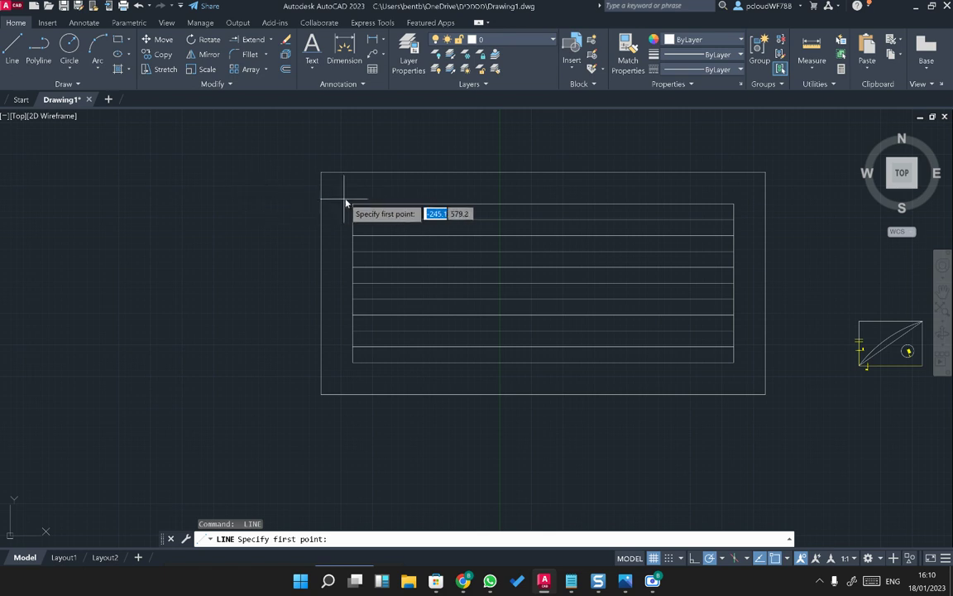
{"action": "key", "text": "Escape"}
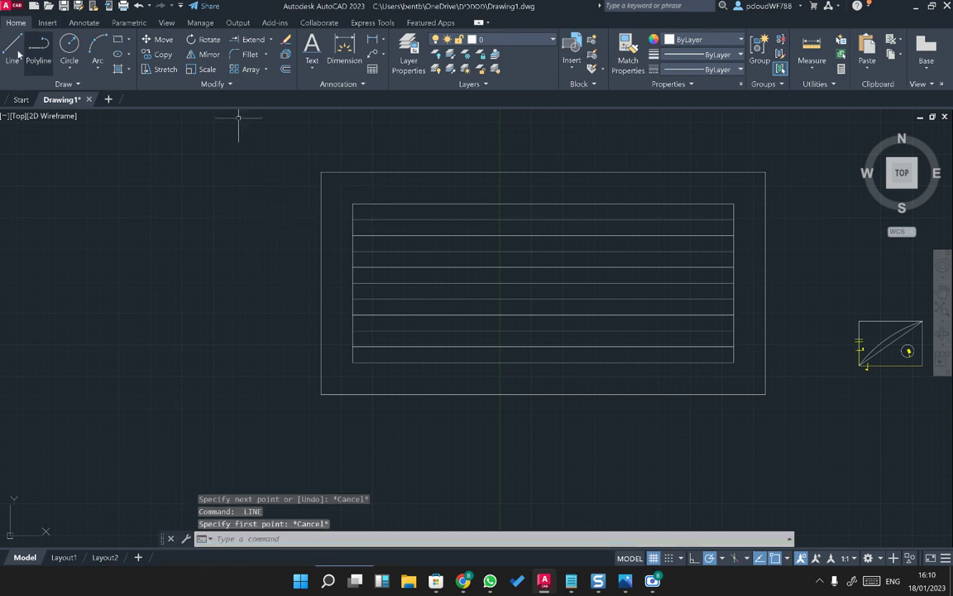
- Draw a vertical line along the inner rectangle's left edge from its top corner to its bottom corner
{"action": "key", "text": "Return"}
{"action": "left_click", "coordinate": [354, 204]}
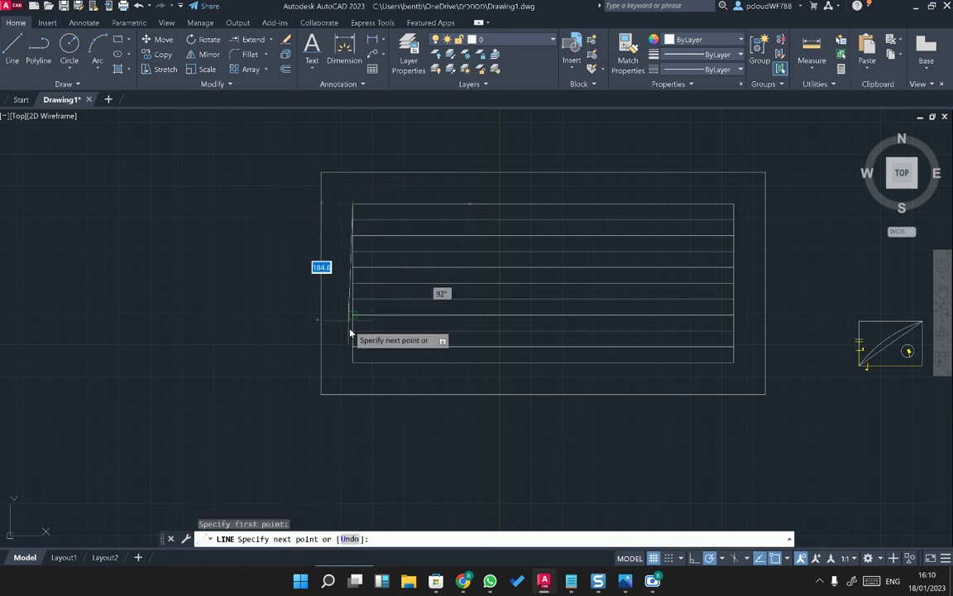
{"action": "left_click", "coordinate": [353, 363]}
{"action": "key", "text": "Escape"}
- Move the vertical line on the inner rectangle's left edge 20 to the right, calculating the spacing as 600 ÷ 30 in the calculator
{"action": "left_click", "coordinate": [353, 302]}
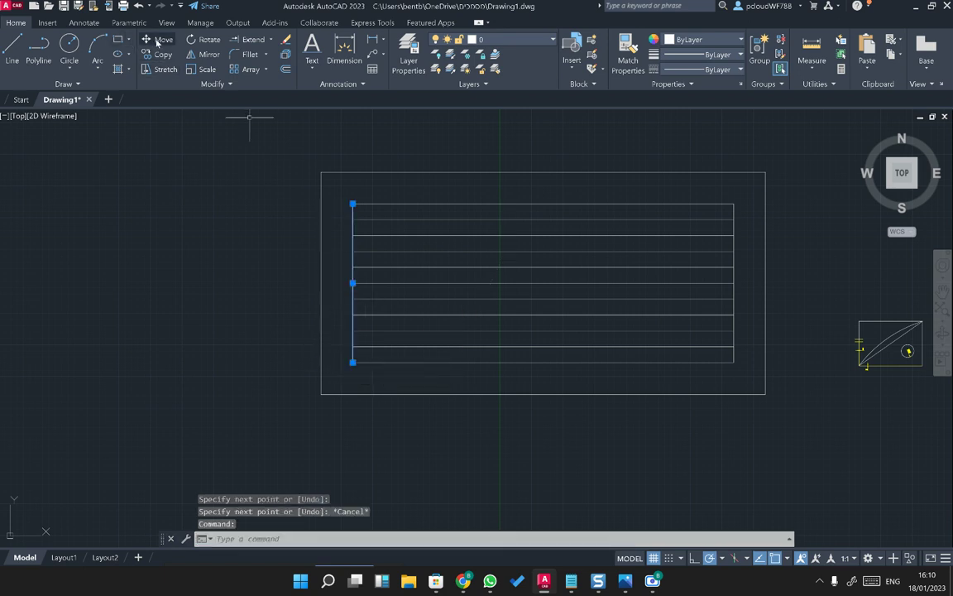
{"action": "left_click", "coordinate": [154, 39]}
{"action": "left_click", "coordinate": [363, 149]}
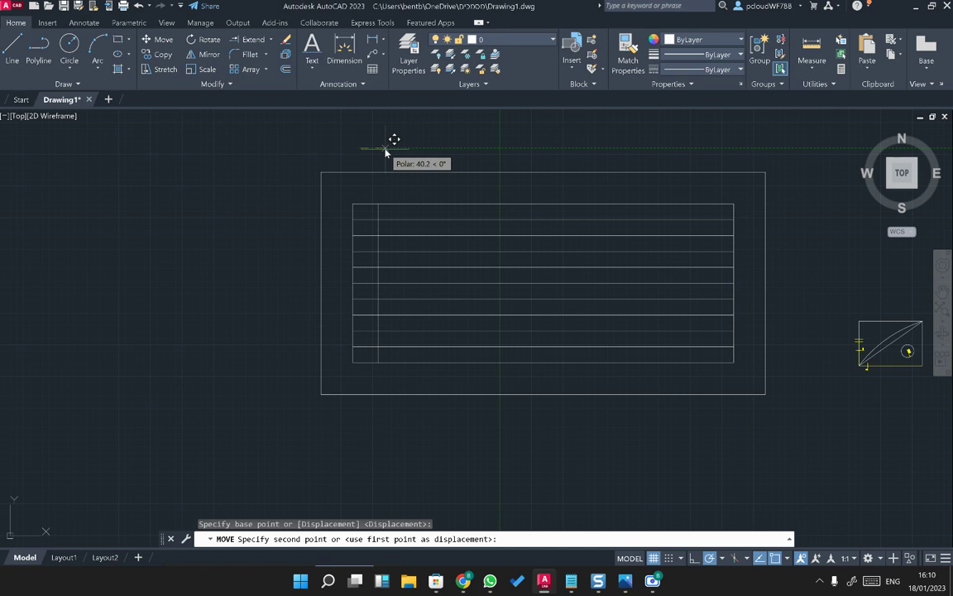
{"action": "key", "text": "XF86Calculator"}
{"action": "type", "text": "600"}
{"action": "type", "text": "30"}
{"action": "key", "text": "Return"}
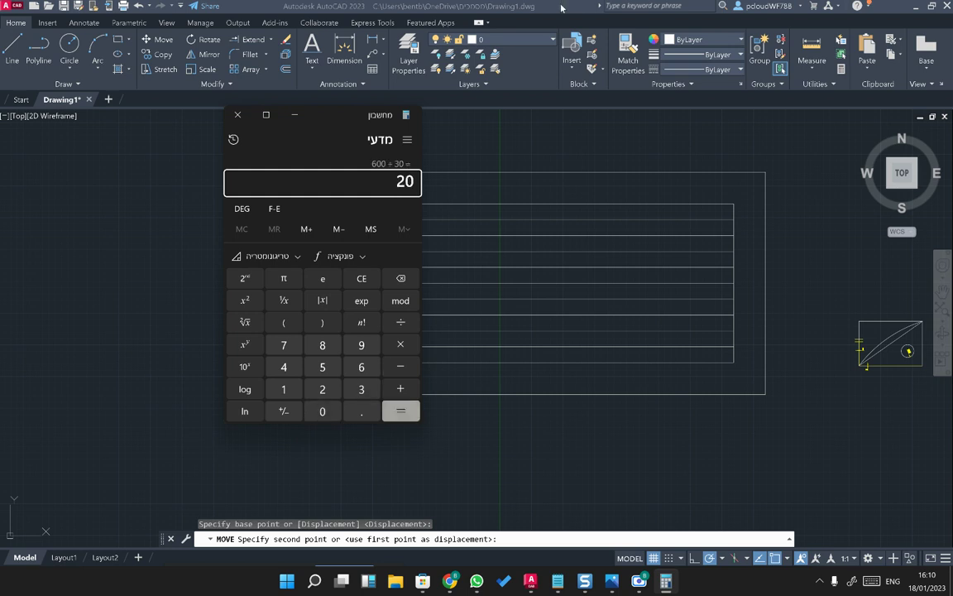
{"action": "left_click", "coordinate": [474, 181]}
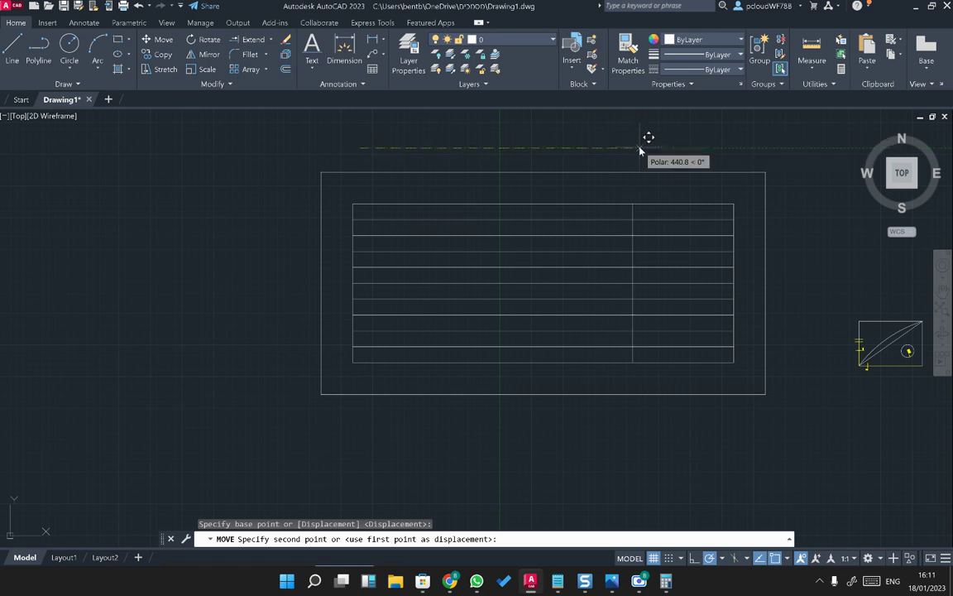
{"action": "type", "text": "20"}
{"action": "key", "text": "Return"}
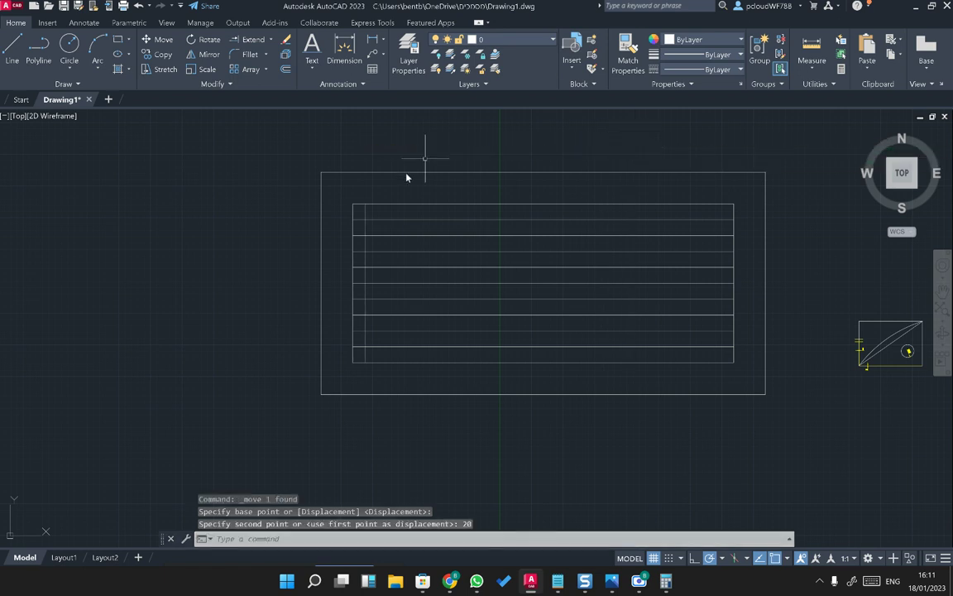
- Start a rectangular array of the vertical line with 1 row and a column spacing of 20
{"action": "left_click", "coordinate": [365, 264]}
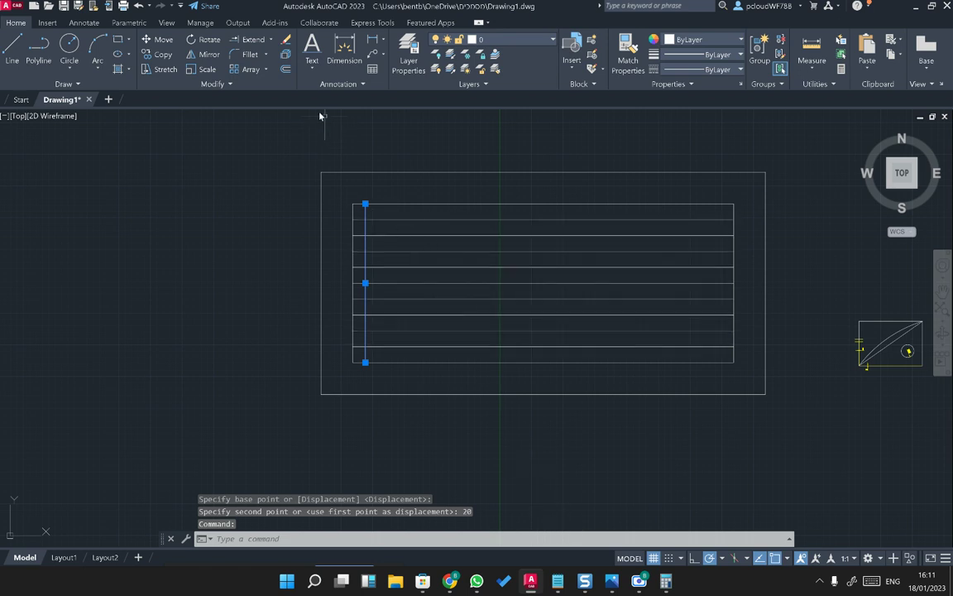
{"action": "left_click", "coordinate": [240, 68]}
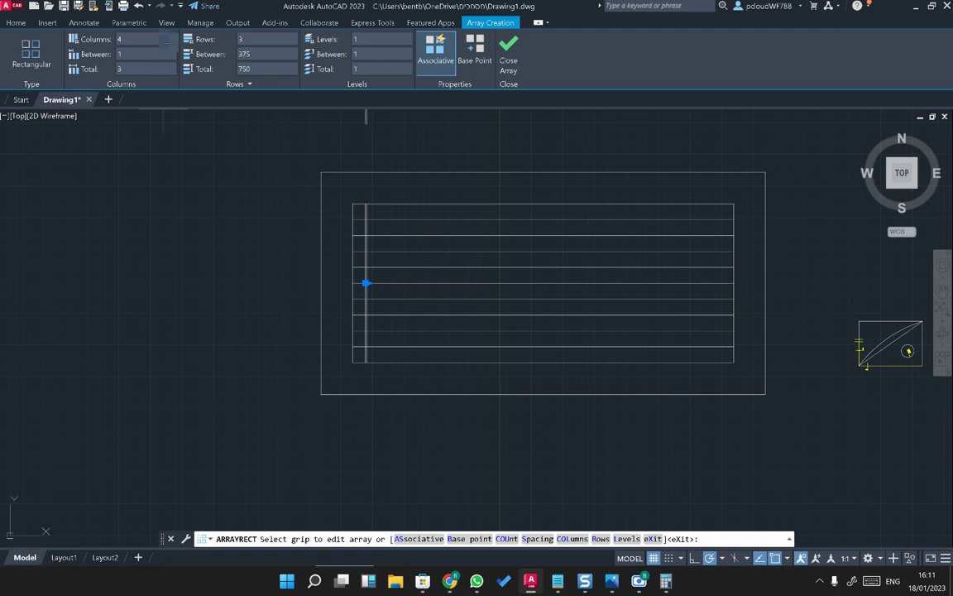
{"action": "middle_click_drag", "start_coordinate": [346, 264], "coordinate": [319, 415]}
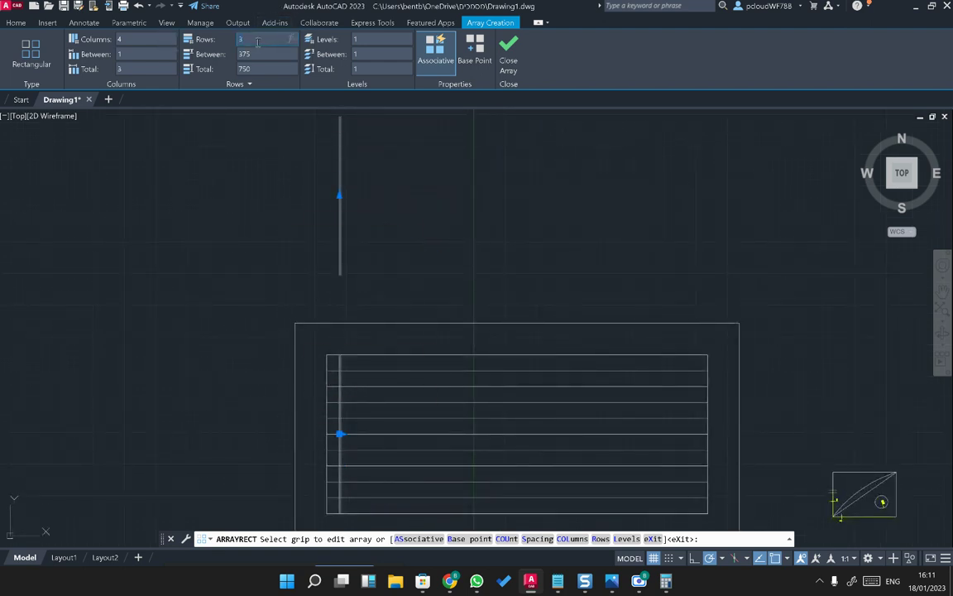
{"action": "key", "text": "Return"}
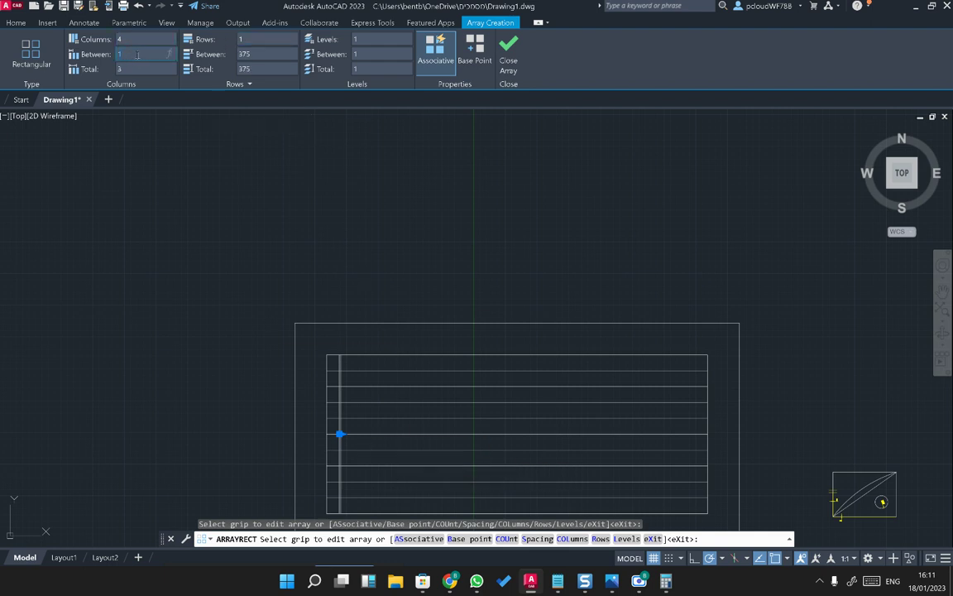
{"action": "left_click", "coordinate": [137, 55]}
{"action": "type", "text": "20"}
{"action": "key", "text": "Return"}
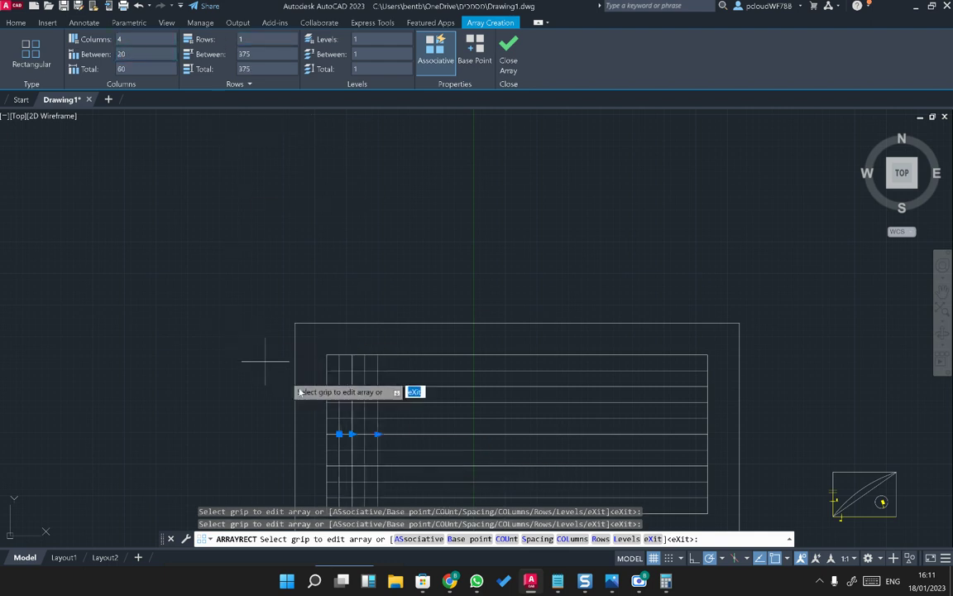
- Extend the vertical line array to 29 columns across the inner rectangle and finish the array
{"action": "left_click", "coordinate": [376, 434]}
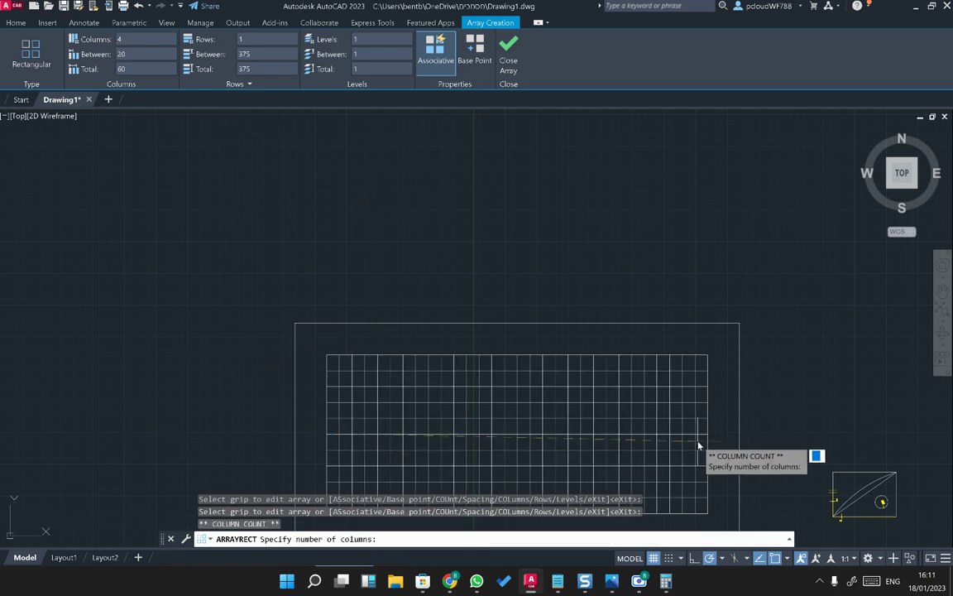
{"action": "left_click", "coordinate": [697, 438]}
{"action": "key", "text": "Escape"}
{"action": "middle_click_drag", "start_coordinate": [660, 432], "coordinate": [655, 389]}
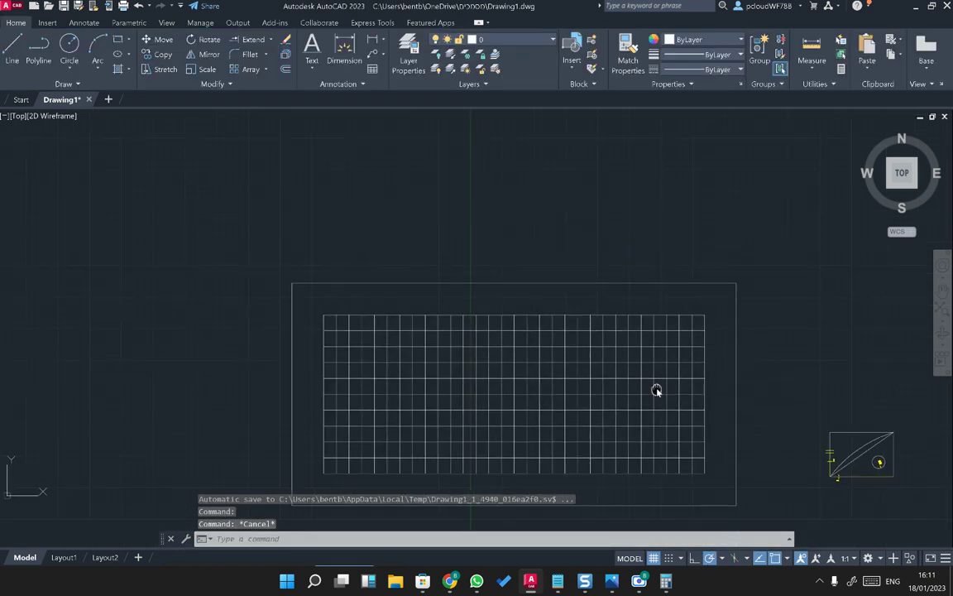
{"action": "left_click", "coordinate": [697, 393]}
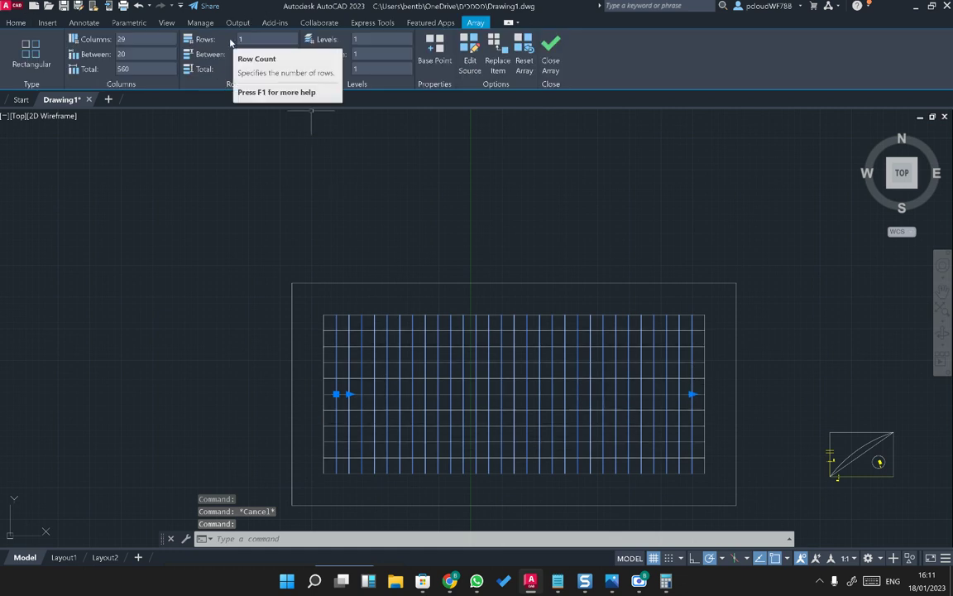
{"action": "key", "text": "Escape"}
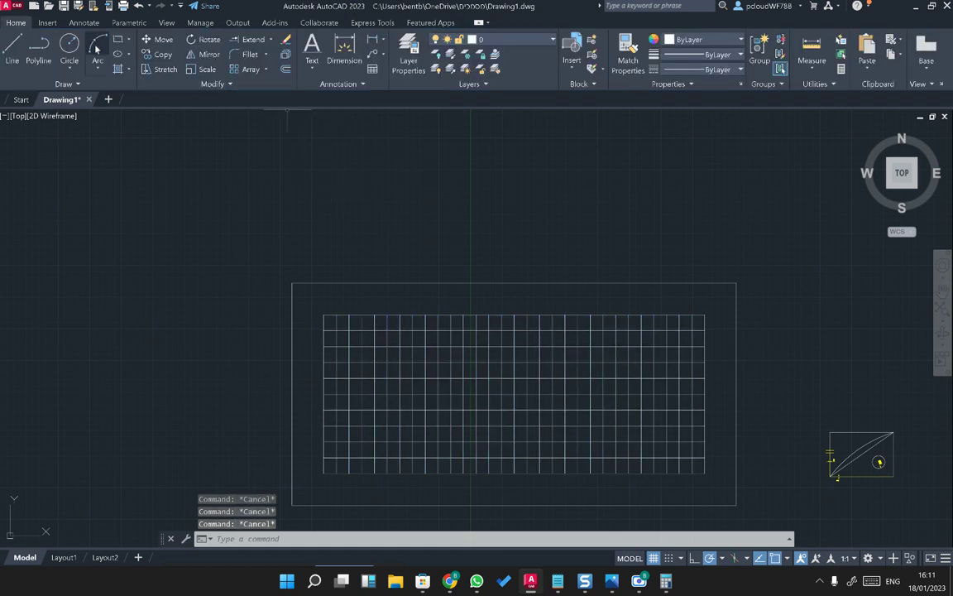
- Draw a small freehand rectangle in the empty area above the framed panel
{"action": "left_click", "coordinate": [117, 40]}
{"action": "left_click", "coordinate": [593, 175]}
{"action": "left_click", "coordinate": [640, 230]}
{"action": "left_click", "coordinate": [665, 228]}
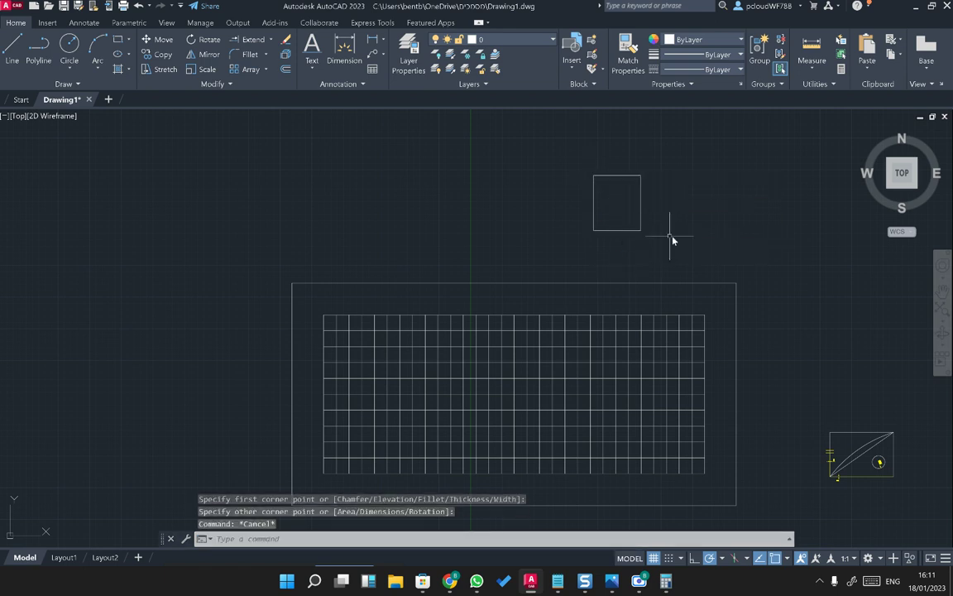
- Create a rectangular array of the small rectangle and extend it to 13 columns and 7 rows
{"action": "left_click", "coordinate": [638, 223]}
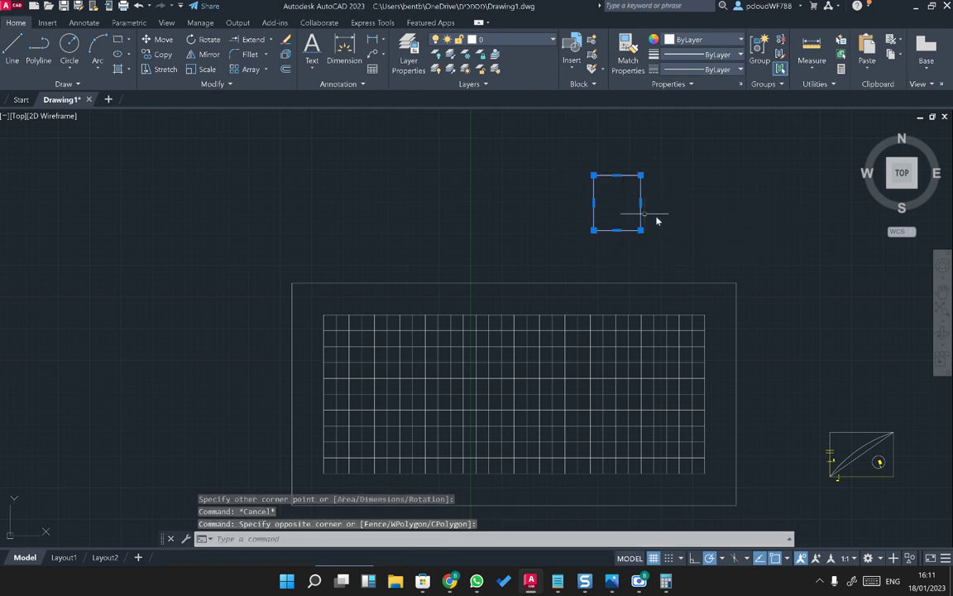
{"action": "left_click", "coordinate": [246, 70]}
{"action": "scroll", "coordinate": [513, 290], "scroll_direction": "down", "scroll_amount": 5}
{"action": "middle_click_drag", "start_coordinate": [577, 275], "coordinate": [534, 311]}
{"action": "left_click", "coordinate": [537, 328]}
{"action": "left_click", "coordinate": [791, 329]}
{"action": "left_click", "coordinate": [456, 266]}
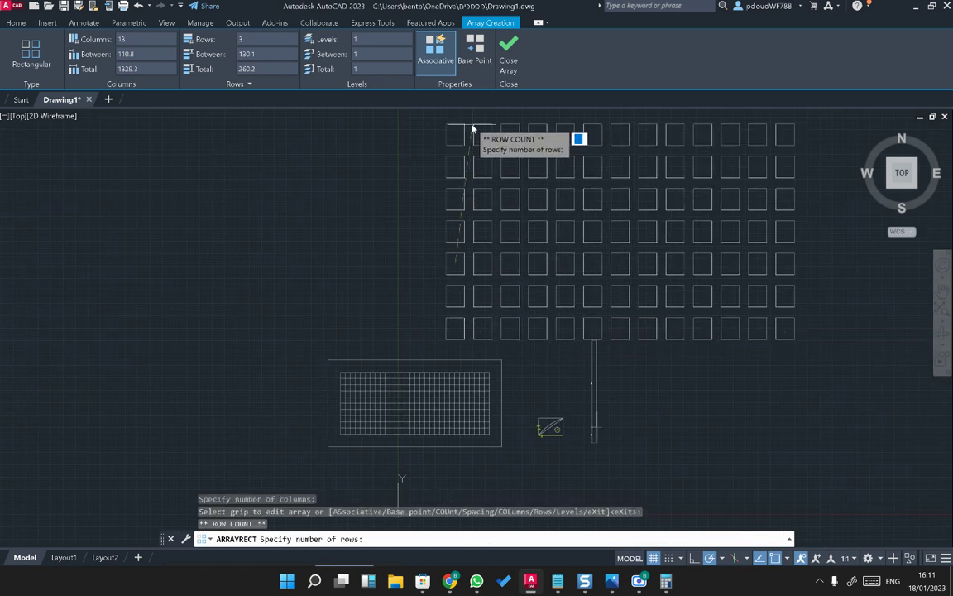
{"action": "left_click", "coordinate": [455, 136]}
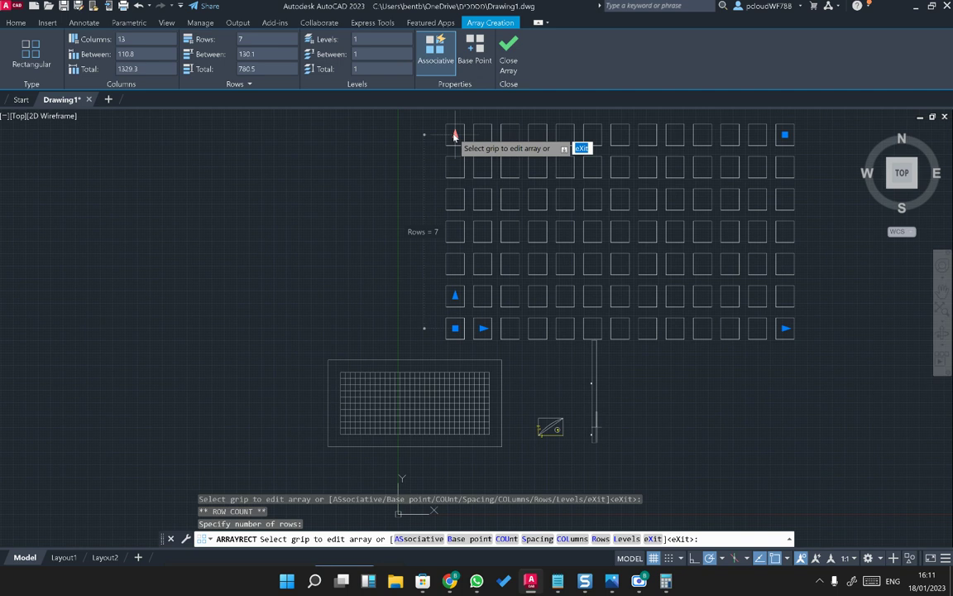
- Reduce the small rectangle array to 1 row and finish the array
{"action": "left_click", "coordinate": [455, 136]}
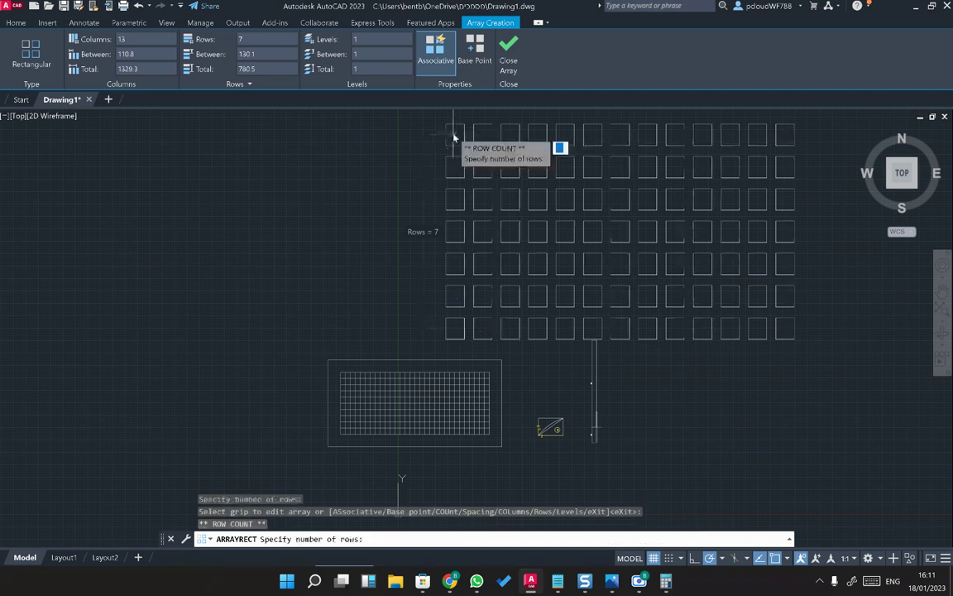
{"action": "left_click", "coordinate": [456, 330]}
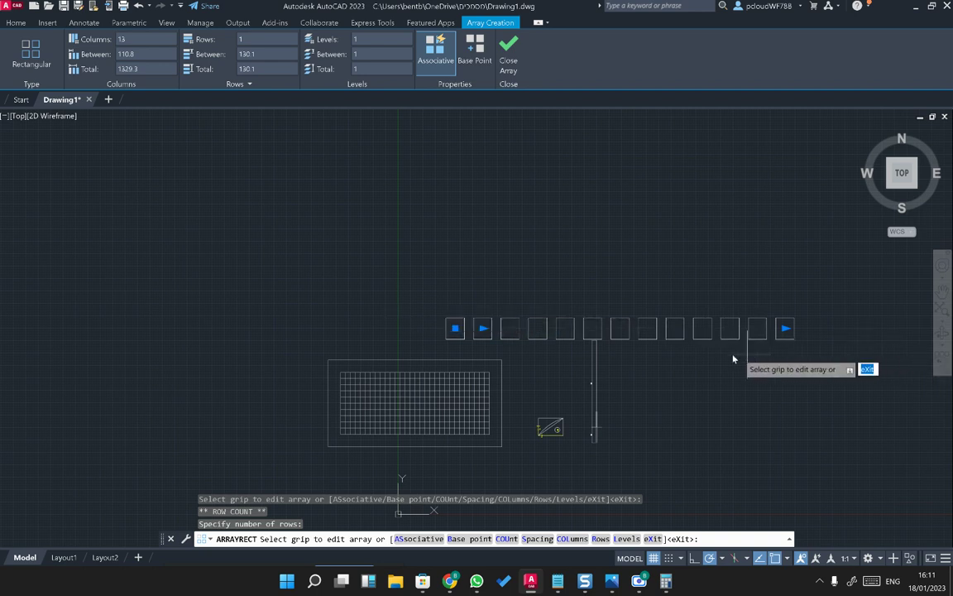
{"action": "key", "text": "Escape"}
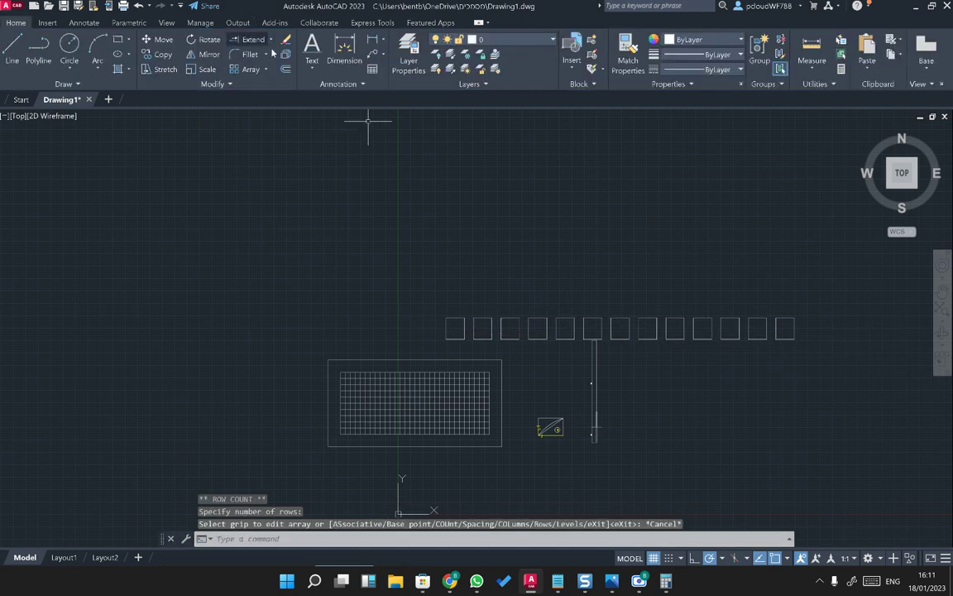
- Explode the row of arrayed rectangles into separate objects
{"action": "left_click", "coordinate": [684, 331]}
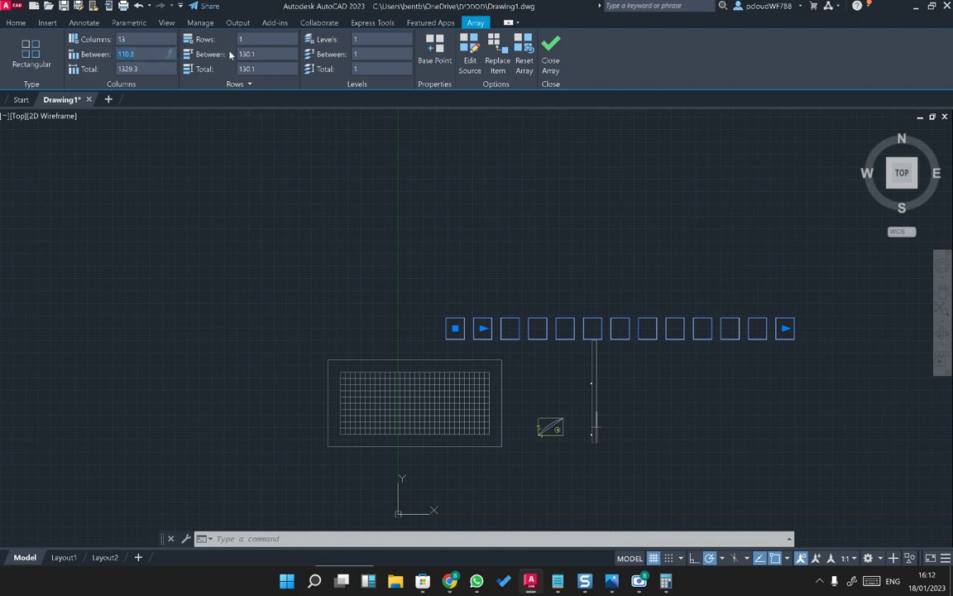
{"action": "key", "text": "Escape"}
{"action": "left_click", "coordinate": [476, 334]}
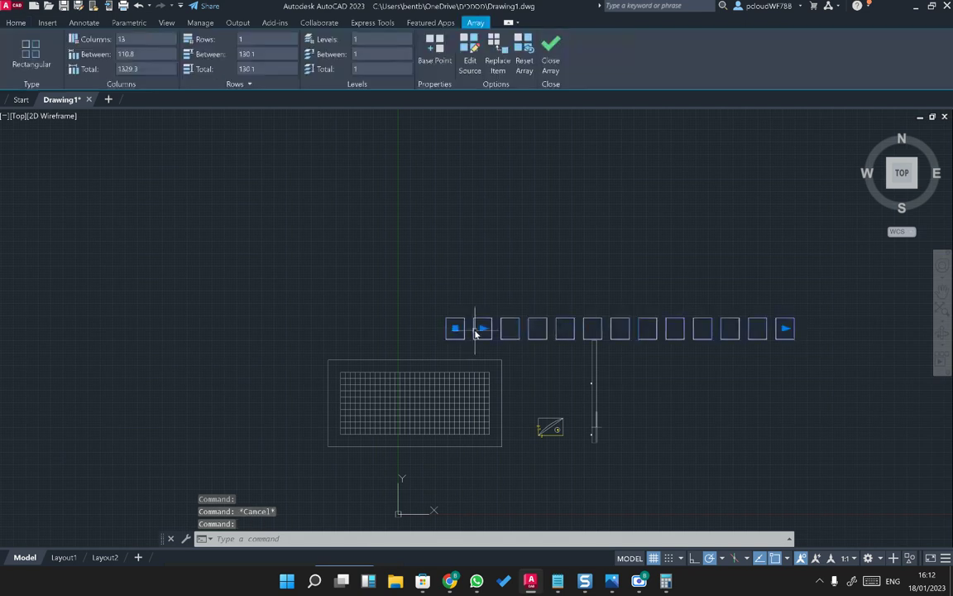
{"action": "type", "text": "X"}
{"action": "key", "text": "Return"}
- Erase every exploded rectangle in the row except the leftmost one
{"action": "left_click", "coordinate": [851, 304]}
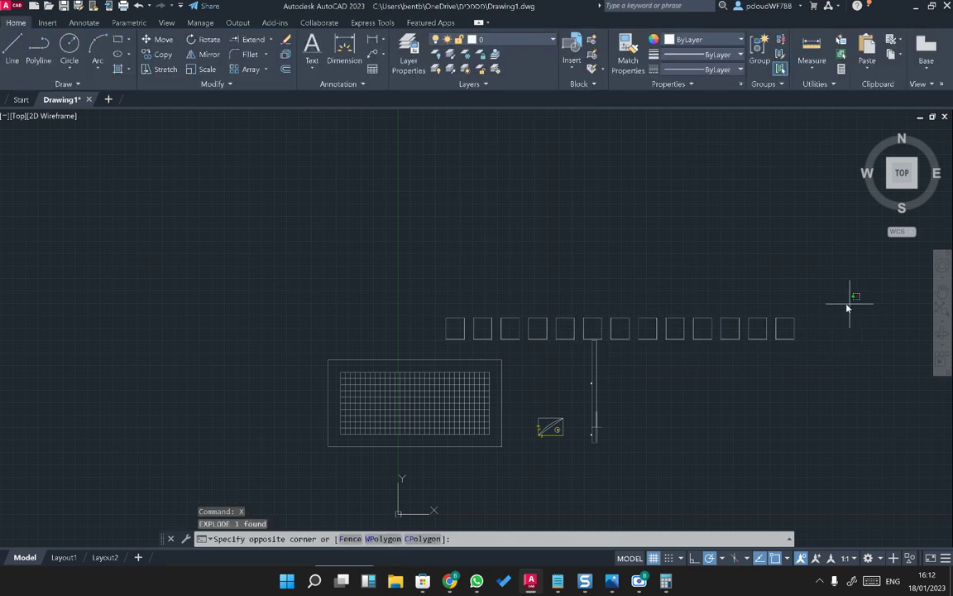
{"action": "left_click", "coordinate": [486, 334]}
{"action": "key", "text": "Delete"}
- Try to draw a 20 by 30 rectangle by entering its dimensions beside the remaining sample rectangle
{"action": "left_click", "coordinate": [479, 320]}
{"action": "left_click", "coordinate": [462, 325]}
{"action": "scroll", "coordinate": [458, 332], "scroll_direction": "up", "scroll_amount": 5}
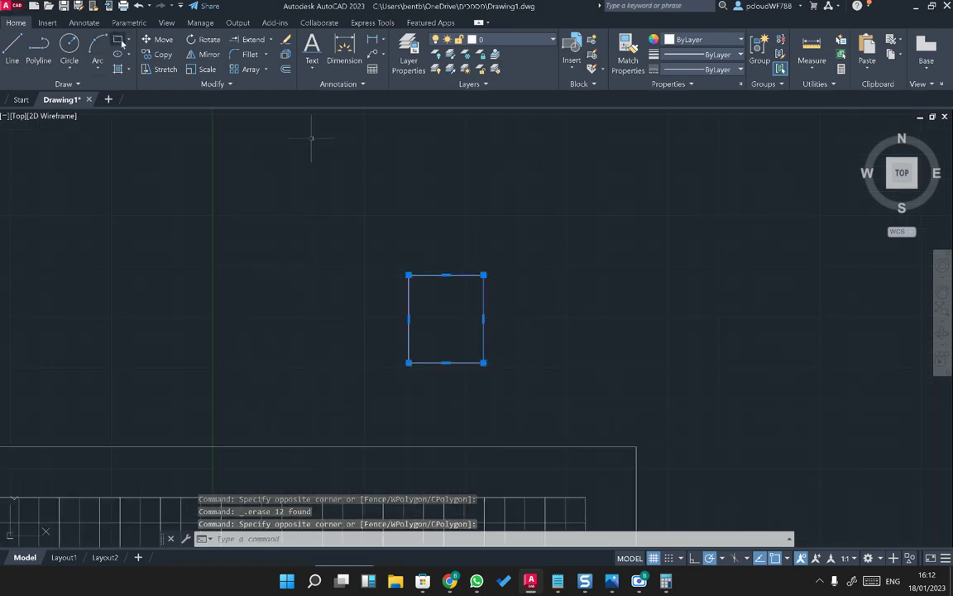
{"action": "type", "text": "rec"}
{"action": "key", "text": "Return"}
{"action": "left_click", "coordinate": [582, 321]}
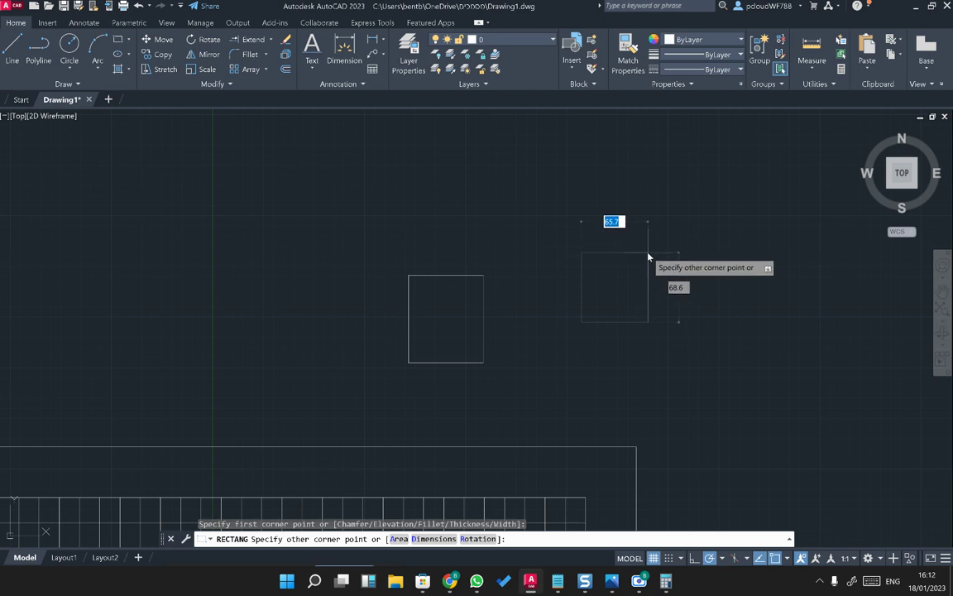
{"action": "type", "text": "20"}
{"action": "left_click", "coordinate": [436, 539]}
{"action": "type", "text": "2"}
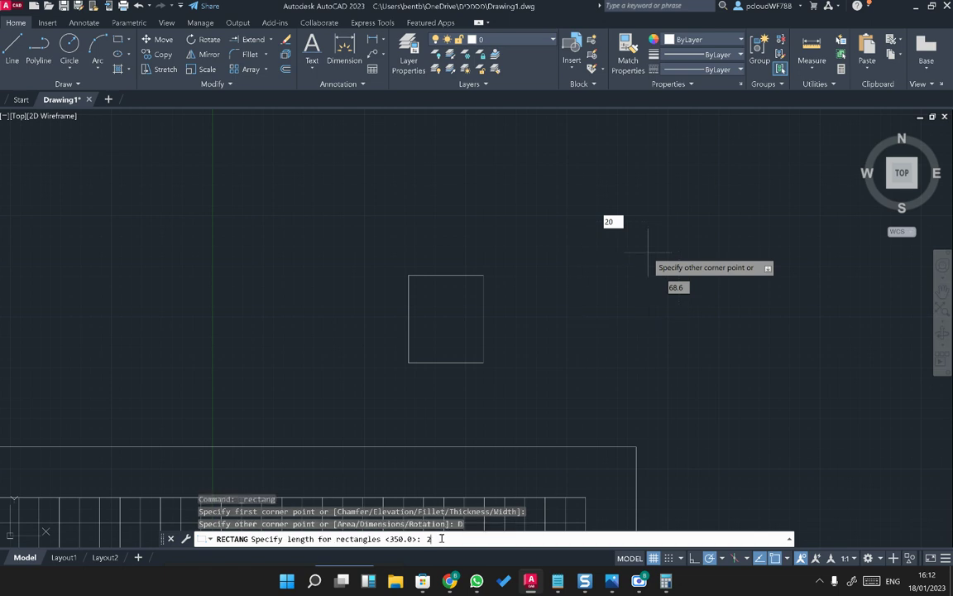
{"action": "type", "text": "0"}
{"action": "key", "text": "Return"}
{"action": "key", "text": "Return"}
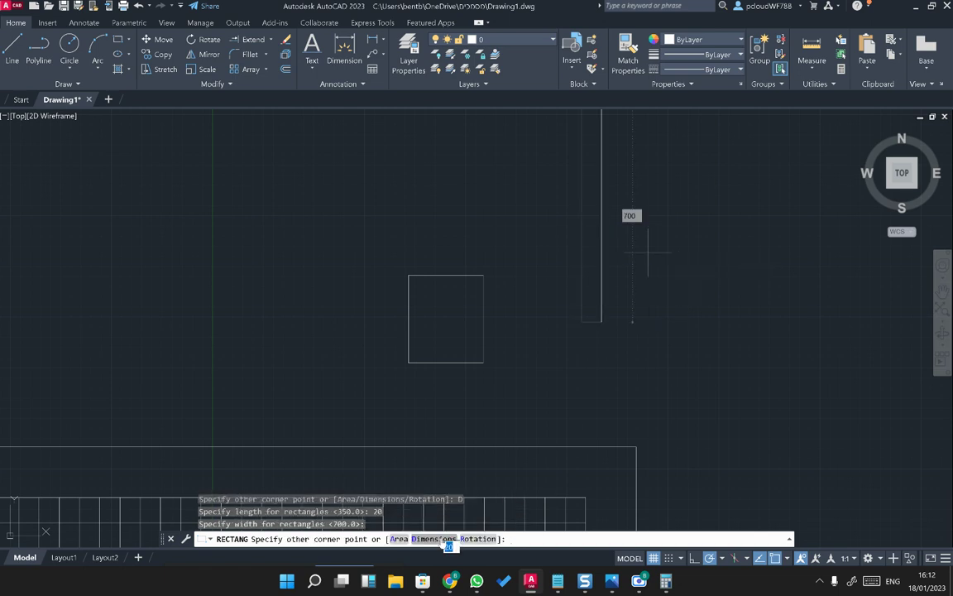
{"action": "type", "text": "30"}
{"action": "key", "text": "Return"}
{"action": "key", "text": "Escape"}
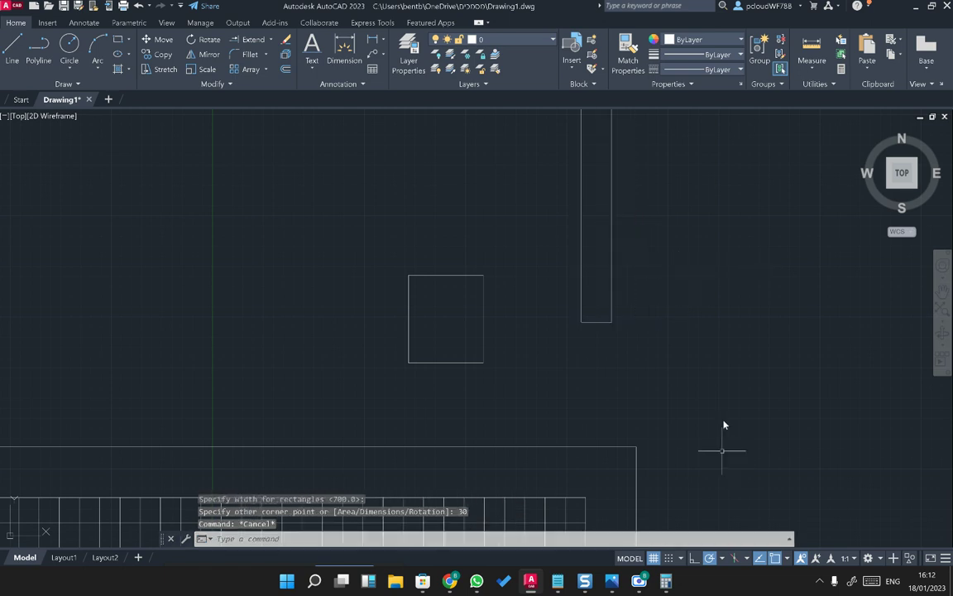
- Erase the tall narrow rectangle together with the remaining sample rectangle
{"action": "left_click", "coordinate": [617, 134]}
{"action": "left_click", "coordinate": [362, 368]}
{"action": "key", "text": "Delete"}
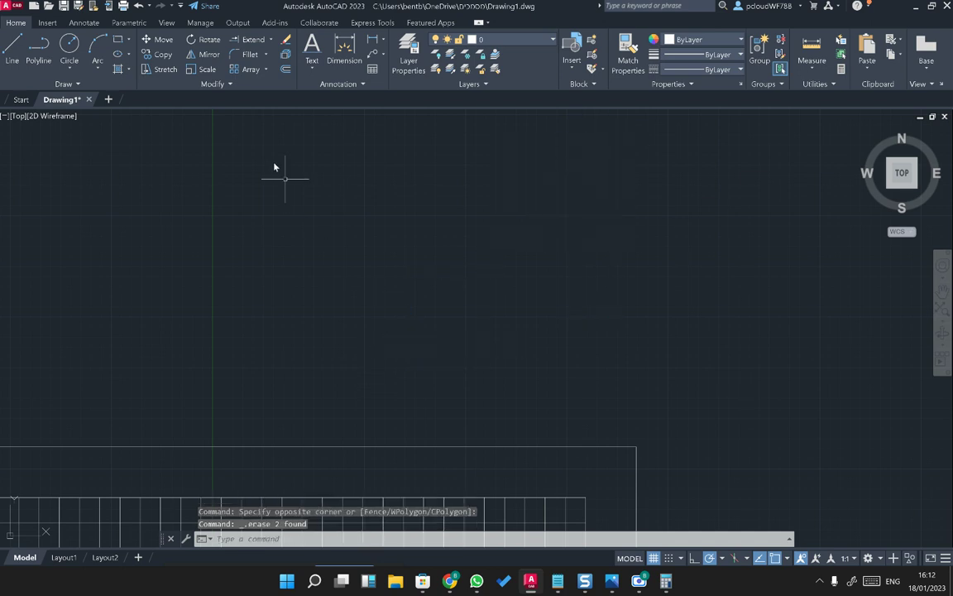
- Draw a rectangle with length 20 and width 30 in the empty area above the framed panel
{"action": "left_click", "coordinate": [118, 39]}
{"action": "left_click", "coordinate": [383, 184]}
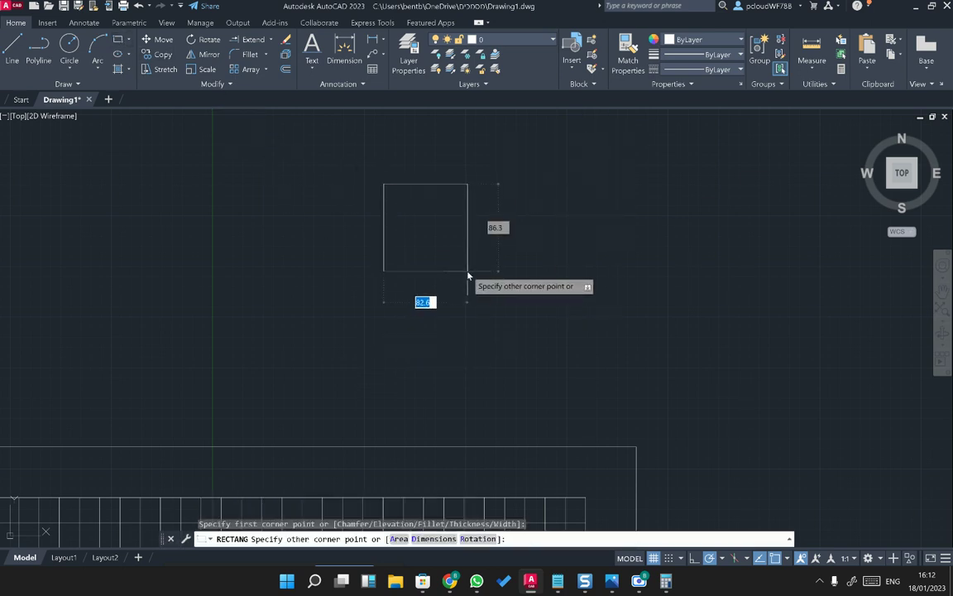
{"action": "type", "text": "d"}
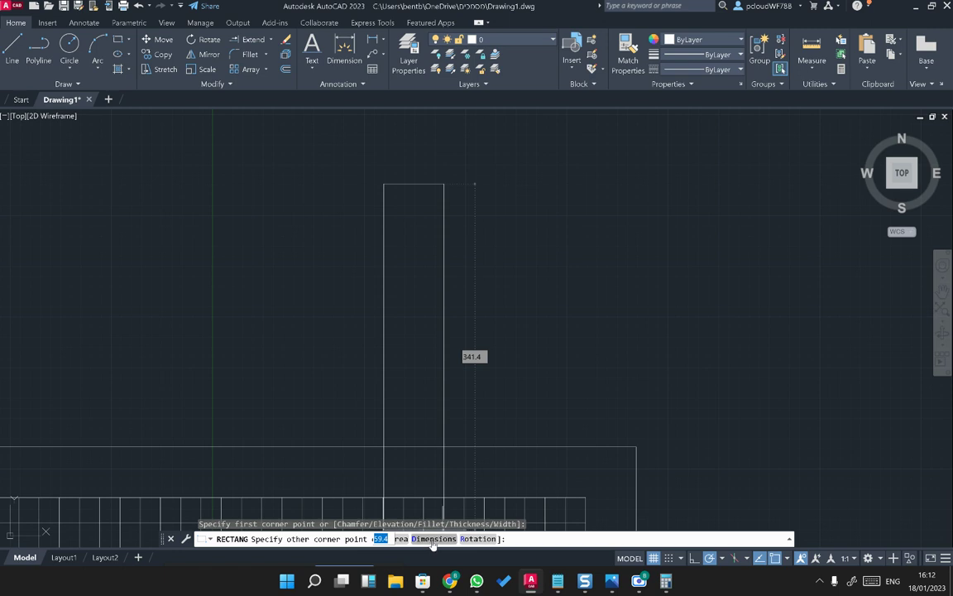
{"action": "key", "text": "Return"}
{"action": "type", "text": "20"}
{"action": "key", "text": "Return"}
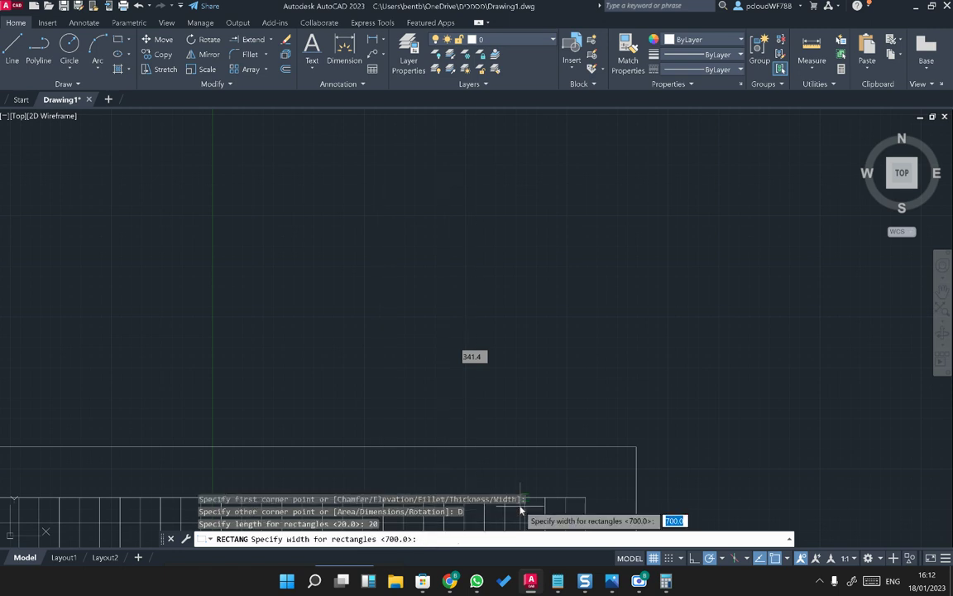
{"action": "type", "text": "30"}
{"action": "key", "text": "Return"}
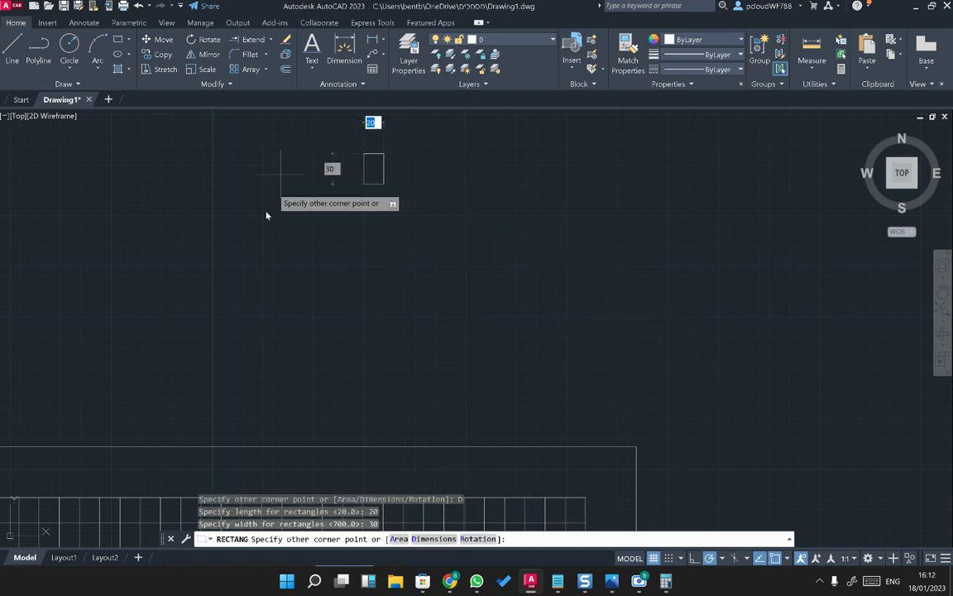
{"action": "left_click", "coordinate": [438, 154]}
- Dimension the new rectangle's bottom edge and right edge
{"action": "left_click", "coordinate": [407, 155]}
{"action": "left_click", "coordinate": [406, 185]}
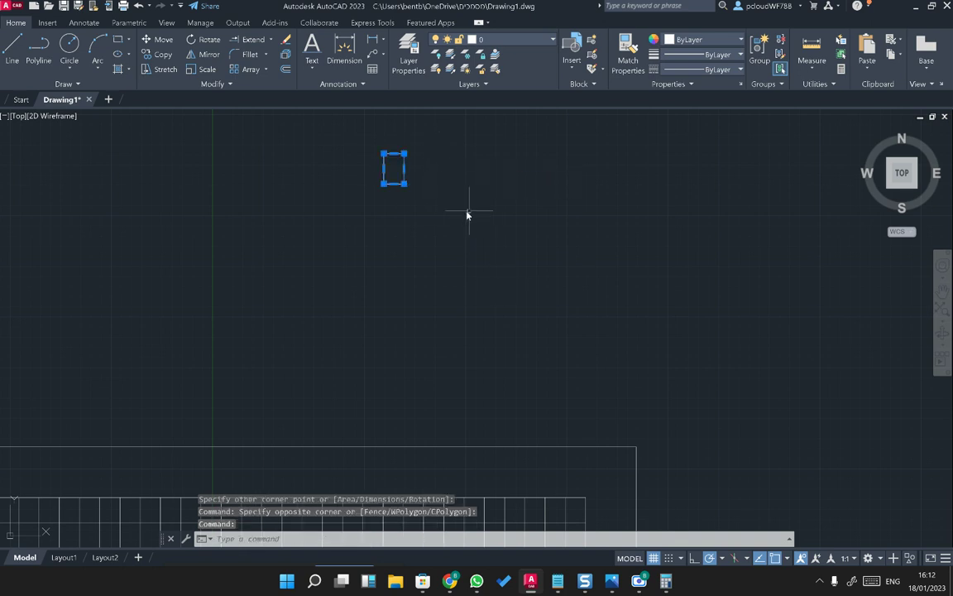
{"action": "scroll", "coordinate": [438, 177], "scroll_direction": "up", "scroll_amount": 4}
{"action": "middle_click_drag", "start_coordinate": [392, 224], "coordinate": [391, 319]}
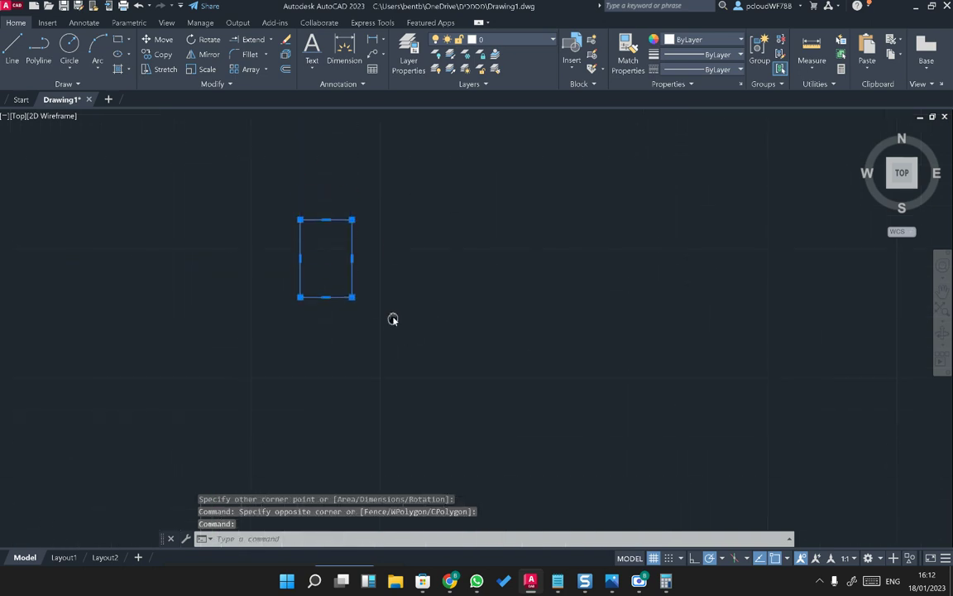
{"action": "left_click", "coordinate": [344, 51]}
{"action": "left_click", "coordinate": [341, 298]}
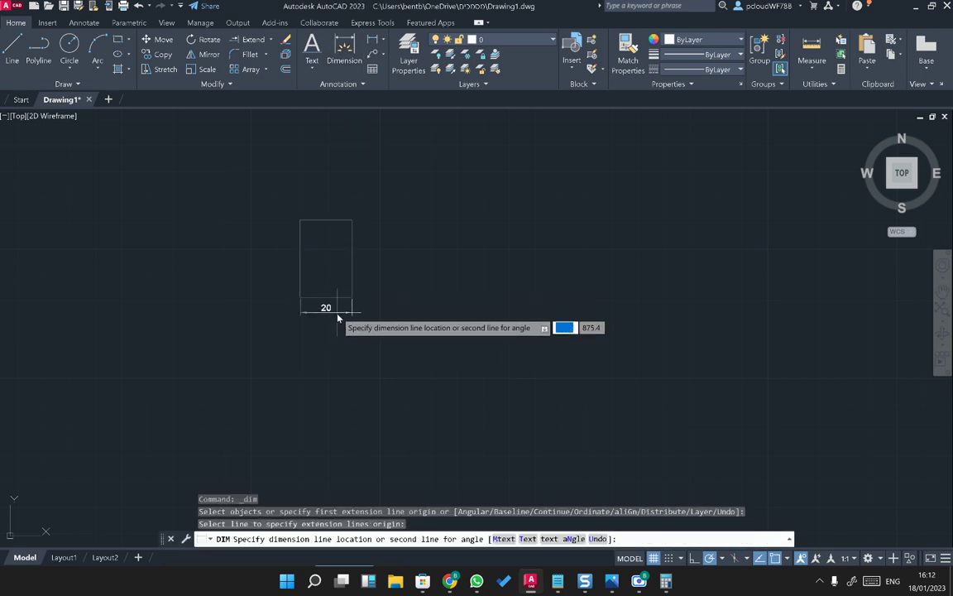
{"action": "left_click", "coordinate": [340, 315]}
{"action": "left_click", "coordinate": [354, 286]}
{"action": "left_click", "coordinate": [374, 296]}
{"action": "key", "text": "Escape"}
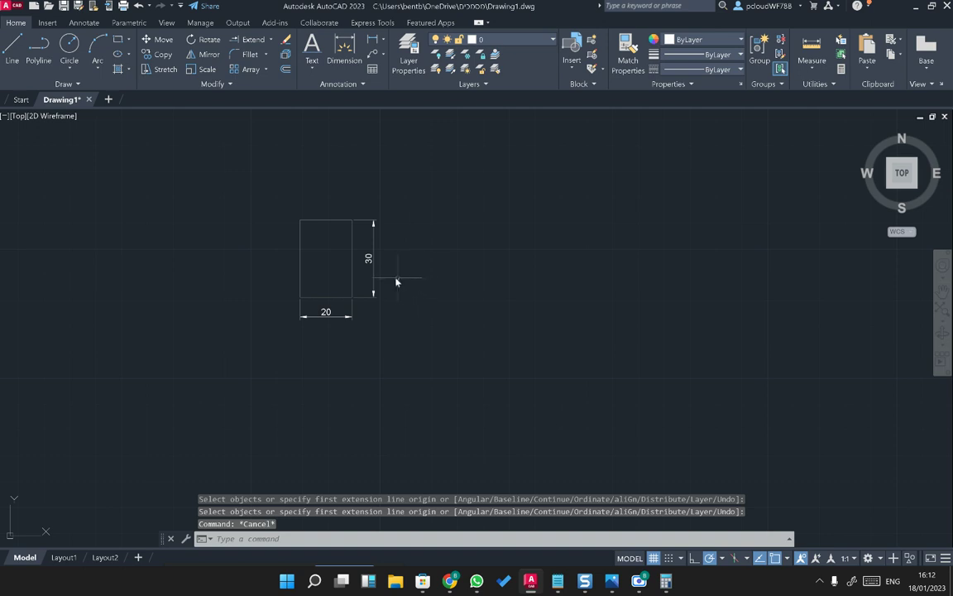
- Erase both dimensions from the small rectangle
{"action": "left_click", "coordinate": [373, 284]}
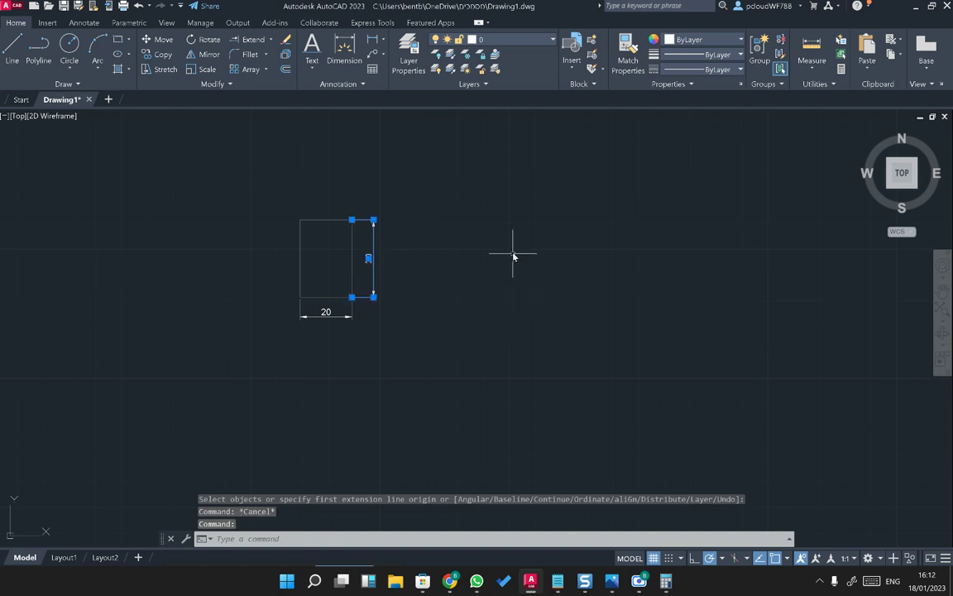
{"action": "key", "text": "Delete"}
{"action": "left_click", "coordinate": [358, 315]}
{"action": "left_click", "coordinate": [294, 300]}
{"action": "key", "text": "Delete"}
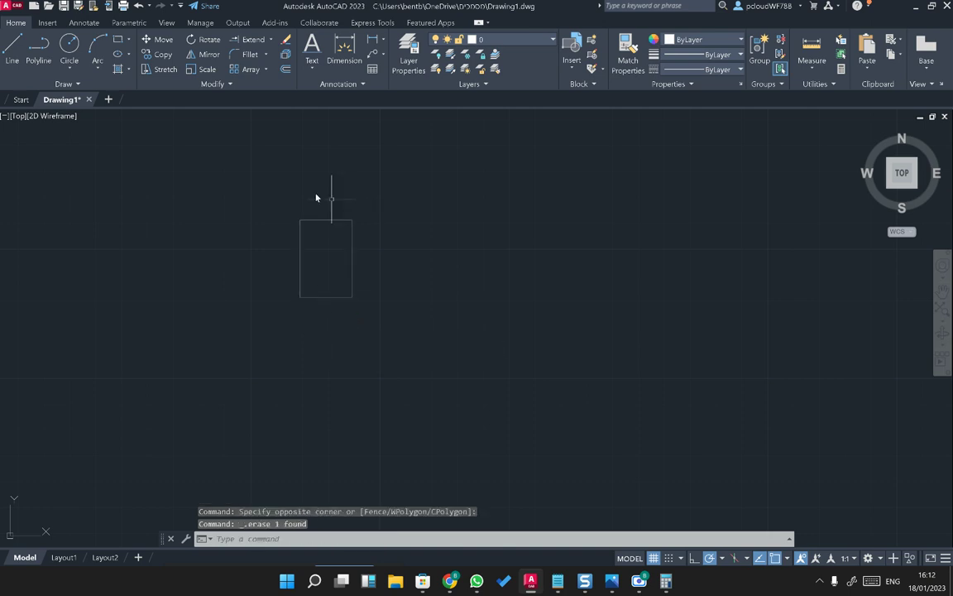
- Create a rectangular array of the small rectangle with 20 columns and a row spacing of 30
{"action": "left_click", "coordinate": [379, 240]}
{"action": "left_click", "coordinate": [321, 274]}
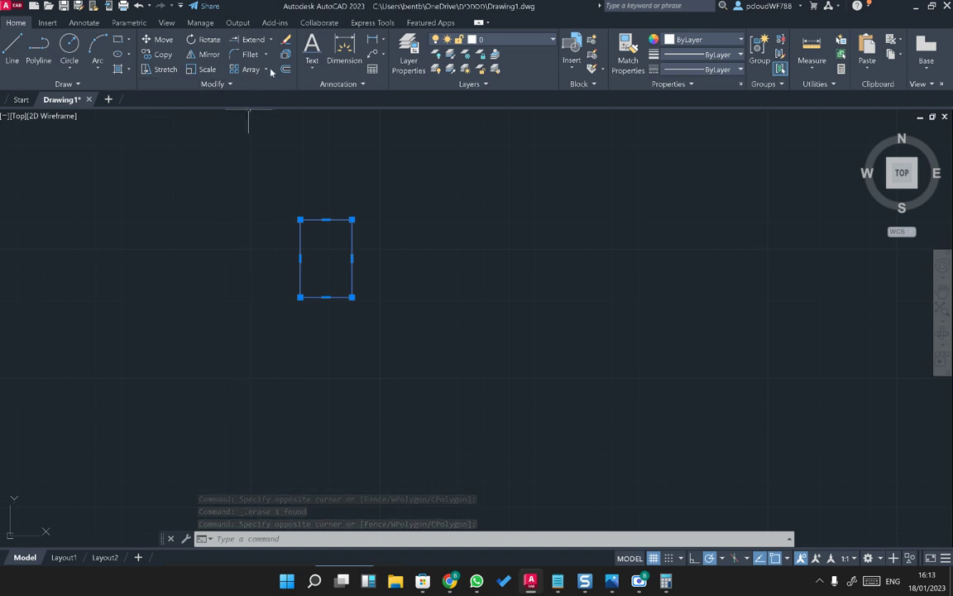
{"action": "left_click", "coordinate": [247, 70]}
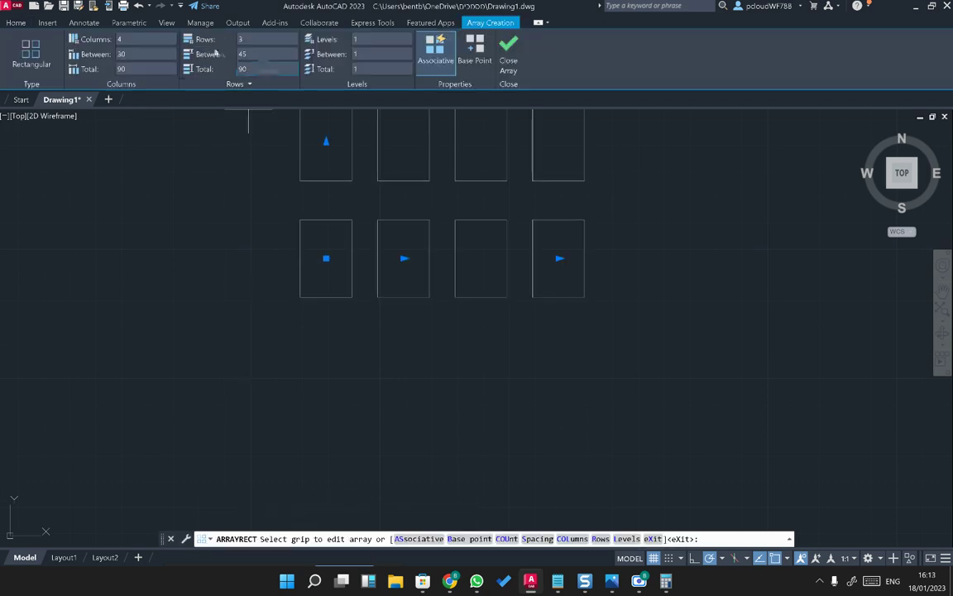
{"action": "left_click", "coordinate": [148, 40]}
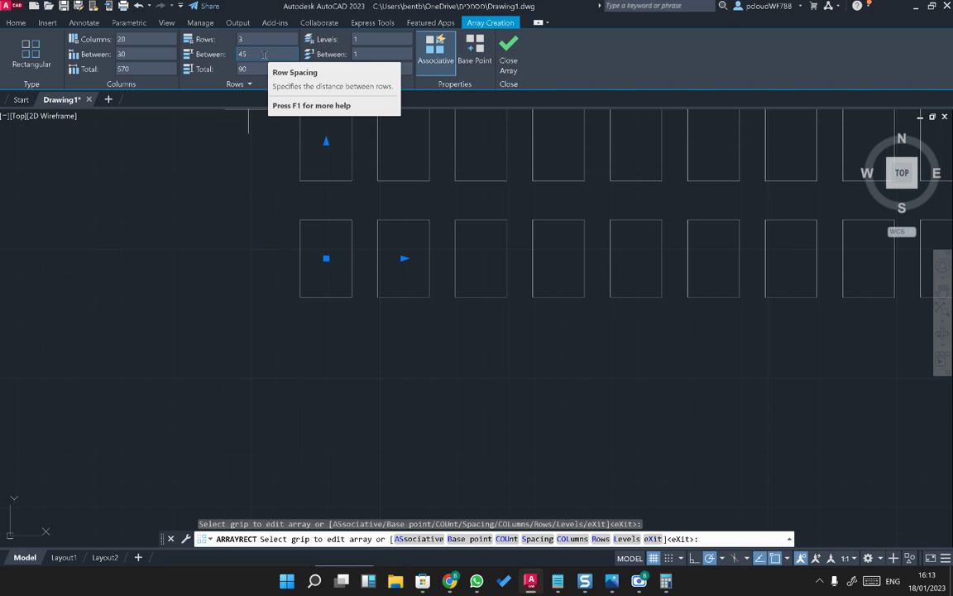
{"action": "left_click", "coordinate": [263, 54]}
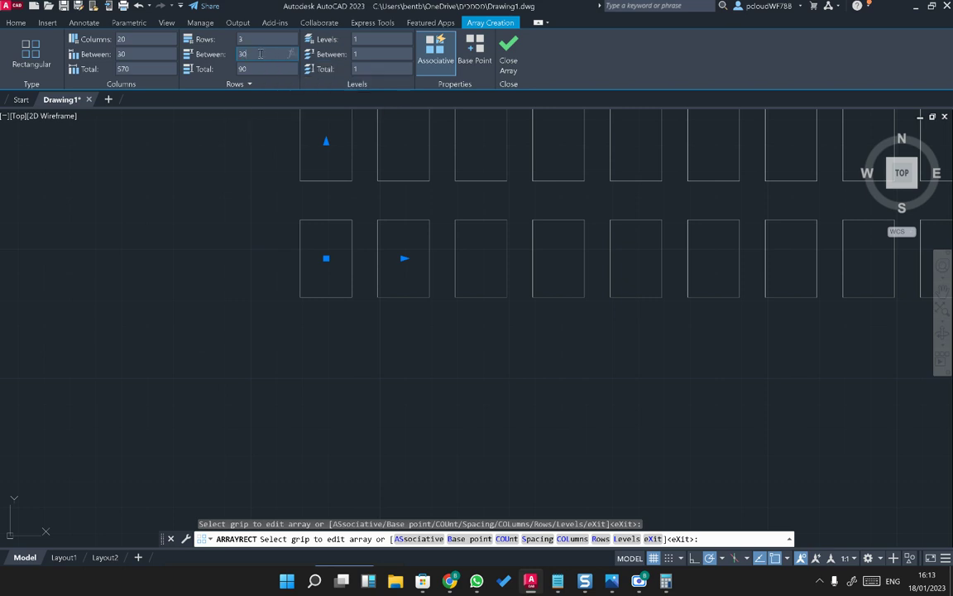
{"action": "key", "text": "Return"}
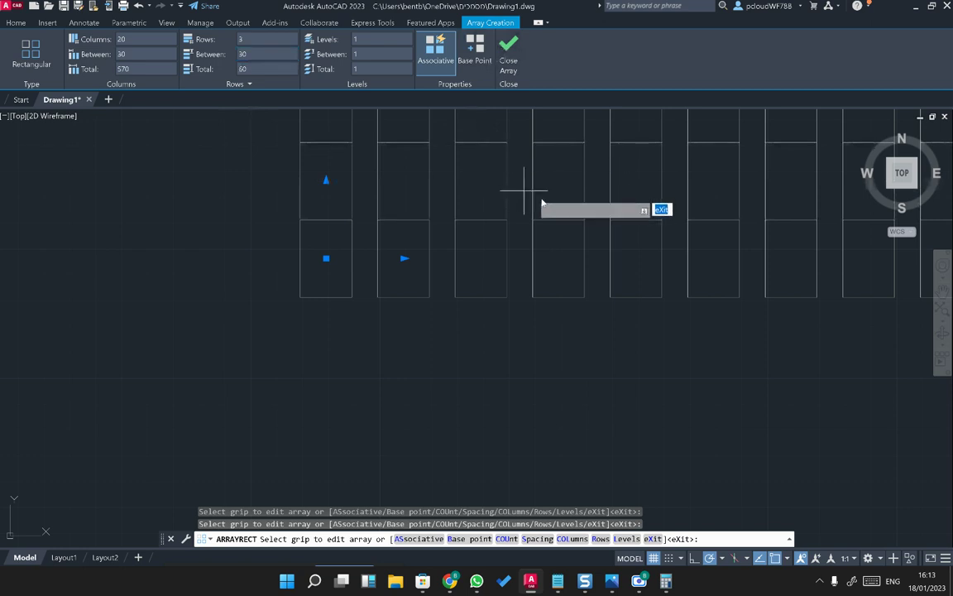
- Extend the rectangle array to 26 columns and 6 rows using its grips
{"action": "scroll", "coordinate": [526, 195], "scroll_direction": "up", "scroll_amount": 4}
{"action": "scroll", "coordinate": [522, 199], "scroll_direction": "down", "scroll_amount": 8}
{"action": "mouse_move", "coordinate": [513, 327]}
{"action": "middle_mouse_down"}
{"action": "mouse_move", "coordinate": [256, 364]}
{"action": "mouse_move", "coordinate": [108, 370]}
{"action": "middle_mouse_up"}
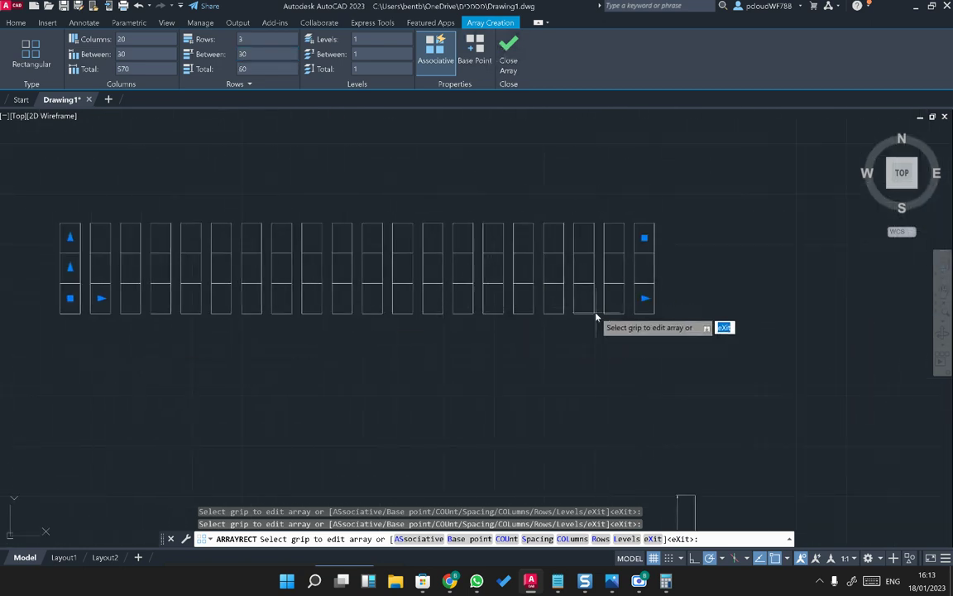
{"action": "left_click", "coordinate": [644, 301]}
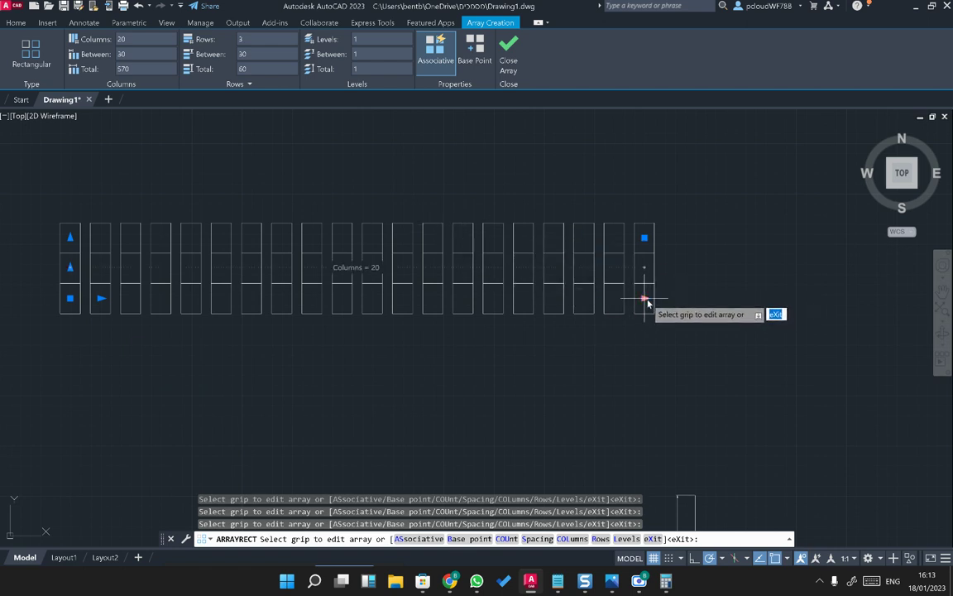
{"action": "left_click", "coordinate": [646, 302]}
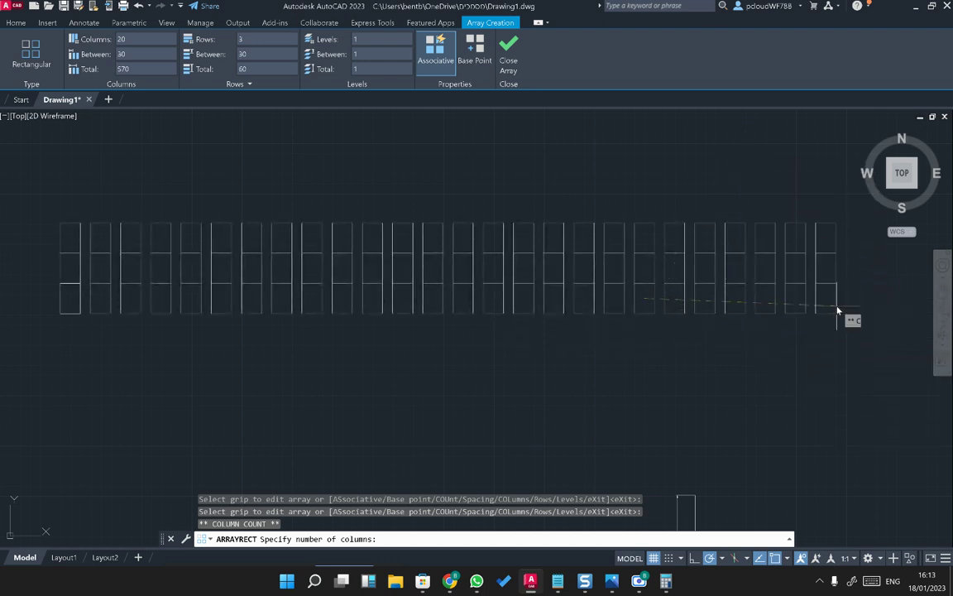
{"action": "left_click", "coordinate": [838, 310]}
{"action": "left_click", "coordinate": [70, 239]}
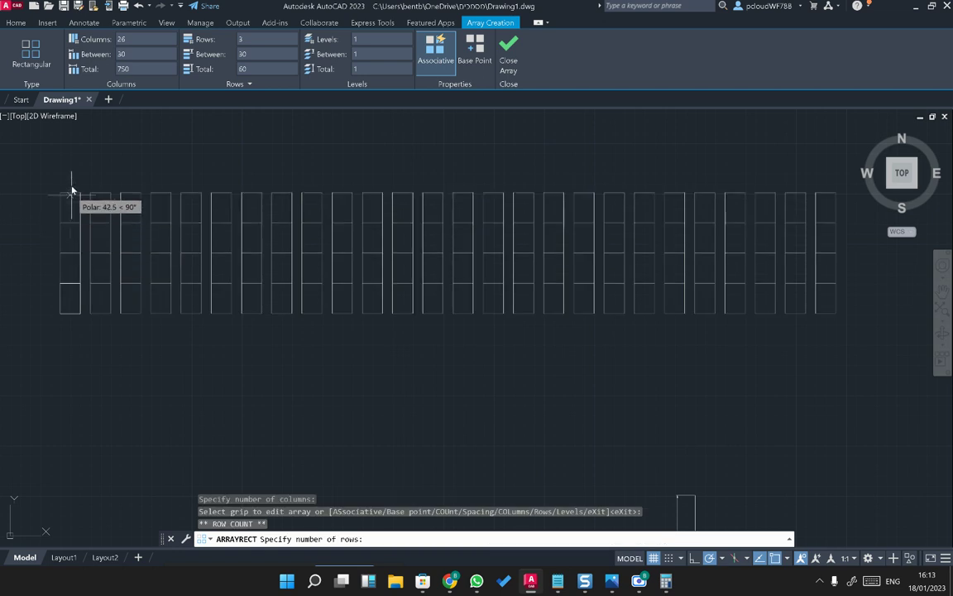
{"action": "left_click", "coordinate": [71, 149]}
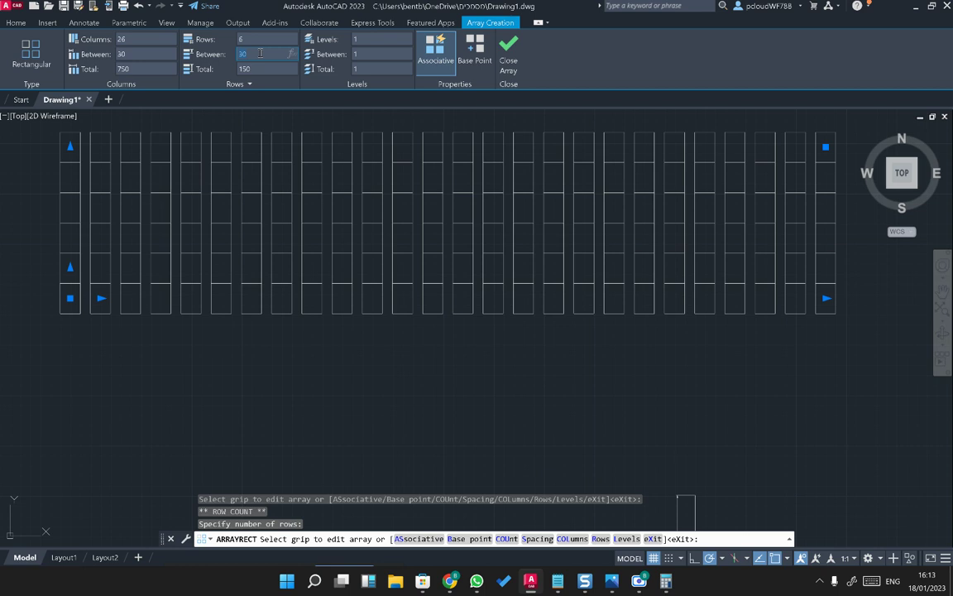
- Set the array's row spacing to 40, then reduce it to 5 rows and finish the array
{"action": "key", "text": "Return"}
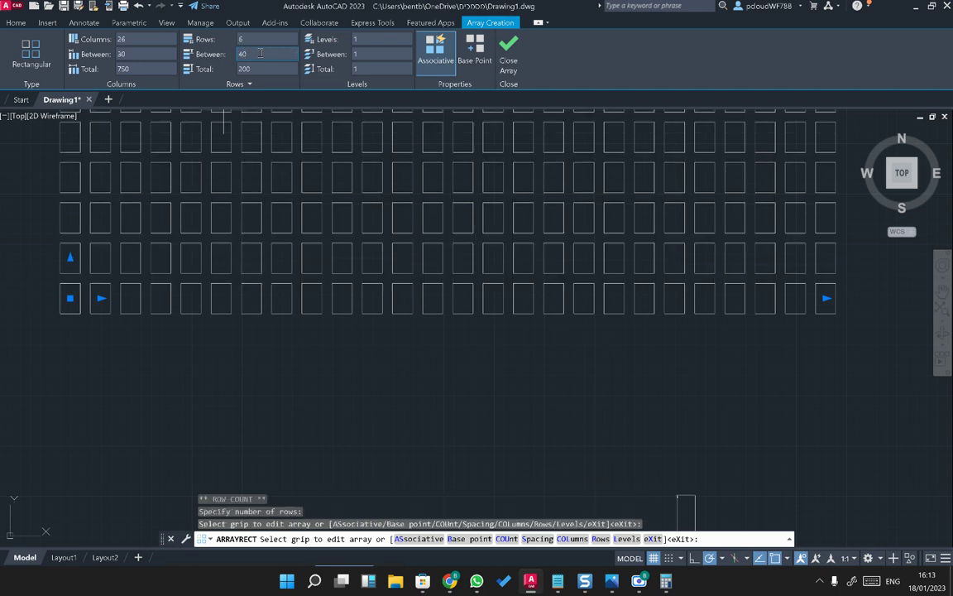
{"action": "scroll", "coordinate": [376, 193], "scroll_direction": "down", "scroll_amount": 4}
{"action": "scroll", "coordinate": [376, 193], "scroll_direction": "up", "scroll_amount": 2}
{"action": "scroll", "coordinate": [318, 183], "scroll_direction": "down", "scroll_amount": 2}
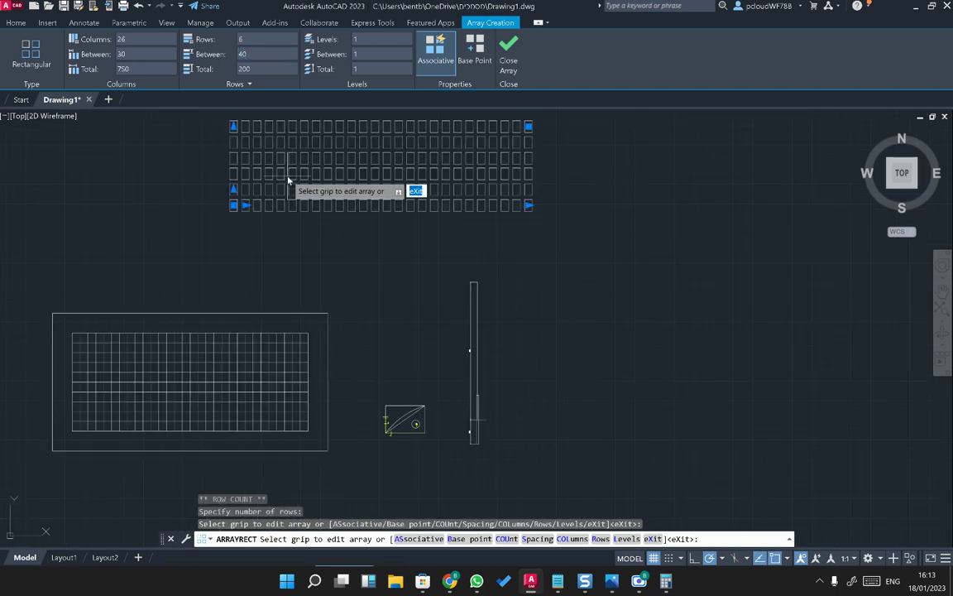
{"action": "left_click", "coordinate": [233, 125]}
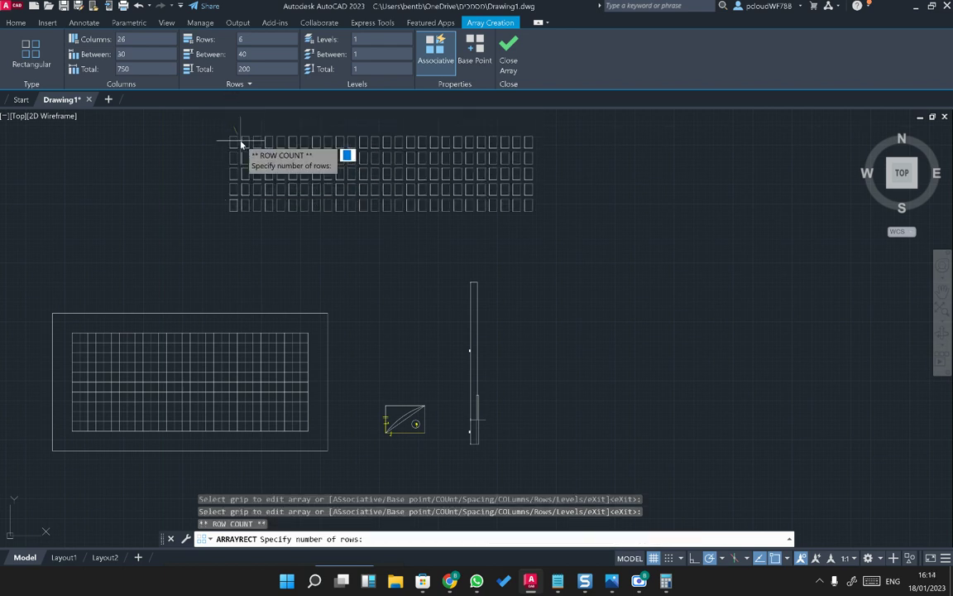
{"action": "left_click", "coordinate": [239, 140]}
{"action": "left_click", "coordinate": [235, 145]}
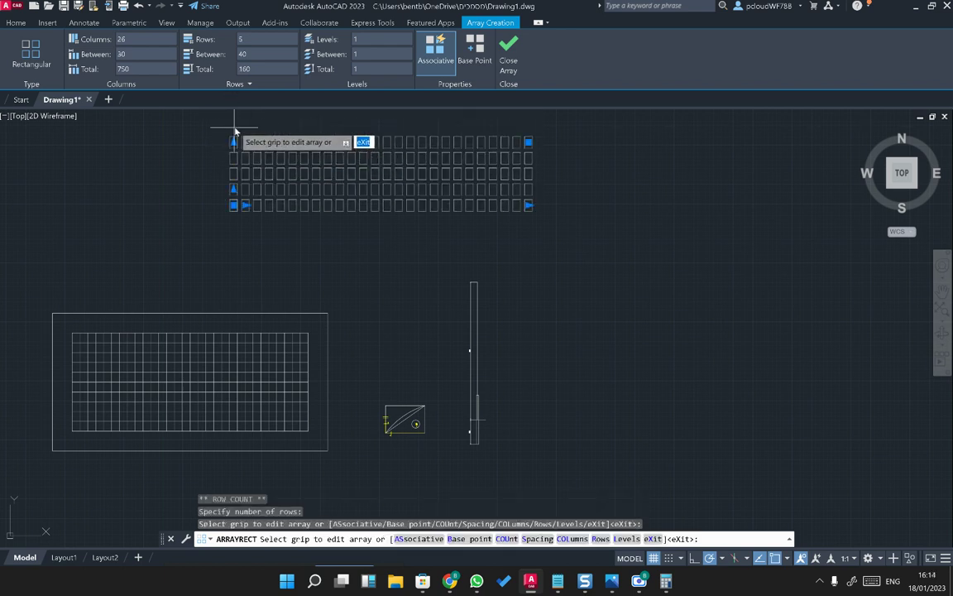
{"action": "left_click", "coordinate": [187, 146]}
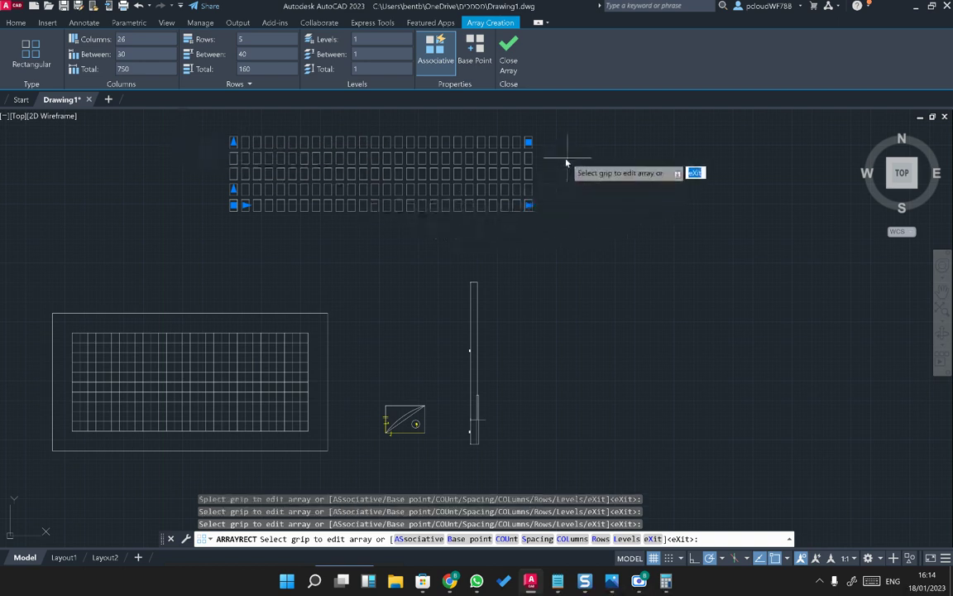
{"action": "key", "text": "Escape"}
- Erase the whole array of small rectangles
{"action": "mouse_move", "coordinate": [560, 143]}
{"action": "left_mouse_down"}
{"action": "mouse_move", "coordinate": [298, 265]}
{"action": "mouse_move", "coordinate": [132, 164]}
{"action": "mouse_move", "coordinate": [351, 160]}
{"action": "left_mouse_up"}
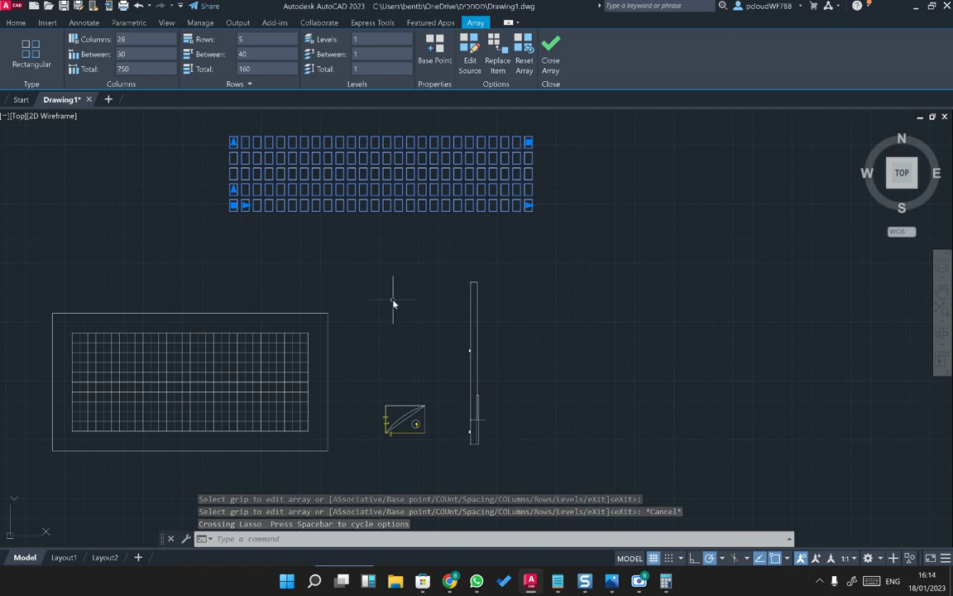
{"action": "key", "text": "Delete"}
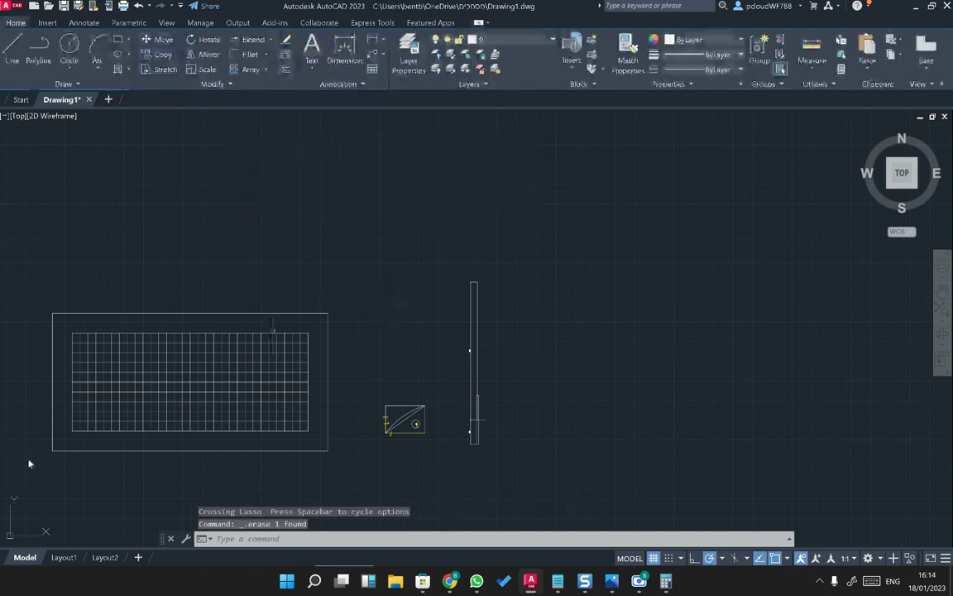
{"action": "left_click", "coordinate": [189, 69]}
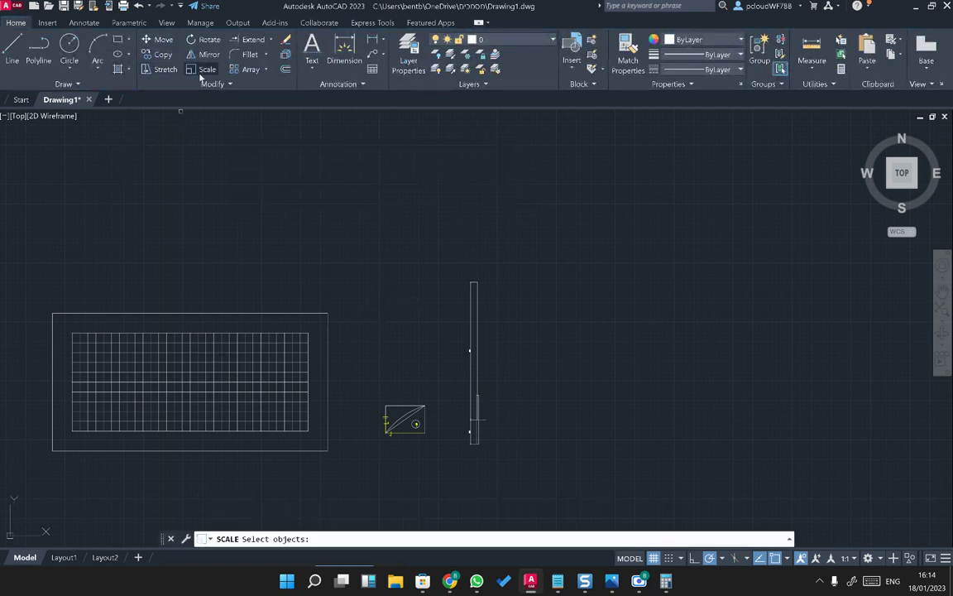
{"action": "left_click", "coordinate": [117, 40]}
{"action": "left_click", "coordinate": [277, 159]}
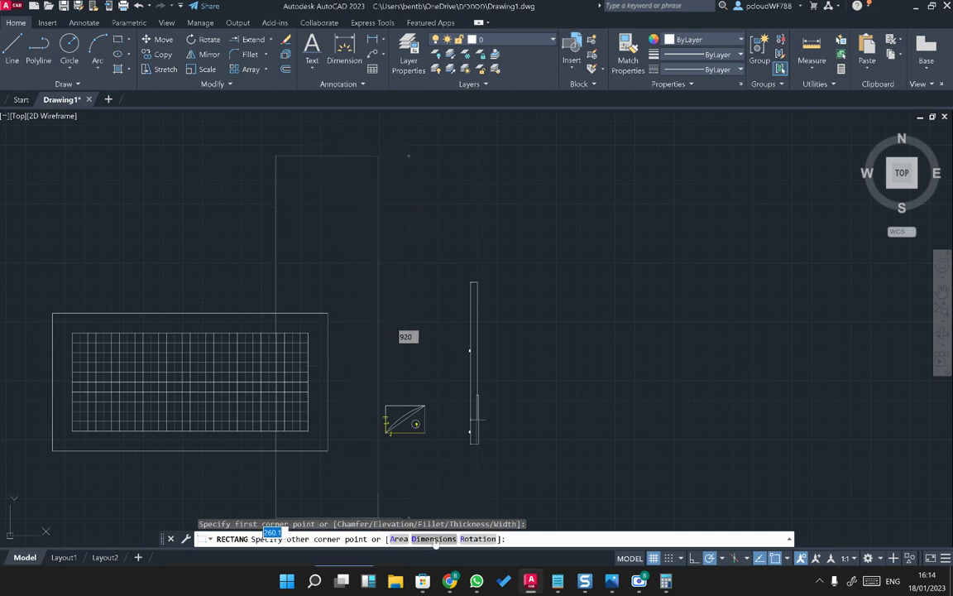
{"action": "left_click", "coordinate": [434, 538]}
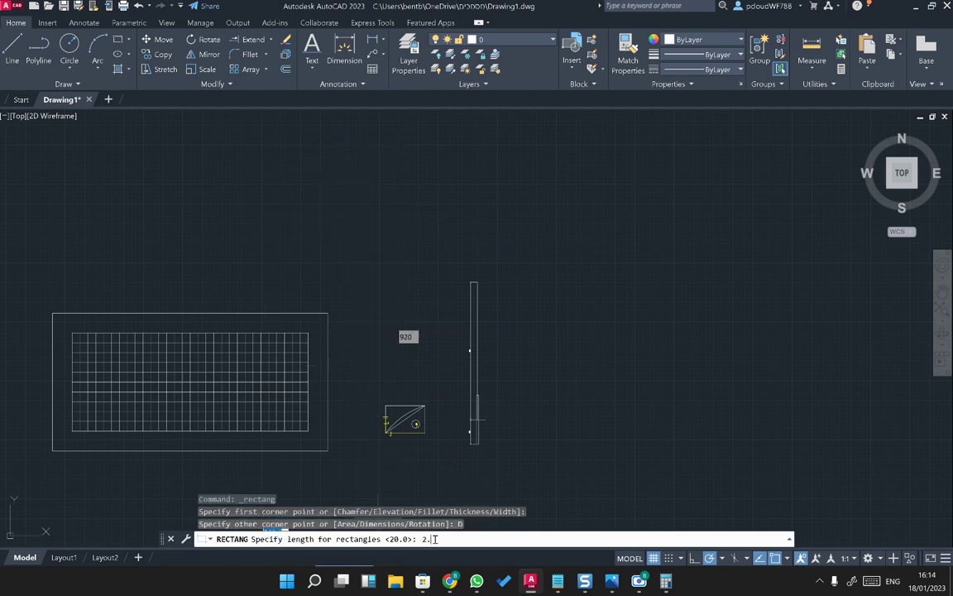
{"action": "type", "text": "20"}
{"action": "key", "text": "Return"}
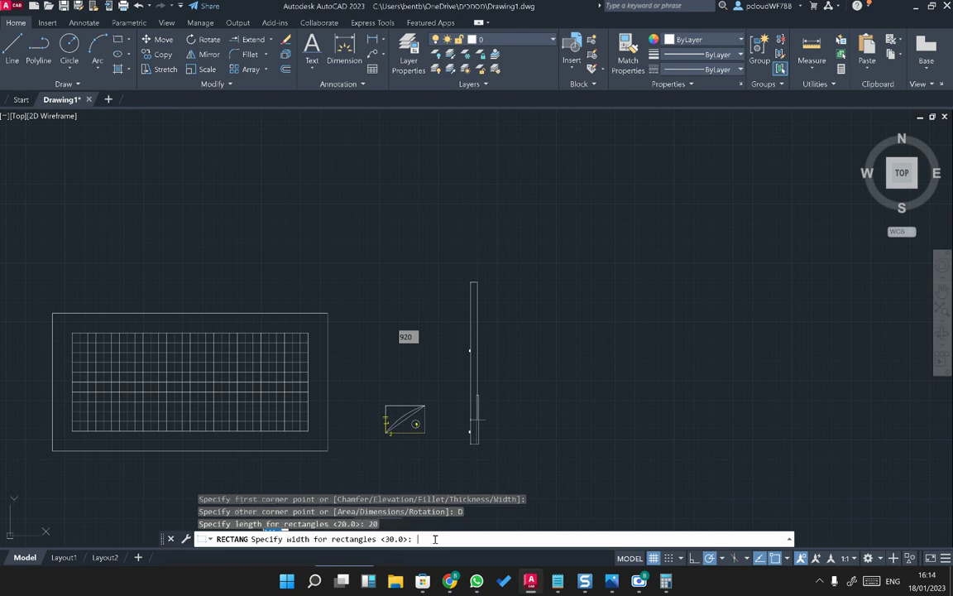
{"action": "type", "text": "30"}
{"action": "key", "text": "Return"}
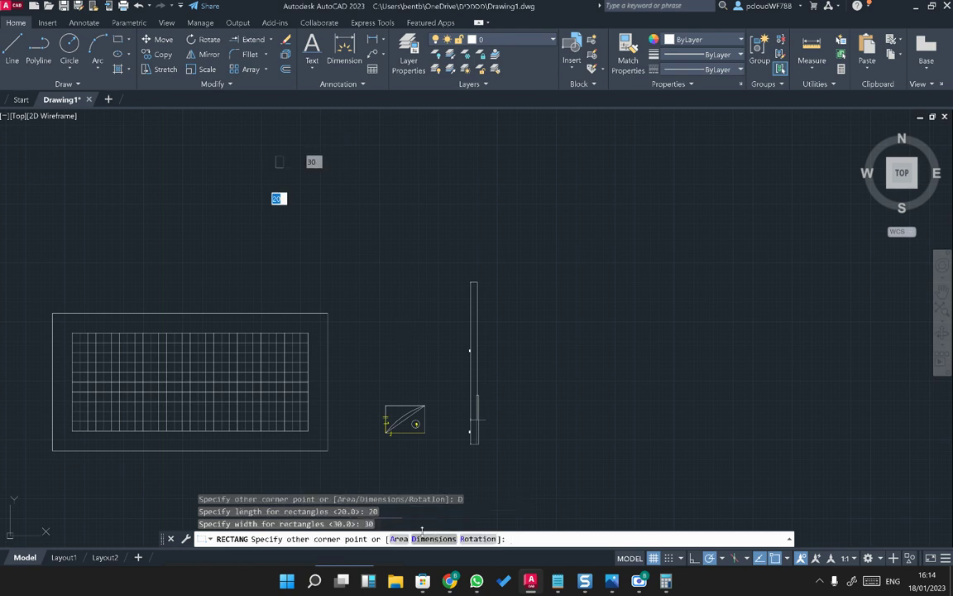
{"action": "key", "text": "Escape"}
{"action": "left_click", "coordinate": [241, 163]}
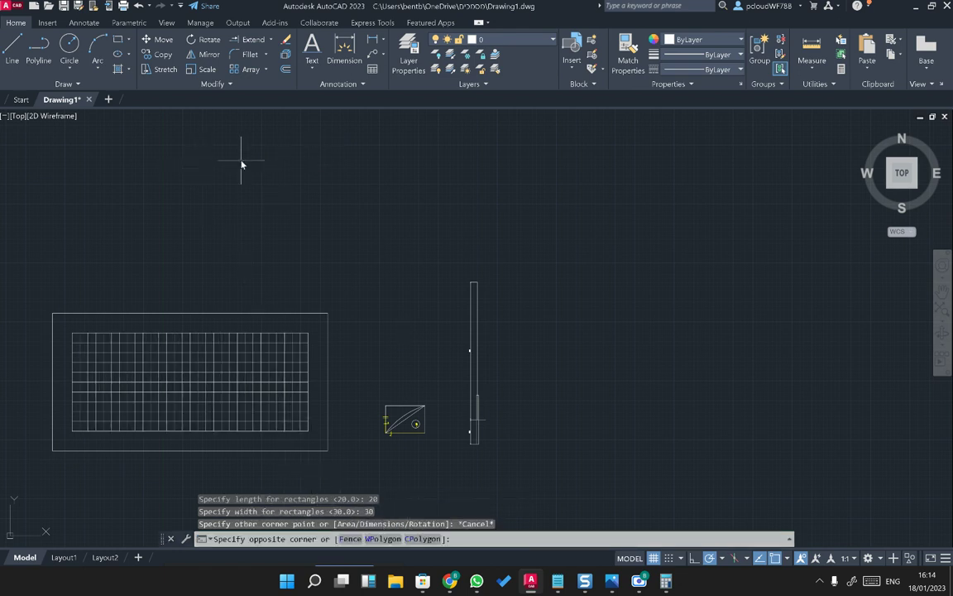
{"action": "key", "text": "Escape"}
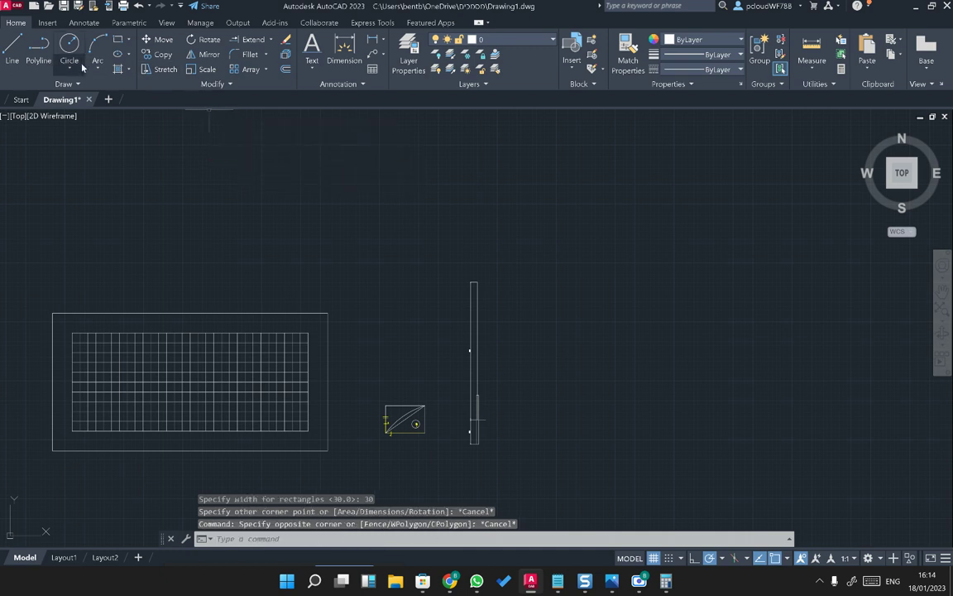
- Draw a rectangle 20 long and 30 wide in the empty area above the grille panel
{"action": "left_click", "coordinate": [121, 46]}
{"action": "left_click", "coordinate": [283, 155]}
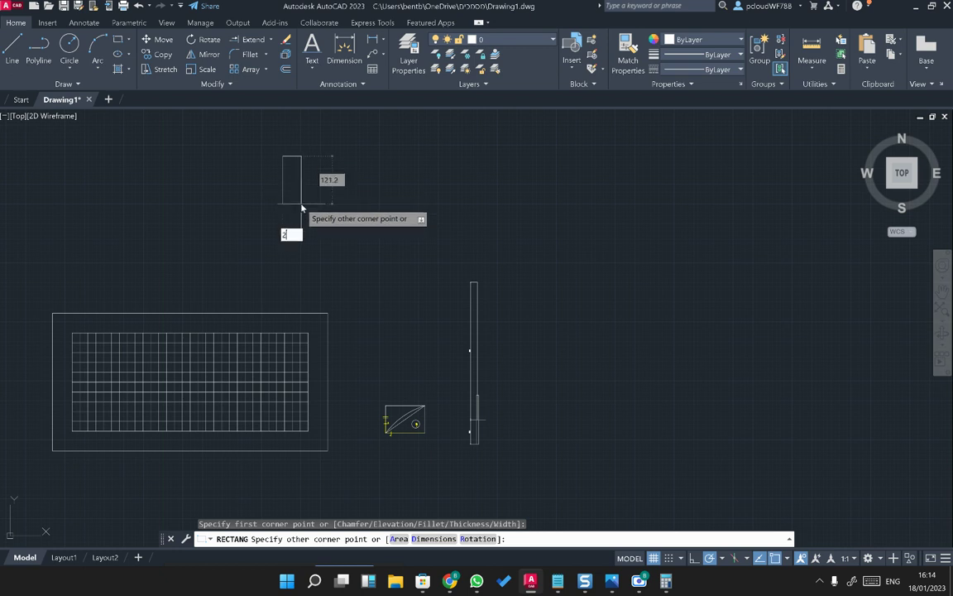
{"action": "left_click", "coordinate": [434, 539]}
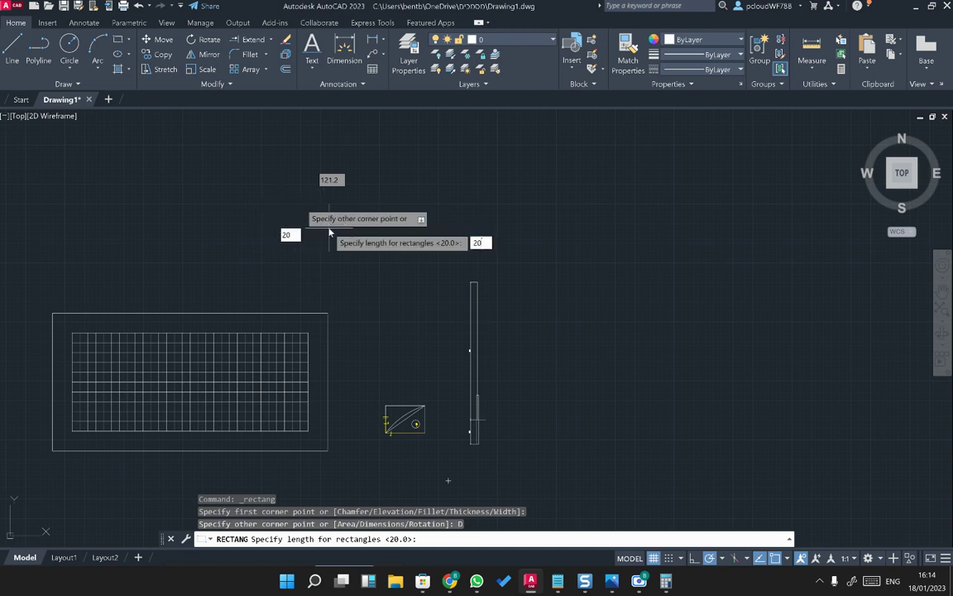
{"action": "key", "text": "Return"}
{"action": "type", "text": "30"}
{"action": "key", "text": "Return"}
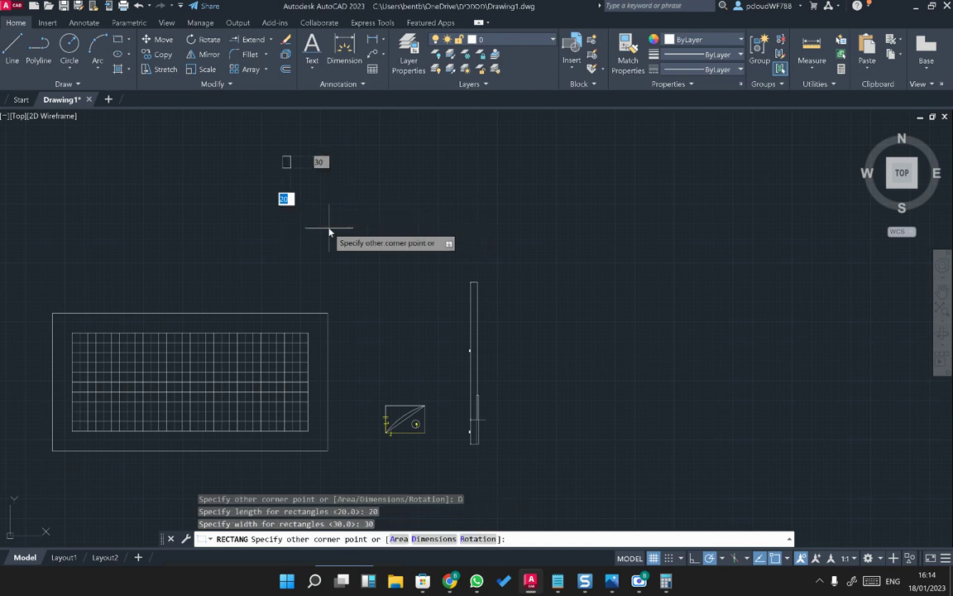
{"action": "left_click", "coordinate": [272, 192]}
- Create a rectangular array of the new rectangle with 20 columns and a row spacing of 50
{"action": "left_click", "coordinate": [279, 159]}
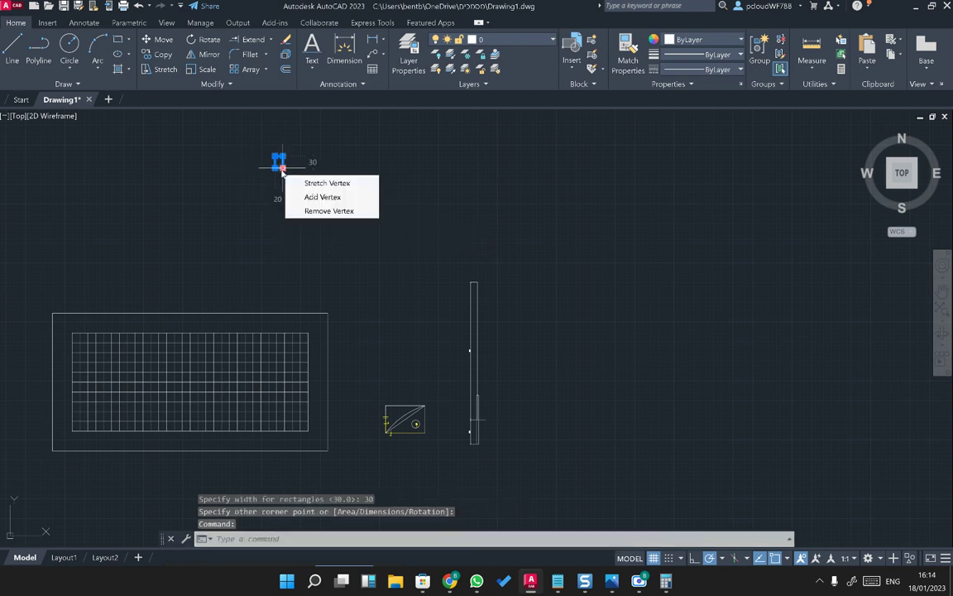
{"action": "left_click", "coordinate": [250, 70]}
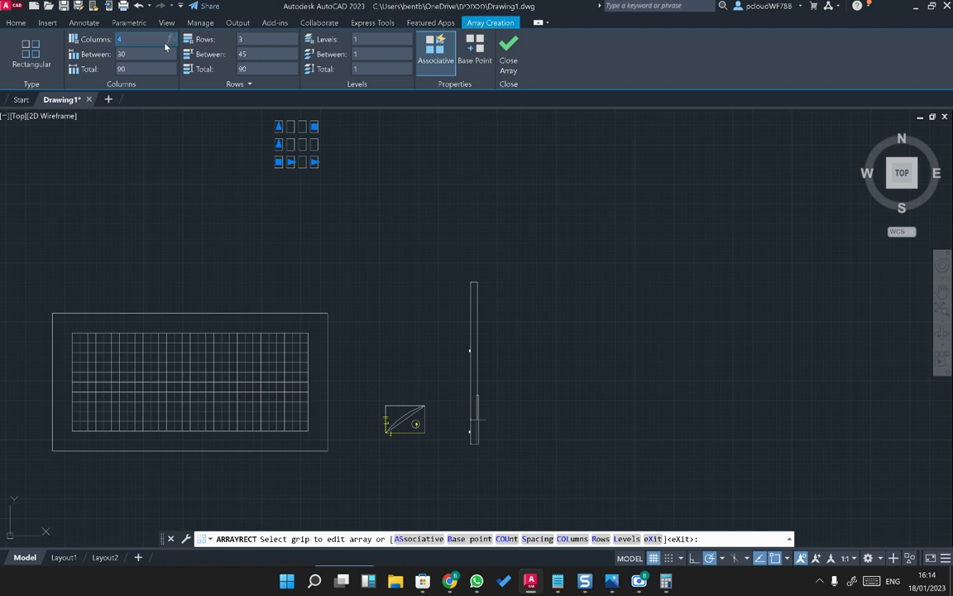
{"action": "left_click", "coordinate": [273, 68]}
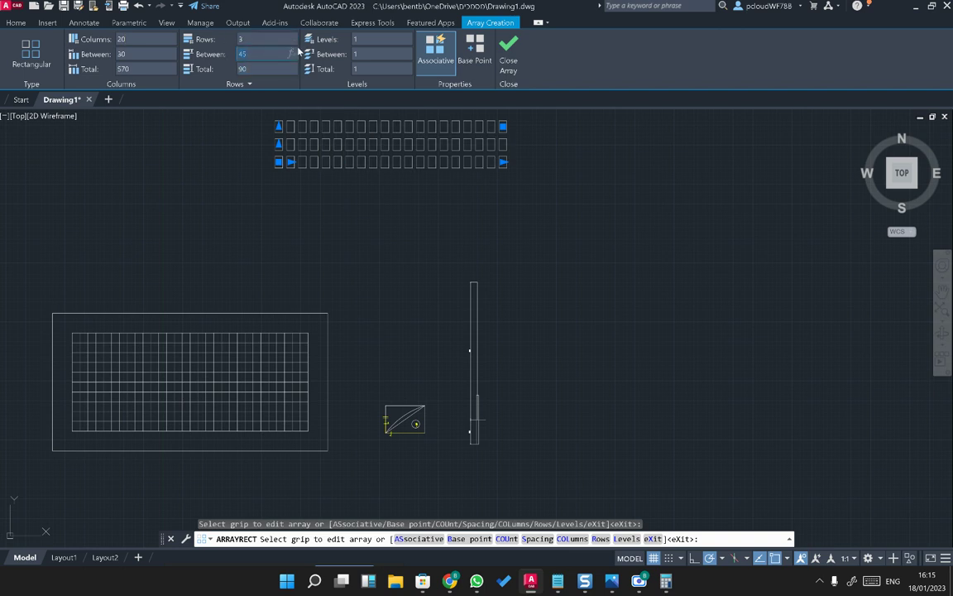
{"action": "type", "text": "50"}
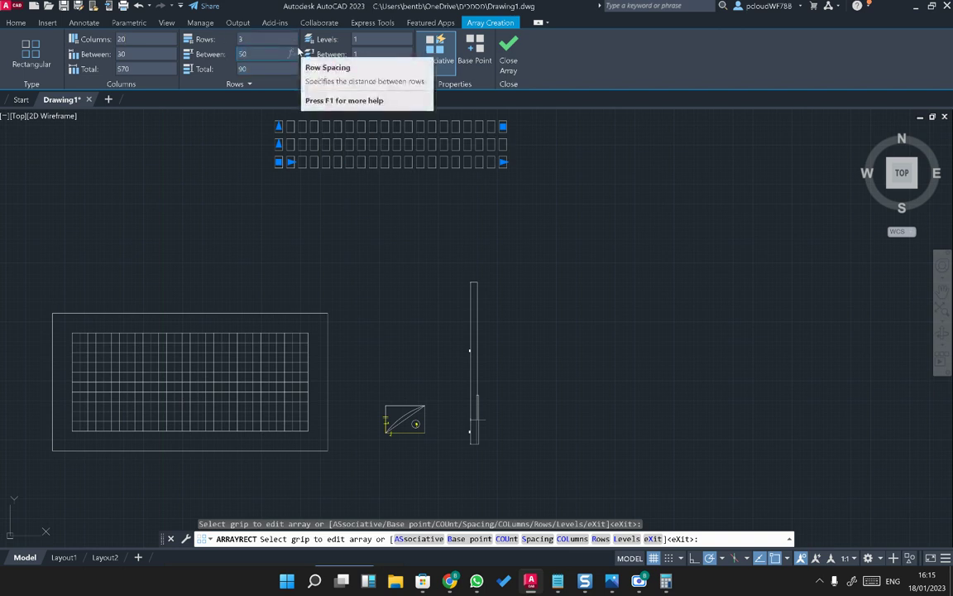
{"action": "key", "text": "Return"}
{"action": "scroll", "coordinate": [513, 169], "scroll_direction": "up", "scroll_amount": 2}
{"action": "scroll", "coordinate": [536, 186], "scroll_direction": "down", "scroll_amount": 2}
{"action": "scroll", "coordinate": [536, 187], "scroll_direction": "up", "scroll_amount": 2}
{"action": "middle_click_drag", "start_coordinate": [532, 256], "coordinate": [549, 309]}
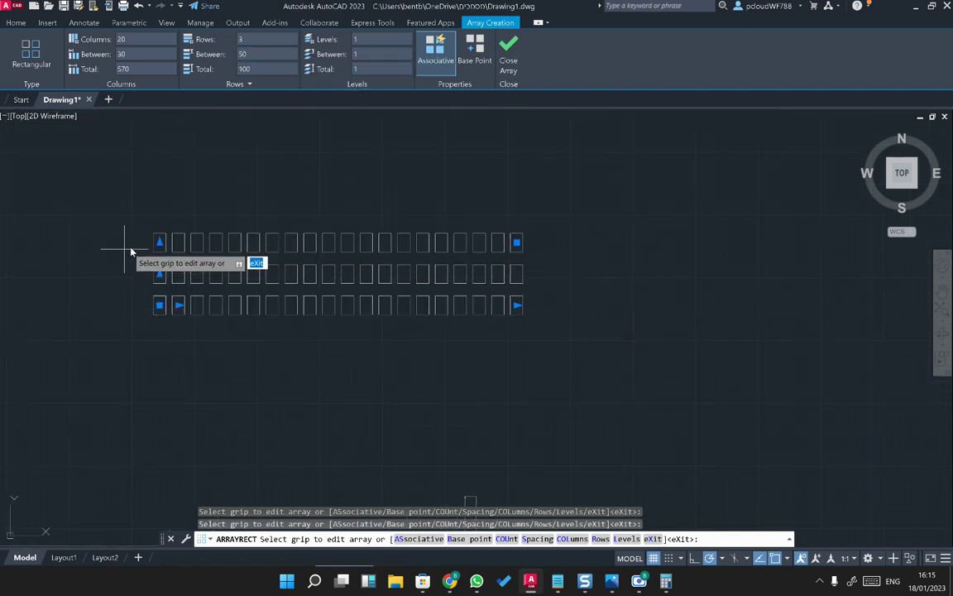
- Extend the rectangle array upward to 6 rows using its row-count grip and finish the array
{"action": "left_click", "coordinate": [160, 242]}
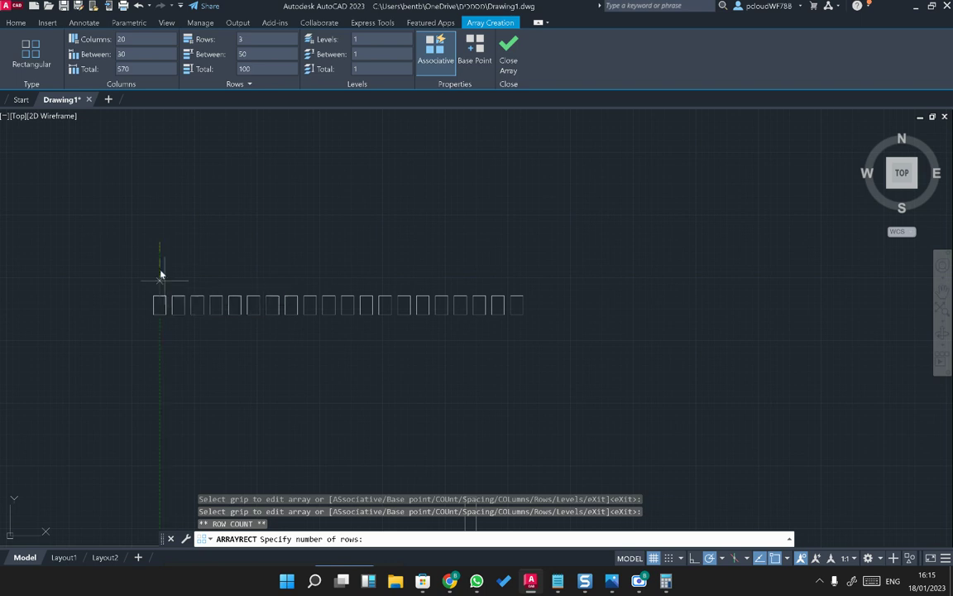
{"action": "left_click", "coordinate": [146, 142]}
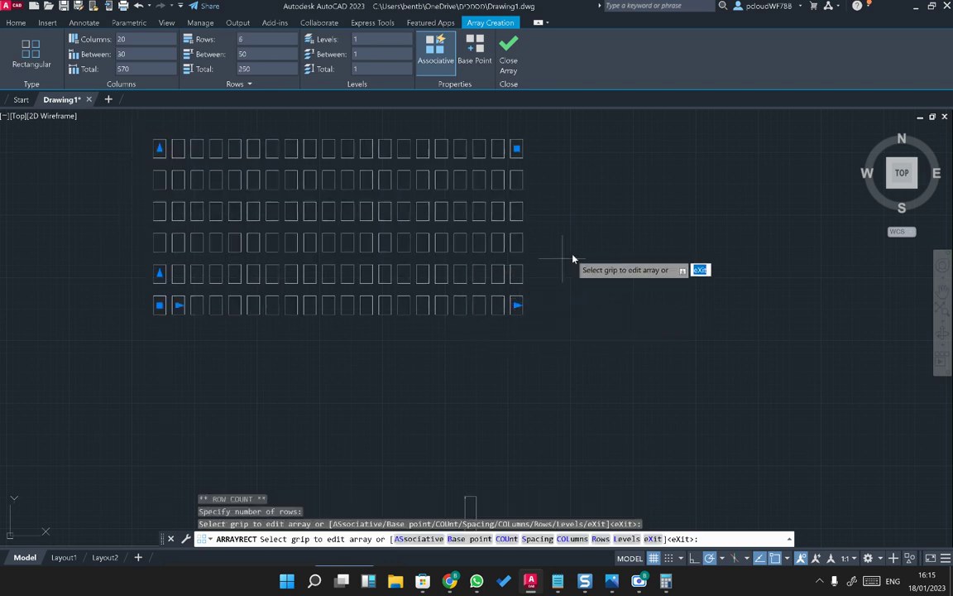
{"action": "left_click", "coordinate": [240, 248]}
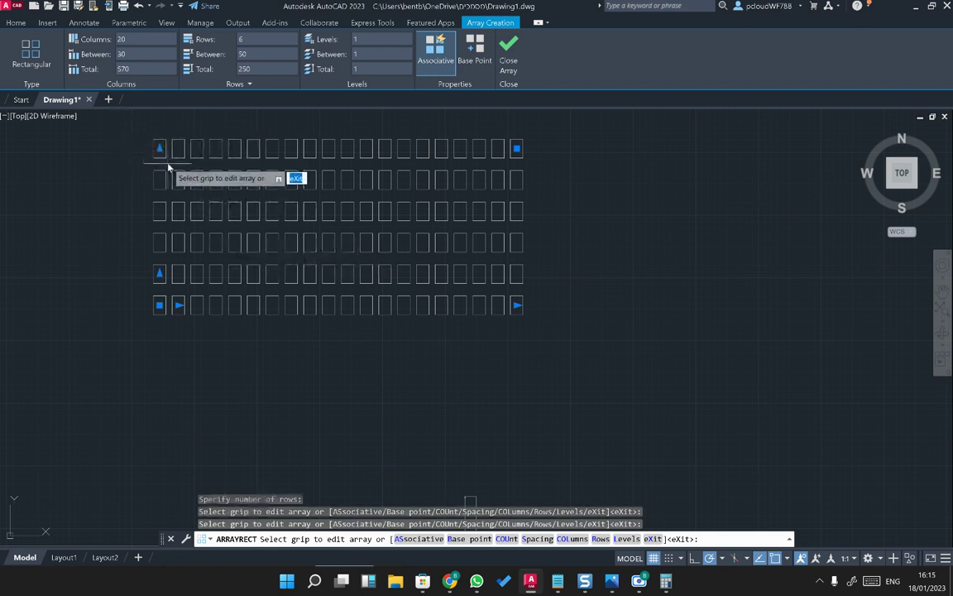
{"action": "scroll", "coordinate": [207, 236], "scroll_direction": "down", "scroll_amount": 2}
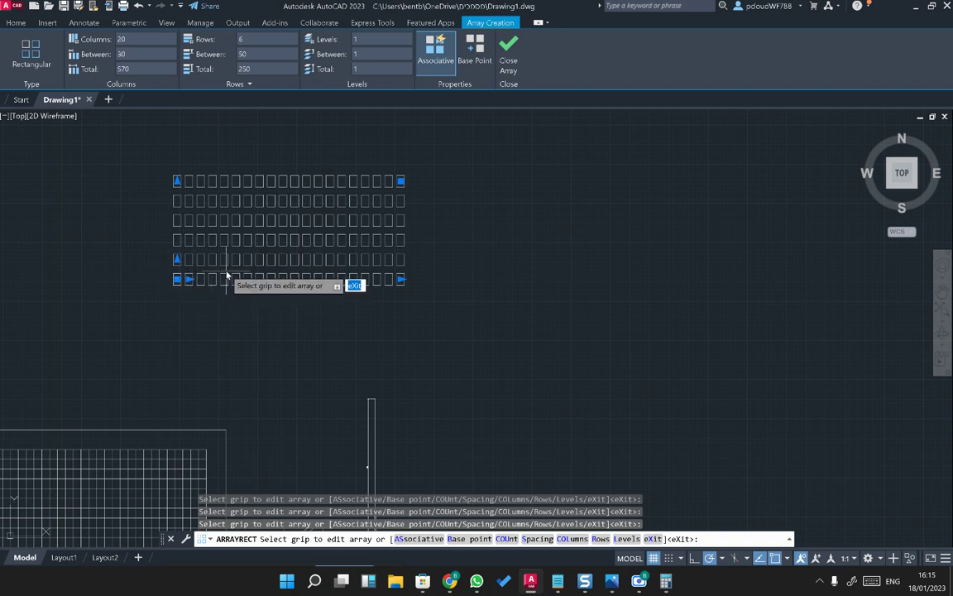
{"action": "key", "text": "Escape"}
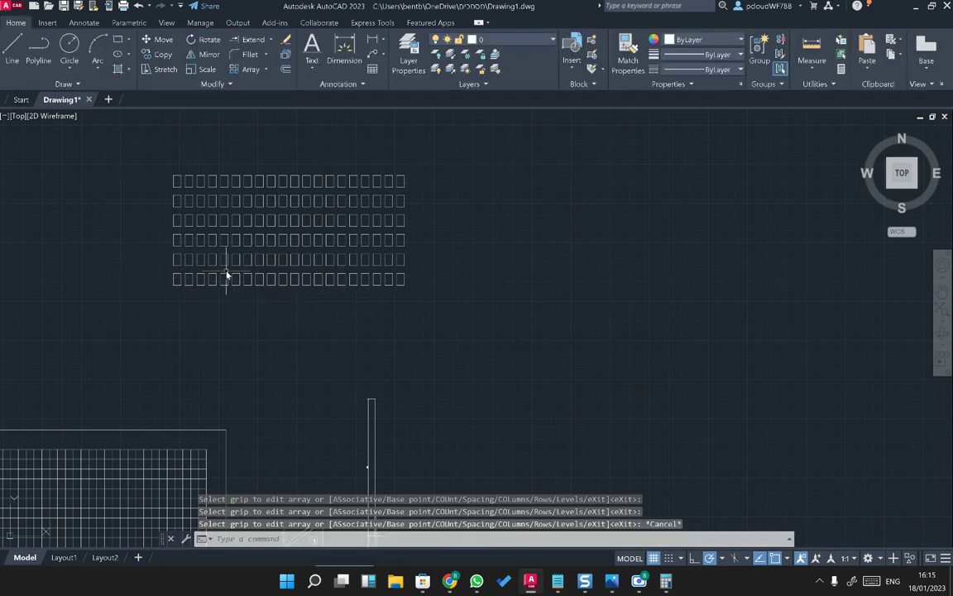
- Move the whole rectangle array down and to the left, closer to the grille panel
{"action": "left_click", "coordinate": [305, 225]}
{"action": "key", "text": "ctrl+z"}
{"action": "mouse_move", "coordinate": [287, 260]}
{"action": "left_mouse_down"}
{"action": "mouse_move", "coordinate": [246, 325]}
{"action": "mouse_move", "coordinate": [295, 256]}
{"action": "mouse_move", "coordinate": [286, 283]}
{"action": "left_mouse_up"}
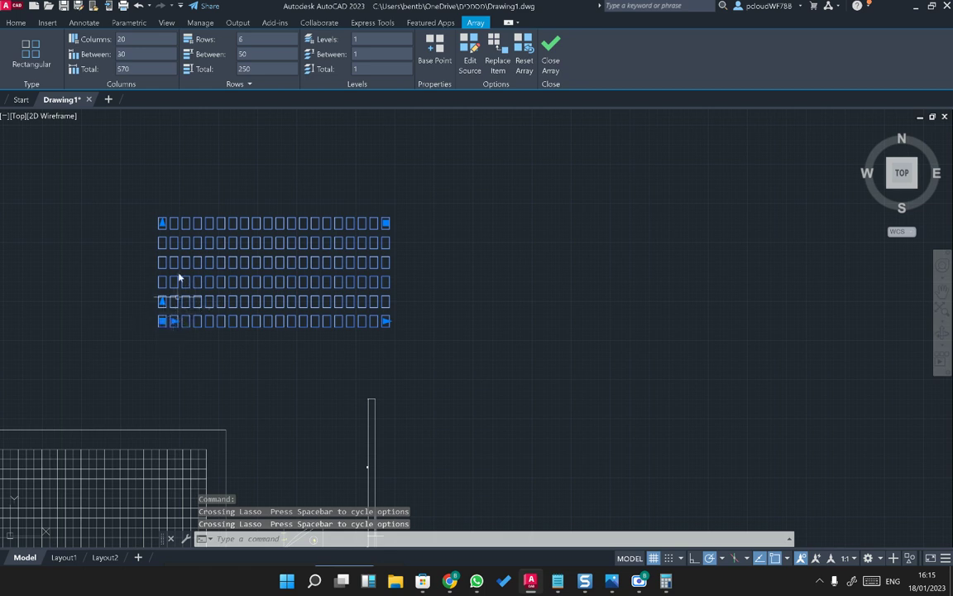
{"action": "left_click", "coordinate": [16, 22]}
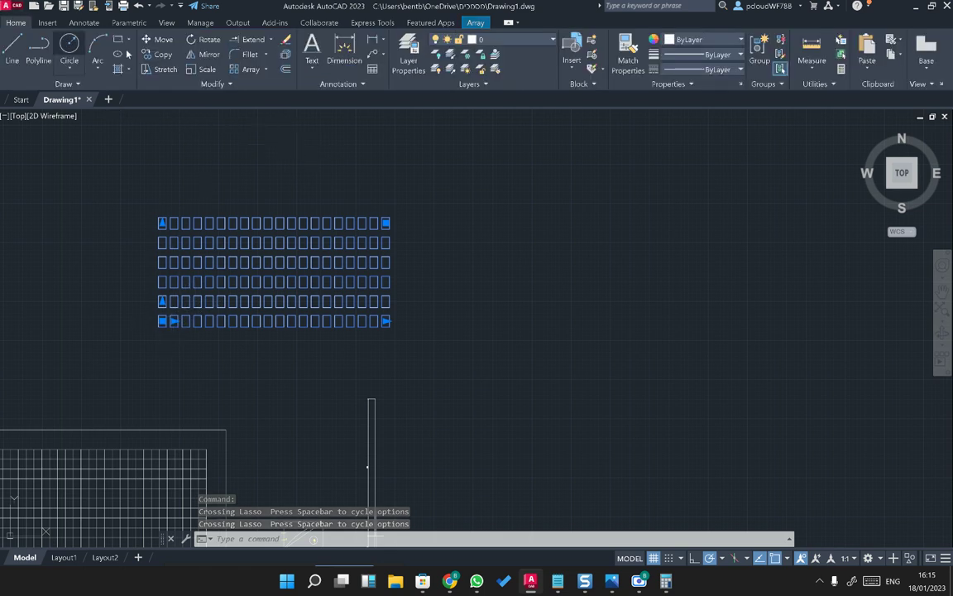
{"action": "left_click", "coordinate": [159, 39]}
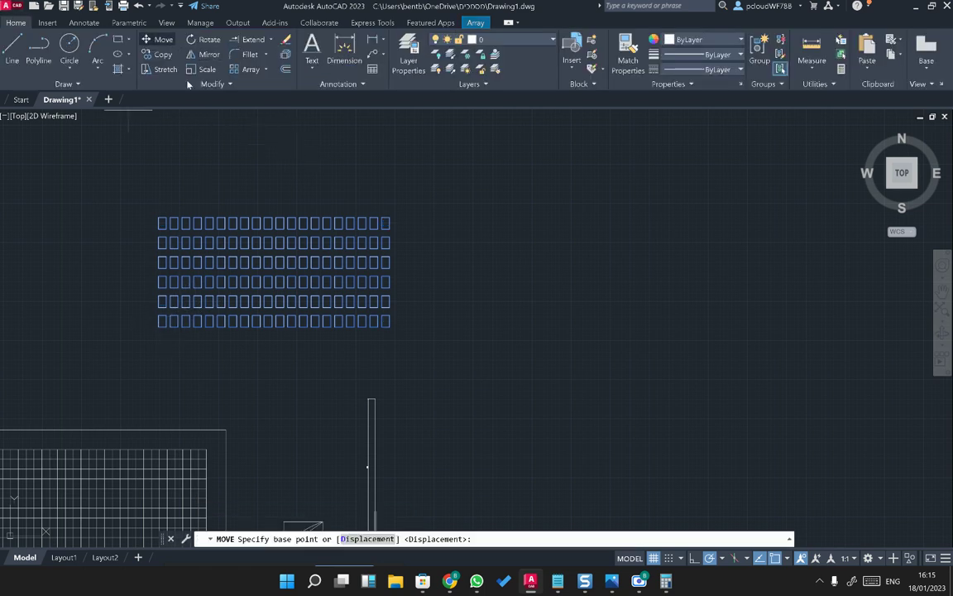
{"action": "left_click", "coordinate": [306, 305]}
{"action": "left_click", "coordinate": [225, 335]}
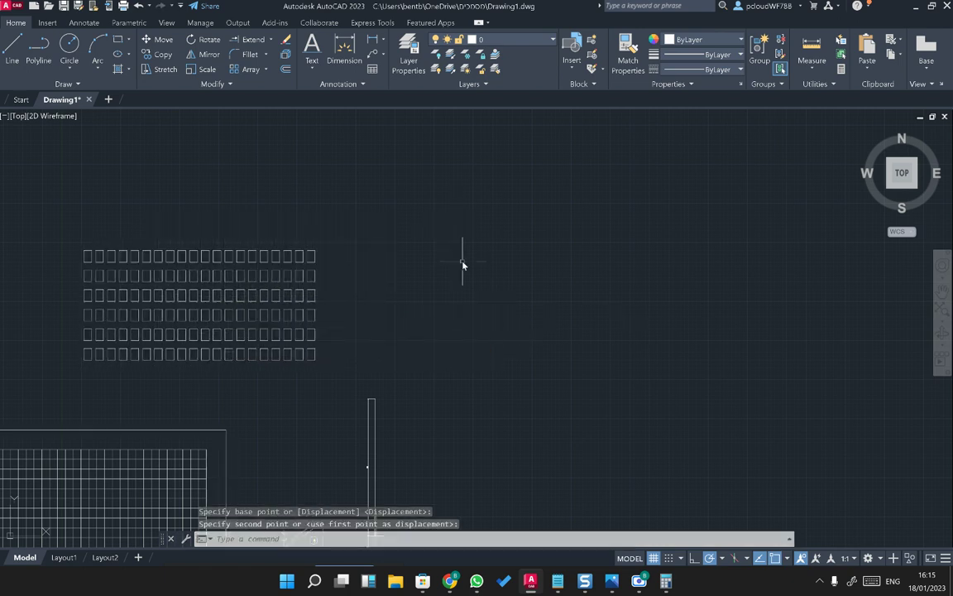
- Select the moved rectangle array and erase it completely
{"action": "left_click", "coordinate": [464, 238]}
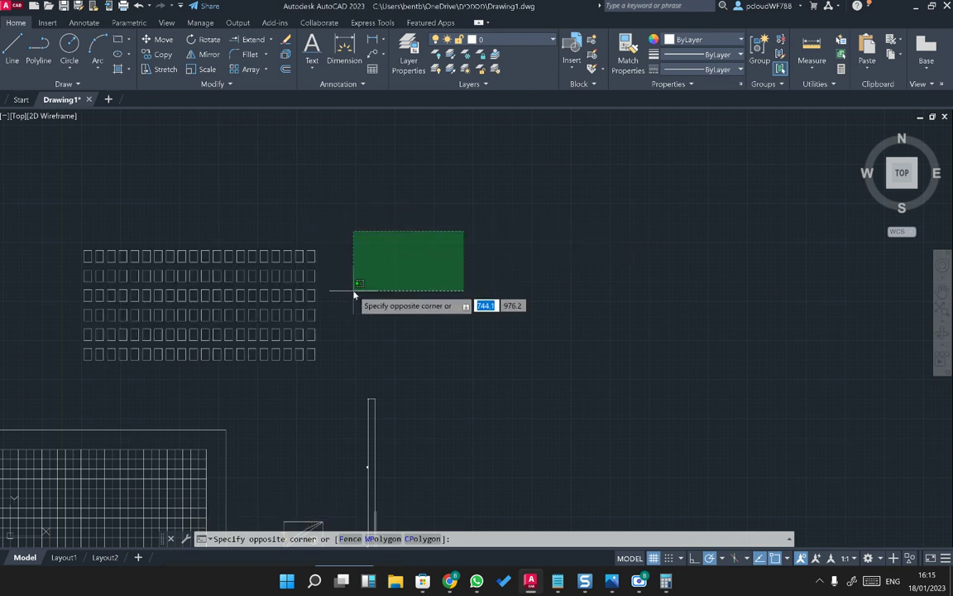
{"action": "left_click", "coordinate": [253, 290]}
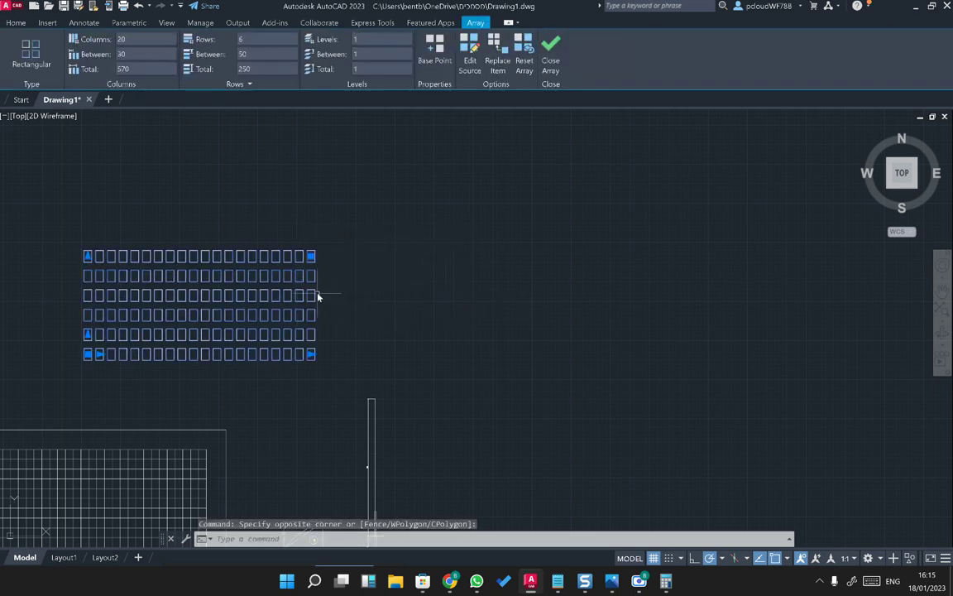
{"action": "middle_click_drag", "start_coordinate": [318, 295], "coordinate": [619, 258]}
{"action": "key", "text": "Delete"}
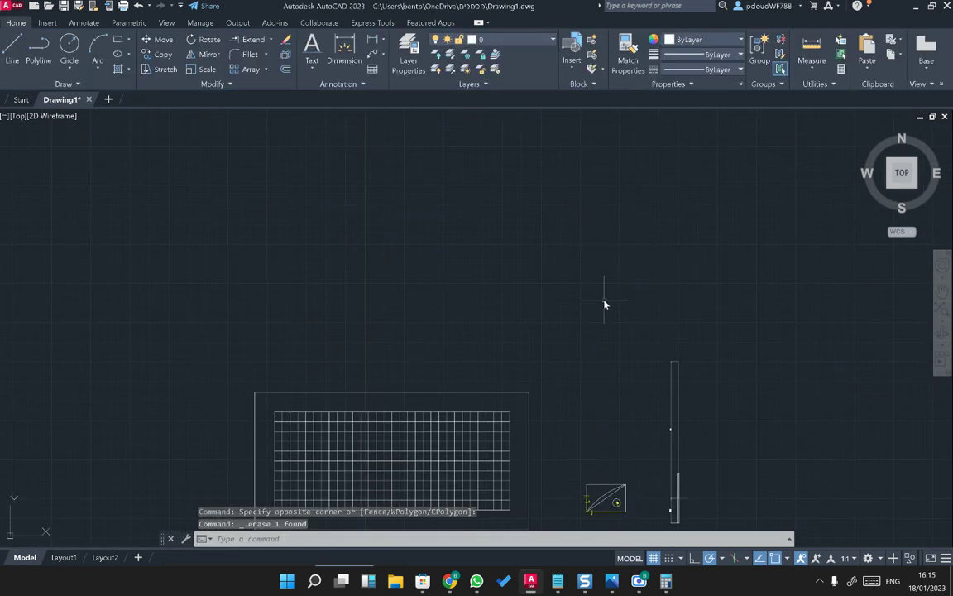
{"action": "middle_click_drag", "start_coordinate": [604, 304], "coordinate": [567, 202]}
{"action": "key", "text": "alt+Tab"}
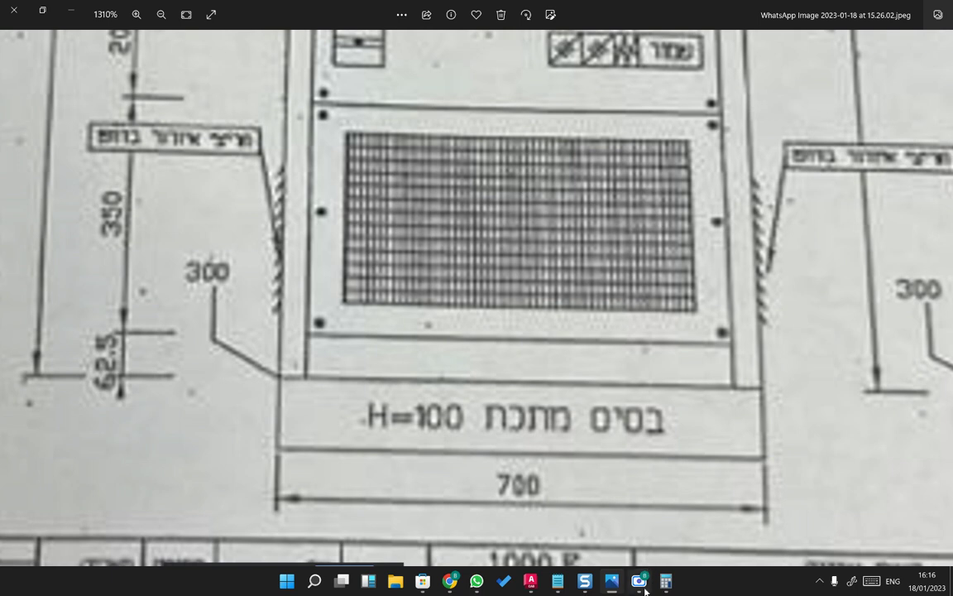
{"action": "mouse_move", "coordinate": [645, 590]}
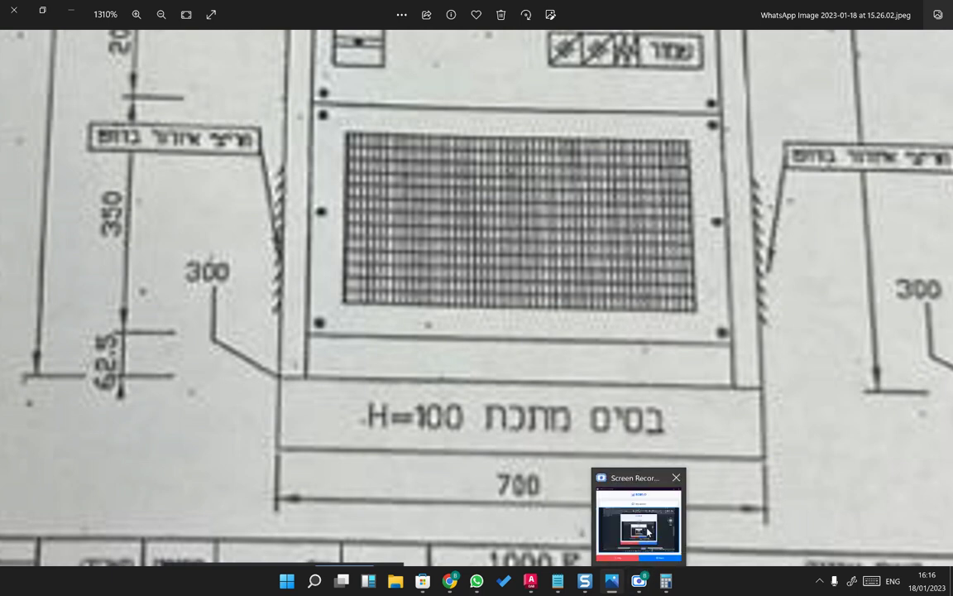
{"action": "left_click", "coordinate": [599, 478]}
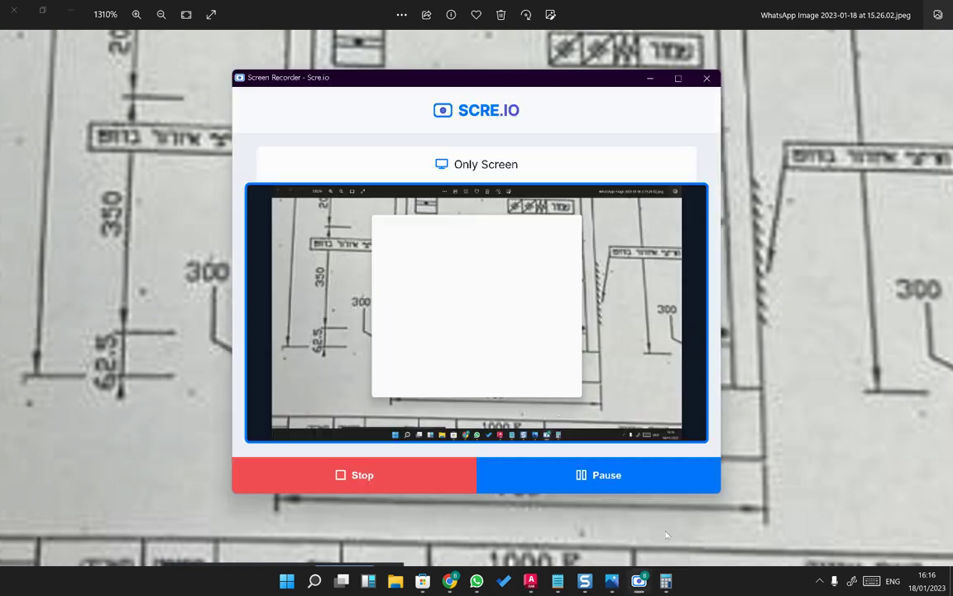
{"action": "left_click", "coordinate": [650, 78]}
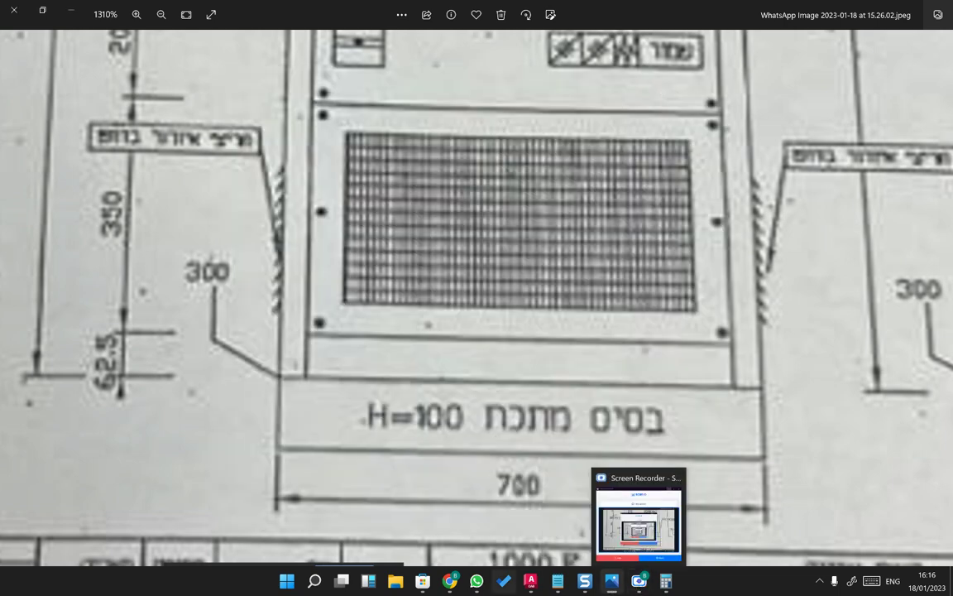
{"action": "left_click", "coordinate": [476, 581]}
{"action": "left_click", "coordinate": [625, 85]}
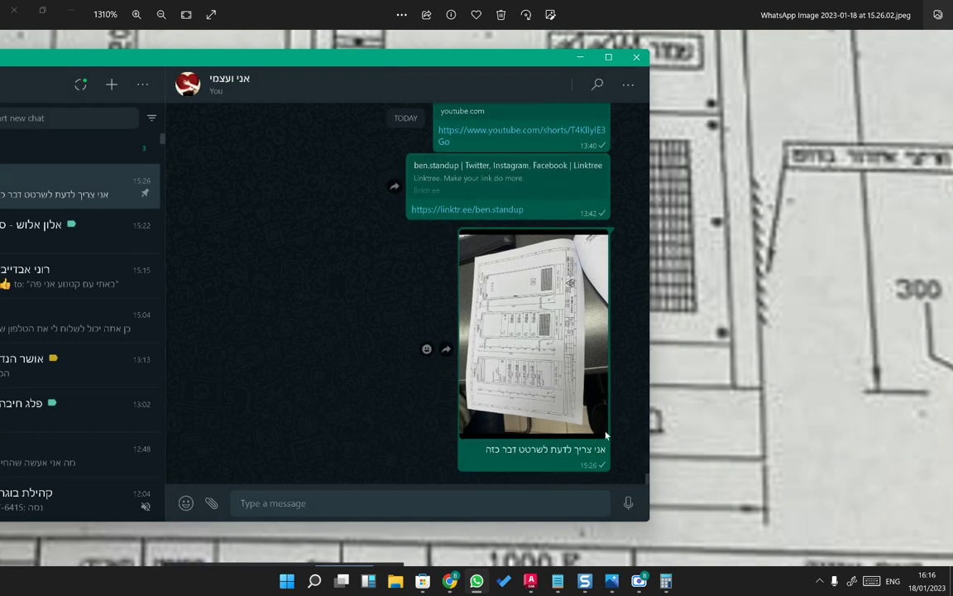
{"action": "left_click", "coordinate": [582, 60]}
{"action": "left_click", "coordinate": [78, 6]}
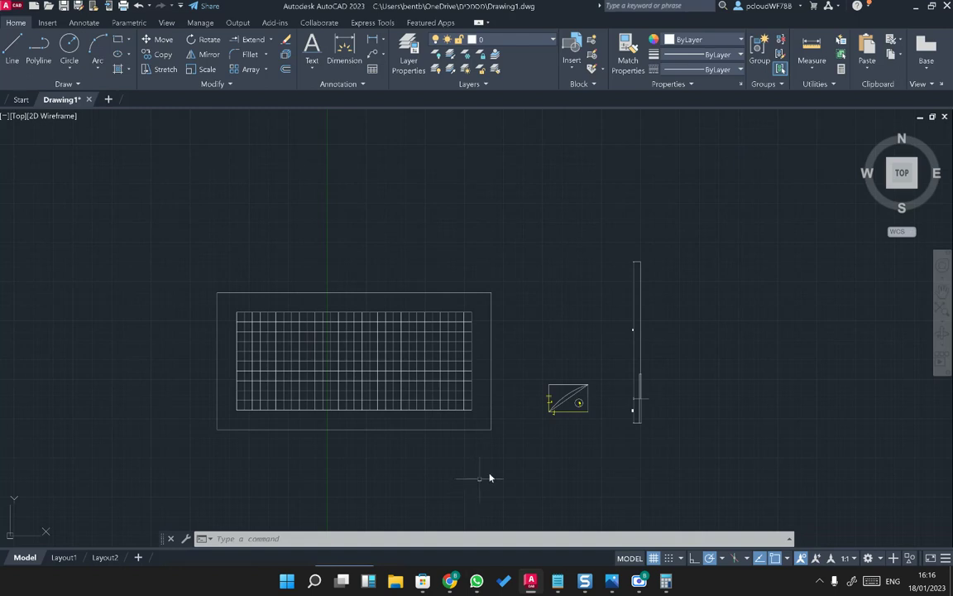
- Check the grille panel in the cabinet photo, then draw a textless quick leader (QLEADER) from the small rectangle's upper-right corner up and rightward
{"action": "left_click", "coordinate": [612, 581]}
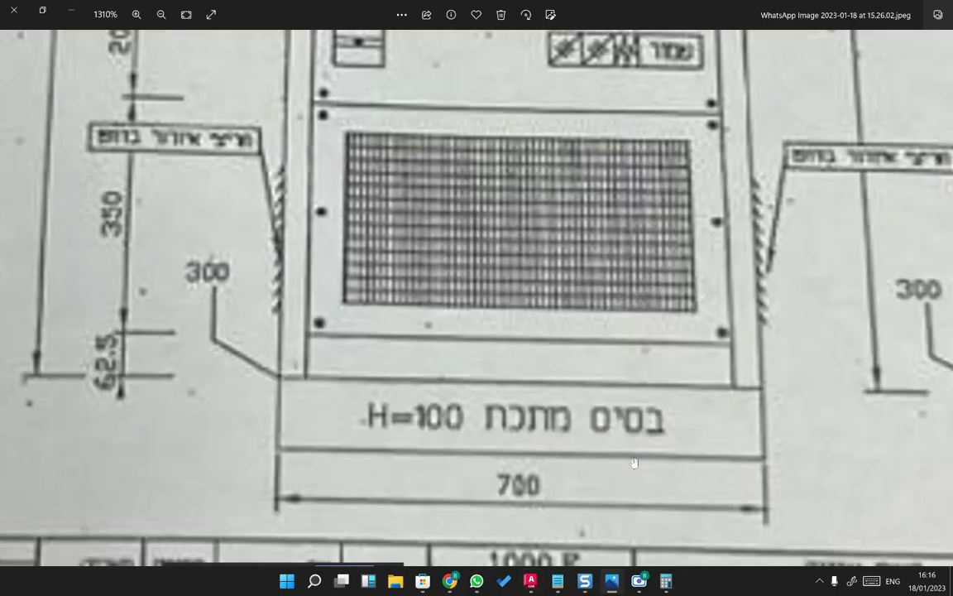
{"action": "scroll", "coordinate": [704, 353], "scroll_direction": "down", "scroll_amount": 5}
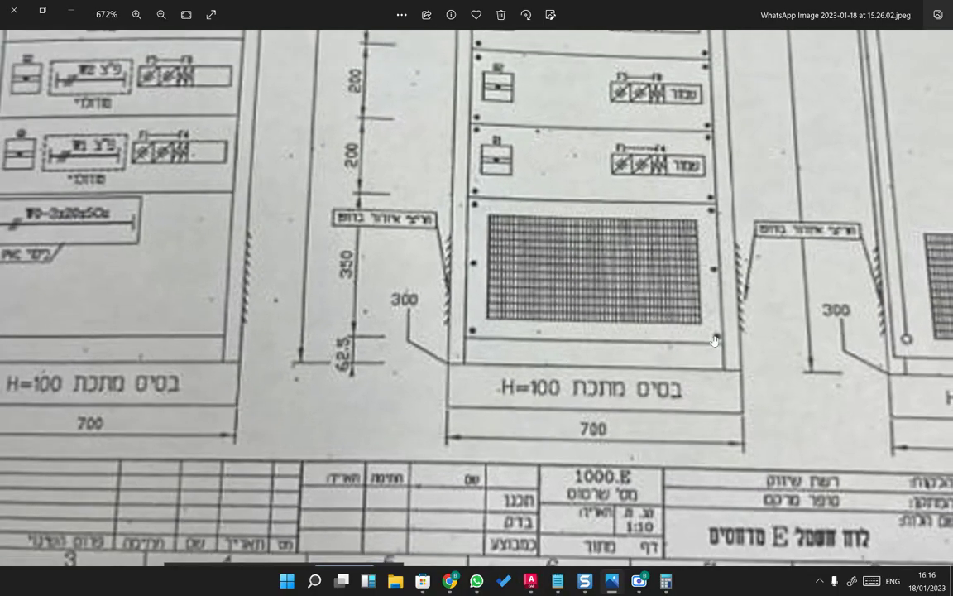
{"action": "scroll", "coordinate": [736, 290], "scroll_direction": "up", "scroll_amount": 3}
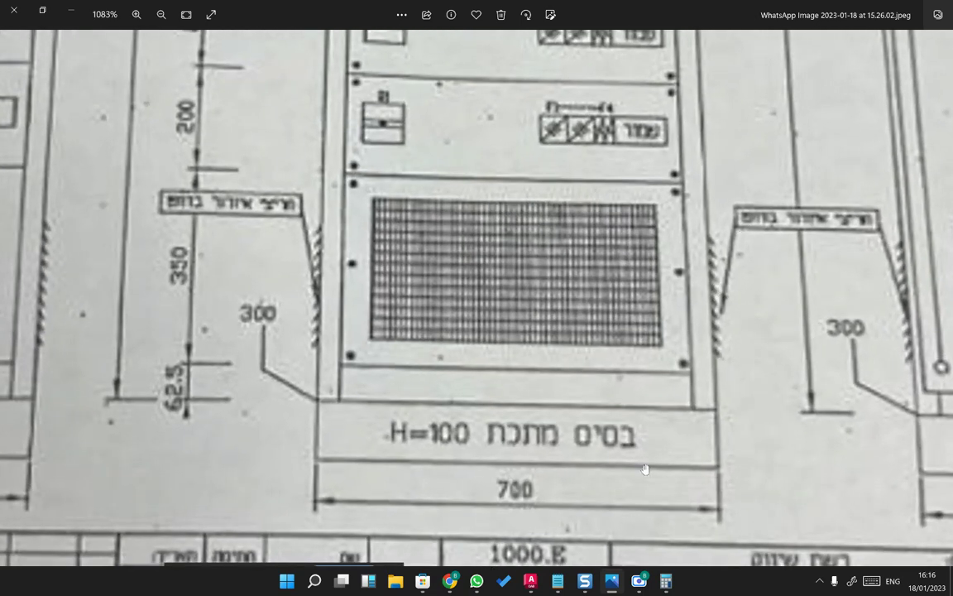
{"action": "left_click", "coordinate": [530, 581]}
{"action": "type", "text": "QLEADER"}
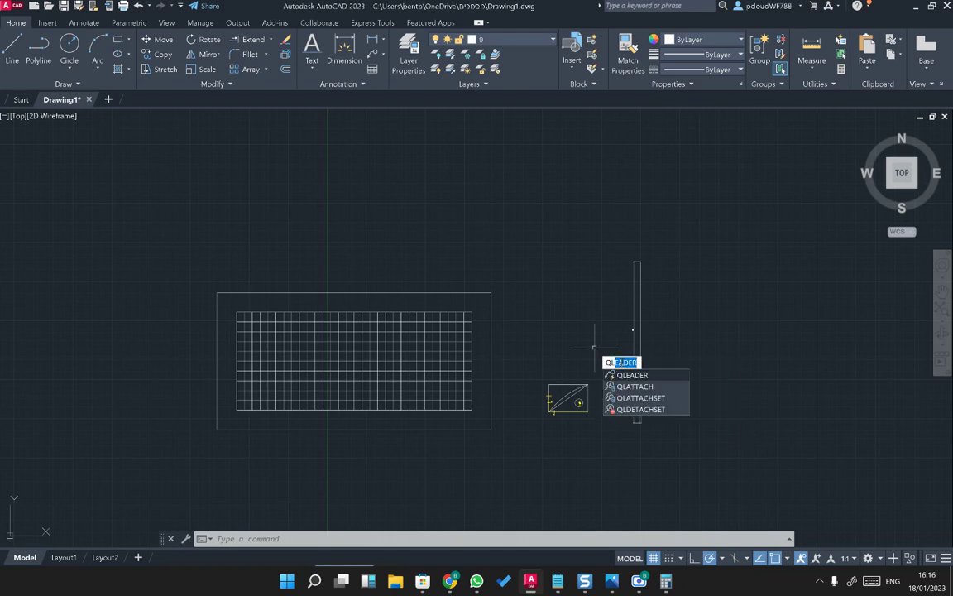
{"action": "key", "text": "Return"}
{"action": "scroll", "coordinate": [584, 385], "scroll_direction": "up", "scroll_amount": 5}
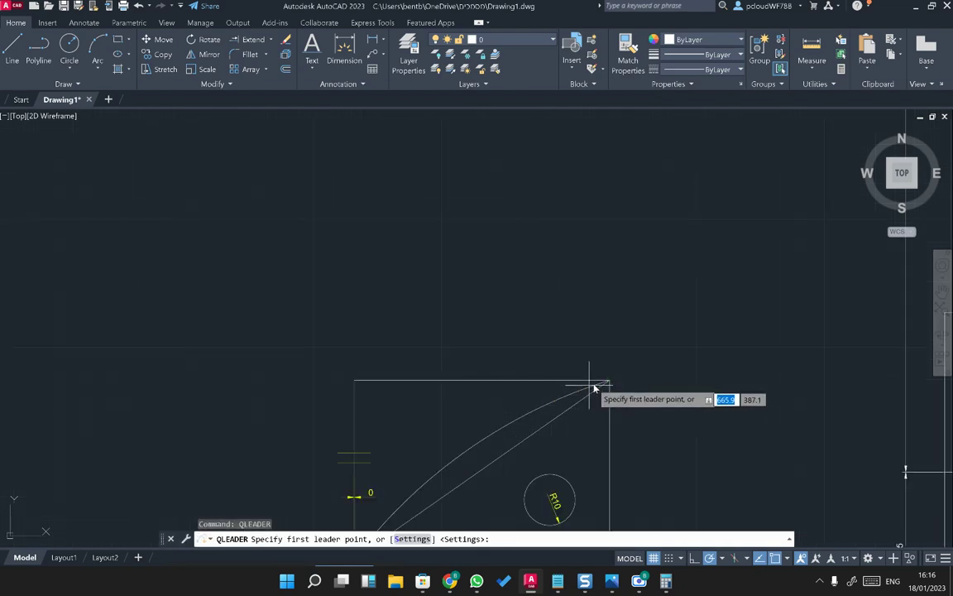
{"action": "left_click", "coordinate": [610, 381]}
{"action": "left_click", "coordinate": [664, 276]}
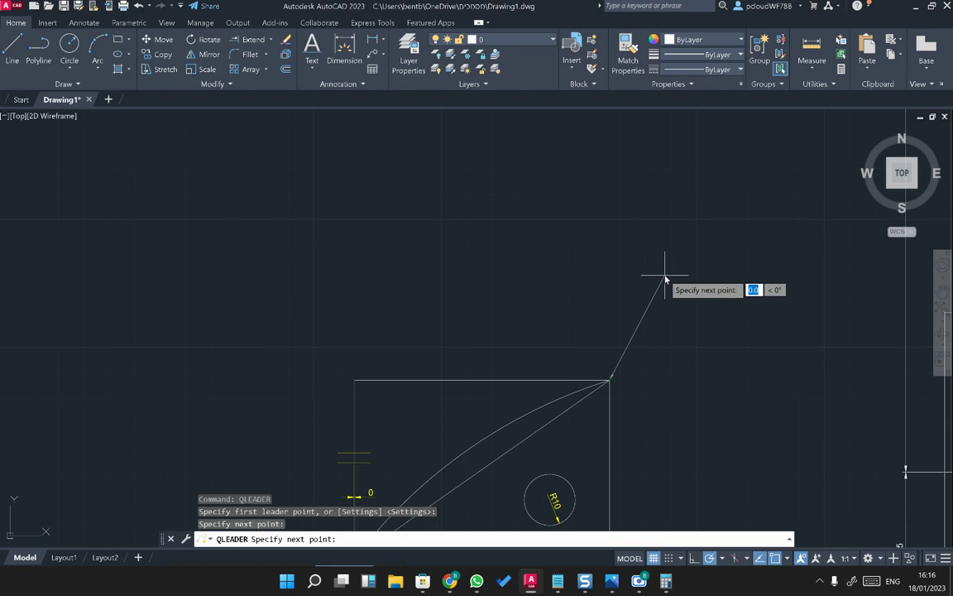
{"action": "key", "text": "Escape"}
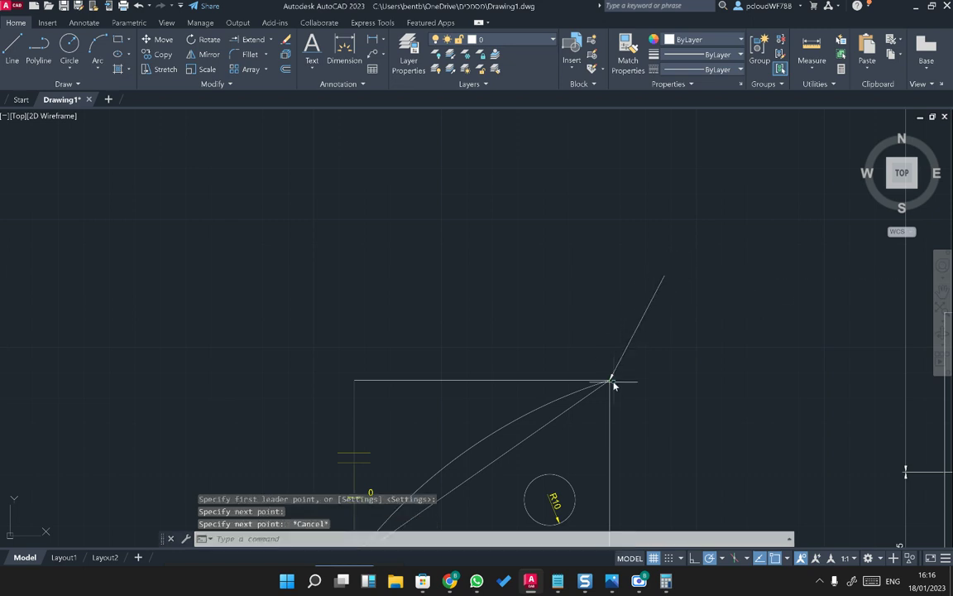
- Open the quick leader's properties and enlarge the Properties palette to show all its settings
{"action": "scroll", "coordinate": [615, 387], "scroll_direction": "up", "scroll_amount": 3}
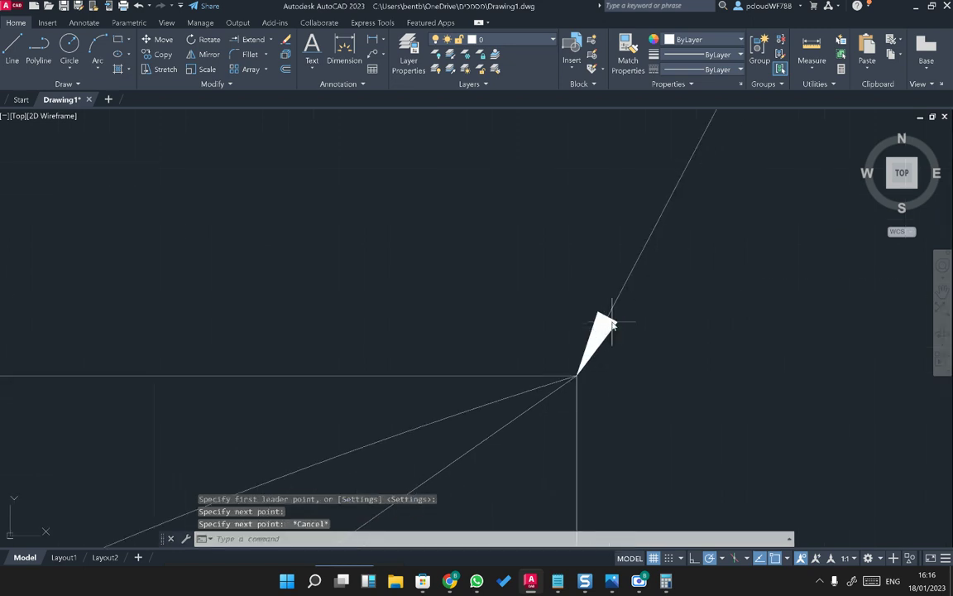
{"action": "scroll", "coordinate": [610, 319], "scroll_direction": "down", "scroll_amount": 2}
{"action": "scroll", "coordinate": [601, 346], "scroll_direction": "down", "scroll_amount": 3}
{"action": "left_click", "coordinate": [592, 339]}
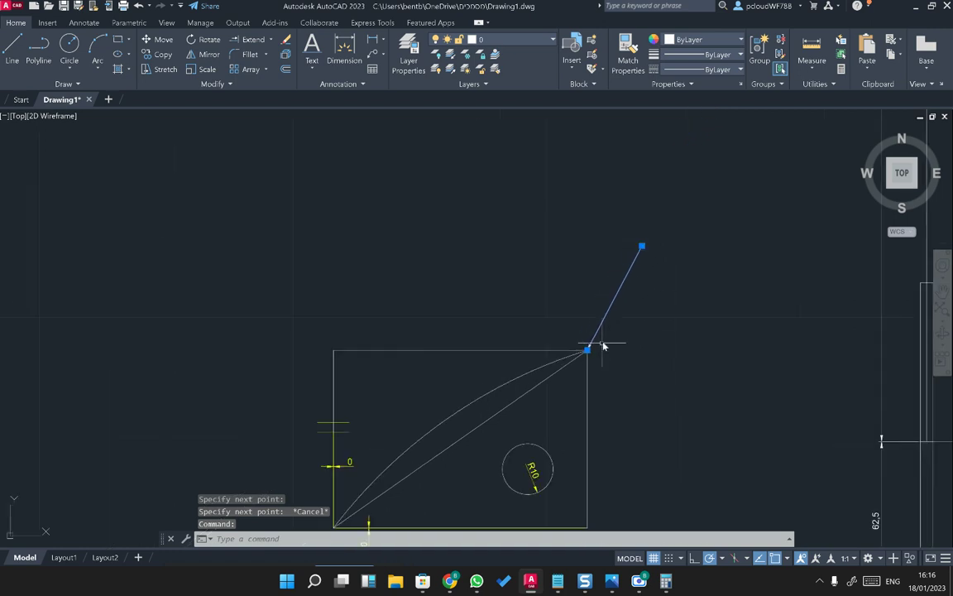
{"action": "right_click", "coordinate": [635, 269]}
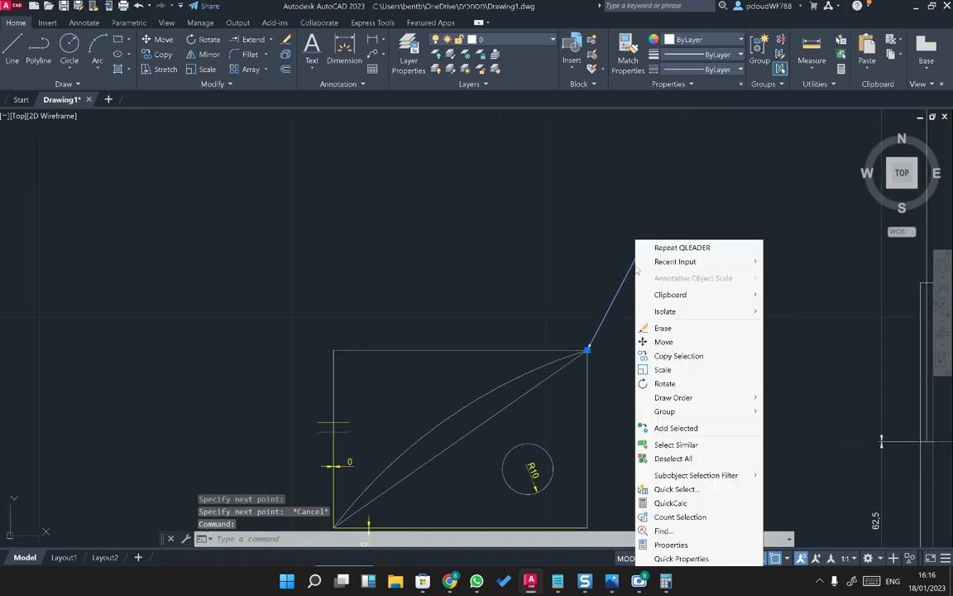
{"action": "left_click", "coordinate": [670, 544]}
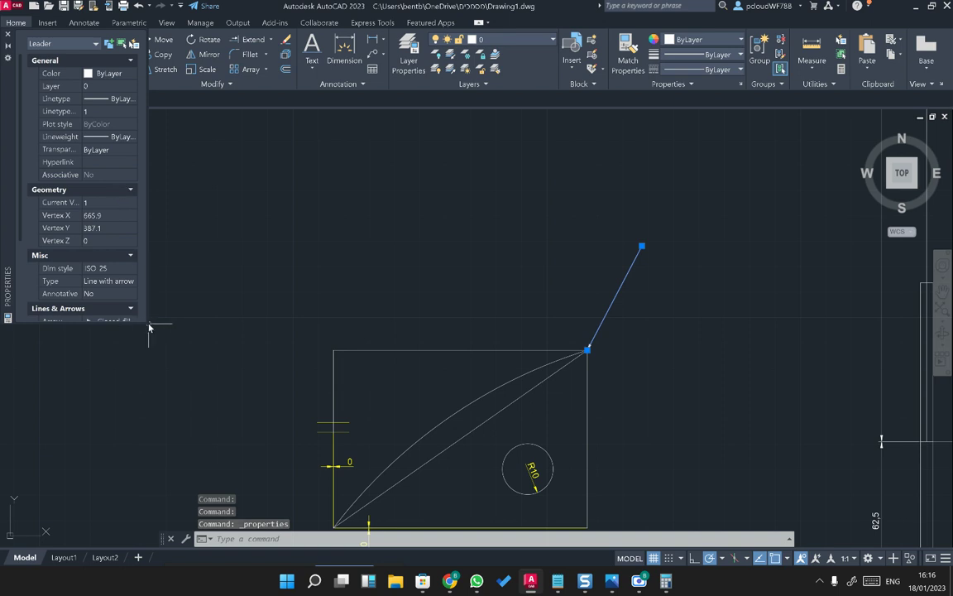
{"action": "left_click_drag", "start_coordinate": [148, 324], "coordinate": [172, 418]}
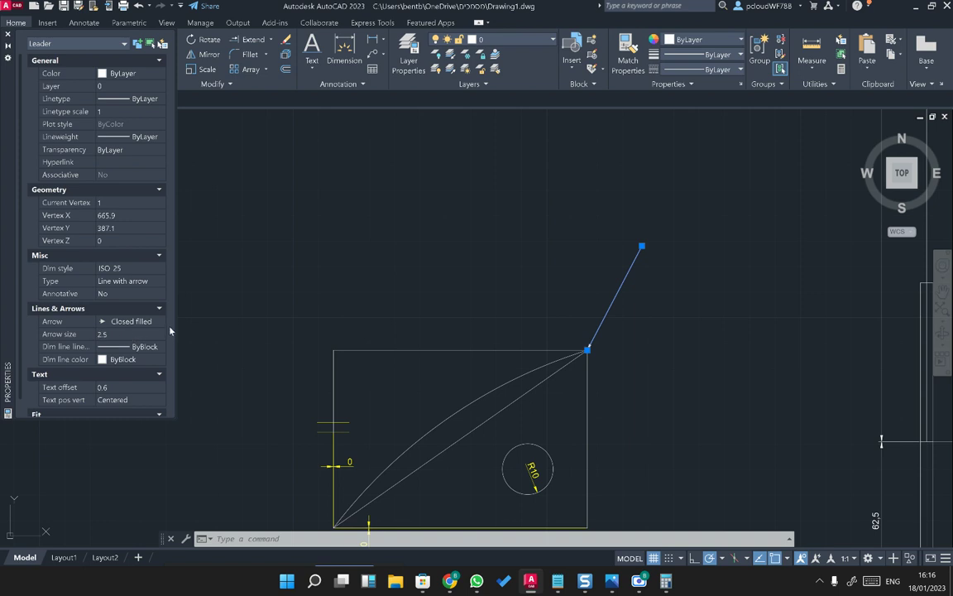
{"action": "left_click_drag", "start_coordinate": [104, 419], "coordinate": [108, 524]}
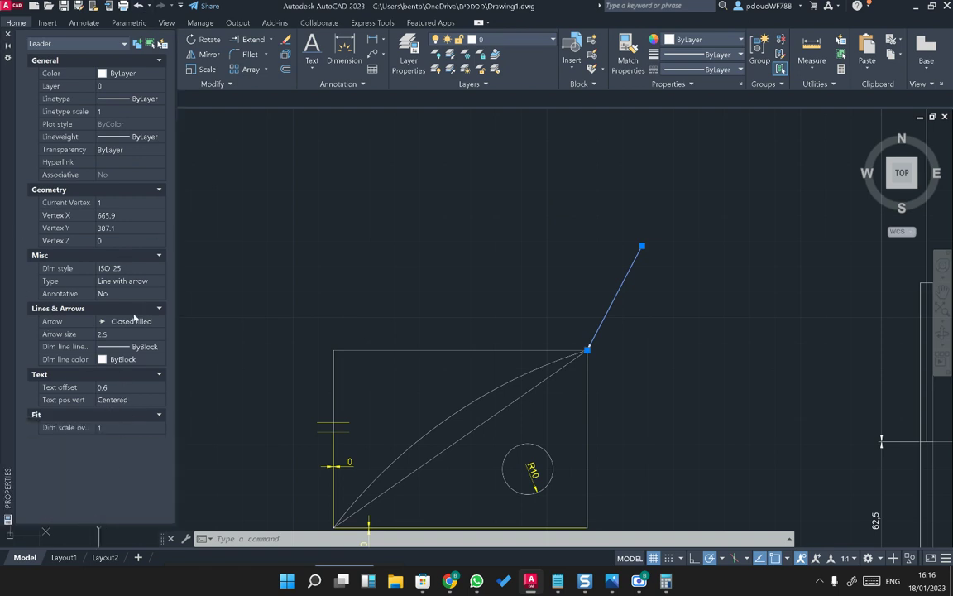
- Set the quick leader's arrow size to 10 and deselect it
{"action": "left_click", "coordinate": [120, 335]}
{"action": "key", "text": "Return"}
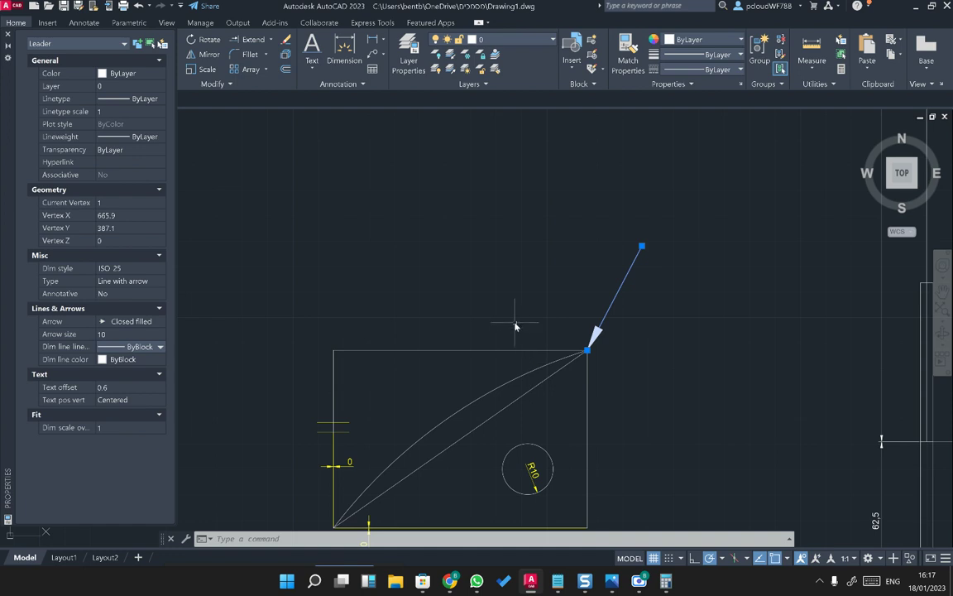
{"action": "key", "text": "Escape"}
{"action": "left_click", "coordinate": [485, 351]}
{"action": "key", "text": "Escape"}
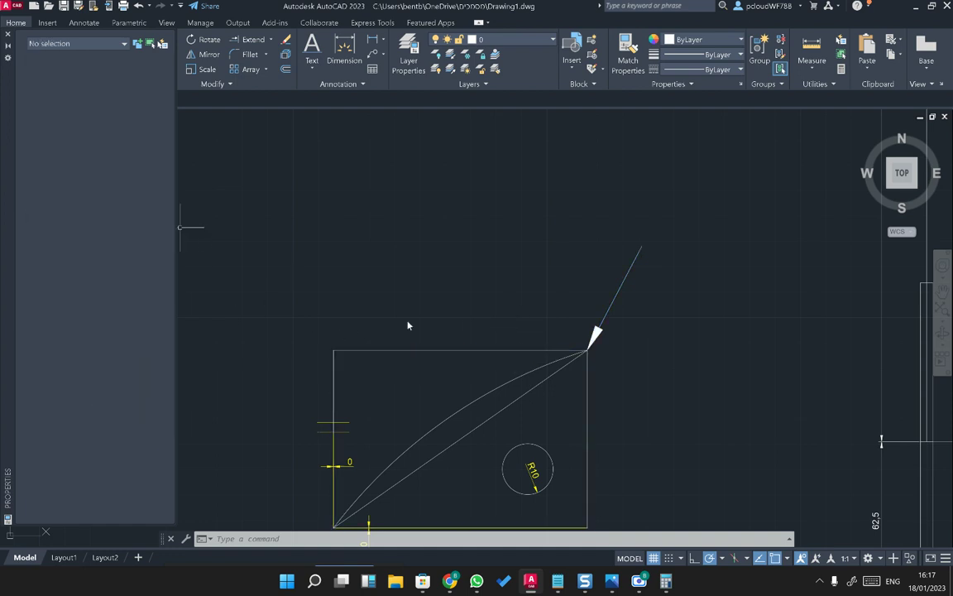
- Examine the arrow, line and text properties of the dimension on the small rectangle's lower edge
{"action": "mouse_move", "coordinate": [457, 401]}
{"action": "middle_mouse_down"}
{"action": "mouse_move", "coordinate": [458, 309]}
{"action": "mouse_move", "coordinate": [475, 221]}
{"action": "mouse_move", "coordinate": [527, 292]}
{"action": "middle_mouse_up"}
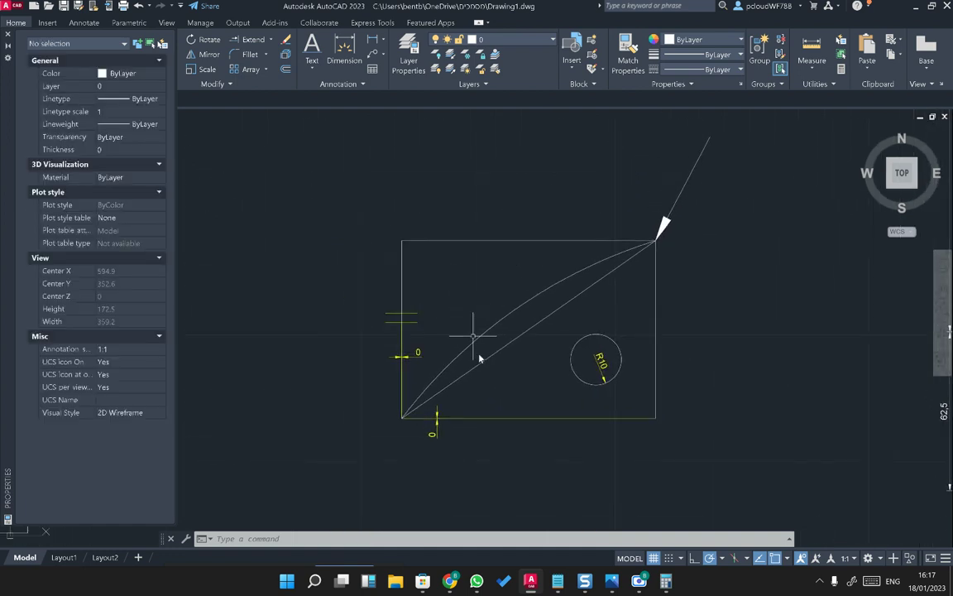
{"action": "left_click", "coordinate": [464, 417]}
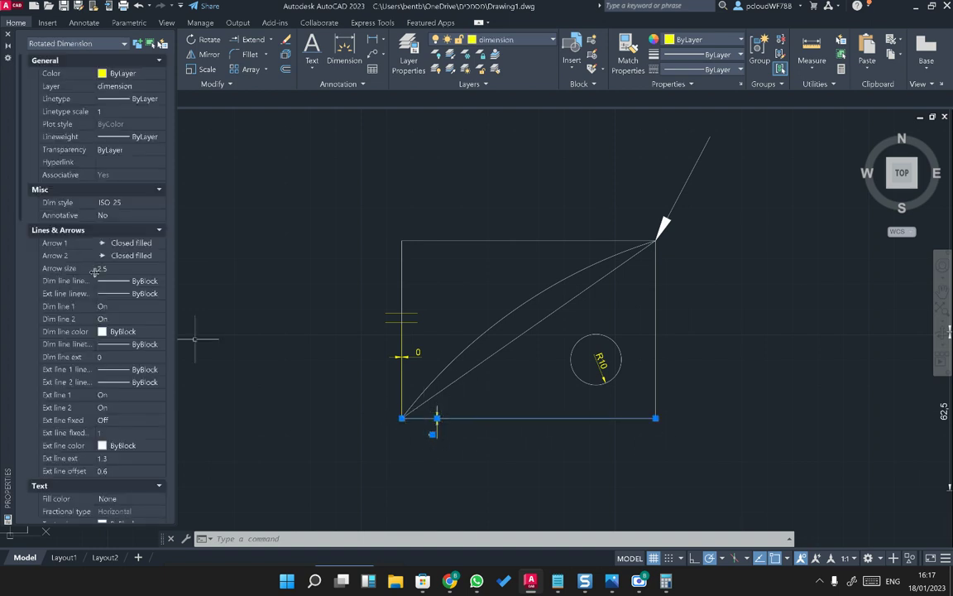
{"action": "scroll", "coordinate": [112, 480], "scroll_direction": "down", "scroll_amount": 4}
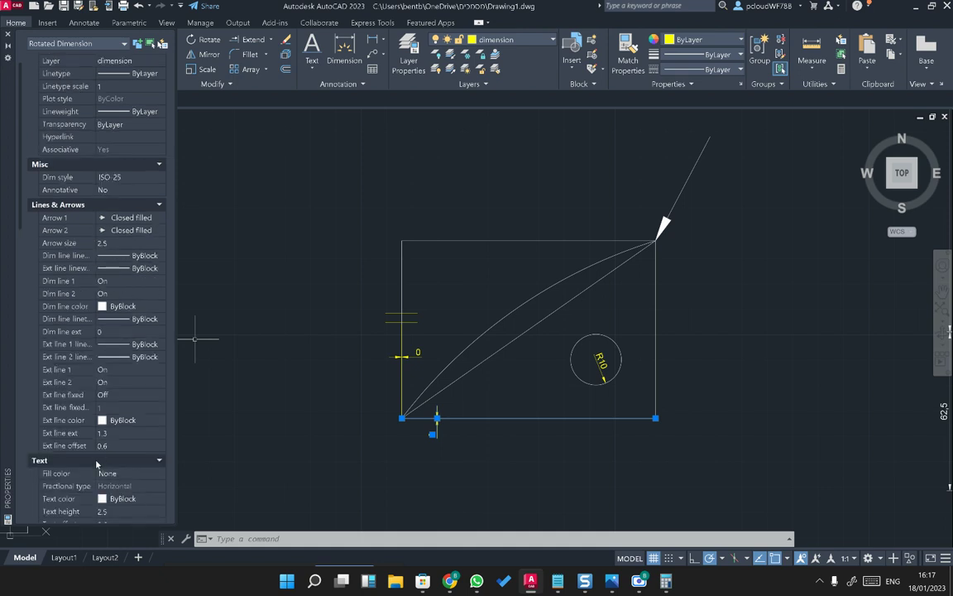
{"action": "key", "text": "Escape"}
{"action": "key", "text": "Escape"}
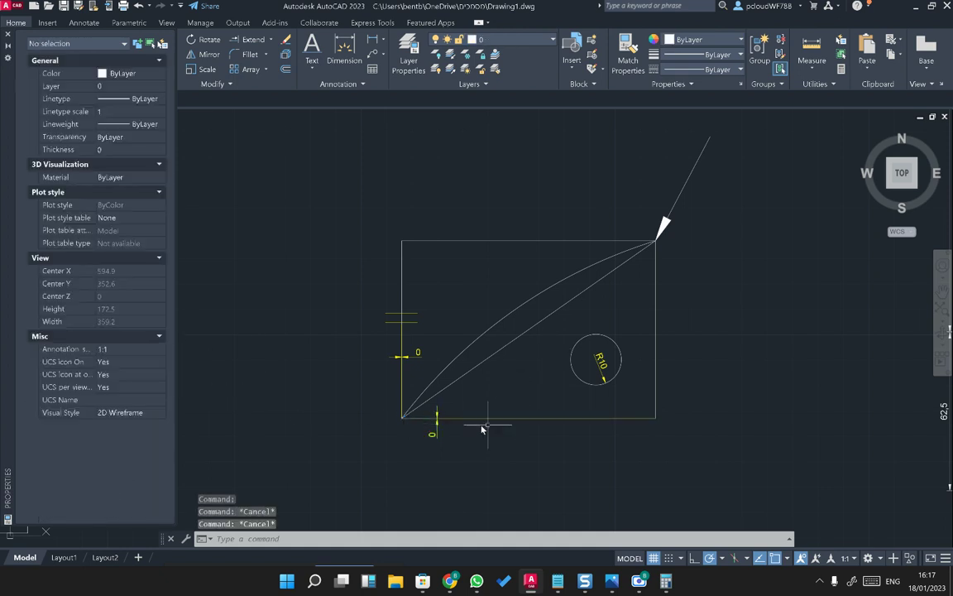
{"action": "left_click", "coordinate": [437, 431]}
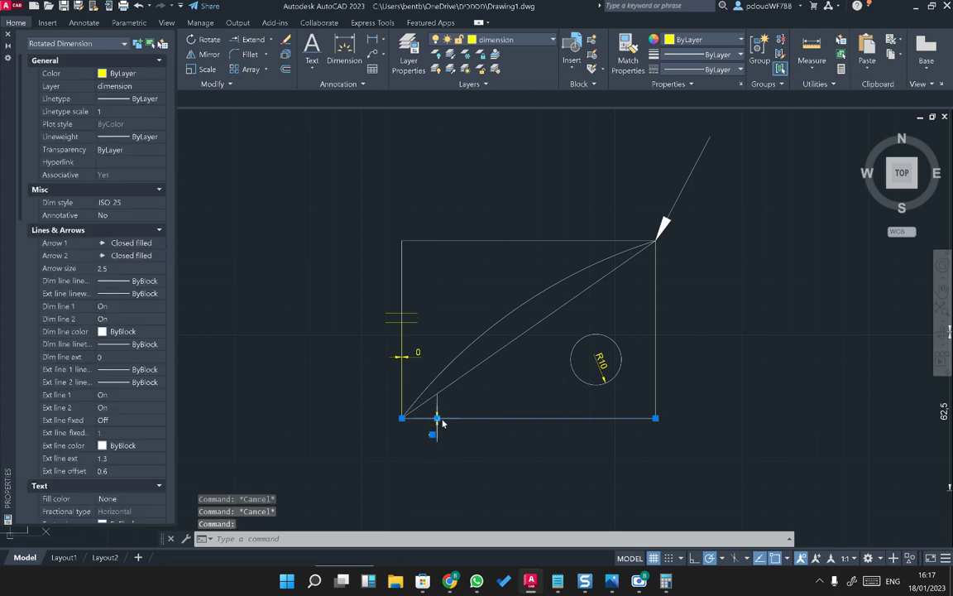
{"action": "key", "text": "Escape"}
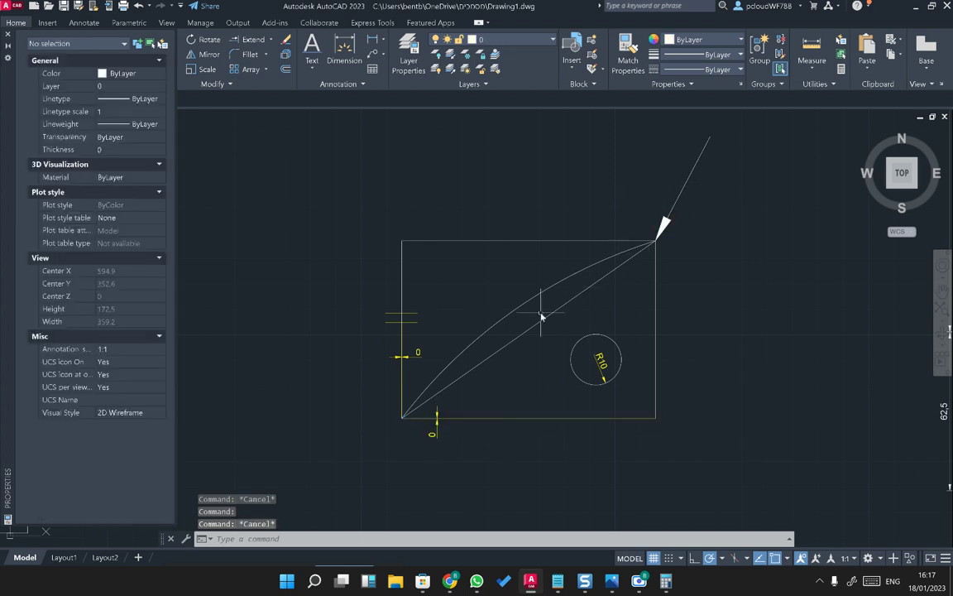
- Add a multileader from the small rectangle's upper-right corner up and to the right, with the text "משהו"
{"action": "mouse_move", "coordinate": [524, 226]}
{"action": "middle_mouse_down"}
{"action": "mouse_move", "coordinate": [517, 317]}
{"action": "mouse_move", "coordinate": [486, 393]}
{"action": "mouse_move", "coordinate": [430, 325]}
{"action": "middle_mouse_up"}
{"action": "left_click", "coordinate": [383, 54]}
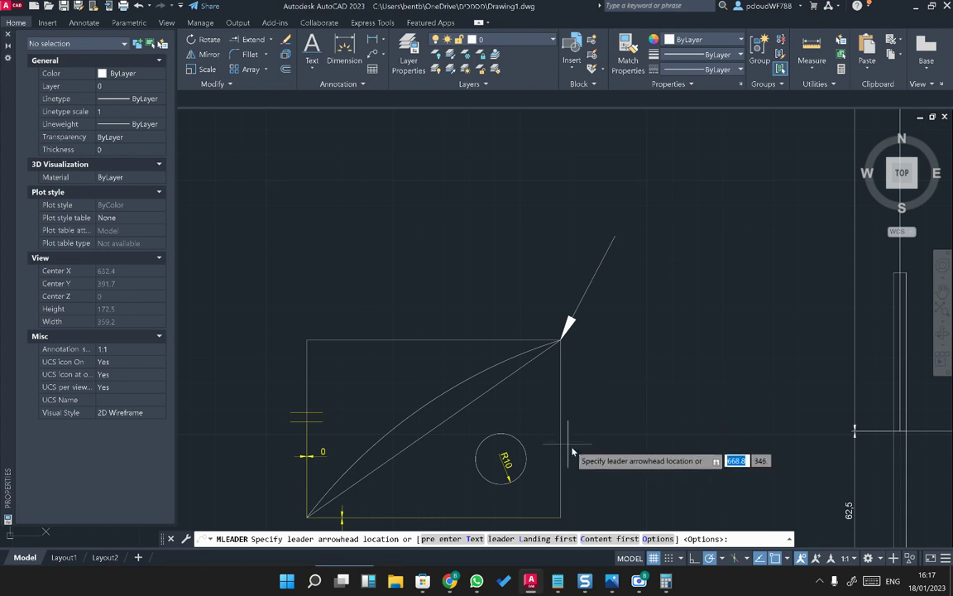
{"action": "left_click", "coordinate": [561, 340]}
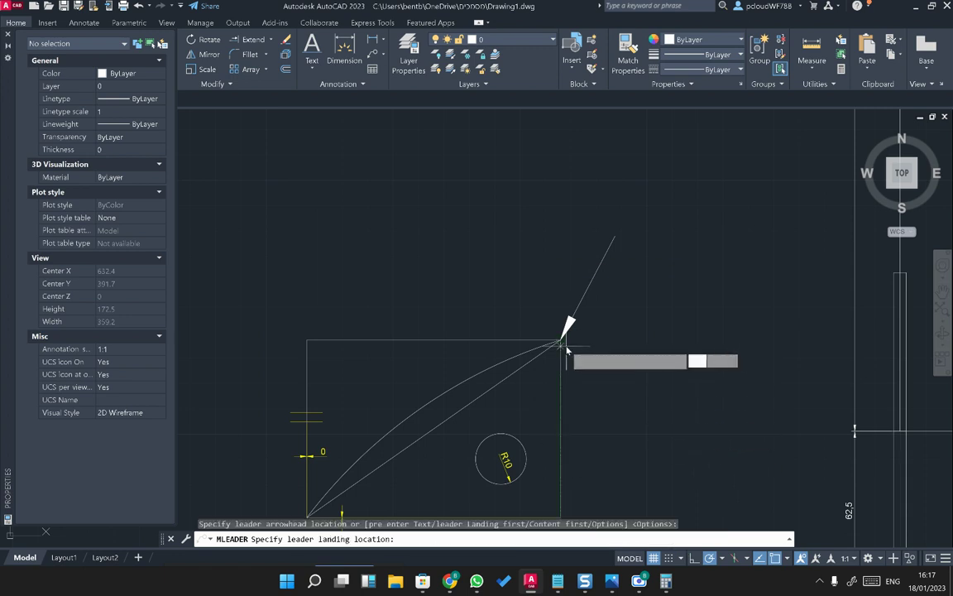
{"action": "left_click", "coordinate": [623, 300]}
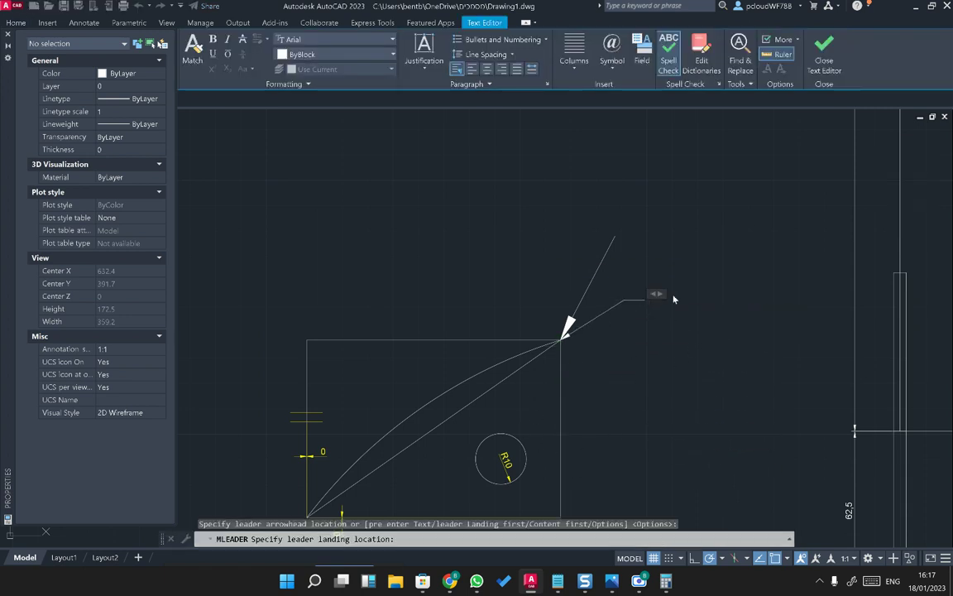
{"action": "scroll", "coordinate": [651, 325], "scroll_direction": "up", "scroll_amount": 4}
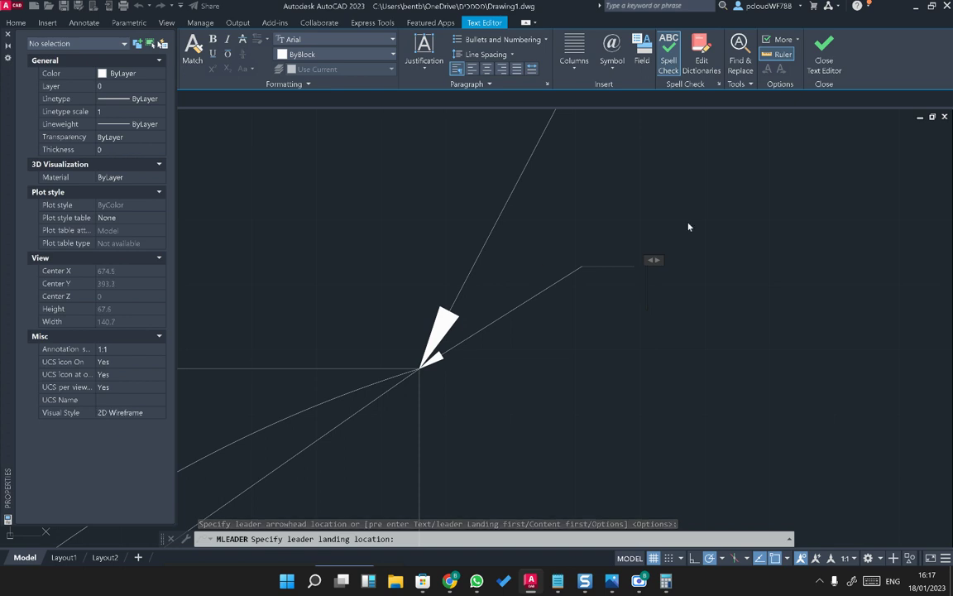
{"action": "type", "text": "משהו"}
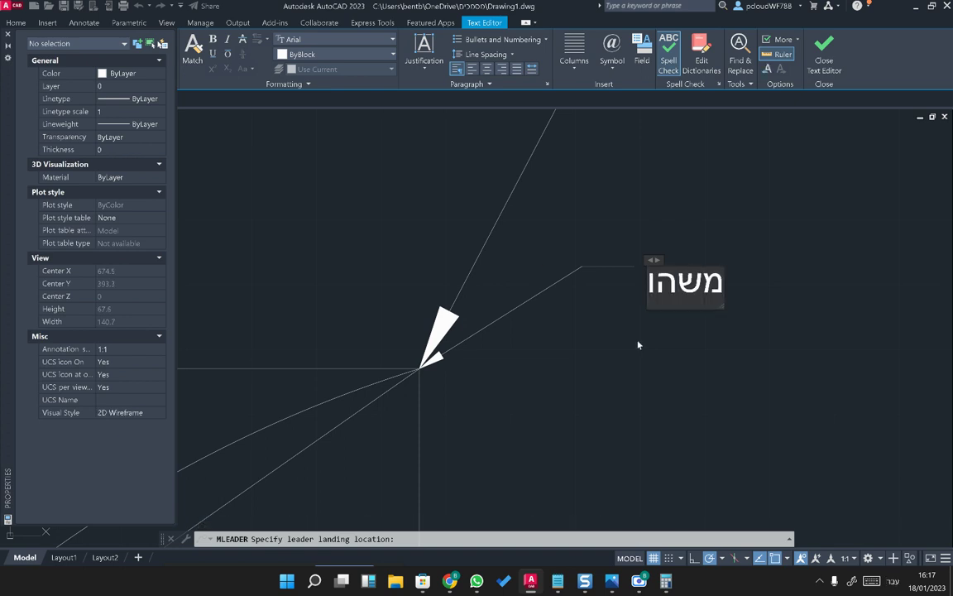
{"action": "left_click", "coordinate": [636, 372]}
- Shorten the landing of the "משהו" multileader so its text sits closer to the leader line
{"action": "left_click", "coordinate": [569, 274]}
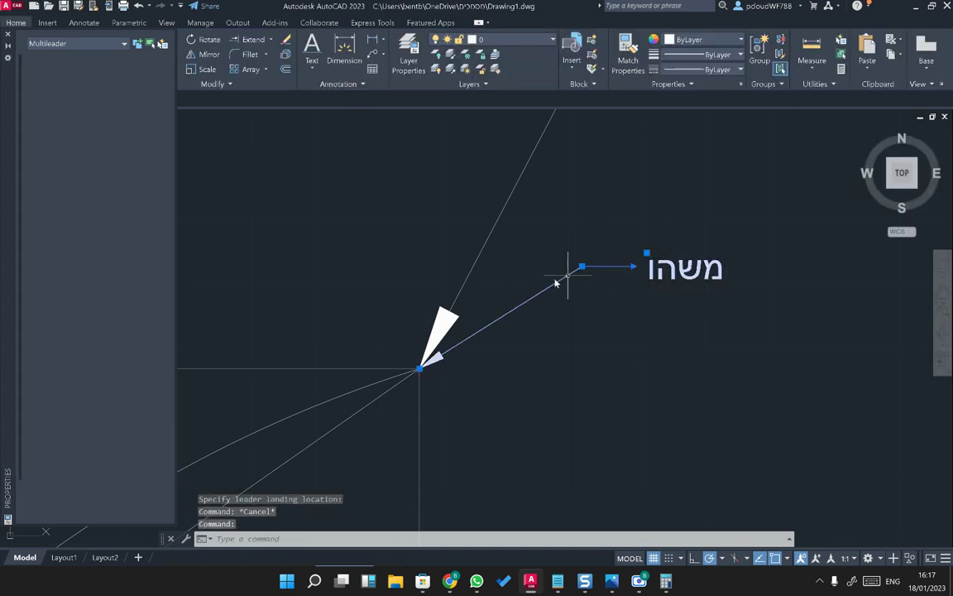
{"action": "left_click", "coordinate": [419, 368]}
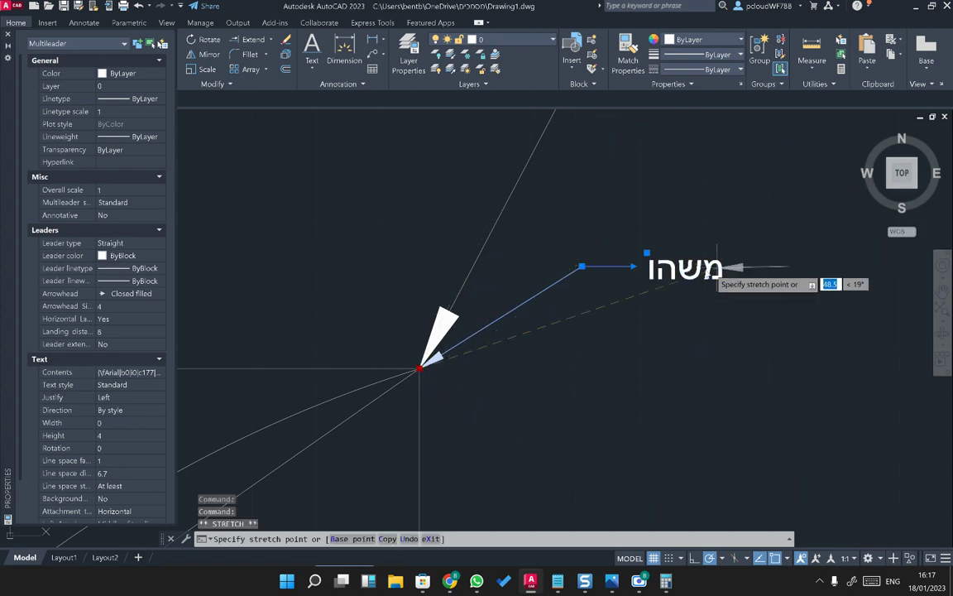
{"action": "key", "text": "Escape"}
{"action": "left_click", "coordinate": [633, 267]}
{"action": "left_click", "coordinate": [602, 268]}
{"action": "key", "text": "Escape"}
- Erase the textless quick leader with the large arrowhead, keeping the "משהו" multileader
{"action": "left_click", "coordinate": [572, 273]}
{"action": "left_click", "coordinate": [540, 261]}
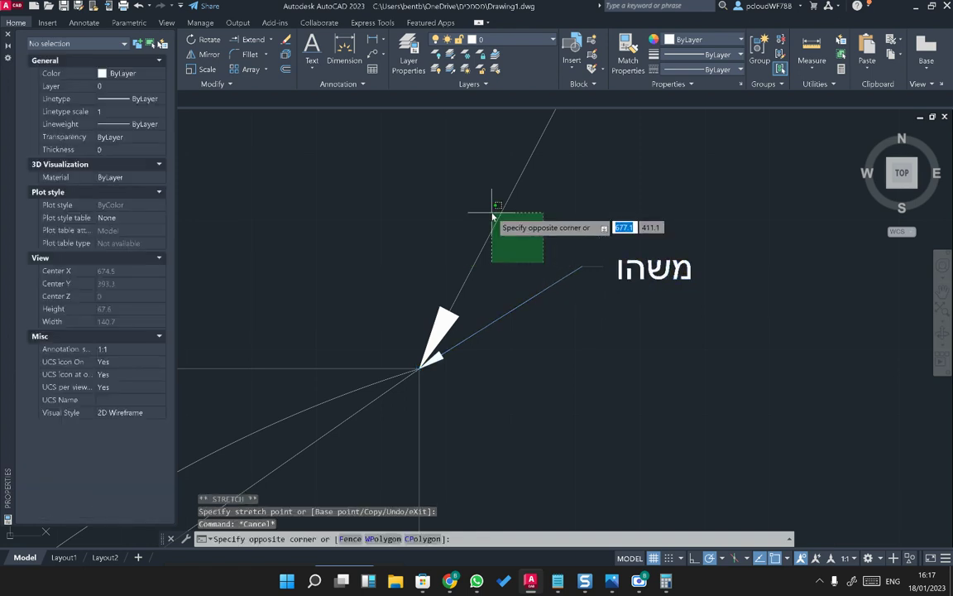
{"action": "left_click", "coordinate": [491, 217]}
{"action": "key", "text": "Delete"}
{"action": "scroll", "coordinate": [488, 232], "scroll_direction": "down", "scroll_amount": 5}
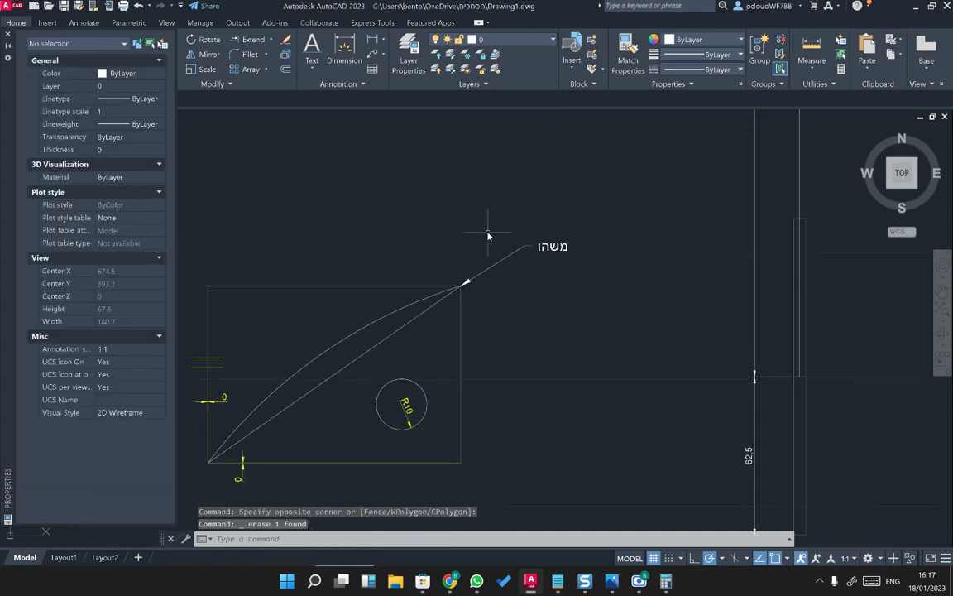
- Switch to the cabinet photo and examine the boxed labels and leaders around the tops of the cabinets
{"action": "key", "text": "alt+Tab"}
{"action": "scroll", "coordinate": [634, 251], "scroll_direction": "down", "scroll_amount": 5}
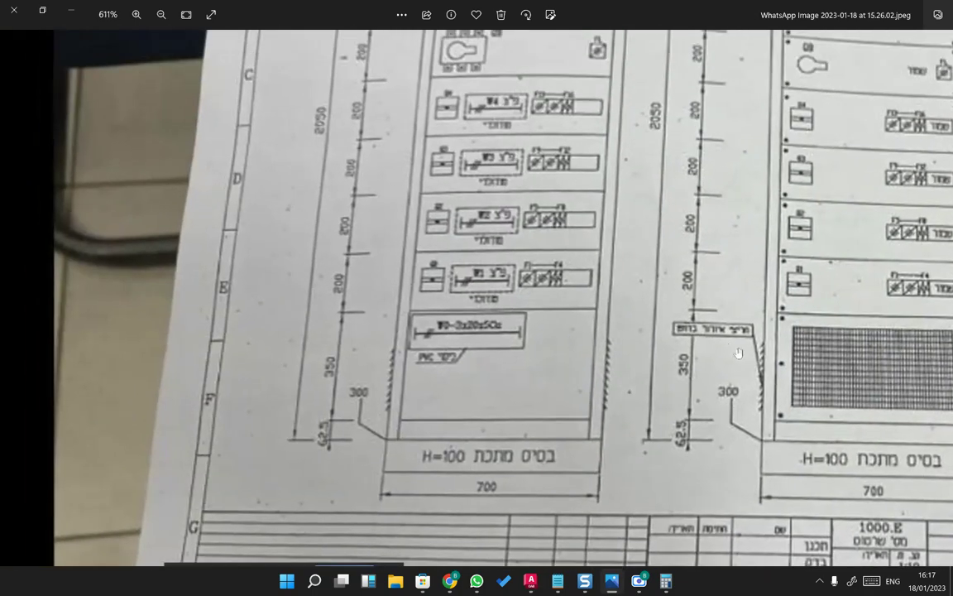
{"action": "mouse_move", "coordinate": [657, 66]}
{"action": "left_mouse_down"}
{"action": "mouse_move", "coordinate": [692, 362]}
{"action": "mouse_move", "coordinate": [666, 324]}
{"action": "mouse_move", "coordinate": [593, 293]}
{"action": "left_mouse_up"}
{"action": "mouse_move", "coordinate": [589, 230]}
{"action": "left_mouse_down"}
{"action": "mouse_move", "coordinate": [697, 340]}
{"action": "mouse_move", "coordinate": [560, 379]}
{"action": "mouse_move", "coordinate": [653, 292]}
{"action": "left_mouse_up"}
{"action": "mouse_move", "coordinate": [462, 311]}
{"action": "left_mouse_down"}
{"action": "mouse_move", "coordinate": [615, 221]}
{"action": "mouse_move", "coordinate": [558, 264]}
{"action": "mouse_move", "coordinate": [612, 308]}
{"action": "mouse_move", "coordinate": [578, 398]}
{"action": "left_mouse_up"}
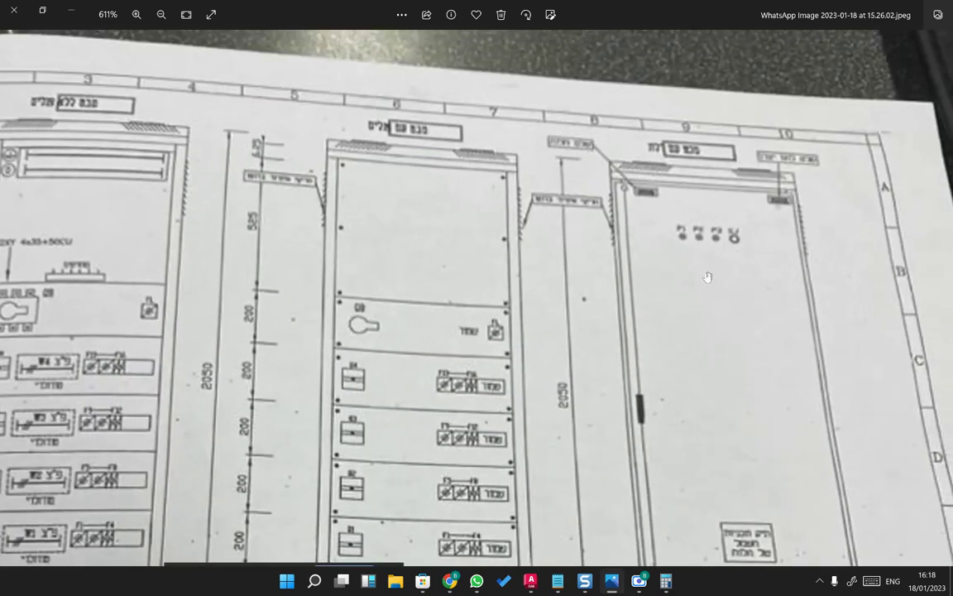
{"action": "scroll", "coordinate": [654, 198], "scroll_direction": "up", "scroll_amount": 5}
{"action": "left_click_drag", "start_coordinate": [575, 104], "coordinate": [358, 178]}
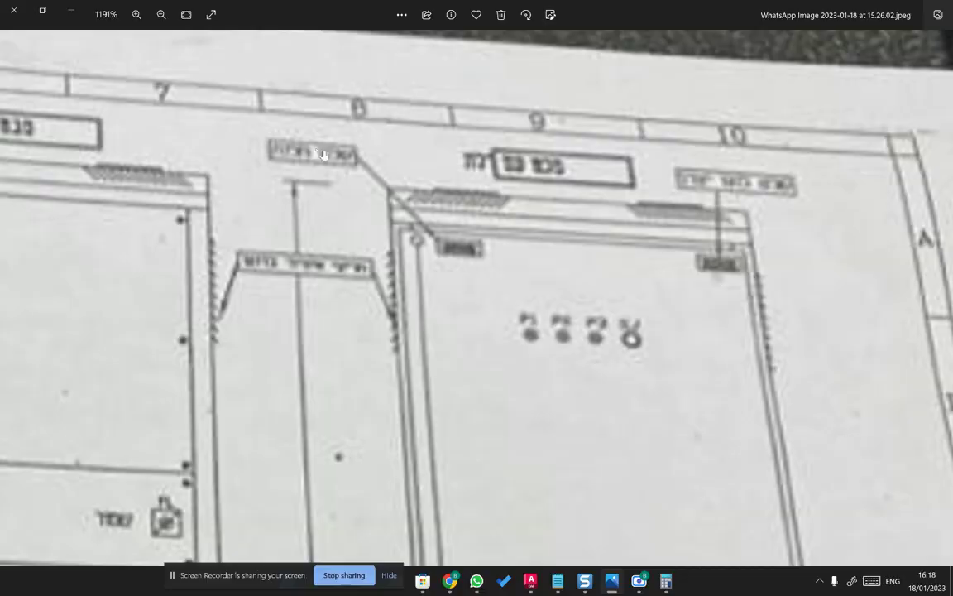
- Switch to AutoCAD and draw a rectangle about 15.8 by 6.4 around the "משהו" text, starting at the end of the leader landing
{"action": "key", "text": "alt+Tab"}
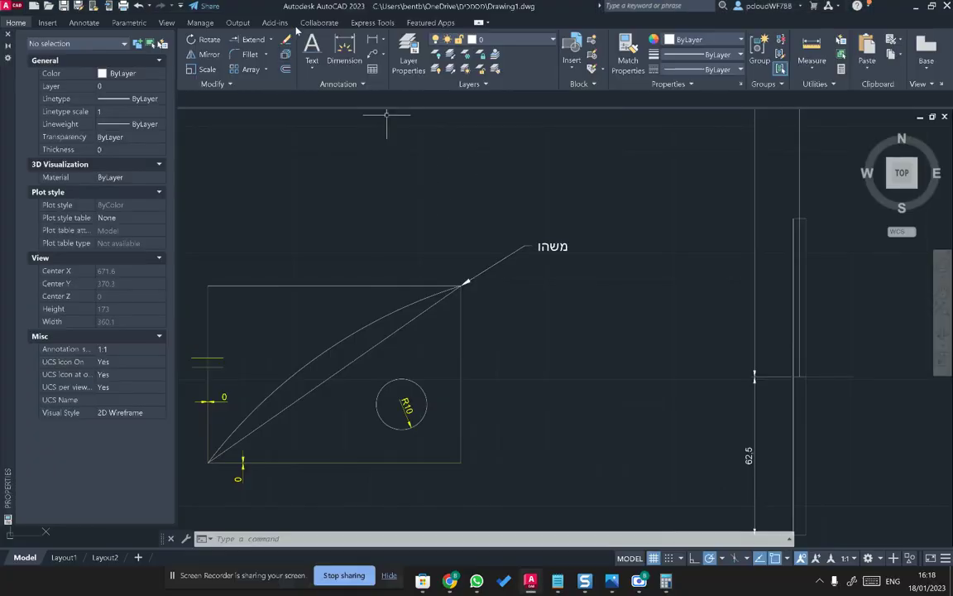
{"action": "left_click", "coordinate": [8, 33]}
{"action": "left_click", "coordinate": [118, 39]}
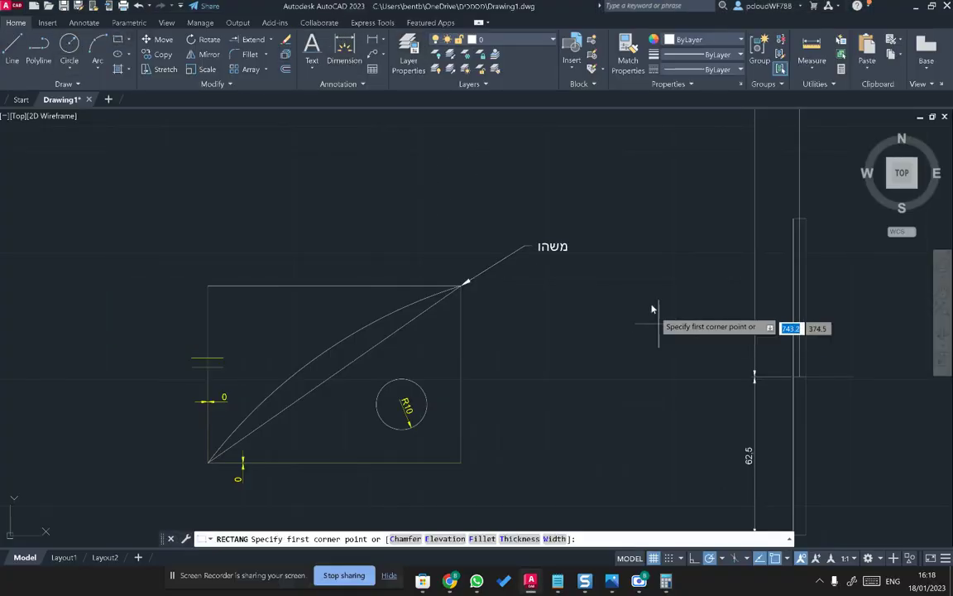
{"action": "scroll", "coordinate": [659, 324], "scroll_direction": "up", "scroll_amount": 5}
{"action": "middle_click_drag", "start_coordinate": [440, 180], "coordinate": [449, 335]}
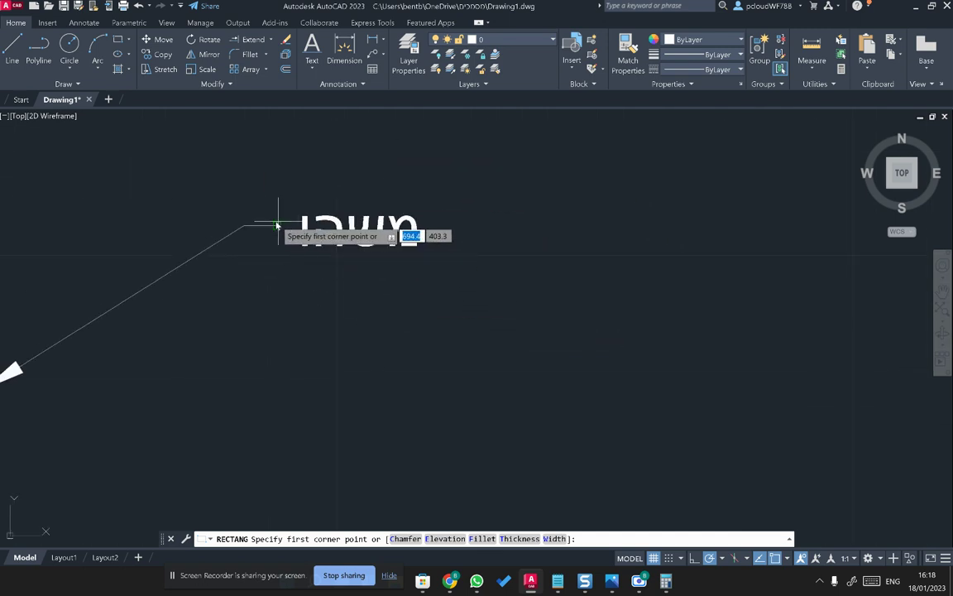
{"action": "left_click", "coordinate": [277, 264]}
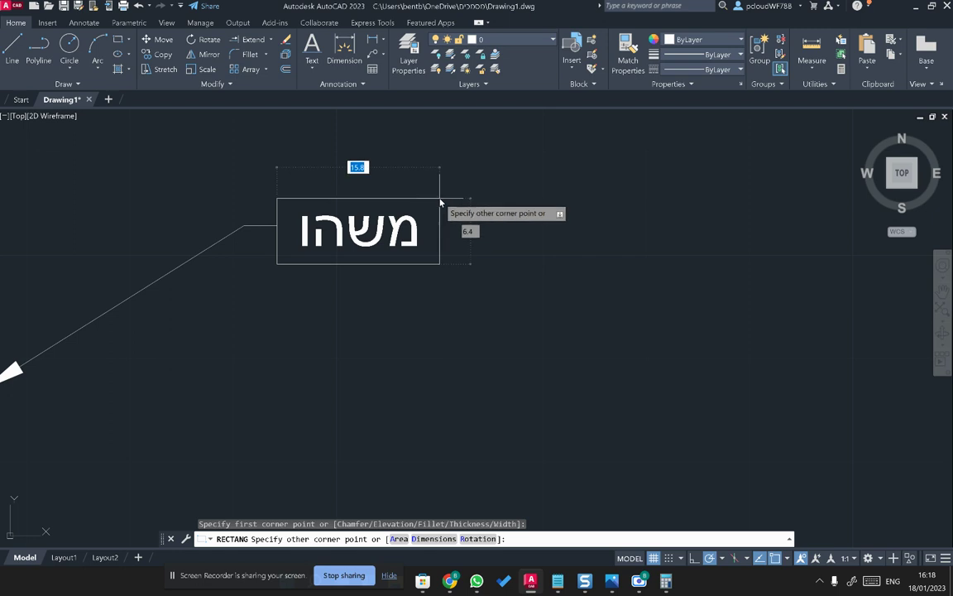
{"action": "key", "text": "Escape"}
{"action": "scroll", "coordinate": [464, 232], "scroll_direction": "down", "scroll_amount": 3}
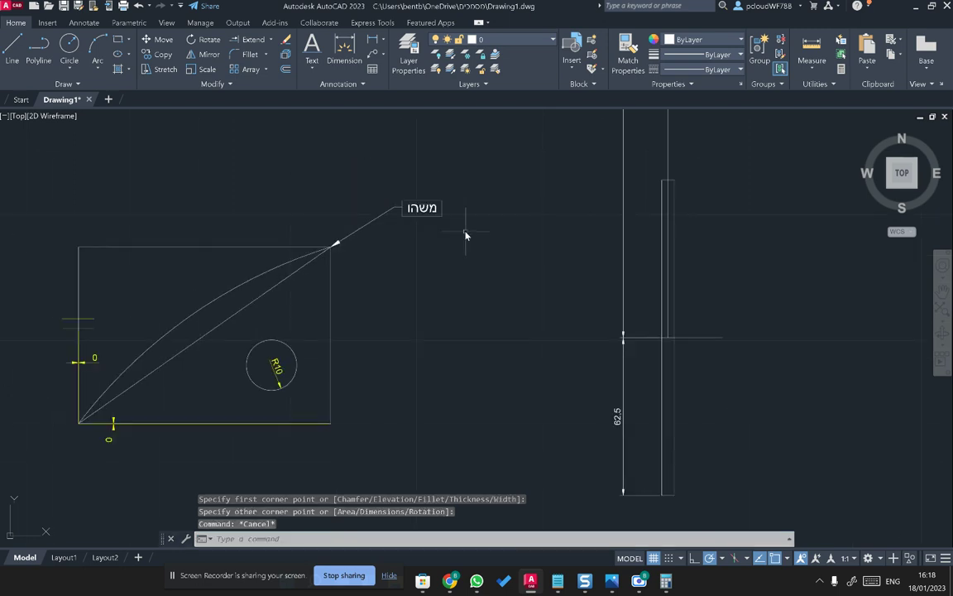
{"action": "scroll", "coordinate": [372, 211], "scroll_direction": "up", "scroll_amount": 3}
{"action": "left_click", "coordinate": [303, 200]}
{"action": "left_click", "coordinate": [272, 170]}
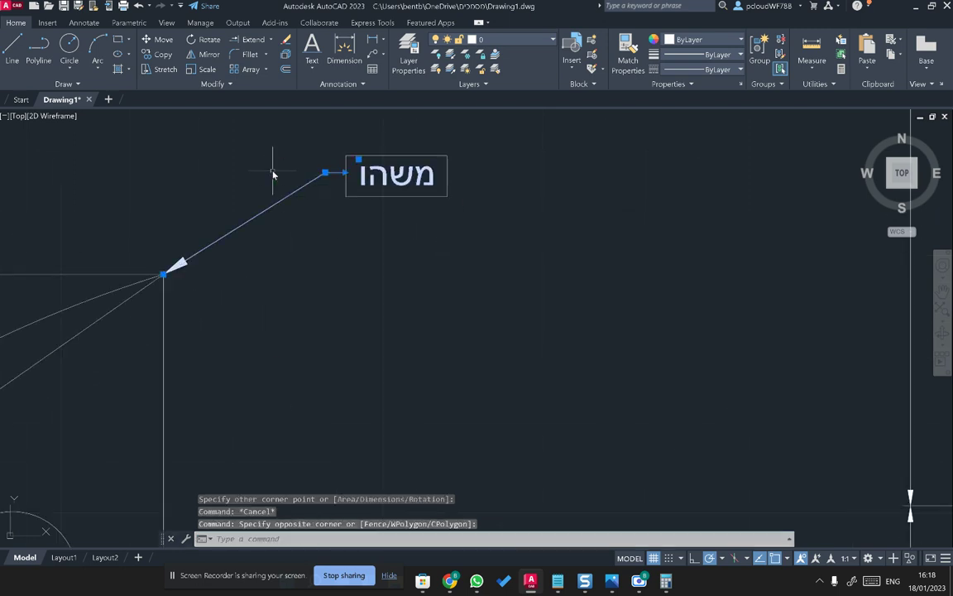
{"action": "key", "text": "Escape"}
{"action": "left_click", "coordinate": [338, 173]}
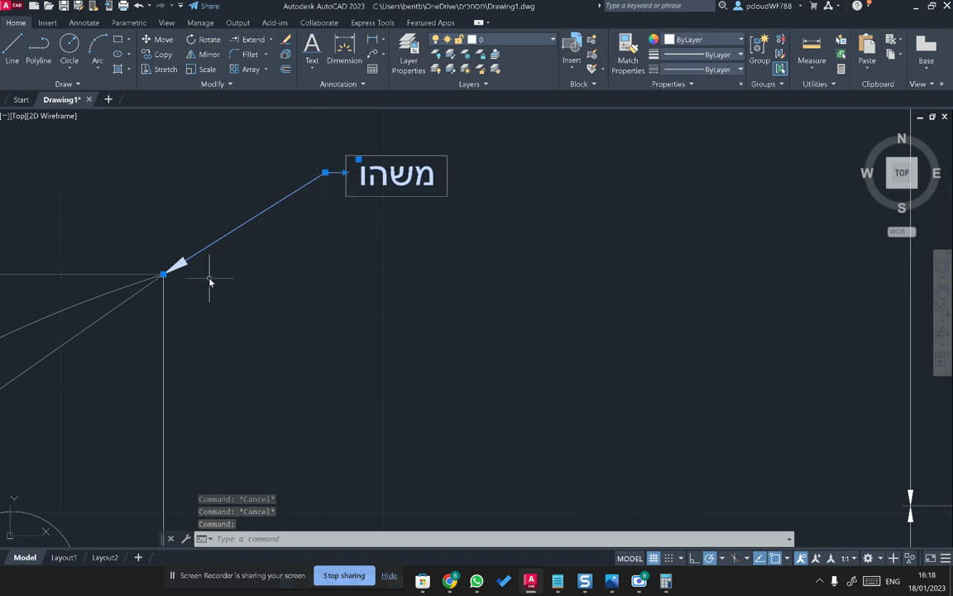
{"action": "key", "text": "Escape"}
{"action": "key", "text": "Escape"}
- Add a textless quick leader with its arrowhead down and to the right, ending at the right edge of the "משהו" box
{"action": "type", "text": "QLEADER"}
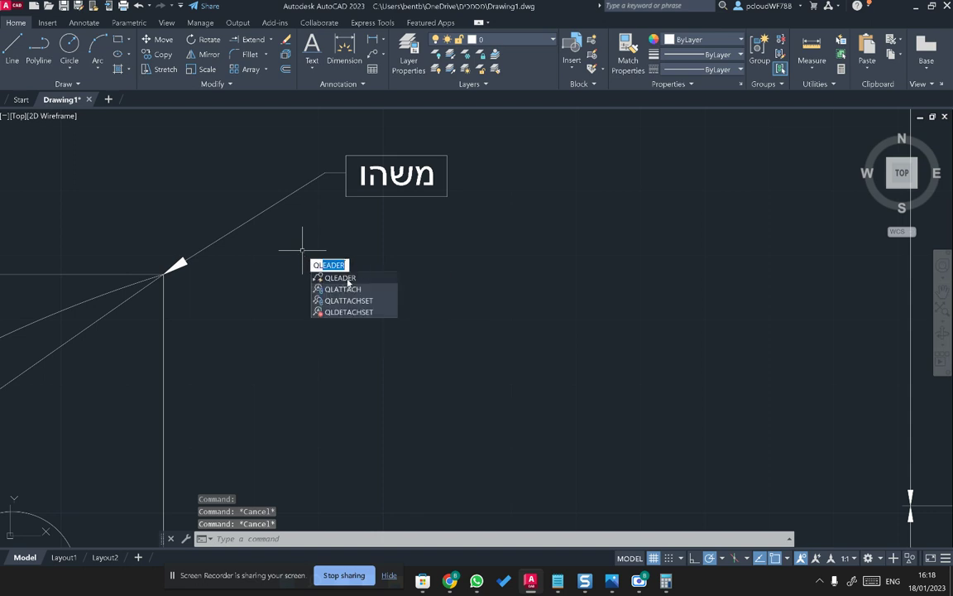
{"action": "left_click", "coordinate": [348, 281]}
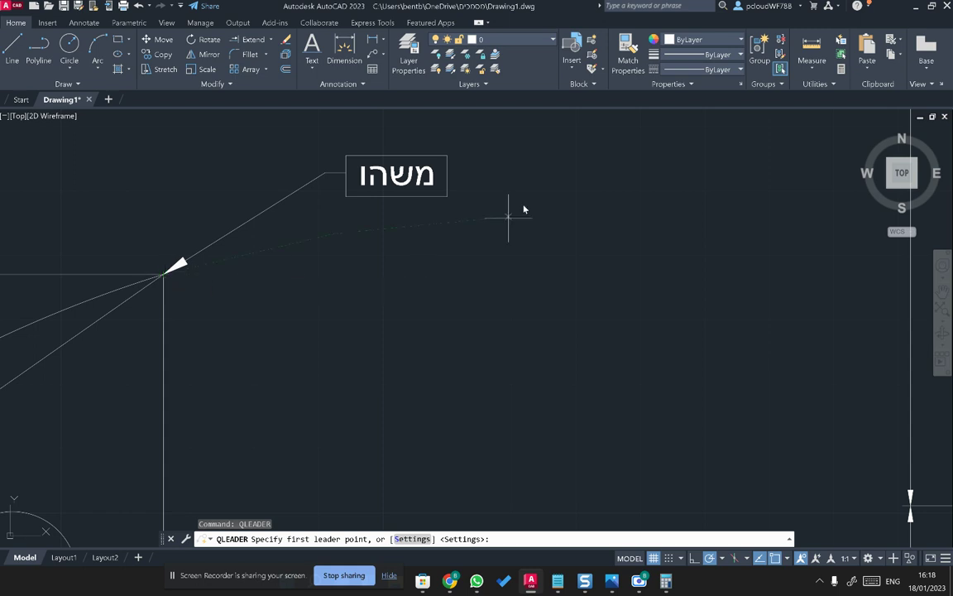
{"action": "left_click", "coordinate": [649, 296]}
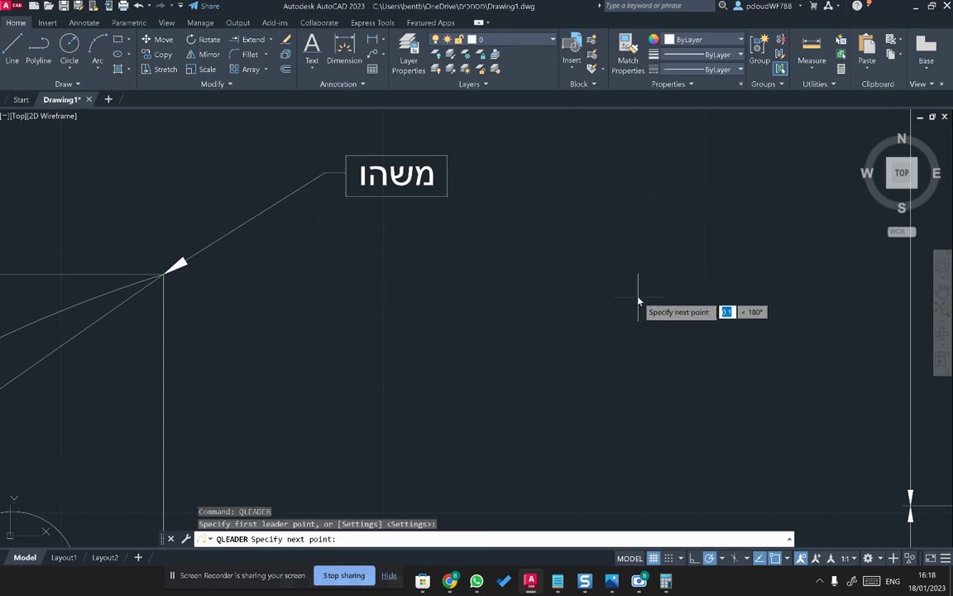
{"action": "left_click", "coordinate": [451, 177]}
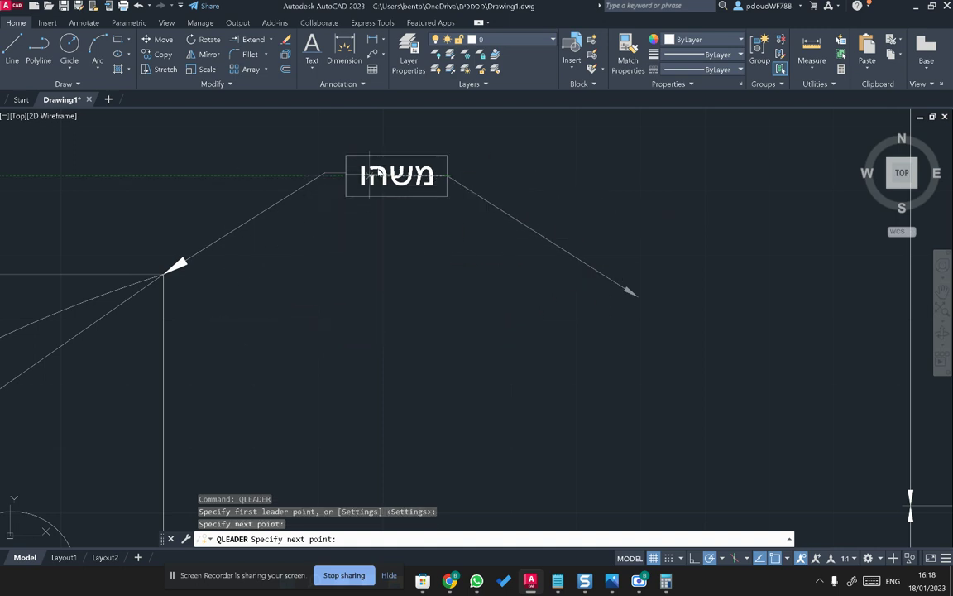
{"action": "key", "text": "Escape"}
{"action": "left_click", "coordinate": [566, 234]}
{"action": "left_click", "coordinate": [454, 494]}
{"action": "key", "text": "Escape"}
{"action": "key", "text": "Escape"}
{"action": "key", "text": "Escape"}
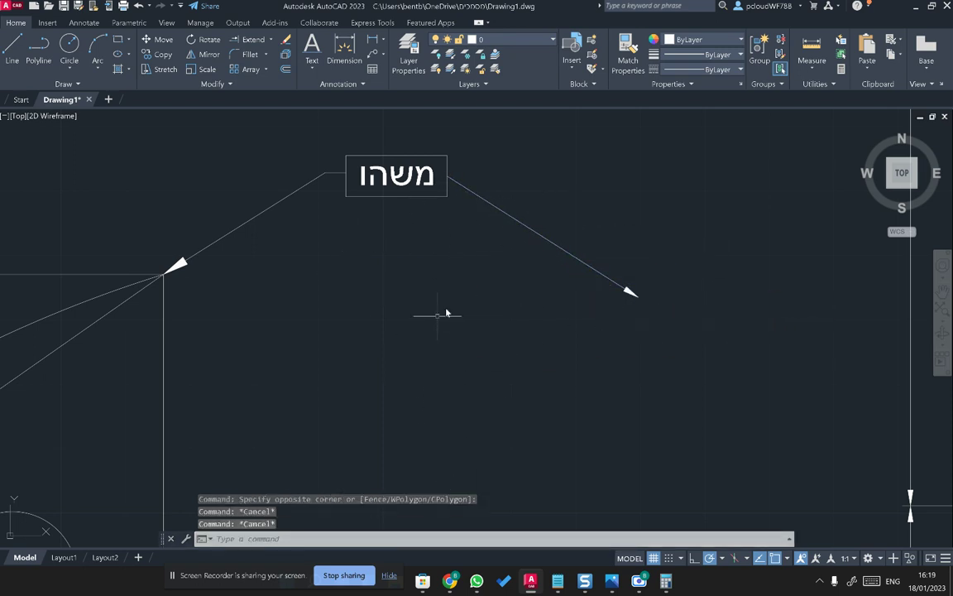
{"action": "left_click", "coordinate": [380, 53]}
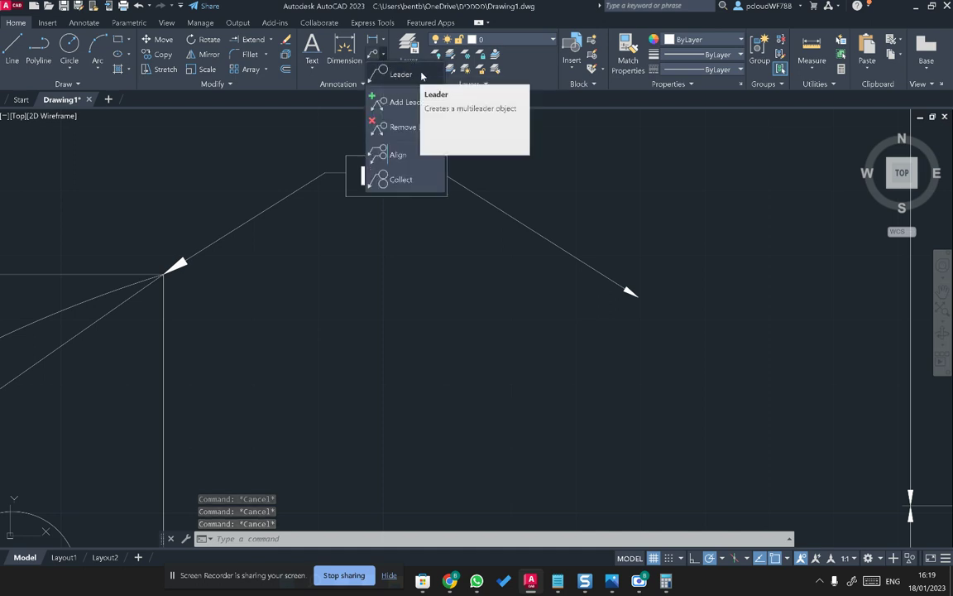
{"action": "left_click", "coordinate": [332, 176]}
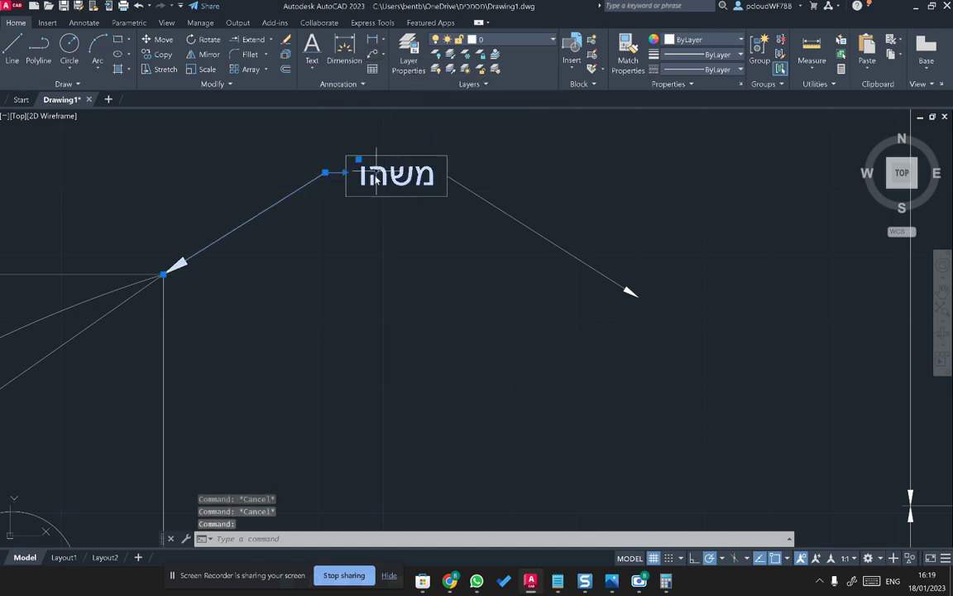
{"action": "key", "text": "Escape"}
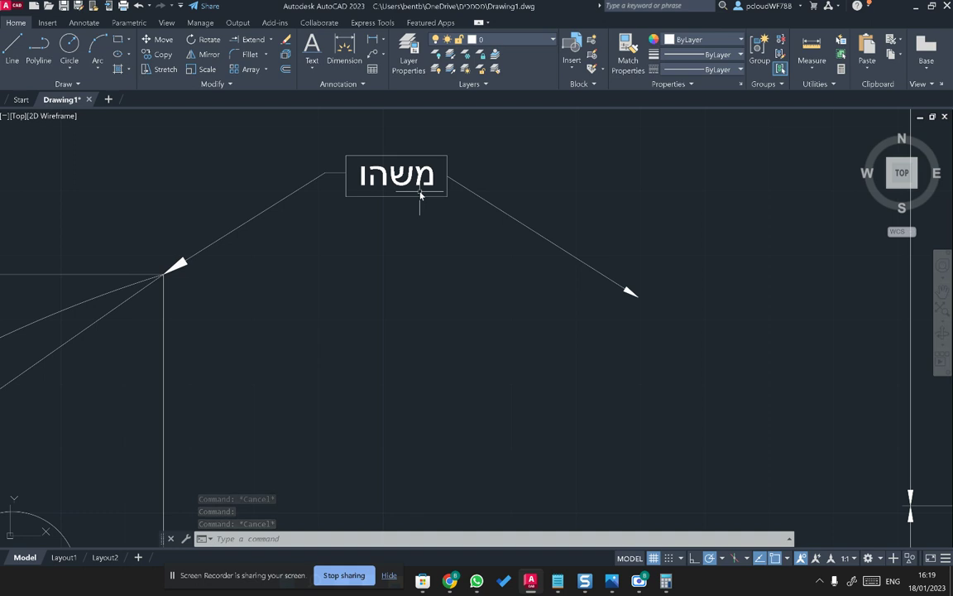
- Switch to the cabinet photo and examine the labels, leaders and dimensions from the cabinet bases up to their tops
{"action": "key", "text": "alt+Tab"}
{"action": "scroll", "coordinate": [711, 173], "scroll_direction": "down", "scroll_amount": 2}
{"action": "scroll", "coordinate": [537, 314], "scroll_direction": "down", "scroll_amount": 3}
{"action": "left_click_drag", "start_coordinate": [515, 315], "coordinate": [594, 252]}
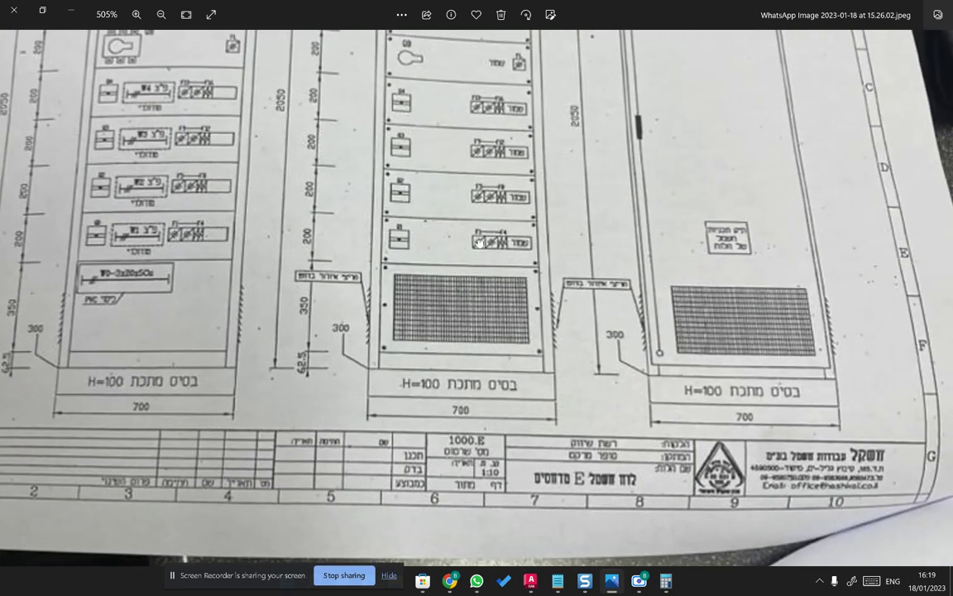
{"action": "left_click_drag", "start_coordinate": [526, 231], "coordinate": [511, 166]}
{"action": "left_click_drag", "start_coordinate": [292, 169], "coordinate": [303, 96]}
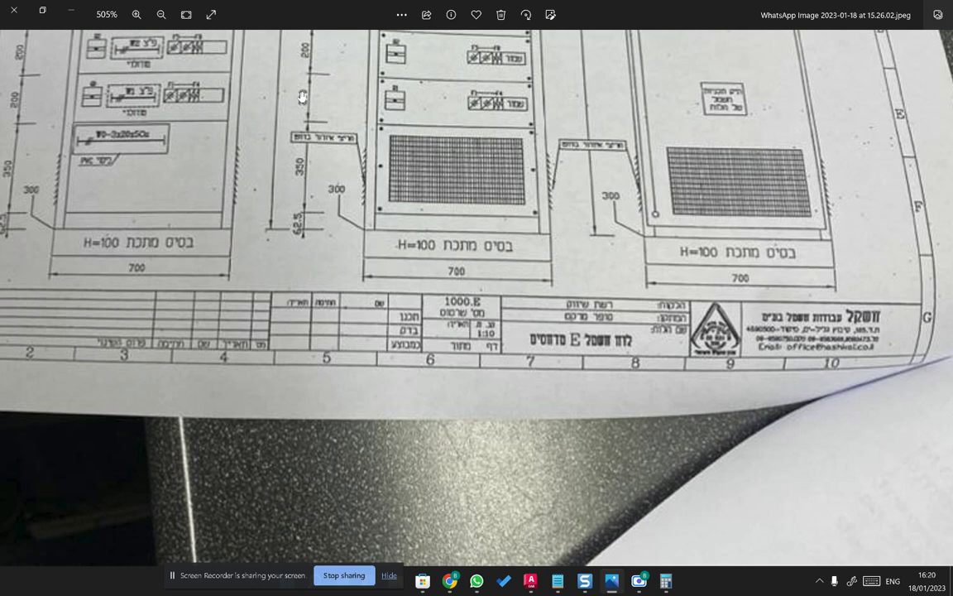
{"action": "scroll", "coordinate": [347, 218], "scroll_direction": "up", "scroll_amount": 5}
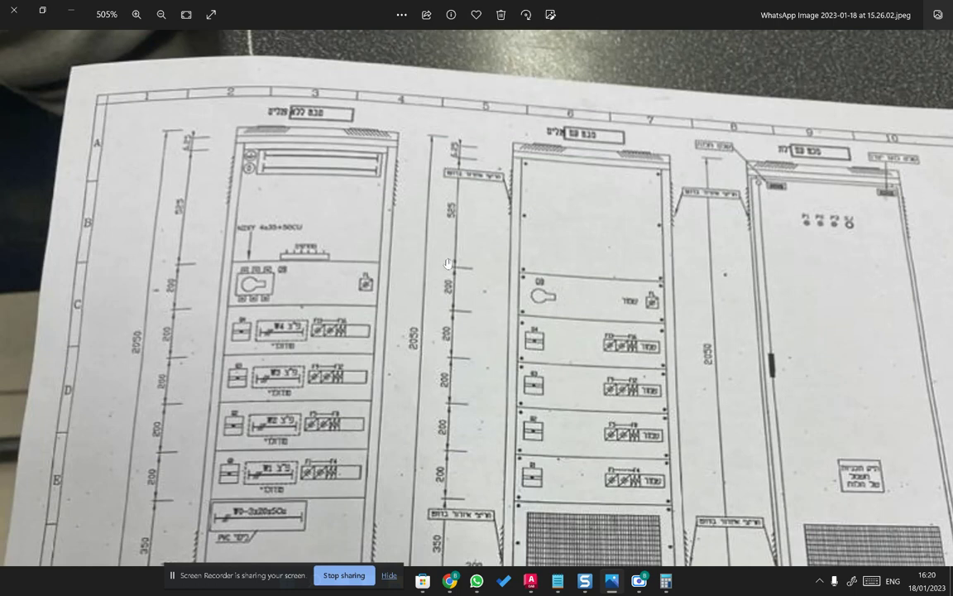
{"action": "mouse_move", "coordinate": [465, 388]}
{"action": "left_mouse_down"}
{"action": "mouse_move", "coordinate": [424, 311]}
{"action": "mouse_move", "coordinate": [531, 281]}
{"action": "mouse_move", "coordinate": [644, 211]}
{"action": "mouse_move", "coordinate": [368, 261]}
{"action": "mouse_move", "coordinate": [480, 293]}
{"action": "mouse_move", "coordinate": [732, 414]}
{"action": "mouse_move", "coordinate": [794, 418]}
{"action": "left_mouse_up"}
{"action": "key", "text": "alt+Tab"}
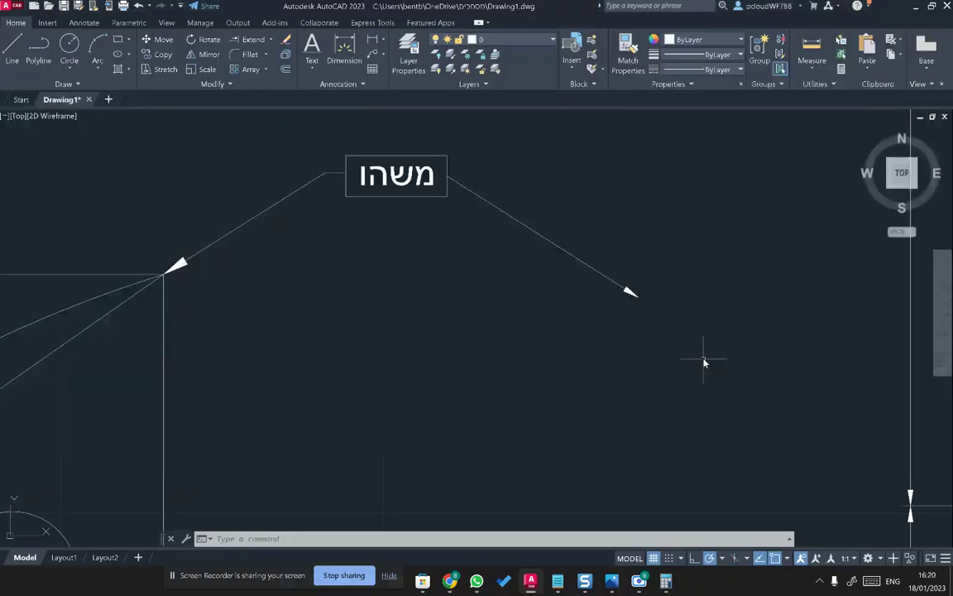
{"action": "left_click", "coordinate": [343, 84]}
{"action": "type", "text": "anotaion"}
{"action": "key", "text": "Return"}
{"action": "type", "text": "pro"}
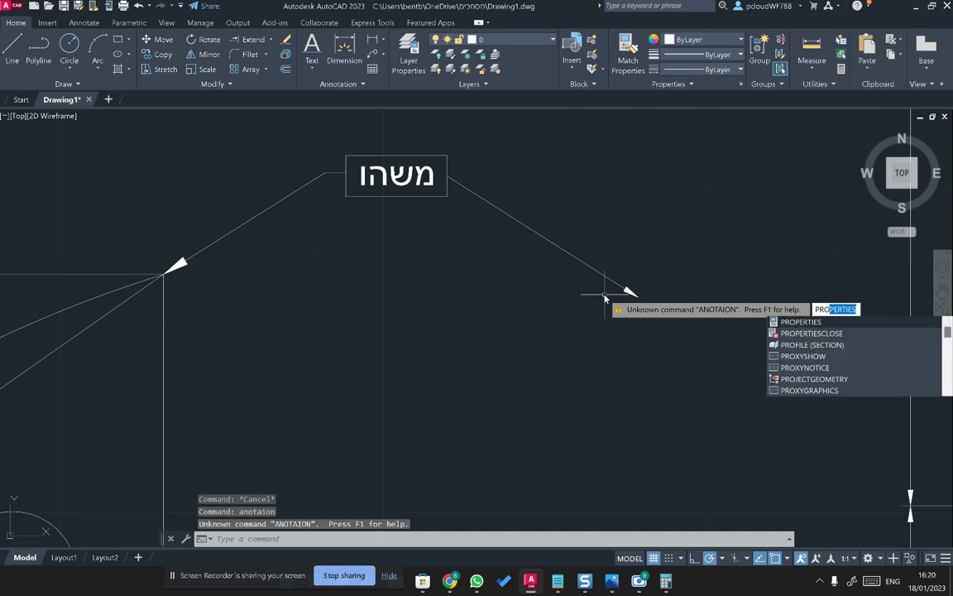
{"action": "key", "text": "Escape"}
- Switch to WhatsApp and send the message "anotation propertion" in the chat with the contact tagged "אוטוקאד"
{"action": "left_click", "coordinate": [477, 581]}
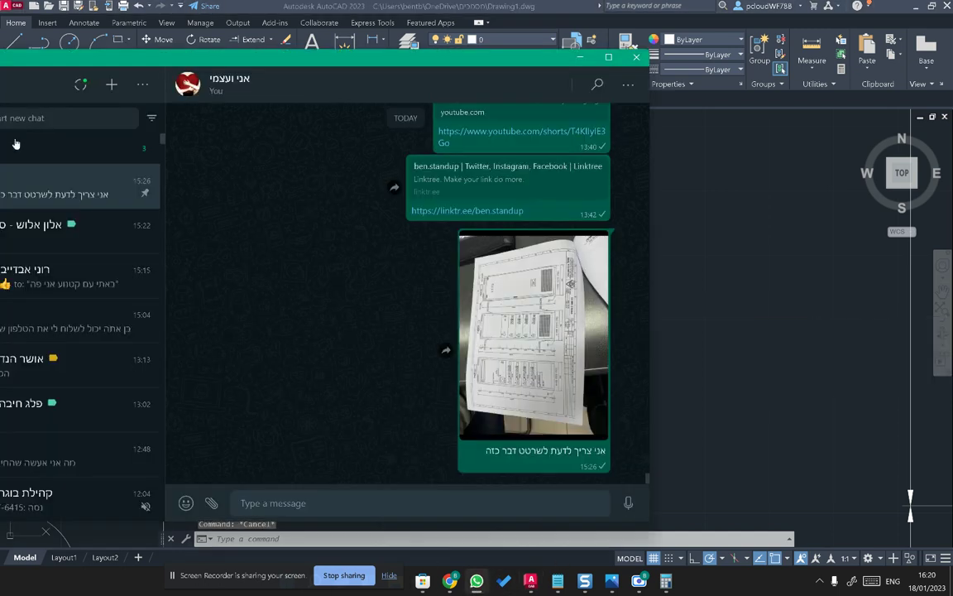
{"action": "left_click", "coordinate": [51, 255]}
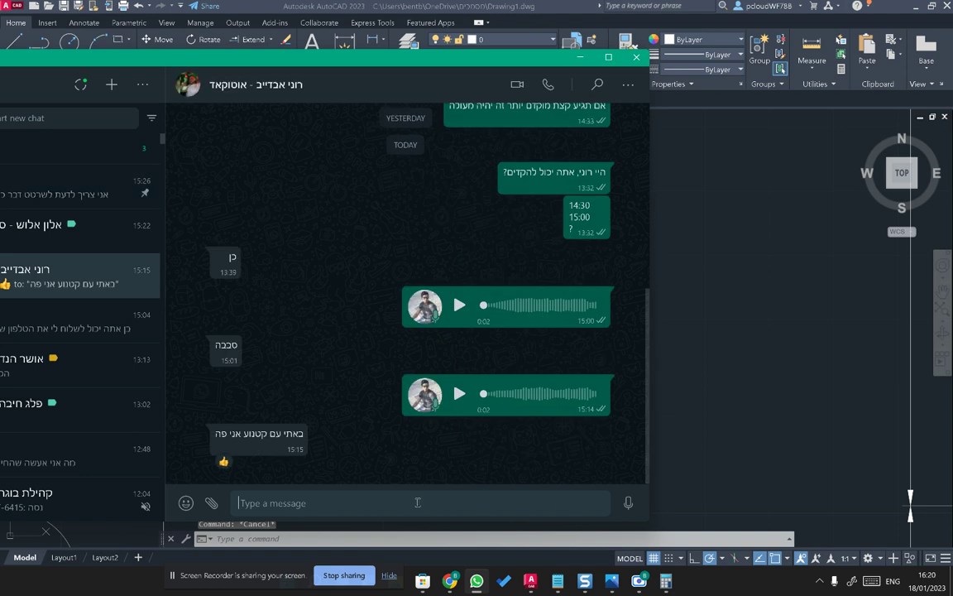
{"action": "type", "text": "anotation propertion"}
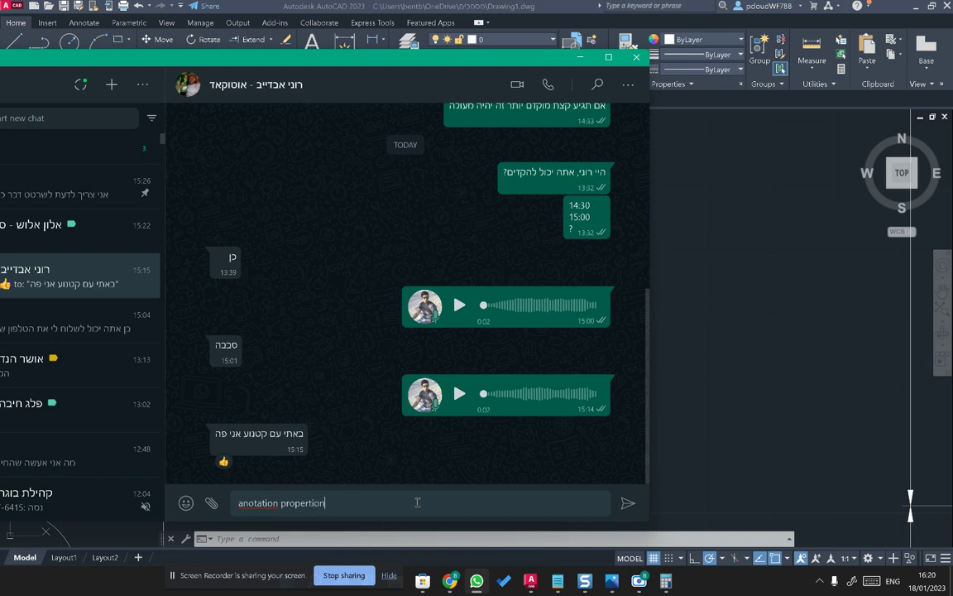
{"action": "key", "text": "Return"}
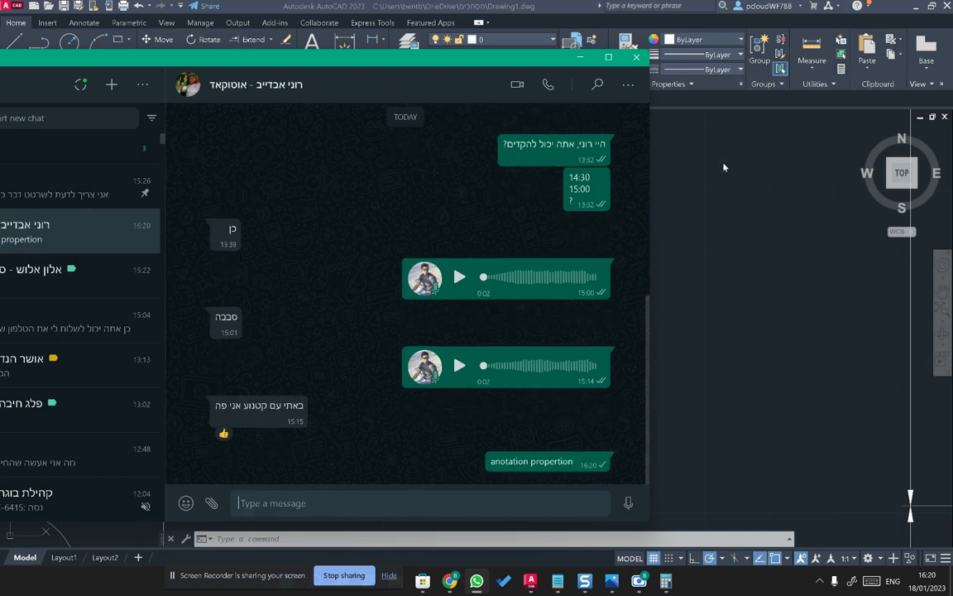
- Return to AutoCAD and review the modification settings of the ISO-25 dimension style, leaving them unedited
{"action": "left_click", "coordinate": [723, 167]}
{"action": "key", "text": "Escape"}
{"action": "key", "text": "Escape"}
{"action": "left_click", "coordinate": [353, 85]}
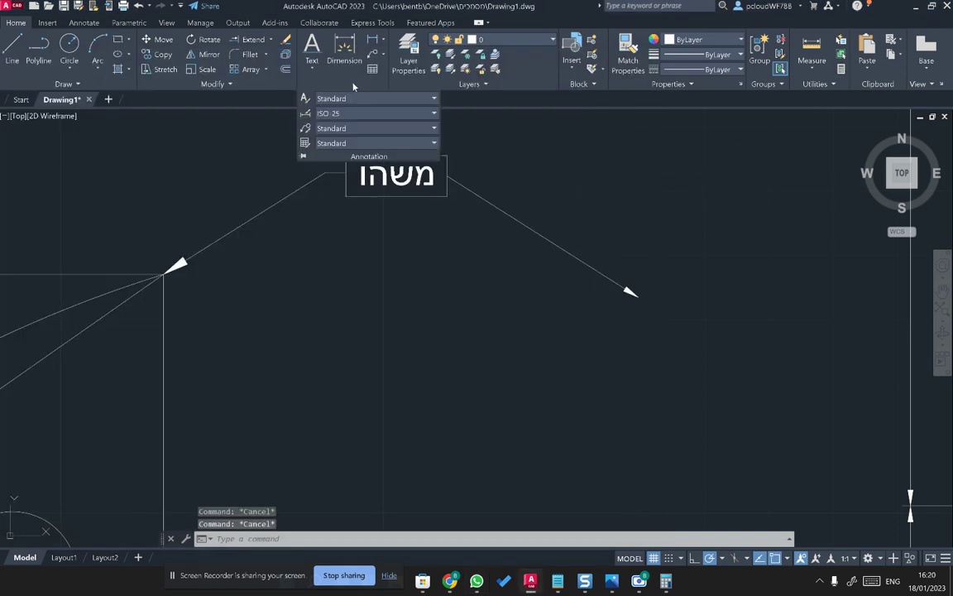
{"action": "left_click", "coordinate": [354, 100]}
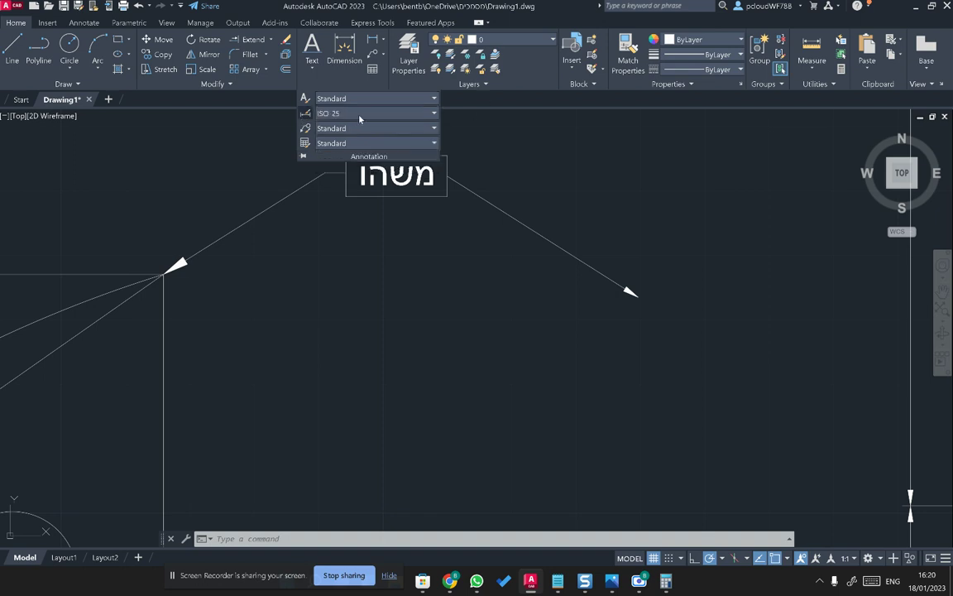
{"action": "left_click", "coordinate": [304, 112]}
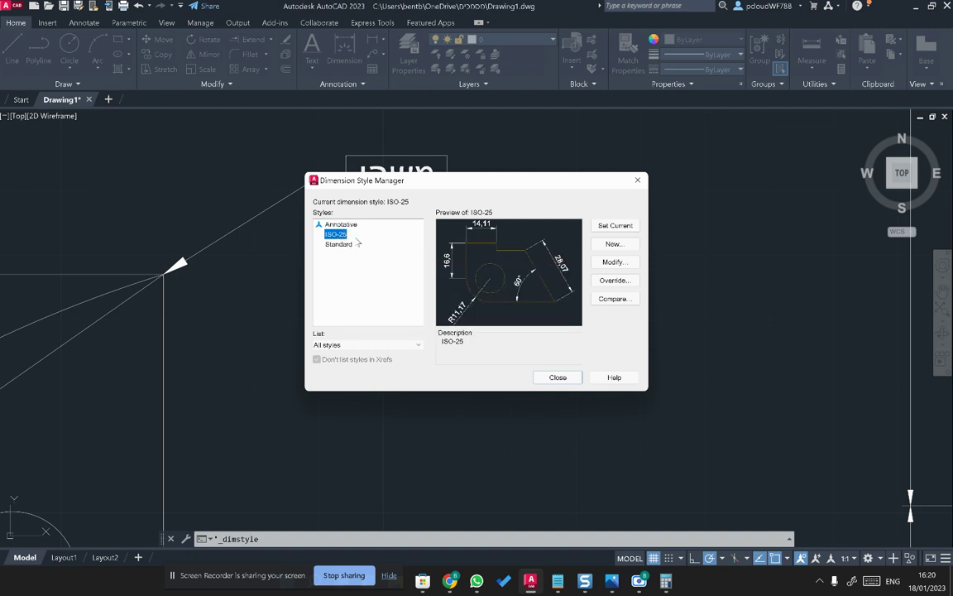
{"action": "left_click", "coordinate": [615, 262]}
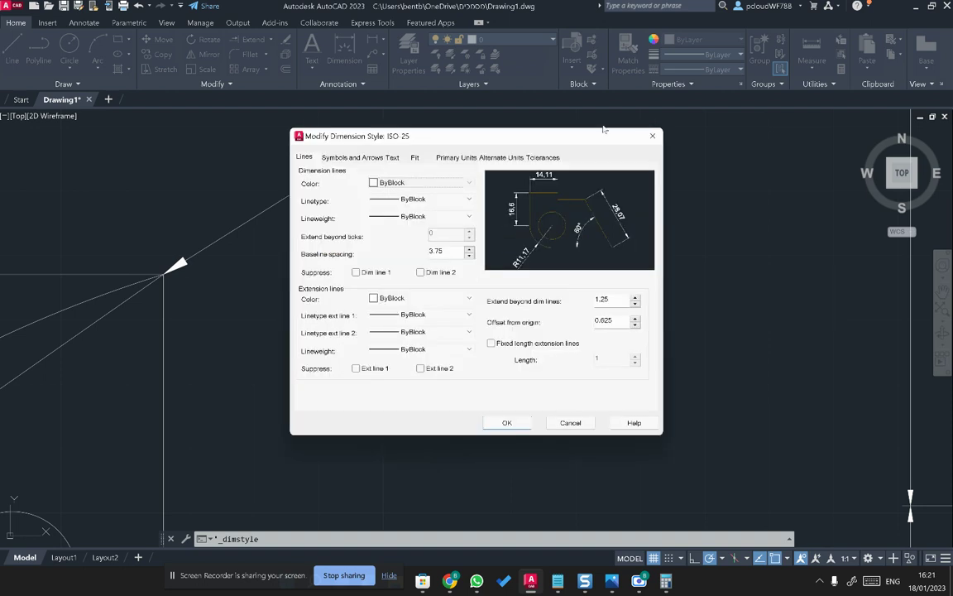
{"action": "left_click", "coordinate": [559, 426]}
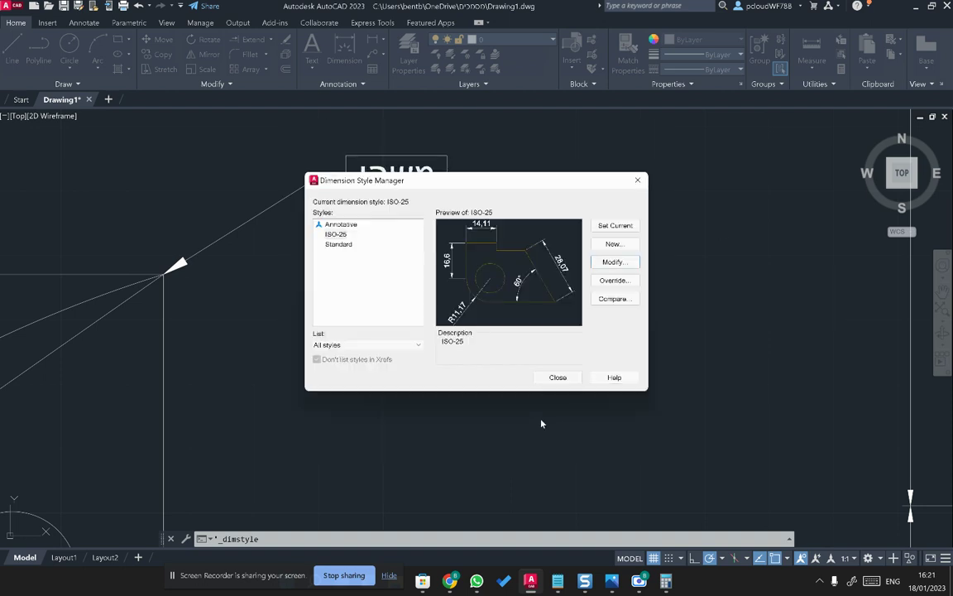
{"action": "left_click", "coordinate": [556, 377]}
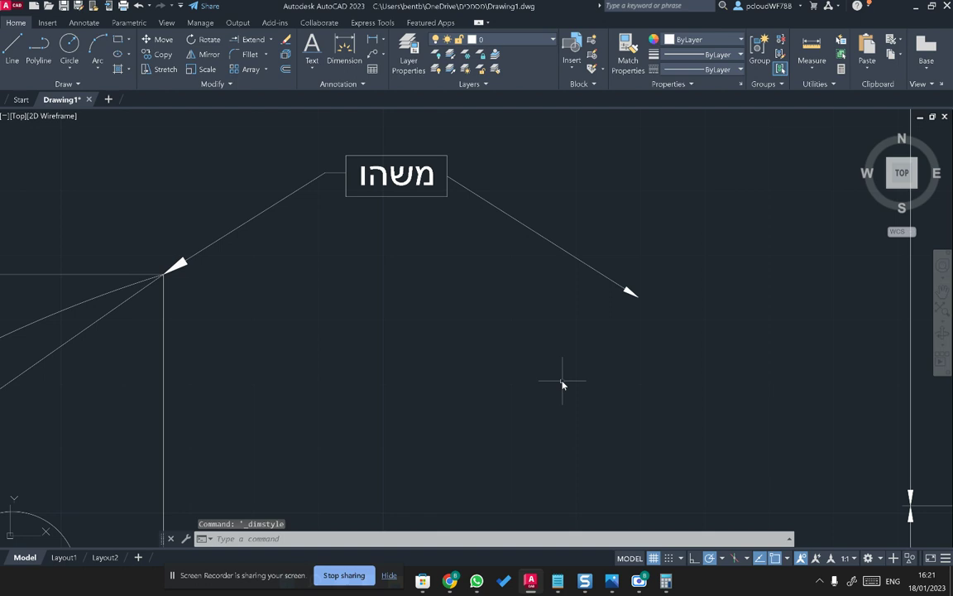